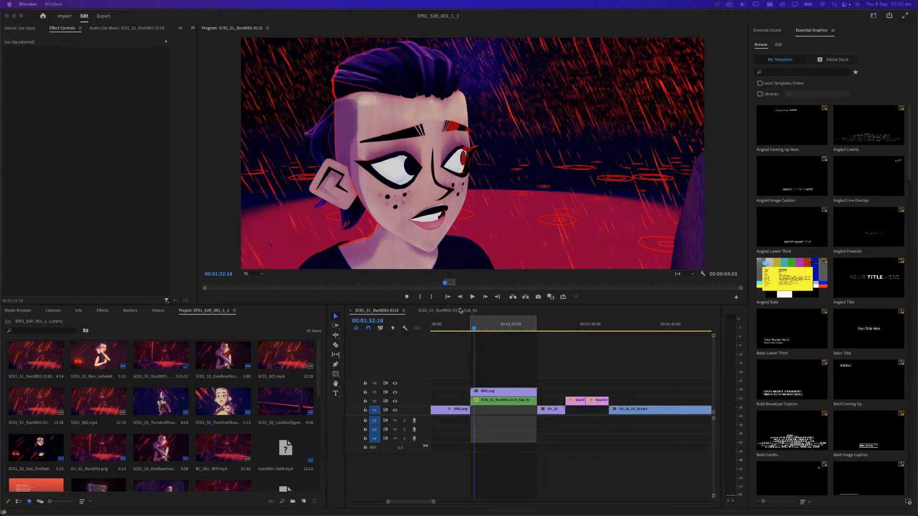
Play the marked shot twice from its start near 00:01:32:12 to review the cut from the close-up to the bars
left_click(472, 330)
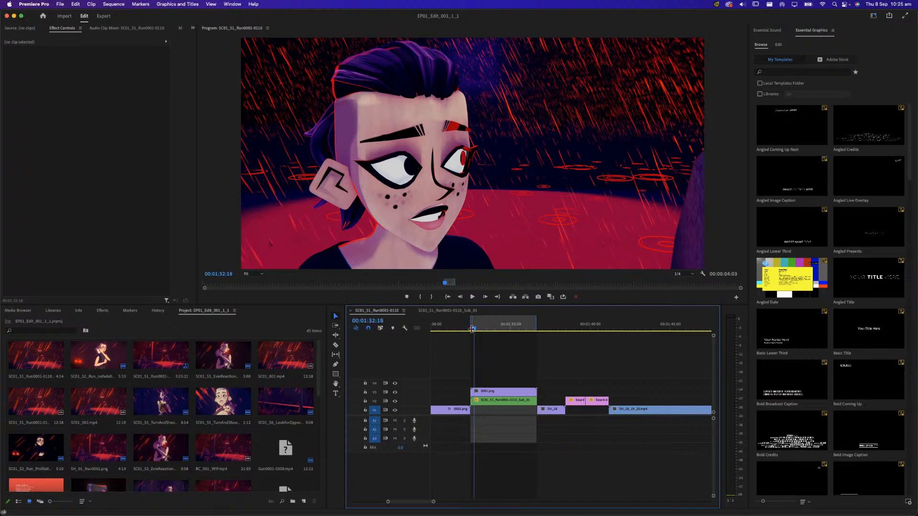
left_click_drag(474, 331, 471, 333)
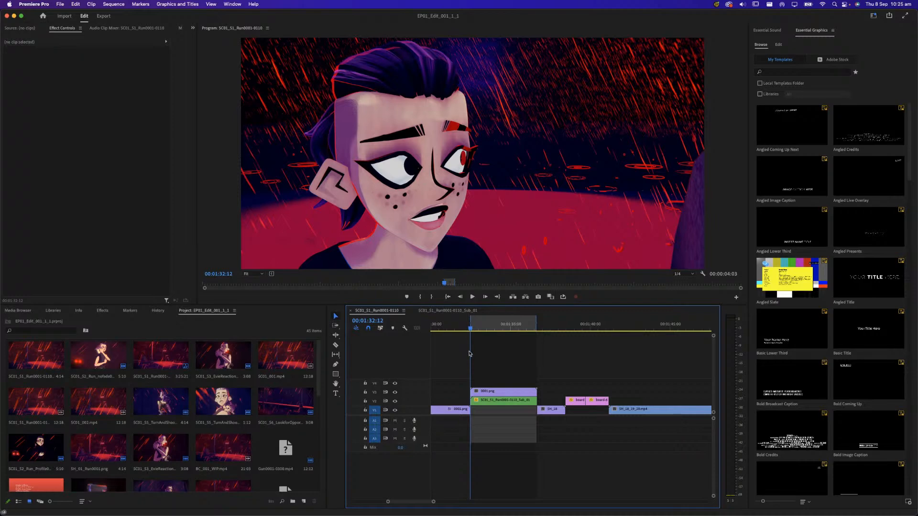
key("space")
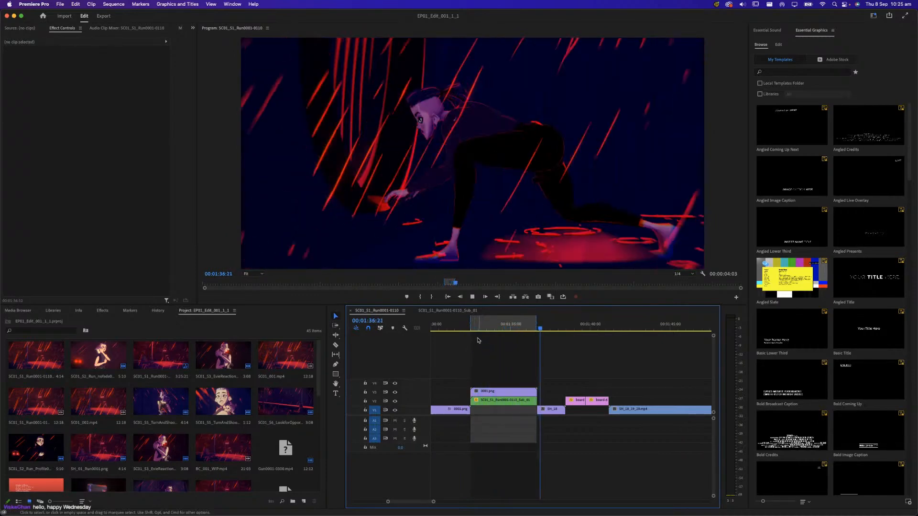
key("space")
left_click_drag(478, 329, 472, 332)
key("space")
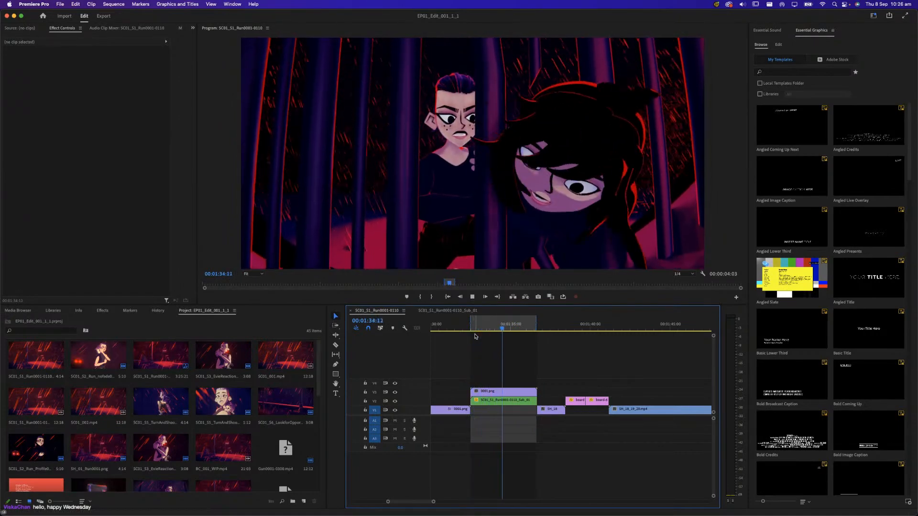
key("space")
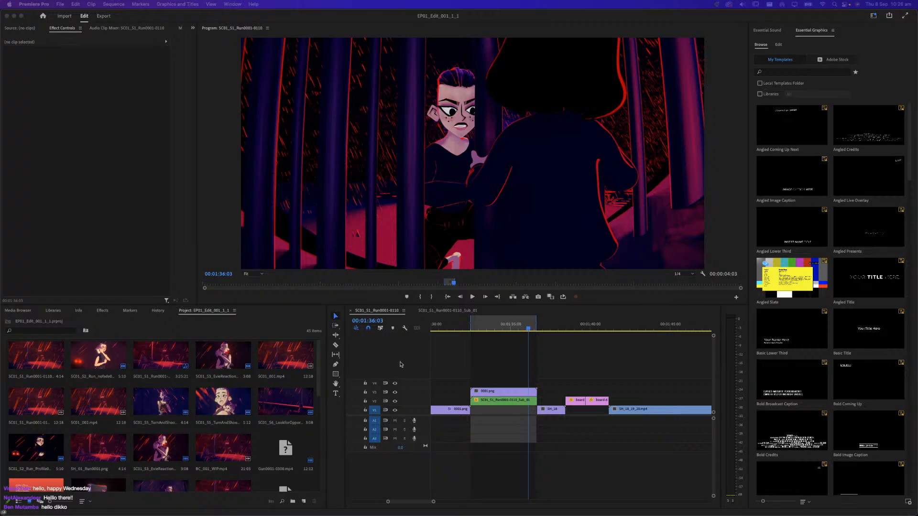
Replay the marked shot from about 00:01:32:18, and scrub back to the preceding creature-foot shot at 00:01:32:02
left_click(481, 330)
left_click_drag(481, 331, 476, 330)
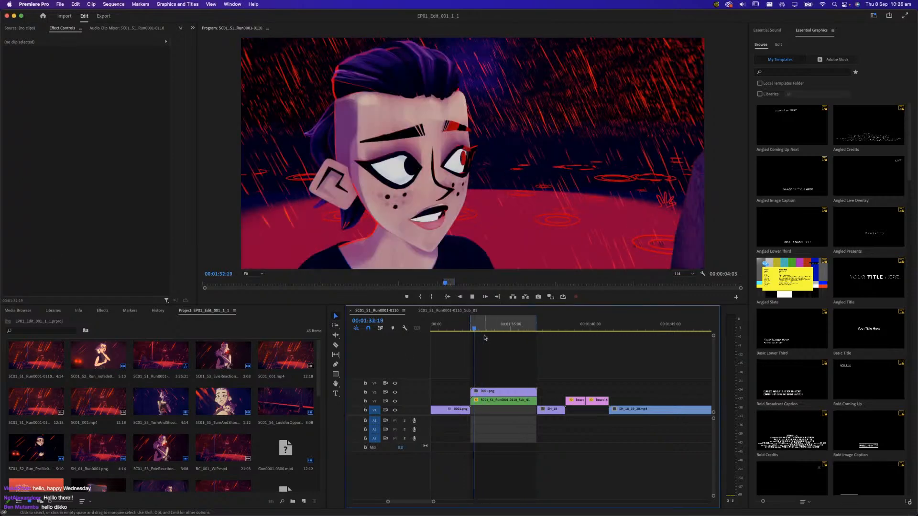
key("space")
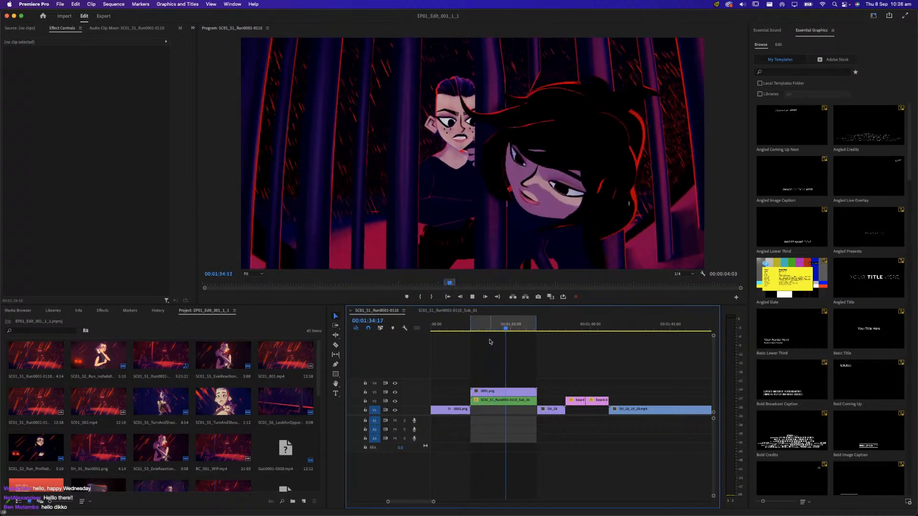
key("space")
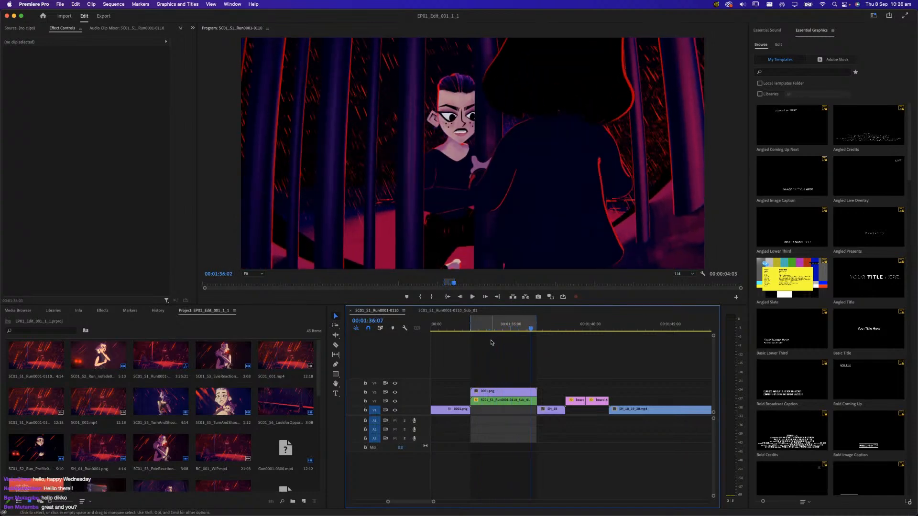
left_click(499, 330)
left_click_drag(499, 332, 464, 336)
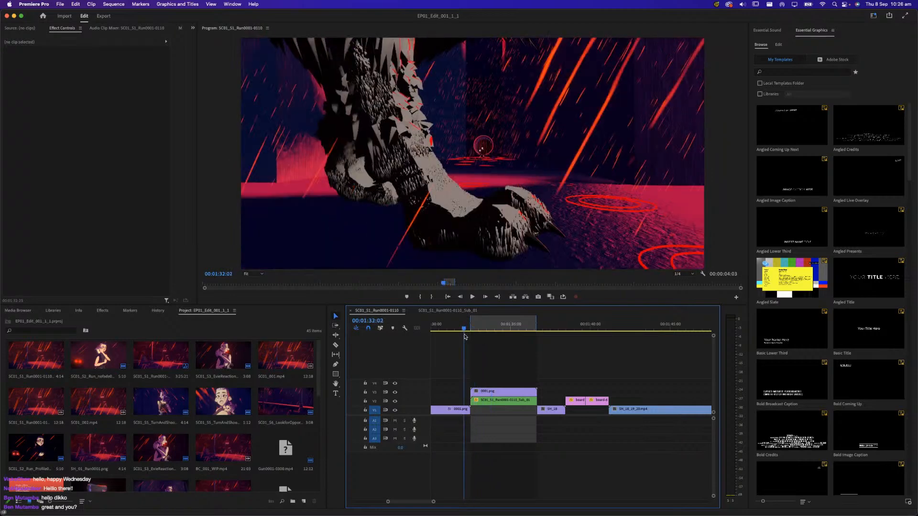
Survey the clips around the marked range across the sequence, and frame the SC01_S1_Run0001-0110_Sub_01 clip closely in the timeline
scroll(493, 374, "down", 6, "alt")
scroll(496, 374, "down", 6, "alt")
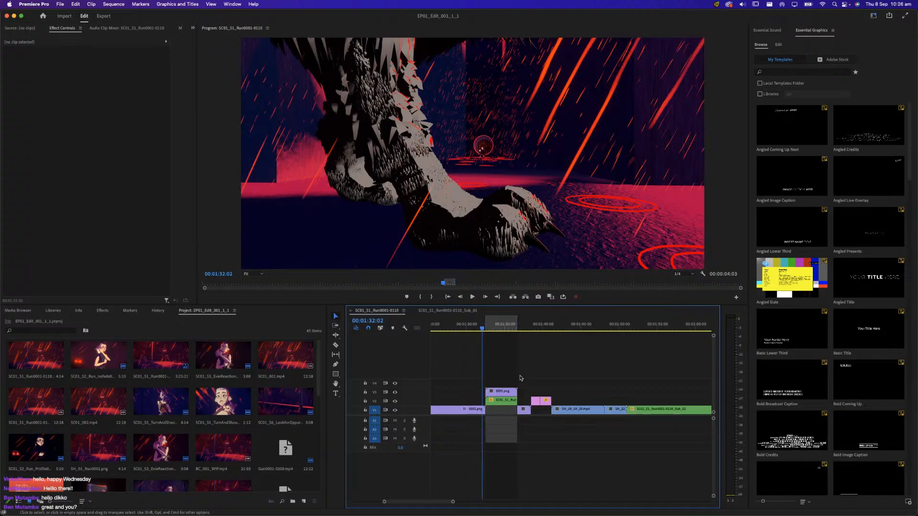
scroll(573, 390, "down", 3, "alt")
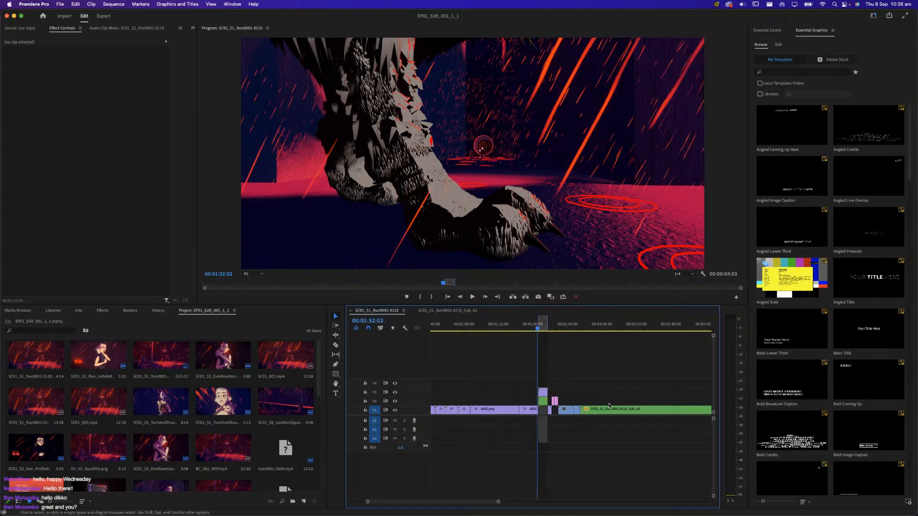
scroll(507, 411, "down", 5)
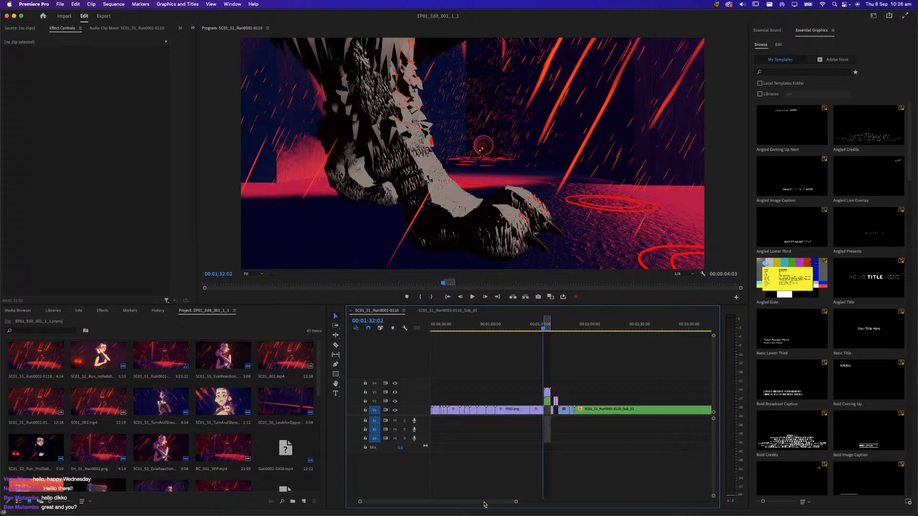
left_click_drag(506, 328, 458, 342)
scroll(442, 375, "up", 4, "alt")
scroll(493, 385, "up", 5, "alt")
scroll(516, 389, "up", 3, "alt")
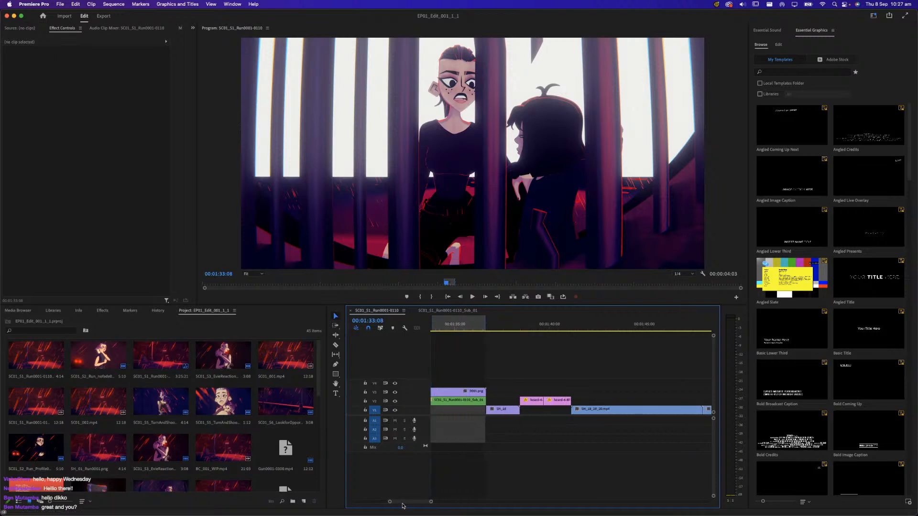
scroll(406, 503, "up", 3)
scroll(407, 503, "up", 1)
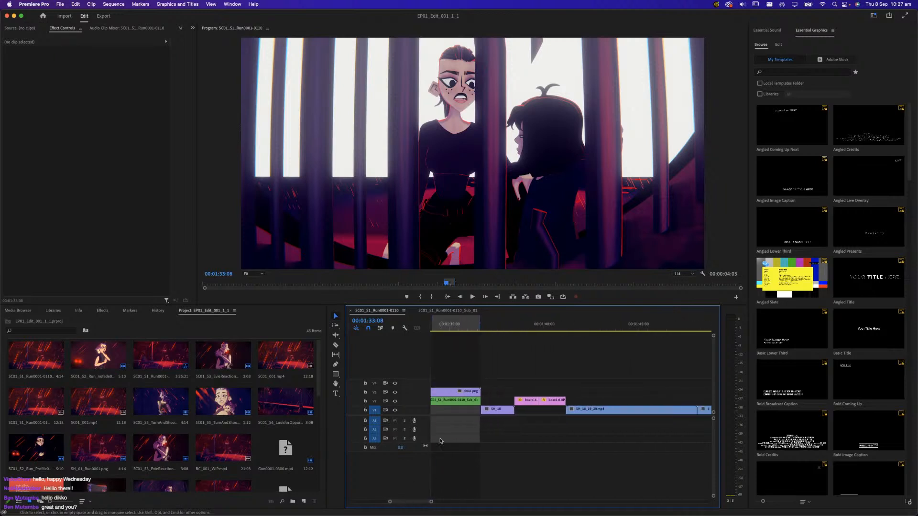
left_click_drag(417, 503, 418, 503)
scroll(522, 402, "up", 3, "alt")
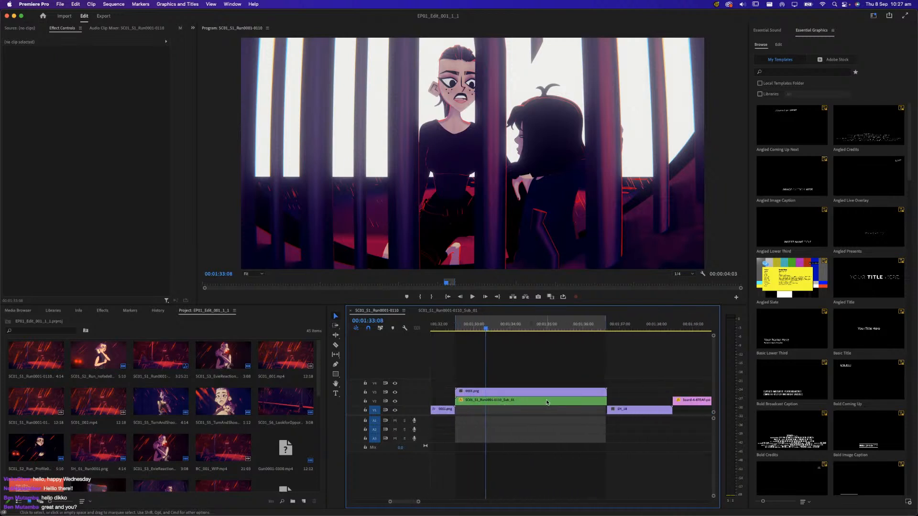
Play the shot from 00:01:32:13 and examine the girl's turn behind the bars around 00:01:34:00
left_click_drag(477, 330, 457, 336)
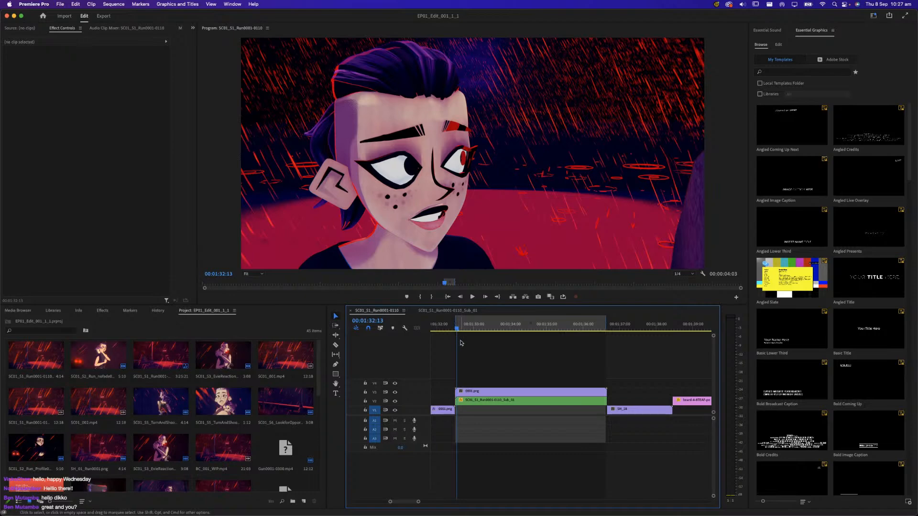
key("space")
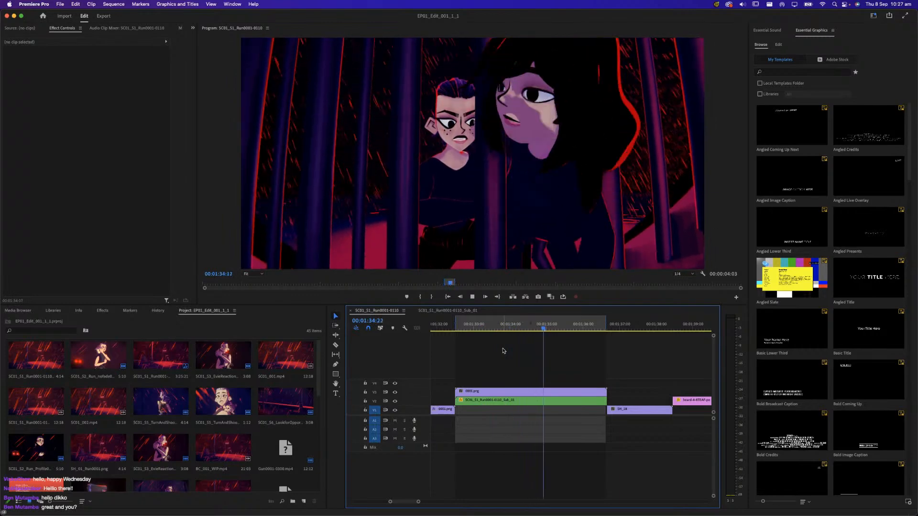
left_click(520, 330)
left_click_drag(520, 330, 510, 333)
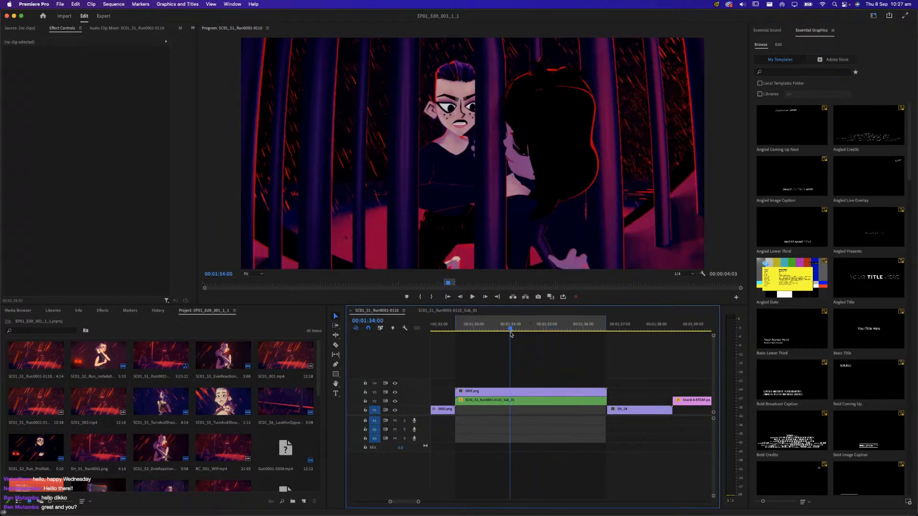
key("space")
mouse_move(514, 332)
left_mouse_down()
mouse_move(506, 333)
mouse_move(531, 334)
mouse_move(514, 341)
left_mouse_up()
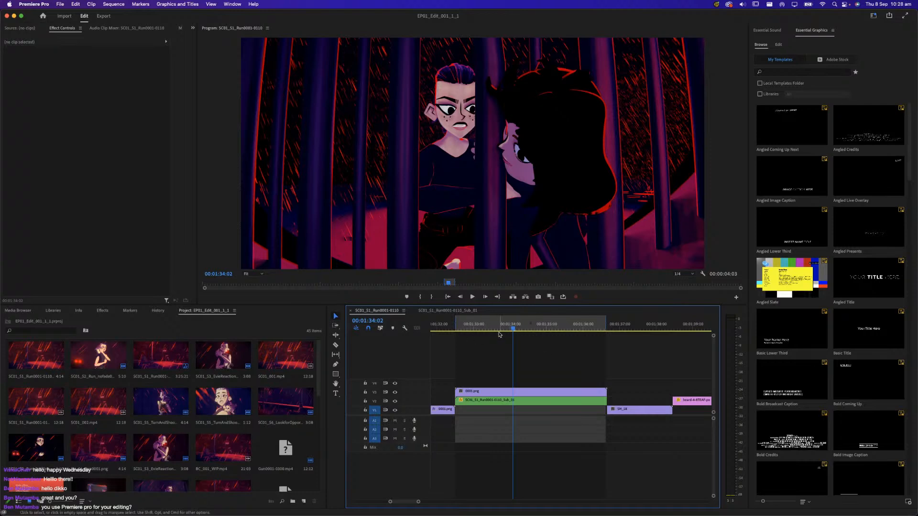
Scrub back through the white flash frames to 00:01:33:02 and play the shot from there
left_click_drag(502, 330, 492, 335)
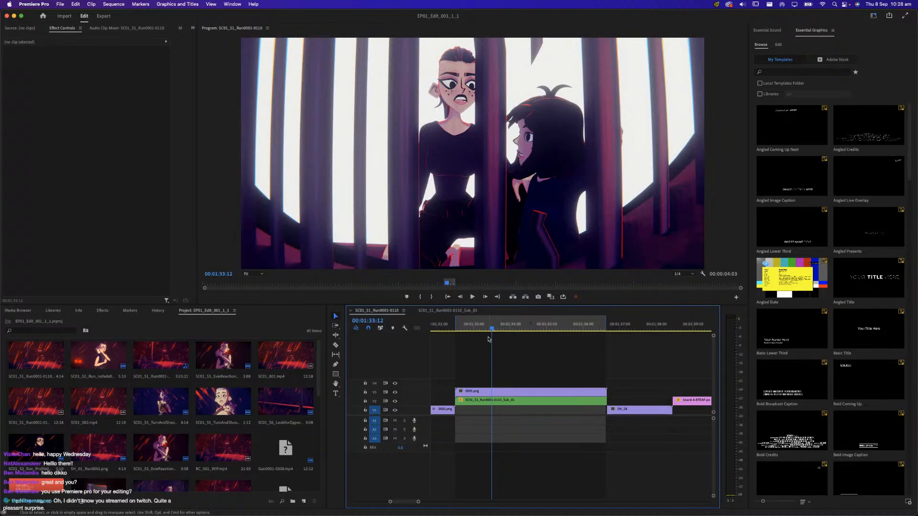
left_click_drag(484, 333, 477, 333)
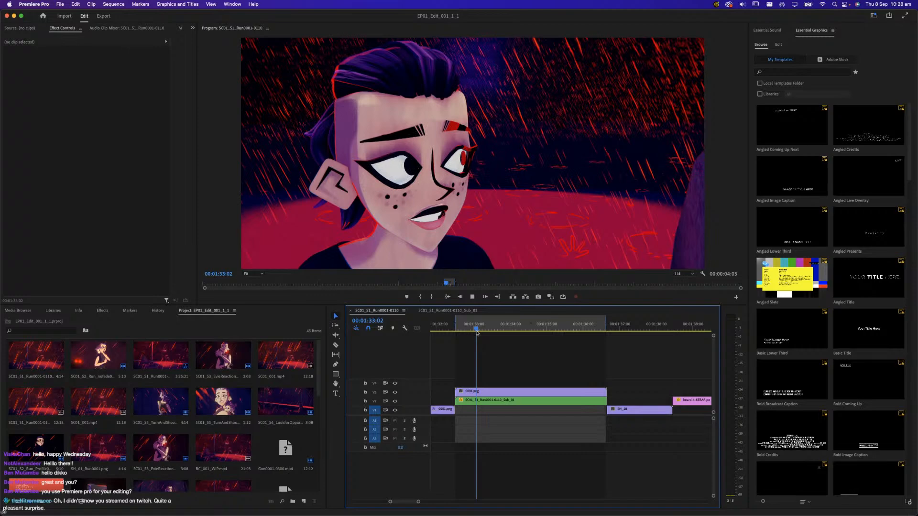
key("space")
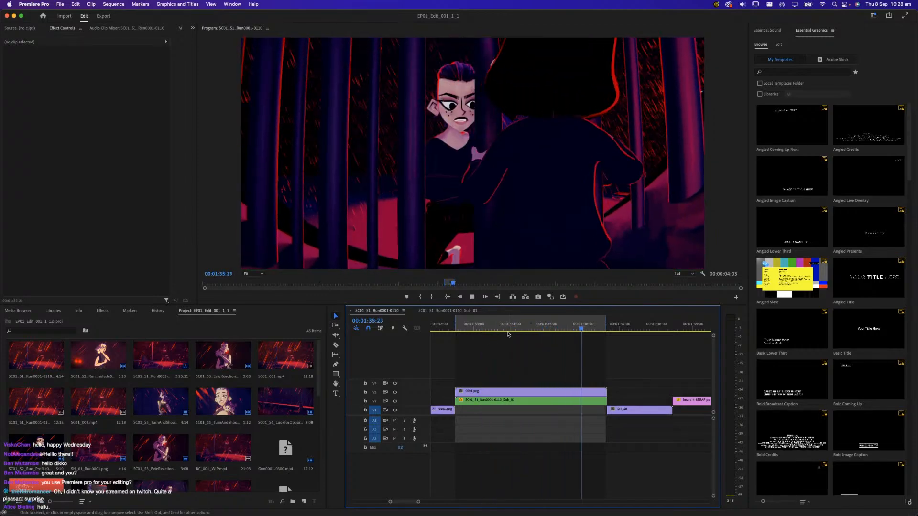
key("space")
Replay the lean toward the camera around 00:01:34:12, and scrub through the movement and back to 00:01:33:16
left_click_drag(522, 327, 525, 328)
key("space")
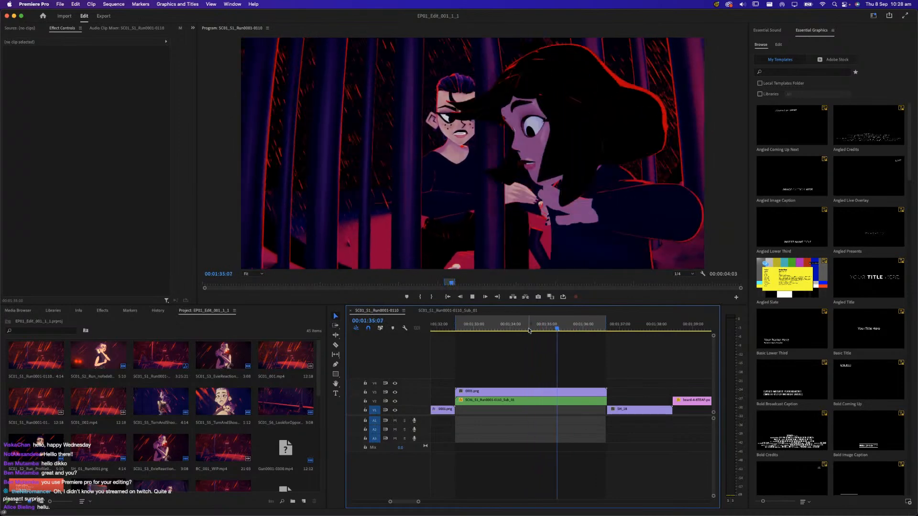
key("space")
left_click(529, 331)
key("space")
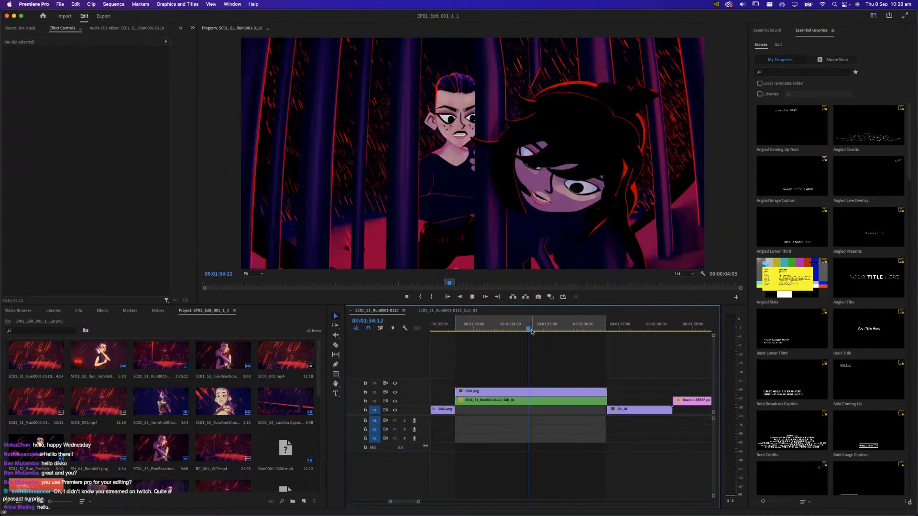
key("space")
left_click(534, 330)
left_click_drag(534, 331, 575, 326)
left_click_drag(577, 325, 499, 349)
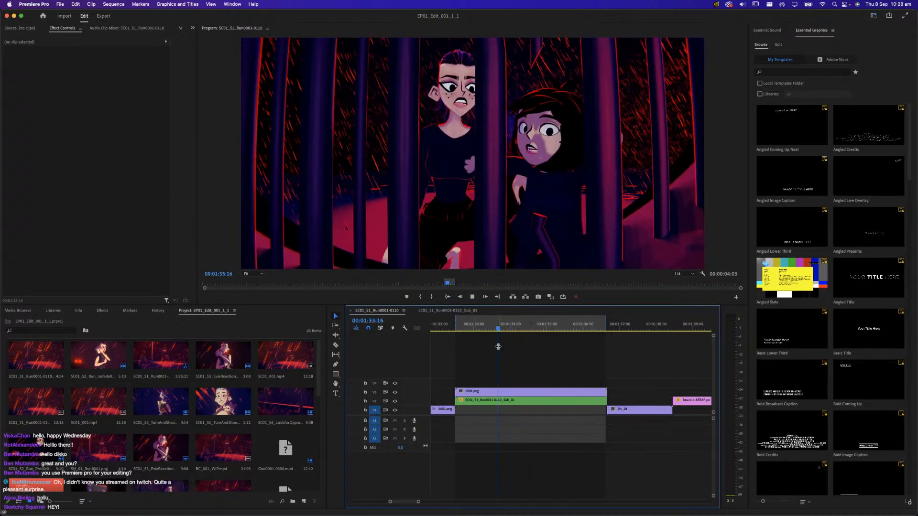
Examine the pose change after the flash by playing repeatedly from about 00:01:33:17
key("space")
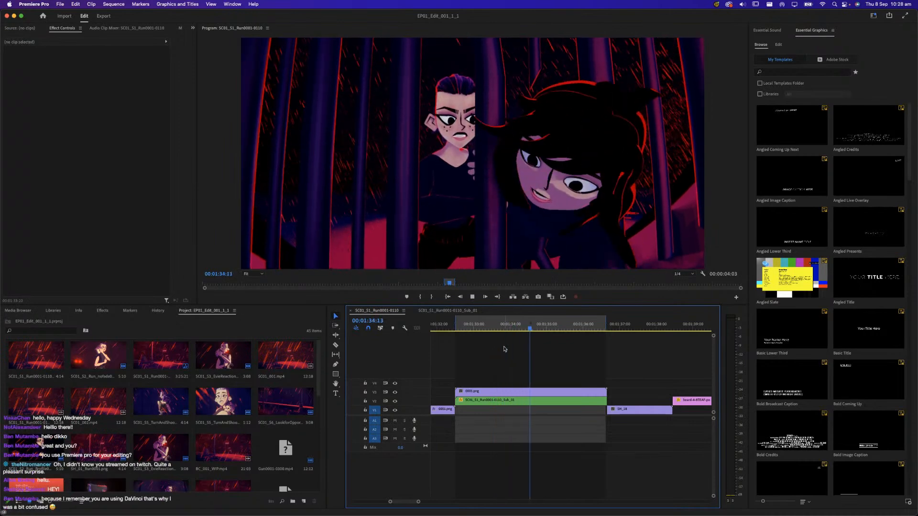
key("space")
left_click_drag(514, 328, 504, 333)
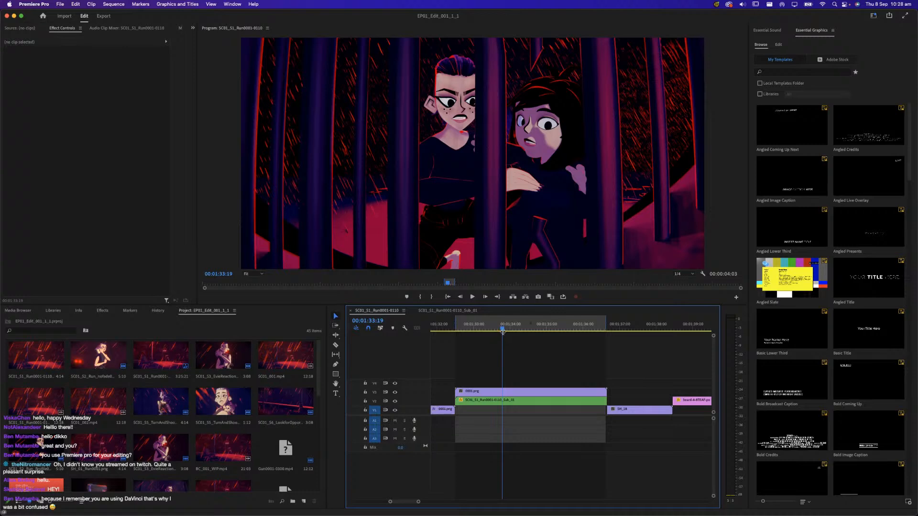
left_click_drag(503, 333, 500, 332)
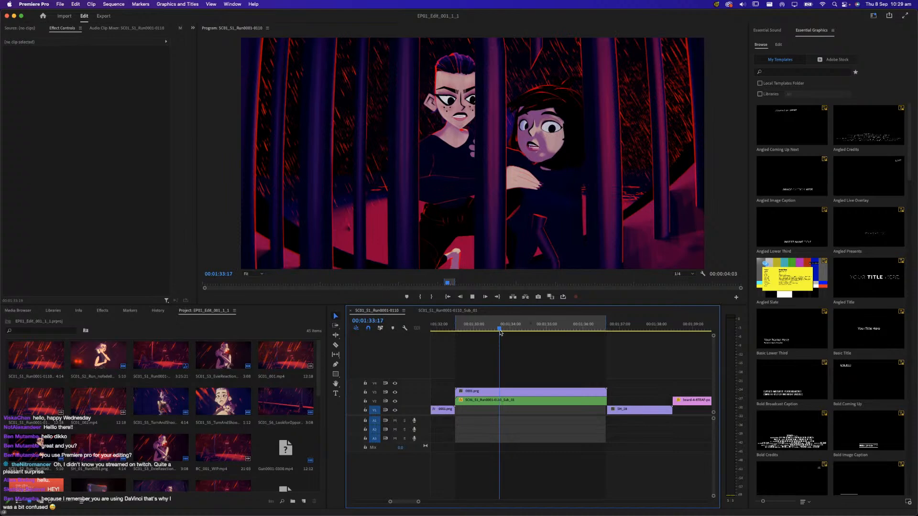
key("space")
left_click(500, 330)
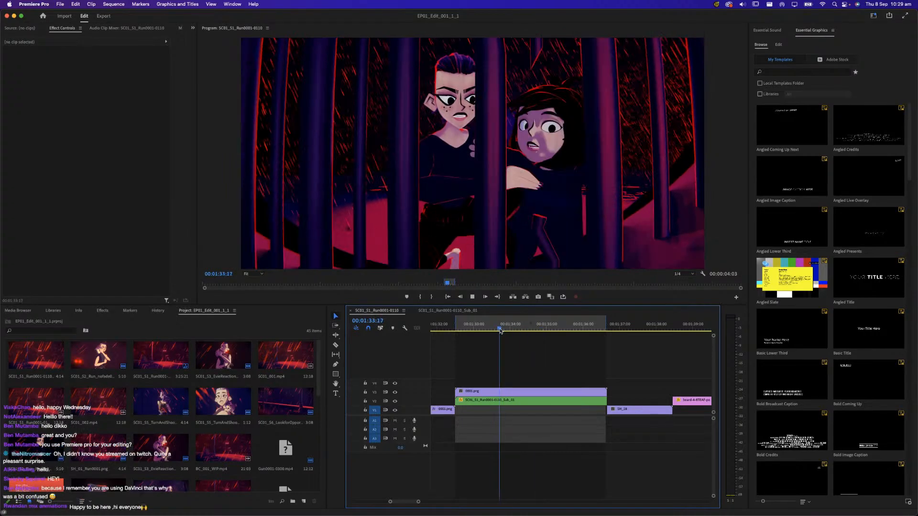
key("space")
left_click(500, 330)
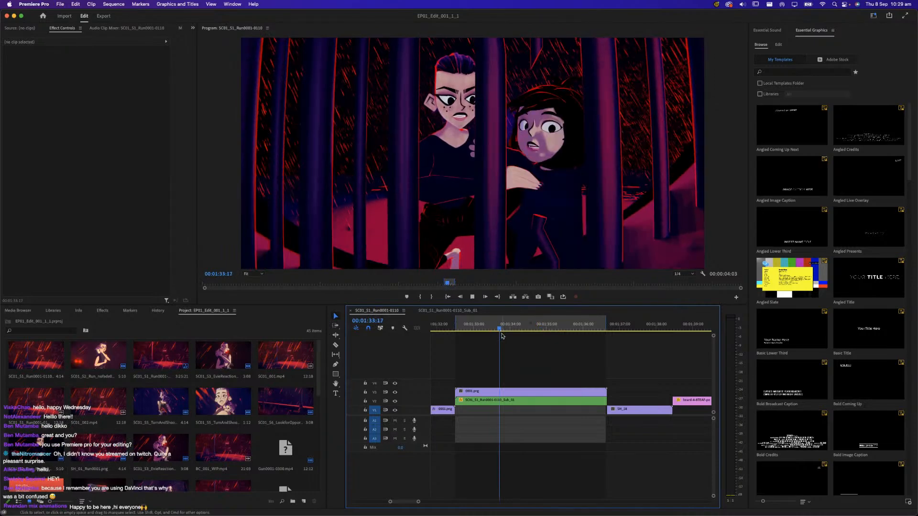
key("space")
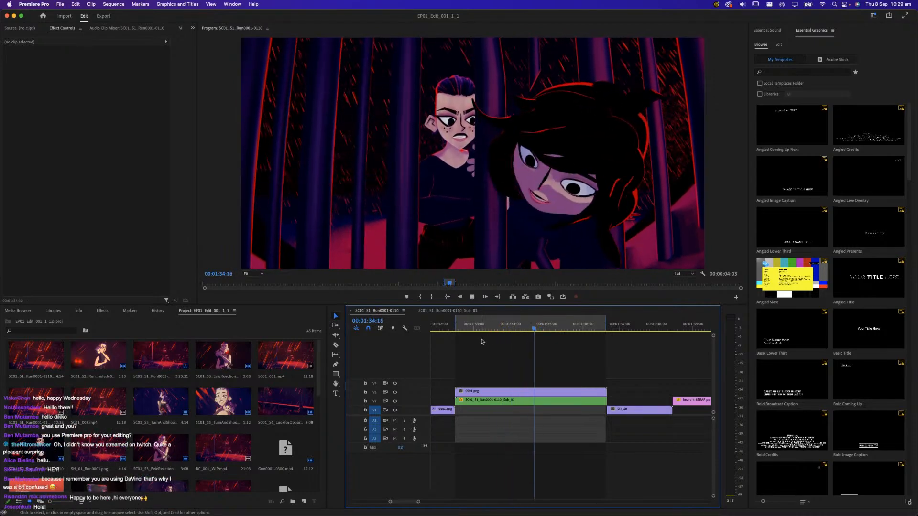
Scrub from 00:01:32:19 to the flash at 00:01:33:08, replay the shot from its start, and park the playhead at 00:01:33:02
left_click(467, 331)
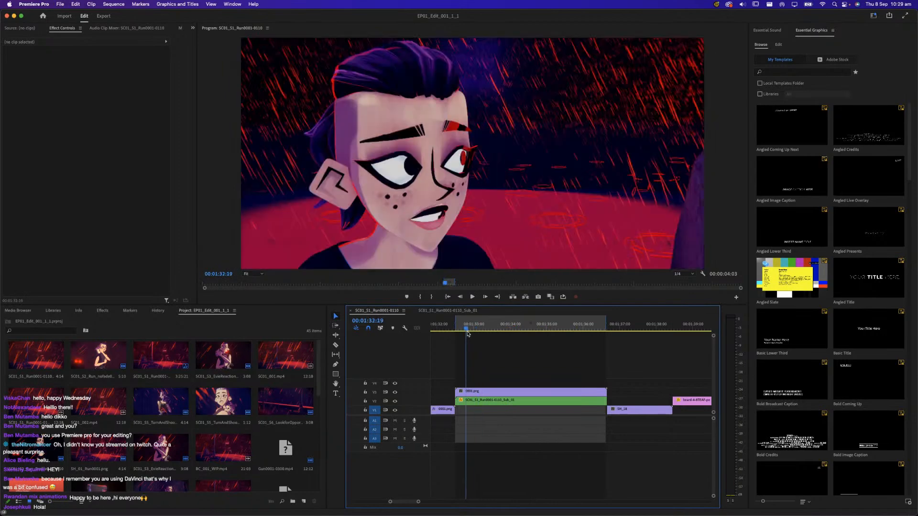
left_click_drag(467, 333, 487, 333)
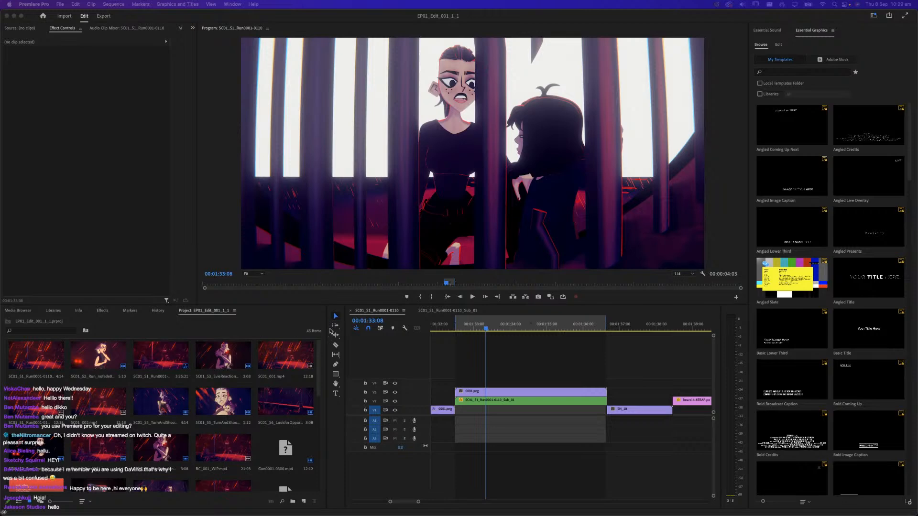
left_click_drag(480, 330, 458, 331)
key("space")
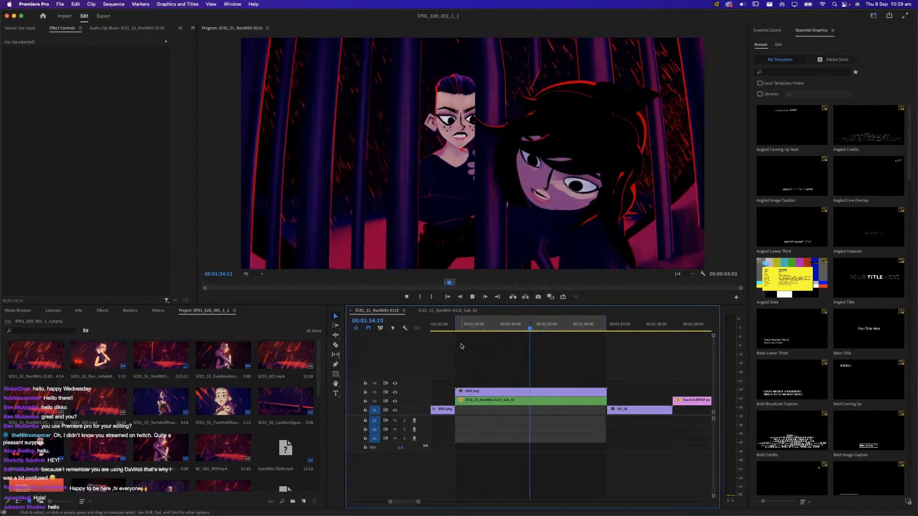
key("space")
mouse_move(477, 329)
left_mouse_down()
mouse_move(463, 329)
mouse_move(501, 333)
mouse_move(477, 343)
left_mouse_up()
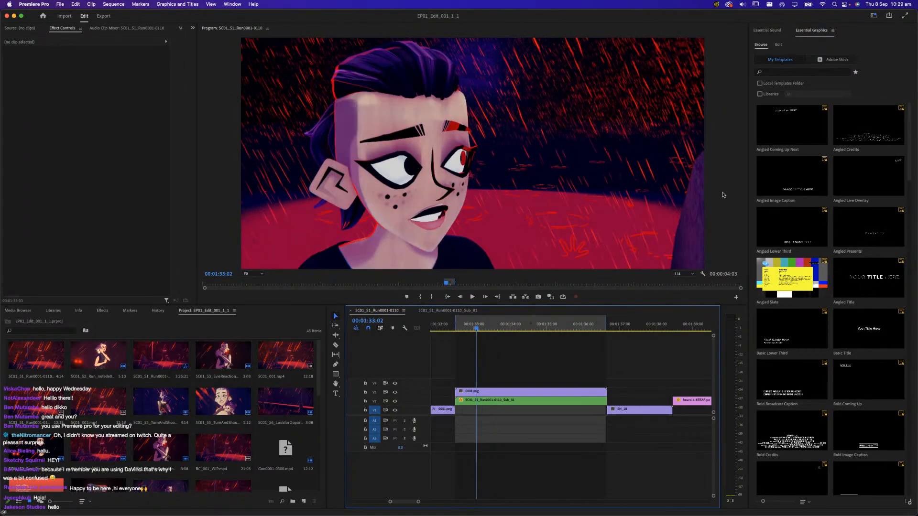
Scrub around 00:01:33:02 and back to the shot's start, and play it from 00:01:32:14 through the characters behind the bars
left_click(475, 329)
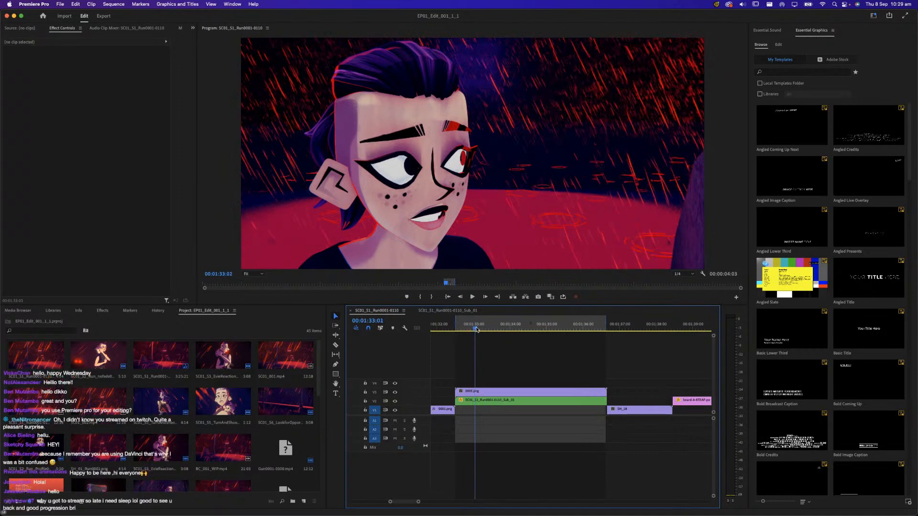
left_click_drag(476, 329, 479, 329)
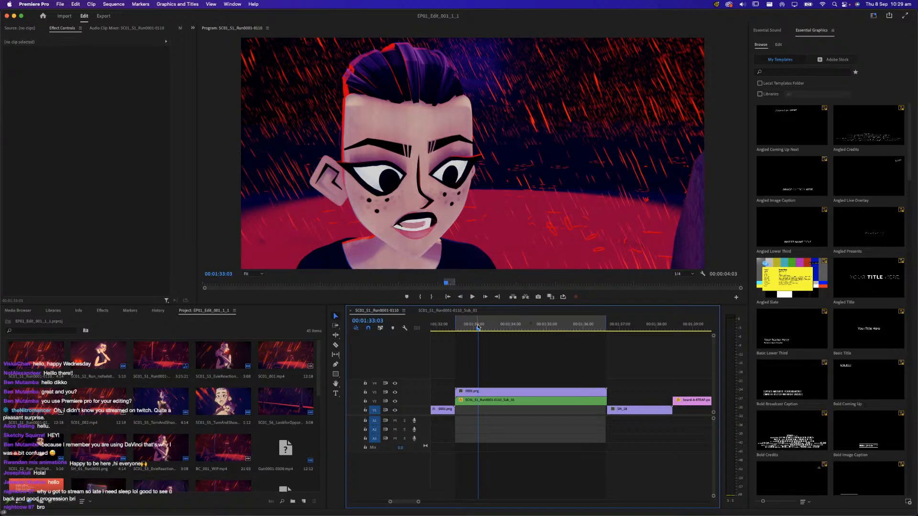
left_click_drag(478, 328, 462, 330)
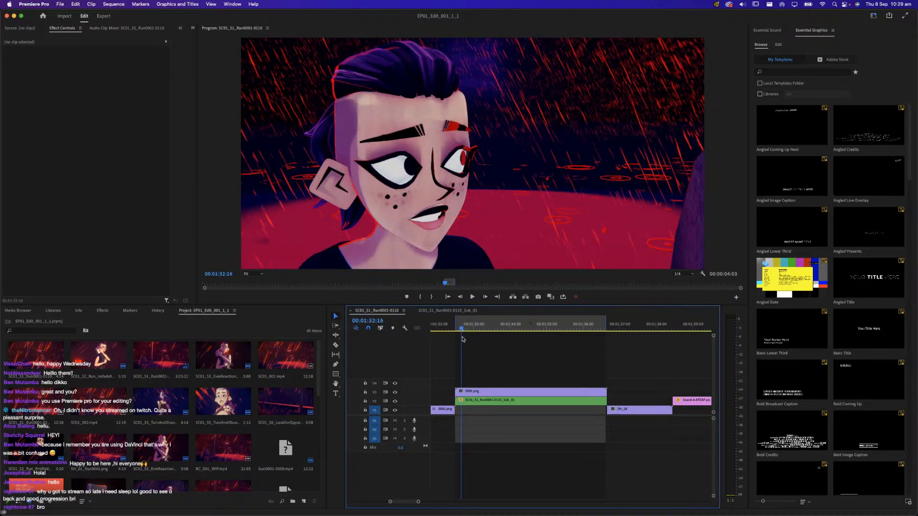
left_click(467, 337)
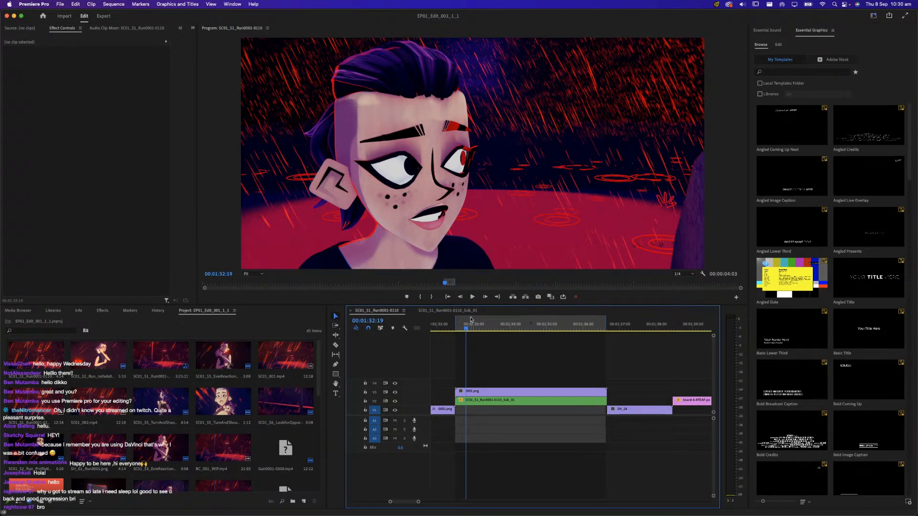
left_click(459, 331)
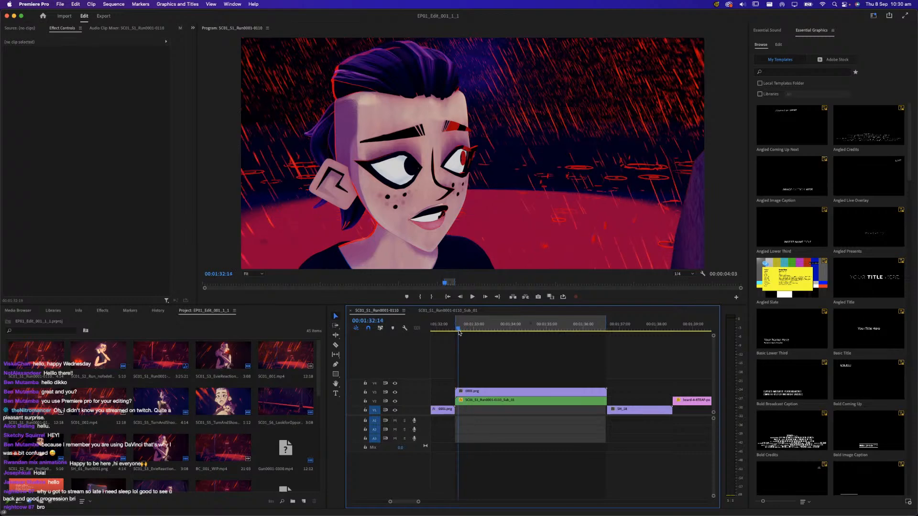
key("space")
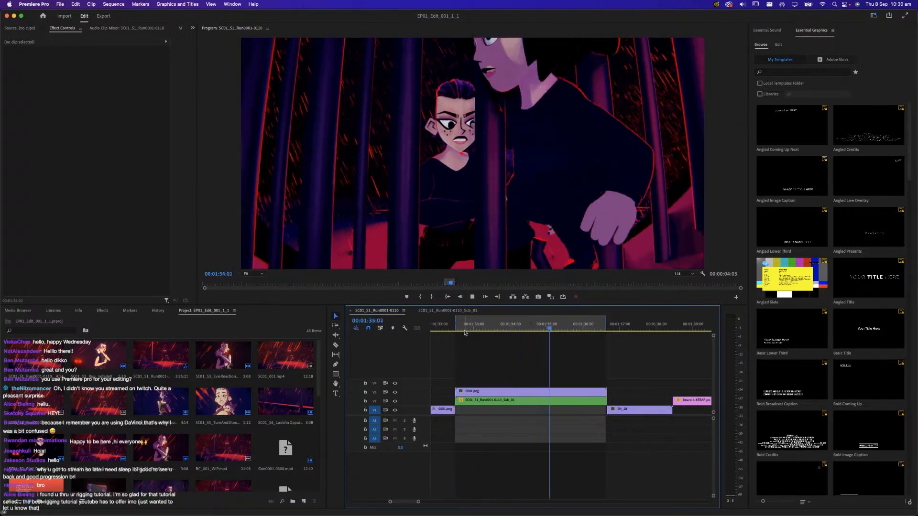
key("space")
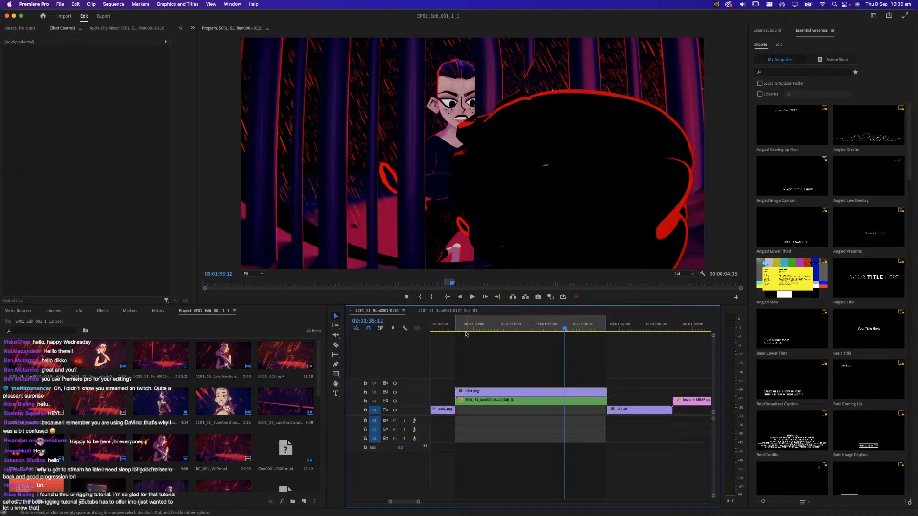
Replay the shot from 00:01:32:16 and stop the playback at 00:01:36:01
left_click(463, 330)
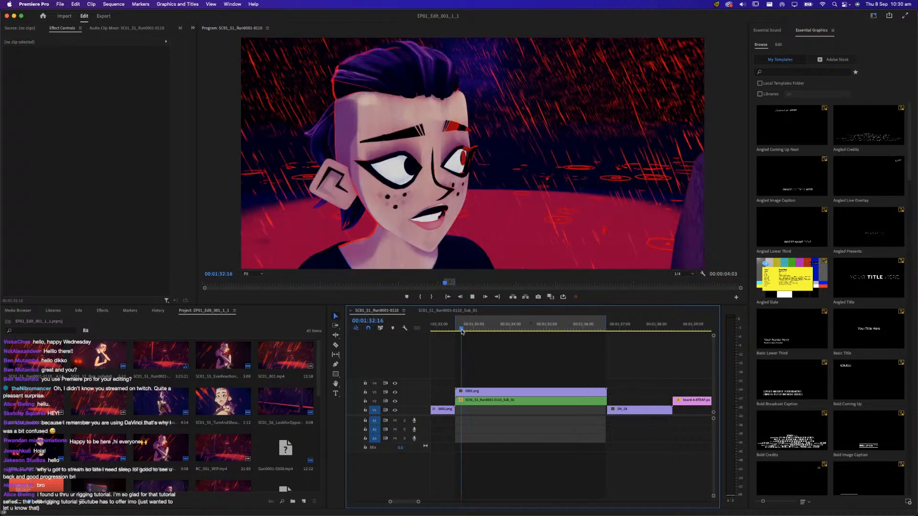
key("space")
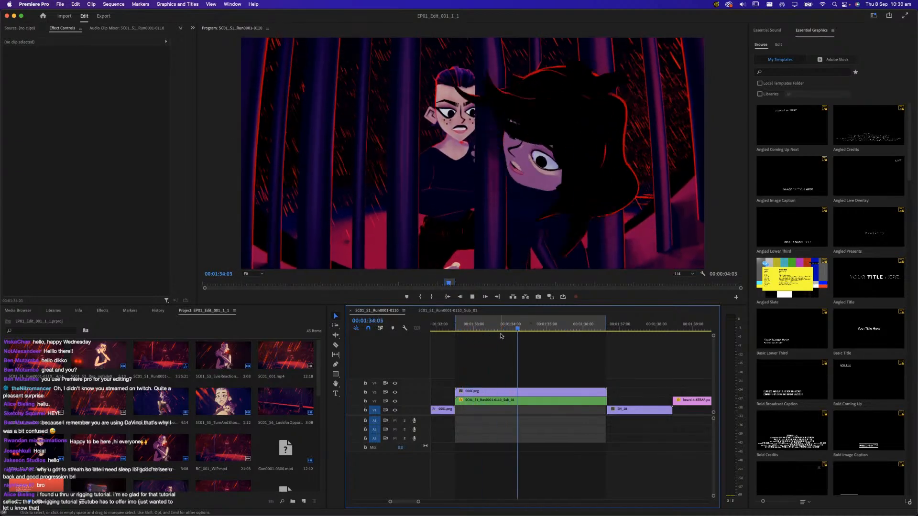
key("space")
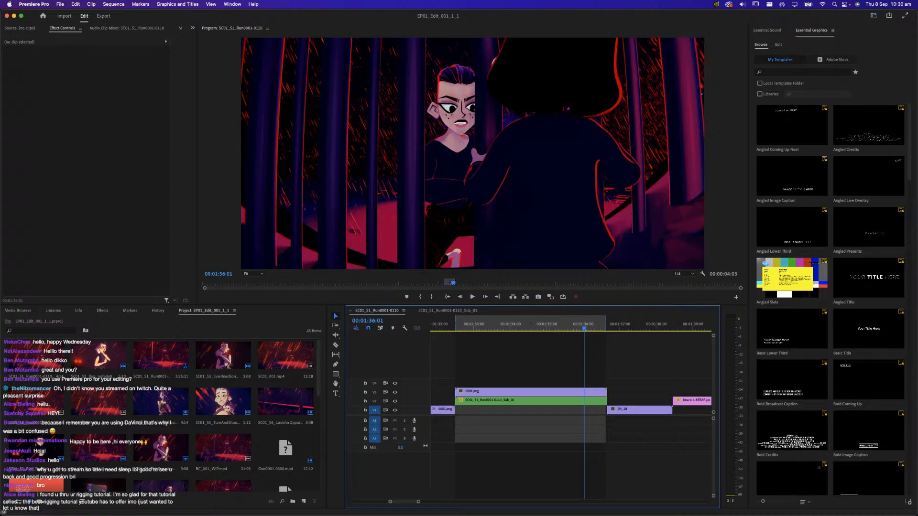
Switch to Blender, select RIG_BABY, and inspect the characters beside the cage bars from several angles, ending close on Evie
key("super+Tab")
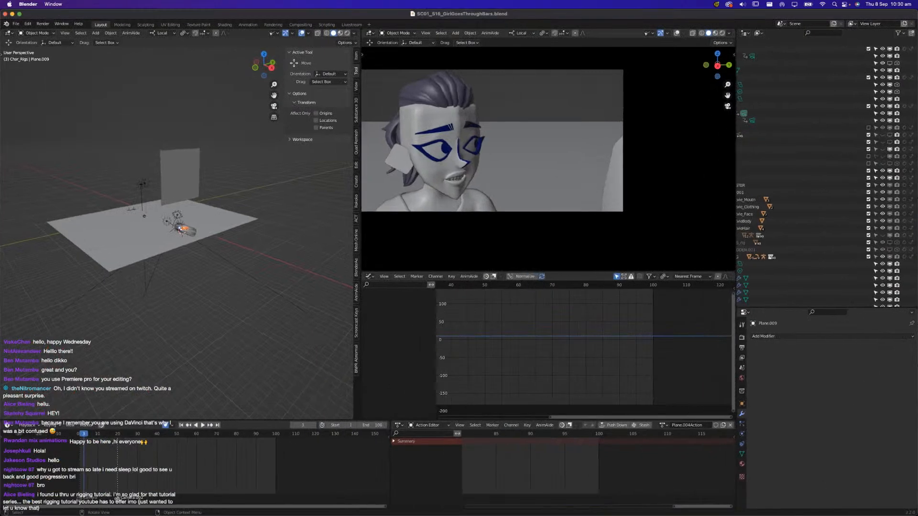
scroll(88, 177, "up", 6)
middle_click_drag(88, 179, 209, 173)
scroll(181, 225, "up", 8)
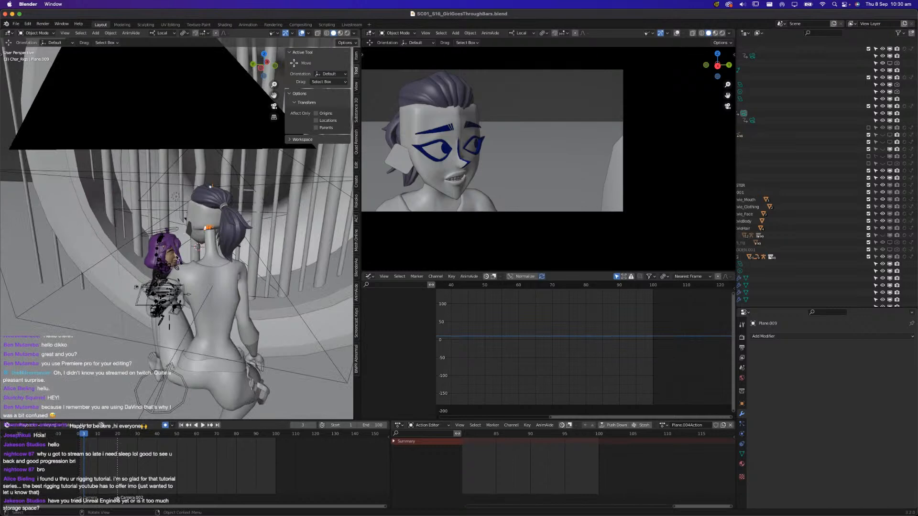
middle_click_drag(224, 272, 177, 276)
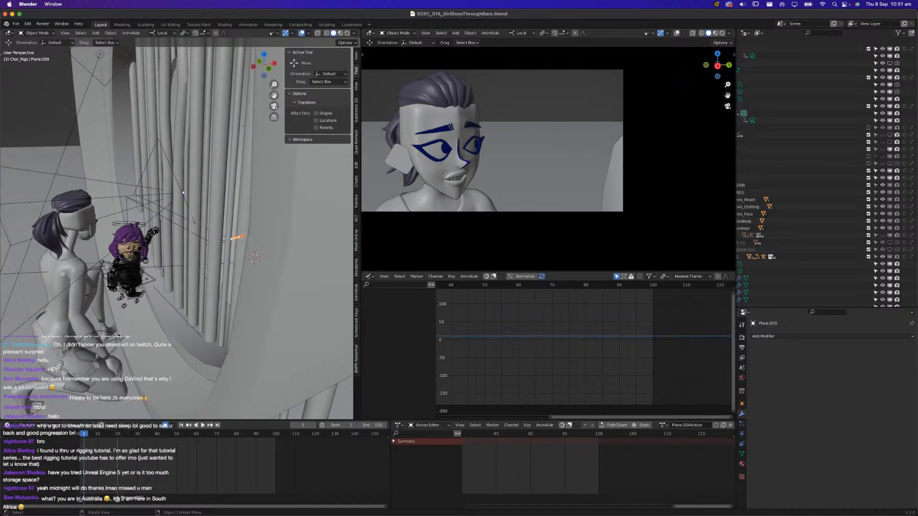
left_click(133, 273)
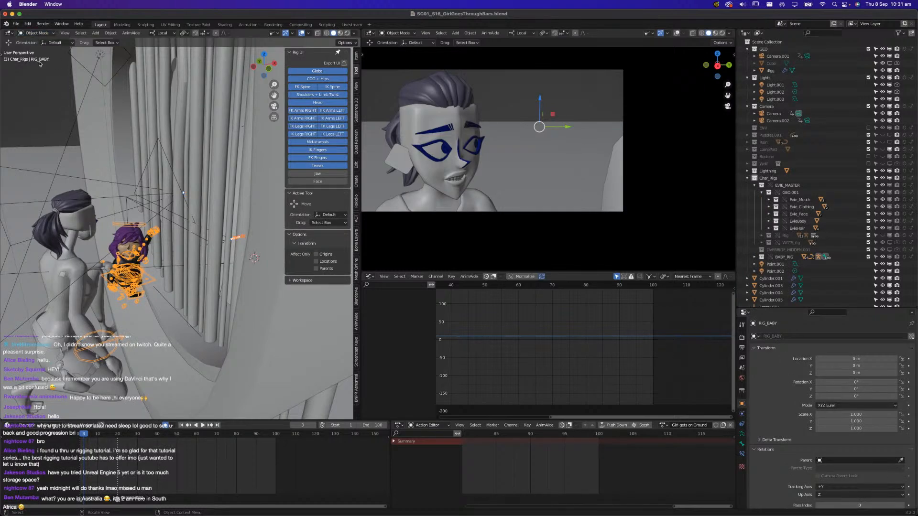
middle_click_drag(97, 295, 173, 260)
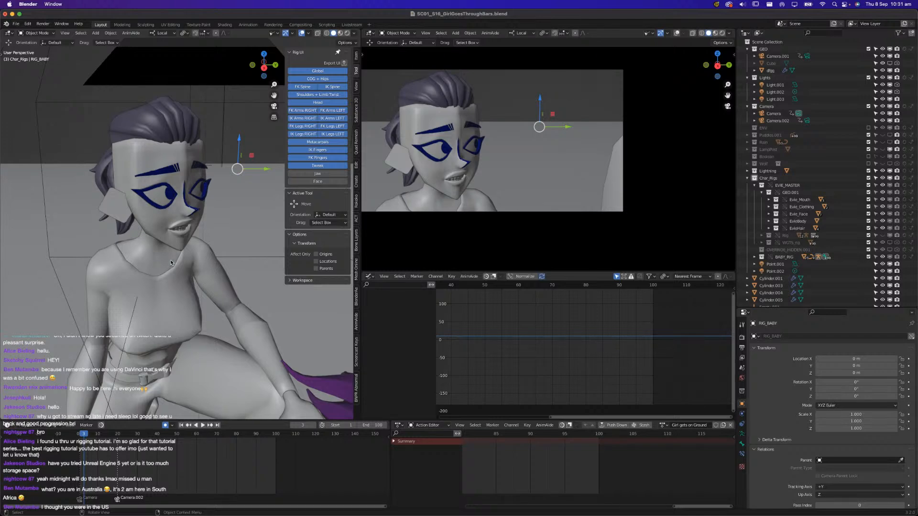
mouse_move(171, 263)
middle_mouse_down()
mouse_move(159, 272)
mouse_move(168, 270)
middle_mouse_up()
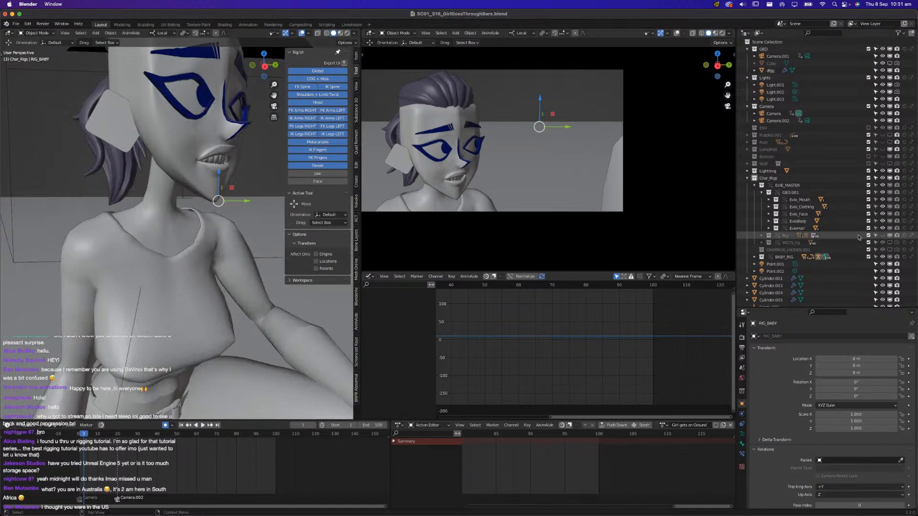
Unhide Evie's Rig collection, put RIG_EVIE.001 into Pose Mode and select its DEF_ponytail.005 bone
left_click(883, 236)
key("KP_5")
key("KP_5")
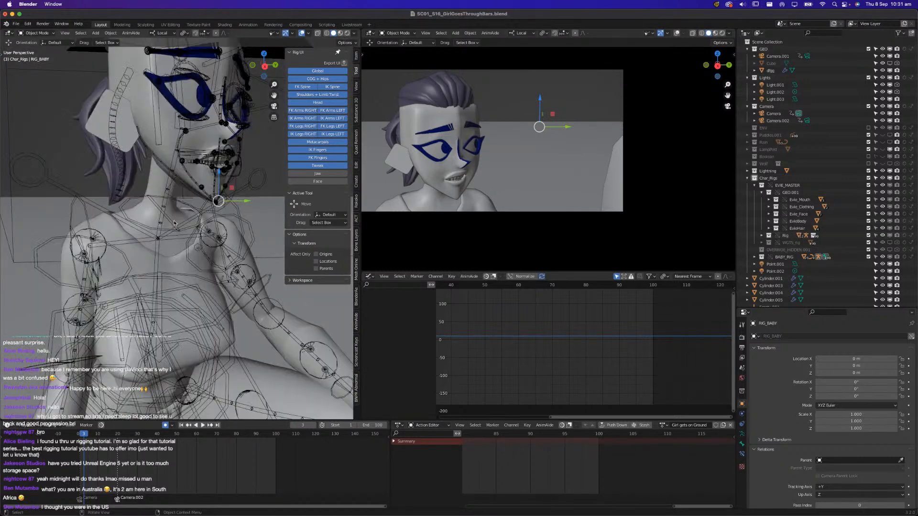
left_click(170, 194)
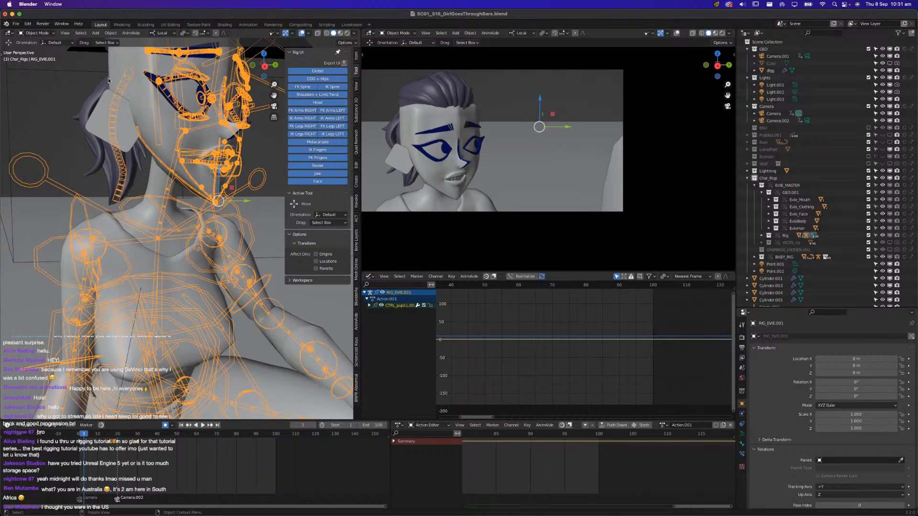
left_click(37, 33)
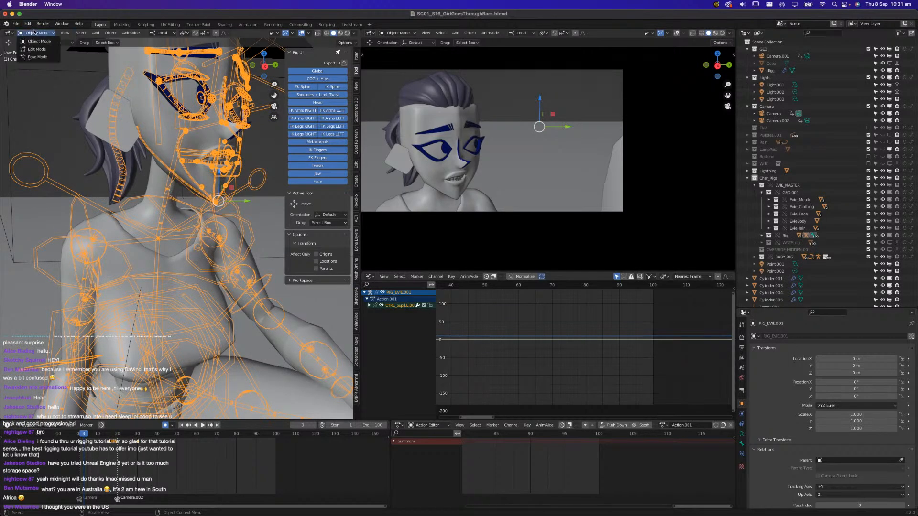
left_click(38, 57)
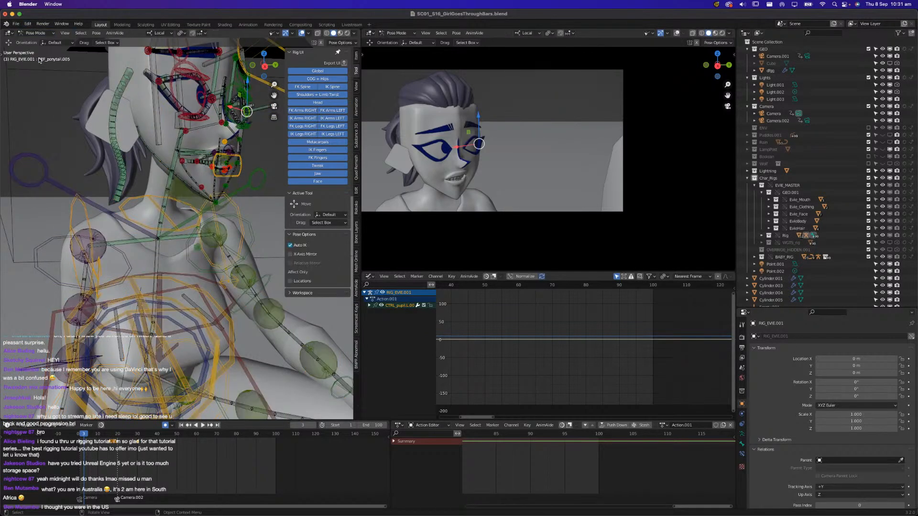
left_click(125, 180)
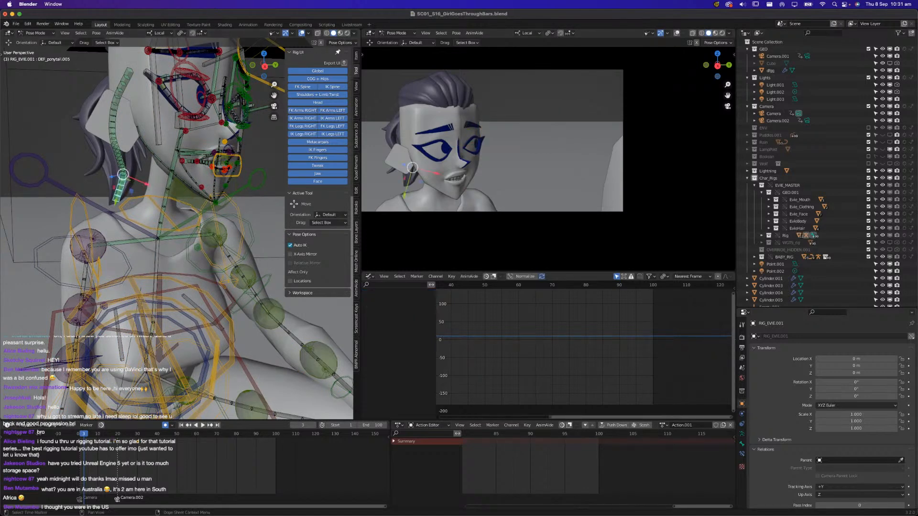
Switch the Mac's sound output to the AirPods and close the sound settings
left_click(844, 4)
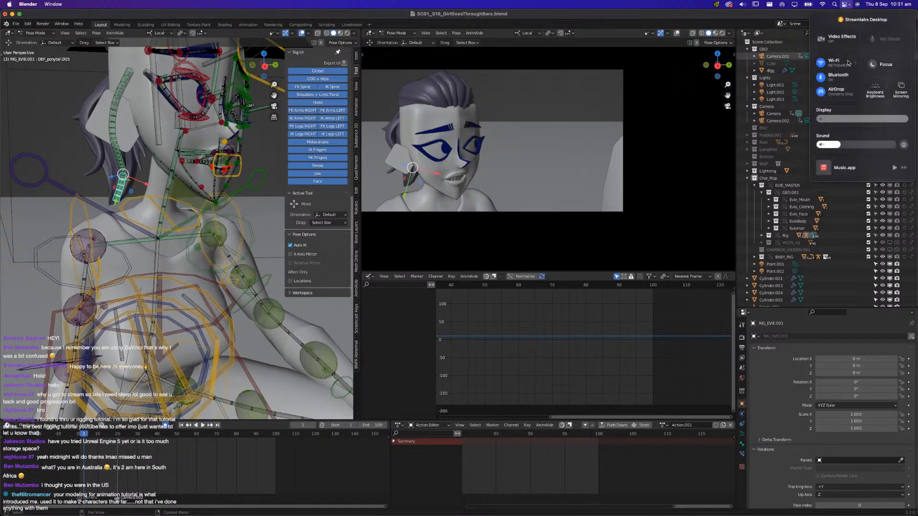
left_click(904, 143)
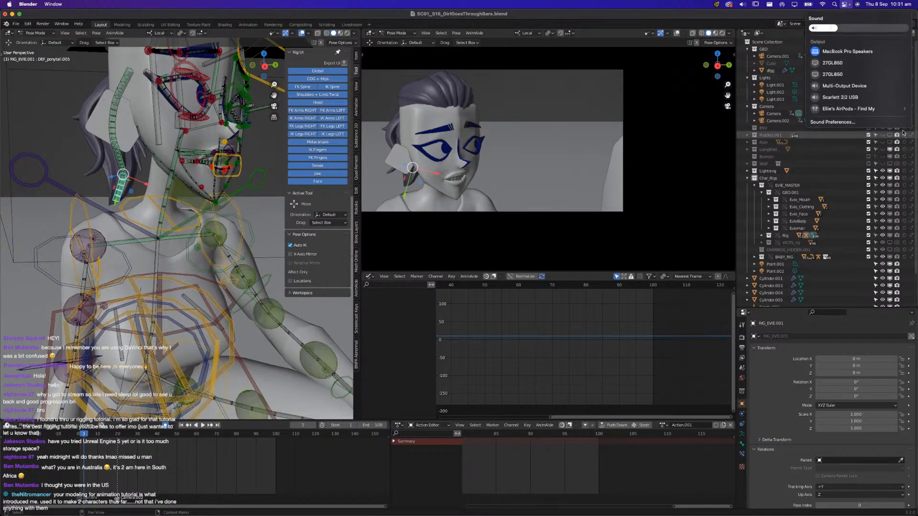
left_click(845, 109)
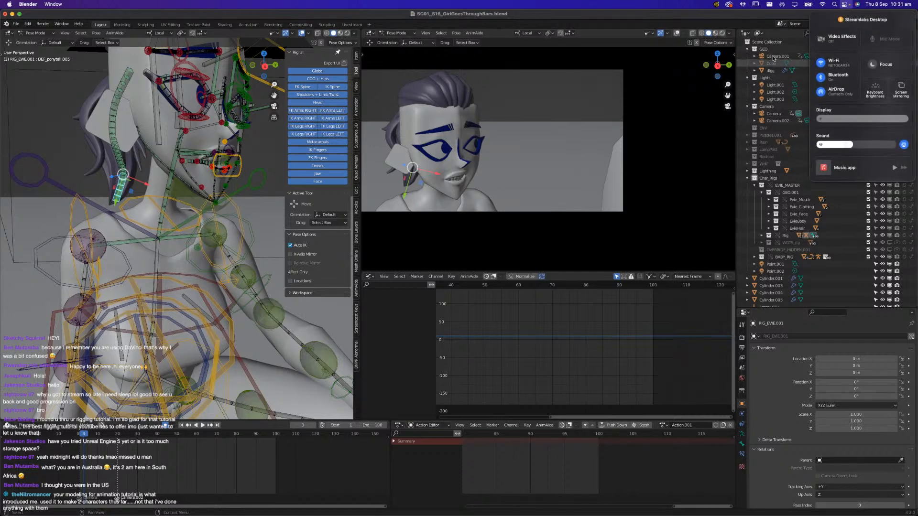
left_click(753, 17)
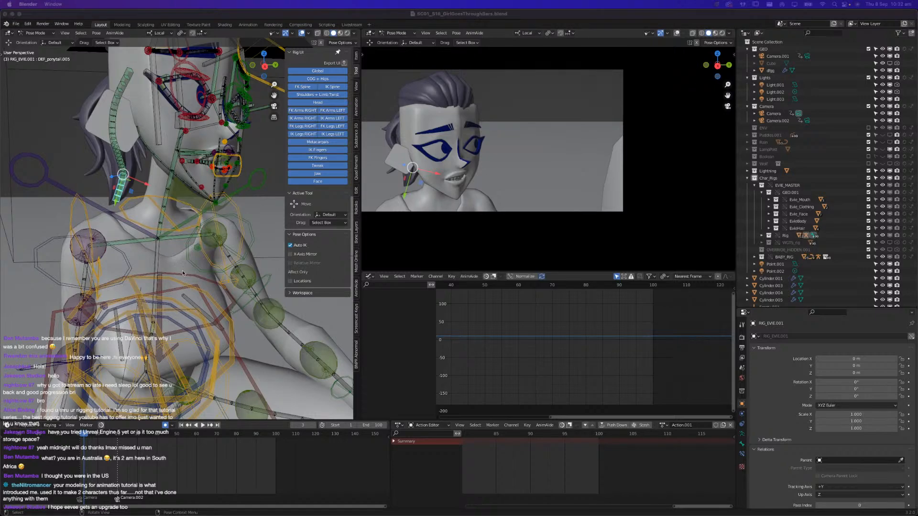
Select Evie's CTRL_chest bone, open the armature's bone layer settings, and inspect the facial controls from the front
mouse_move(190, 276)
middle_mouse_down()
mouse_move(221, 287)
mouse_move(205, 278)
middle_mouse_up()
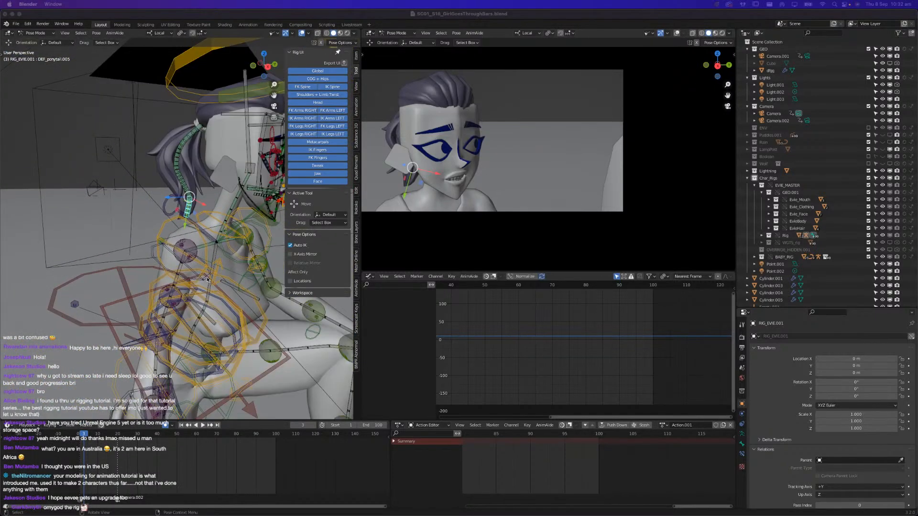
left_click(207, 294)
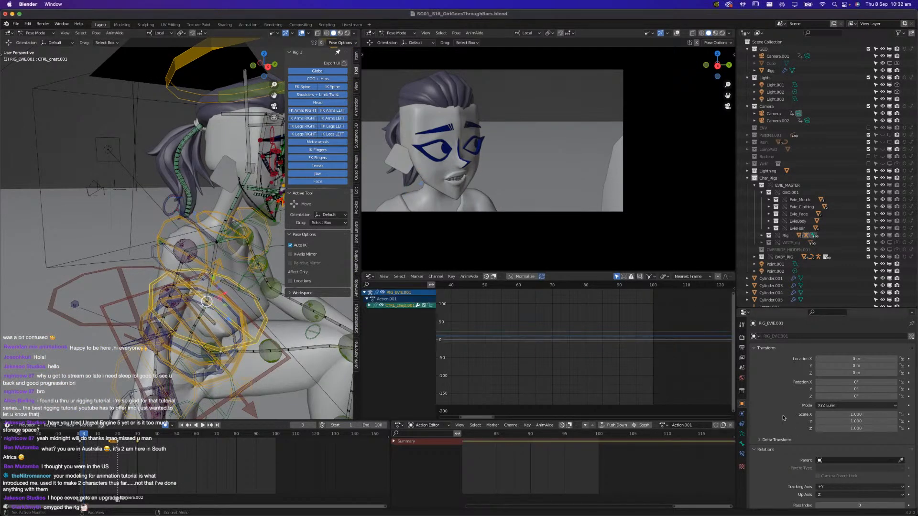
left_click(741, 434)
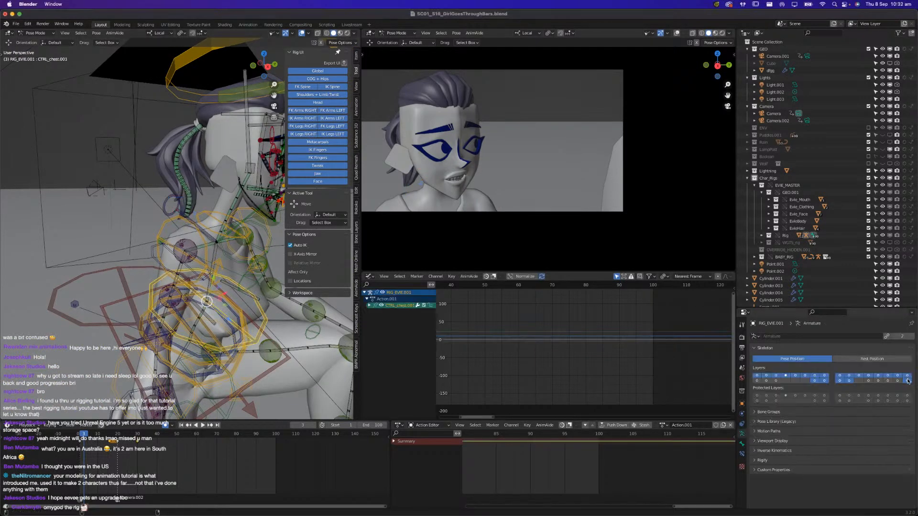
middle_click_drag(300, 374, 221, 374)
scroll(178, 327, "up", 4)
scroll(201, 334, "up", 3)
Move the Spotify window away from the Blender workspace
key("super+s")
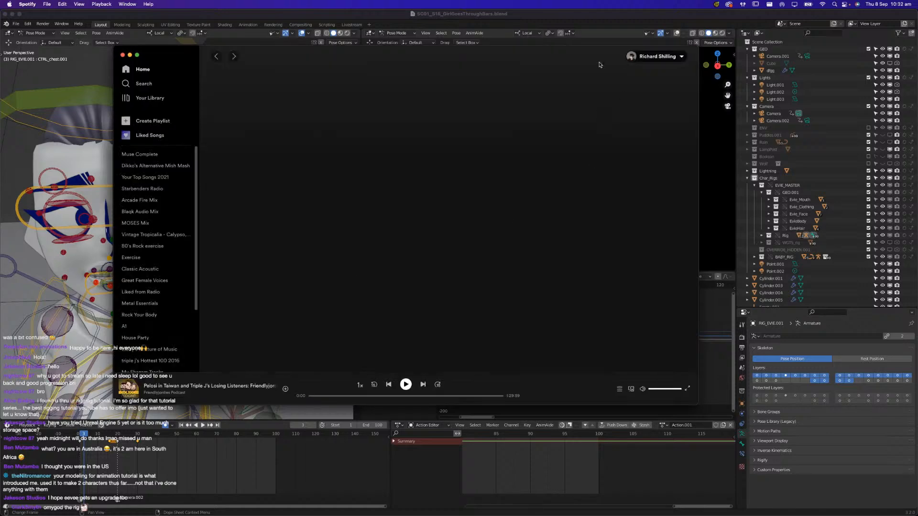
left_click_drag(570, 55, 0, 154)
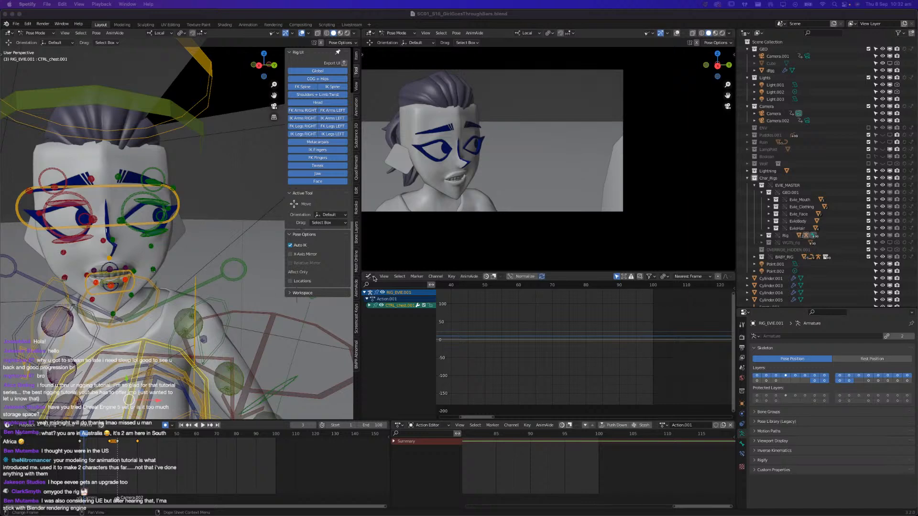
Select Evie's left bicep tweak control, scrub and play the start of the animation, and return to frame 2
left_click(203, 324)
middle_click_drag(203, 324, 202, 284)
left_click_drag(84, 436, 96, 435)
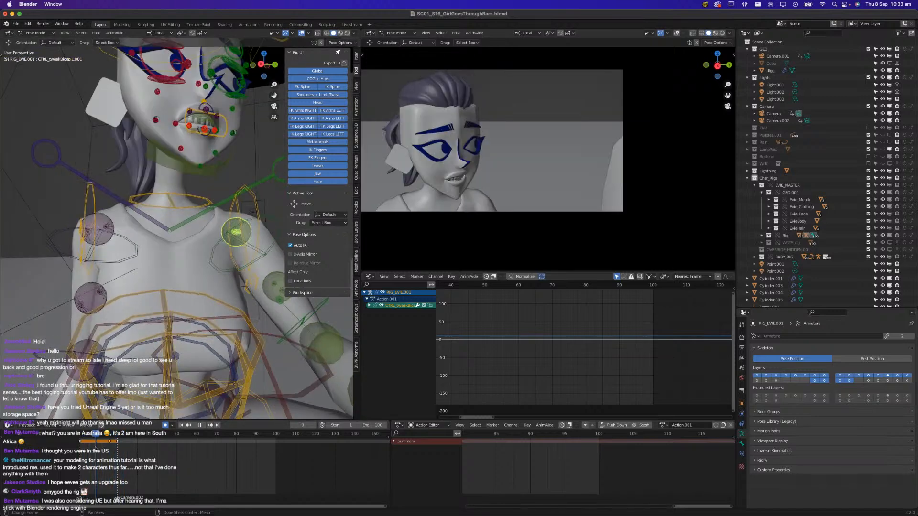
key("space")
key("space")
left_click(82, 436)
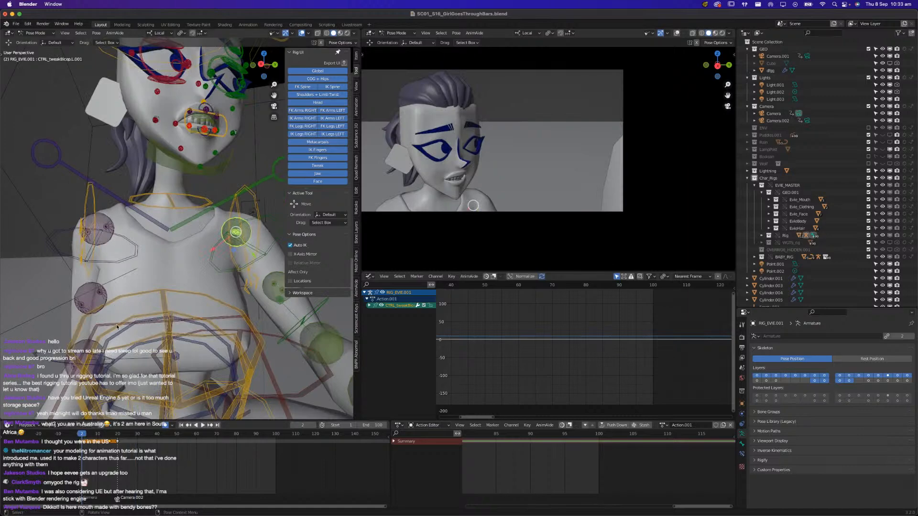
Return to Object Mode, select Camera.002 in front of the cage bars and play the animation from frame 2
scroll(116, 327, "down", 10)
middle_click_drag(116, 328, 170, 322)
scroll(203, 335, "up", 6)
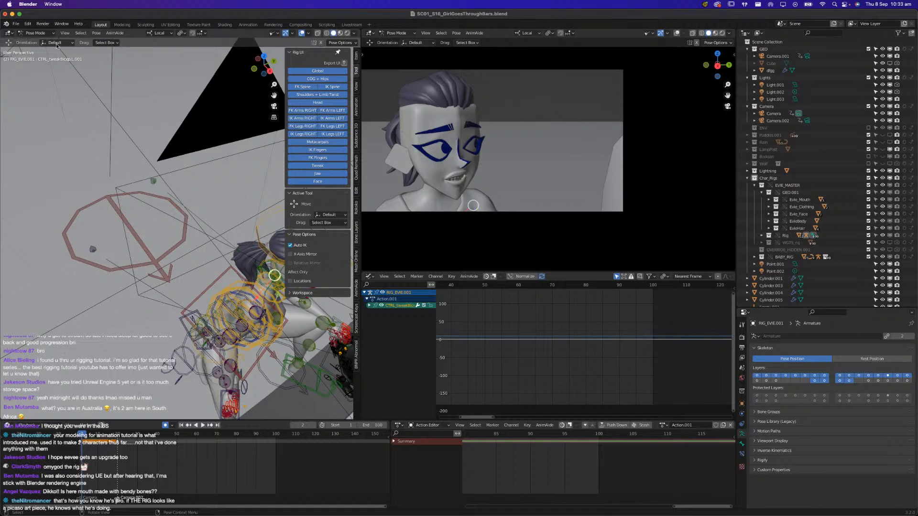
left_click(36, 32)
left_click(33, 41)
middle_click_drag(198, 300, 213, 319)
left_click(213, 313)
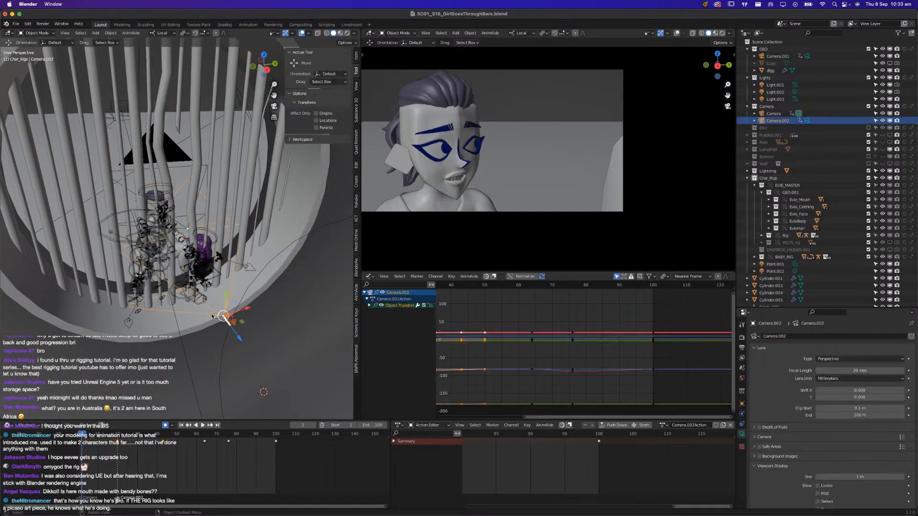
key("space")
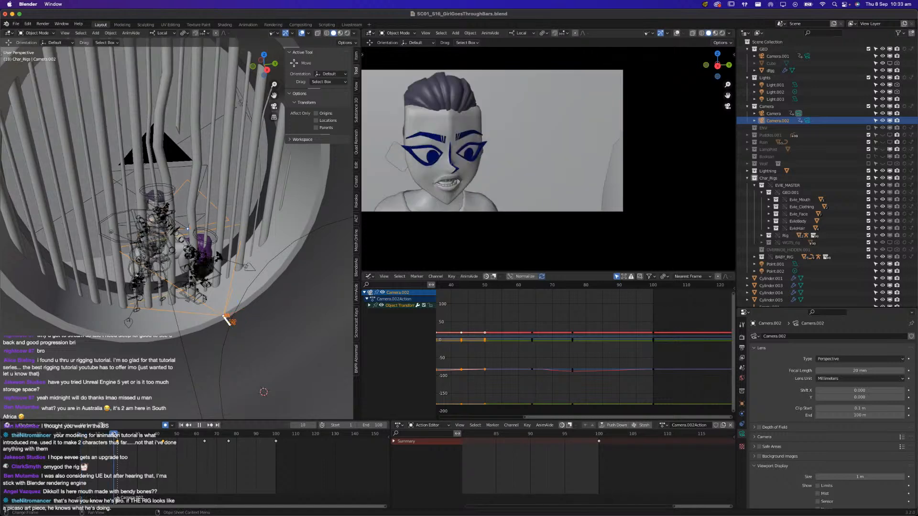
Select the scene camera named Camera and briefly play the animation from frame 1
left_click(188, 168)
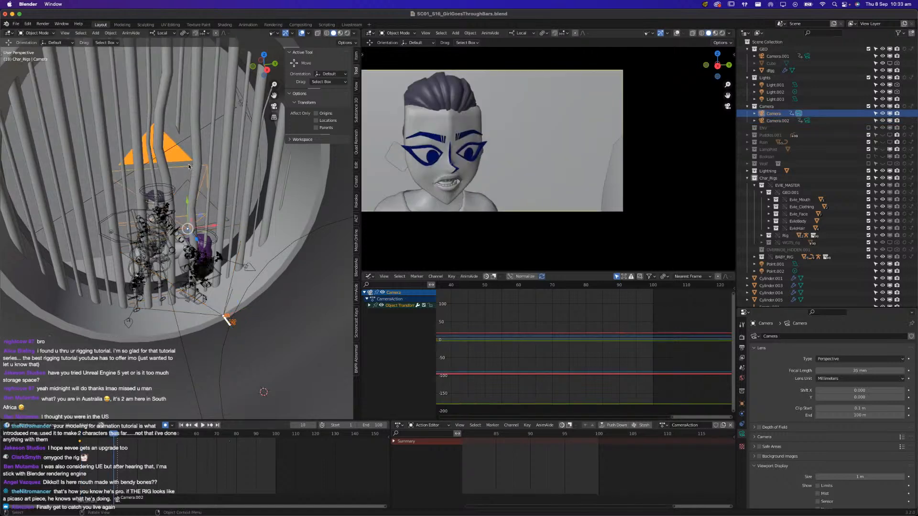
left_click(81, 438)
key("space")
key("space")
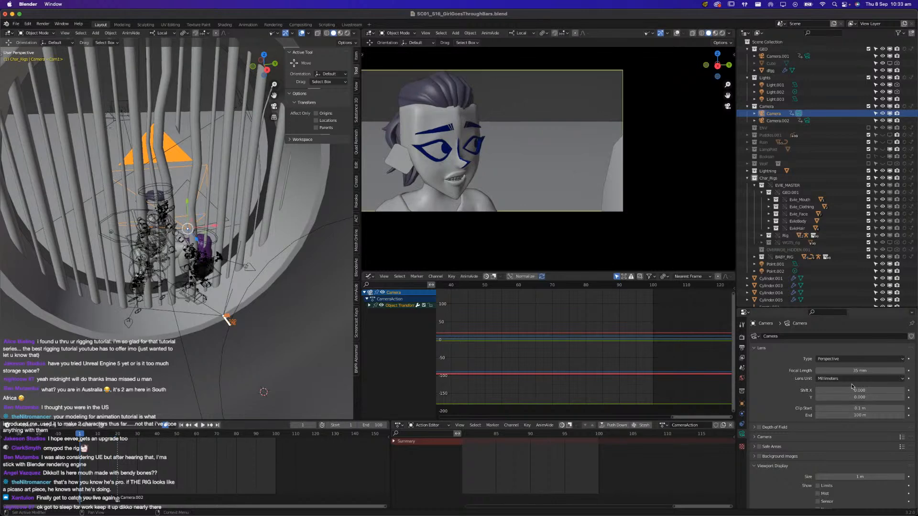
Try a different focal length for Camera, undo it, and shift the camera slightly along its local X axis
left_click_drag(856, 371, 868, 370)
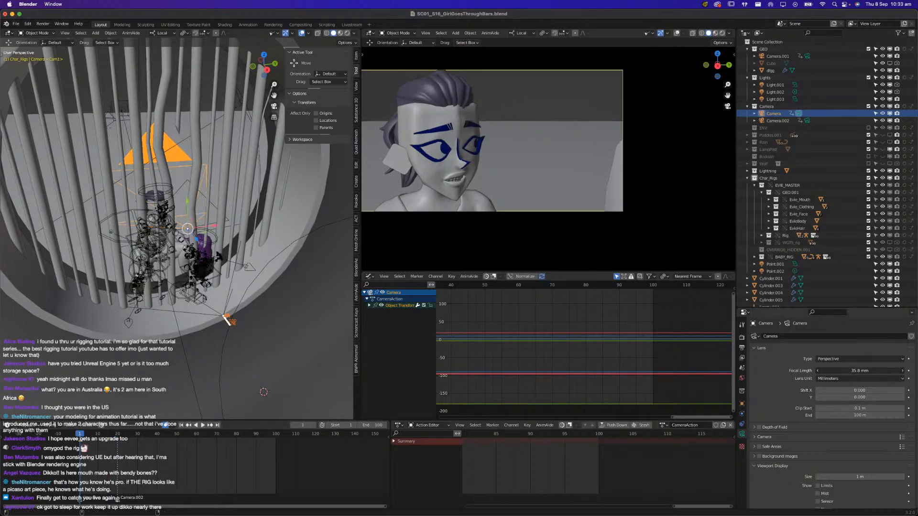
key("super+z")
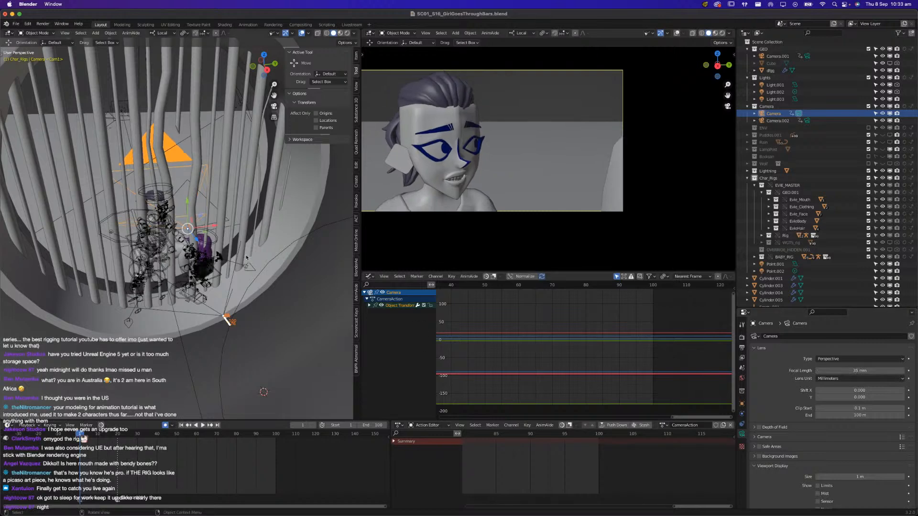
left_click_drag(214, 226, 210, 227)
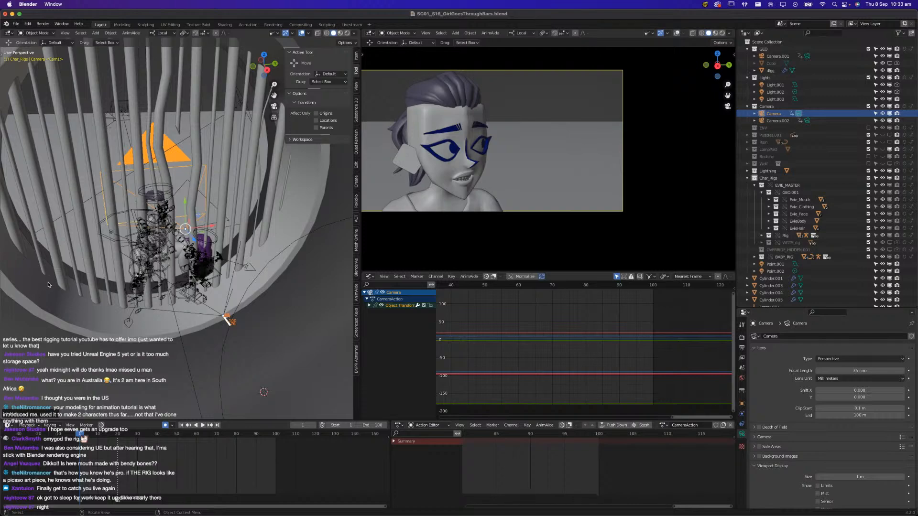
Select Evie's rig, switch it to Pose Mode and save the file
scroll(55, 286, "up", 3)
scroll(165, 218, "up", 2)
scroll(166, 218, "up", 4)
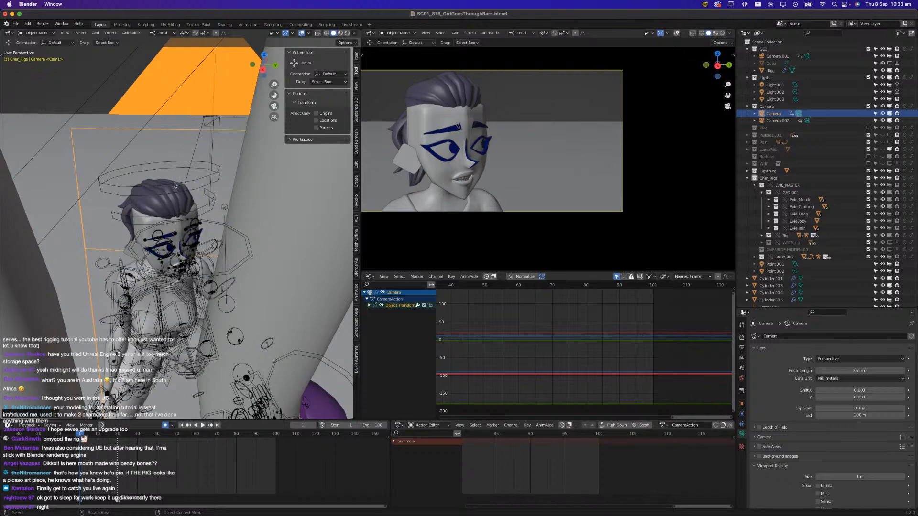
left_click(174, 185)
left_click(37, 33)
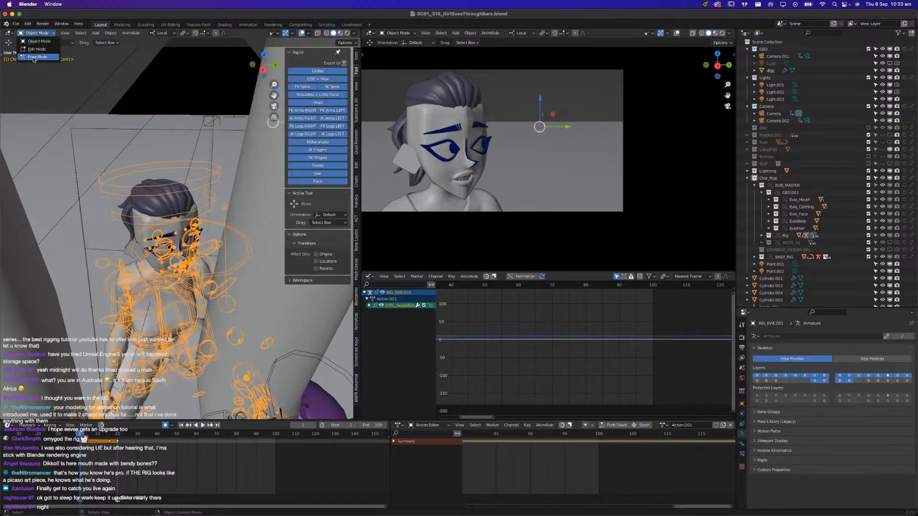
left_click(33, 57)
key("super+s")
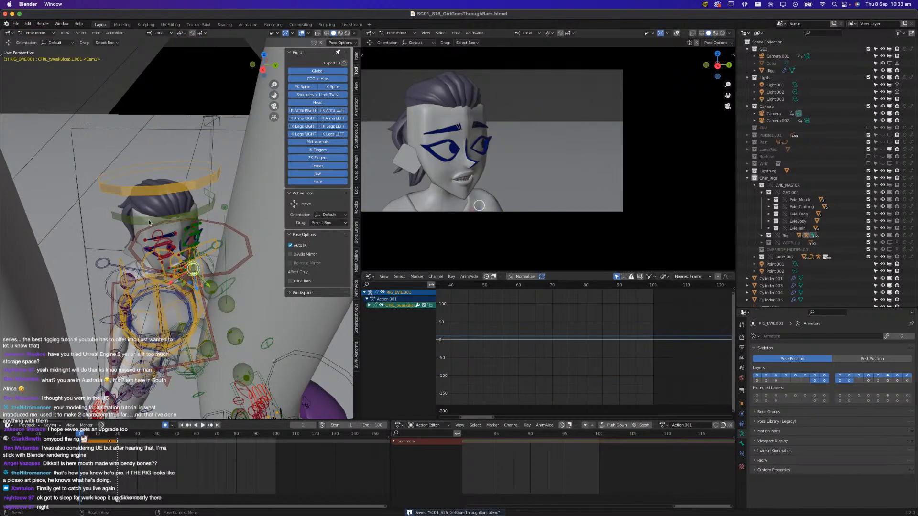
Select Evie's CTRL_head bone, play the start of the animation and scrub to frame 16
scroll(161, 272, "up", 6)
middle_click_drag(160, 270, 198, 162)
left_click(182, 86)
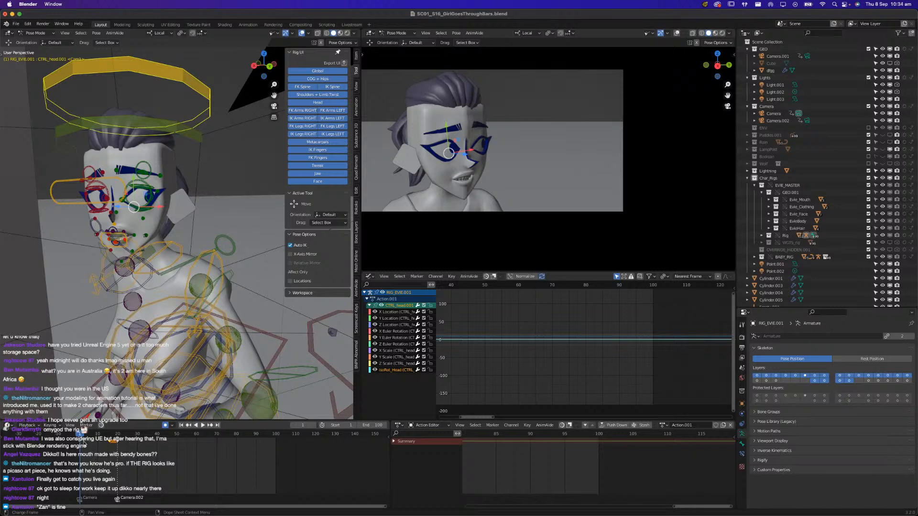
key("space")
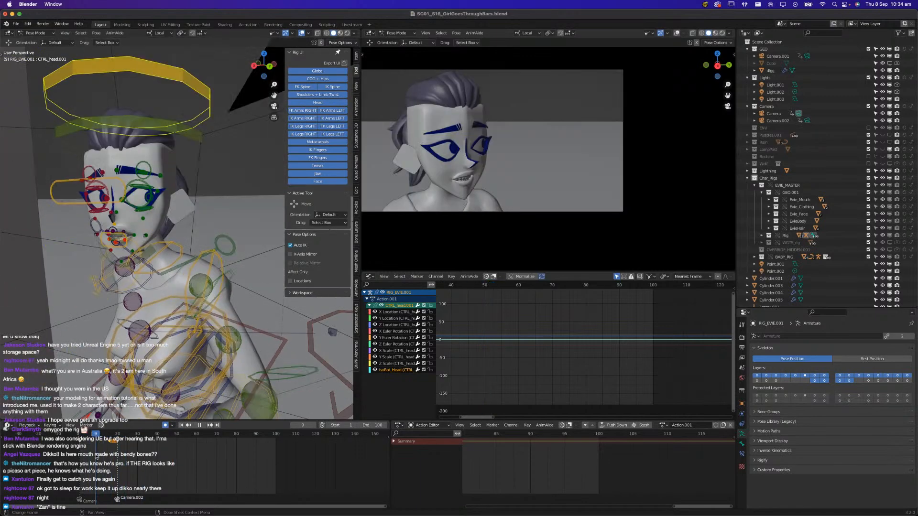
left_click_drag(133, 456, 111, 457)
Select all of Evie's bones and set the interpolation of all their keyframes to Bezier in the Graph Editor
key("a")
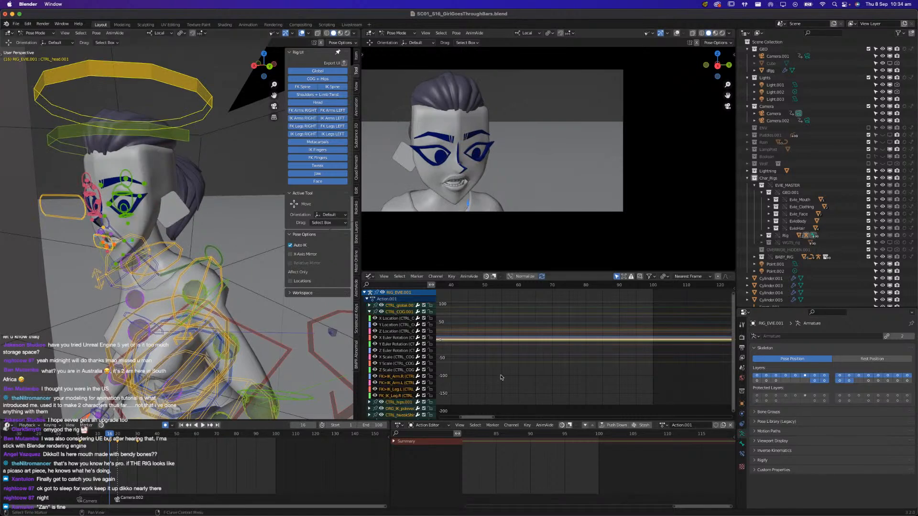
key("Home")
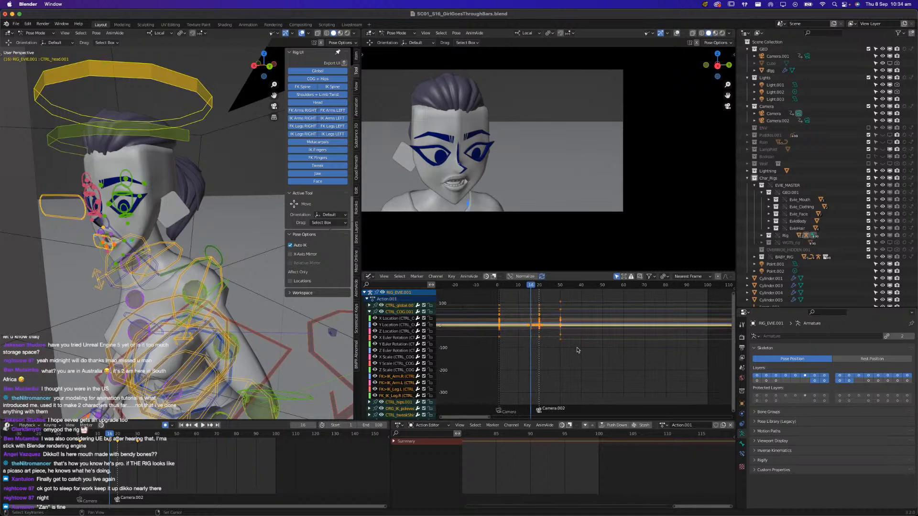
key("a")
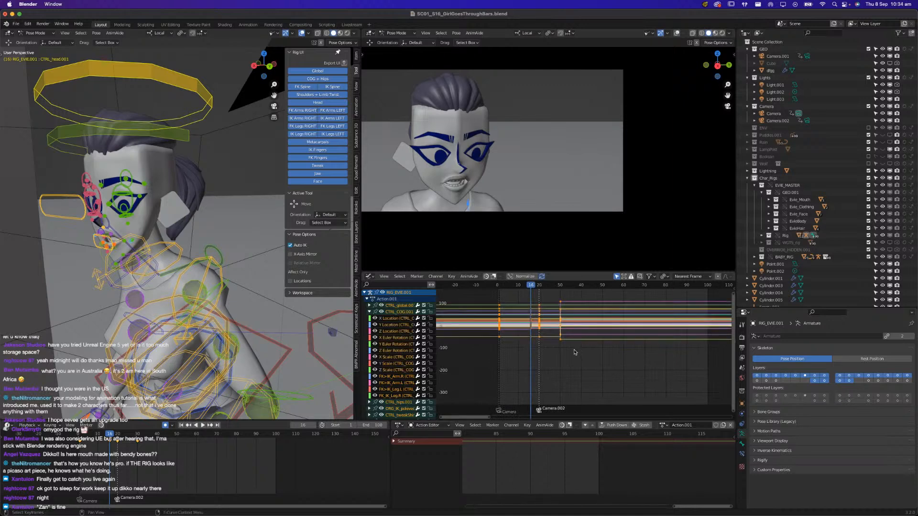
key("t")
key("t")
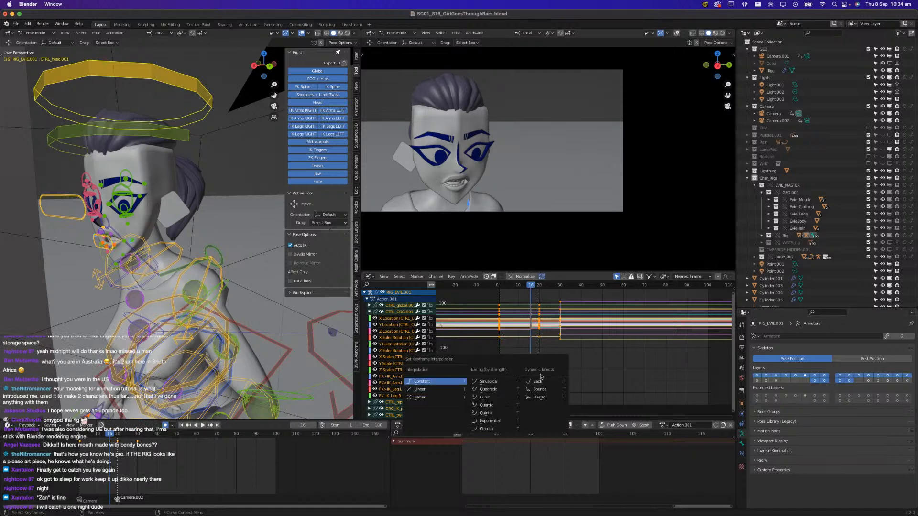
left_click(443, 399)
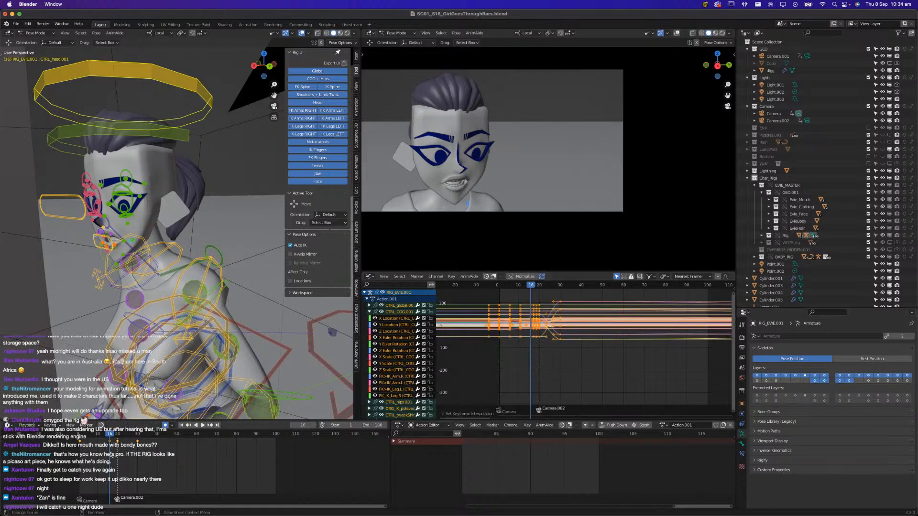
key("alt+a")
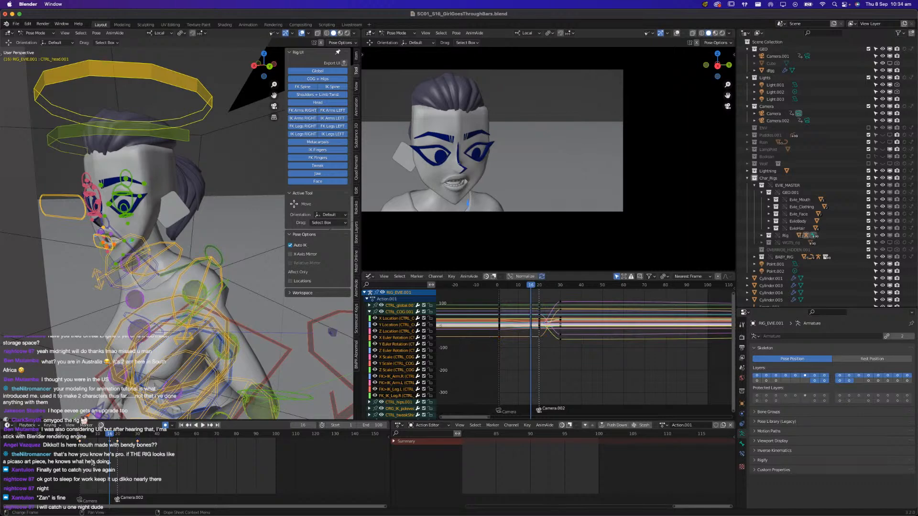
Review the interpolated motion up to frame 20 and exclude the Lightning collection from the view layer
key("space")
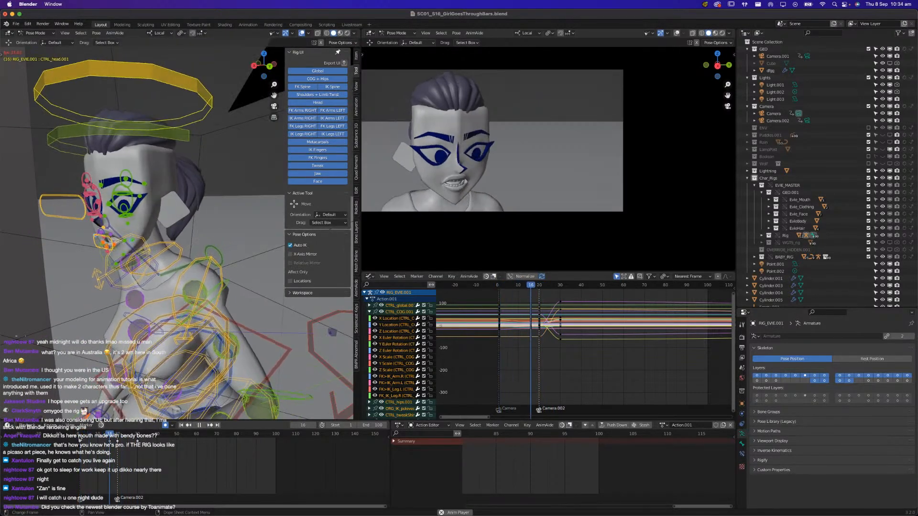
key("Escape")
left_click_drag(81, 439, 118, 439)
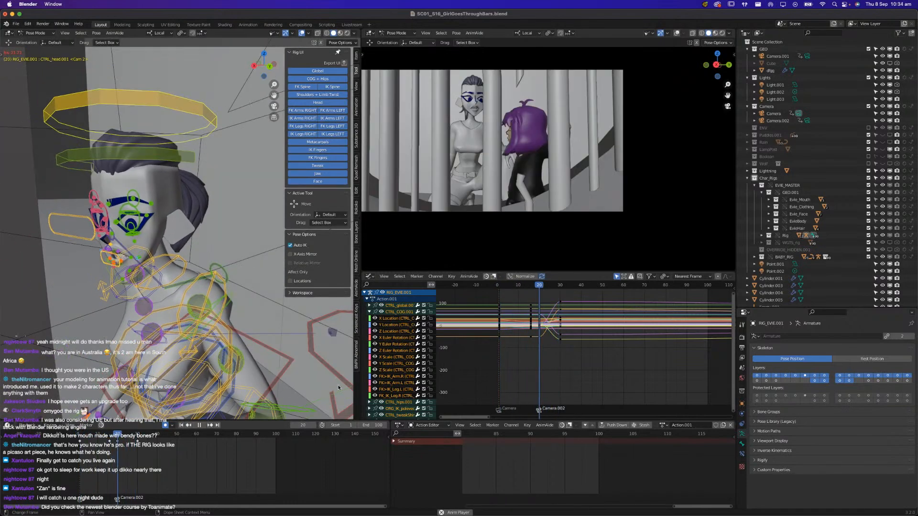
left_click(869, 171)
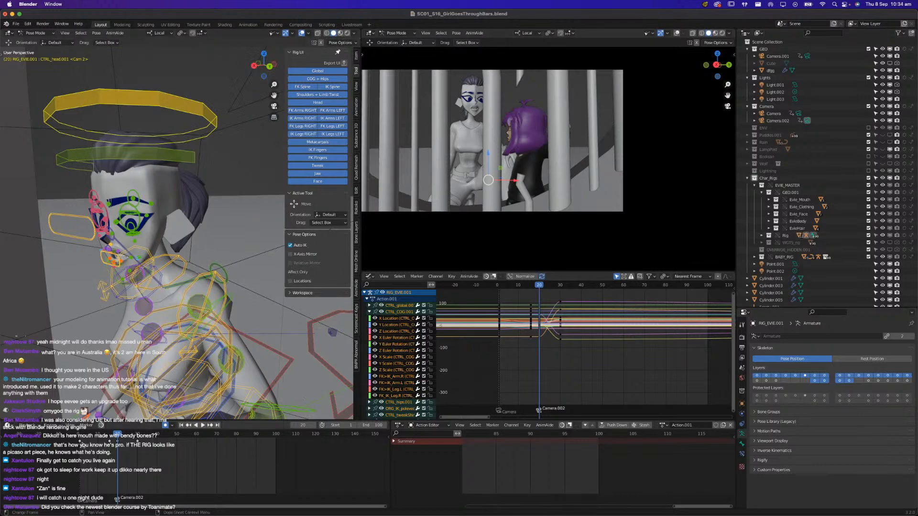
Play the animation again from the start, stop at frame 24 and save the file
key("shift+Left")
key("space")
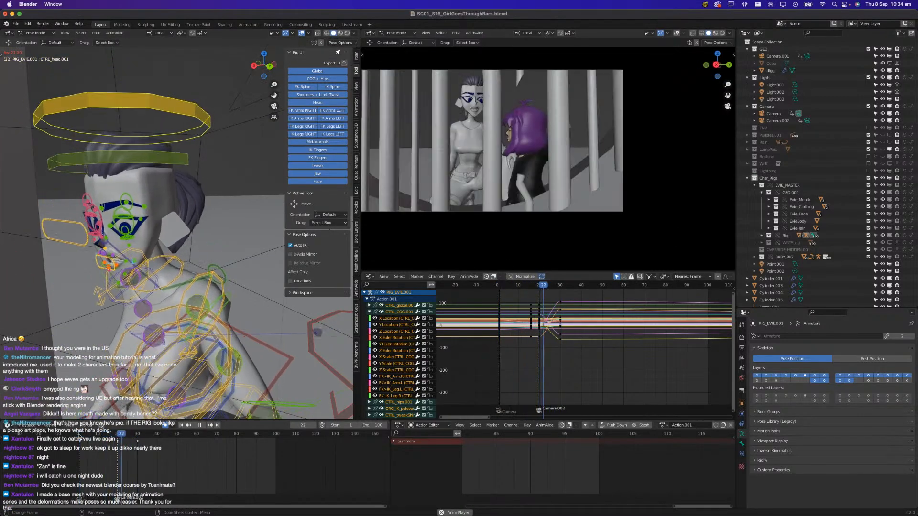
key("space")
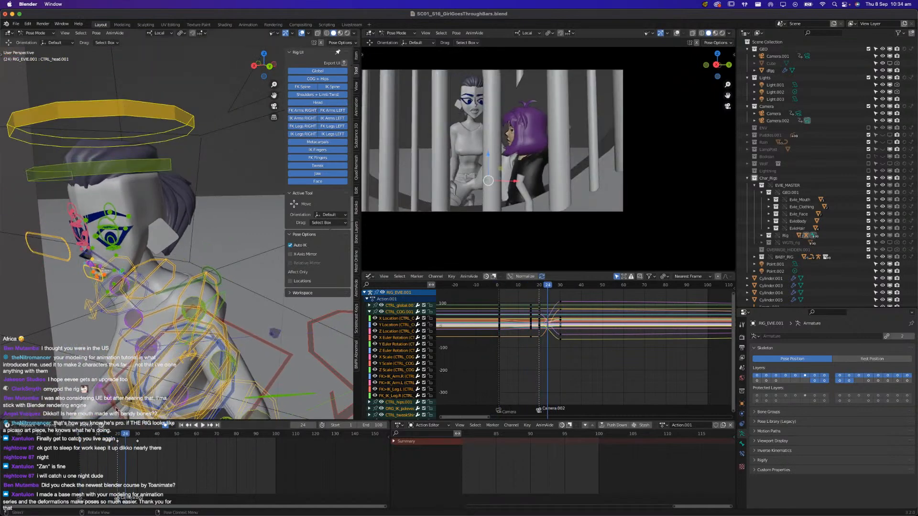
key("super+s")
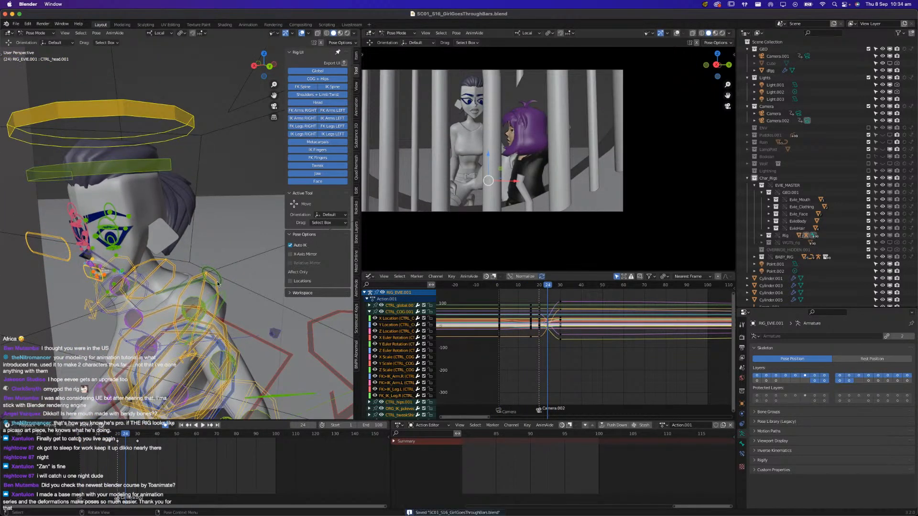
Replay the close-up from the start of the timeline and examine Evie's upper-body pose from the front
middle_click_drag(126, 292, 211, 241, "shift")
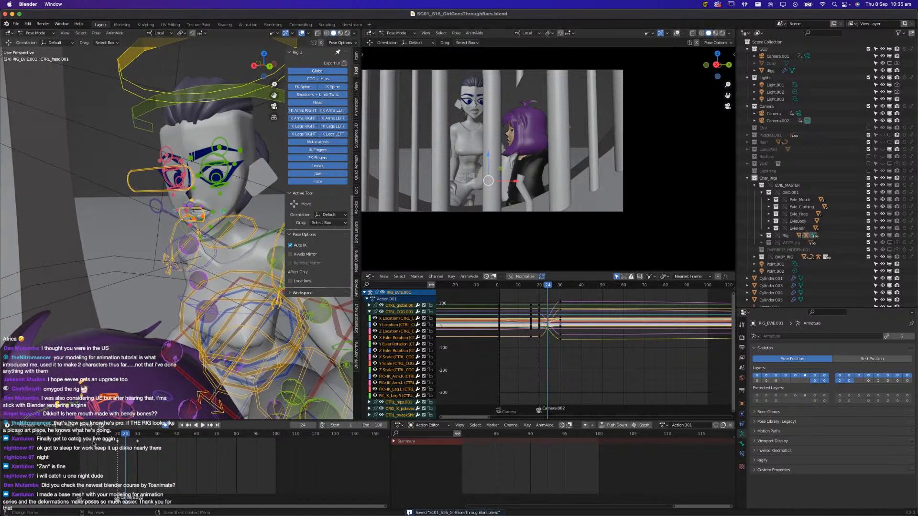
left_click_drag(78, 438, 82, 436)
key("space")
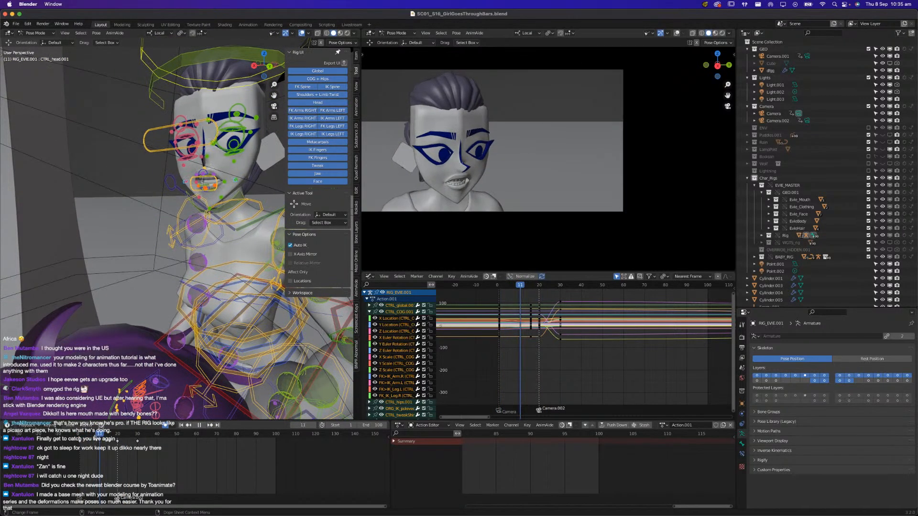
key("space")
mouse_move(132, 330)
middle_mouse_down()
mouse_move(141, 327)
mouse_move(96, 331)
mouse_move(145, 335)
middle_mouse_up()
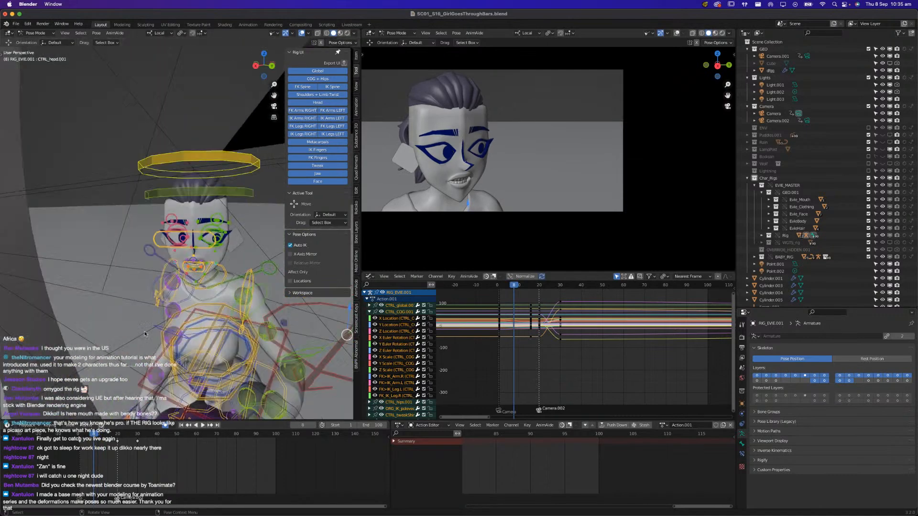
Select Evie's CTRL_head bone and set the current frame to 10
left_click(178, 156)
key("space")
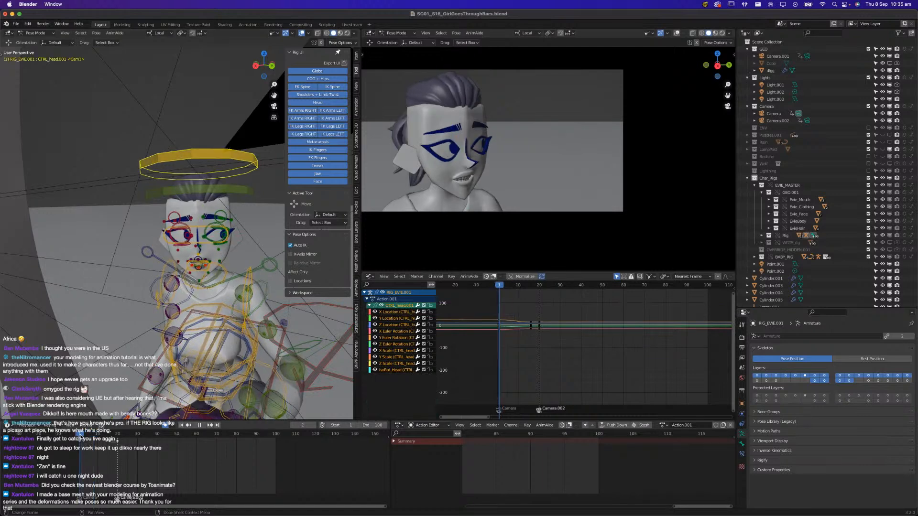
mouse_move(89, 438)
left_mouse_down()
mouse_move(74, 438)
mouse_move(98, 438)
left_mouse_up()
left_click(448, 154)
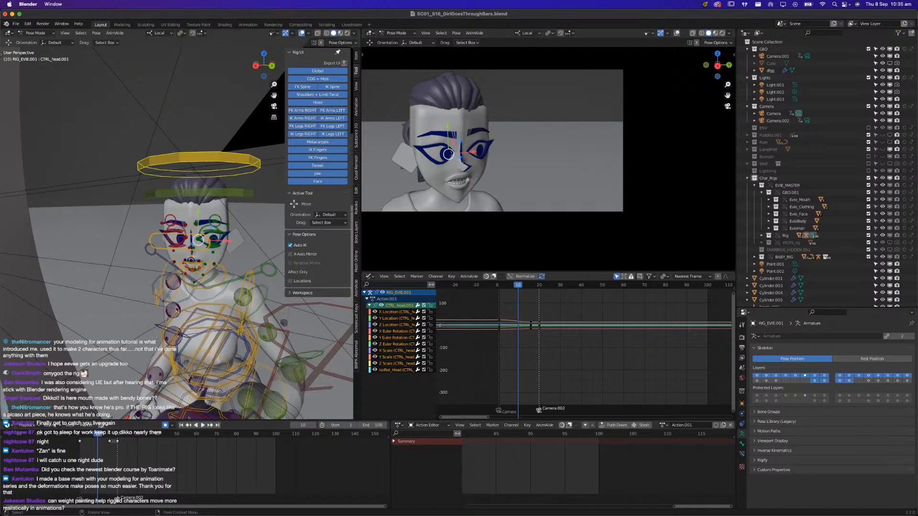
Lower Evie's right and left upper eyelid controls to half-close both eyes at frame 10
scroll(163, 321, "up", 6)
scroll(190, 303, "up", 8, "shift")
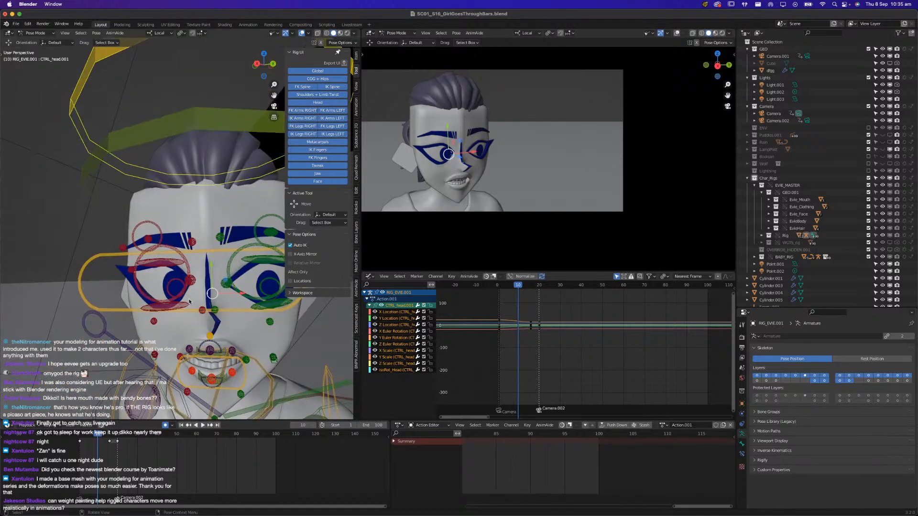
middle_click_drag(201, 284, 184, 216)
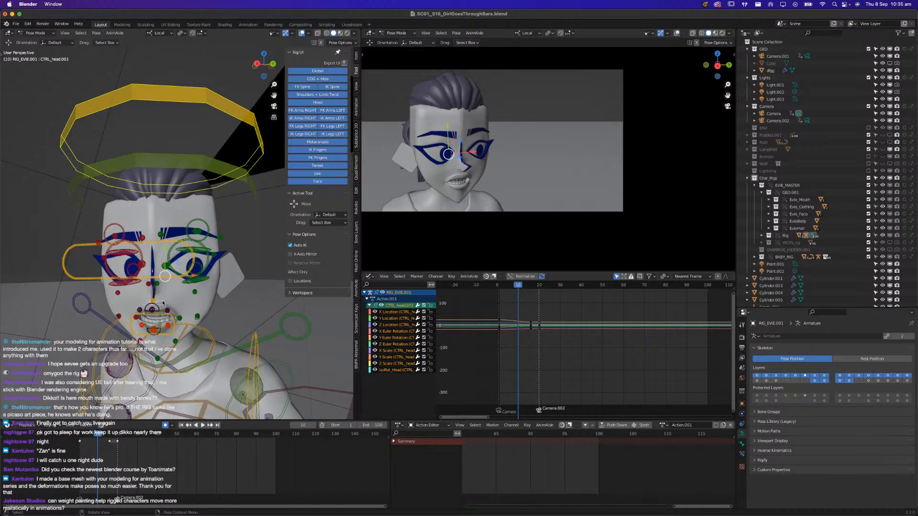
scroll(170, 283, "up", 4)
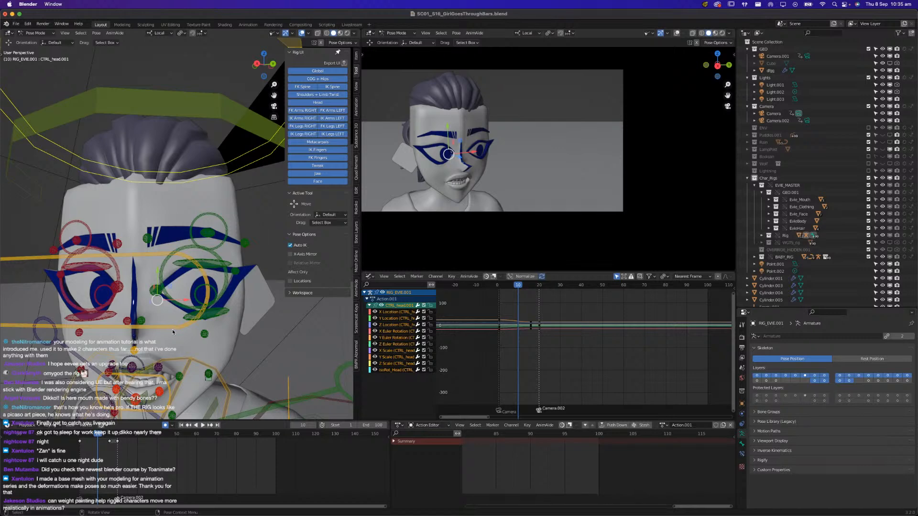
left_click(85, 268)
middle_click_drag(182, 314, 115, 254)
key("g")
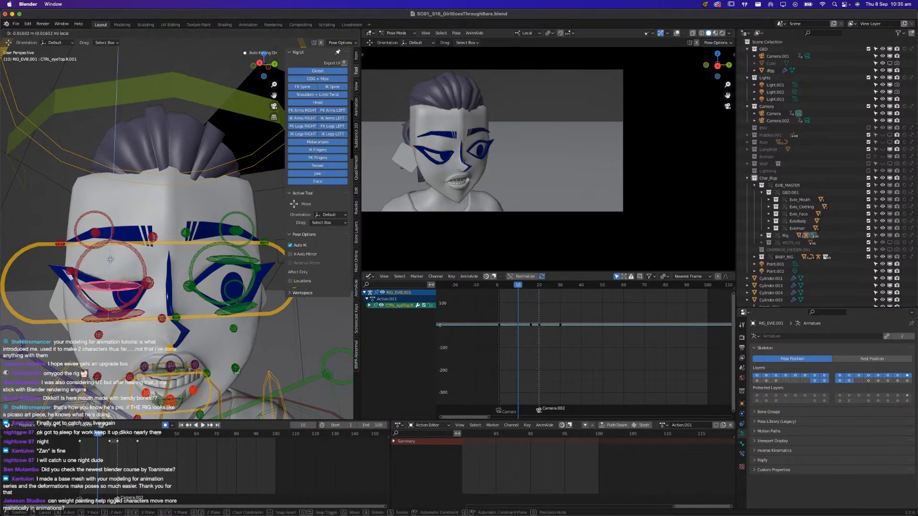
left_click(196, 278)
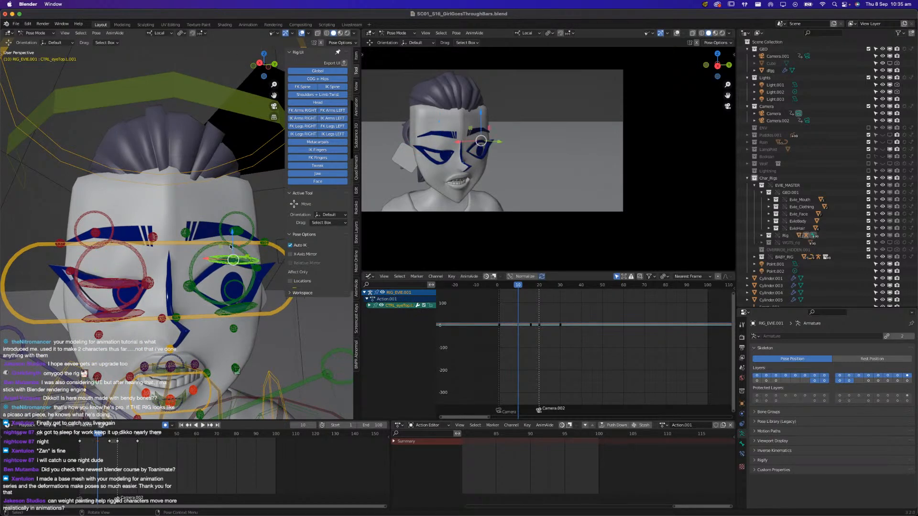
left_click(223, 263)
key("g")
left_click(161, 268)
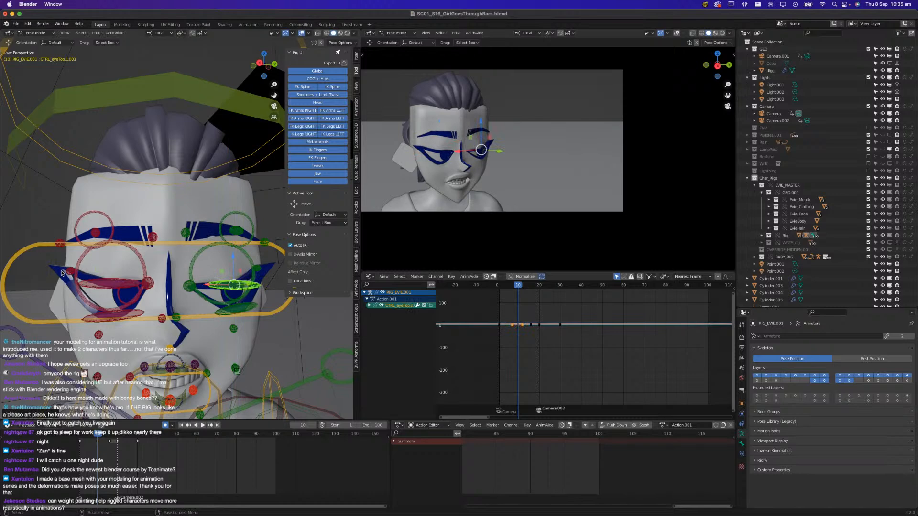
Adjust the height of Evie's right and left outer eye corner controls slightly at frame 10
left_click(67, 276)
key("g")
left_click(68, 265)
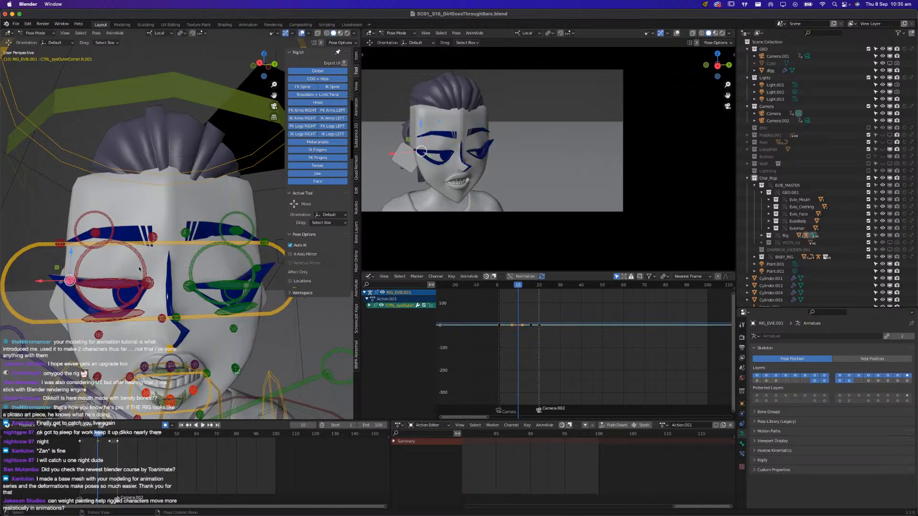
left_click(259, 278)
key("g")
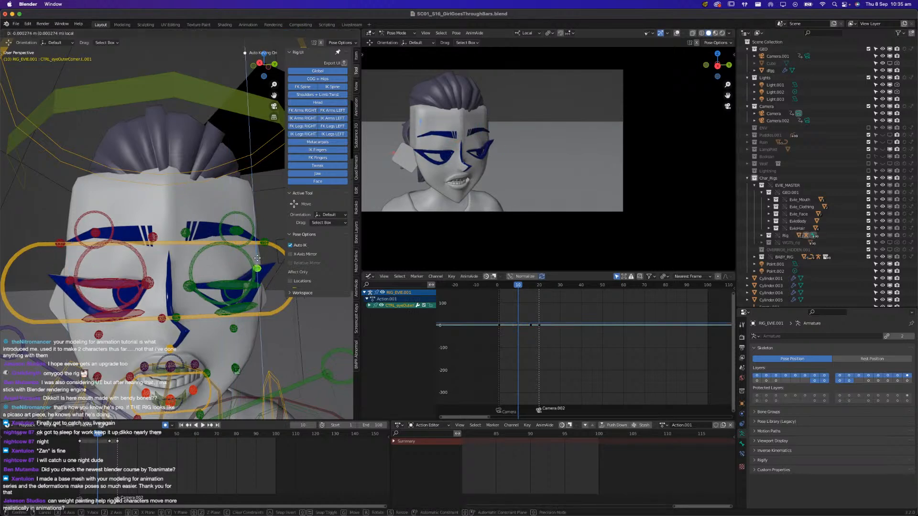
left_click(260, 266)
Raise Evie's right and left lower eyelid controls to meet the upper lids at frame 10
left_click(124, 306)
key("g")
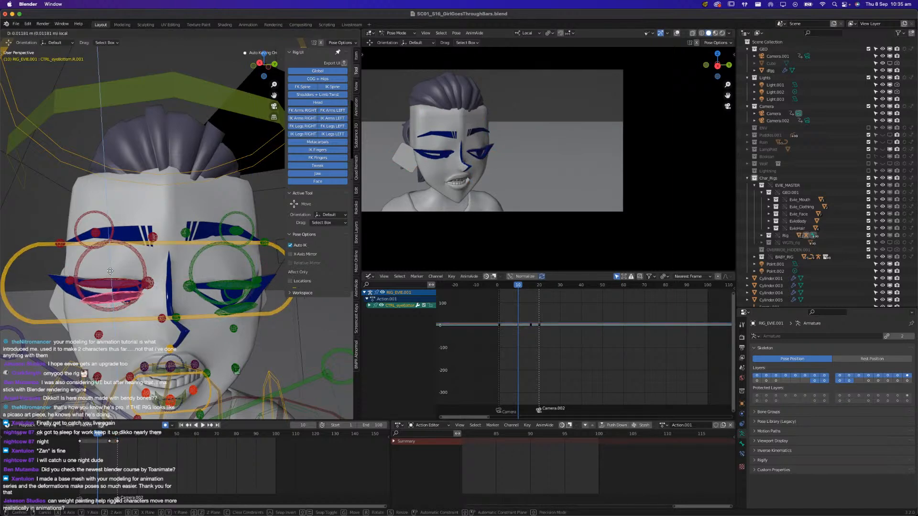
left_click(108, 270)
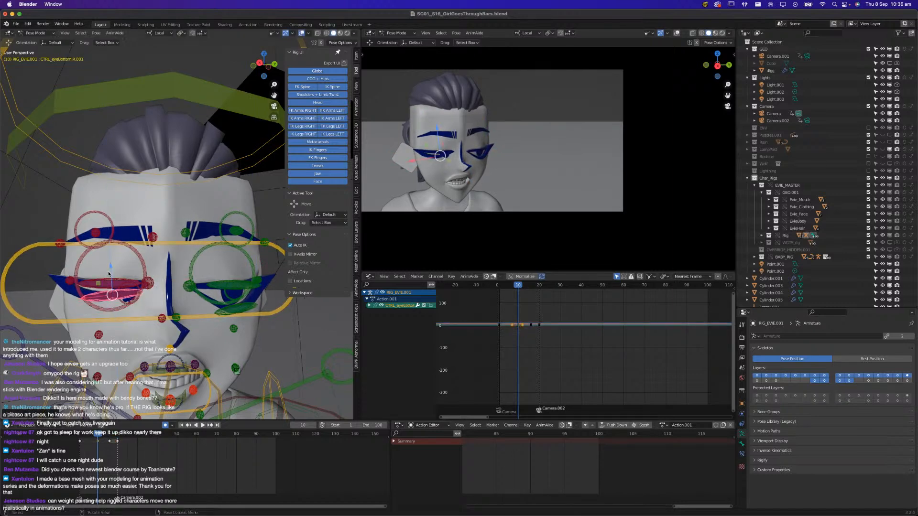
left_click(242, 310)
left_click_drag(232, 287, 229, 271)
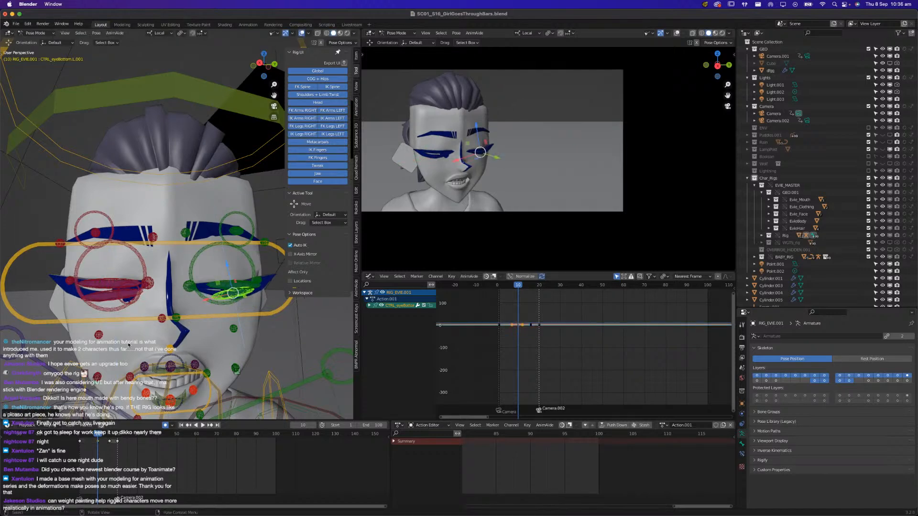
Fine-tune the rotation and height of Evie's eyelid controls in close-up so both eyes close fully at frame 10
key("KP_Decimal")
scroll(129, 345, "down", 5)
middle_click_drag(129, 345, 172, 258)
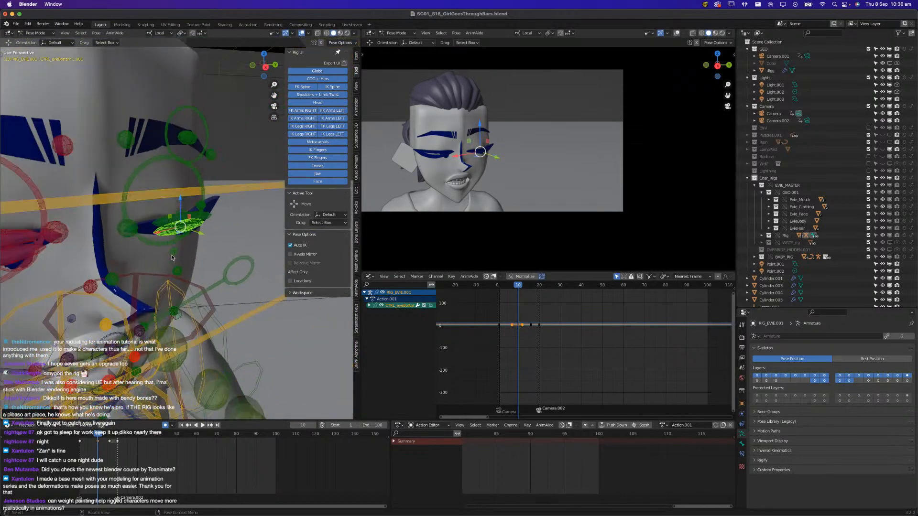
middle_click_drag(45, 257, 175, 250, "shift")
left_click(184, 256)
key("r")
key("y")
left_click(206, 239)
left_click_drag(180, 216, 179, 208)
middle_click_drag(214, 283, 228, 294)
left_click_drag(228, 266, 232, 267)
left_click(224, 239)
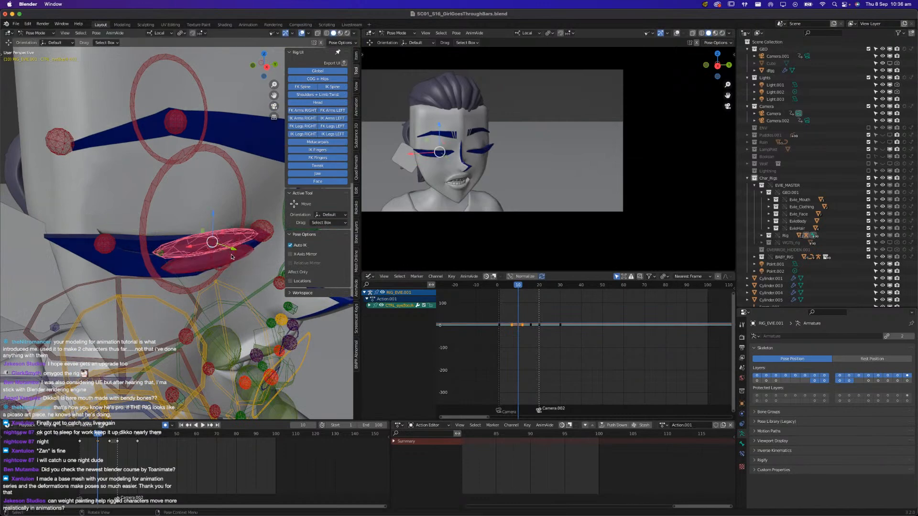
middle_click_drag(234, 252, 86, 251)
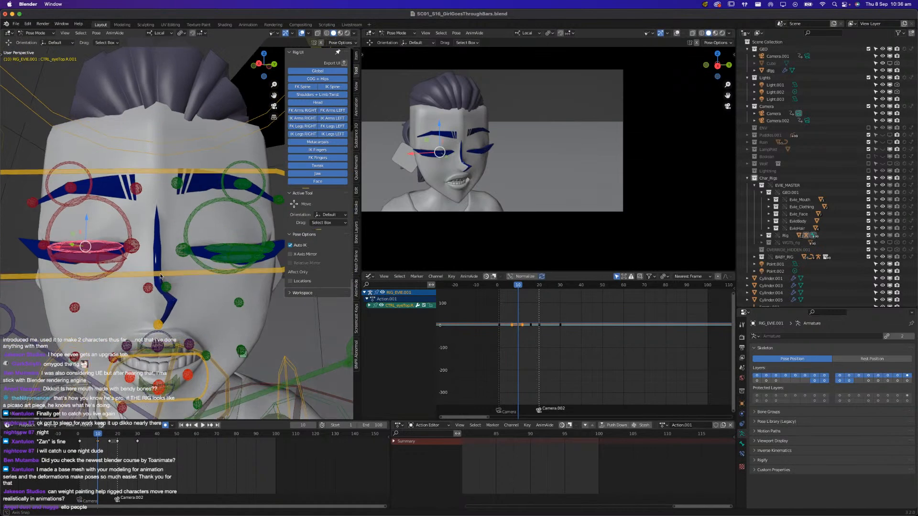
Select the upper lid, lower lid and corner controls of both eyes and copy their closed pose at frame 10
left_click(82, 249)
left_click(244, 250, "shift")
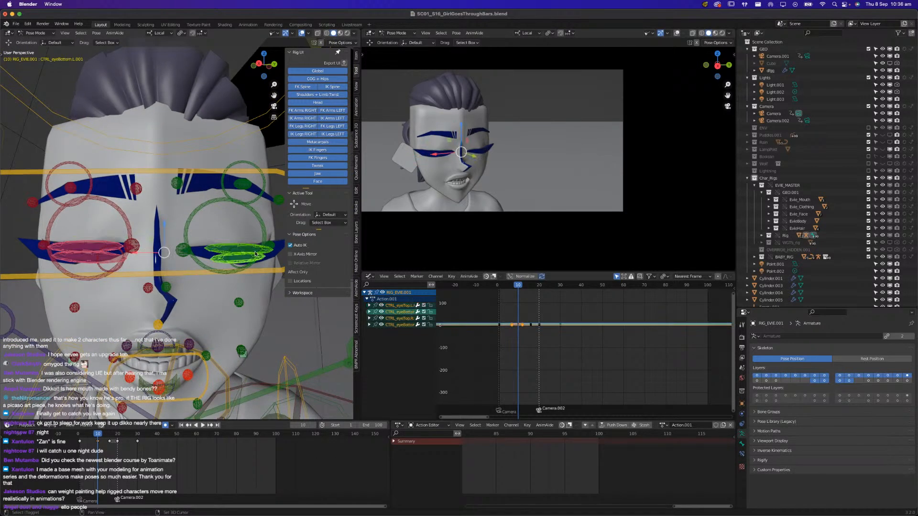
left_click(186, 250, "shift")
left_click(178, 252, "shift")
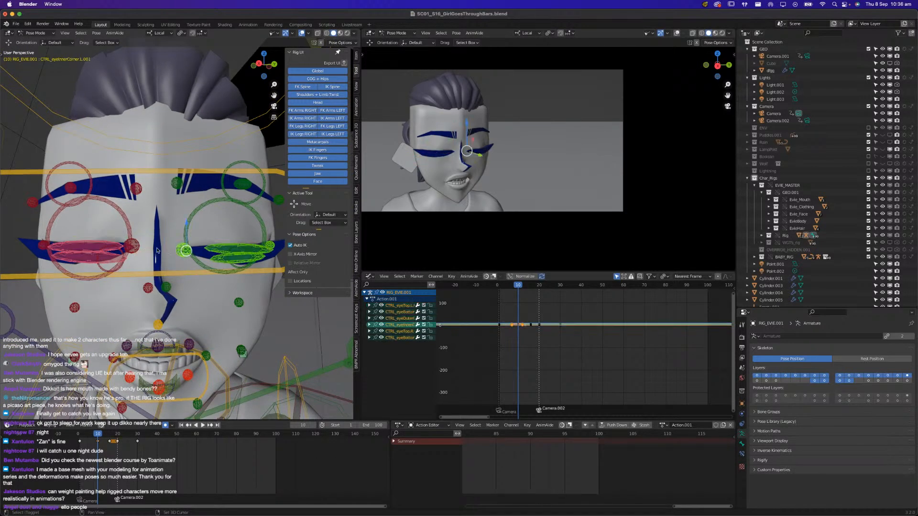
left_click(134, 246, "shift")
left_click(43, 245, "shift")
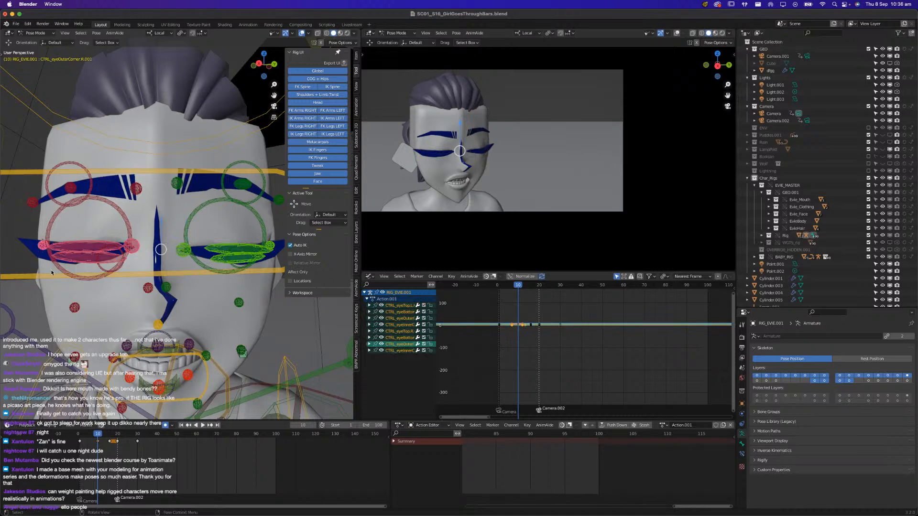
key("ctrl+c")
scroll(189, 474, "up", 3)
scroll(144, 454, "up", 3)
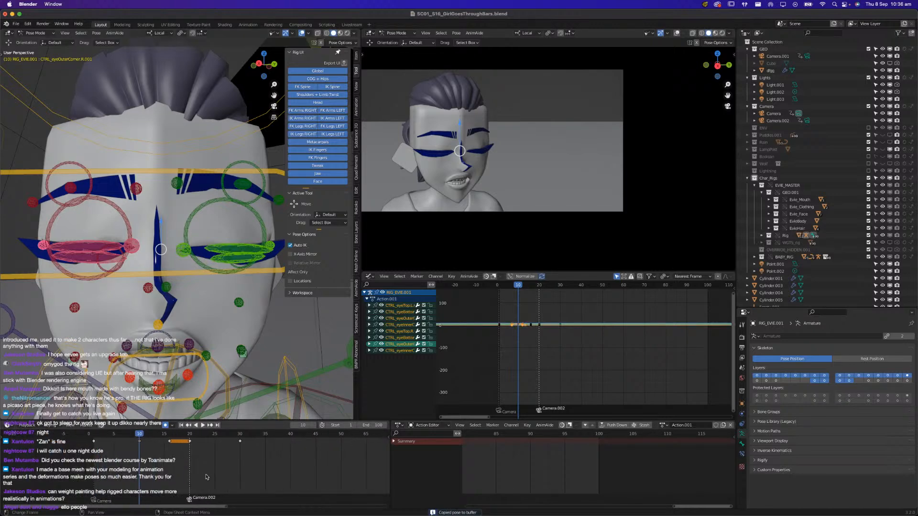
key("space")
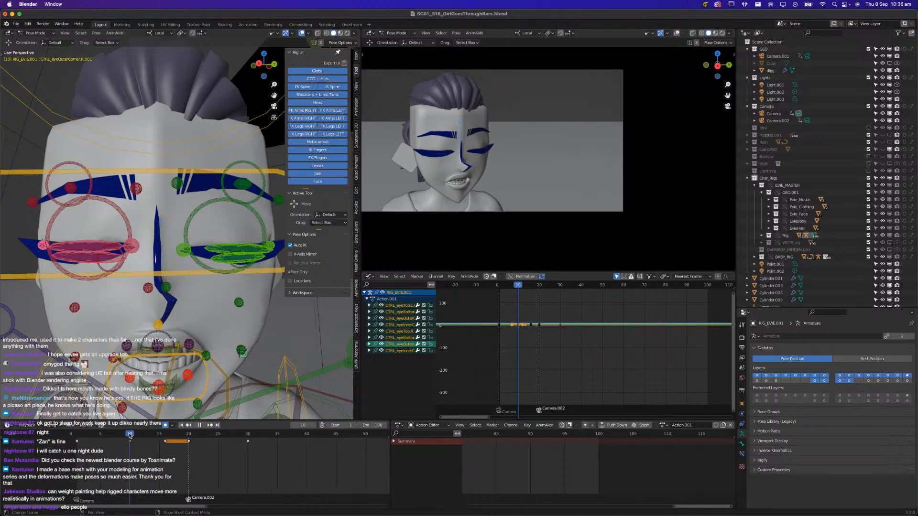
Copy the open-eye pose from frame 1 and paste it at frame 7
left_click_drag(130, 437, 80, 445)
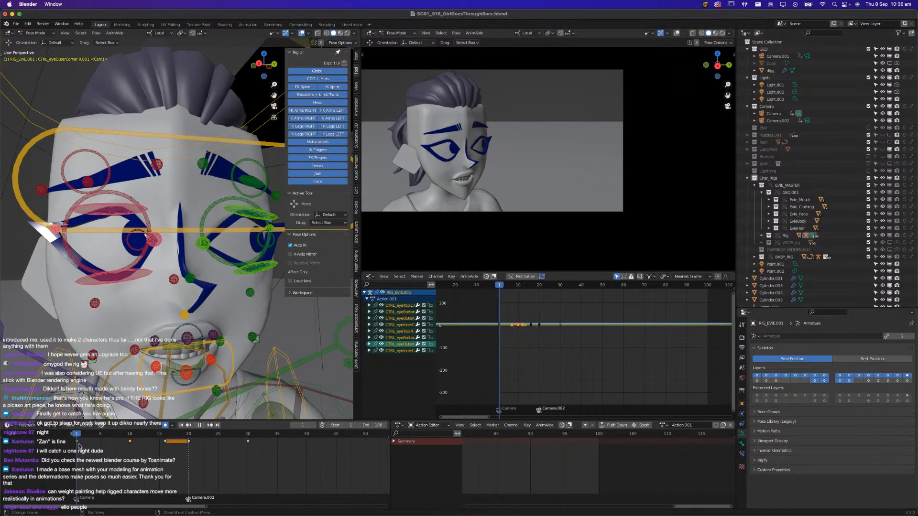
left_click(119, 435)
left_click_drag(118, 436, 76, 437)
key("super+z")
key("super+z")
key("super+c")
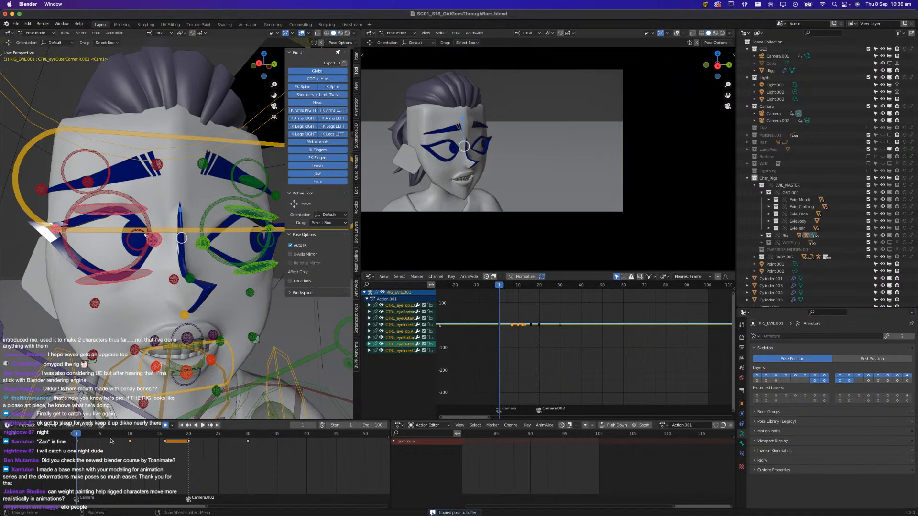
left_click(113, 436)
key("super+v")
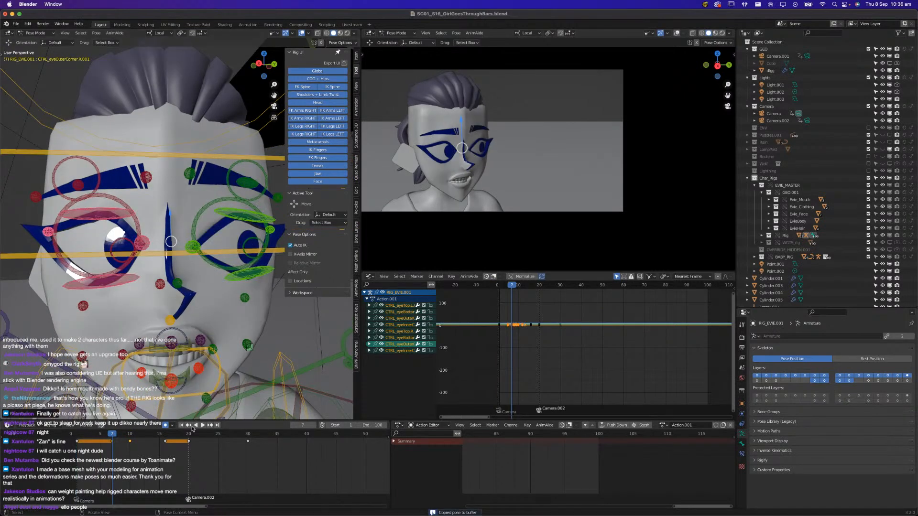
Replay the start of the blink and paste the open-eye pose at frame 14
left_click(76, 438)
key("space")
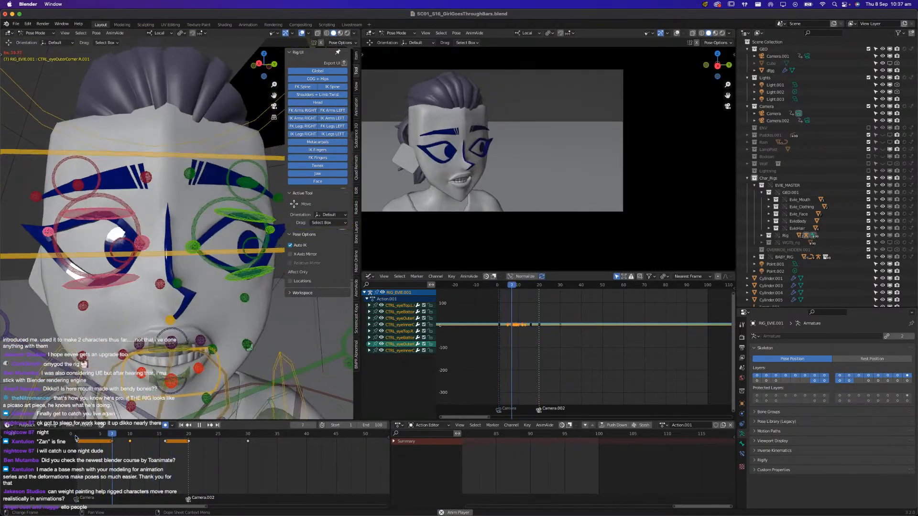
left_click(113, 436)
left_click_drag(113, 437, 154, 446)
key("super+v")
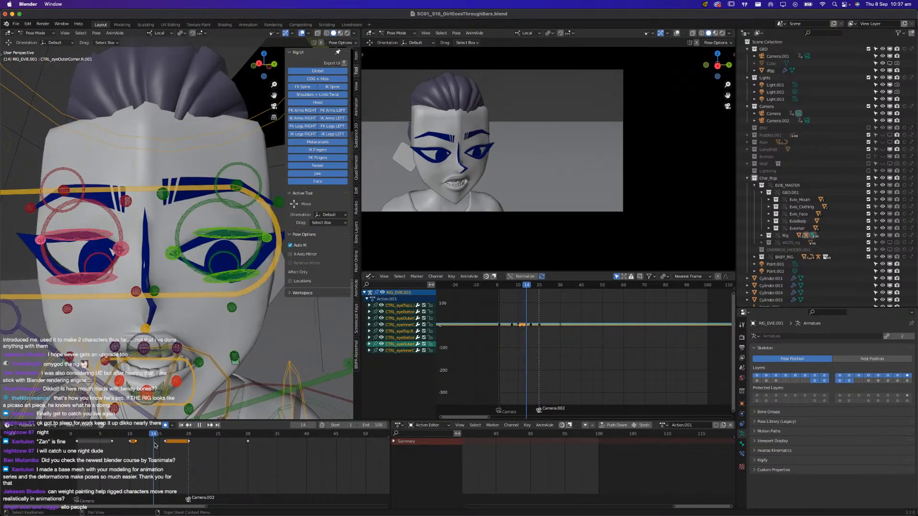
key("ctrl+v")
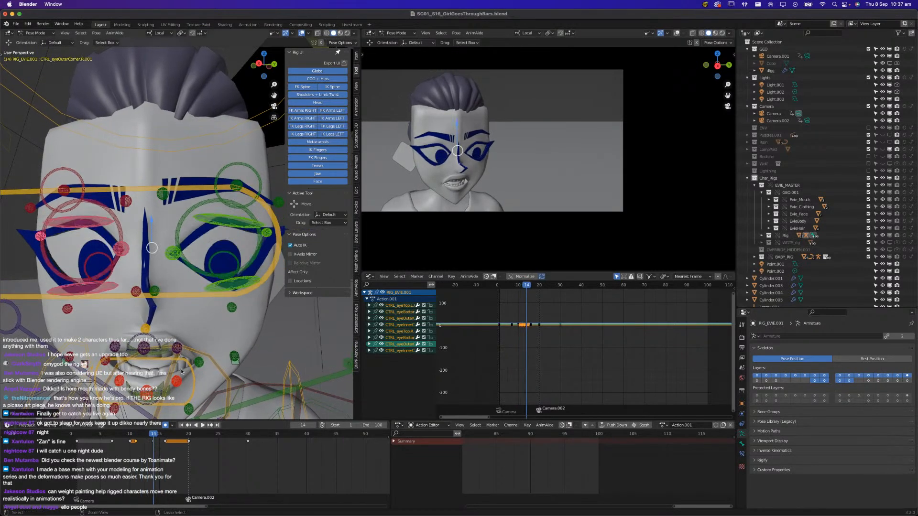
Move the second closed-eye keyframe to frame 12 to lengthen the hold, and play the blink
left_click(137, 448)
left_click(136, 442)
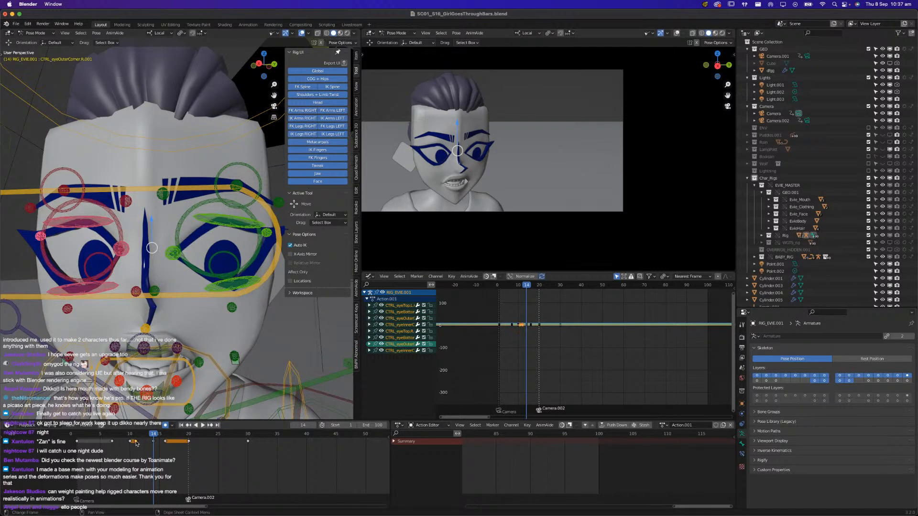
key("g")
left_click(141, 442)
key("space")
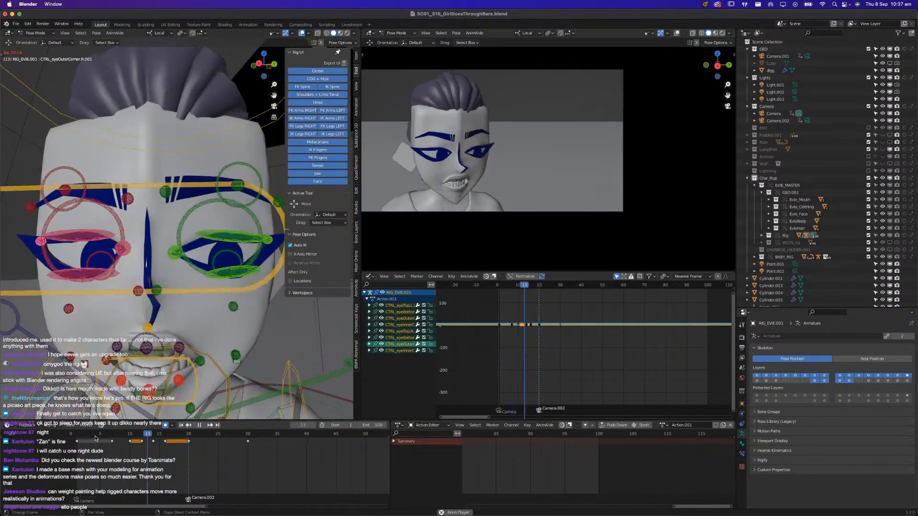
key("space")
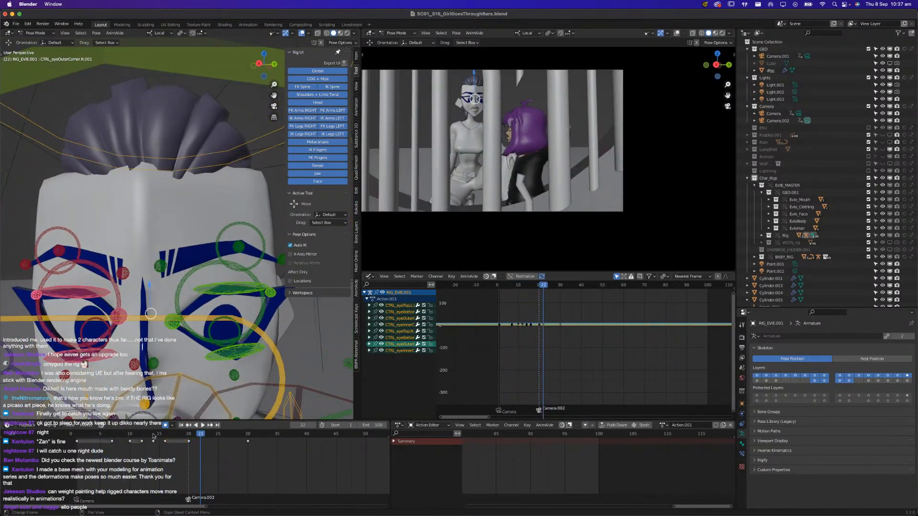
Move the open-eye keyframe after the blink to frame 15 and replay the close-up from frame 1
left_click(155, 436)
key("space")
mouse_move(159, 436)
left_mouse_down()
mouse_move(171, 439)
mouse_move(154, 442)
left_mouse_up()
left_click_drag(154, 442, 77, 435)
key("space")
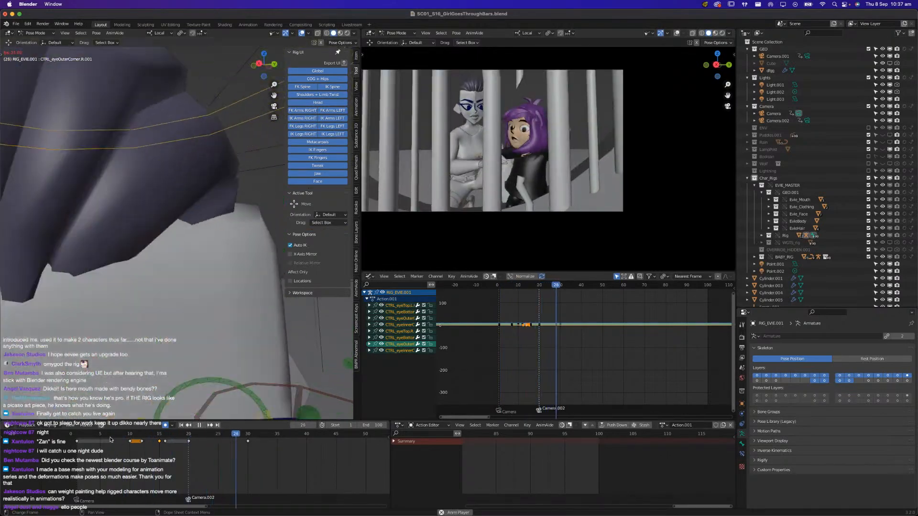
key("space")
Select all of Evie's rig controls and copy their pose at frame 20
scroll(193, 373, "down", 7)
middle_click_drag(196, 375, 230, 347)
scroll(227, 293, "down", 7)
left_click(231, 344)
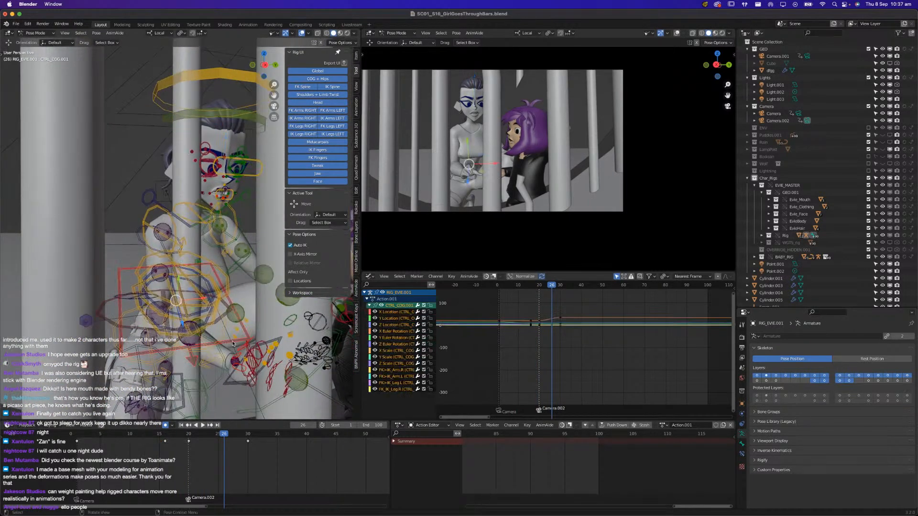
left_click(162, 436)
key("space")
left_click(188, 437)
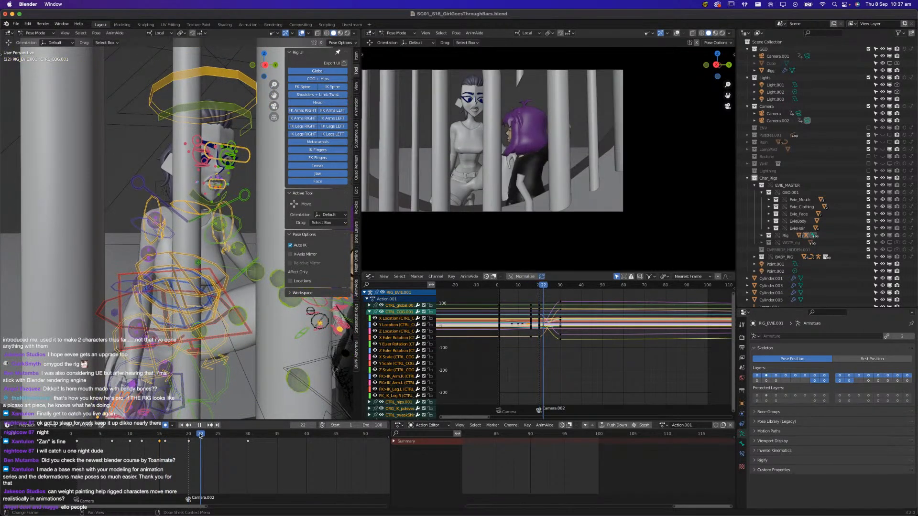
key("space")
key("ctrl+c")
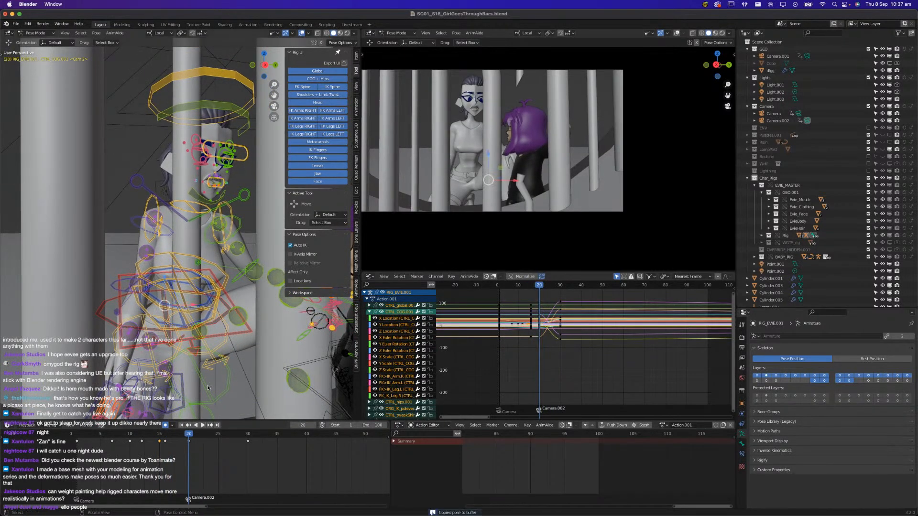
Hide the Face control layer of Evie's rig and select all remaining body controls
left_click(164, 436)
key("space")
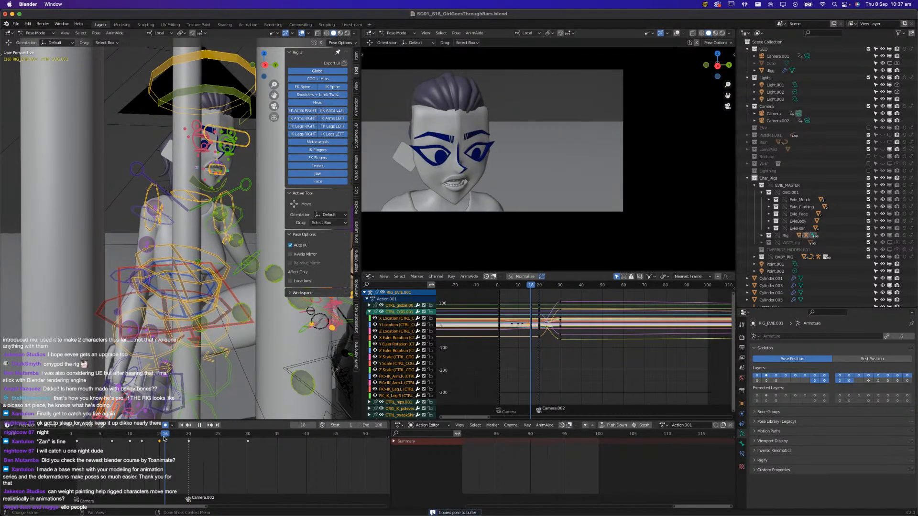
key("Escape")
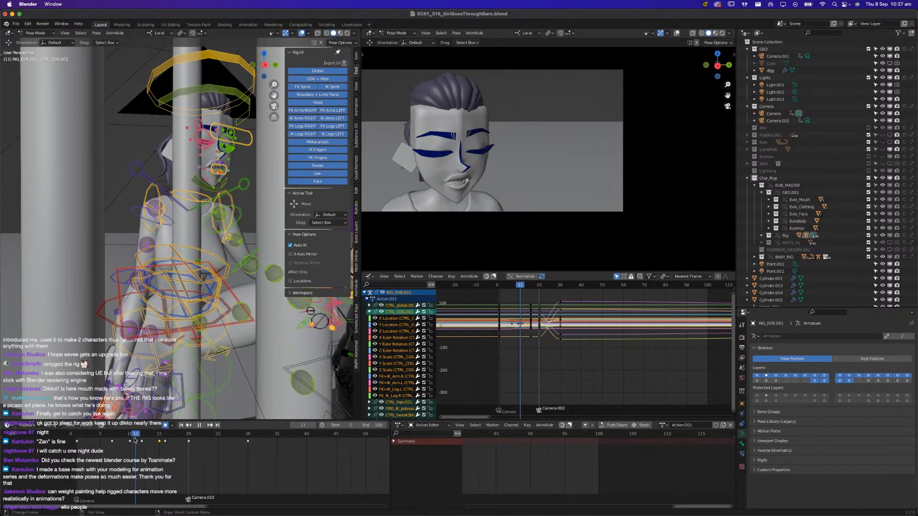
middle_click_drag(198, 262, 185, 262)
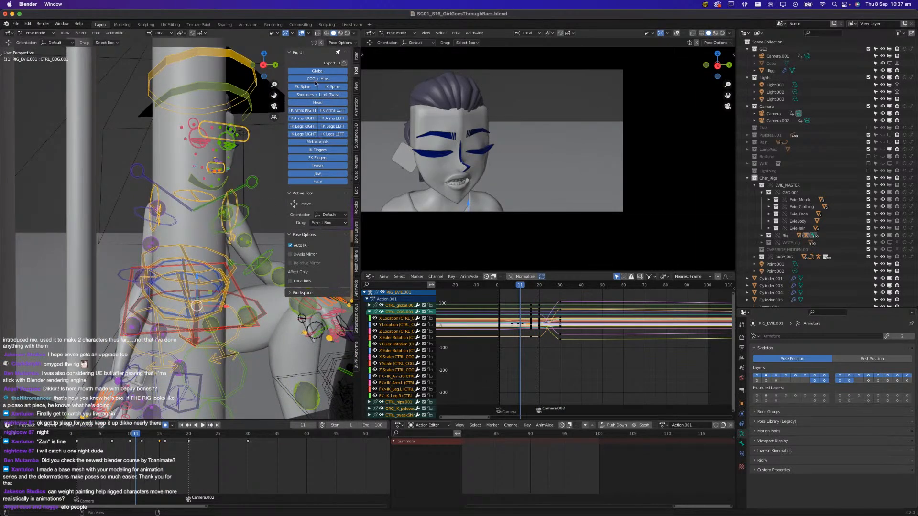
left_click(324, 185)
middle_click_drag(177, 136, 154, 133)
key("alt+a")
key("a")
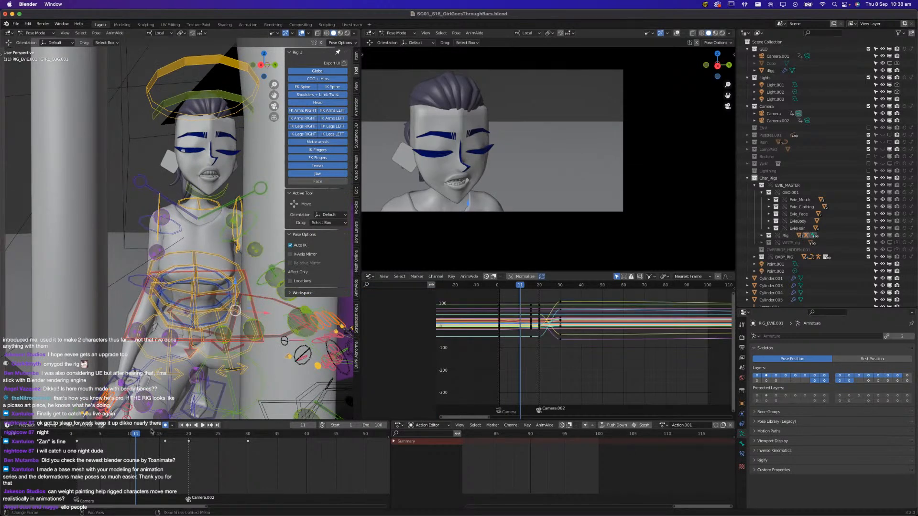
Delete the selected body controls' keyframes at frame 16, leaving the facial keys alone
key("space")
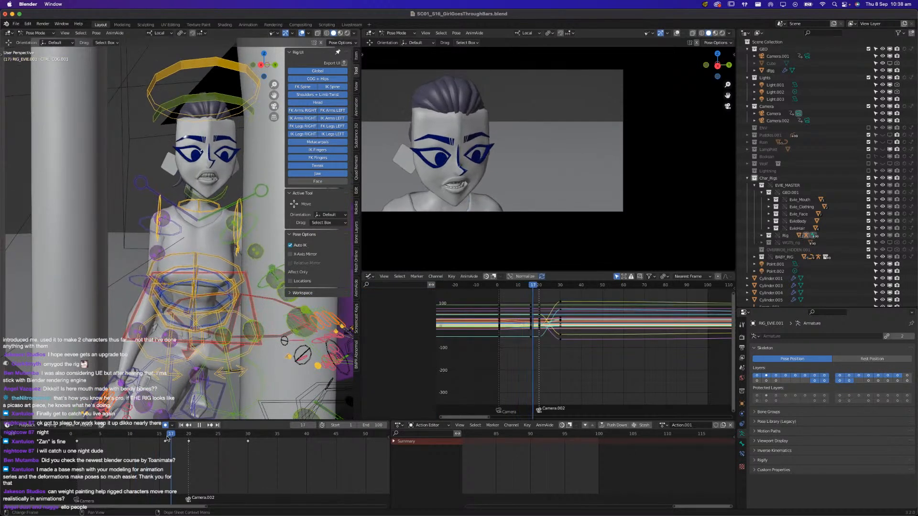
key("space")
left_click(168, 437)
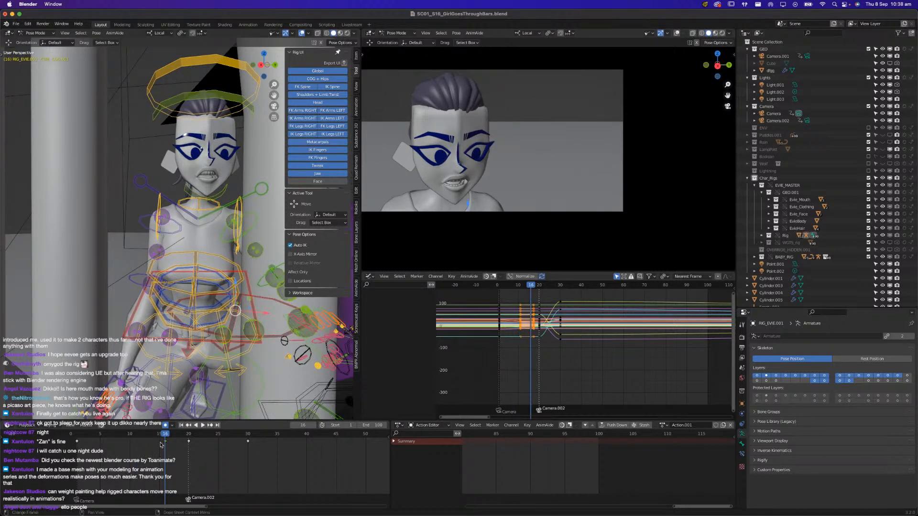
key("x")
left_click(160, 444)
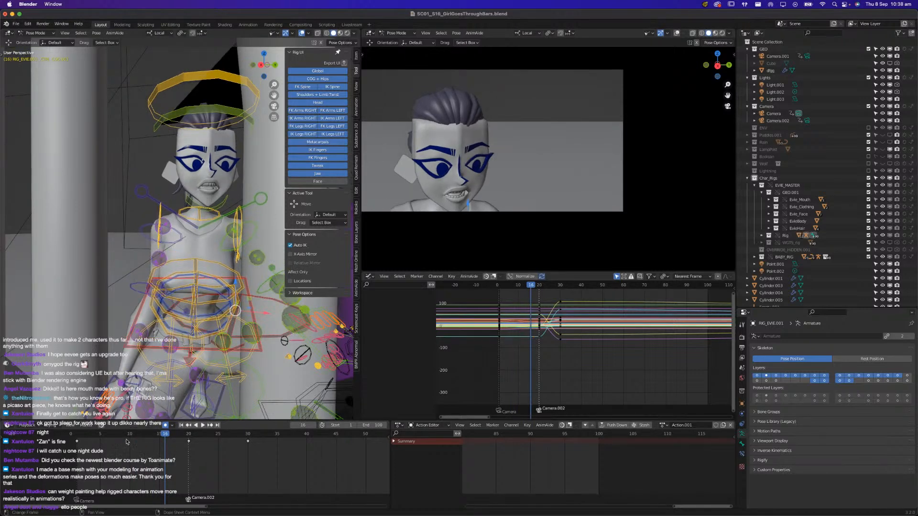
Scrub the close-up, select only Evie's CTRL_COG bone, save the file, and replay the animation from frame 1
key("space")
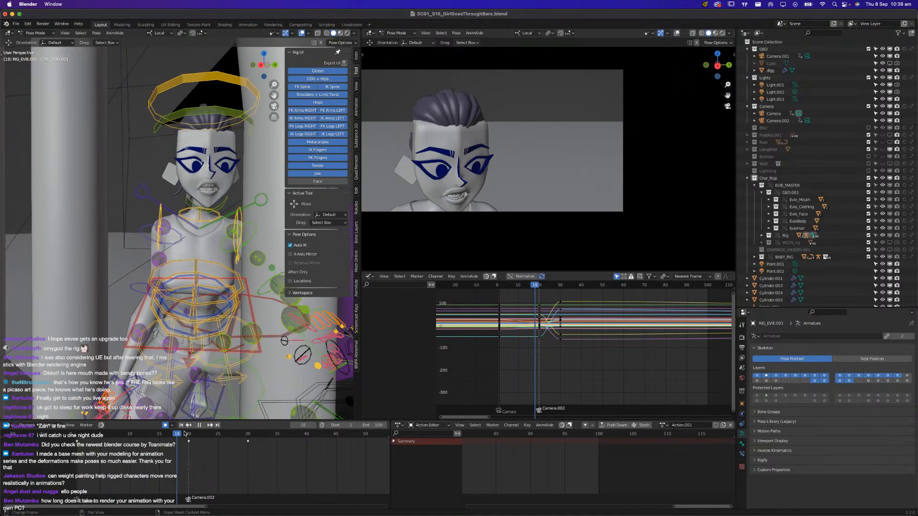
left_click_drag(129, 445, 89, 439)
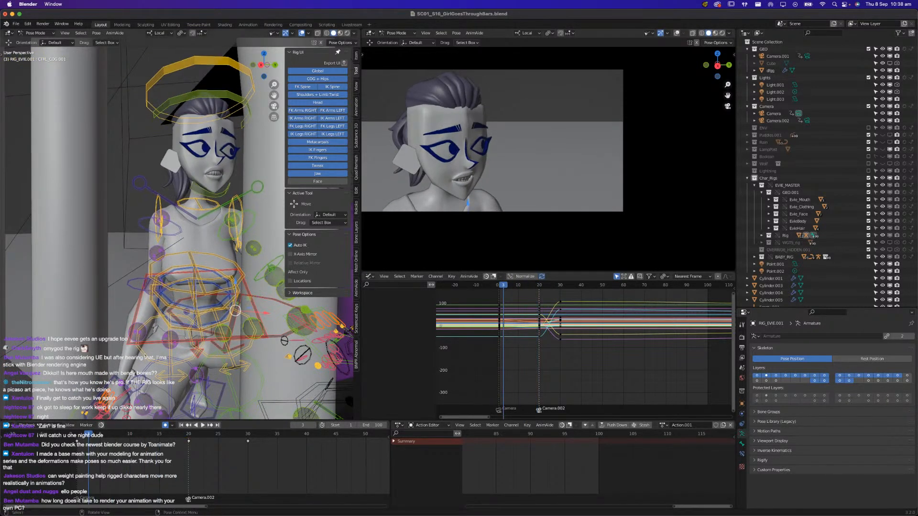
left_click(143, 300)
key("super+s")
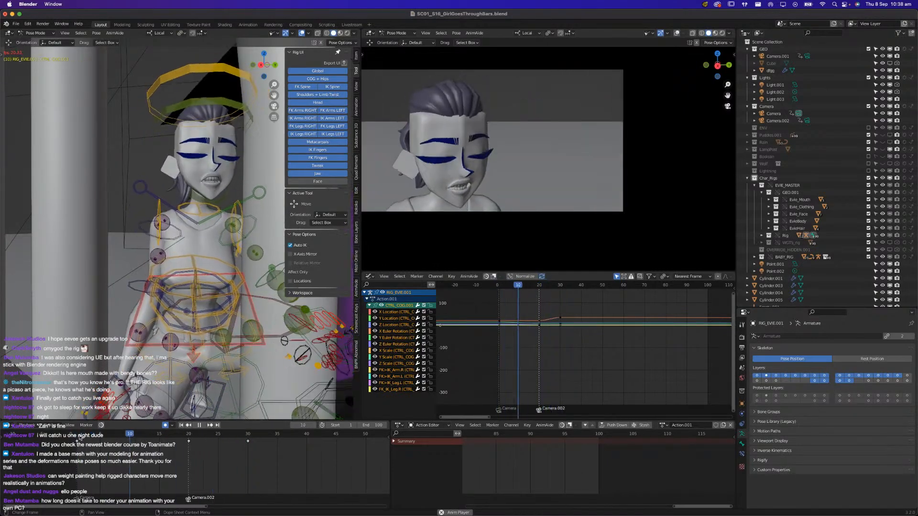
key("Escape")
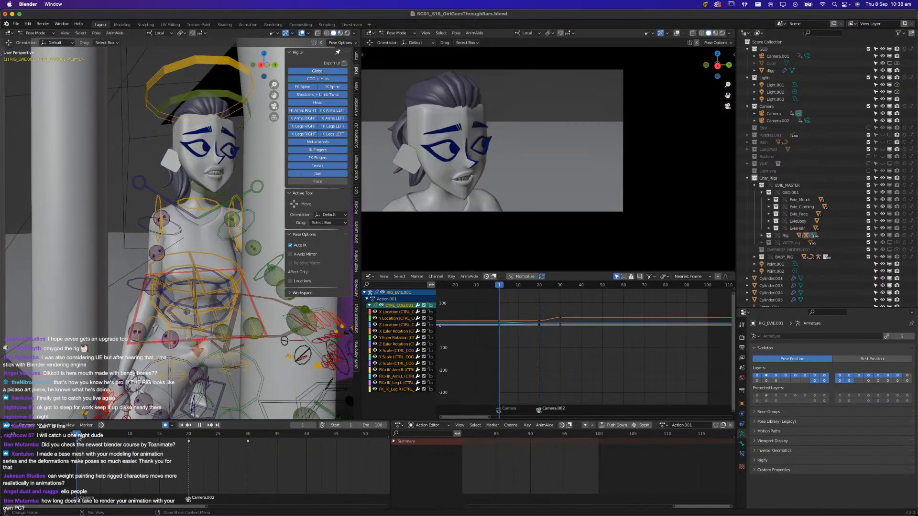
key("space")
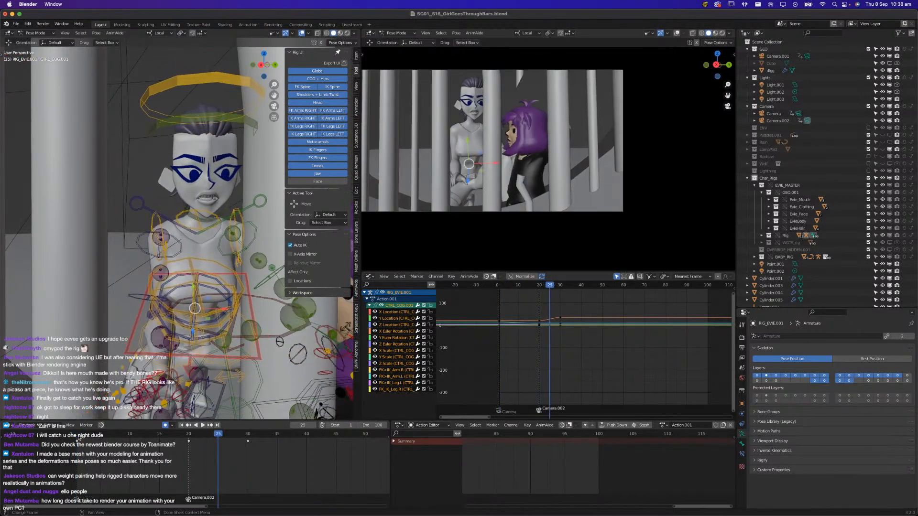
Replay the shot repeatedly from frame 1 to check Evie's blink and body motion through the cut to the wide camera
left_click(79, 438)
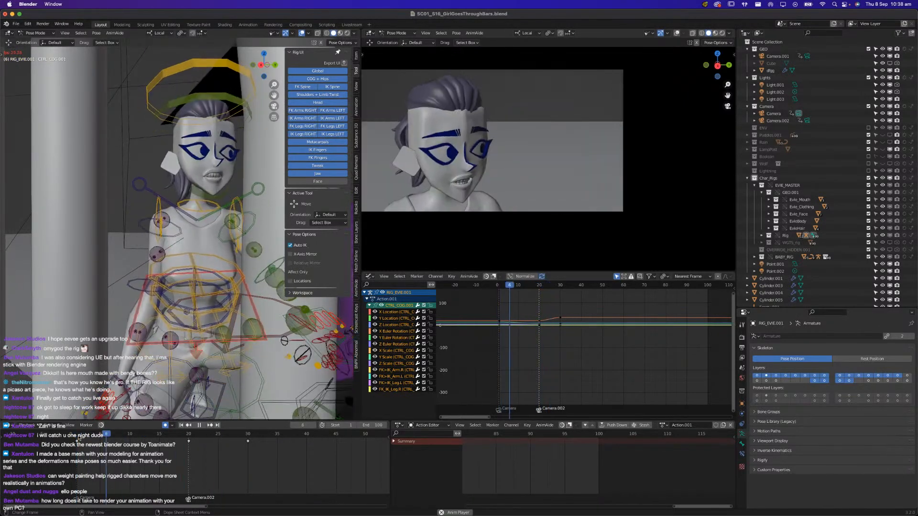
left_click(79, 437)
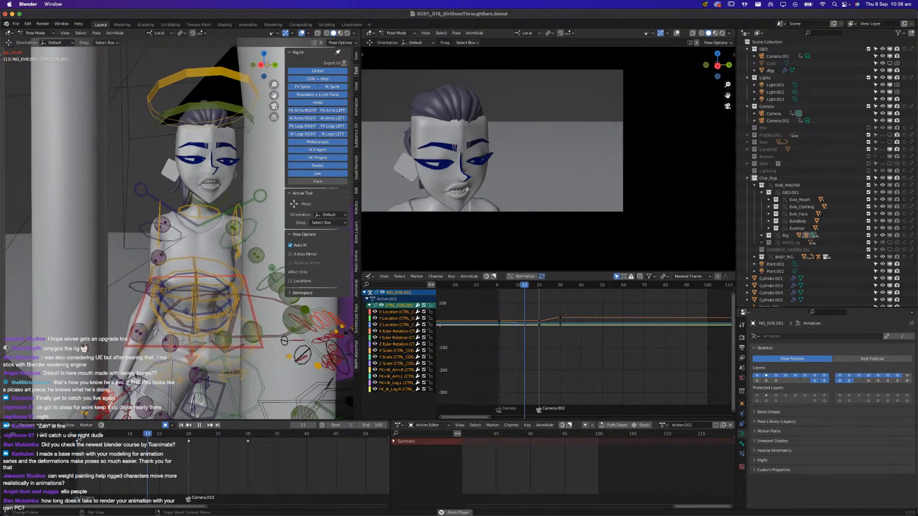
left_click(79, 438)
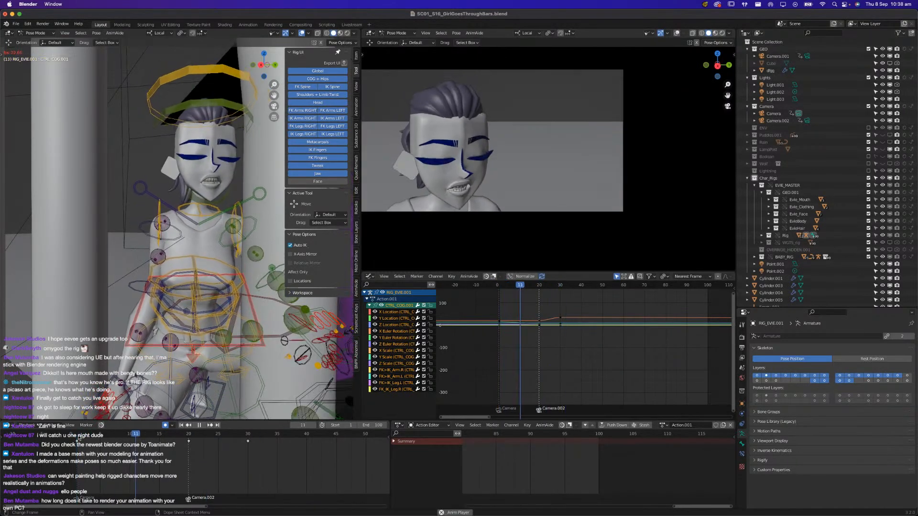
left_click(79, 437)
left_click(79, 437)
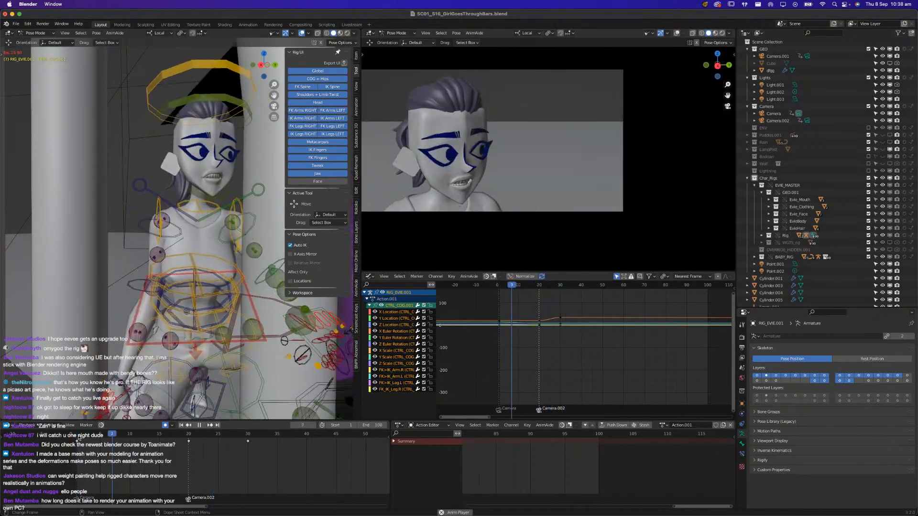
left_click(79, 437)
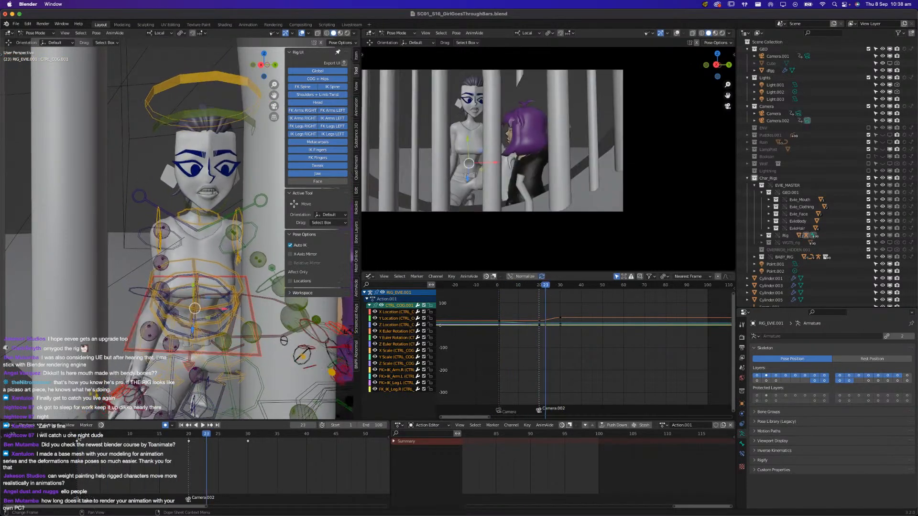
left_click(79, 437)
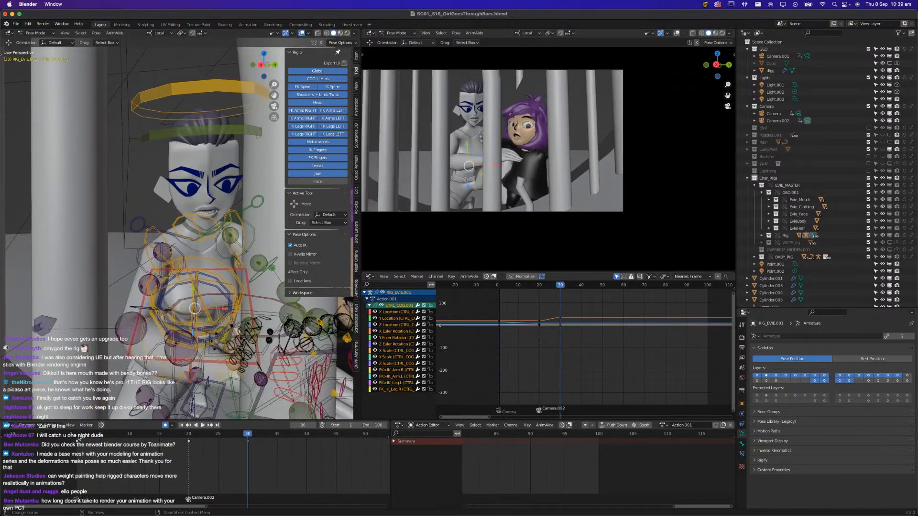
left_click(79, 437)
key("space")
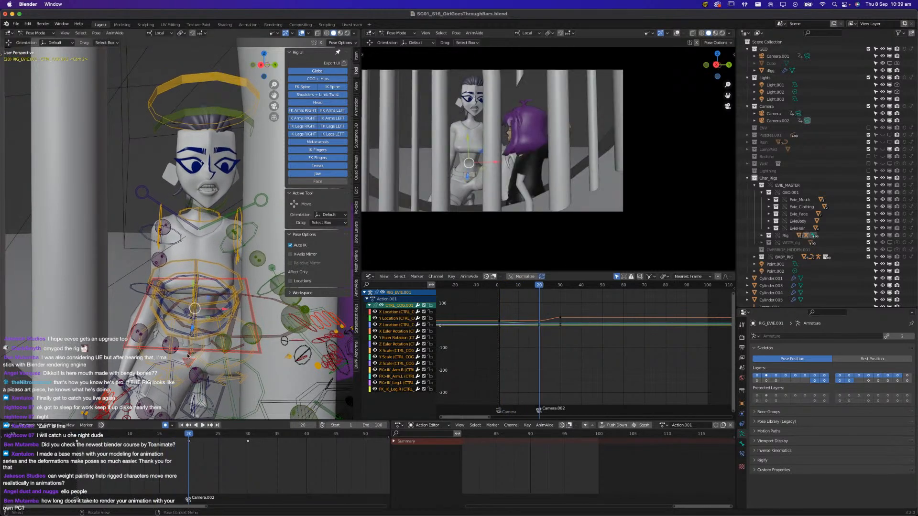
Review Evie's body motion from the side, select her hand IK control, and inspect its curves between frames 10 and 20
middle_click_drag(108, 366, 196, 366)
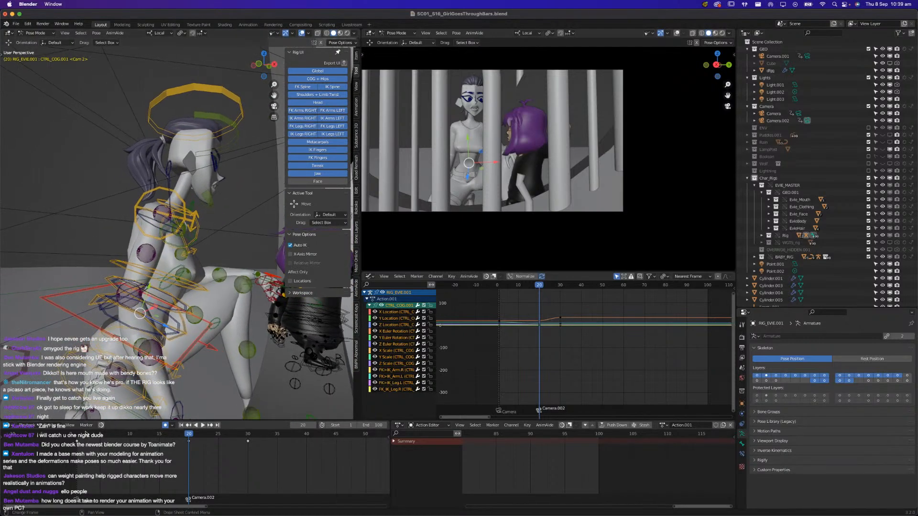
left_click(78, 437)
key("space")
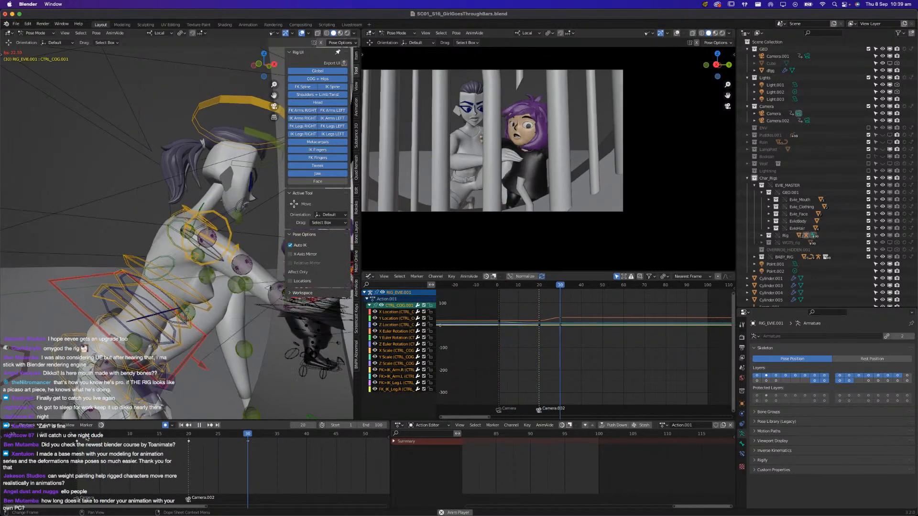
key("space")
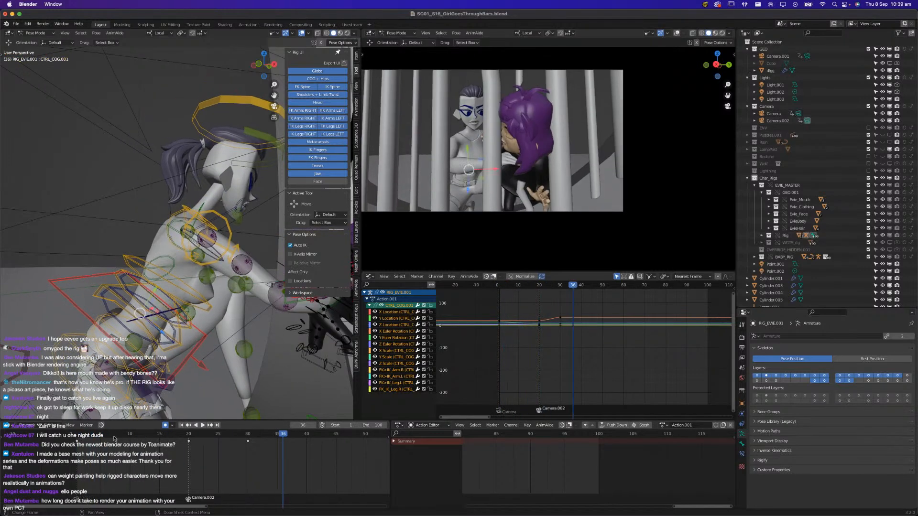
key("space")
left_click(130, 436)
scroll(161, 394, "down", 3)
middle_click_drag(161, 383, 170, 405)
left_click(176, 370)
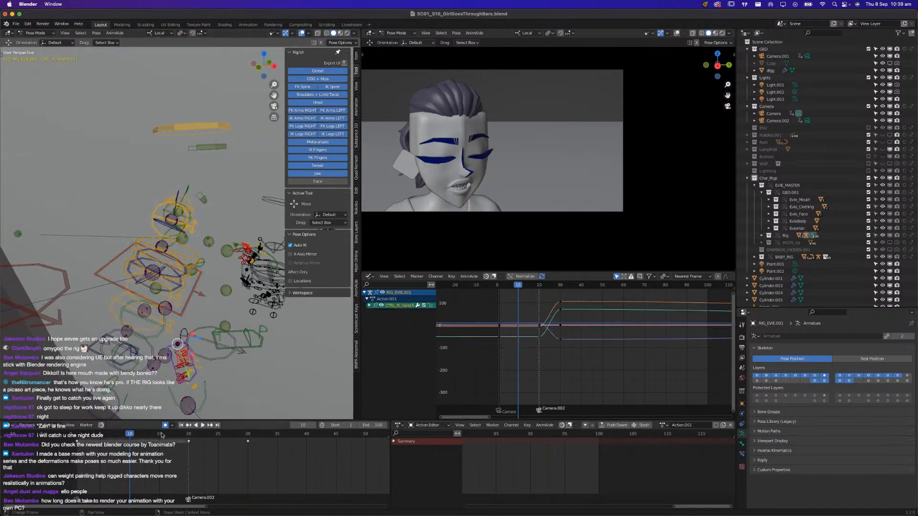
key("space")
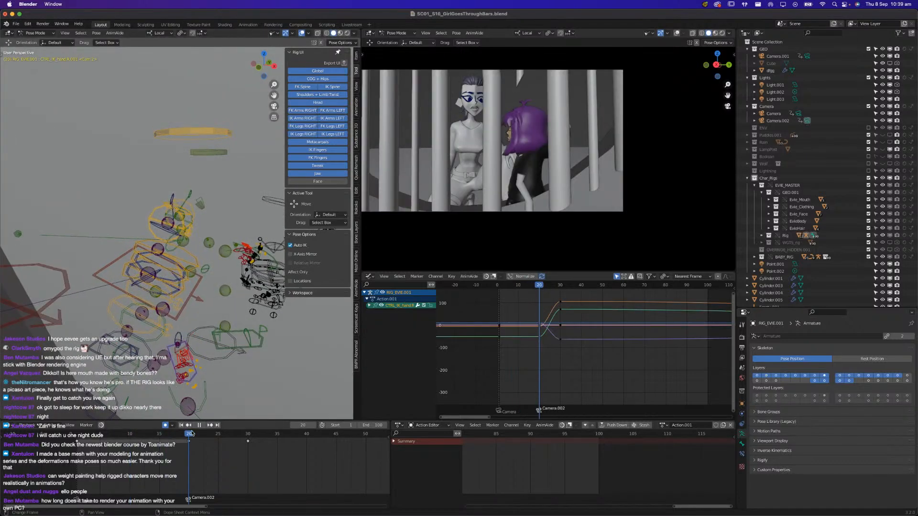
Select Evie's CTRL_head bone and freely rotate it at frame 8 to key an in-between head pose
left_click_drag(192, 434, 77, 440)
middle_click_drag(165, 311, 128, 283)
left_click(185, 146)
middle_click_drag(185, 156, 183, 132)
key("space")
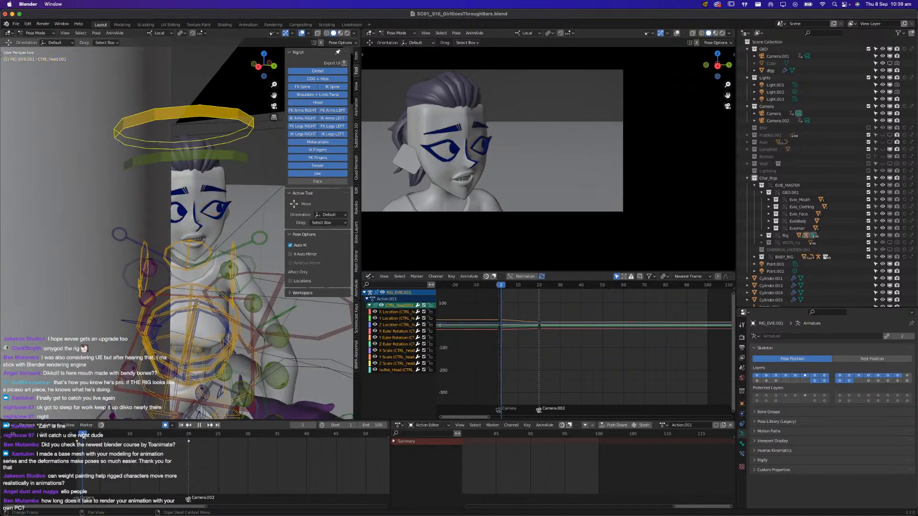
key("r")
key("r")
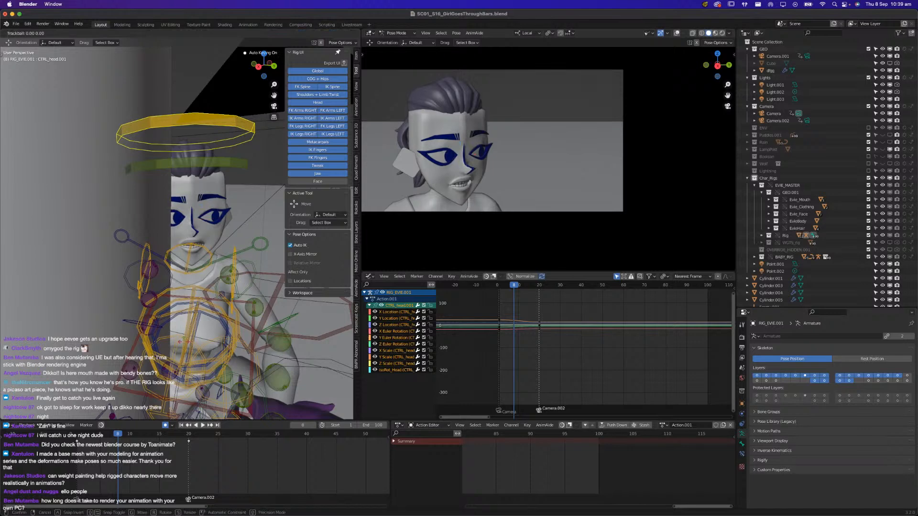
left_click(209, 311)
key("r")
key("r")
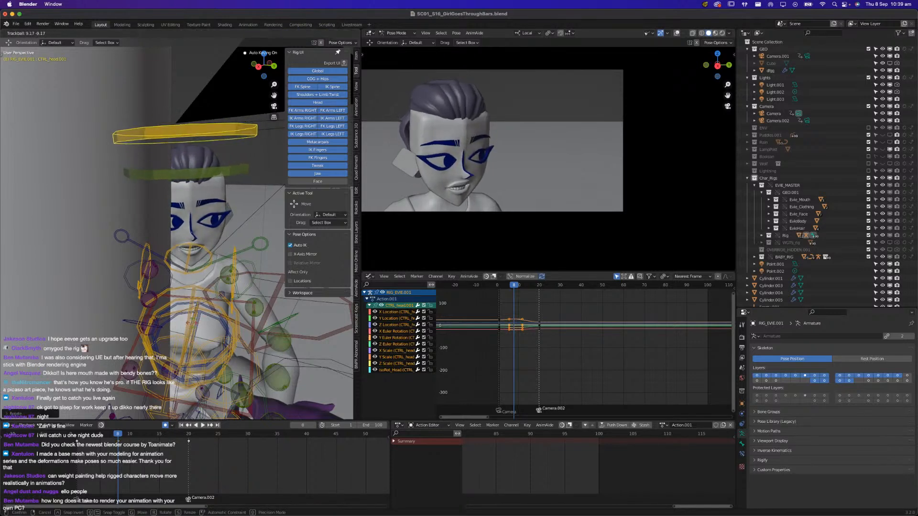
left_click(199, 321)
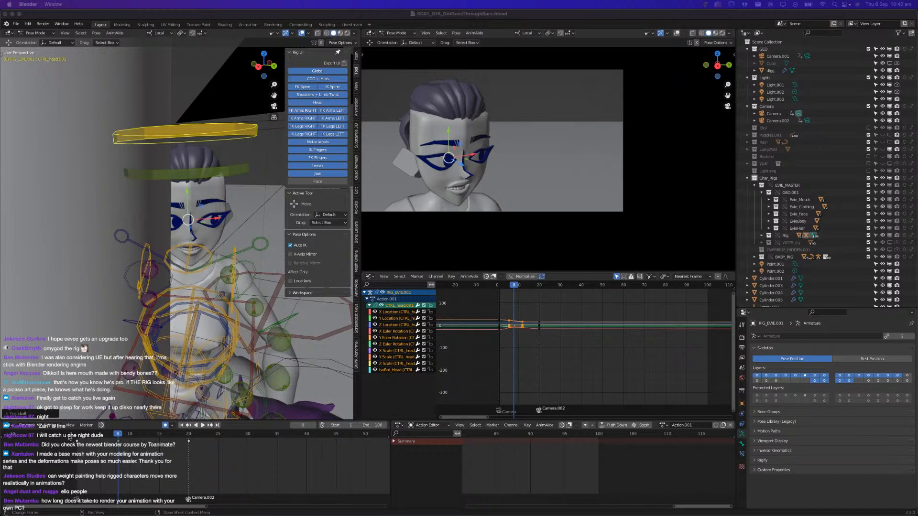
Replay the close-up, view Evie's head from the side, and shift her head control slightly at frame 8
key("space")
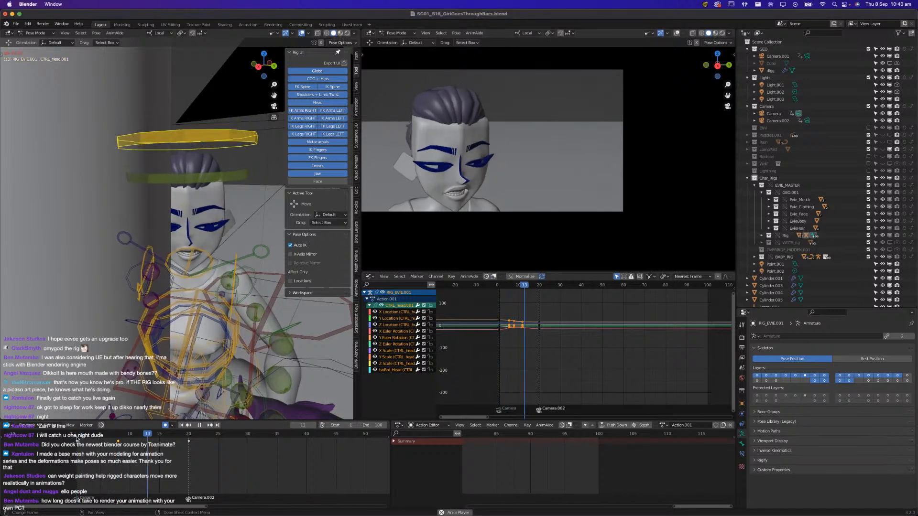
left_click(117, 436)
middle_click_drag(158, 258, 201, 249)
middle_click_drag(200, 249, 181, 266, "shift")
left_click_drag(218, 249, 226, 251)
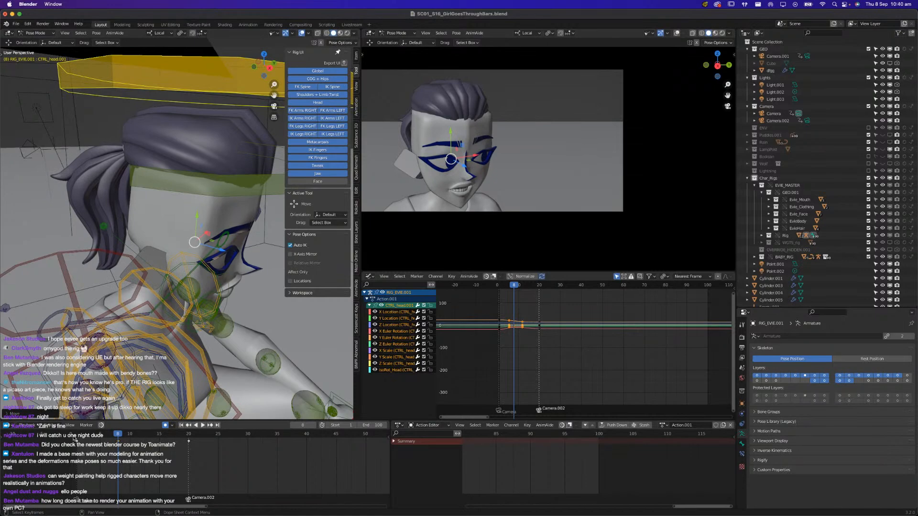
Check the start of the head motion and rotate Evie's head control farther to the side at frame 4
left_click(74, 438)
key("space")
left_click(74, 437)
left_click(73, 437)
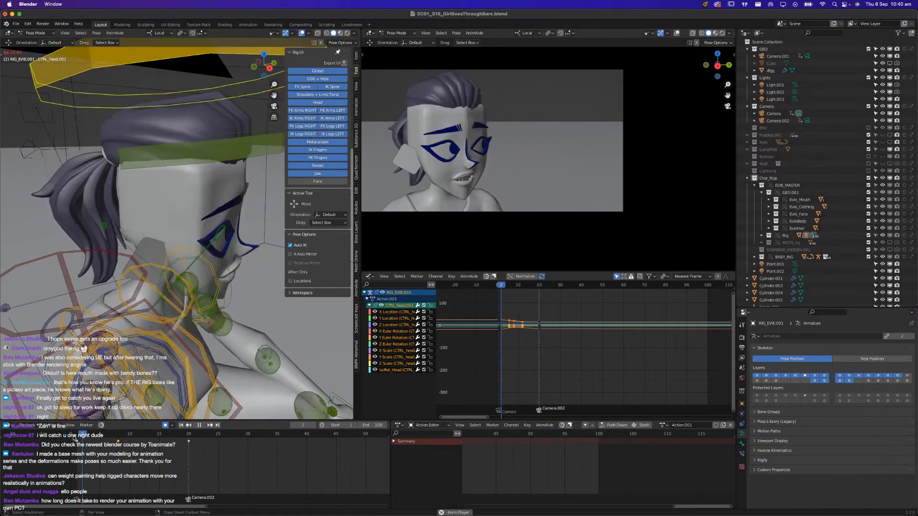
left_click(74, 438)
key("space")
left_click(75, 438)
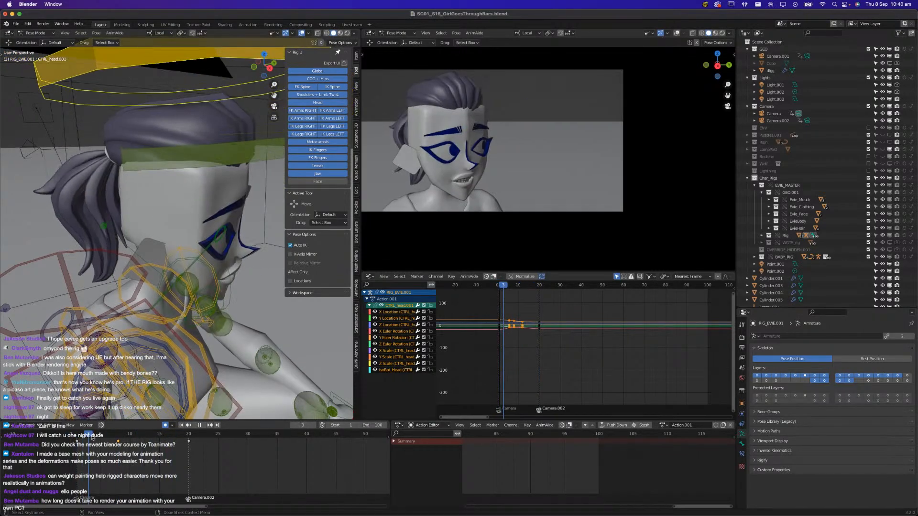
key("r")
key("r")
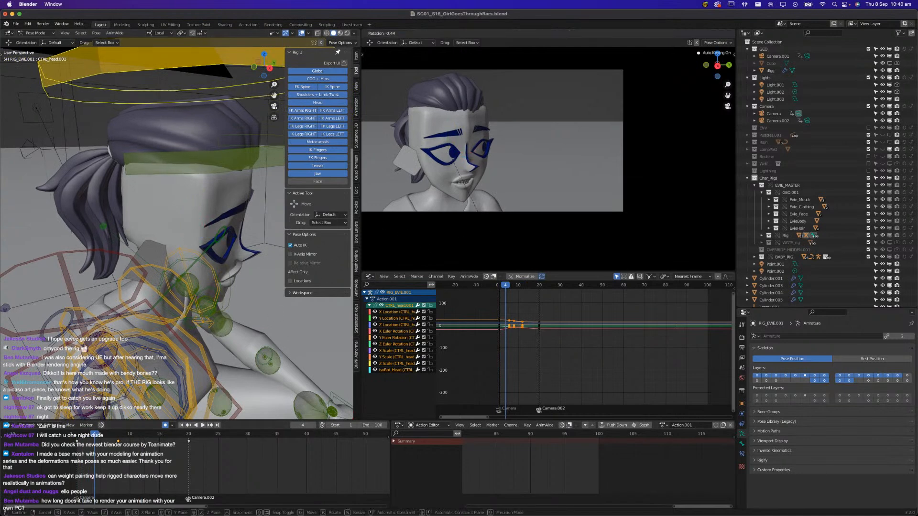
left_click(492, 230)
key("r")
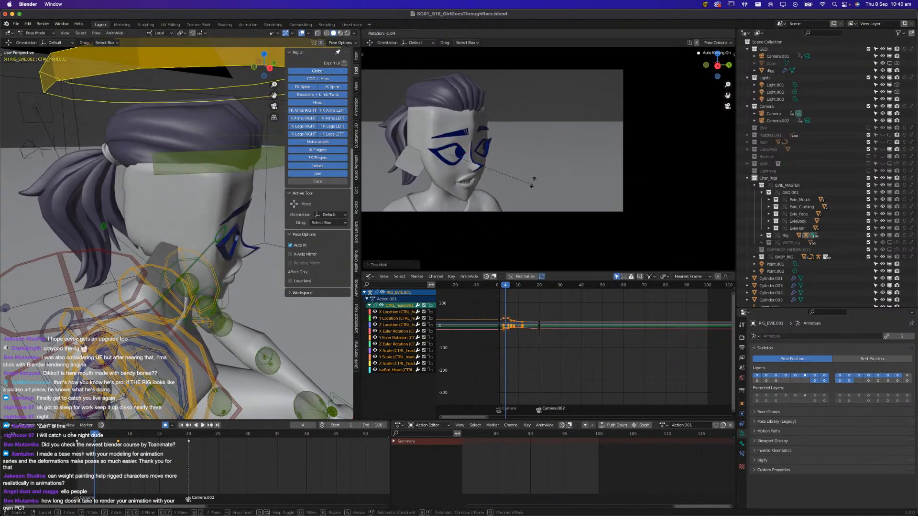
left_click(510, 210)
Shift the two new head control keys one frame later, to frames 5 and 9, and replay the close-up
key("space")
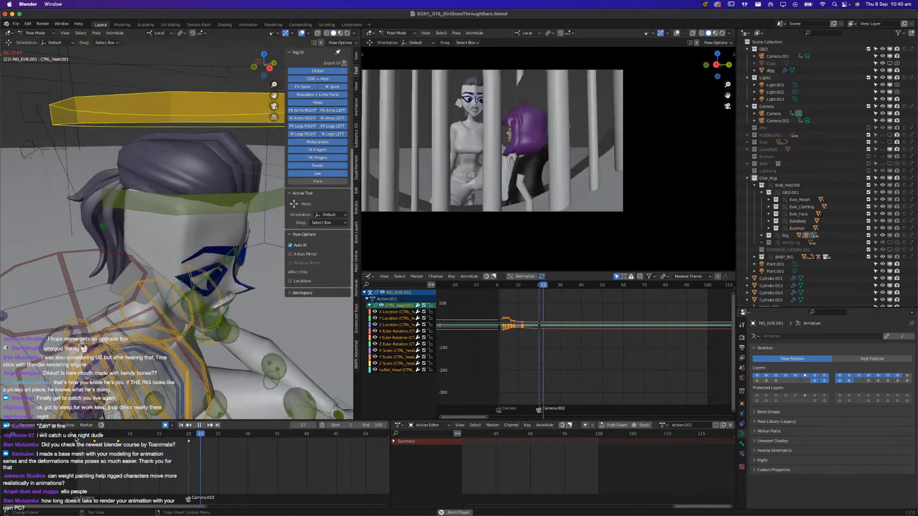
left_click_drag(103, 444, 129, 445)
left_click_drag(102, 436, 74, 437)
key("space")
left_click(55, 438)
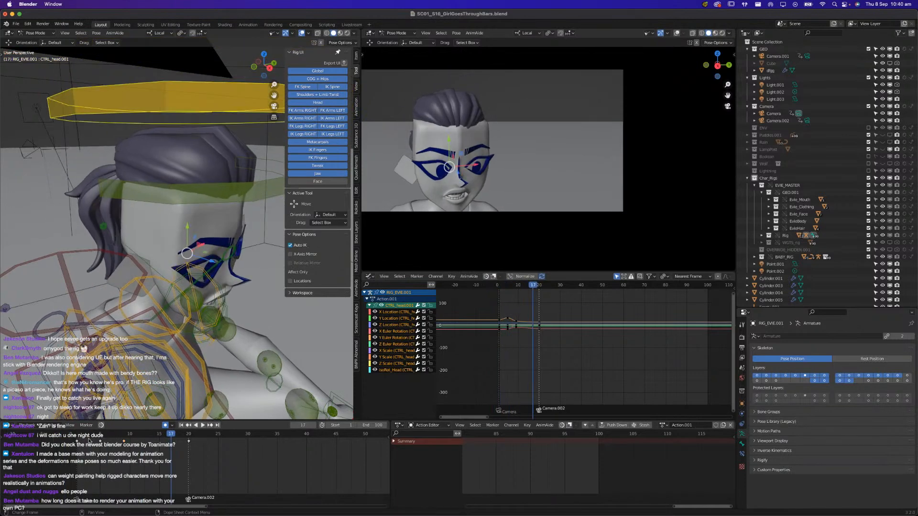
Transfer Evie's turned head pose from frame 5 to frame 1, remove the frame 5 head key, and replay
mouse_move(101, 442)
left_mouse_down()
mouse_move(77, 442)
mouse_move(105, 441)
left_mouse_up()
left_click(100, 441)
key("space")
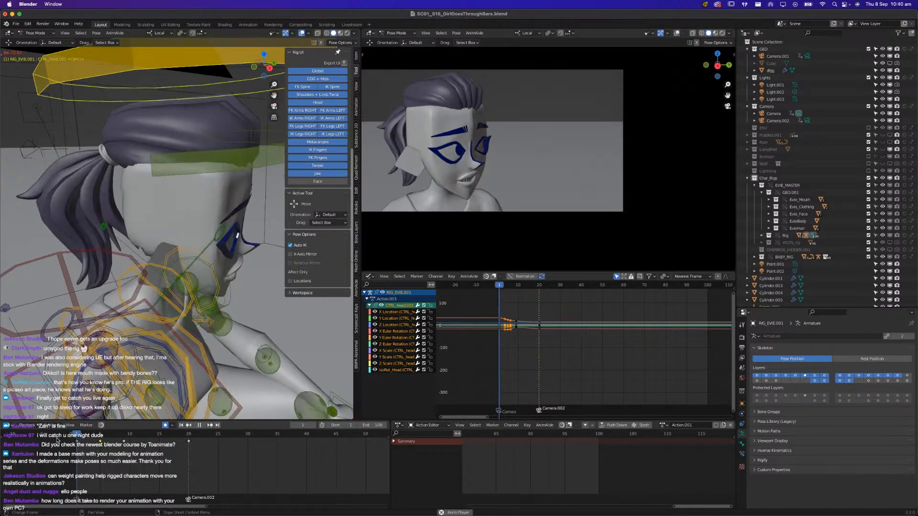
key("space")
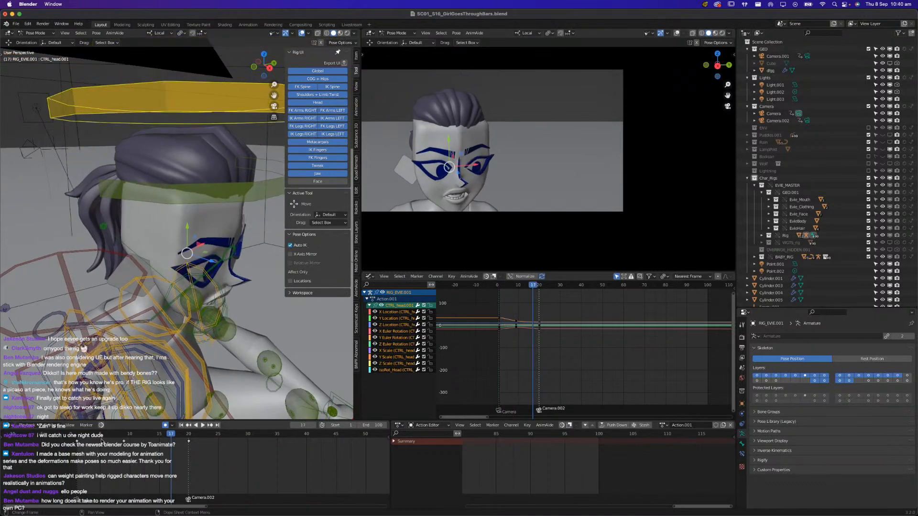
Replay the close-up from frame 1 at different viewing angles to check the timing of Evie's head turn
key("space")
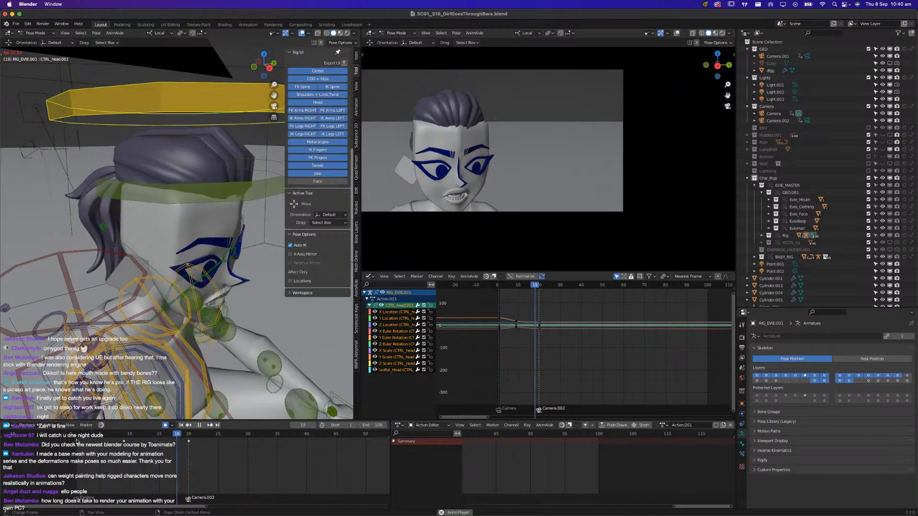
left_click(79, 441)
left_click(79, 438)
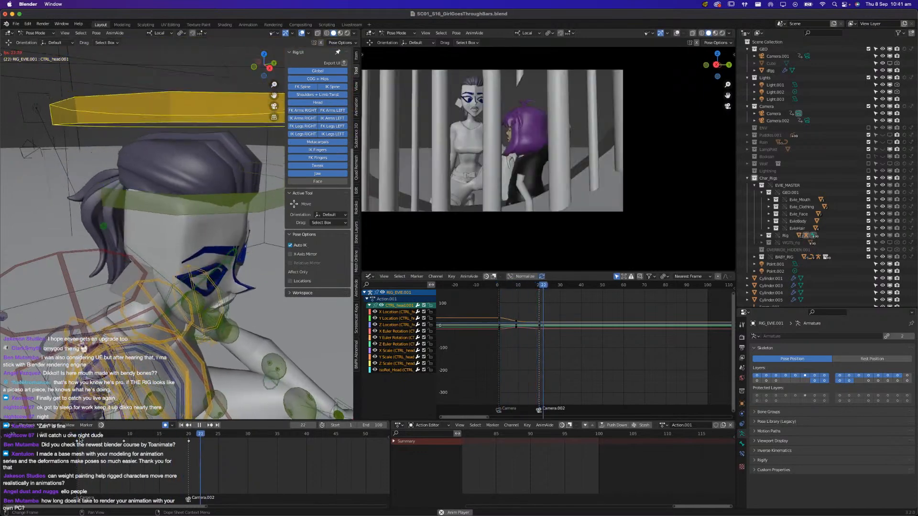
key("space")
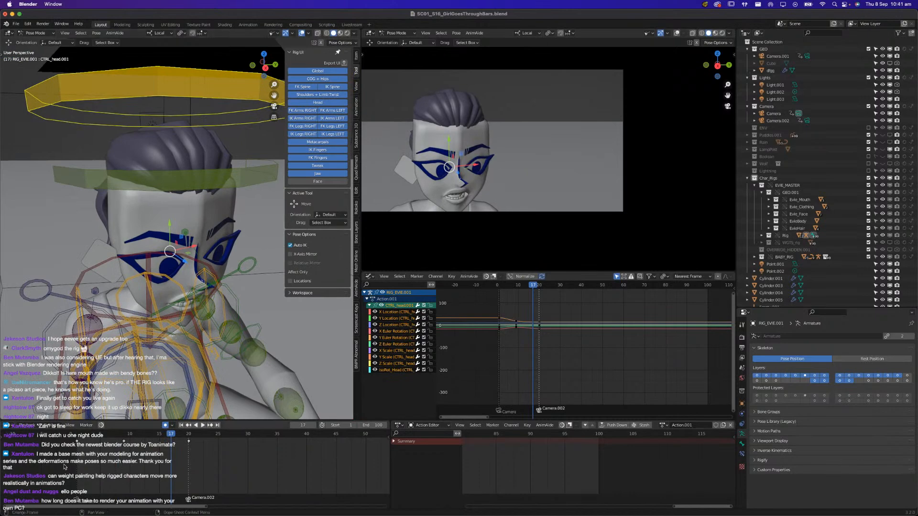
key("space")
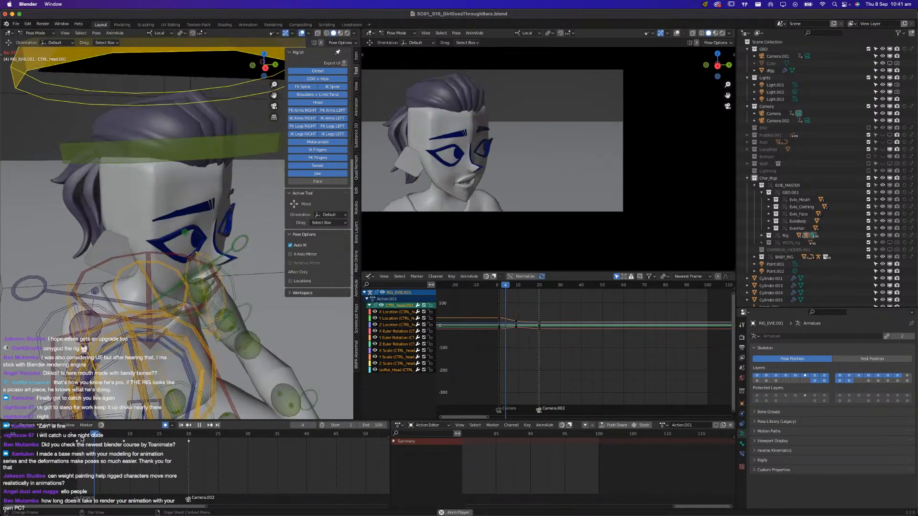
left_click(81, 439)
key("space")
Select Evie's CTRL_COG bone, move its frame 20 keyframe to frame 9, and scrub back to the start
middle_click_drag(119, 330, 200, 228)
left_click(216, 370)
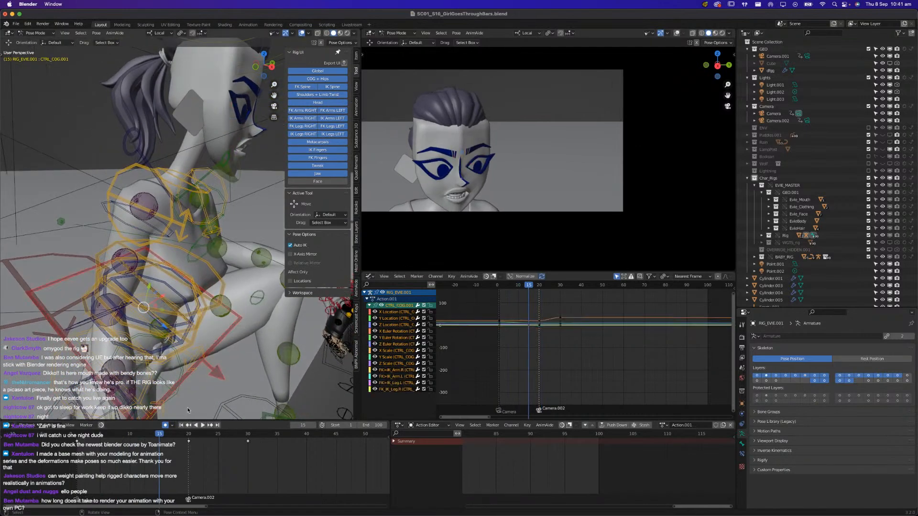
key("space")
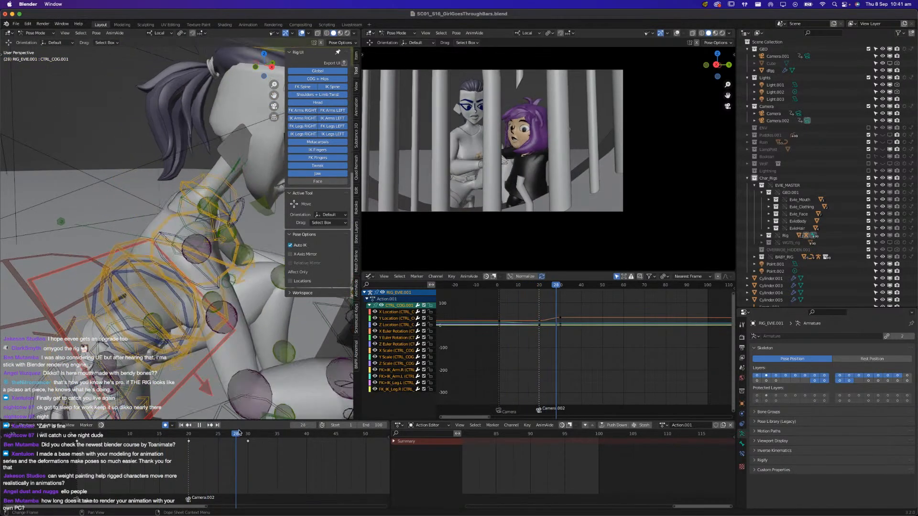
left_click_drag(223, 436, 124, 434)
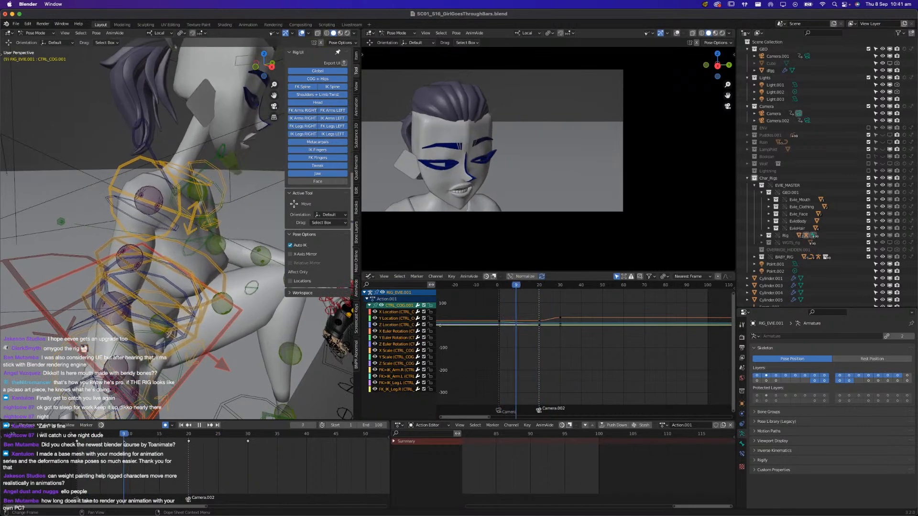
key("g")
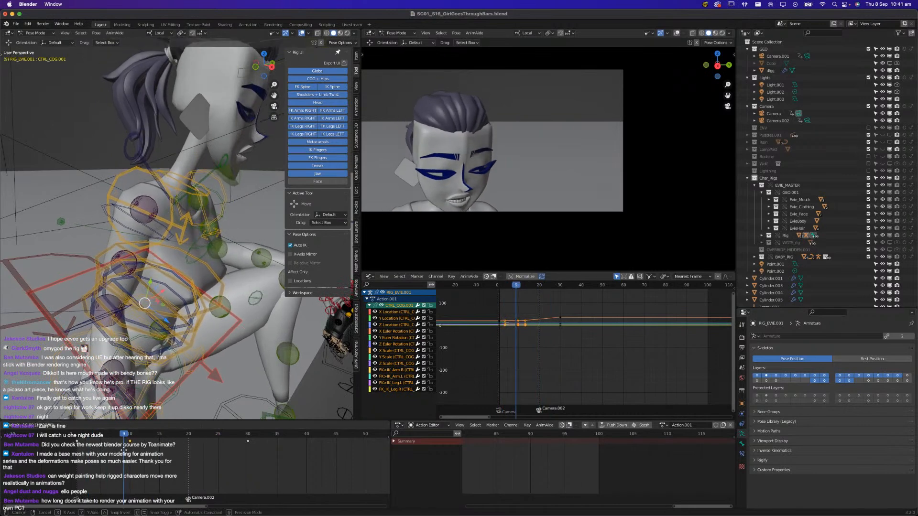
left_click(123, 453)
left_click_drag(124, 434, 66, 434)
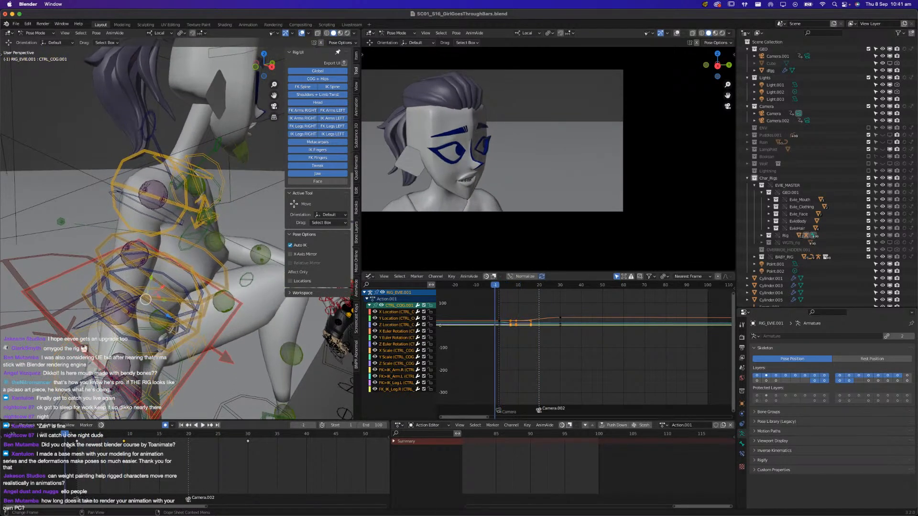
Check the close-up's timing, delete the CTRL_COG keyframe at frame 20, and replay the shot
key("space")
key("space")
mouse_move(131, 435)
left_mouse_down()
mouse_move(106, 436)
mouse_move(116, 442)
left_mouse_up()
left_click_drag(175, 434, 135, 434)
key("Right")
key("space")
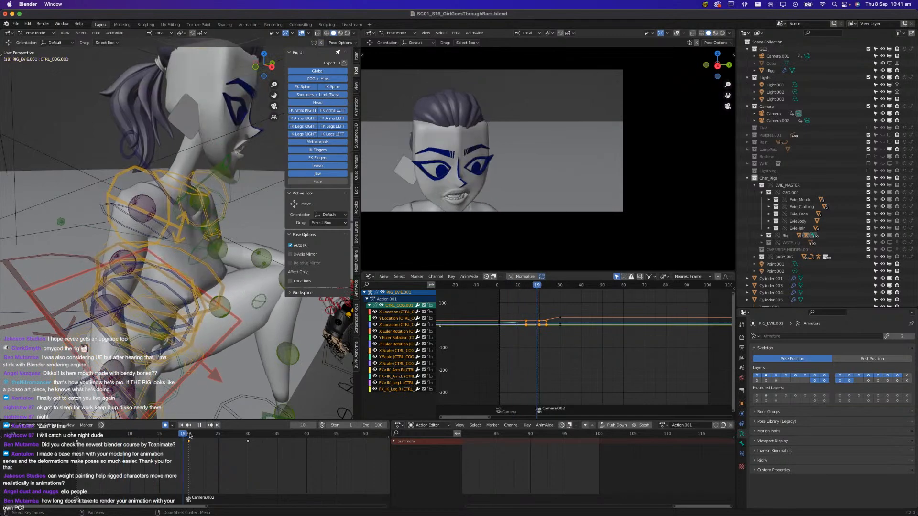
left_click_drag(188, 435, 77, 435)
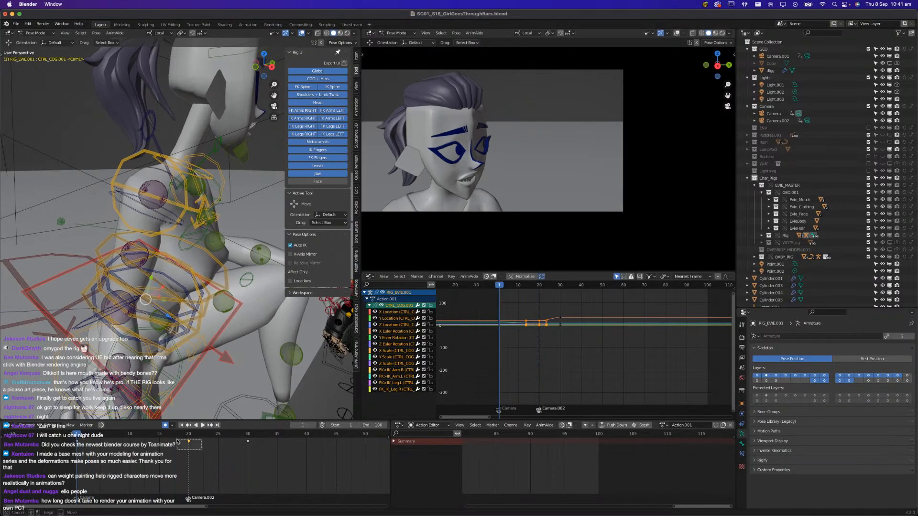
key("Delete")
key("space")
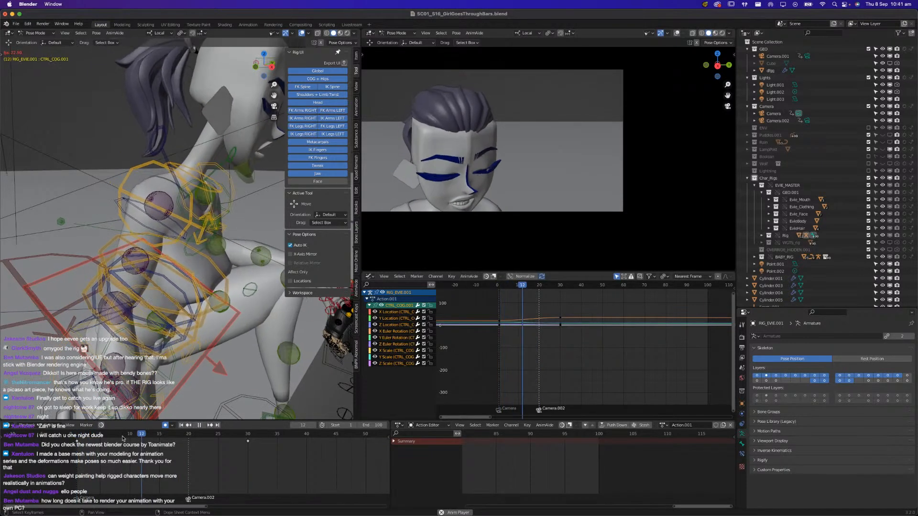
key("space")
mouse_move(97, 437)
left_mouse_down()
mouse_move(198, 436)
mouse_move(100, 437)
left_mouse_up()
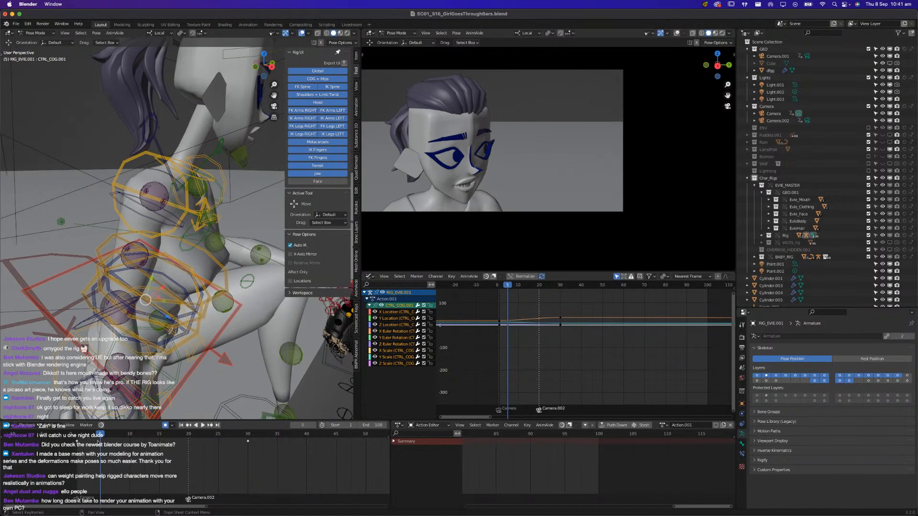
key("i")
key("space")
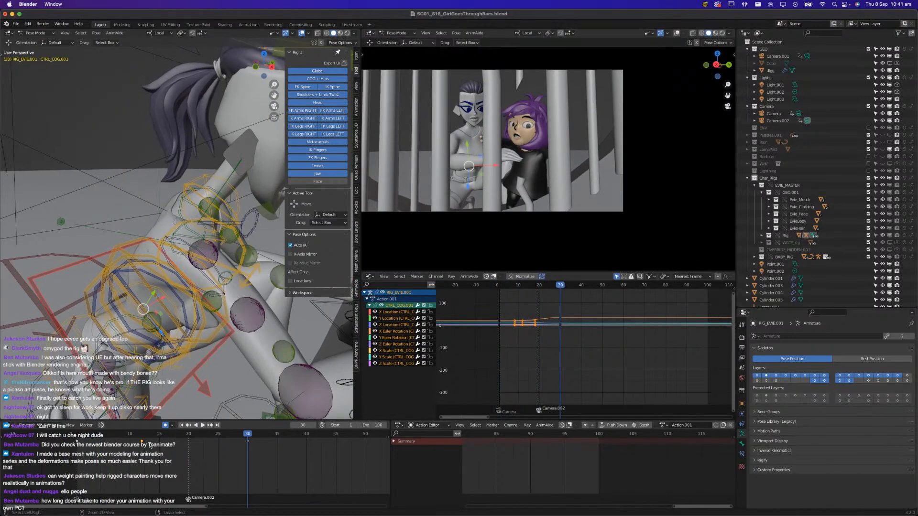
key("ctrl+z")
key("ctrl+z")
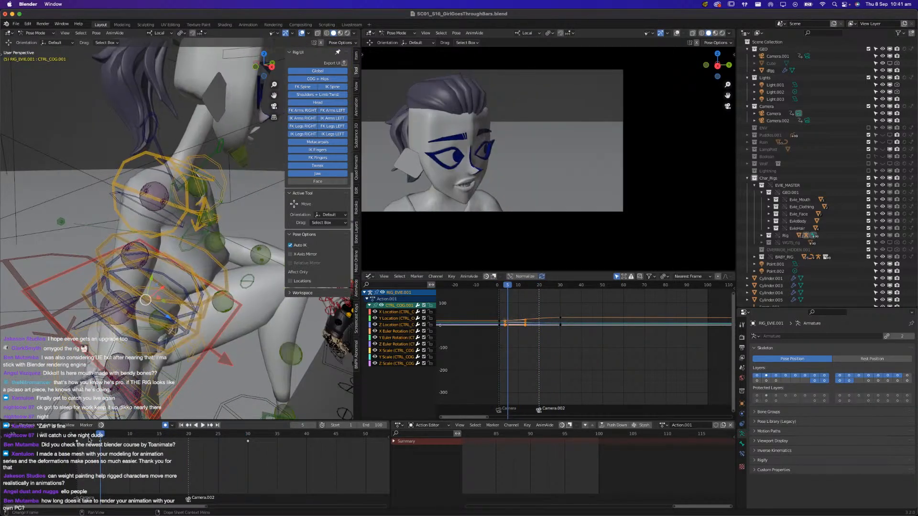
left_click_drag(98, 444, 125, 456)
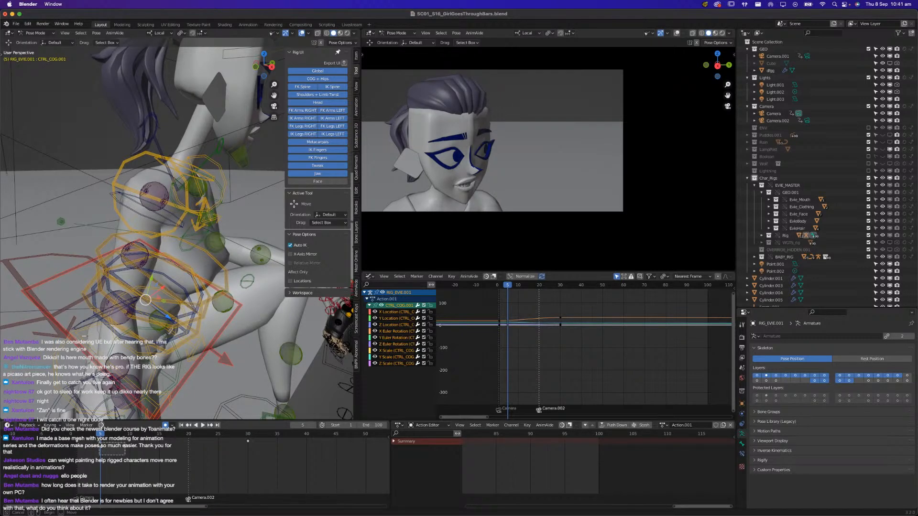
left_click_drag(99, 443, 99, 443)
key("x")
left_click(98, 444)
Replay the close-up from frame 1 to check Evie's body motion
left_click(76, 437)
key("space")
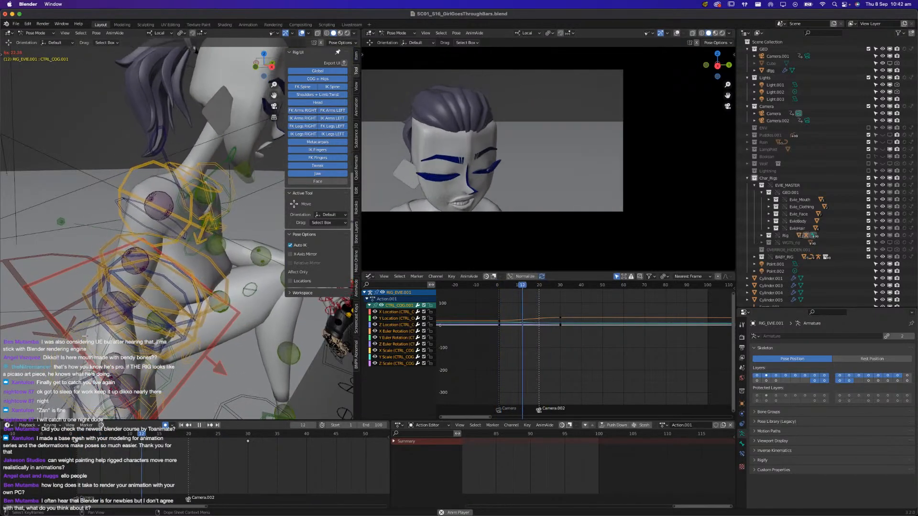
left_click(75, 438)
key("space")
At frame 11, shift Evie's CTRL_COG bone slightly and rotate it about its local X axis to key a new body pose
left_click(126, 436)
left_click_drag(127, 438, 136, 434)
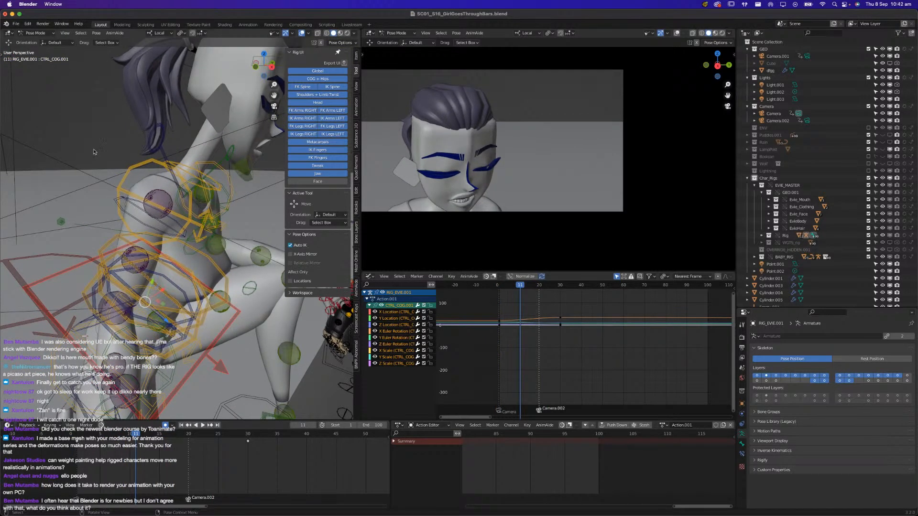
left_click(170, 34)
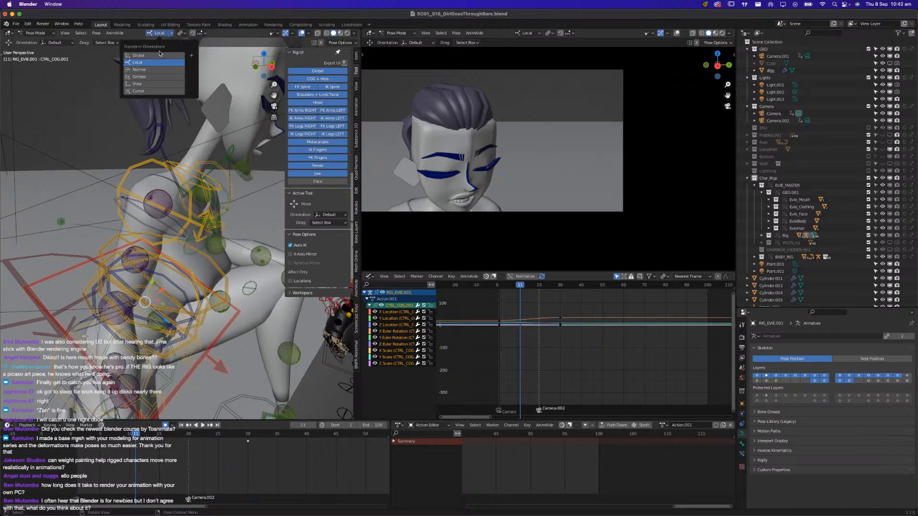
left_click(159, 56)
middle_click_drag(136, 229, 169, 266)
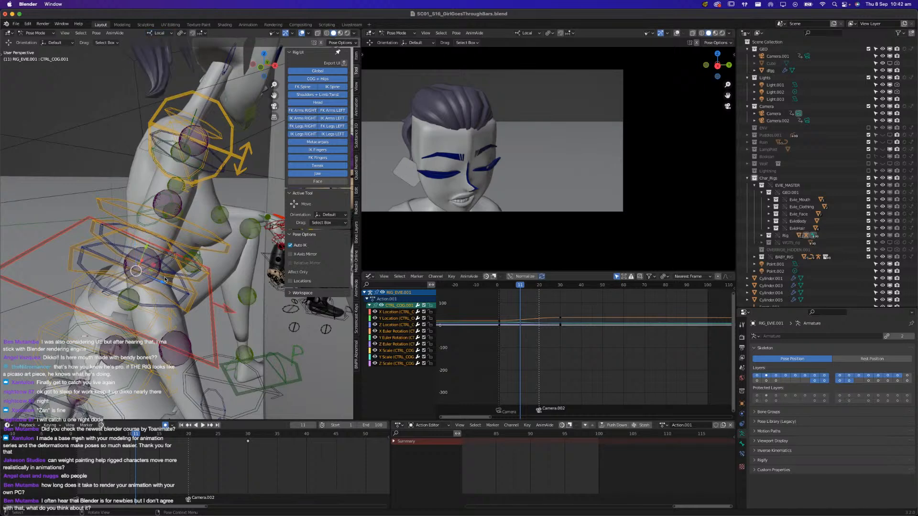
key("g")
left_click_drag(147, 274, 146, 273)
left_click_drag(148, 240, 147, 243)
key("r")
key("x")
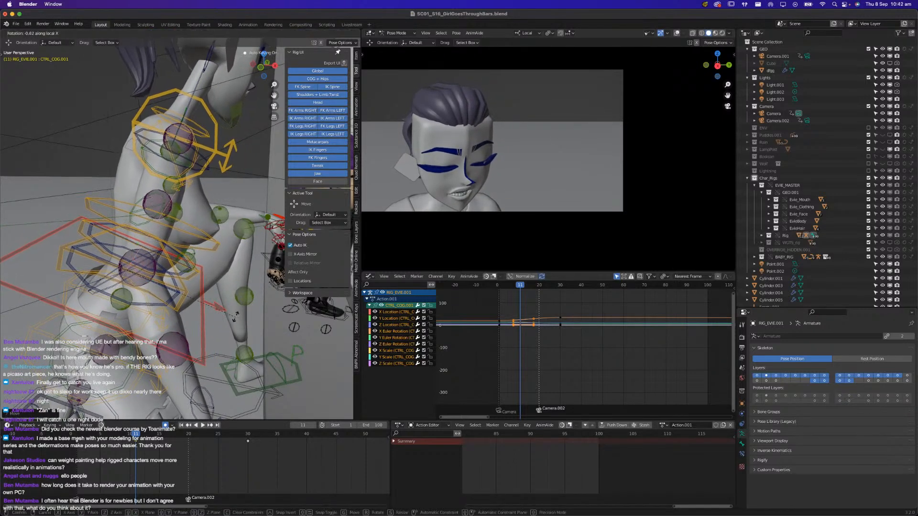
left_click(233, 311)
Play through the cut, select all of Evie's controls, and move their frame 30 keyframes to frame 20
key("space")
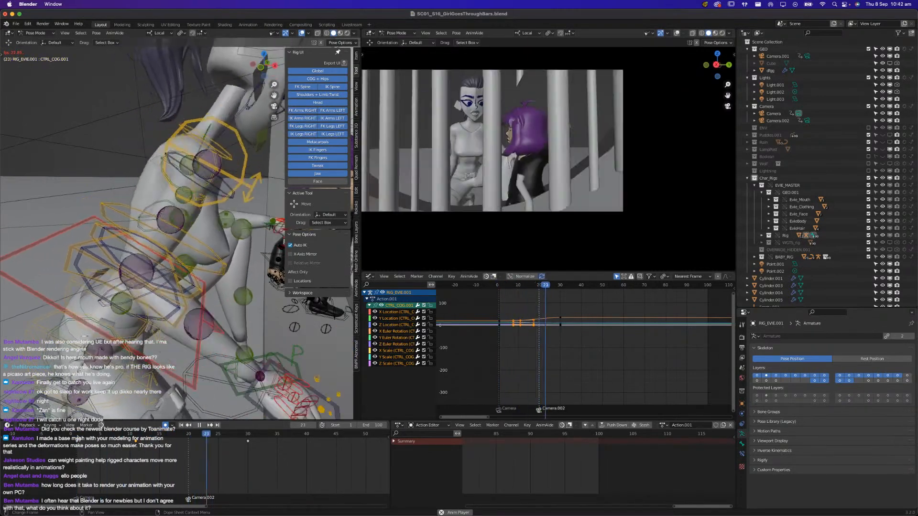
key("space")
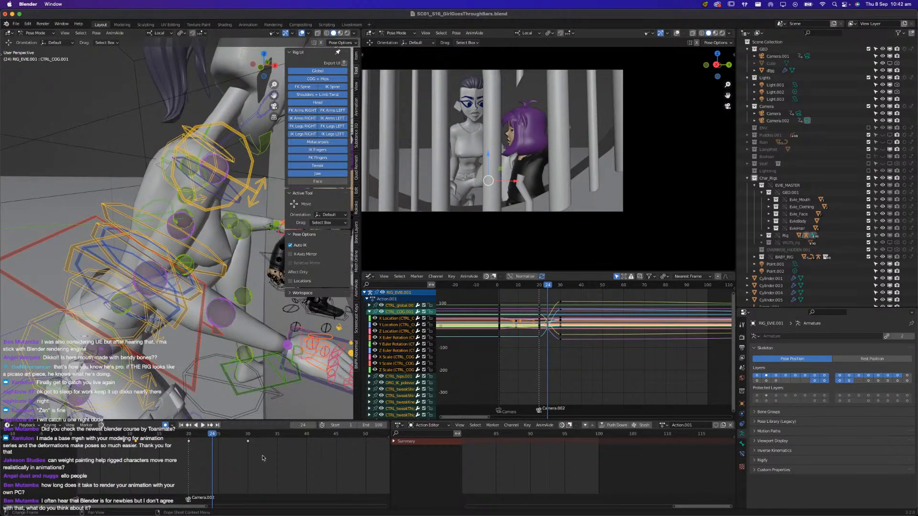
left_click(246, 441)
key("g")
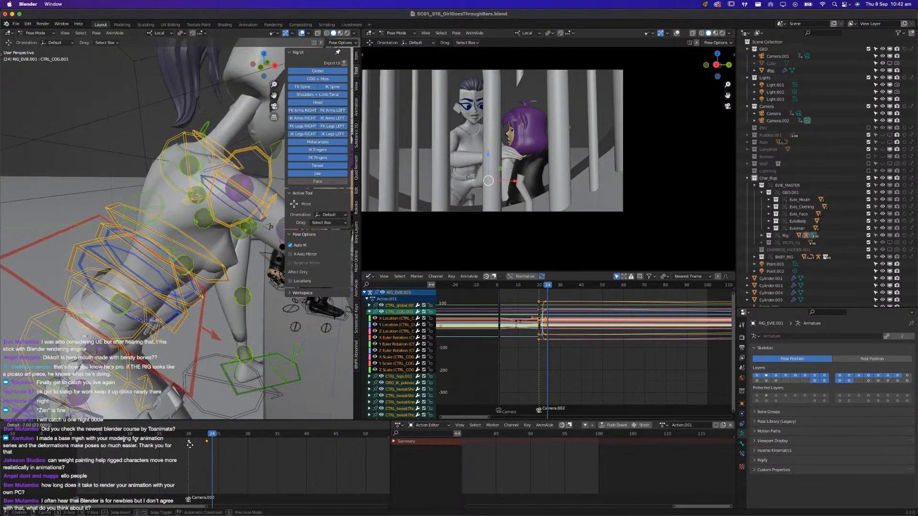
left_click(189, 448)
Replay the shot from frame 1 through the cut to check the retimed body movement
key("space")
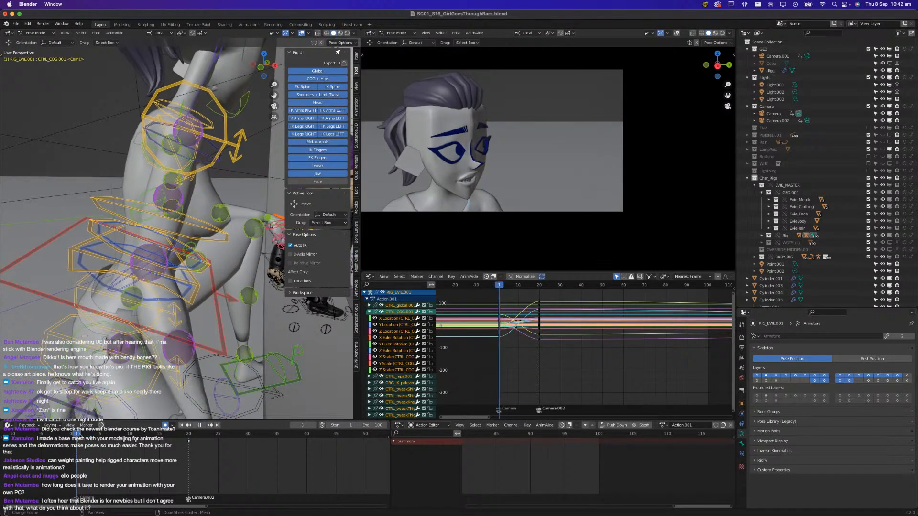
key("space")
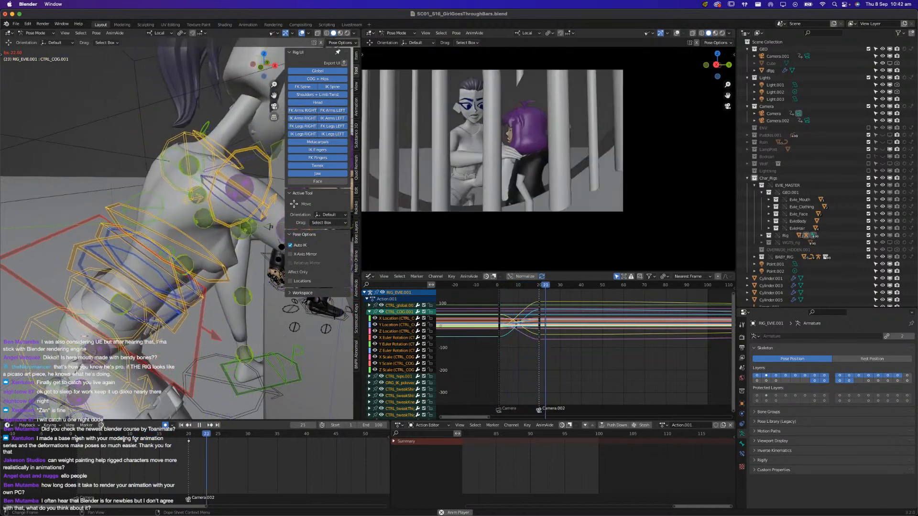
key("space")
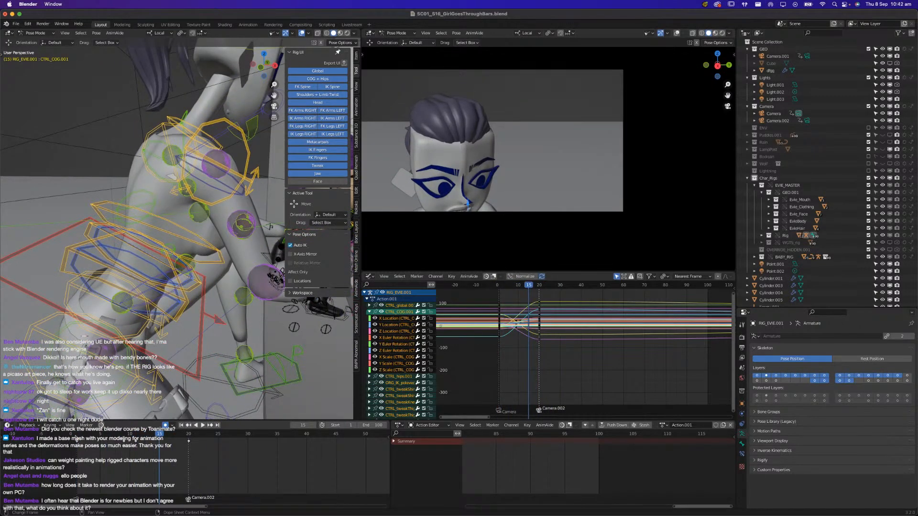
left_click(76, 437)
key("space")
key("space")
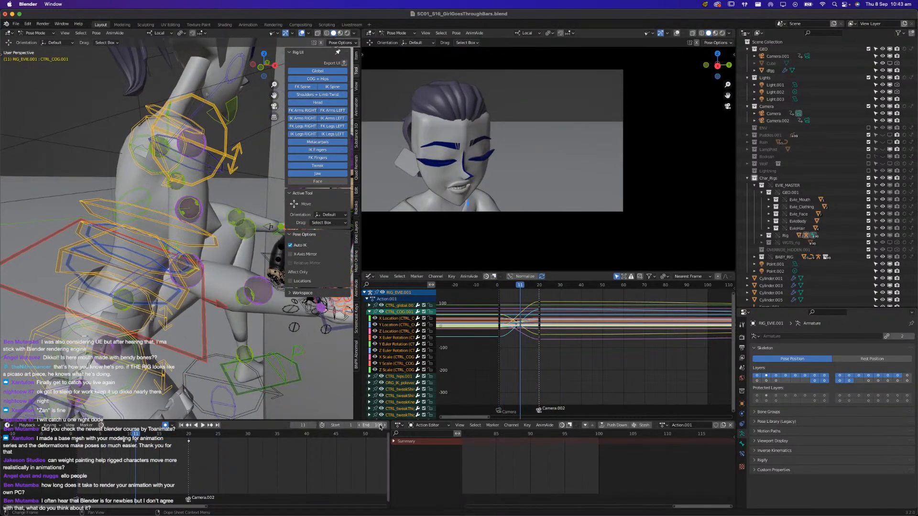
Set the scene's end frame to 20 and play the shortened range from frame 1
left_click_drag(375, 425, 350, 433)
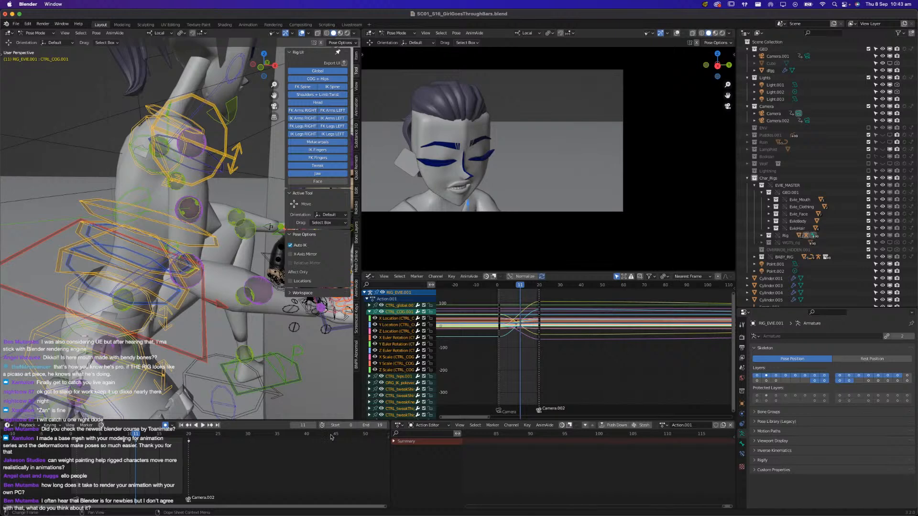
left_click(384, 428)
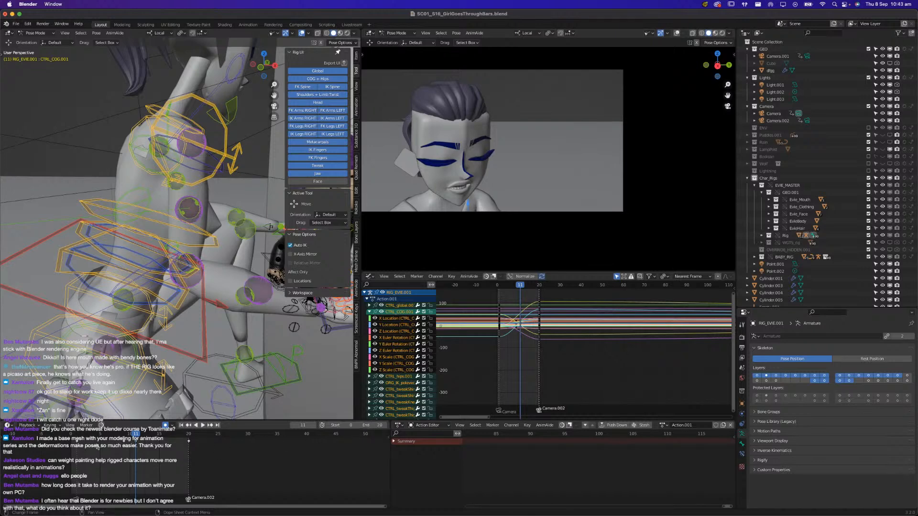
left_click(356, 428)
left_click(77, 436)
key("space")
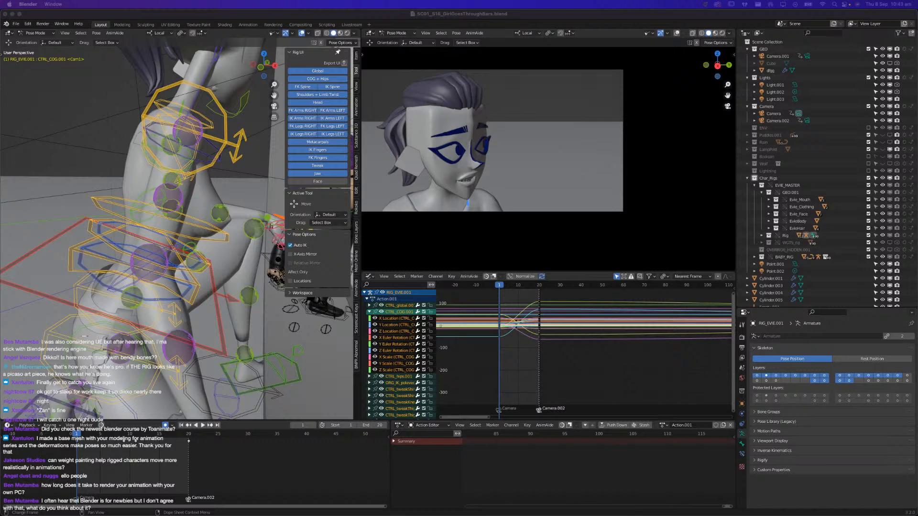
left_click(94, 449)
key("space")
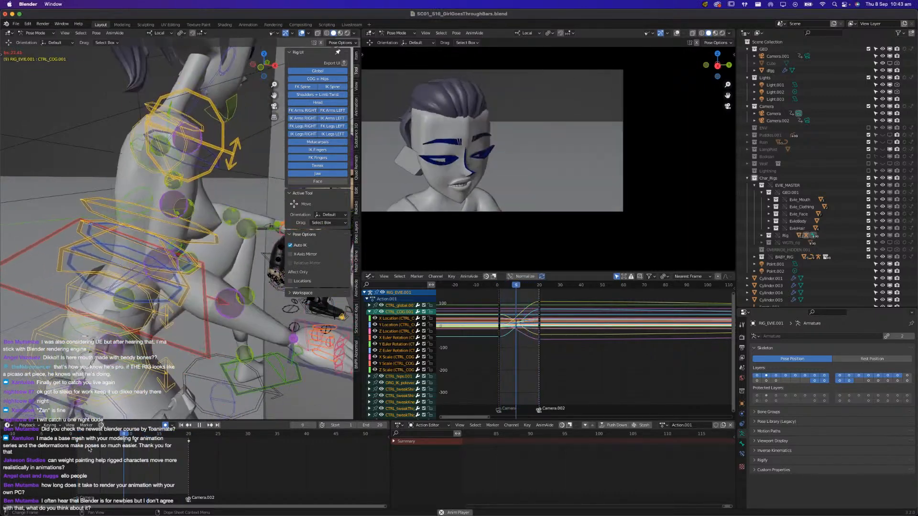
Shorten the scene's end frame to 19 and replay the close-up
key("Escape")
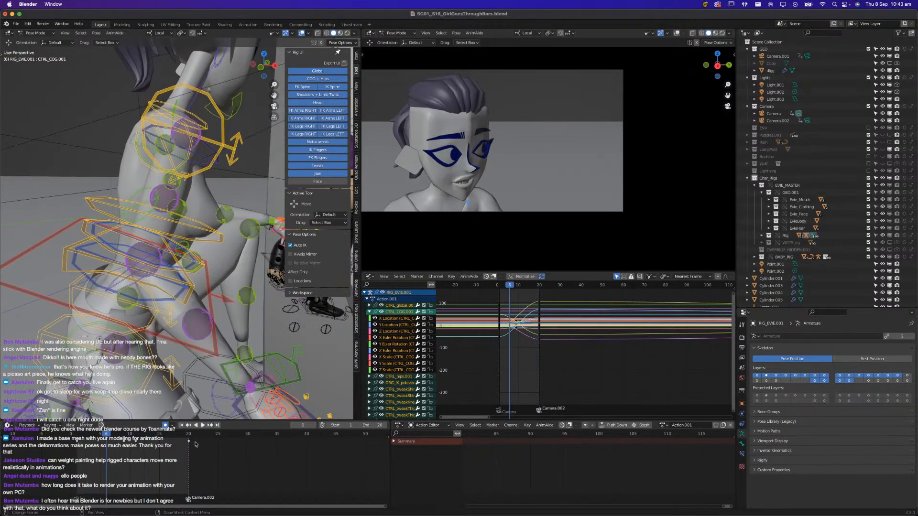
left_click(360, 426)
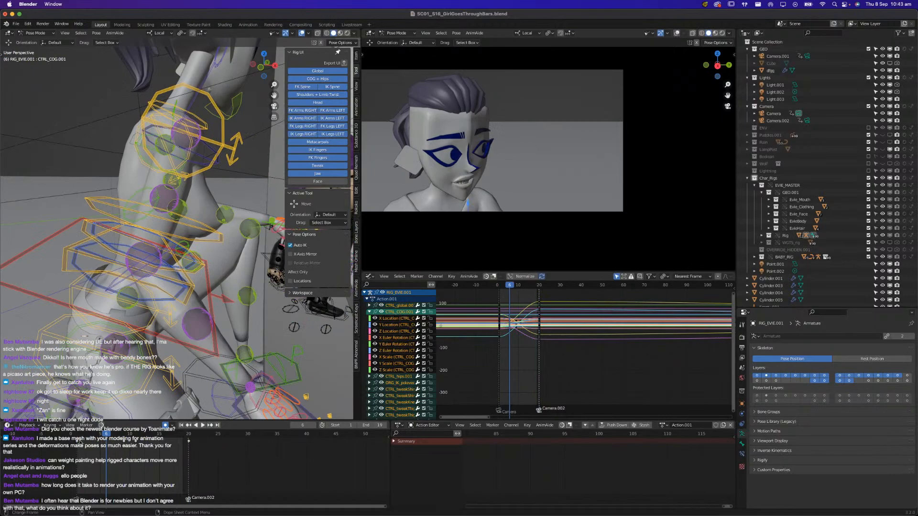
key("space")
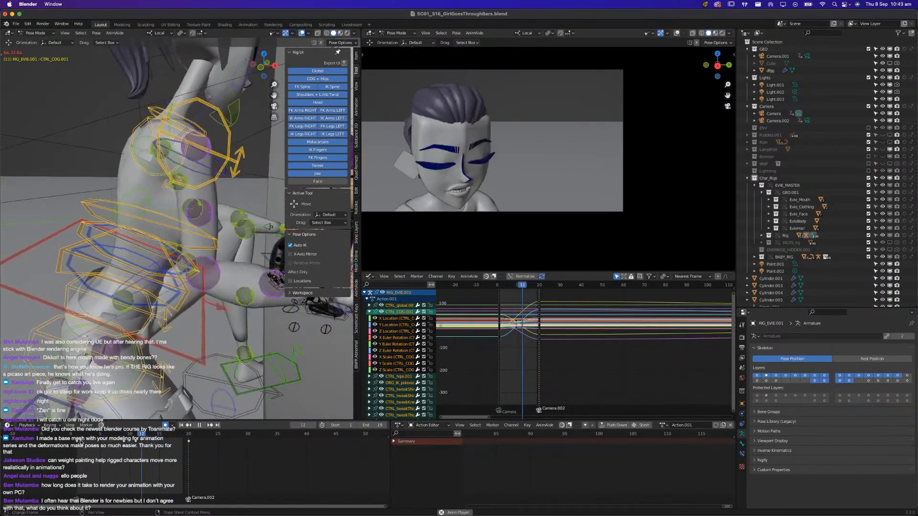
left_click(83, 442)
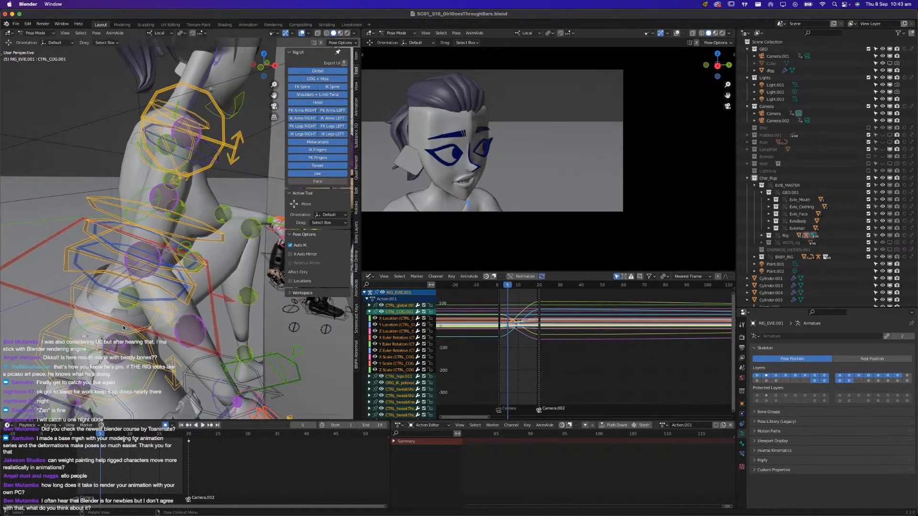
At frame 5, select only Evie's CTRL_COG bone, raise it slightly to key the pose, and replay the close-up
left_click(51, 301)
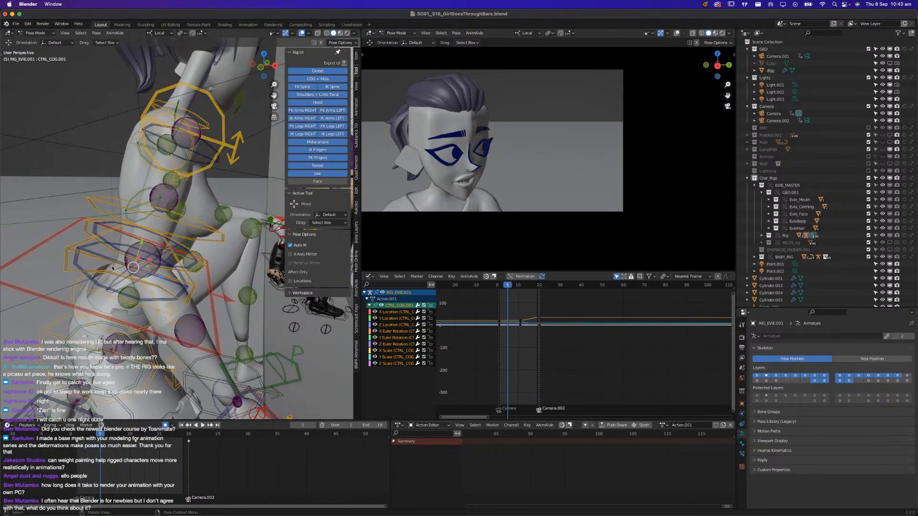
key("g")
left_click(143, 235)
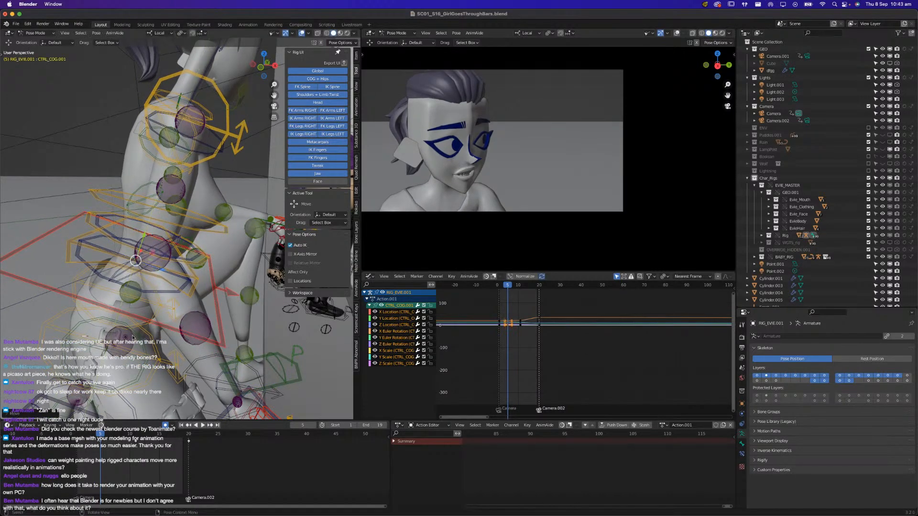
key("space")
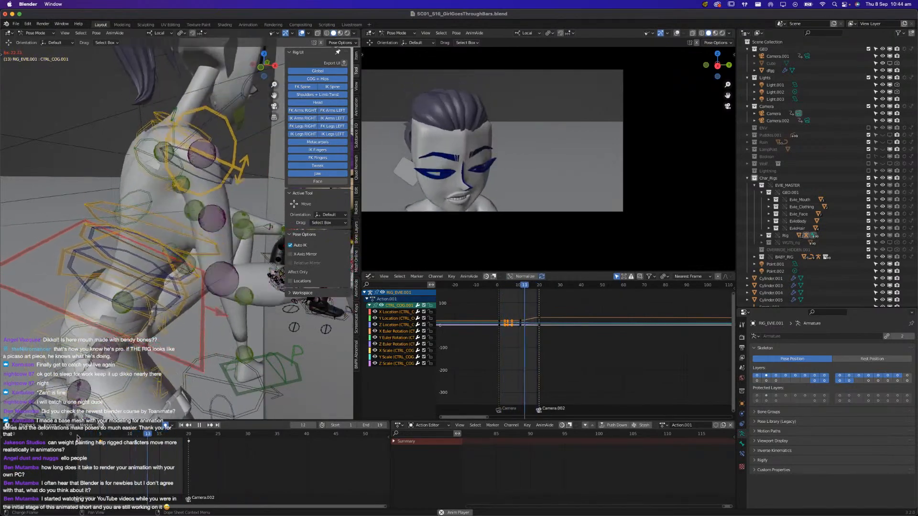
key("space")
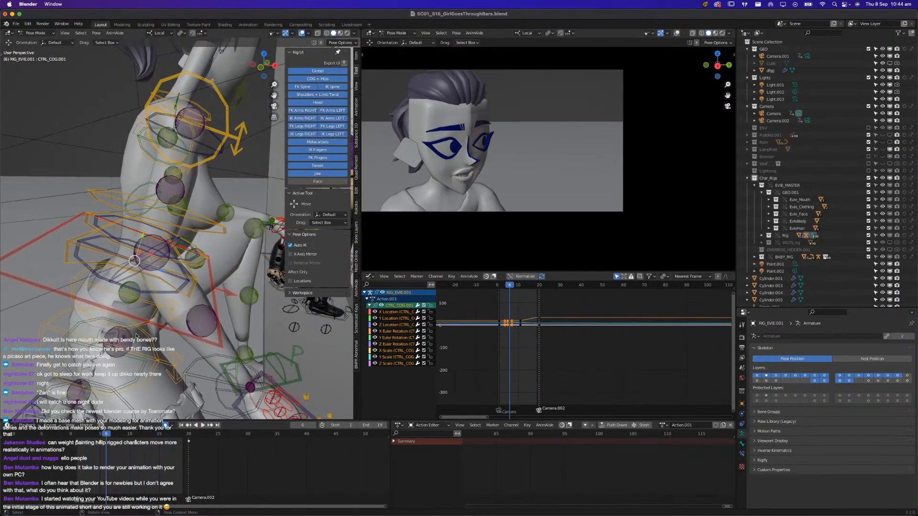
Select Evie's CTRL_head bone and replay the close-up to check the head movement
scroll(133, 329, "down", 5)
middle_click_drag(134, 329, 164, 254)
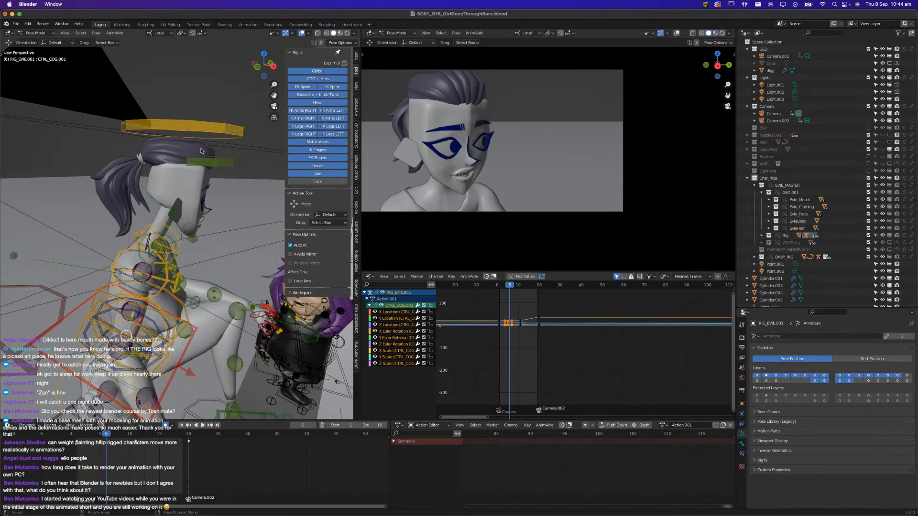
left_click(215, 132)
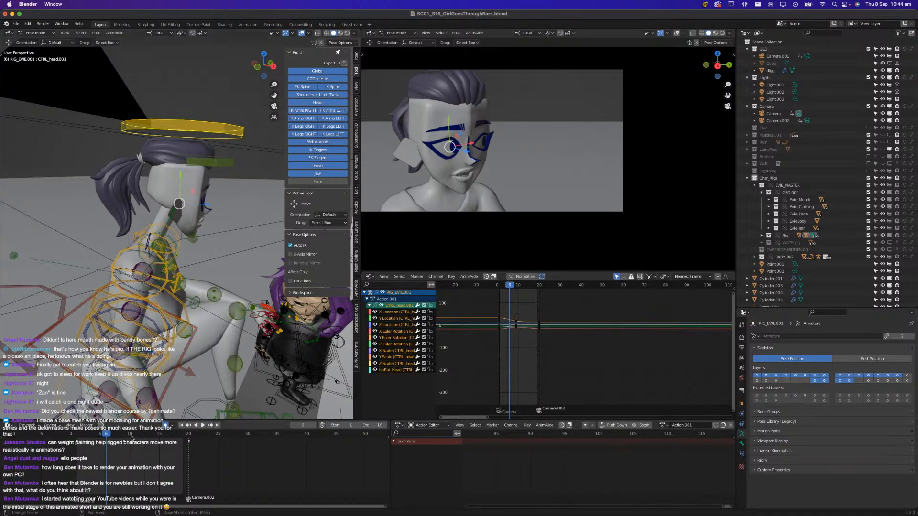
key("space")
middle_click_drag(215, 377, 139, 430)
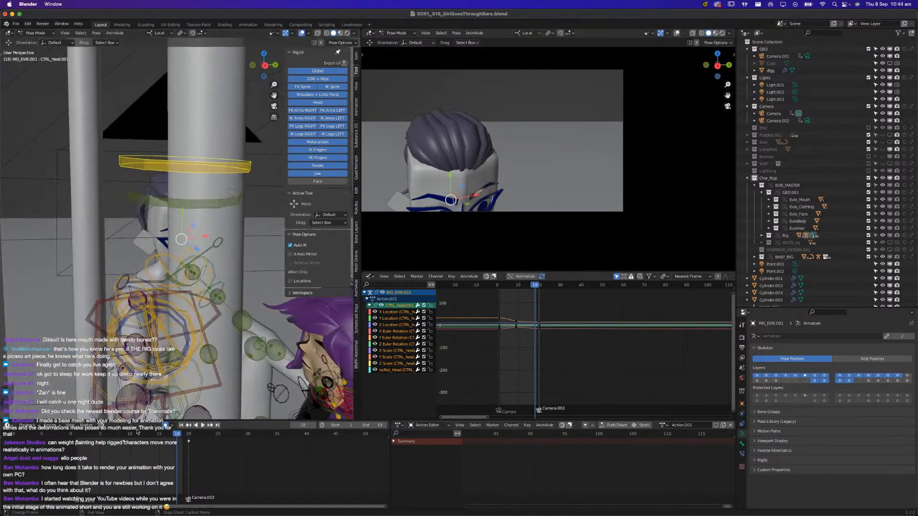
key("space")
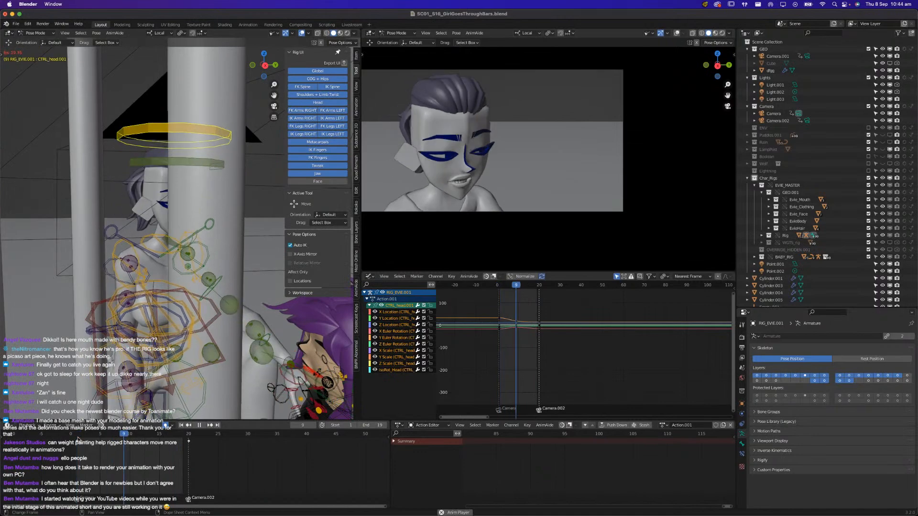
key("space")
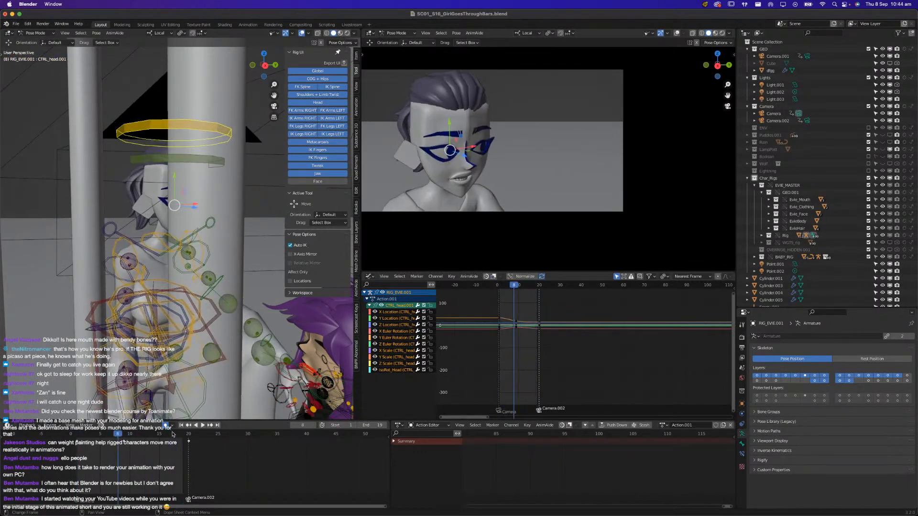
At frame 19, rotate Evie's CTRL_head bone about its local Y axis to key a turned head
left_click(172, 437)
key("space")
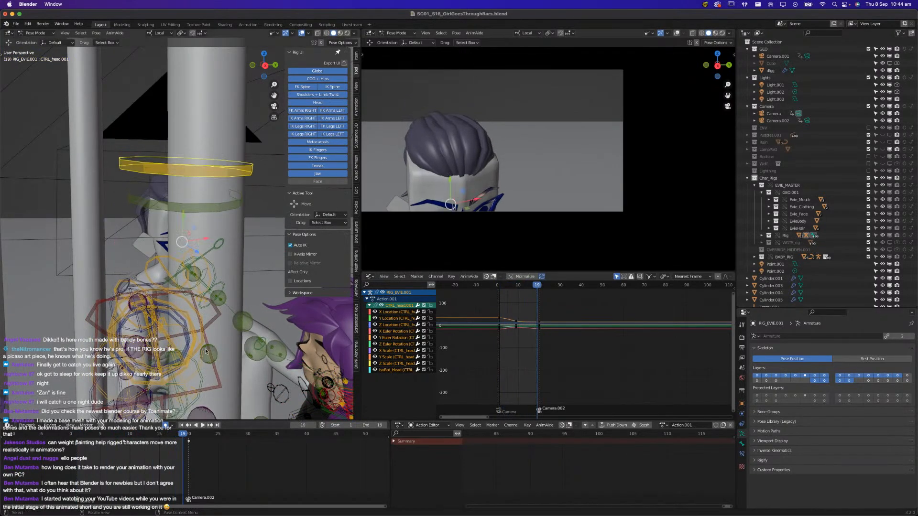
key("r")
key("y")
key("y")
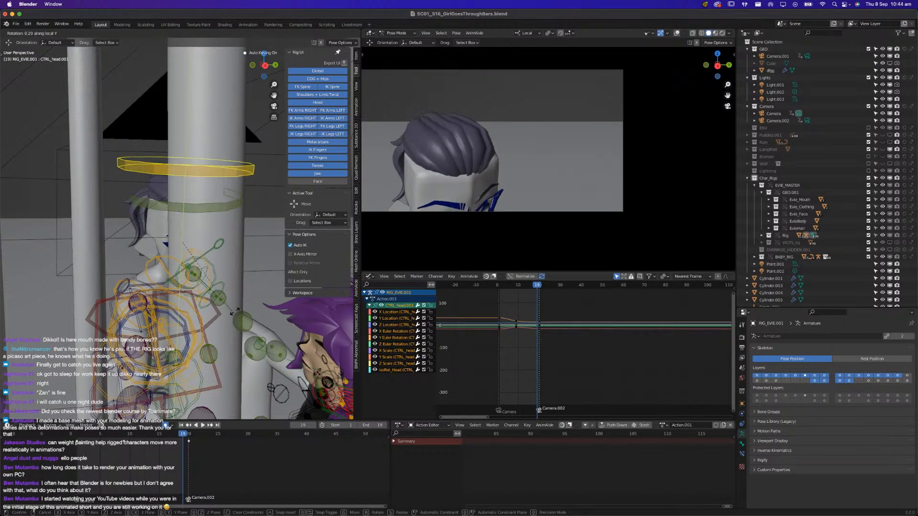
left_click(235, 312)
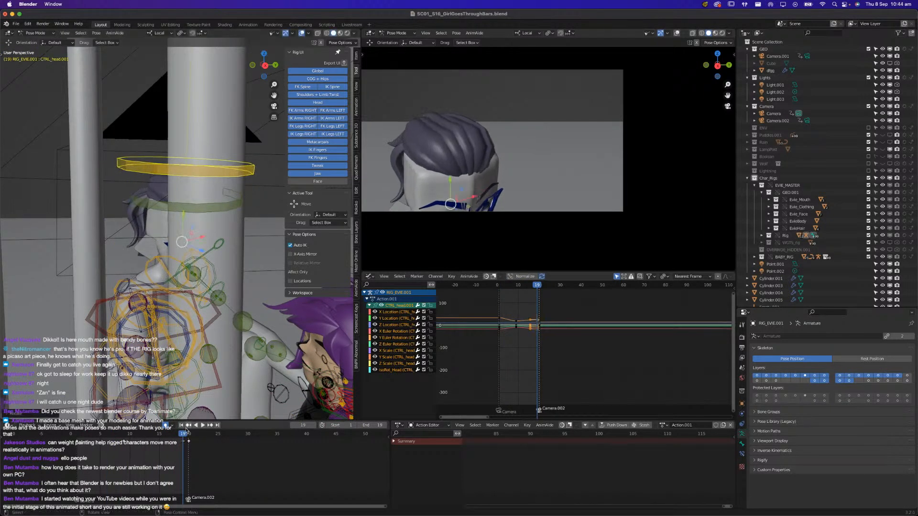
Move the new head keyframe from frame 19 to frame 20 and replay the close-up from the start
left_click(183, 443)
key("g")
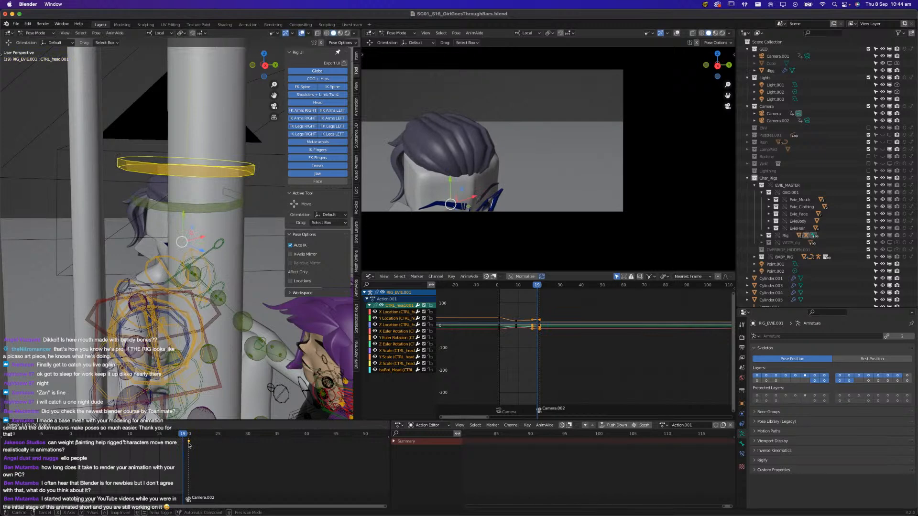
left_click(187, 444)
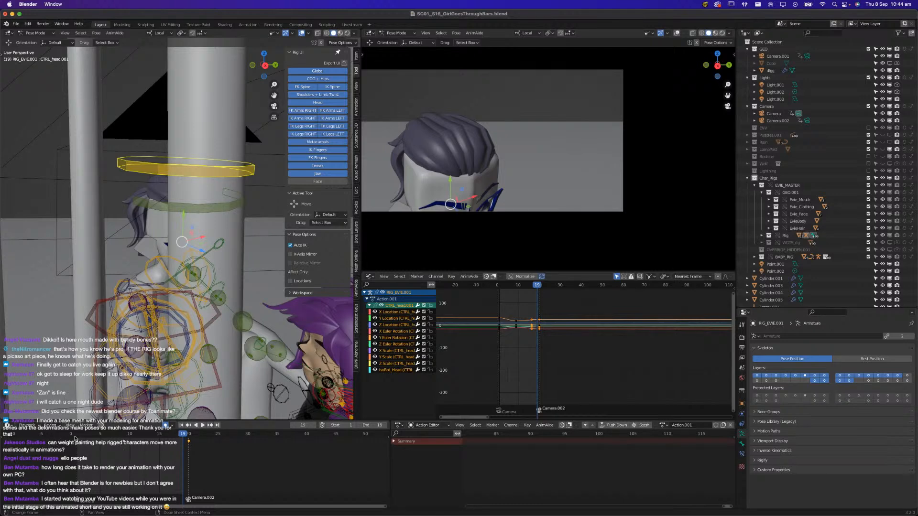
left_click(75, 437)
key("space")
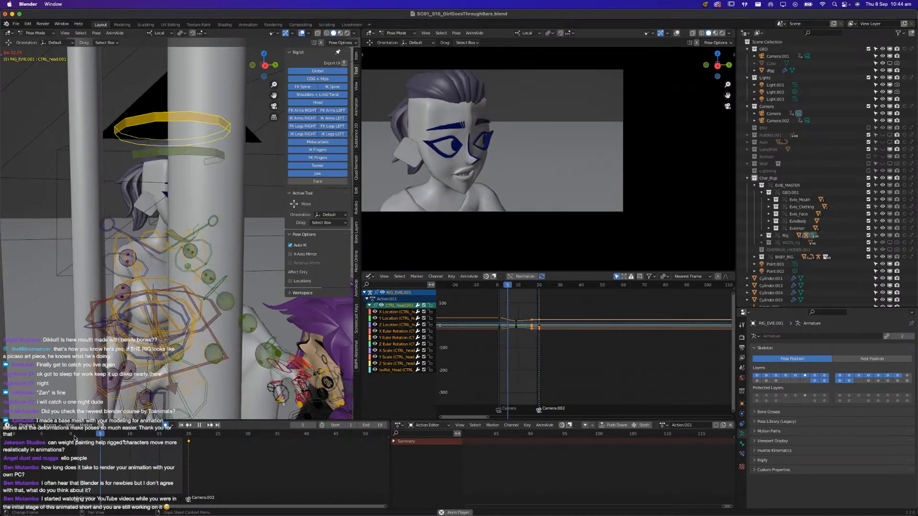
key("space")
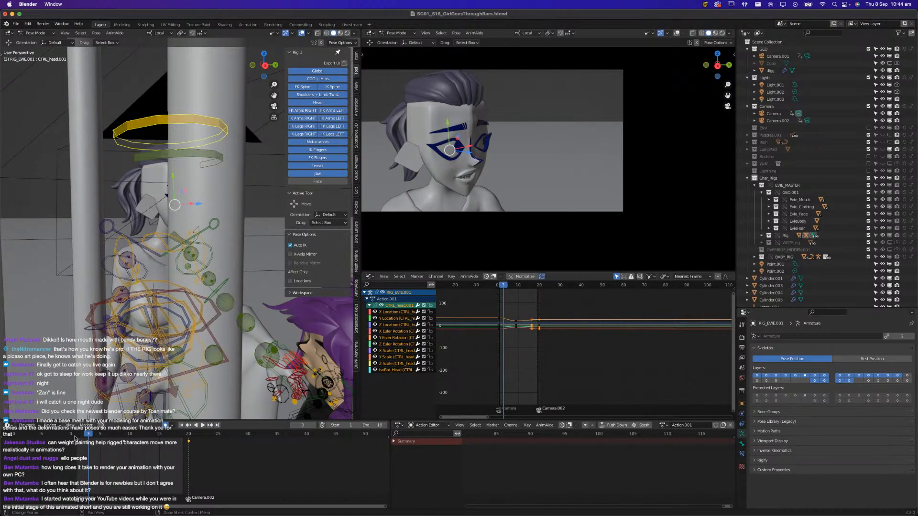
key("space")
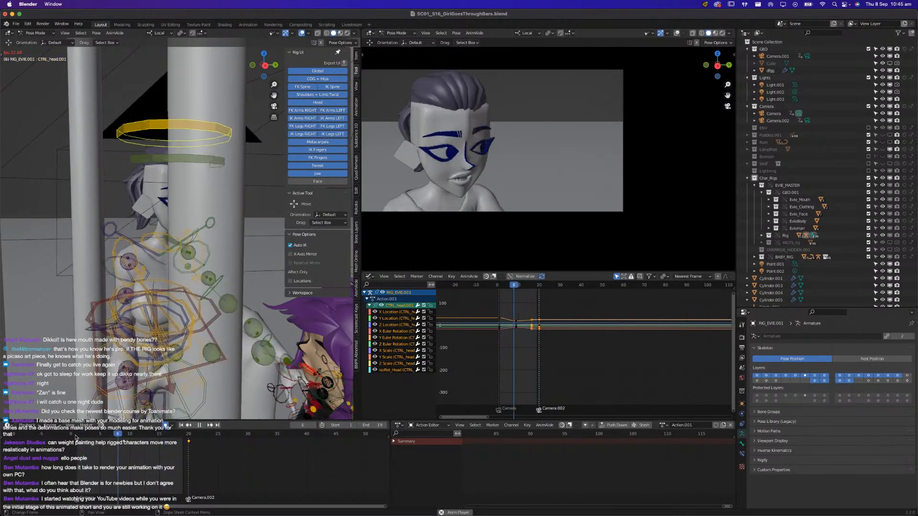
At frame 5, rotate CTRL_head about 9° around its local X axis to key a tilt, and replay the close-up
key("Escape")
left_click_drag(75, 436, 101, 436)
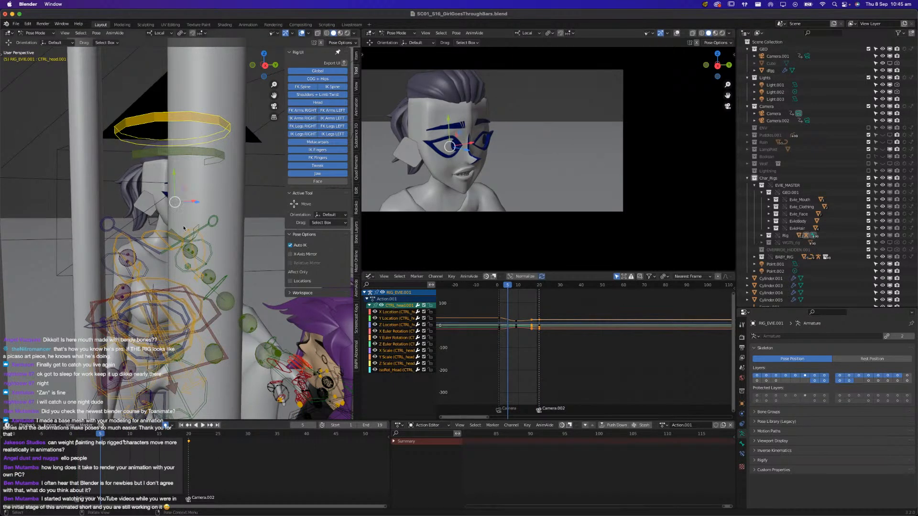
key("r")
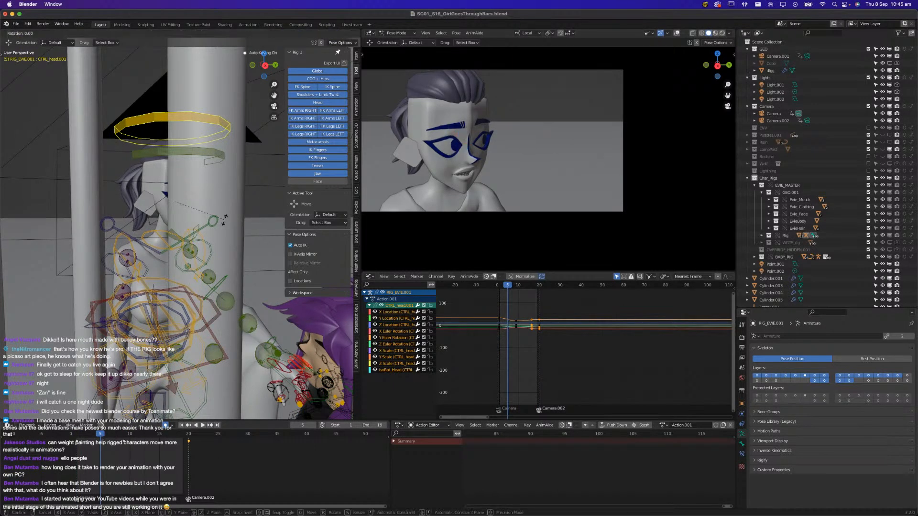
key("x")
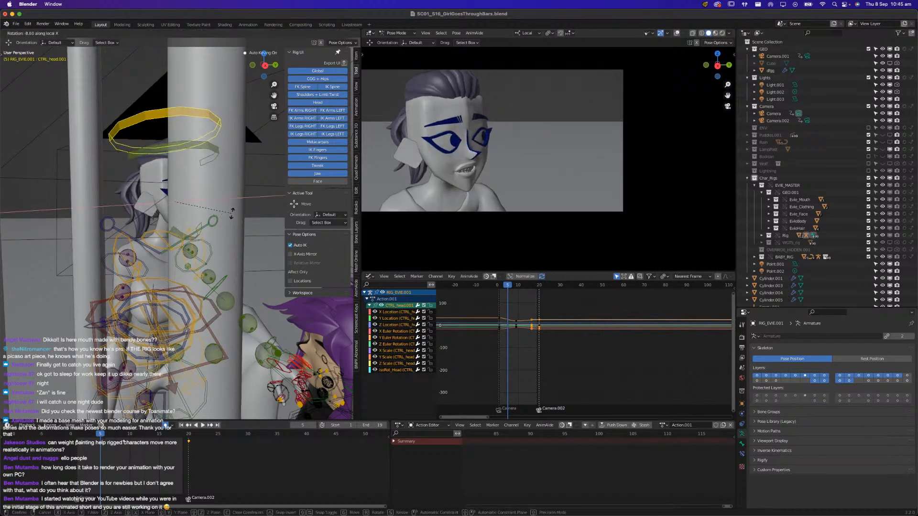
left_click(231, 210)
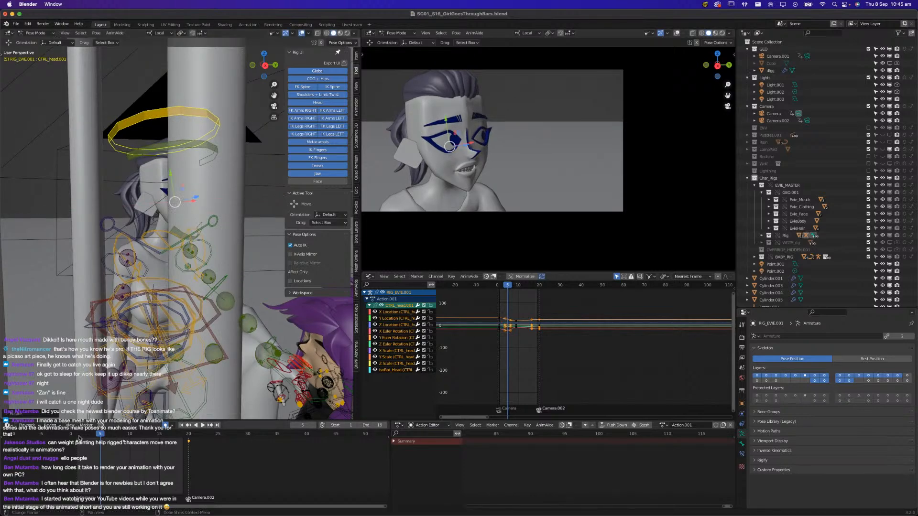
key("space")
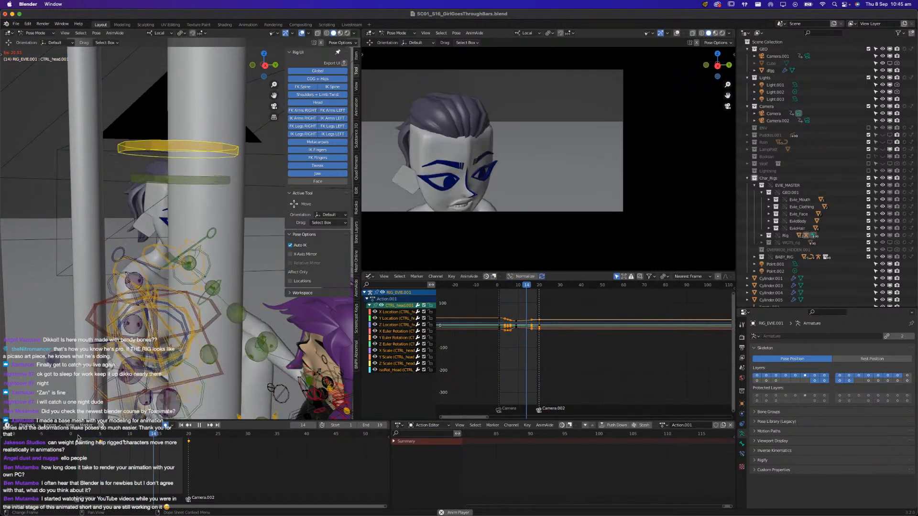
key("space")
Move the middle CTRL_head keyframe later to frame 13 and replay the close-up
left_click_drag(125, 444, 127, 440)
key("g")
left_click(69, 445)
key("space")
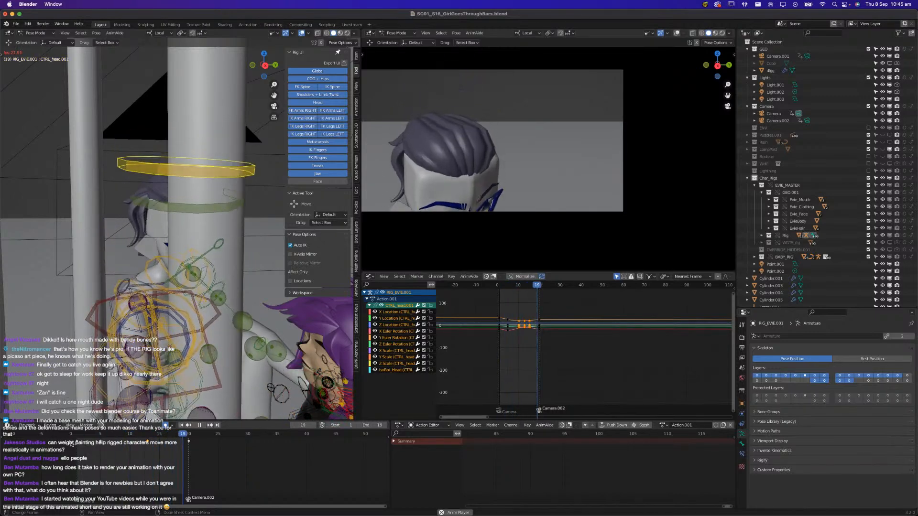
key("space")
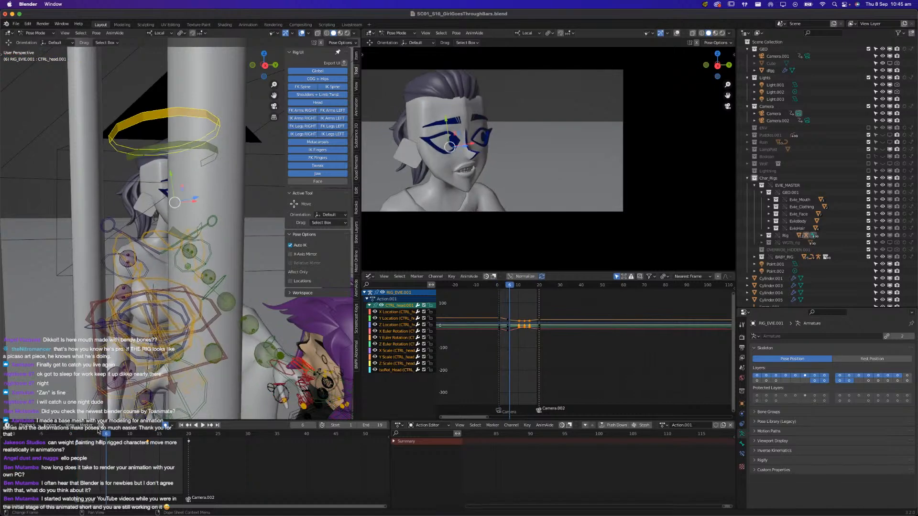
key("space")
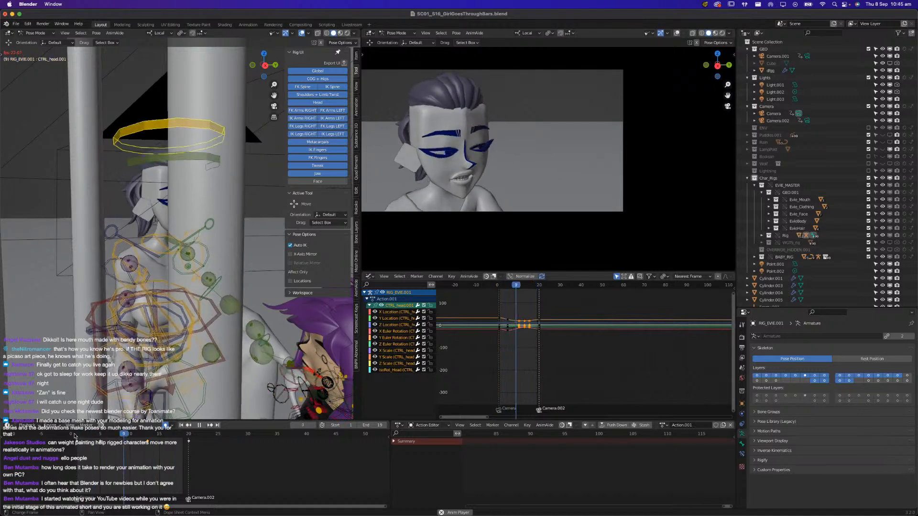
At frame 1, freely rotate CTRL_head so Evie's face turns further toward profile, and replay the close-up
left_click(77, 435)
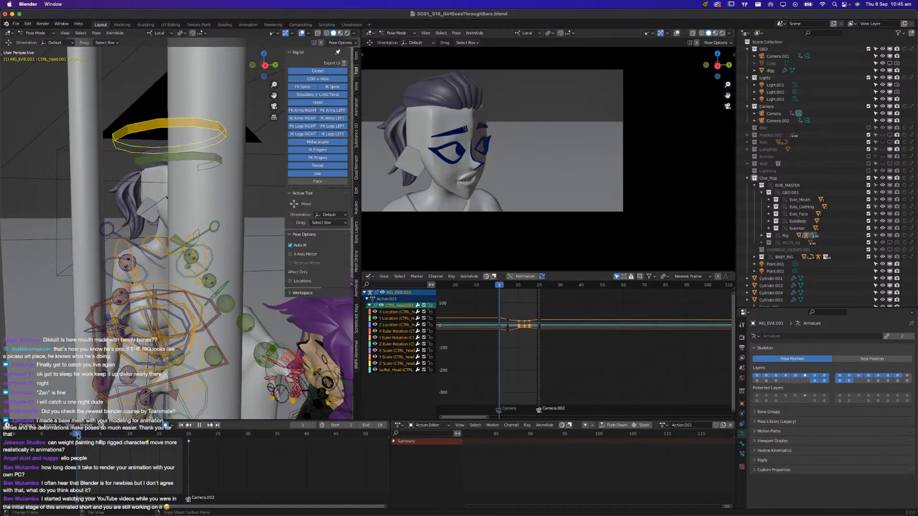
key("r")
key("r")
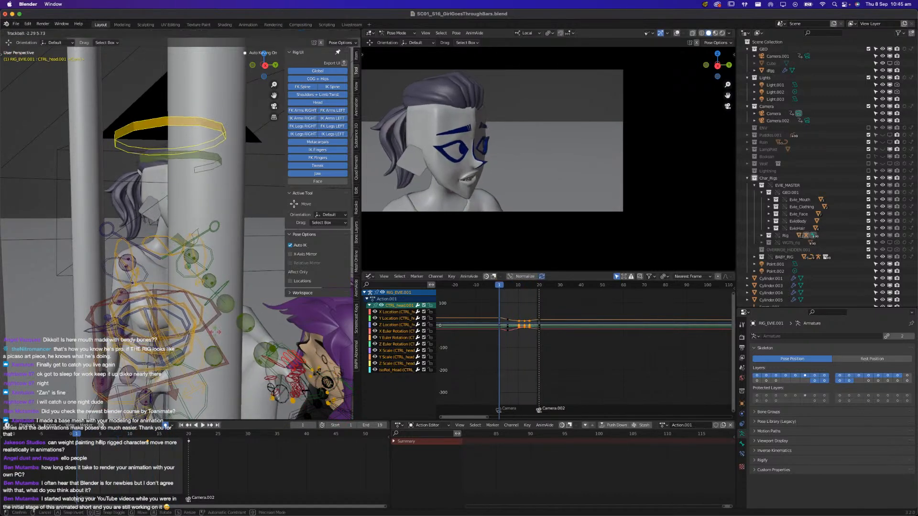
left_click(234, 313)
key("r")
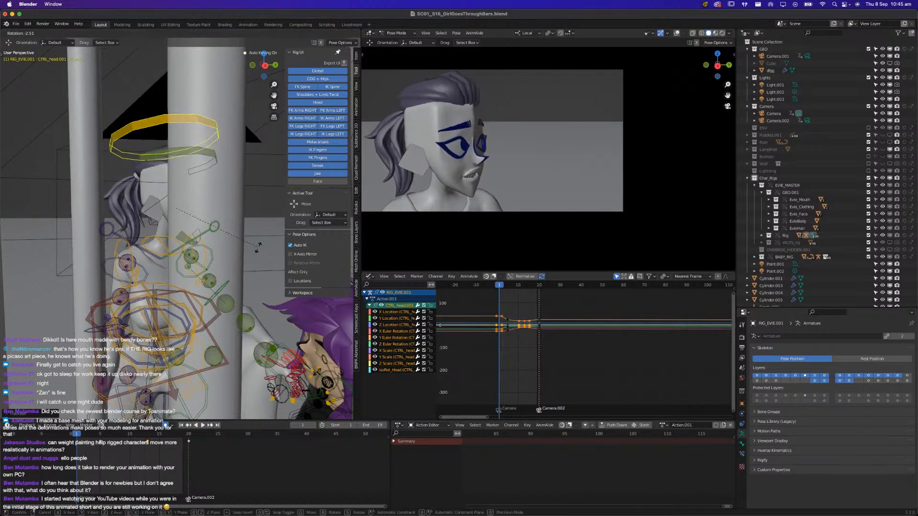
left_click(247, 289)
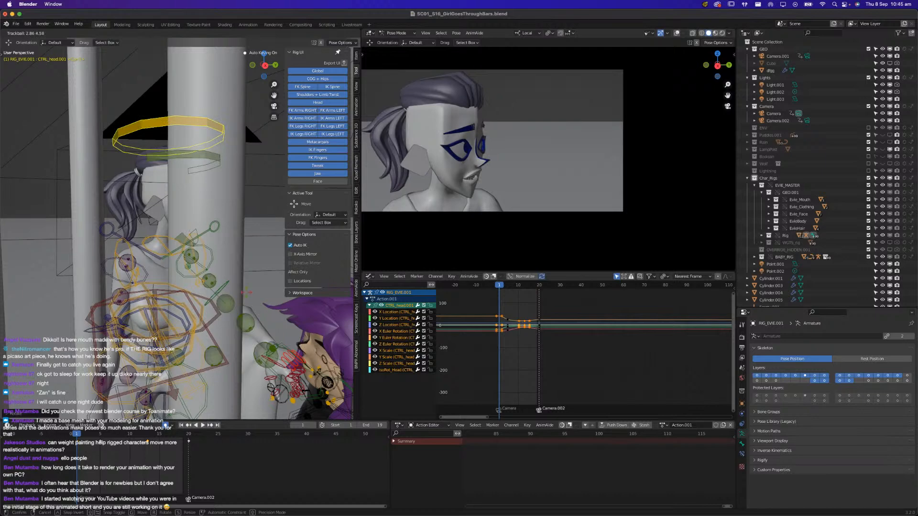
key("space")
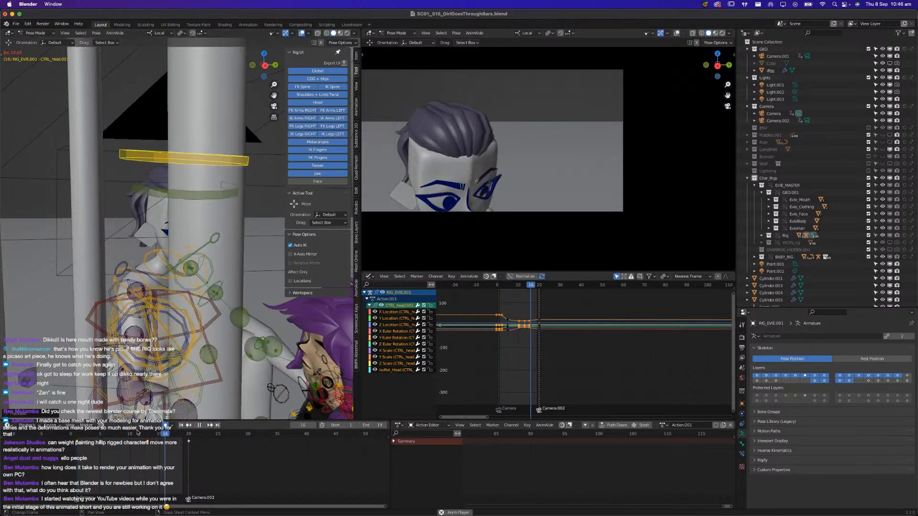
key("space")
Insert a CTRL_head keyframe at frame 7, delete the one at frame 5, and replay the close-up
left_click_drag(128, 435, 111, 437)
key("i")
left_click_drag(93, 455, 104, 440)
key("x")
left_click(95, 440)
key("space")
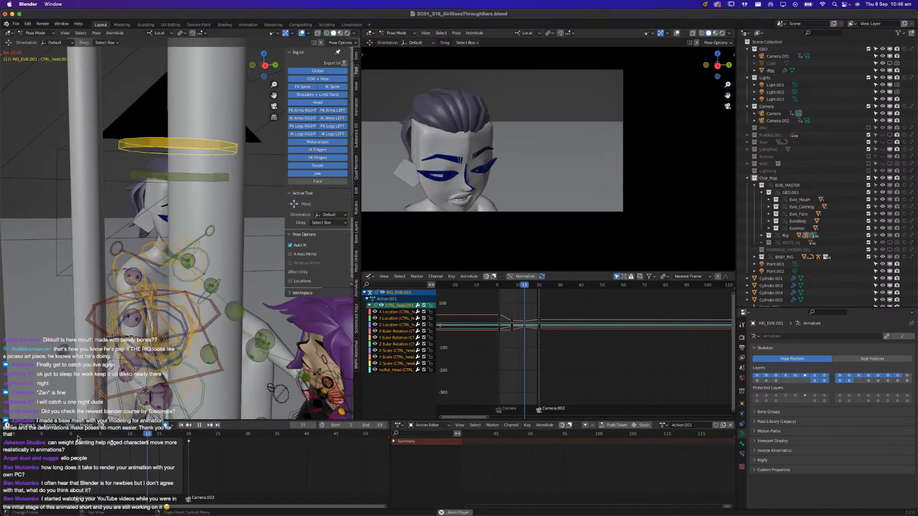
Examine the animation curves of Evie's head and COG controls, and replay the shot with CTRL_chest selected
key("Escape")
scroll(481, 338, "up", 6)
mouse_move(492, 325)
middle_mouse_down()
mouse_move(525, 365)
mouse_move(511, 362)
mouse_move(509, 351)
mouse_move(531, 352)
middle_mouse_up()
scroll(517, 356, "up", 6)
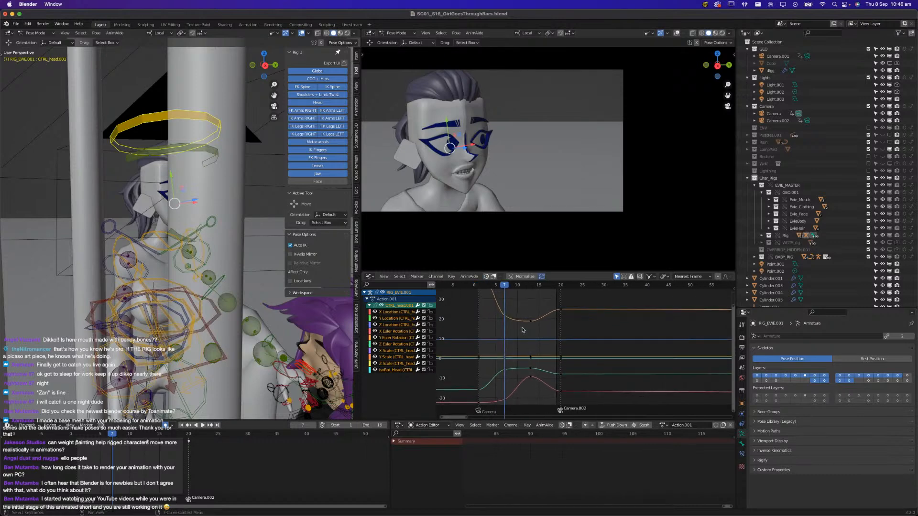
left_click(202, 366)
middle_click_drag(497, 353, 500, 337, "ctrl")
middle_click_drag(127, 346, 152, 346)
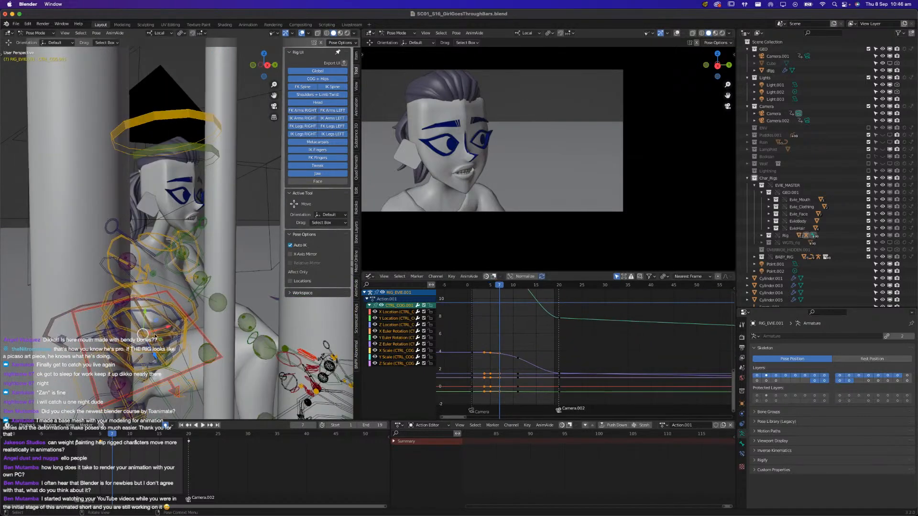
left_click(129, 387)
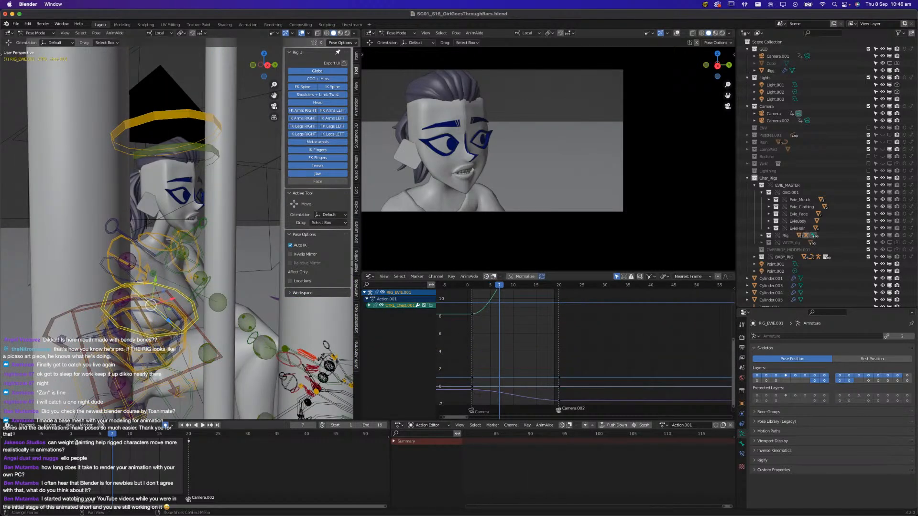
key("space")
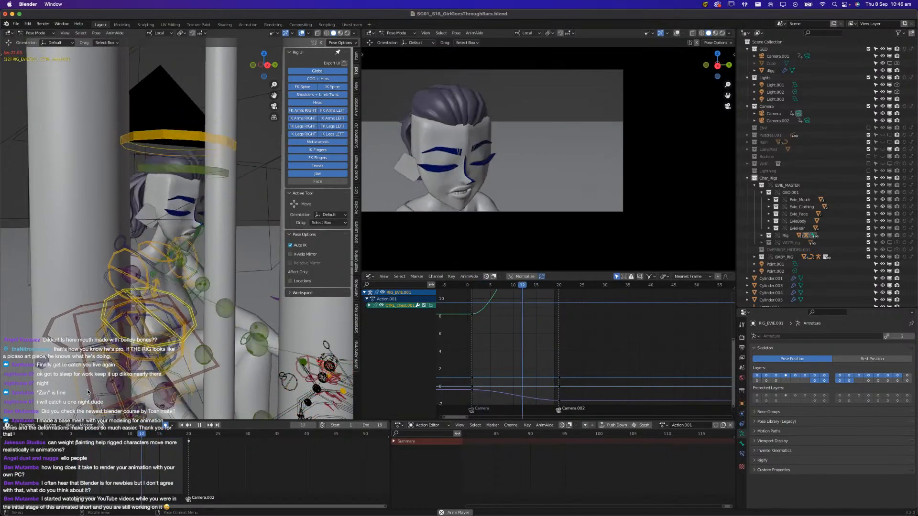
key("space")
At frame 6, show only the Face and Head control layers of Evie's rig, framed on her face
middle_click_drag(89, 373, 58, 449)
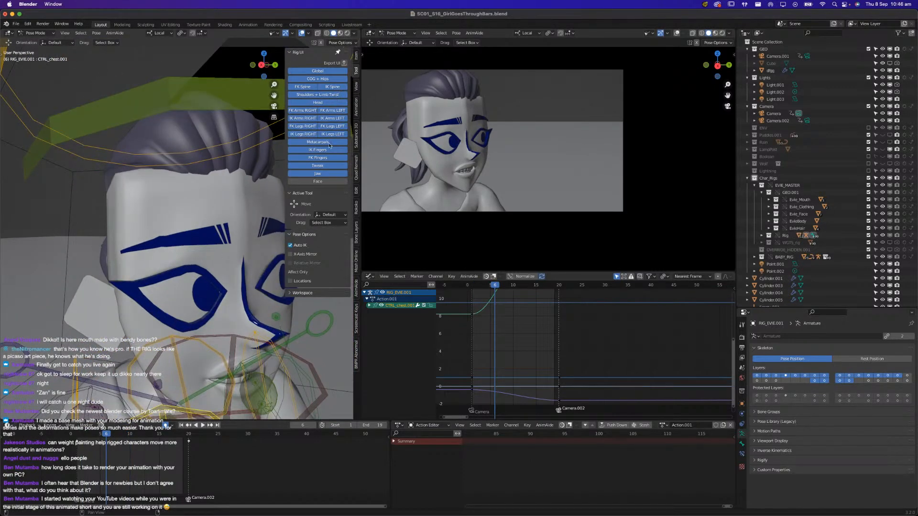
left_click(320, 181)
left_click_drag(320, 78, 322, 178)
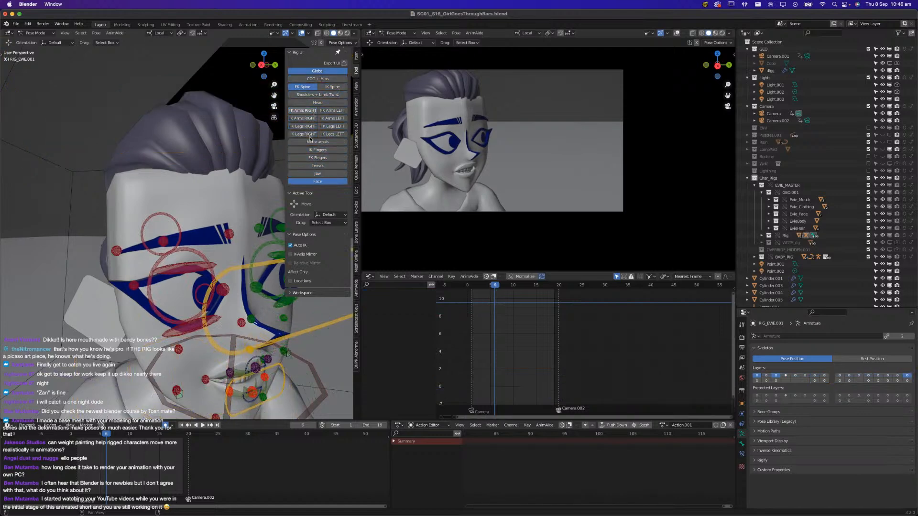
left_click(314, 88)
left_click(316, 71)
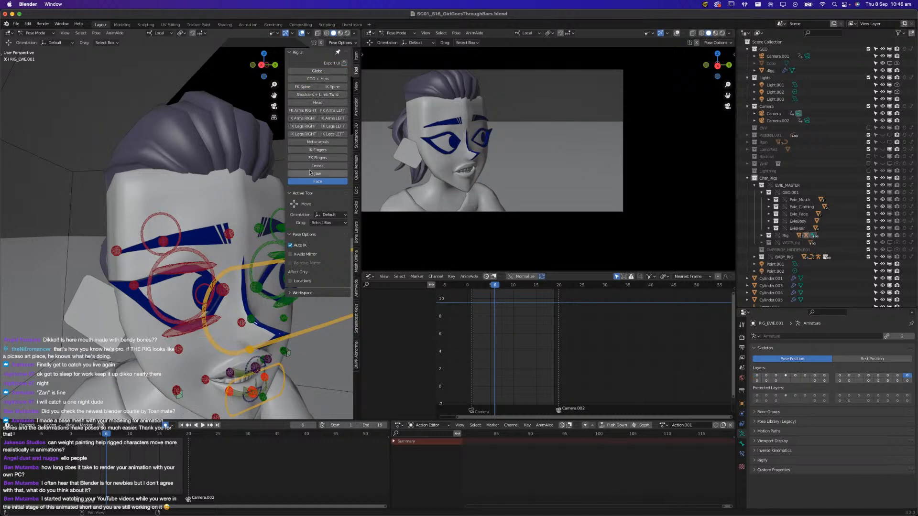
left_click(323, 103)
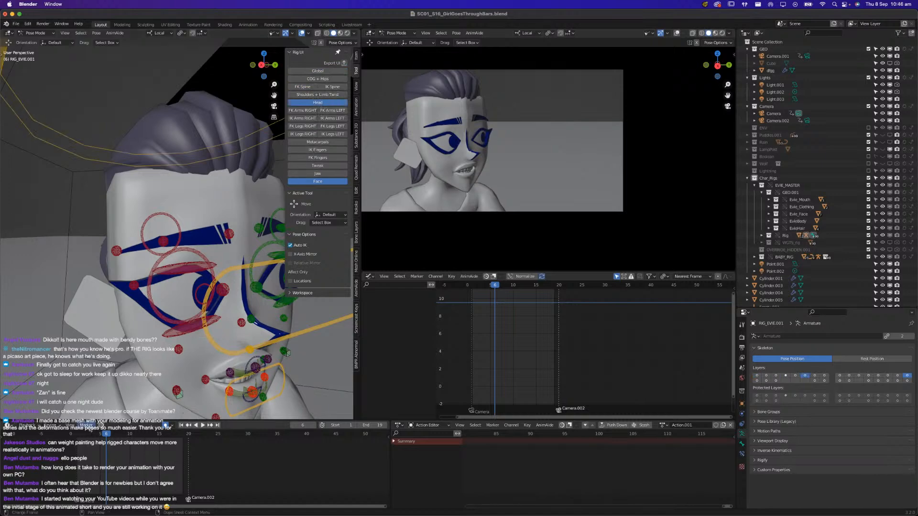
Replay and scrub the close-up to the cut at frame 20, examining Evie's face and her full pose among the bars
key("space")
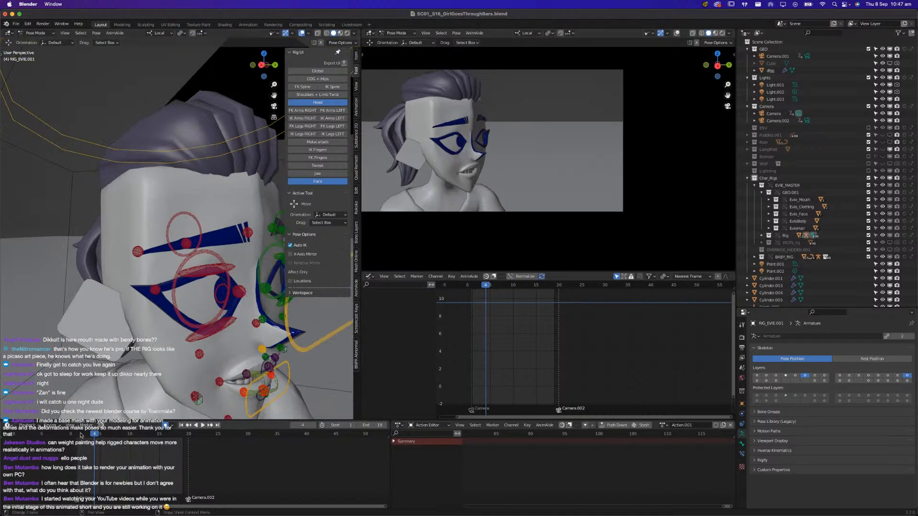
key("space")
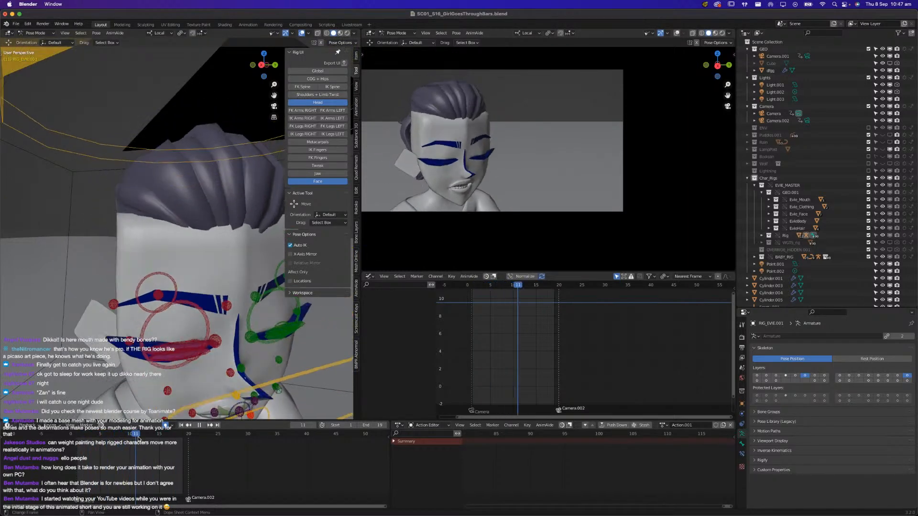
key("space")
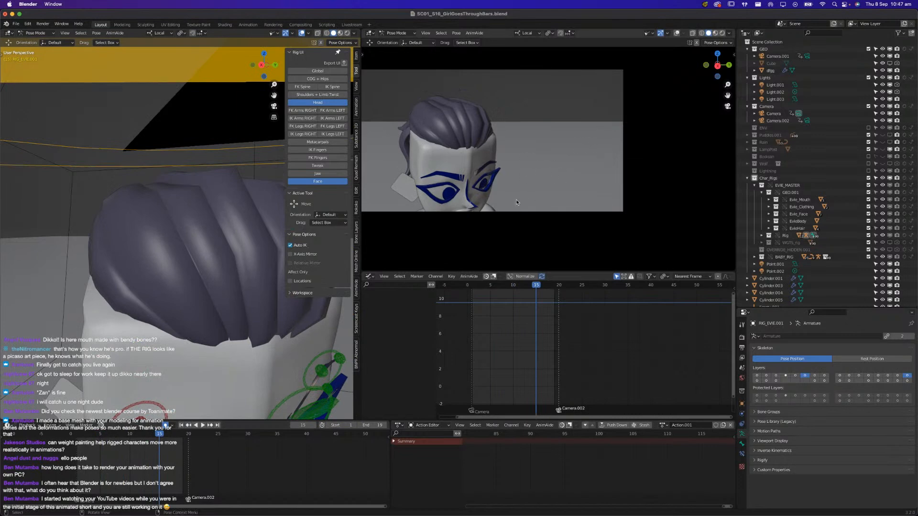
key("space")
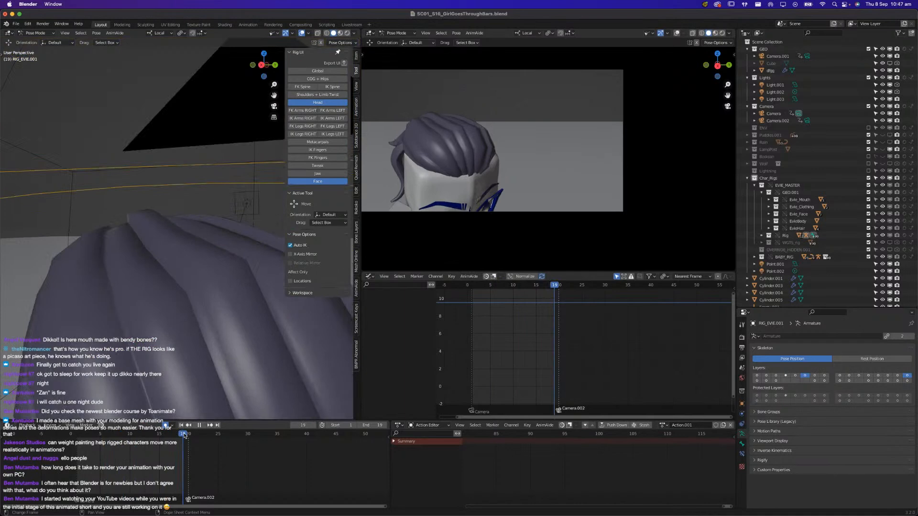
key("space")
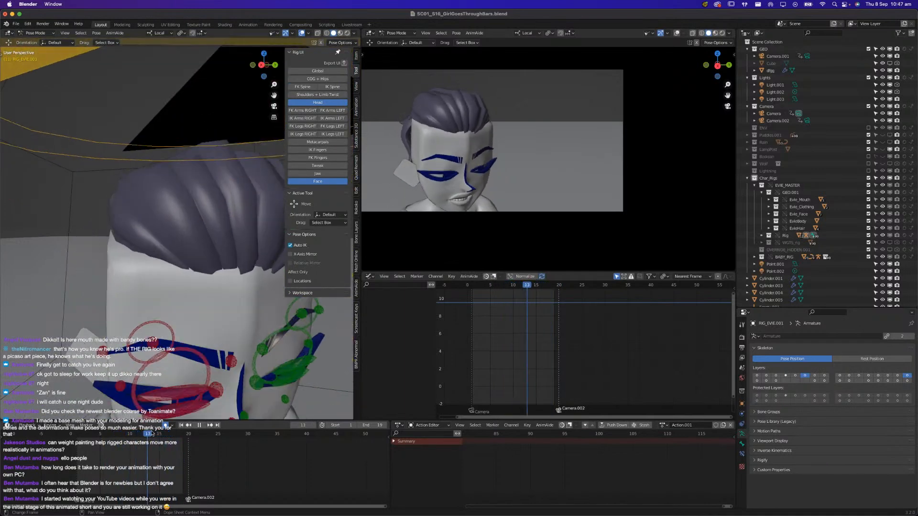
scroll(167, 332, "down", 10)
middle_click_drag(173, 332, 146, 406)
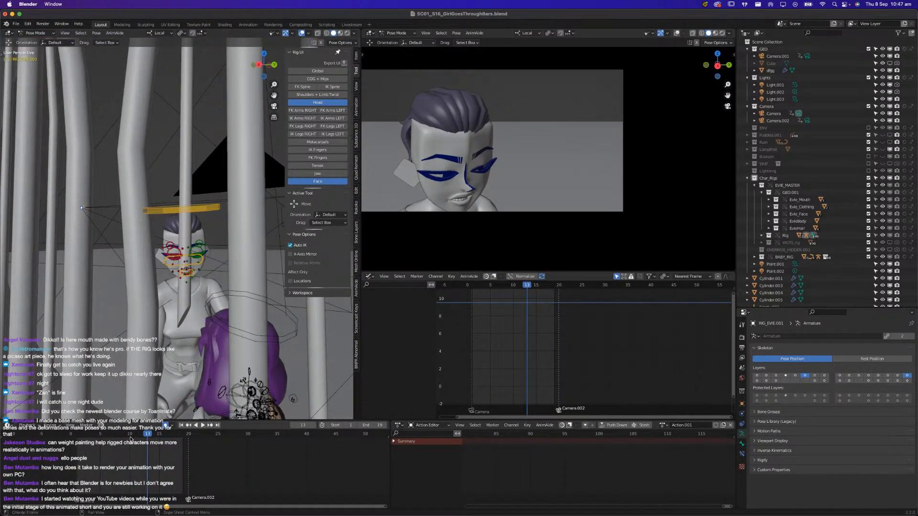
key("space")
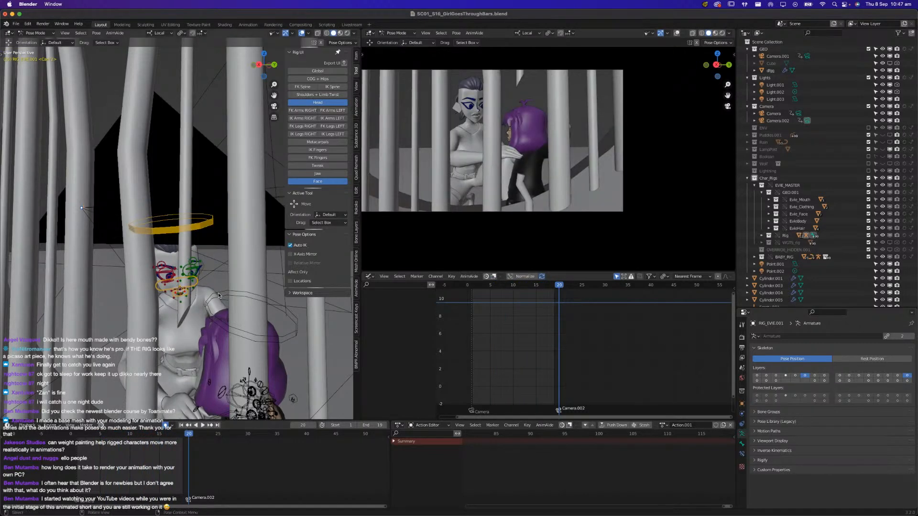
Show the COG + Hips control layer, select CTRL_COG, and insert a keyframe for it at frame 19
left_click(318, 78)
middle_click_drag(191, 345, 205, 390)
left_click(200, 404)
left_click_drag(125, 436, 182, 441)
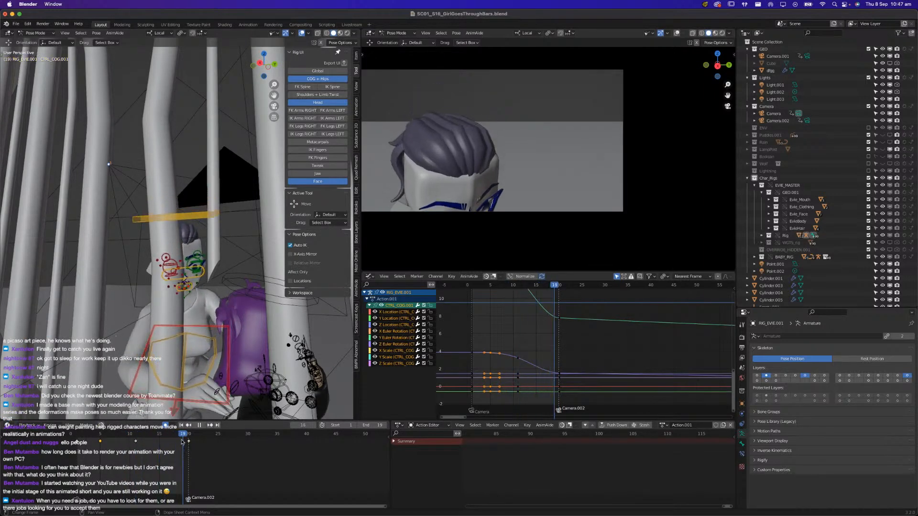
key("i")
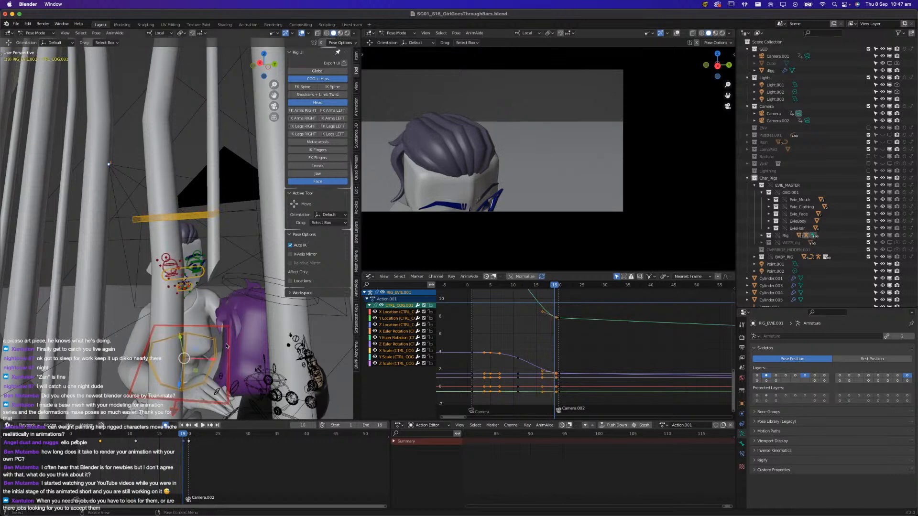
At frame 19, freely rotate CTRL_COG so Evie's head swings sideways and lower in the camera frame, and replay the shot
key("r")
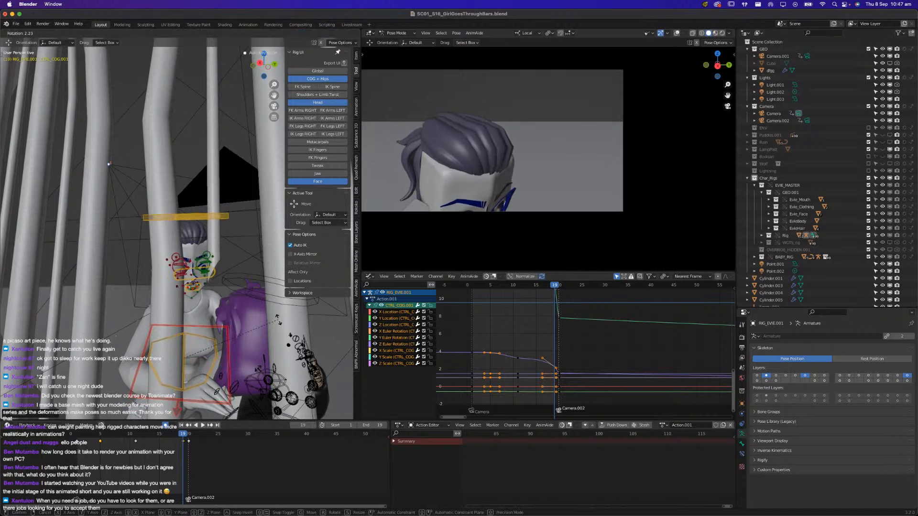
key("r")
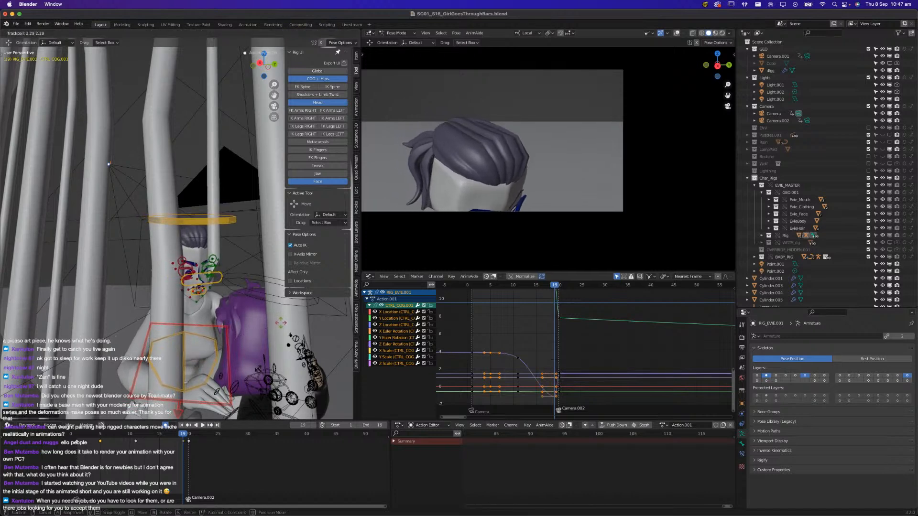
left_click(166, 409)
key("space")
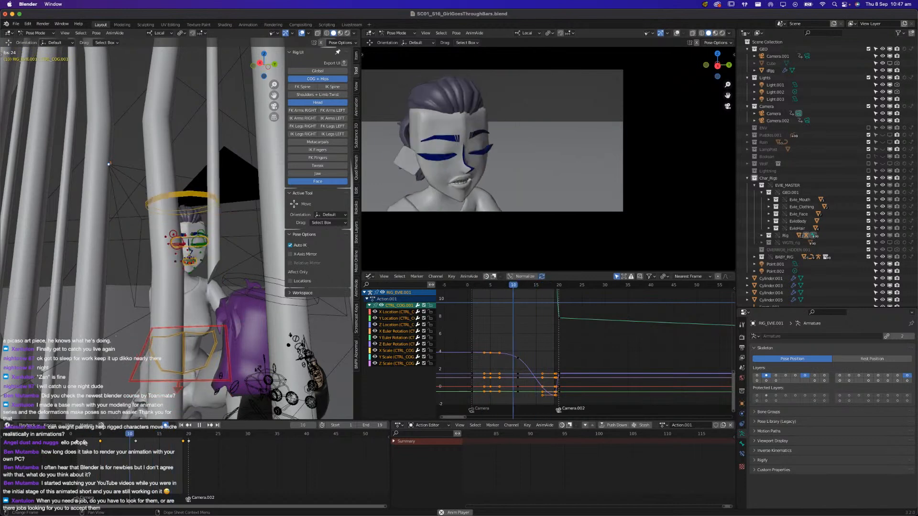
key("space")
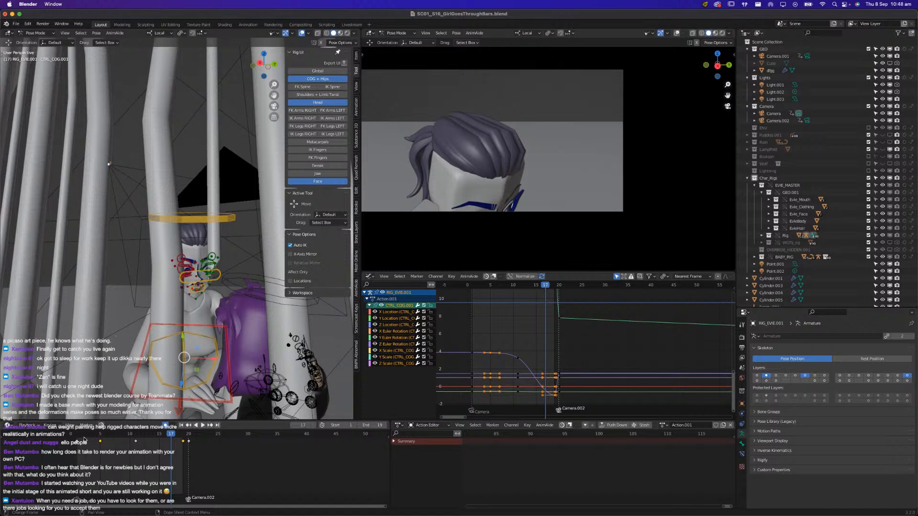
Replay the close-up repeatedly from frame 1 to judge Evie's head turn and body drop up to frame 19
left_click(78, 435)
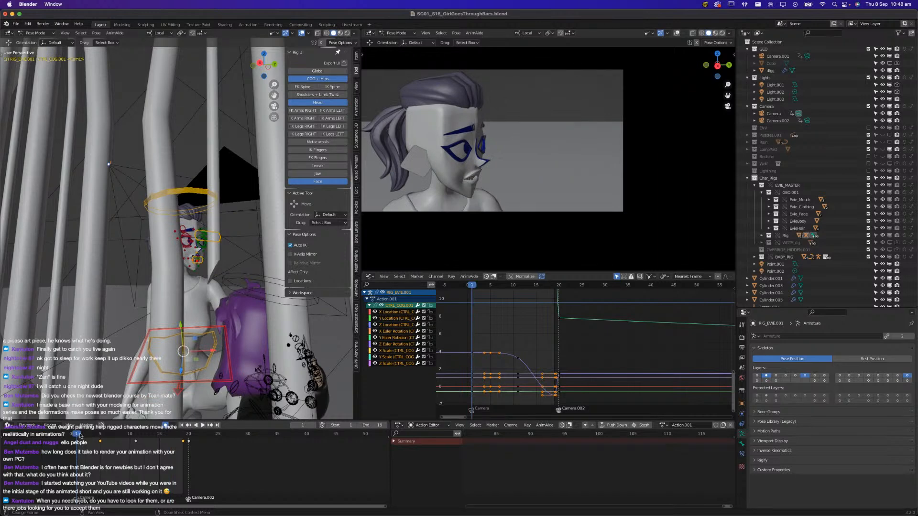
key("space")
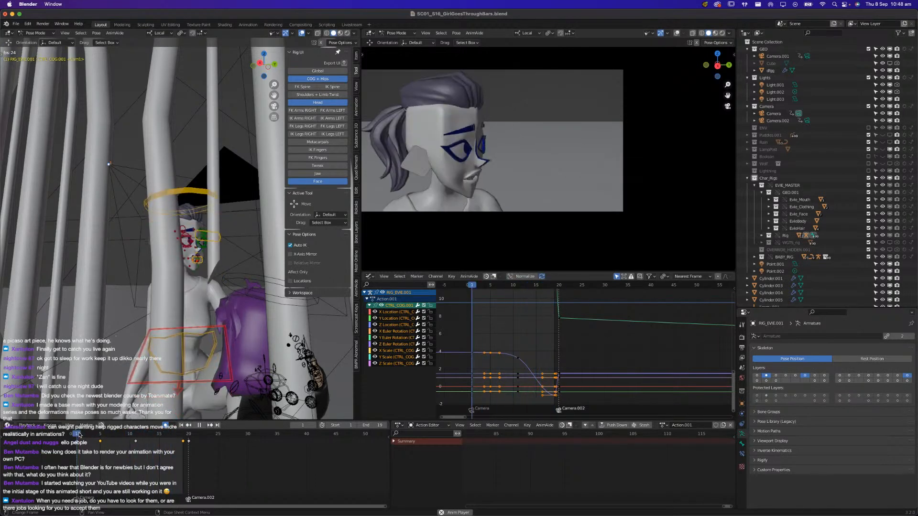
key("space")
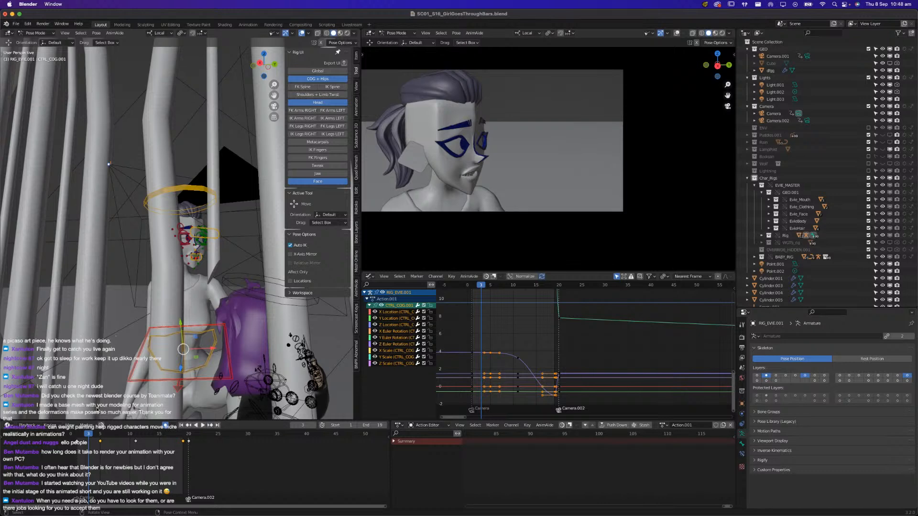
left_click(76, 436)
key("space")
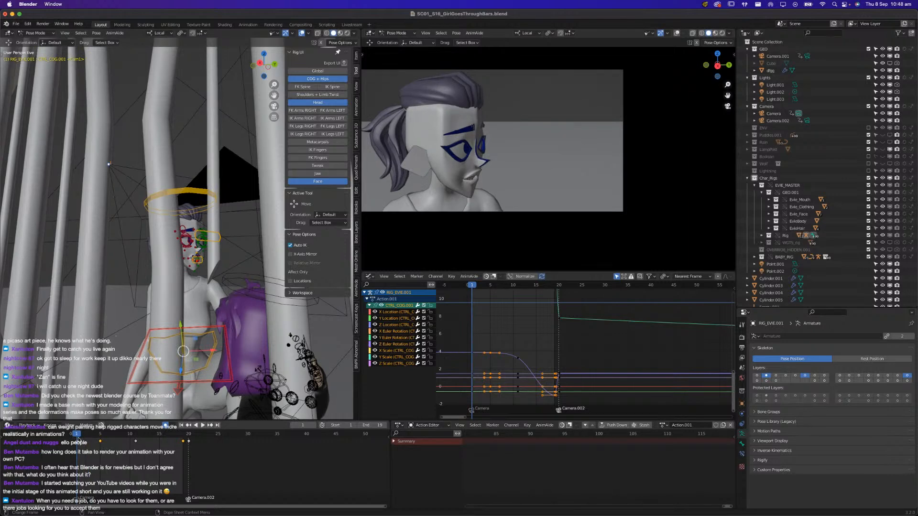
key("space")
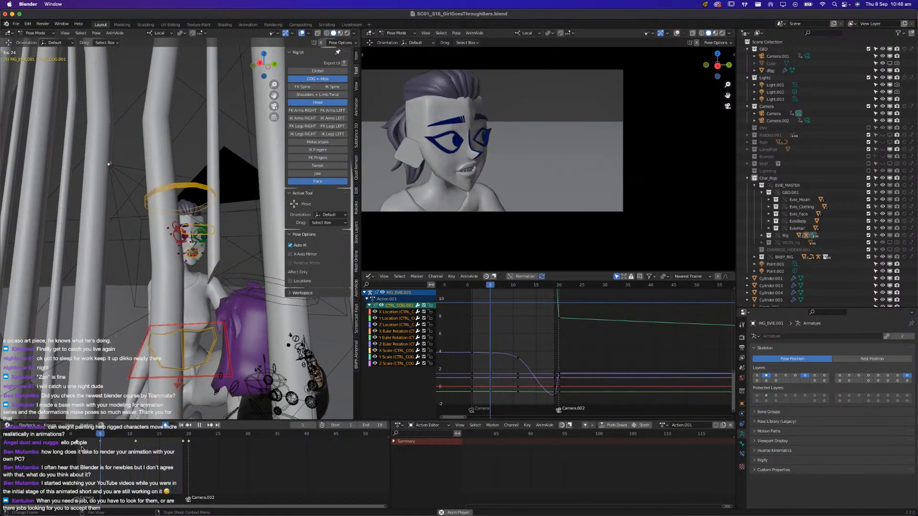
key("space")
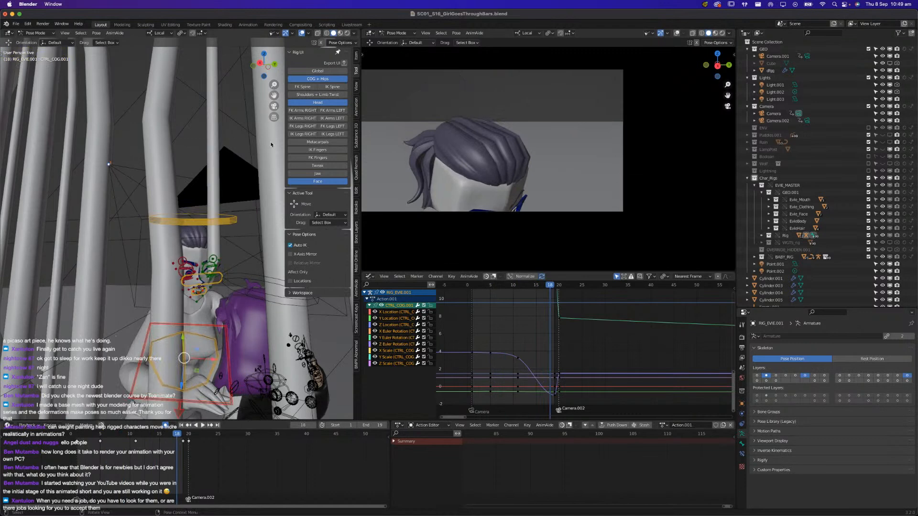
key("space")
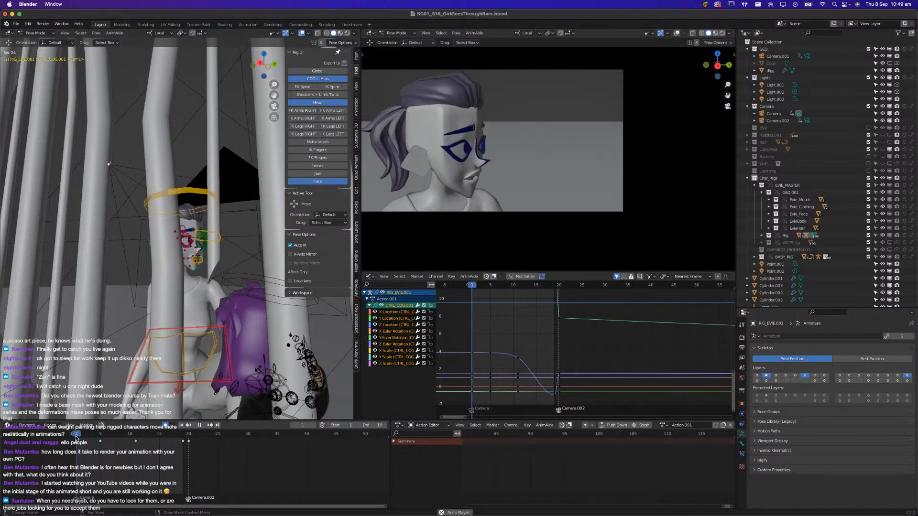
left_click(76, 435)
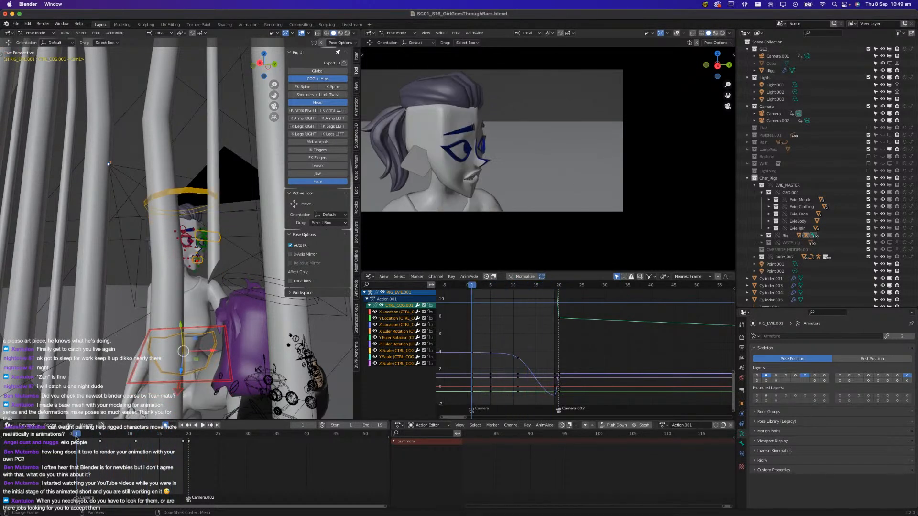
key("space")
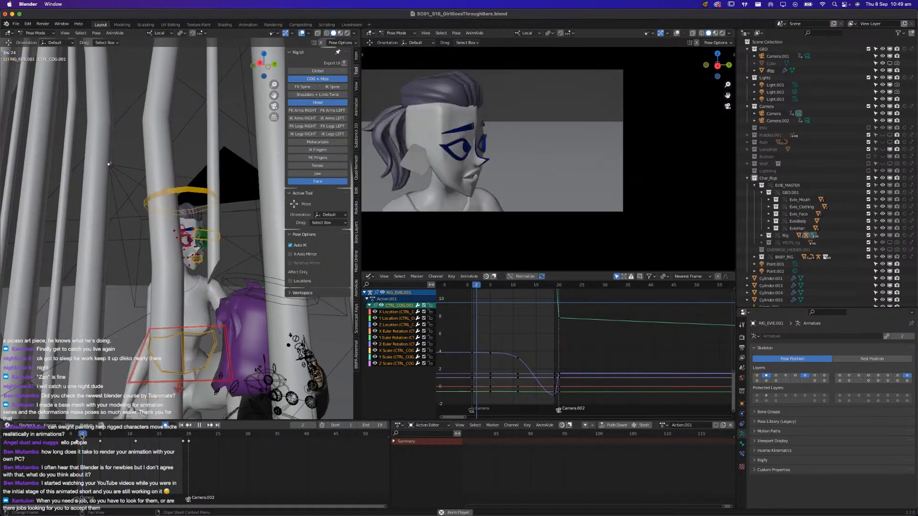
key("space")
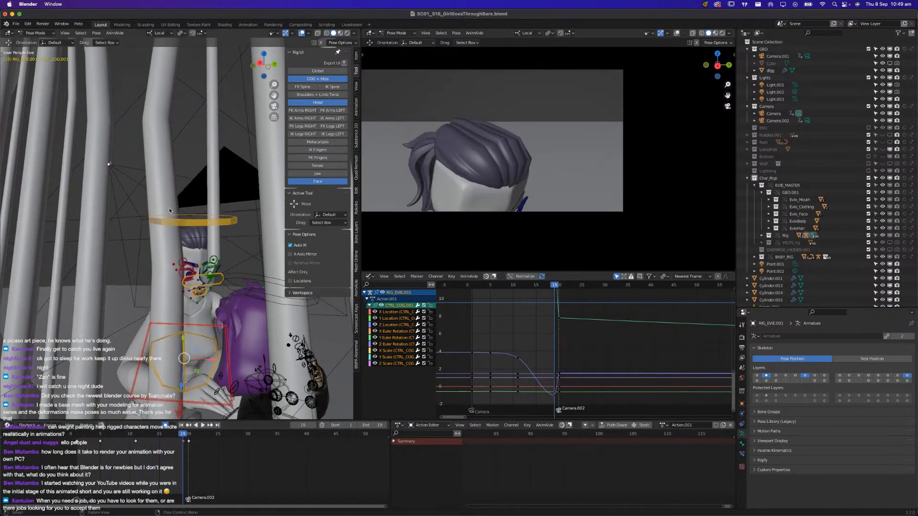
left_click(272, 34)
key("space")
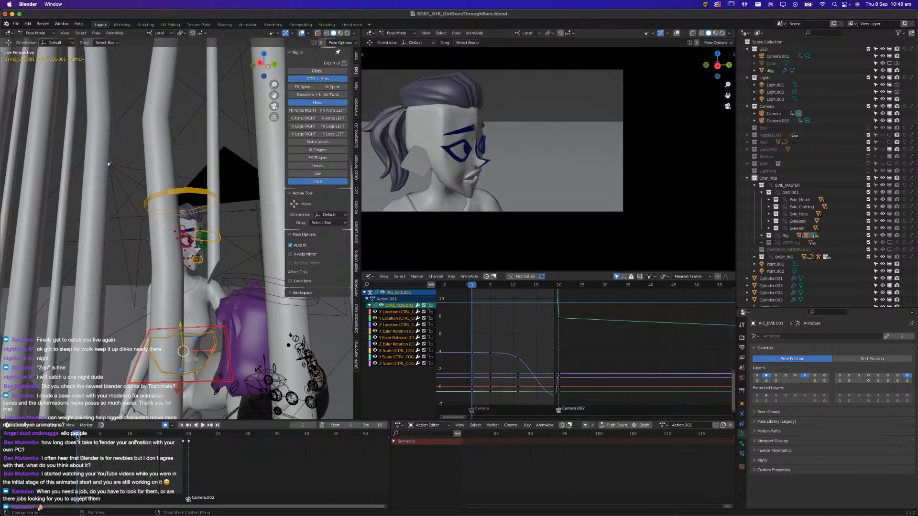
key("space")
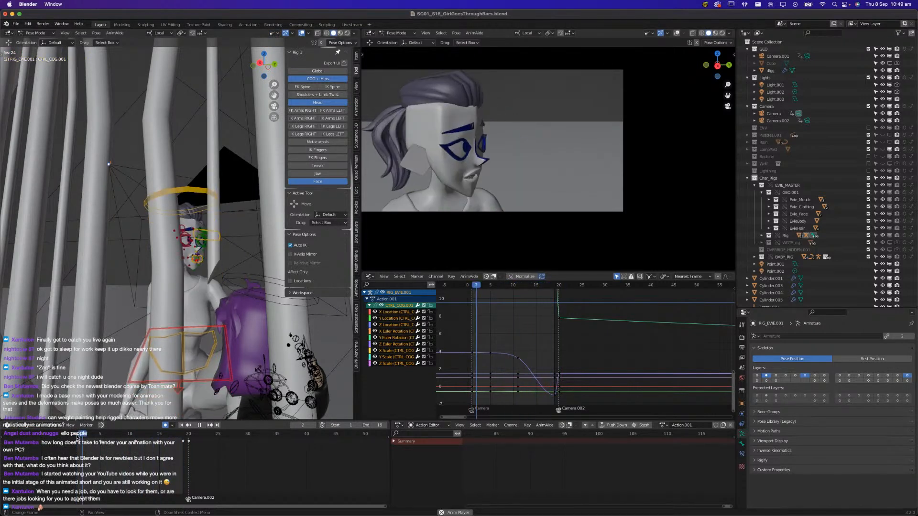
key("space")
At frame 7, raise Evie's right eyebrow with its main control, CTRL_Eyebrows.R.001
left_click_drag(78, 437, 117, 436)
scroll(184, 255, "up", 3)
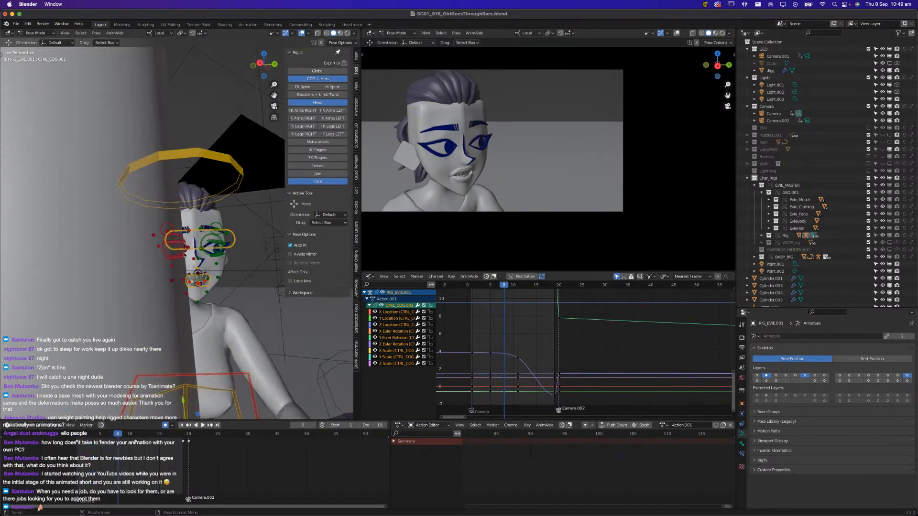
left_click(172, 229)
key("KP_Decimal")
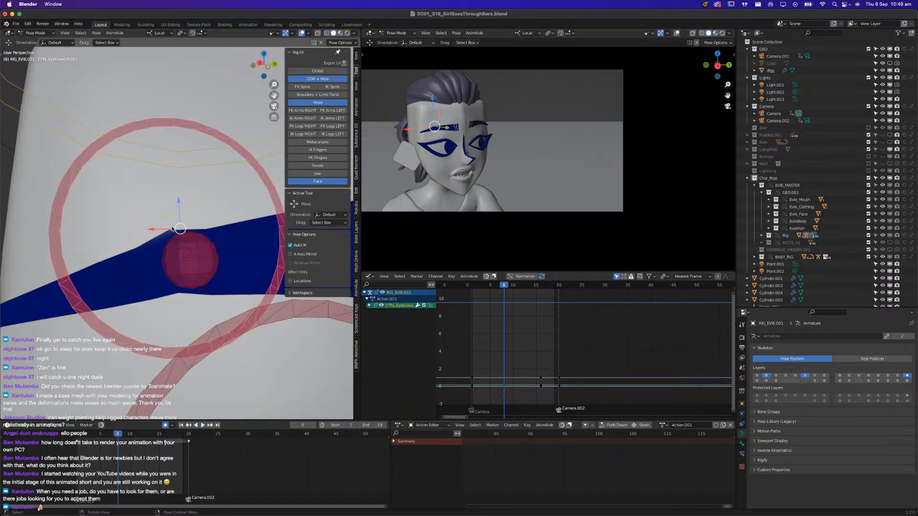
scroll(172, 229, "down", 8)
middle_click_drag(201, 240, 131, 297, "shift")
scroll(132, 296, "down", 4)
key("space")
left_click_drag(116, 436, 112, 437)
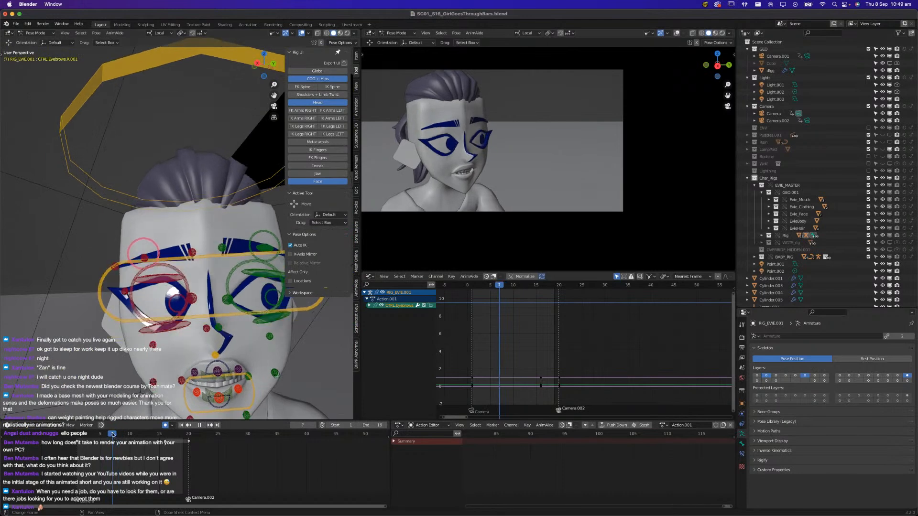
left_click_drag(143, 224, 143, 218)
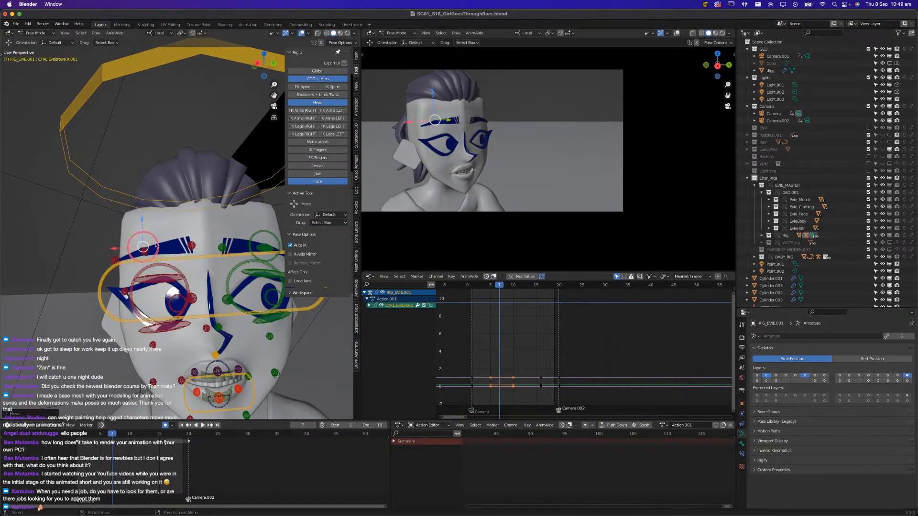
At frame 7, raise the inner controls of Evie's right and left eyebrows
left_click(144, 245)
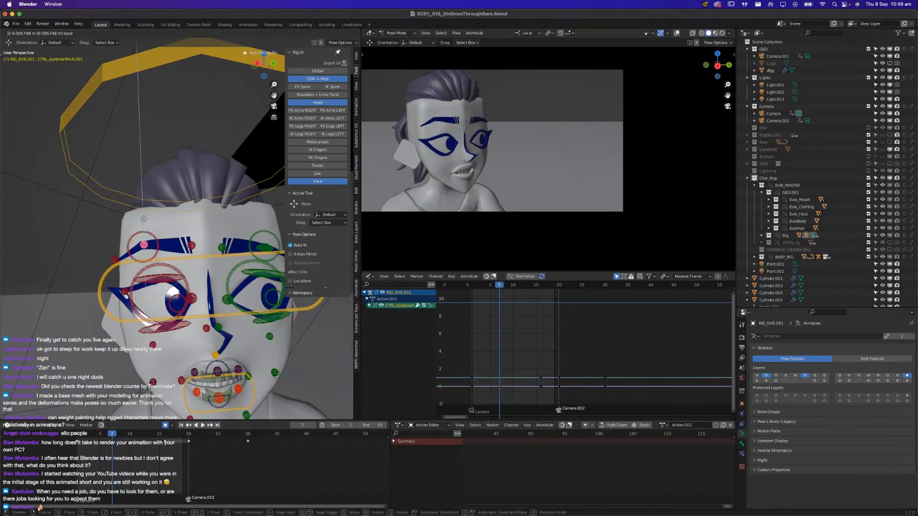
left_click(192, 245)
left_click_drag(183, 227, 233, 220)
left_click(221, 248)
middle_click_drag(233, 220, 192, 237, "shift")
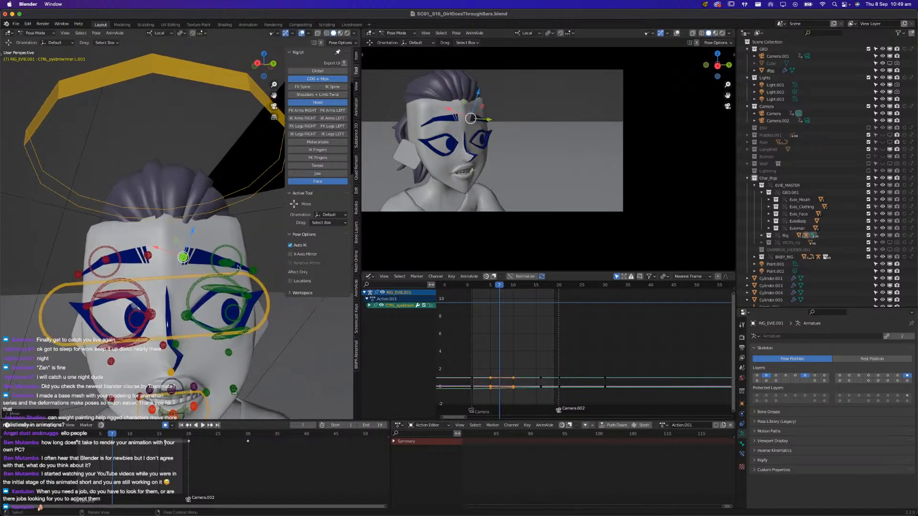
At frame 7, raise the middle control of Evie's left eyebrow and reposition the outer control of her right eyebrow
left_click(229, 264)
left_click_drag(230, 236, 229, 228)
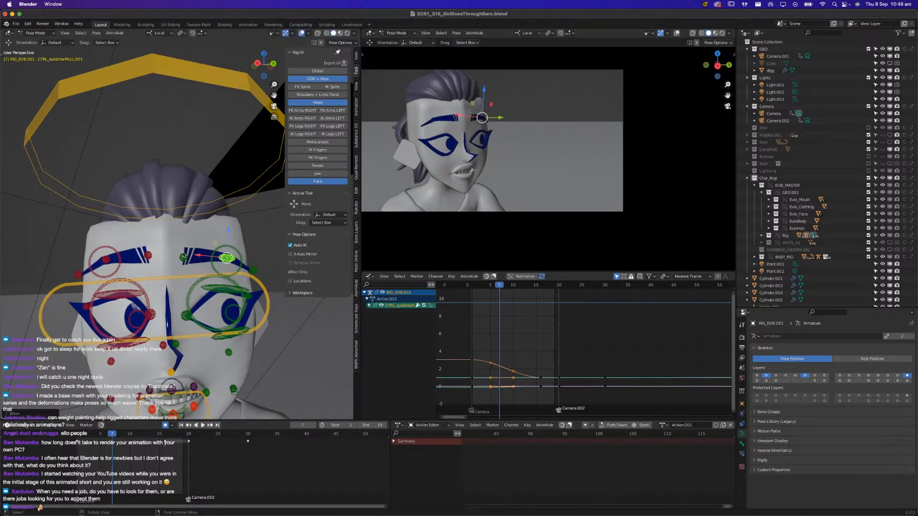
left_click(254, 273)
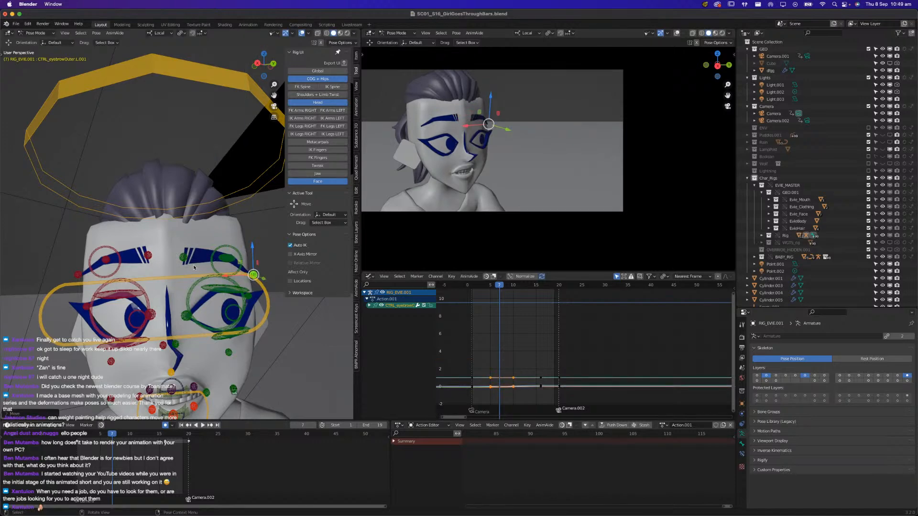
left_click(81, 276)
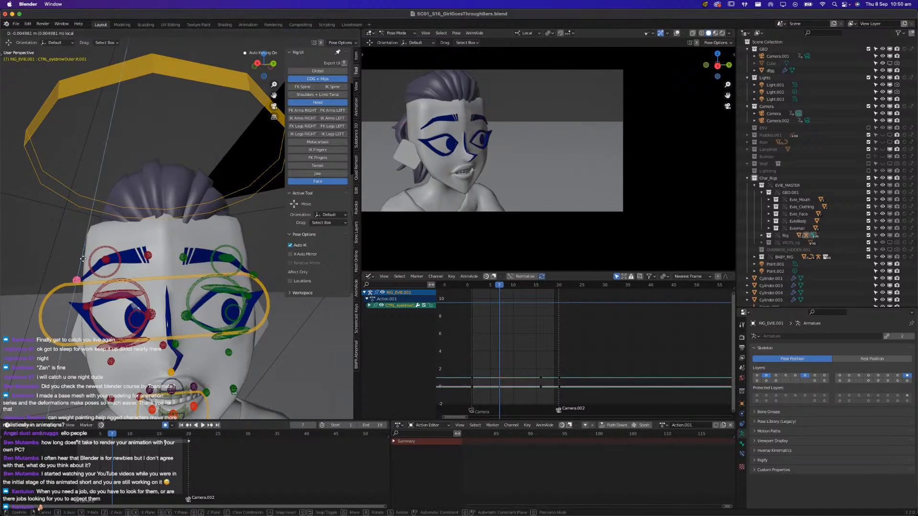
Copy the frame 7 pose of the inner, middle and outer controls of both eyebrows and paste it further along the head turn
left_click(105, 262, "shift")
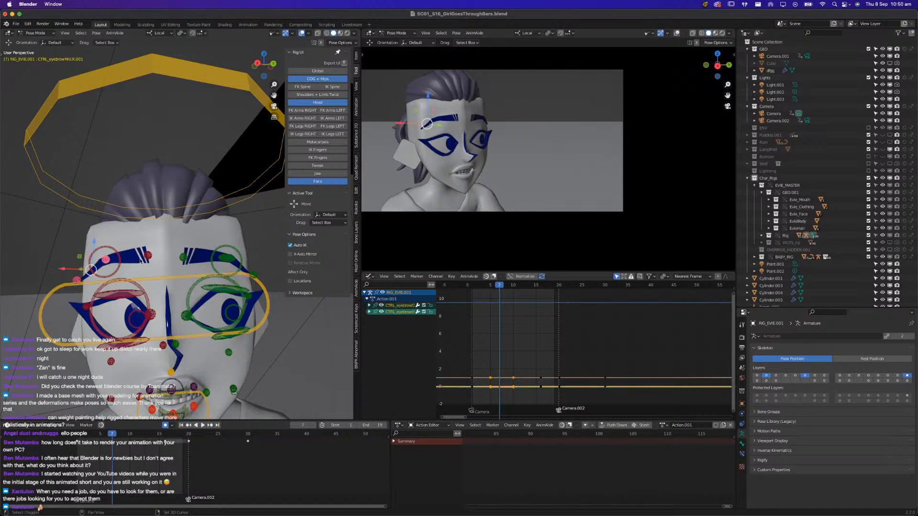
left_click(223, 259, "shift")
left_click(182, 259, "shift")
left_click(254, 274, "shift")
left_click(149, 255, "shift")
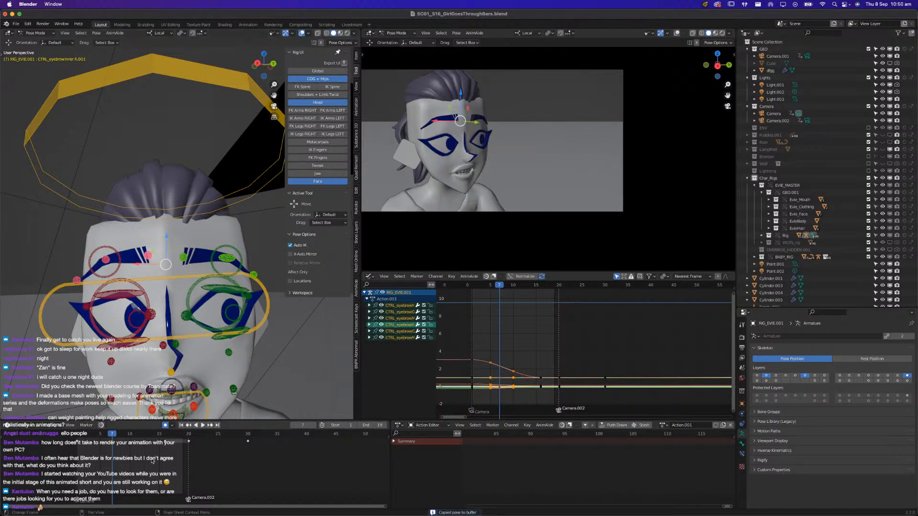
key("ctrl+v")
left_click(137, 437)
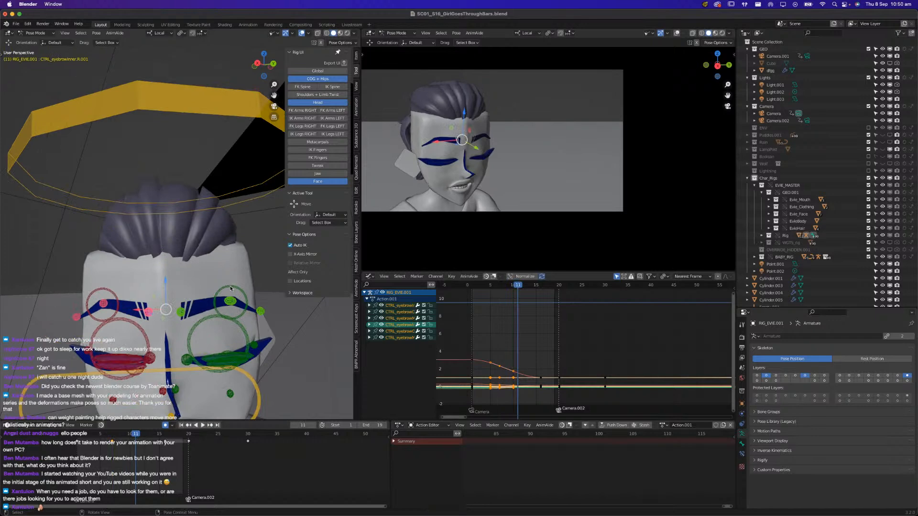
At frame 12, lower the main controls of both of Evie's eyebrows together and replay the shot
left_click(223, 284)
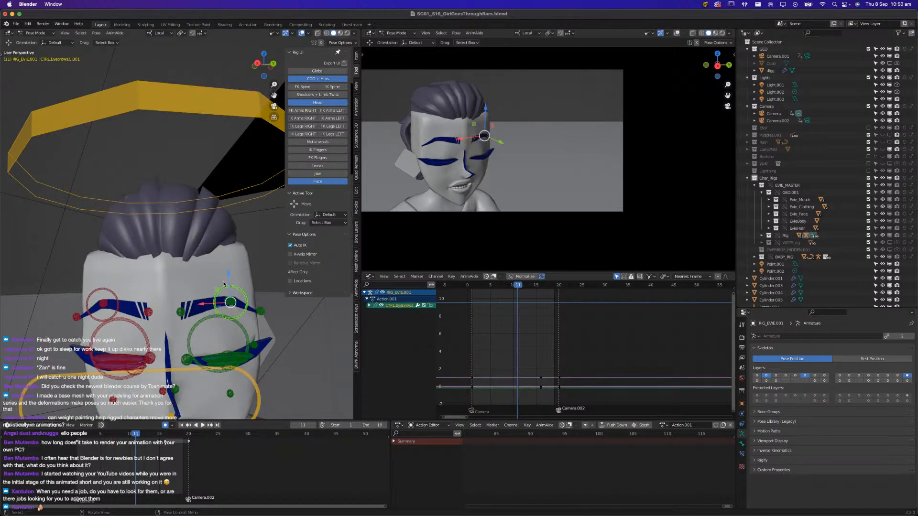
left_click(117, 313, "shift")
left_click(112, 436)
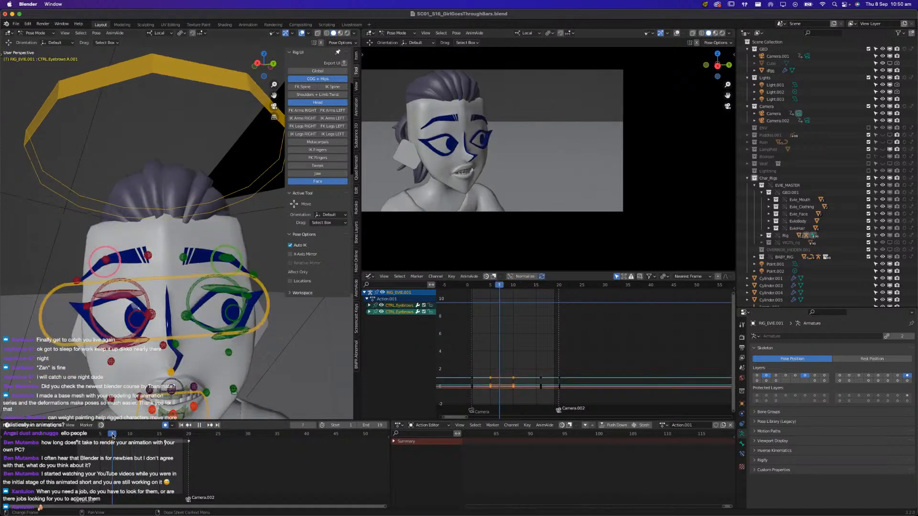
right_click(242, 314)
key("space")
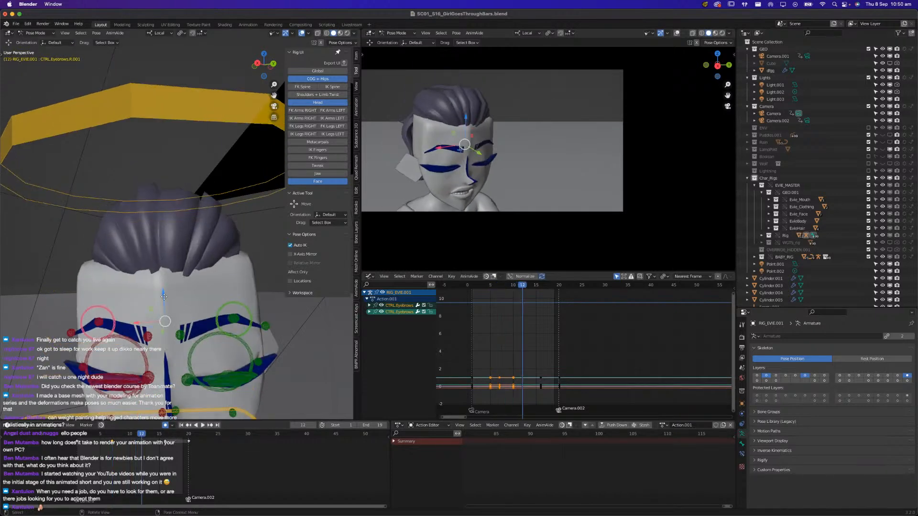
key("g")
left_click(164, 311)
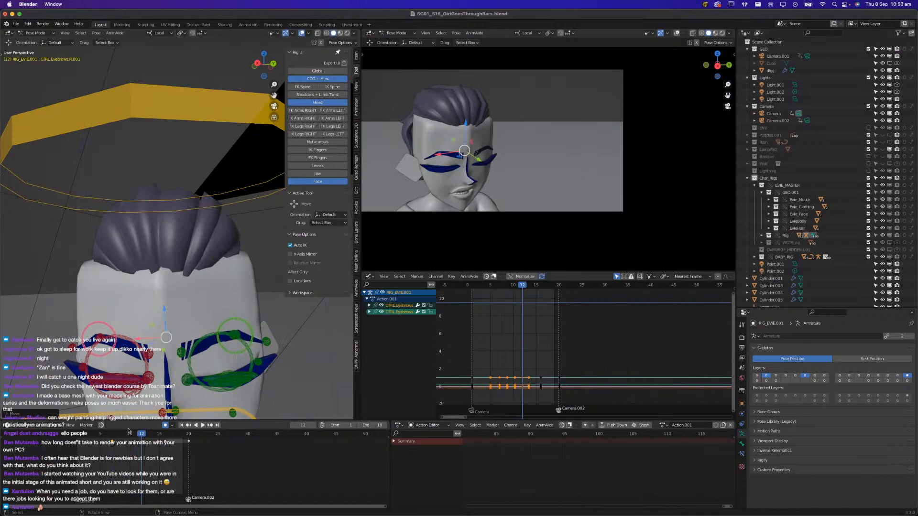
key("space")
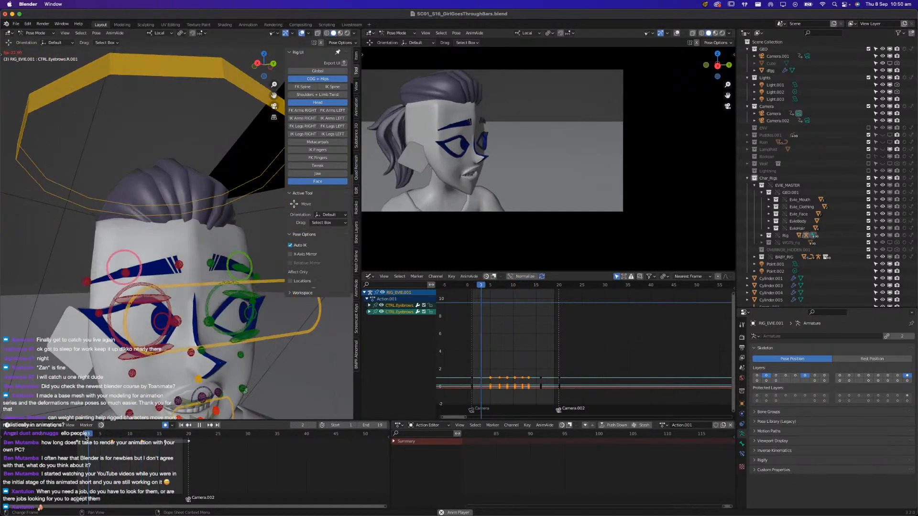
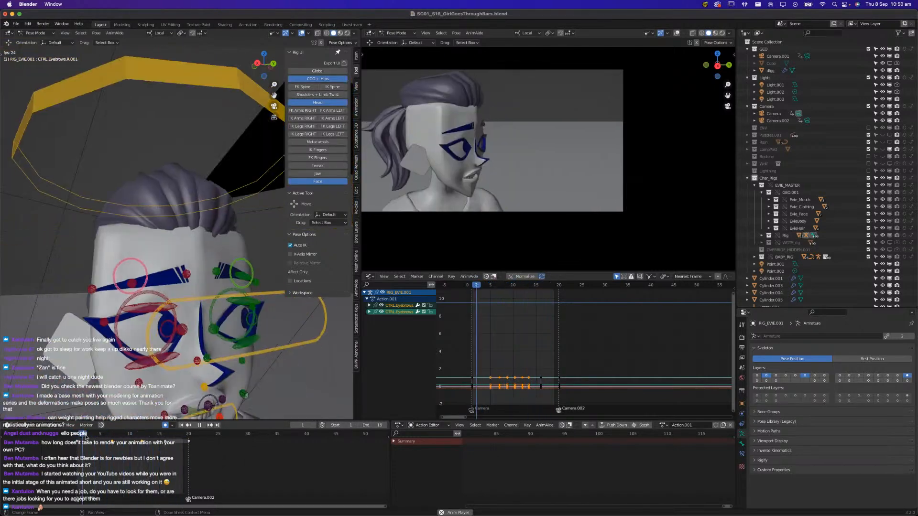
Stop the playback and save the shot file
key("space")
key("ctrl+s")
left_click_drag(86, 437, 82, 437)
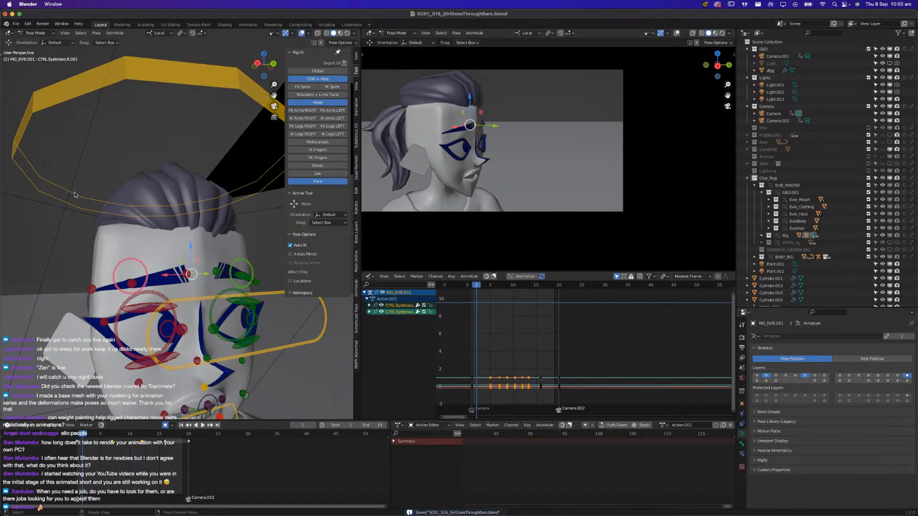
Try scaling Evie's head control along its local axes at frame 5 and replay the head turn
left_click(121, 343)
key("space")
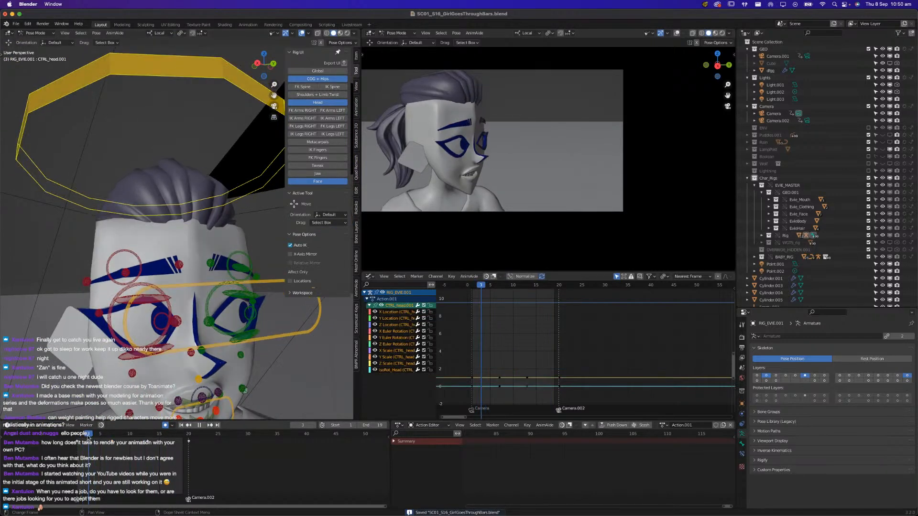
left_click_drag(105, 436, 100, 437)
key("space")
key("s")
key("x")
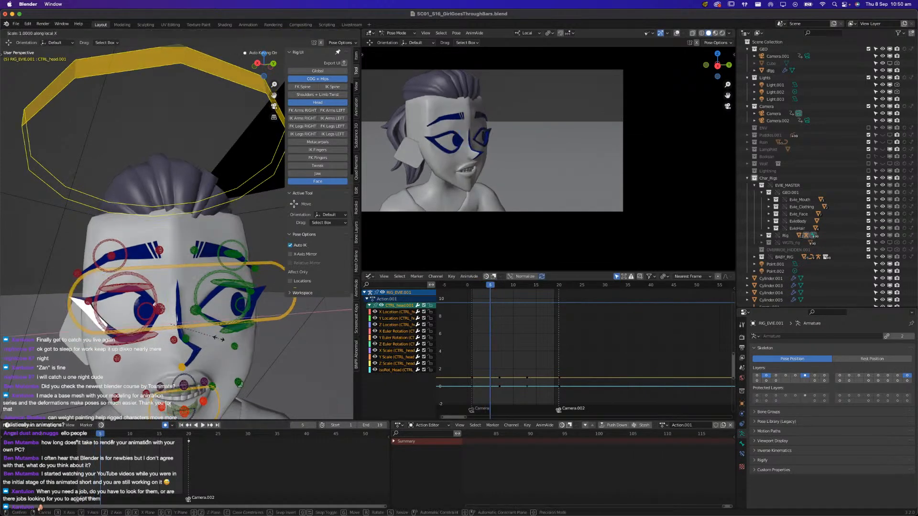
key("z")
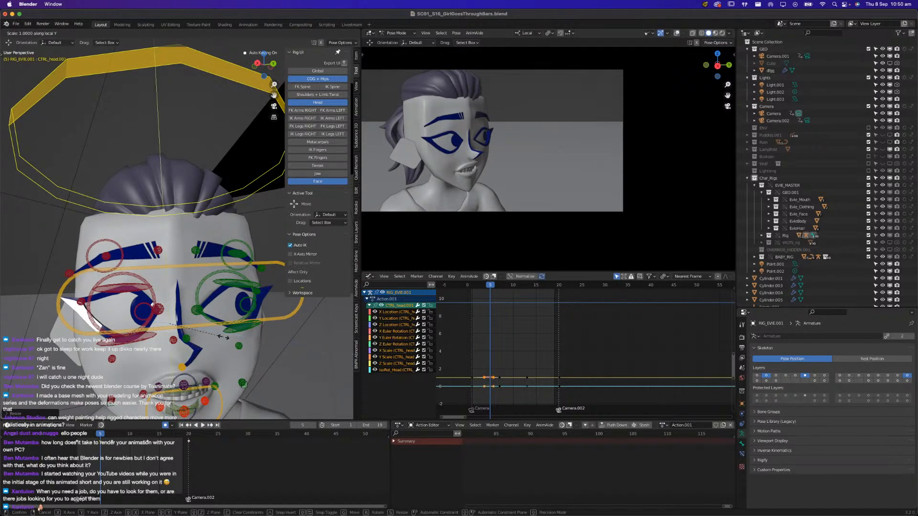
left_click(221, 342)
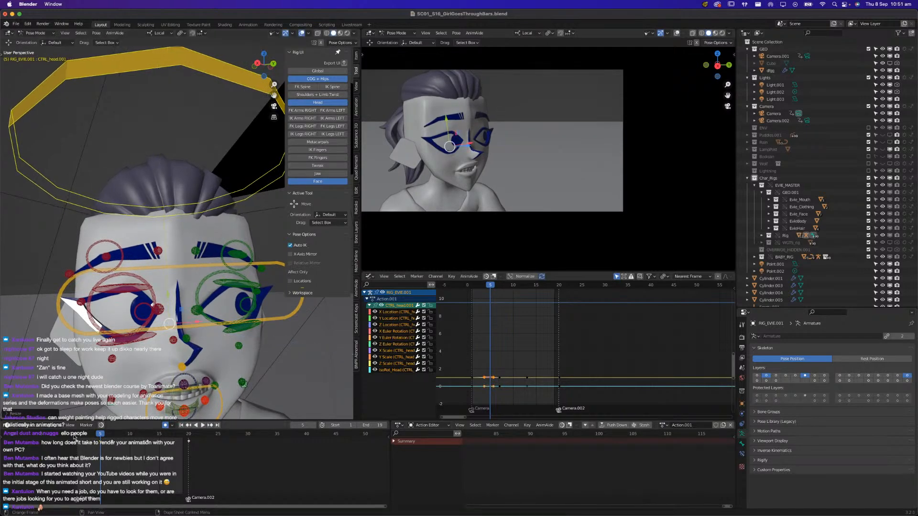
key("space")
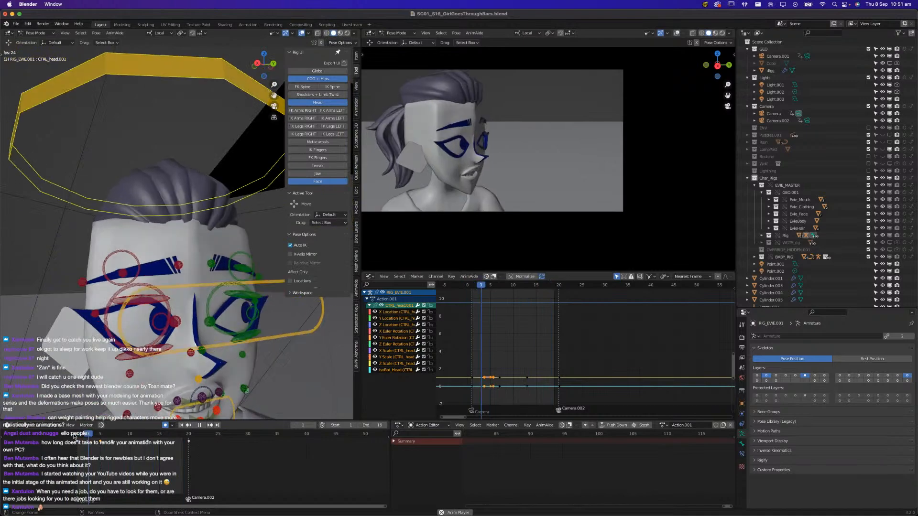
key("space")
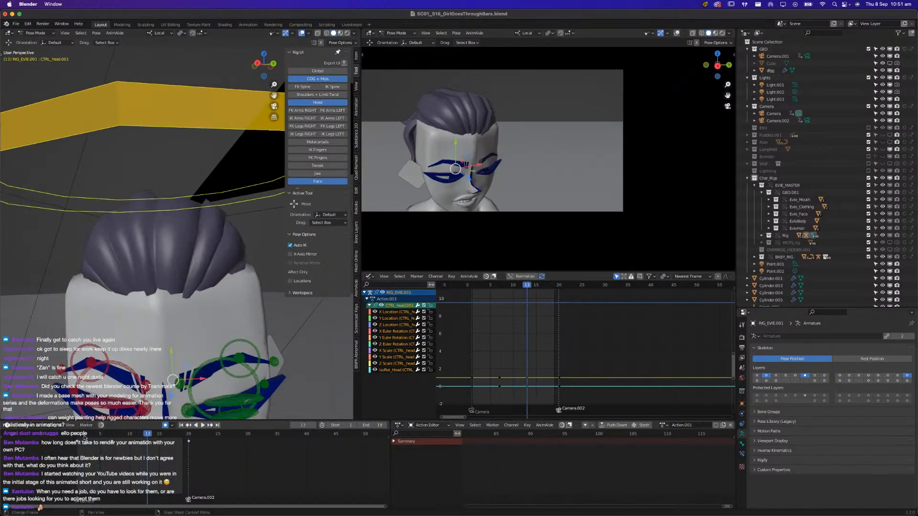
key("space")
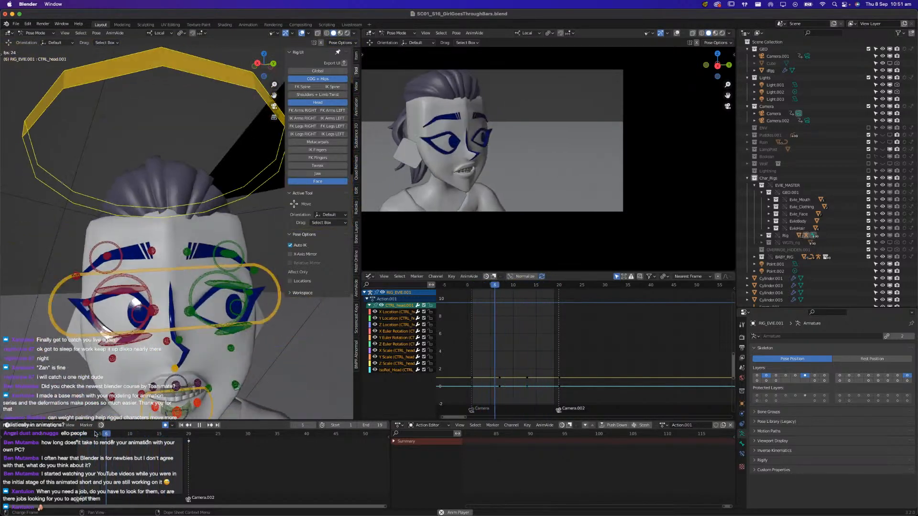
Show the deformation bones of Evie's rig, select the bones of her ponytail and save the file
key("space")
scroll(115, 304, "down", 3)
middle_click_drag(113, 304, 278, 276)
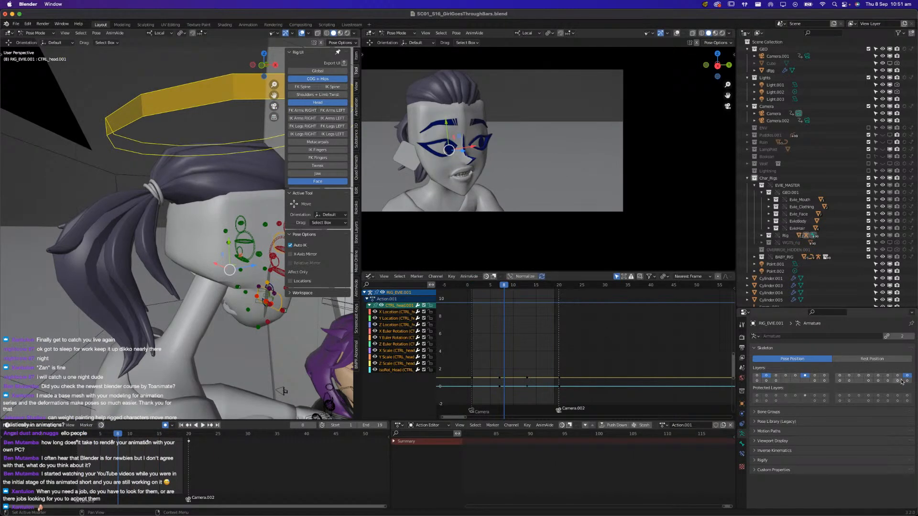
left_click(908, 381)
left_click(129, 218)
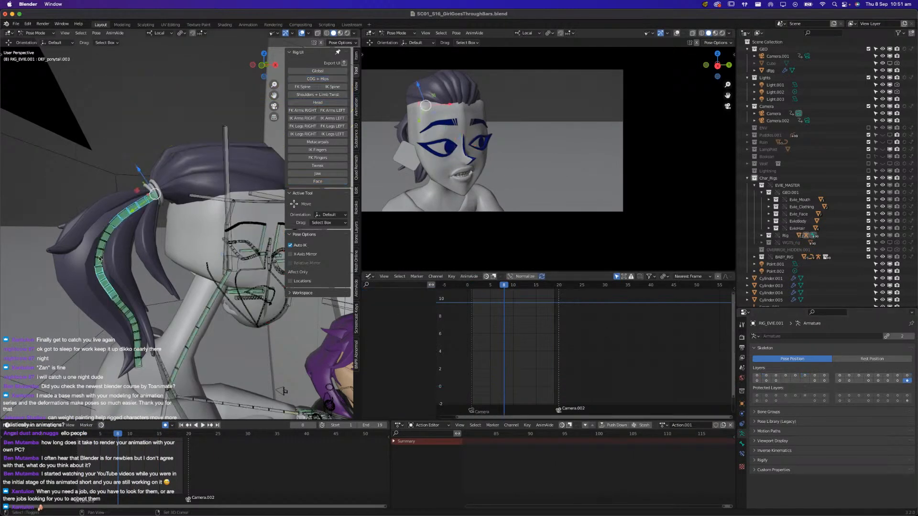
left_click(132, 324, "shift")
key("super+s")
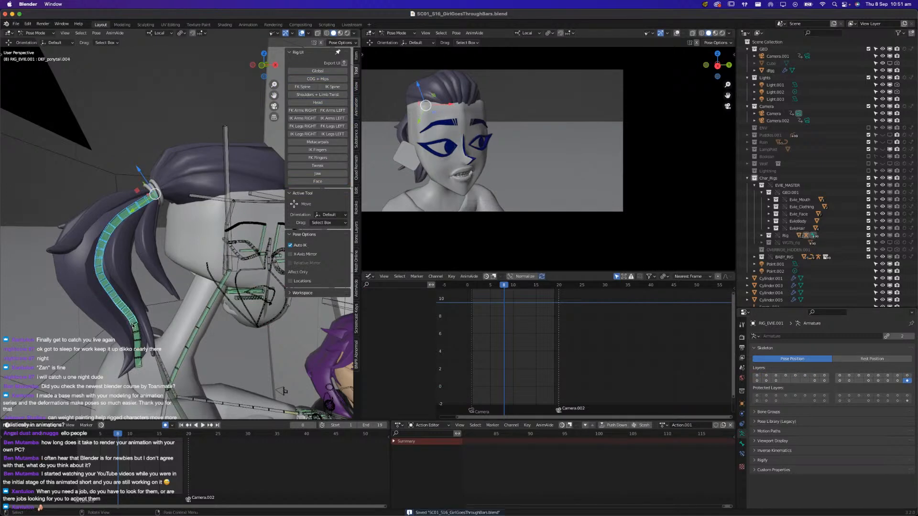
left_click(137, 353, "shift")
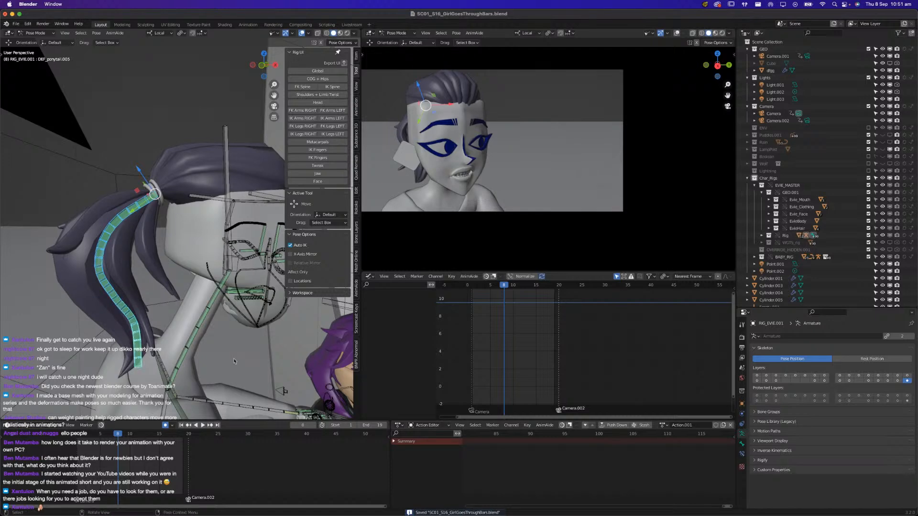
Try the Spring Bones simulation in animation mode on Evie's ponytail bones
left_click(742, 444)
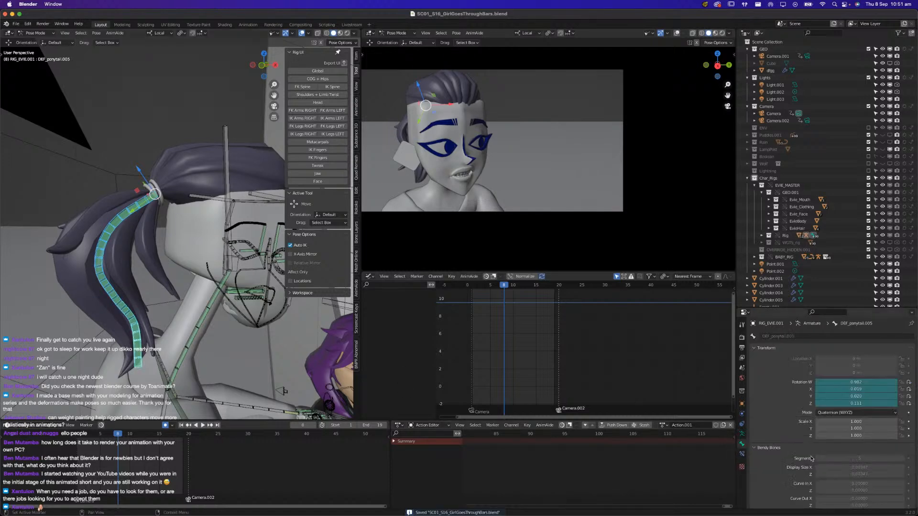
key("super+s")
scroll(804, 468, "down", 6)
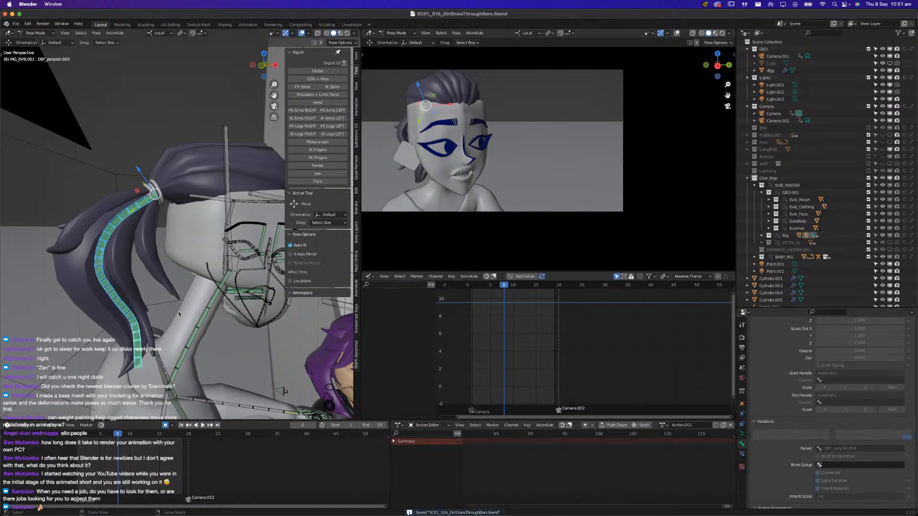
scroll(832, 431, "down", 8)
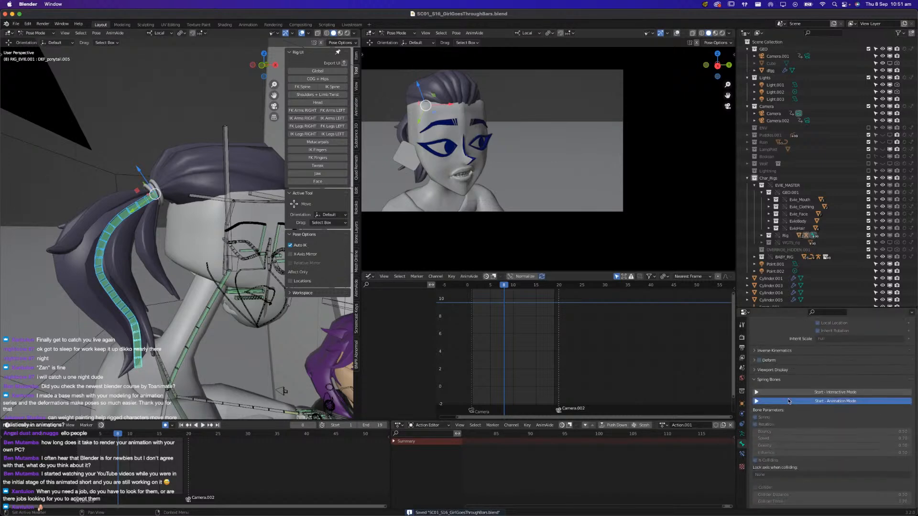
left_click(836, 392)
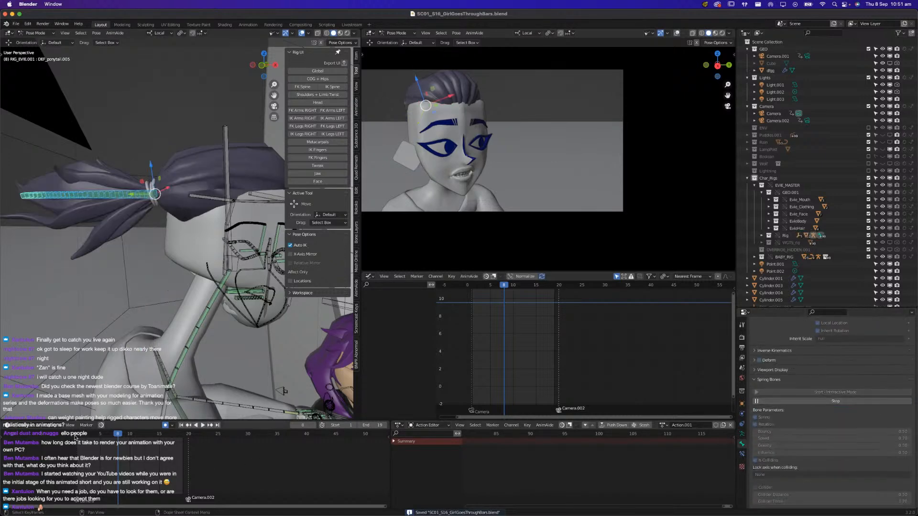
Play the shot with the simulated ponytail, including from frame 1, and stop the Spring Bones simulation
key("space")
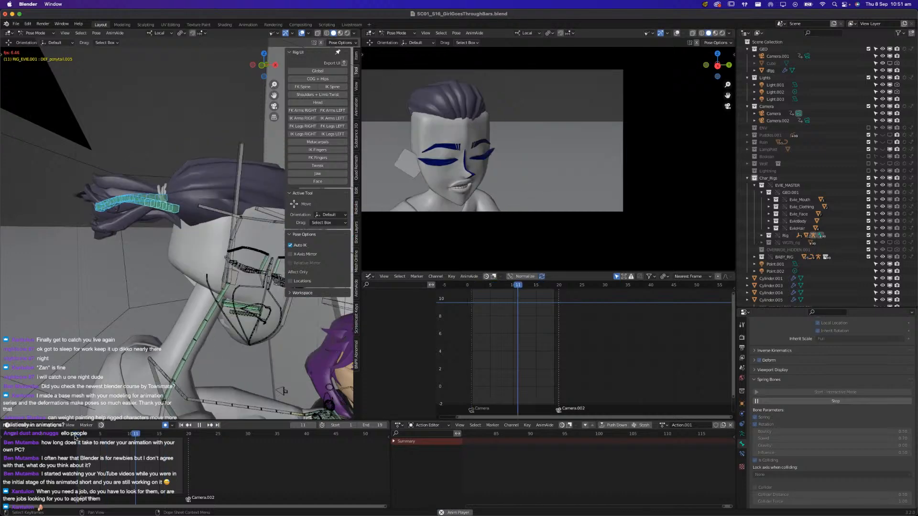
key("space")
left_click(73, 435)
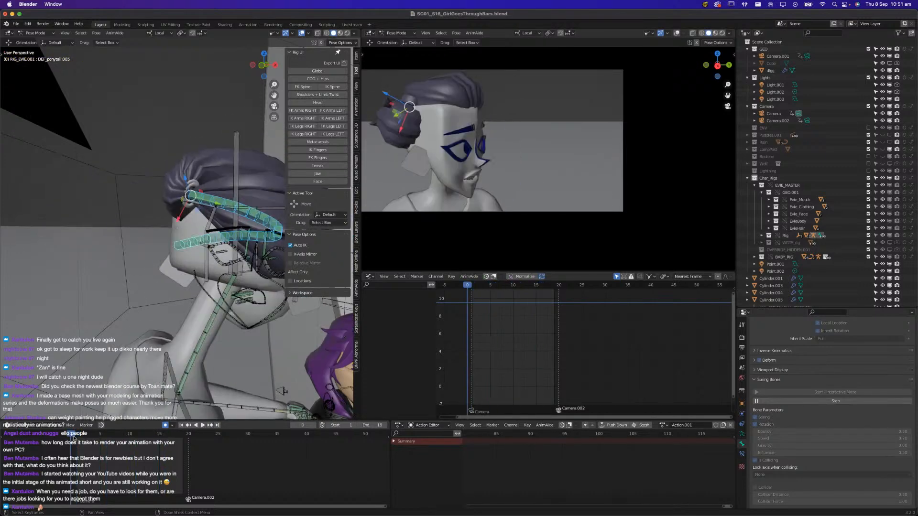
left_click(76, 436)
middle_click_drag(127, 347, 120, 331)
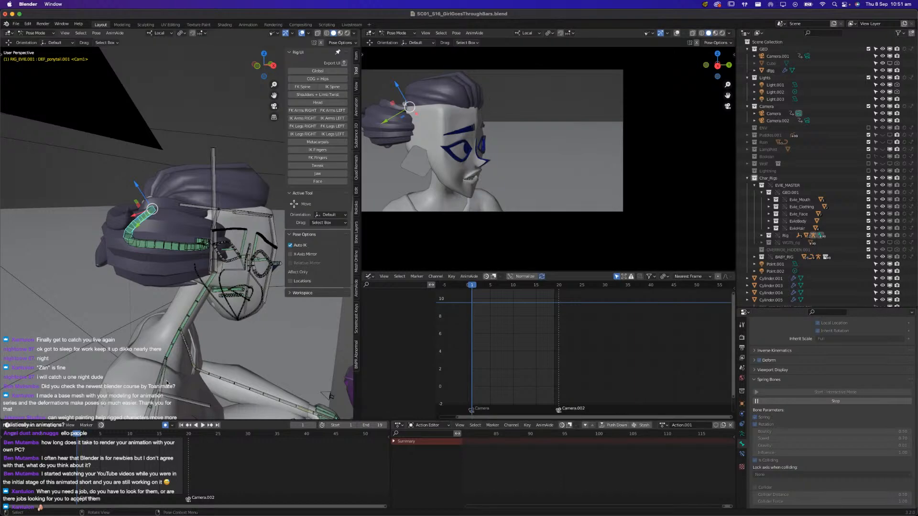
key("space")
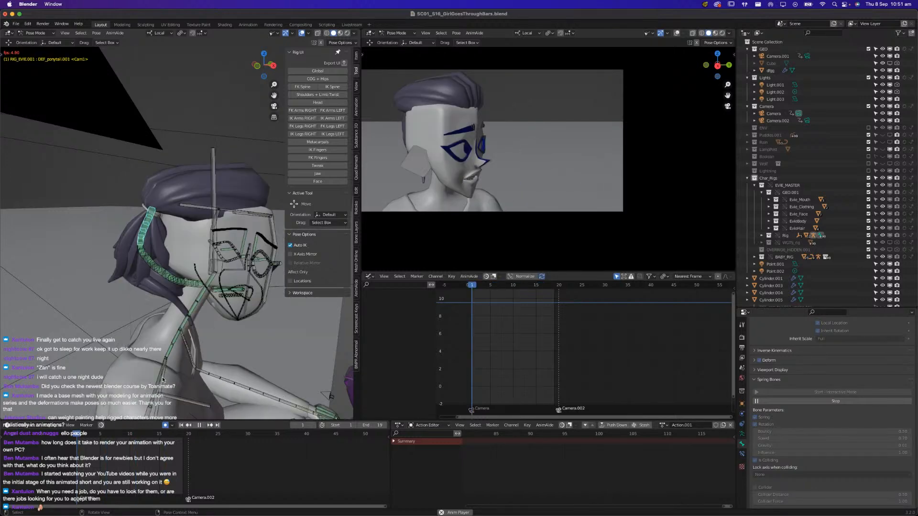
key("space")
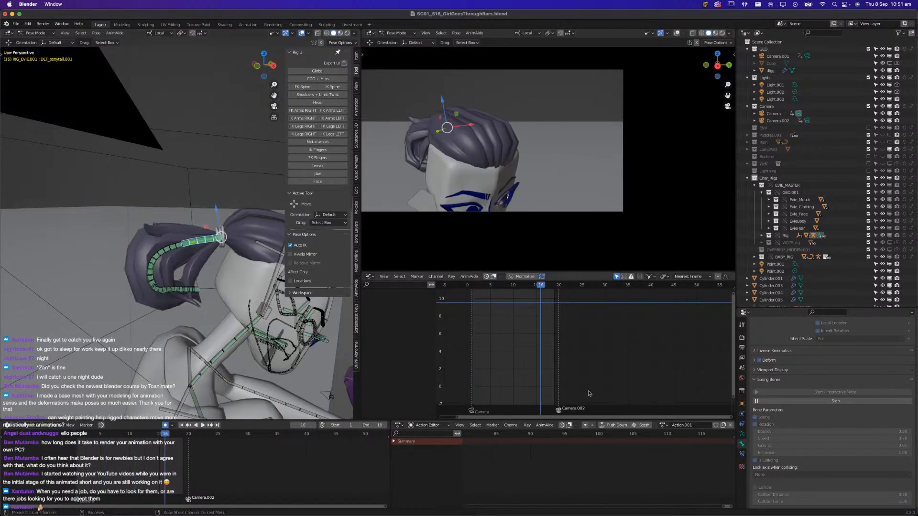
left_click(822, 404)
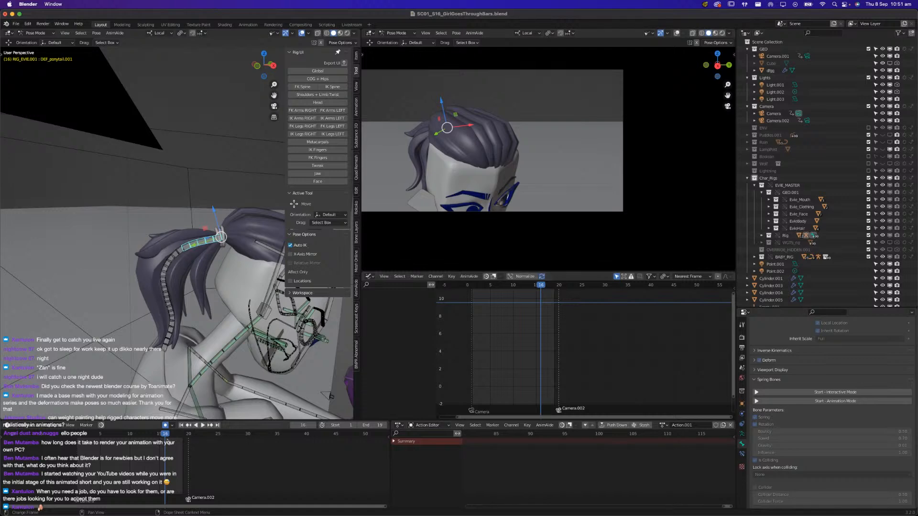
Replay and scrub the head turn to examine how the unsimulated ponytail follows the head
key("space")
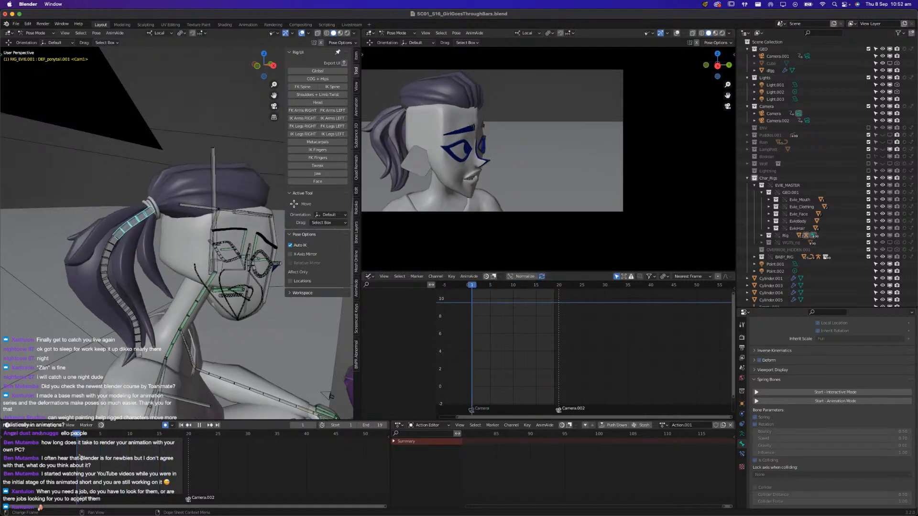
key("space")
left_click(134, 224)
middle_click_drag(176, 302, 147, 291)
middle_click_drag(80, 230, 144, 299)
key("space")
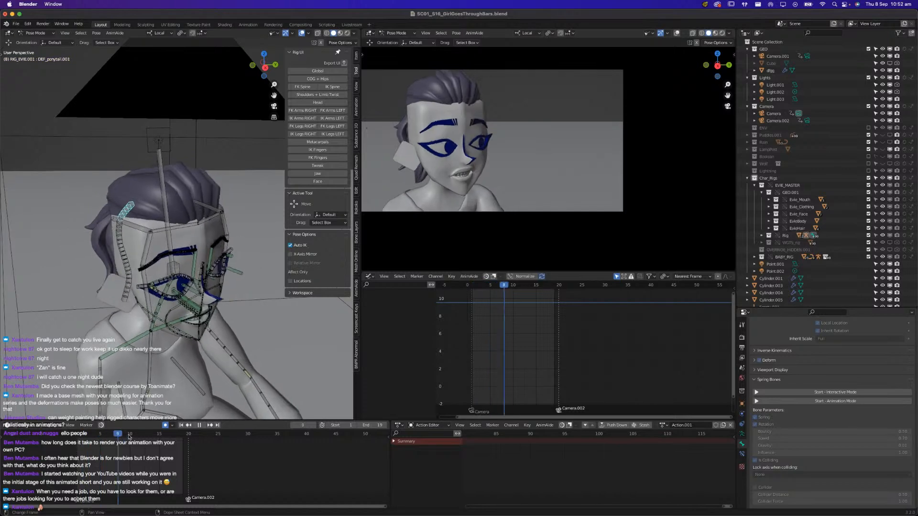
left_click_drag(83, 450, 75, 452)
key("space")
Select the chain of ponytail bones at frame 1, insert a keyframe for them and save the file
left_click(82, 250)
left_click(103, 221, "shift")
left_click(94, 272, "shift")
left_click(102, 302, "shift")
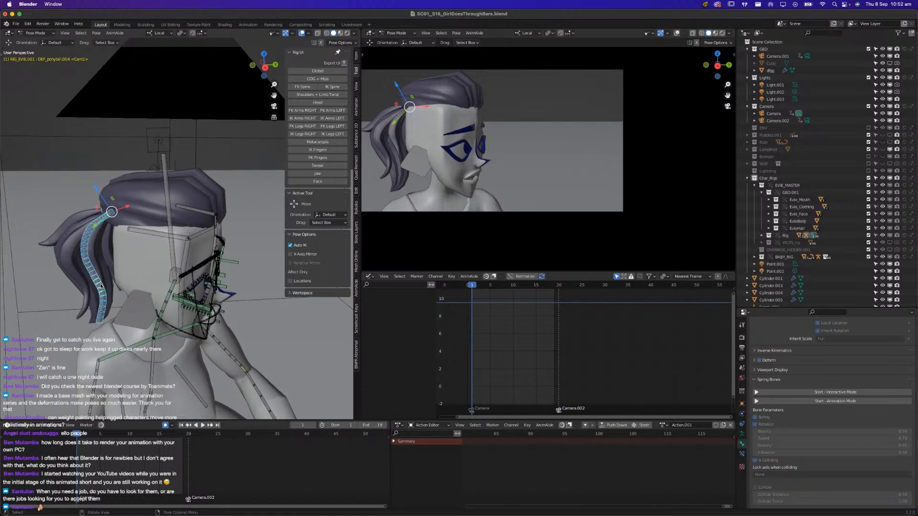
key("k")
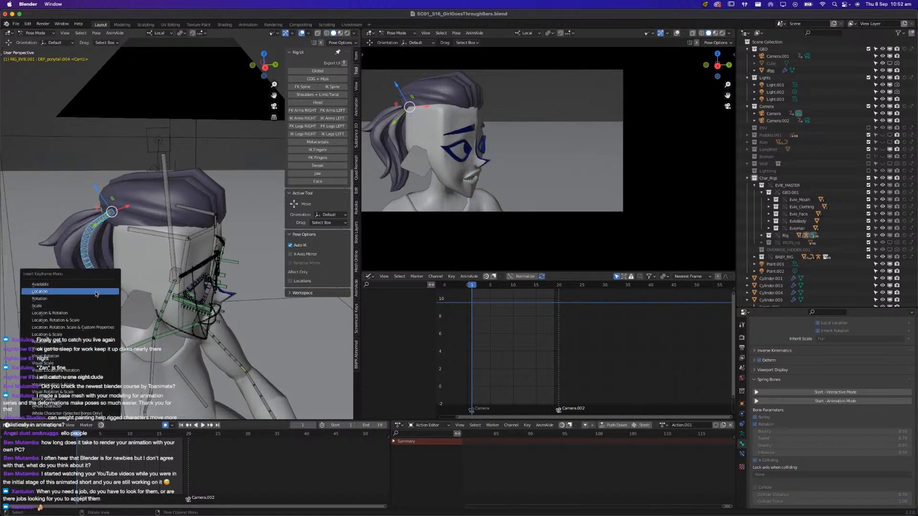
left_click(101, 285)
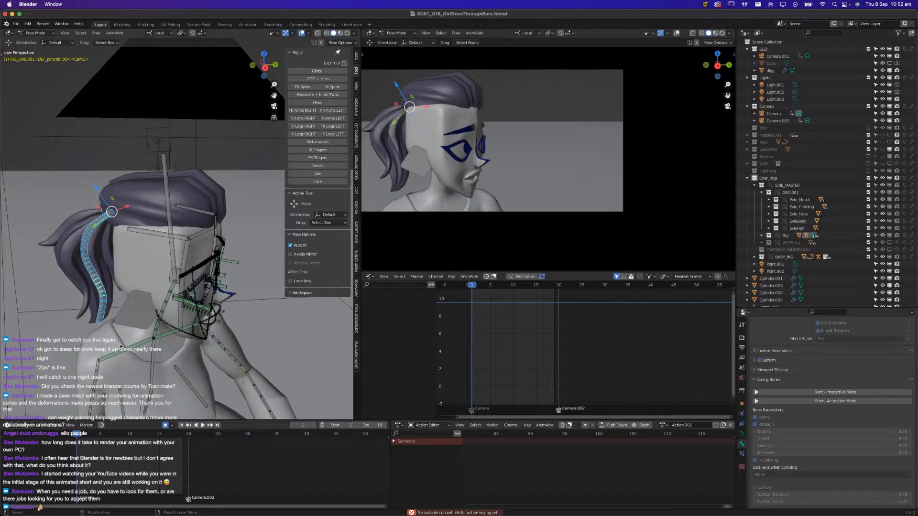
key("k")
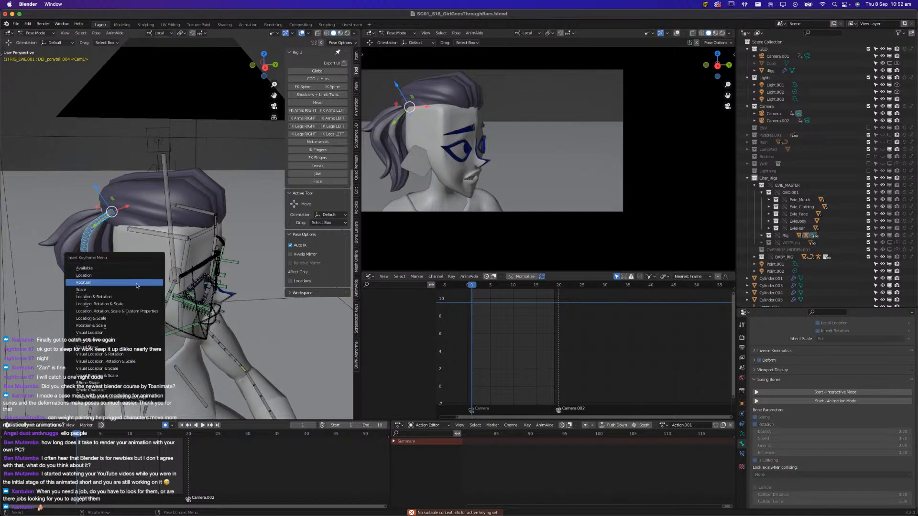
left_click(121, 318)
key("super+s")
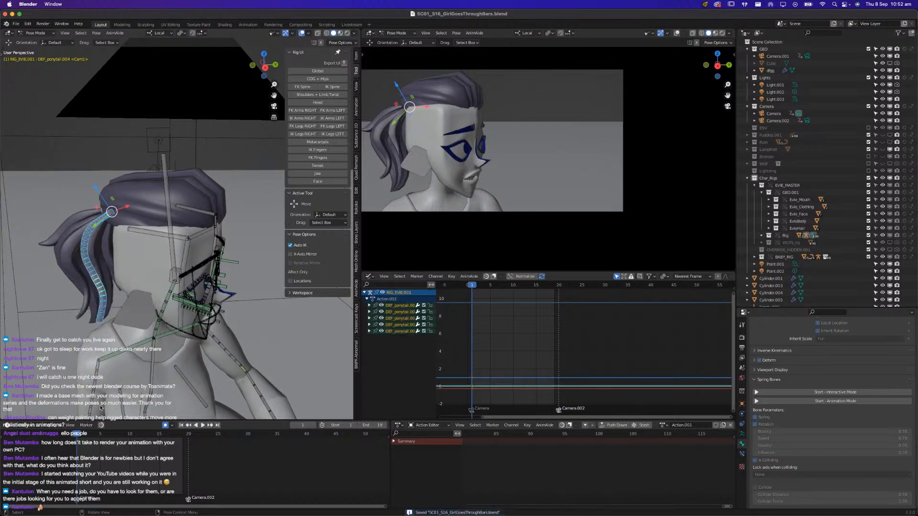
At frame 7, rotate the upper part of Evie's ponytail at bone DEF_ponytail.002
key("space")
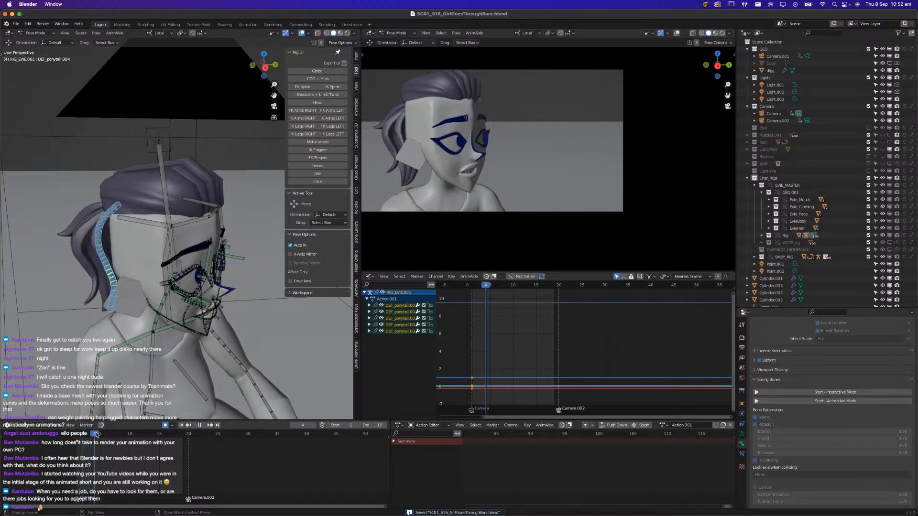
key("space")
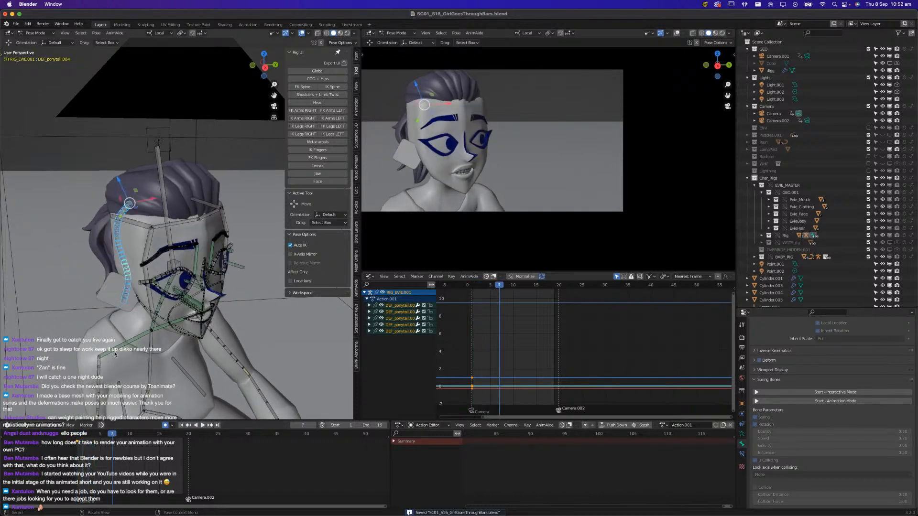
left_click(118, 241)
key("r")
left_click(131, 261)
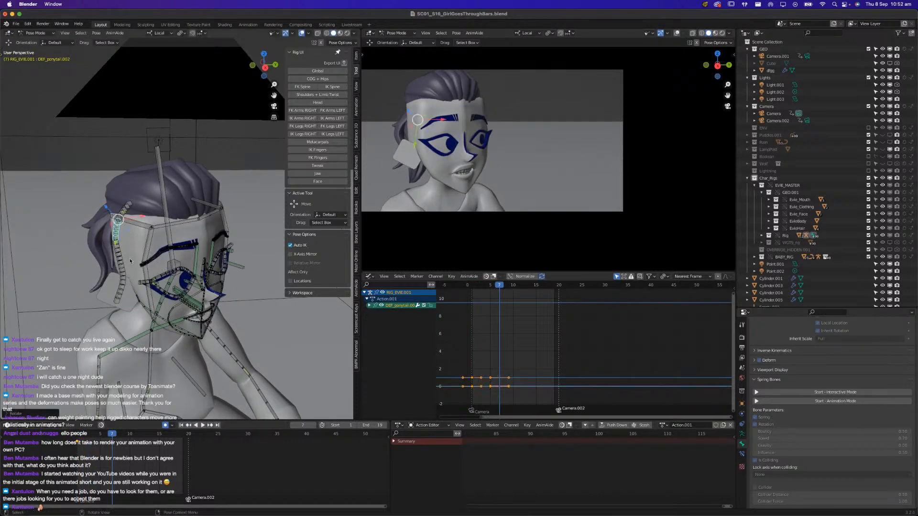
middle_click_drag(125, 262, 133, 251)
left_click(134, 251)
key("r")
left_click(135, 254)
At frame 7, rotate the middle and lower bones of Evie's ponytail, DEF_ponytail.003 to DEF_ponytail.005, to curve the tail
mouse_move(131, 254)
middle_mouse_down()
mouse_move(178, 252)
mouse_move(145, 278)
mouse_move(143, 268)
middle_mouse_up()
left_click(111, 262)
key("r")
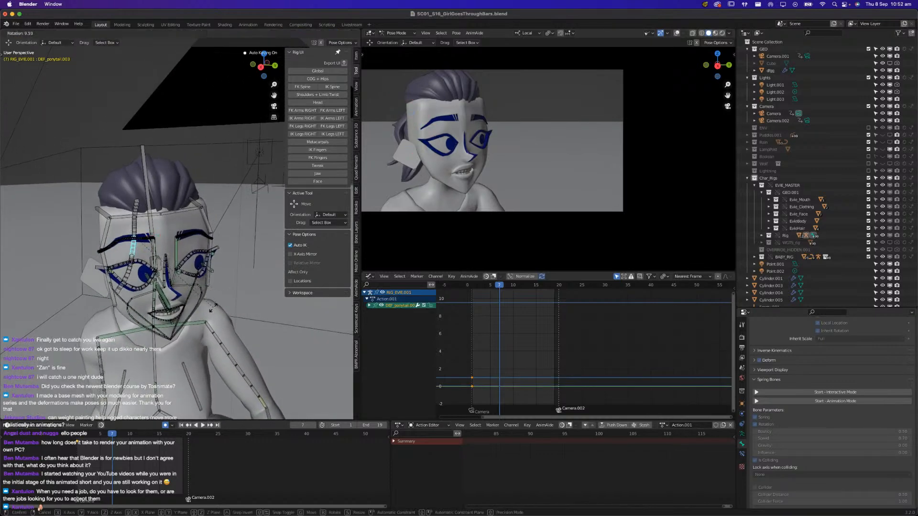
left_click(212, 310)
left_click(127, 279)
key("r")
left_click(223, 253)
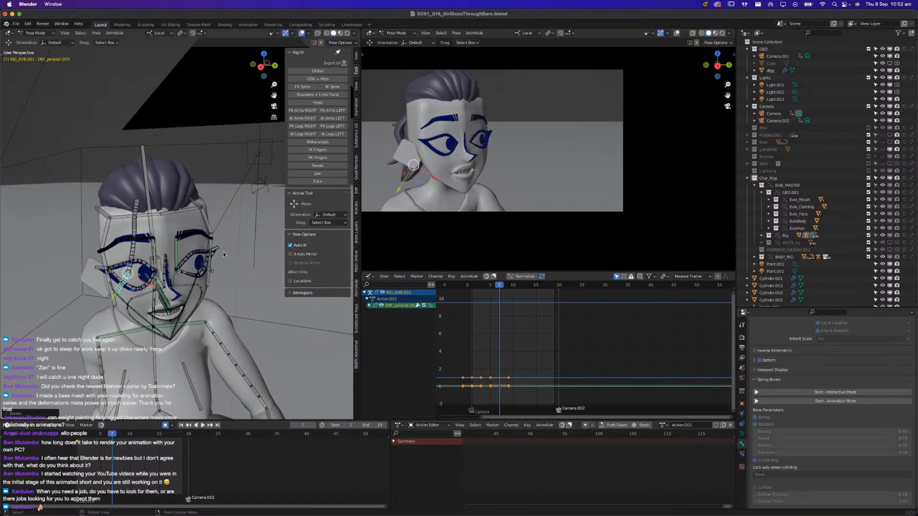
left_click(131, 256)
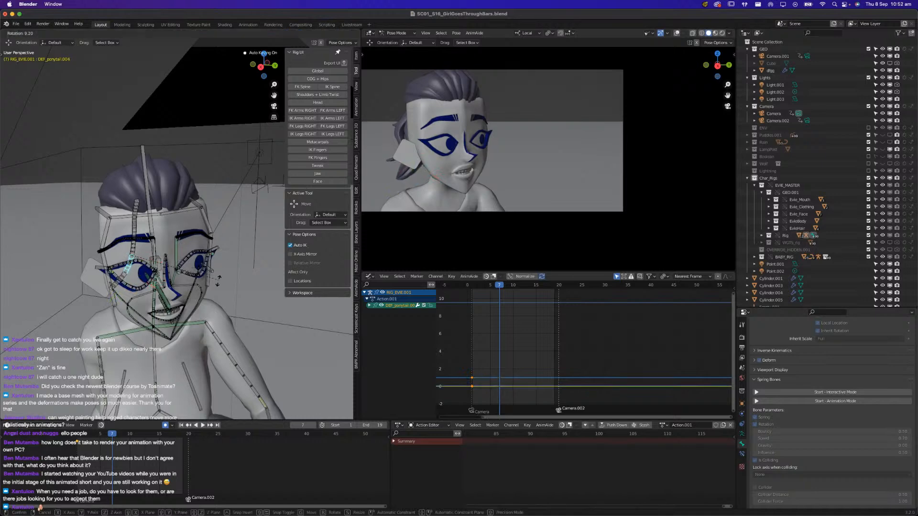
Rotate the ponytail's base bone DEF_ponytail.001 at frame 7 and play the shot
left_click(140, 206)
key("r")
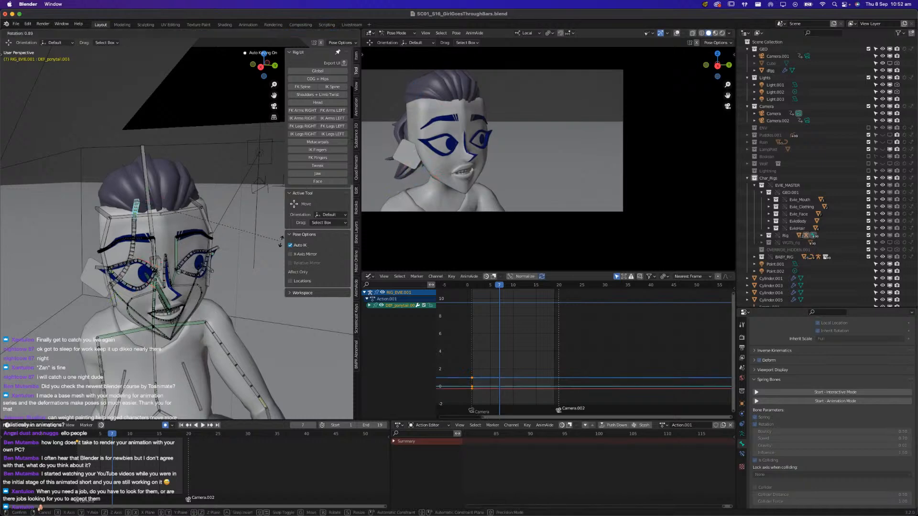
left_click(222, 398)
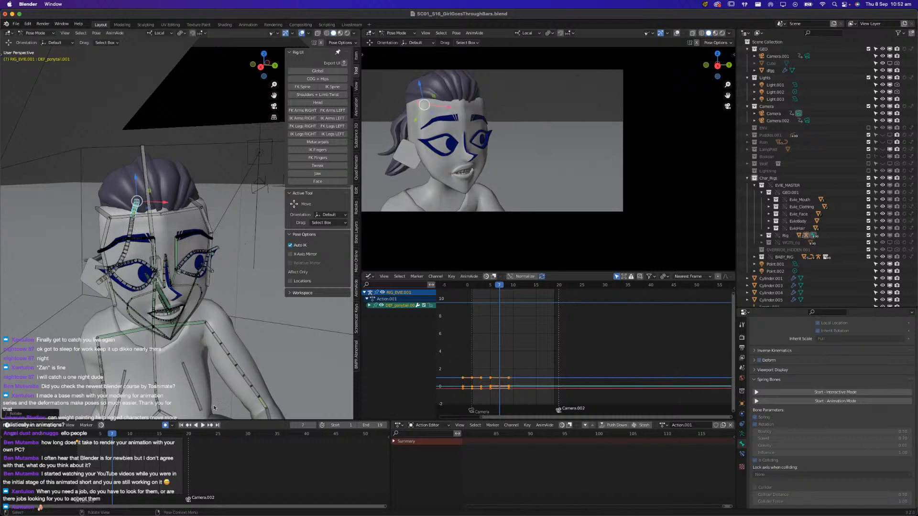
key("space")
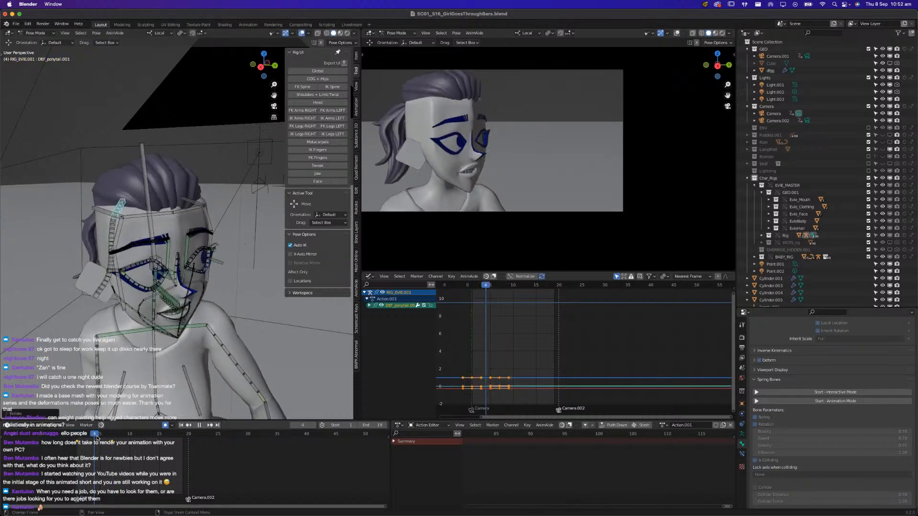
At frame 11, rotate the ponytail's upper and middle bones so the hair swings across behind Evie's head
left_click_drag(120, 436, 136, 436)
middle_click_drag(97, 306, 182, 340)
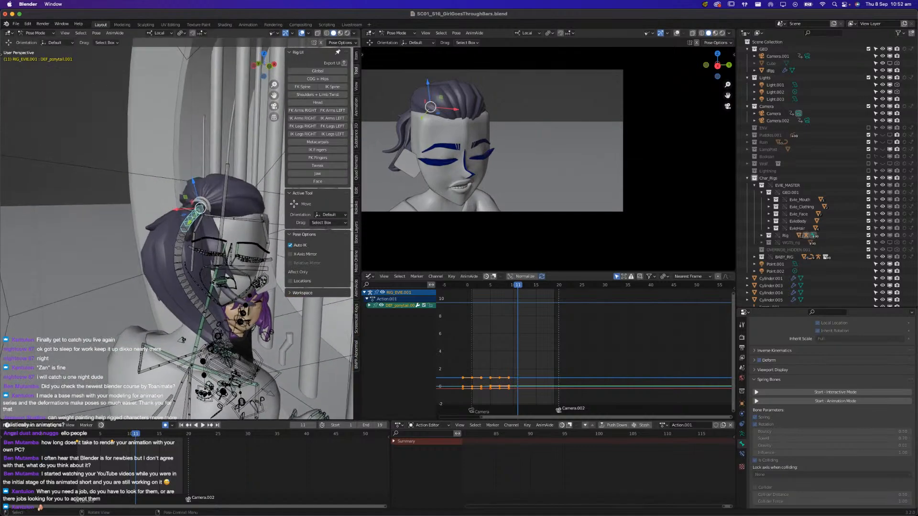
left_click(176, 259)
middle_click_drag(177, 259, 280, 271)
key("r")
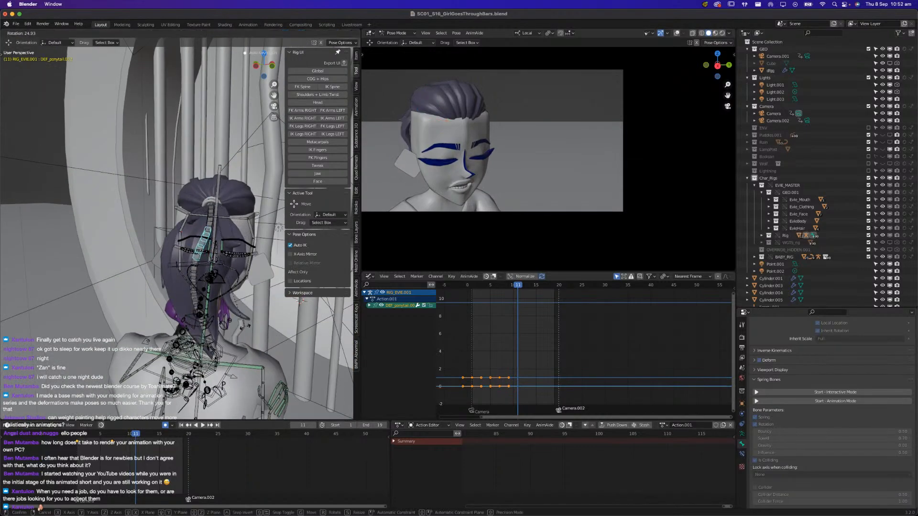
left_click(239, 322)
middle_click_drag(239, 322, 227, 286)
left_click(205, 286)
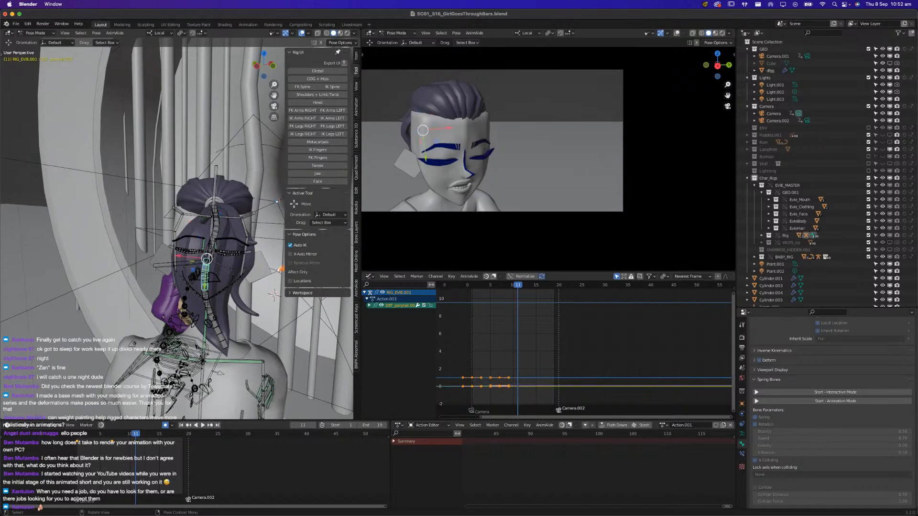
key("r")
left_click(212, 310)
Rotate the two lowest ponytail bones at frame 11 to curl the tip sideways, and play back the swing
left_click(195, 302)
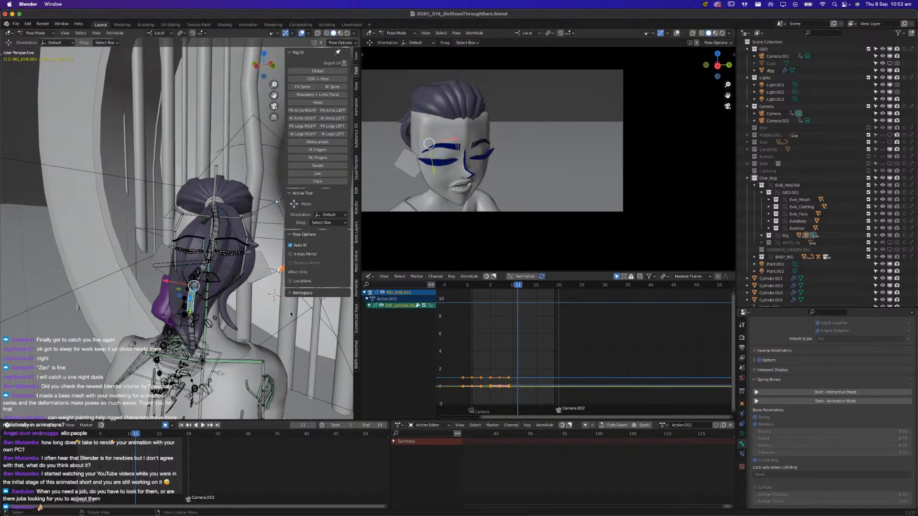
key("r")
left_click(247, 342)
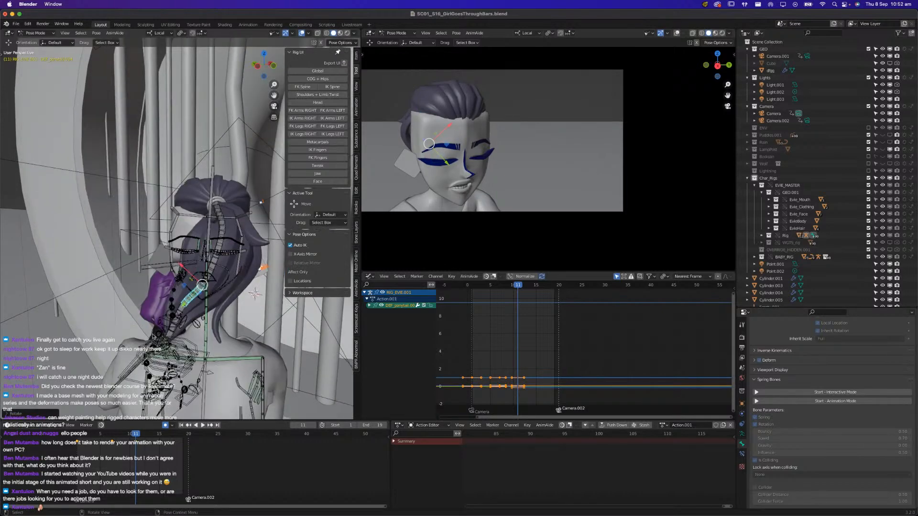
left_click(176, 333)
middle_click_drag(178, 334, 211, 330)
key("r")
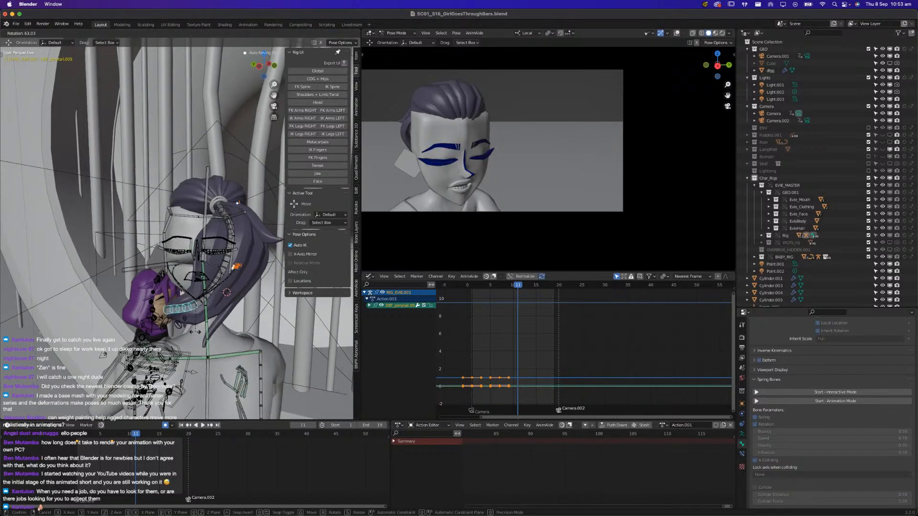
left_click(136, 462)
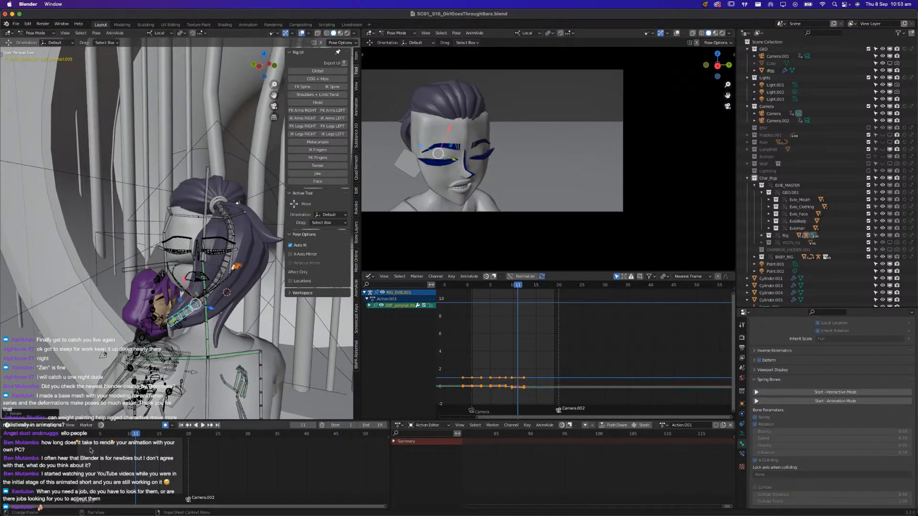
key("space")
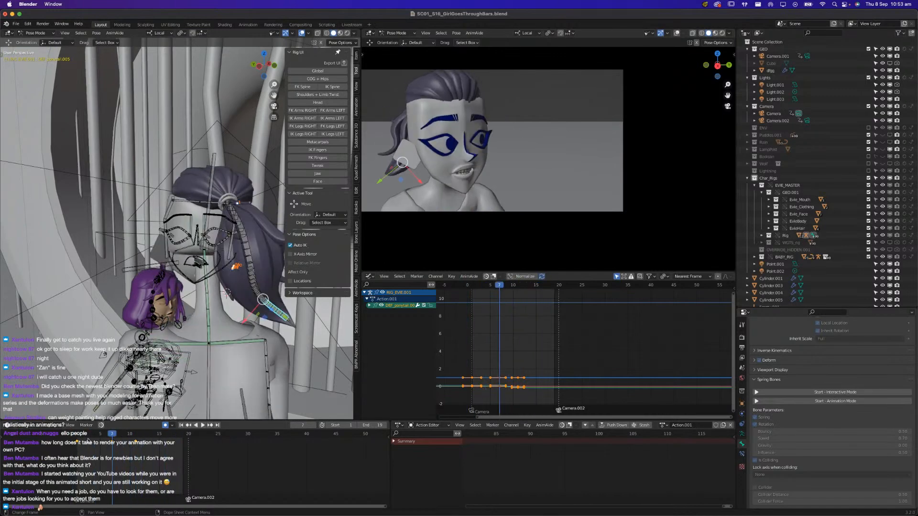
key("space")
Select the whole ponytail bone chain and move its frame 11 keyframes to frame 13
middle_click_drag(210, 312, 170, 331)
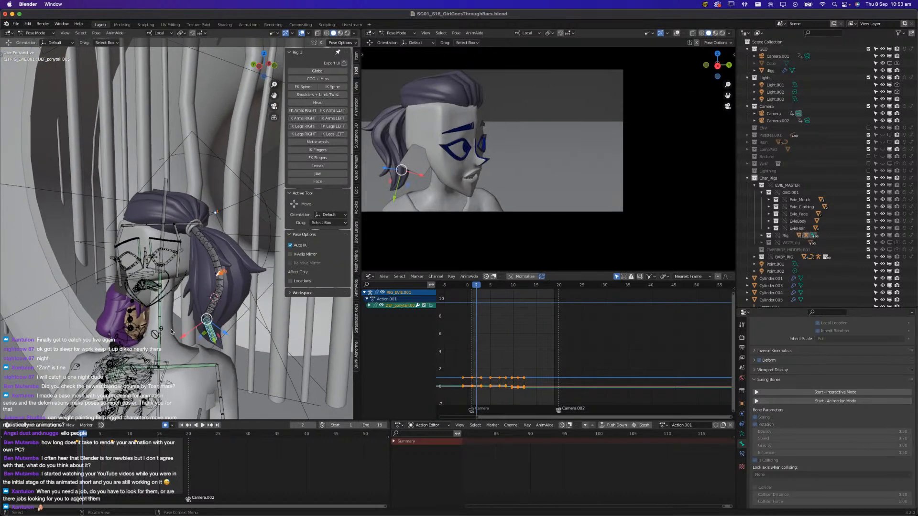
left_click(211, 308, "shift")
left_click(218, 288, "shift")
left_click(212, 268, "shift")
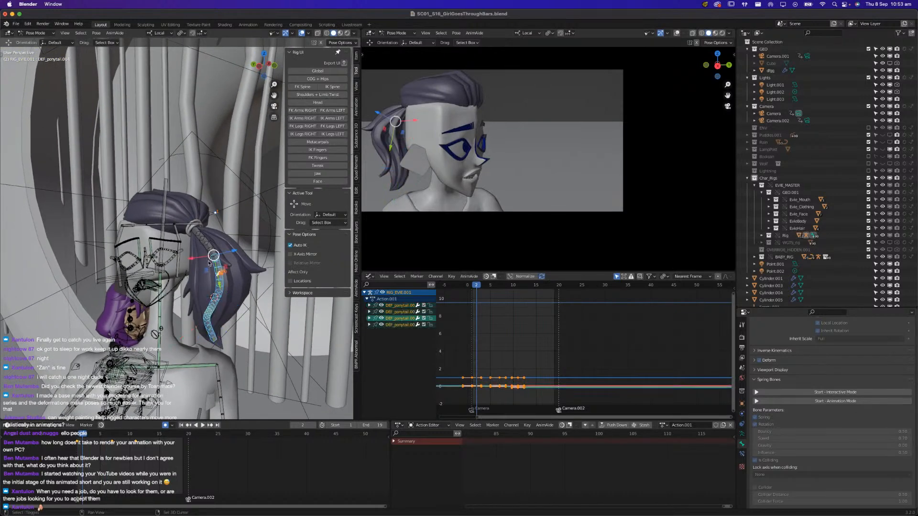
left_click(200, 237, "shift")
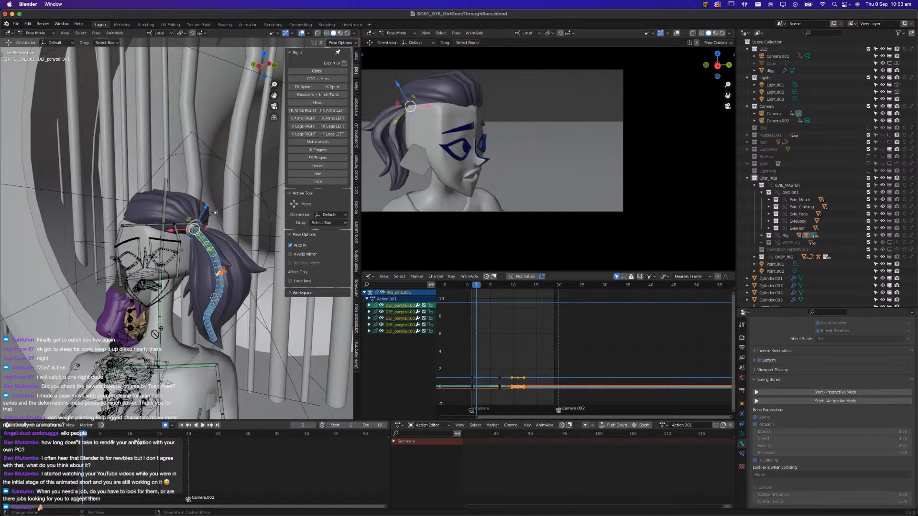
key("g")
left_click(150, 440)
Play back the retimed ponytail swing and insert a keyframe for the ponytail bones at frame 19
key("space")
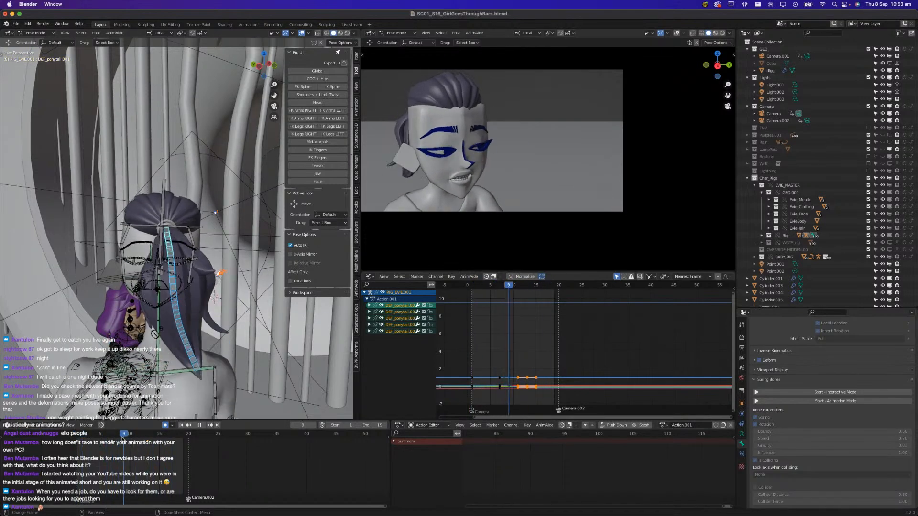
key("space")
left_click_drag(160, 435, 182, 439)
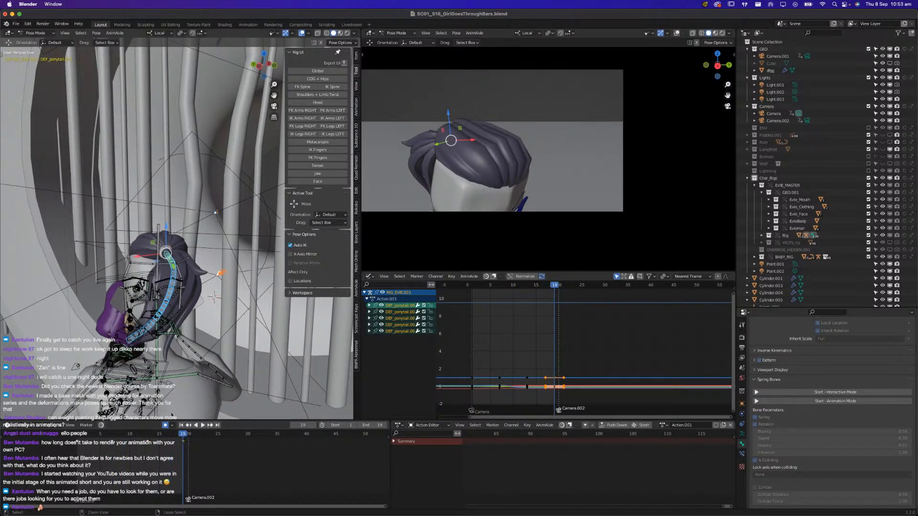
left_click_drag(119, 436, 129, 436)
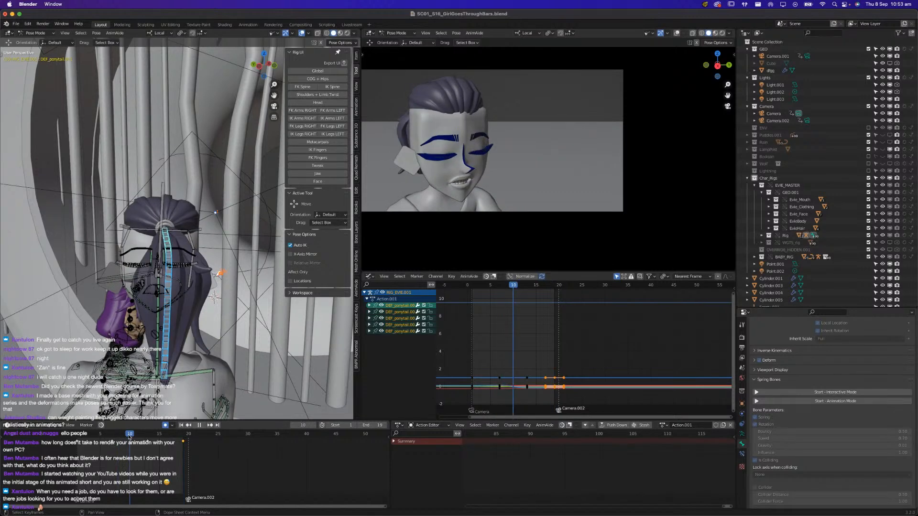
key("super+v")
left_click(119, 436)
key("space")
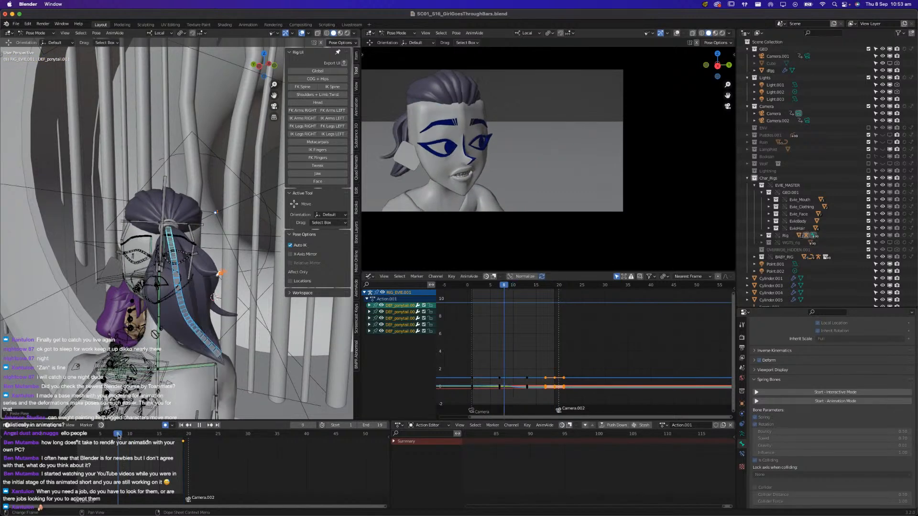
left_click_drag(121, 436, 123, 436)
key("ctrl+v")
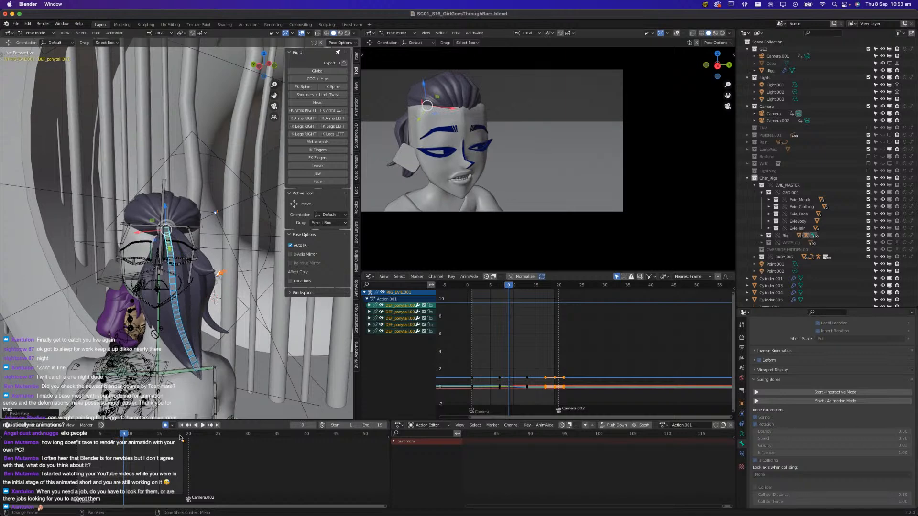
left_click(181, 437)
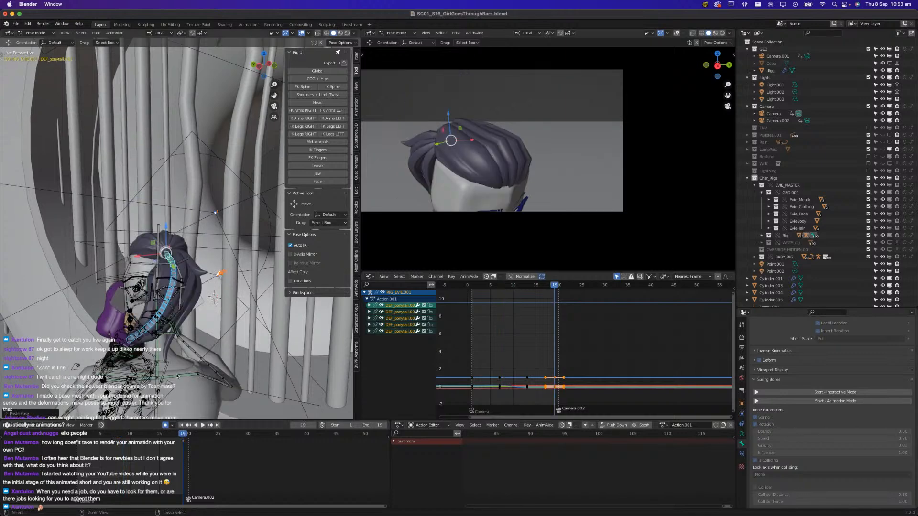
key("ctrl+z")
key("ctrl+z")
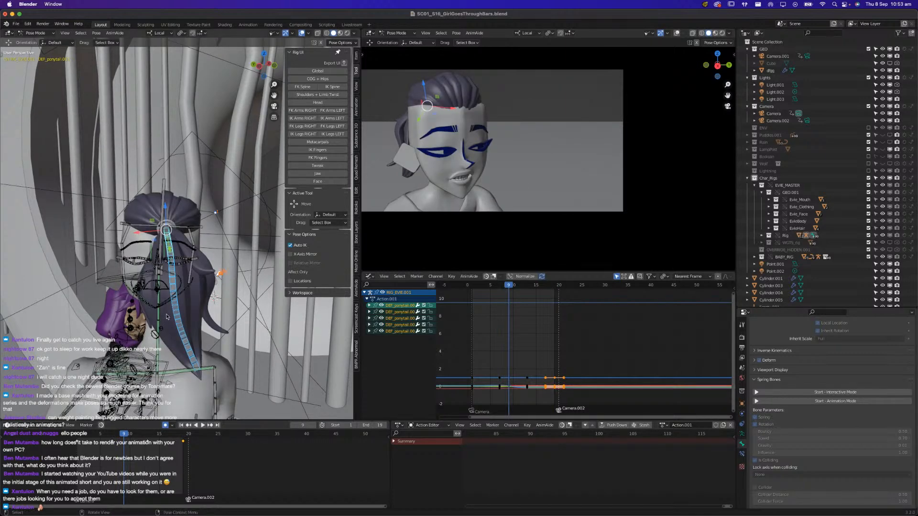
Copy the ponytail pose from frame 9, paste it at frame 19 and play back the result
left_click(180, 330, "shift")
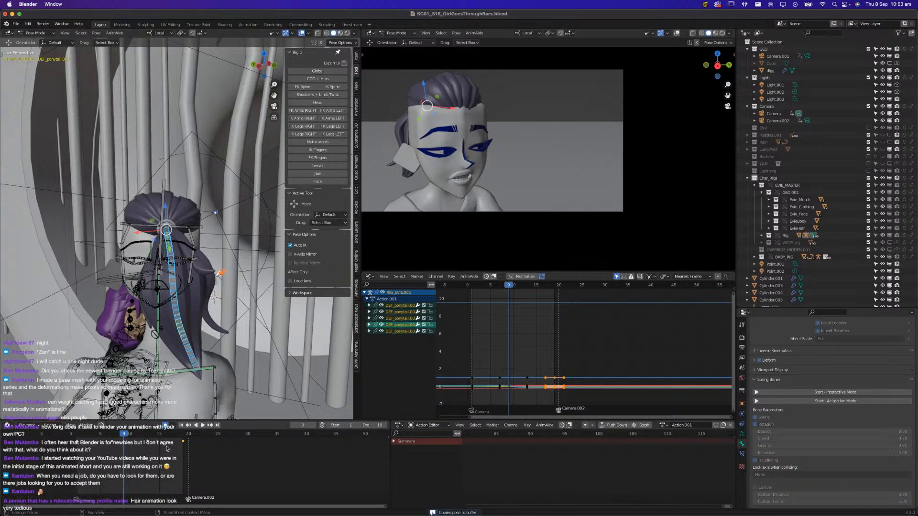
left_click(181, 435)
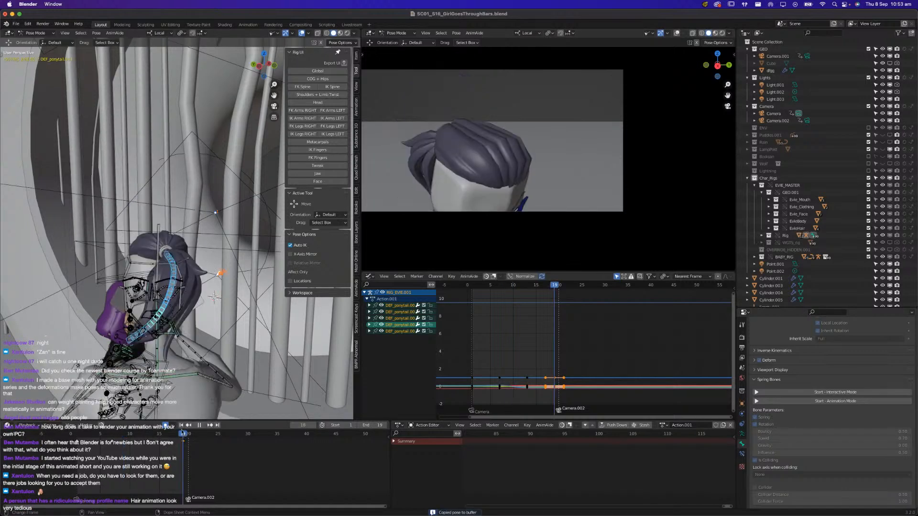
key("ctrl+v")
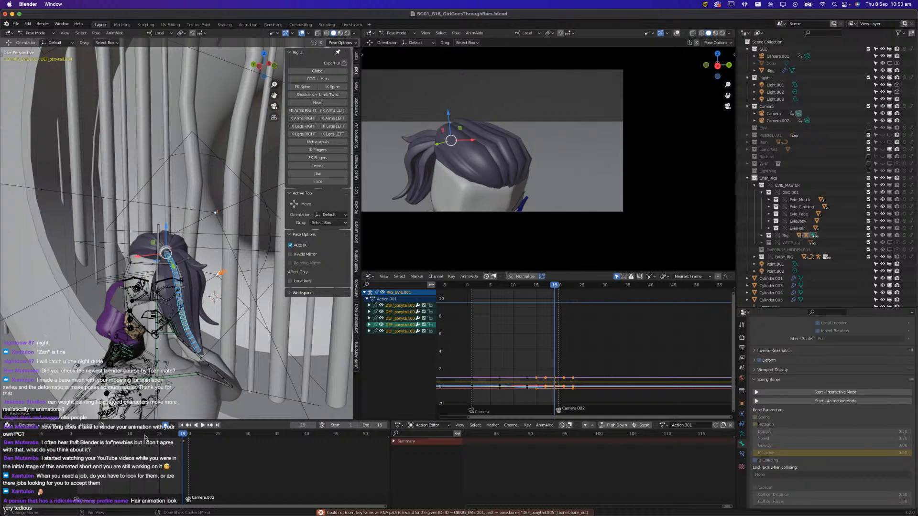
key("space")
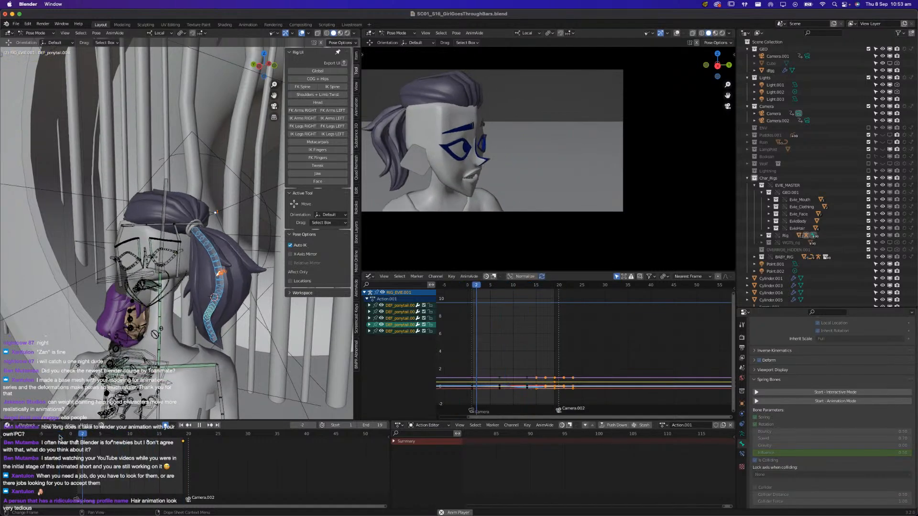
key("space")
Copy the ponytail pose from a slightly earlier frame, paste it at frame 13 and play the shot
left_click(130, 434)
left_click_drag(130, 434, 138, 436)
key("ctrl+c")
left_click(150, 437)
key("ctrl+v")
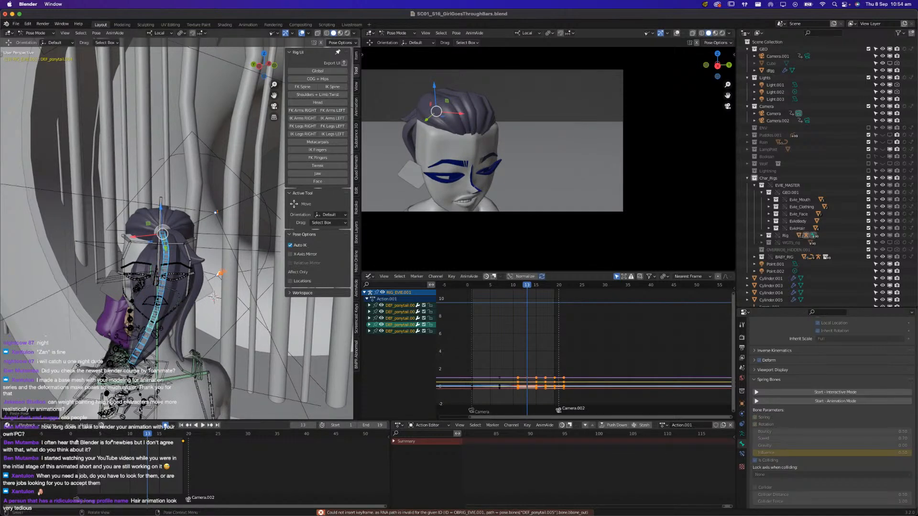
key("space")
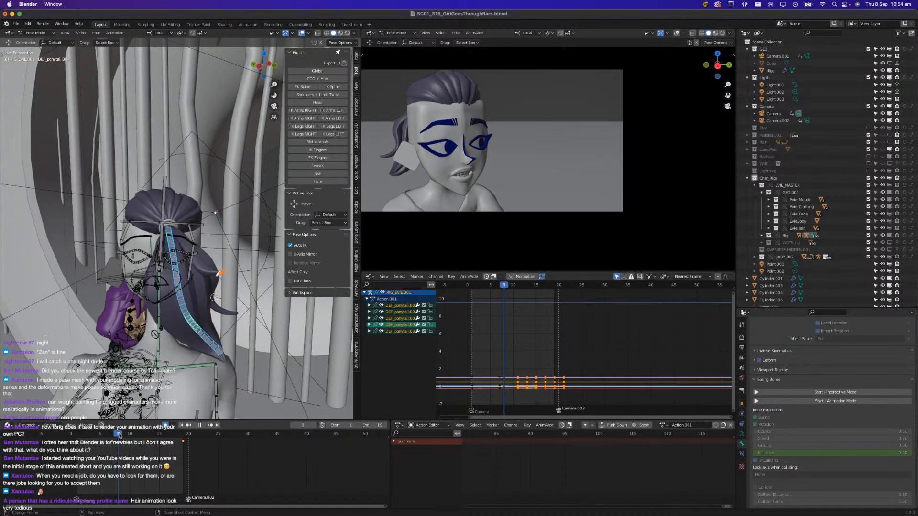
key("space")
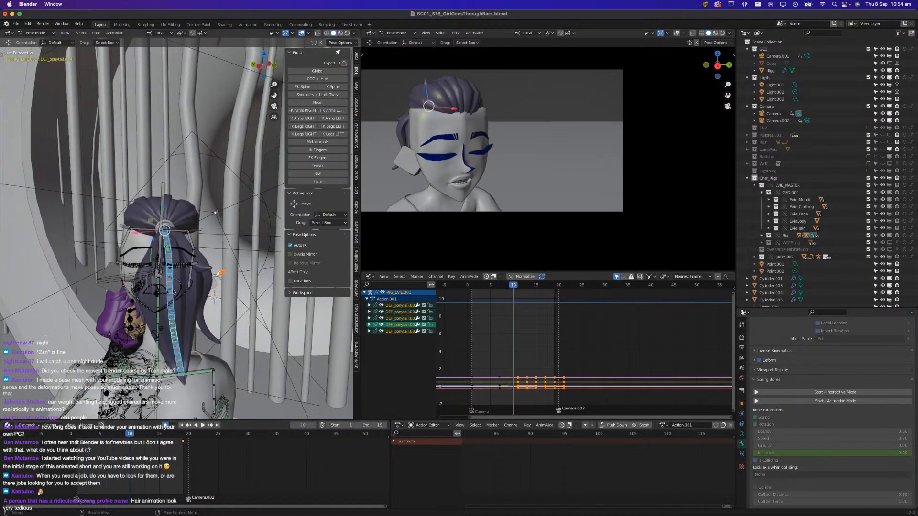
Select the ponytail bones below the base bone and move their frame 13 keyframes to frame 15
left_click(171, 282)
left_click(171, 301, "shift")
left_click(173, 327, "shift")
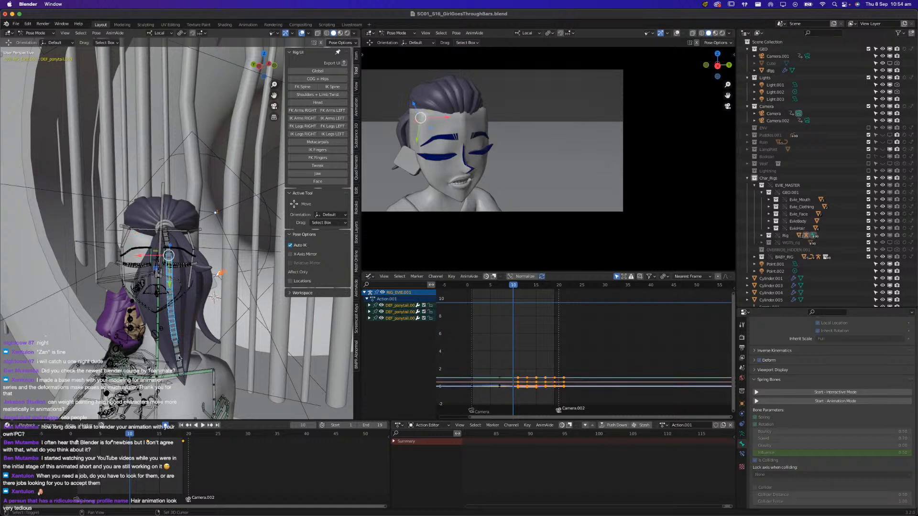
left_click(179, 357, "shift")
key("g")
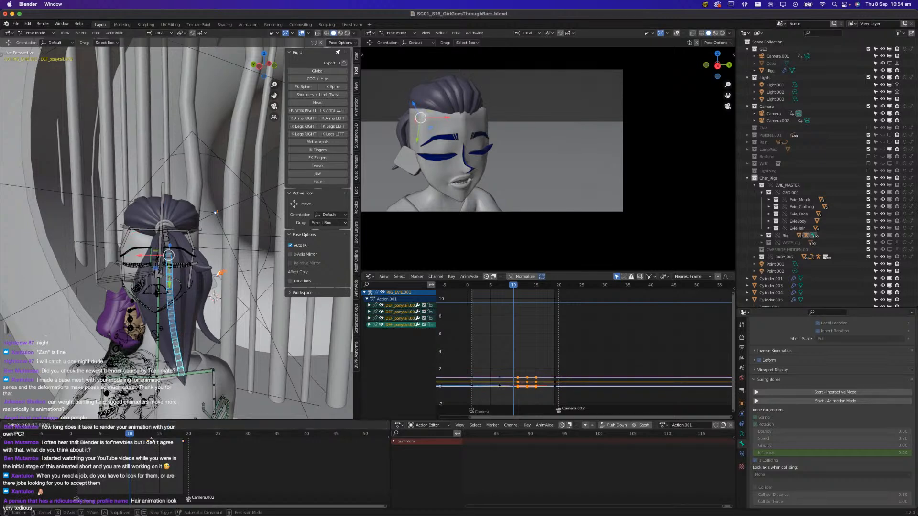
left_click(157, 441)
Play back the shot with the delayed lower ponytail bones and save the file
key("space")
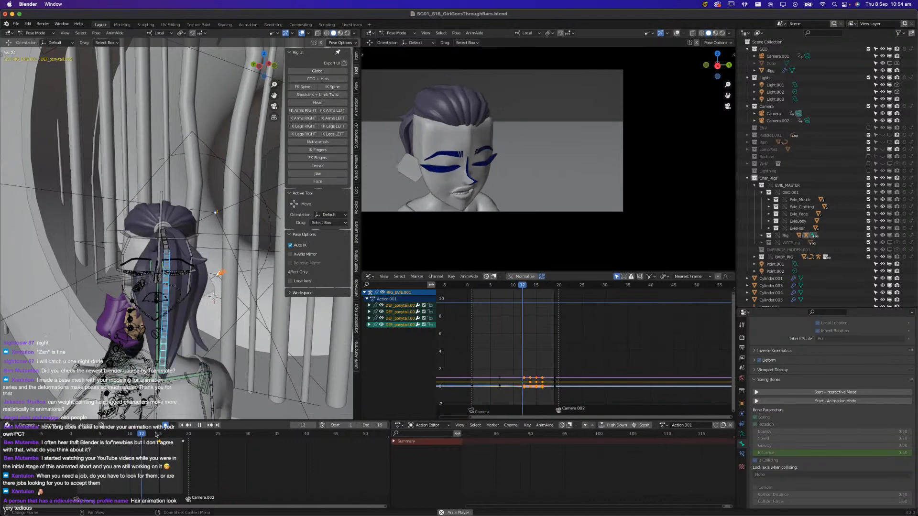
key("space")
key("ctrl+s")
Examine Evie's ponytail pose at frame 11 from the side and front of the head
middle_click_drag(167, 330, 10, 279)
scroll(160, 330, "down", 2)
scroll(186, 275, "up", 5)
scroll(185, 274, "down", 4)
scroll(10, 279, "down", 4)
middle_click_drag(95, 274, 150, 271)
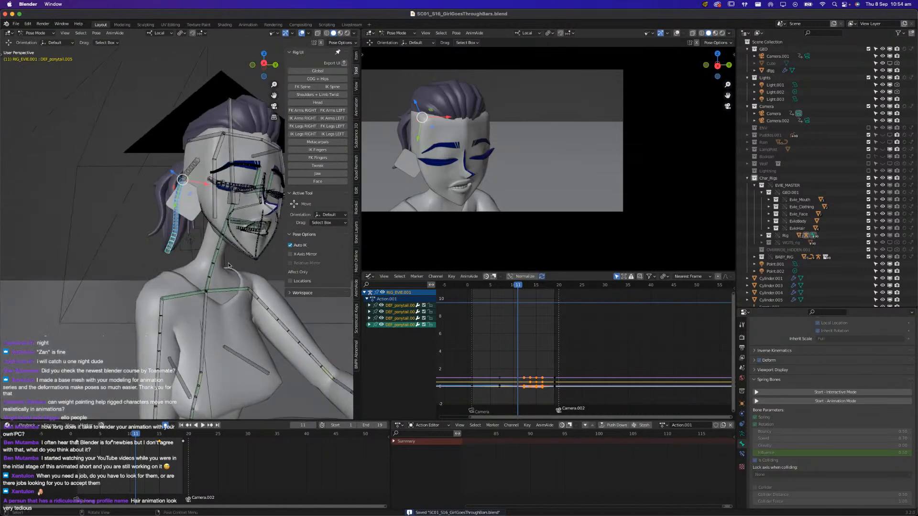
Show the jaw control layer, hide the ponytail deform bones and select Evie's jaw control
left_click(318, 174)
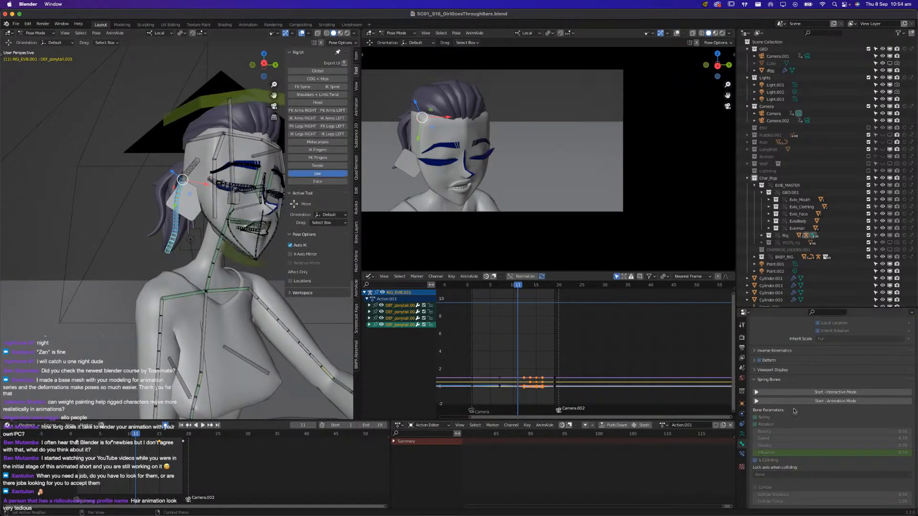
left_click(742, 433)
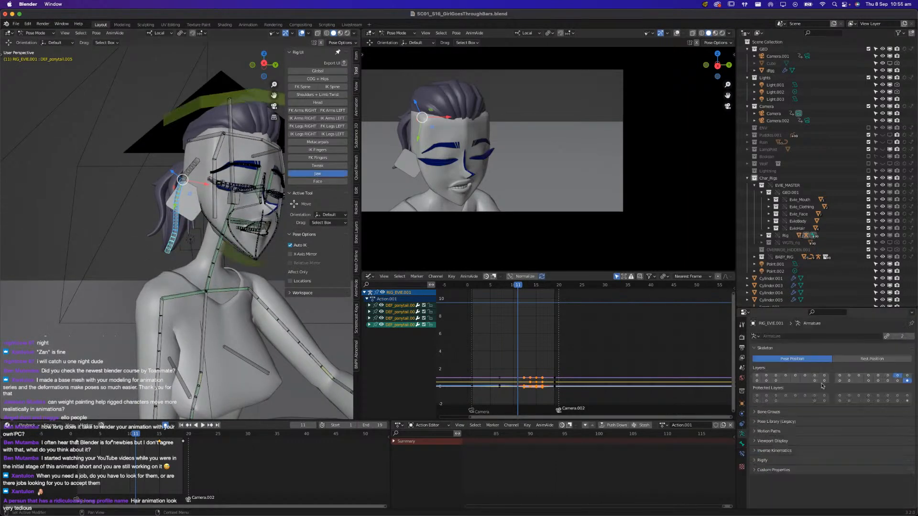
left_click(906, 381, "shift")
scroll(197, 287, "up", 6)
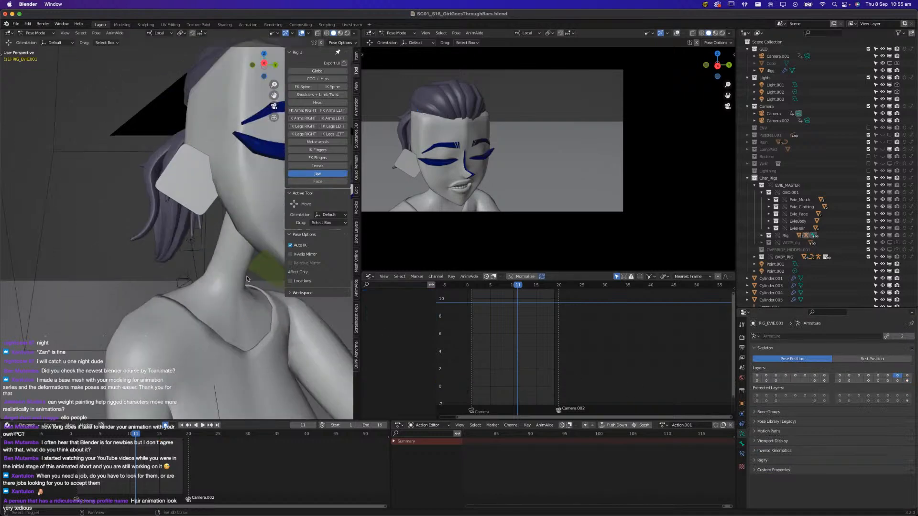
left_click(194, 312)
middle_click_drag(195, 312, 254, 321)
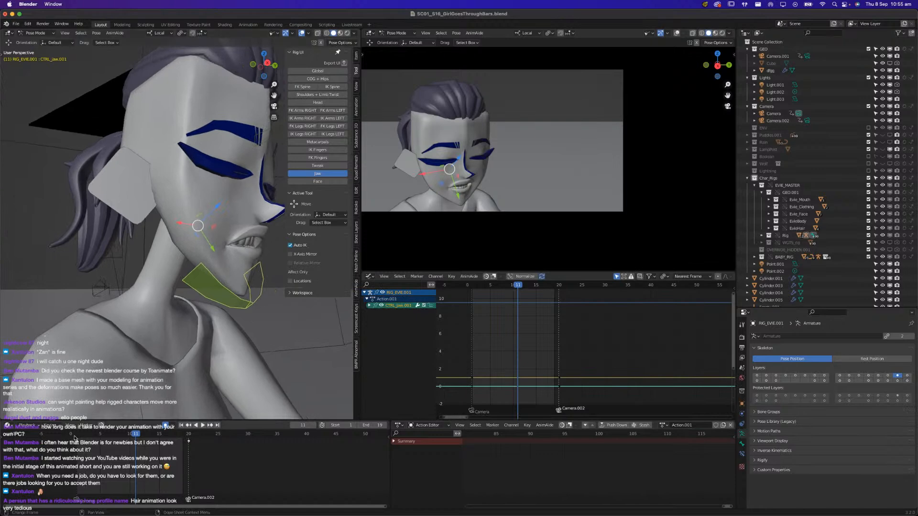
Rotate the jaw control about its local X axis at frame 6
key("space")
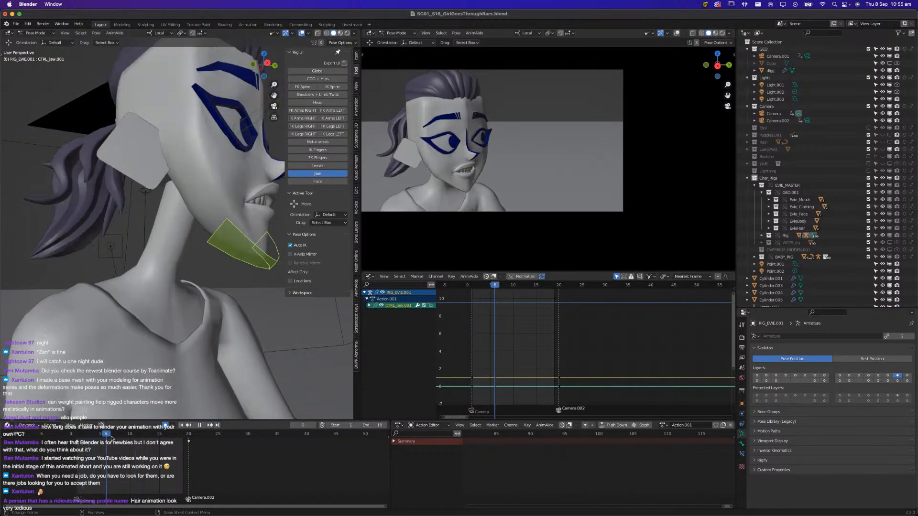
key("space")
key("r")
key("x")
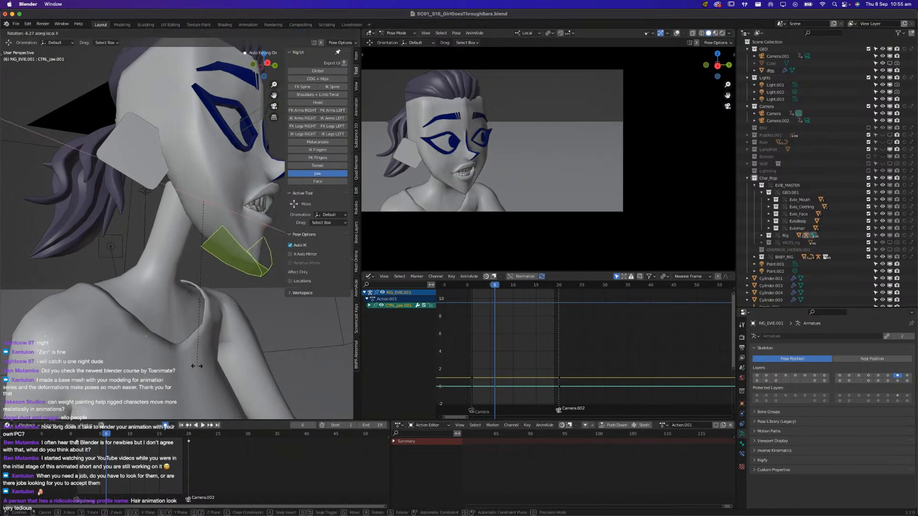
left_click(196, 335)
Rotate the jaw control about its local X axis at frame 12 to close the mouth more
key("space")
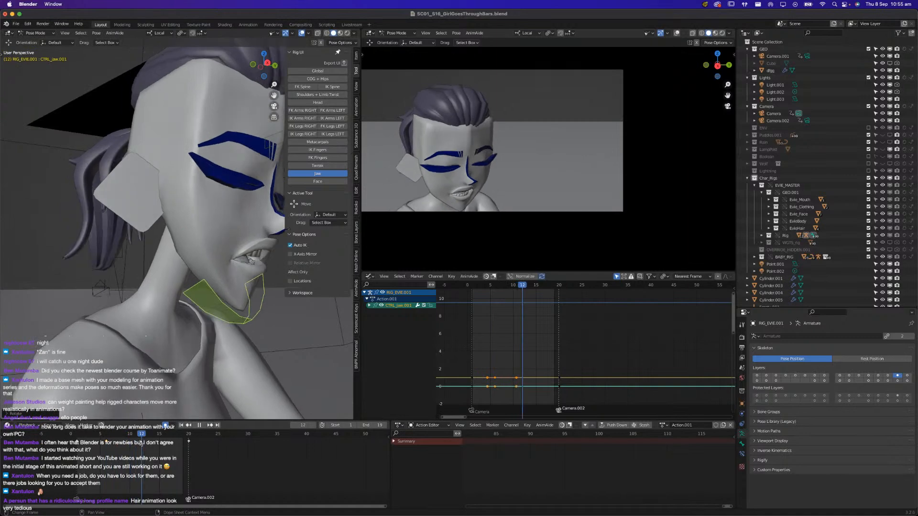
key("space")
key("r")
key("x")
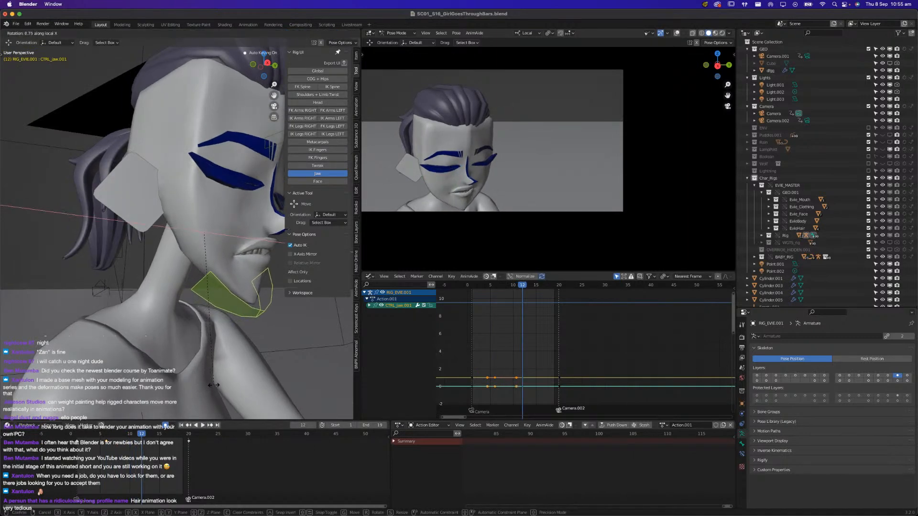
left_click(211, 388)
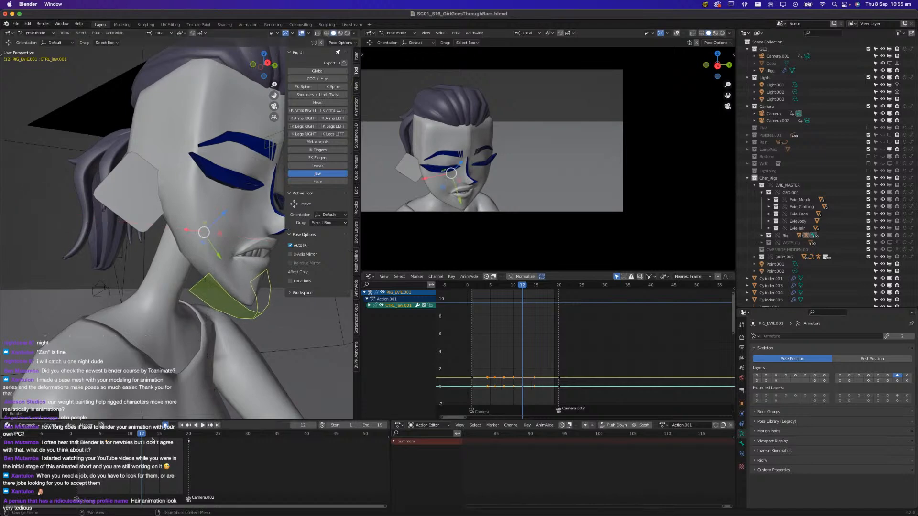
Play back the shot with the new jaw motion and save the file
key("space")
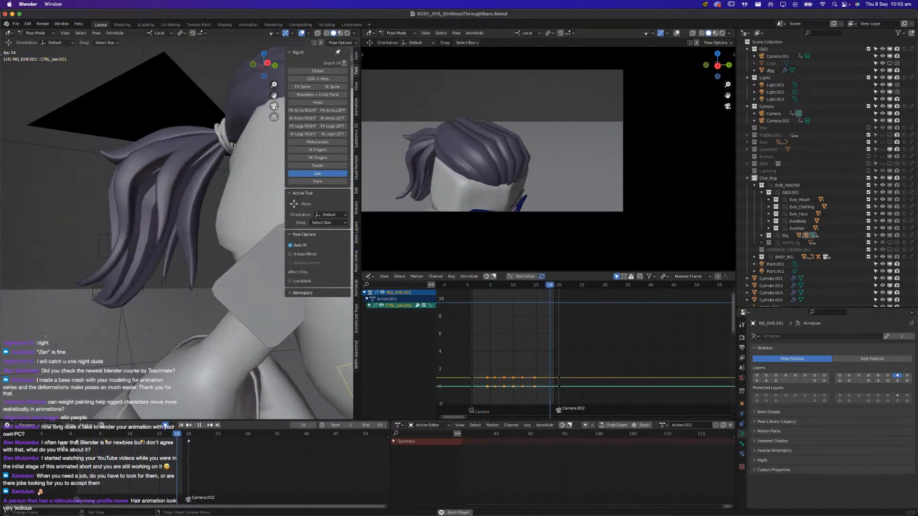
key("Escape")
key("ctrl+s")
Show Evie's face controls and go to frame 8 with the mouth seen close up from the front
middle_click_drag(140, 334, 167, 321)
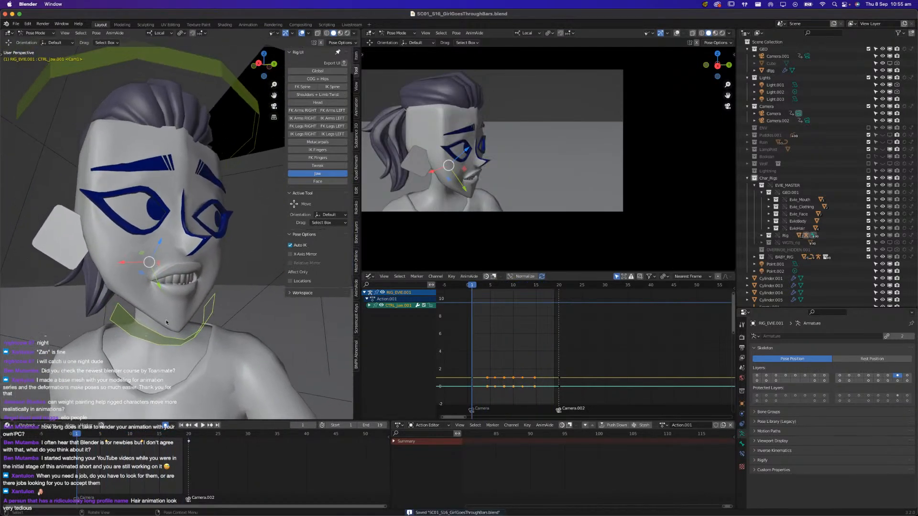
left_click(318, 182)
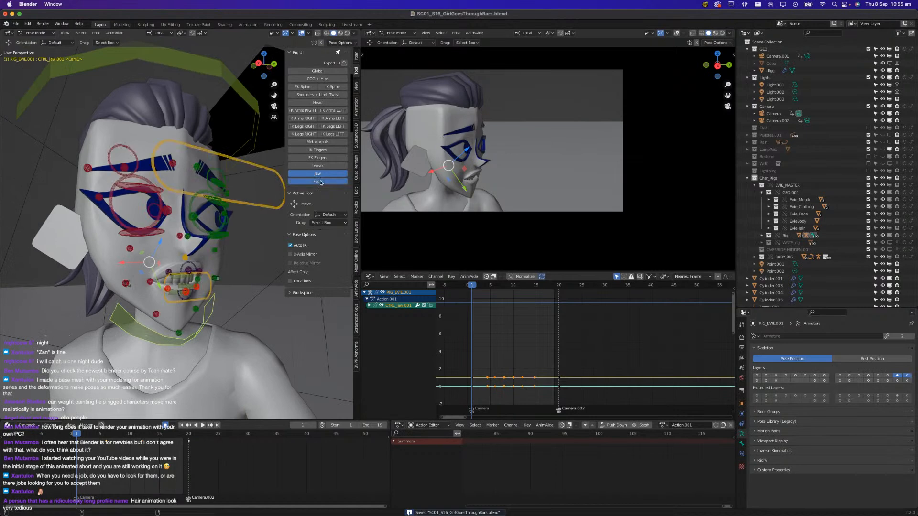
scroll(187, 280, "up", 6)
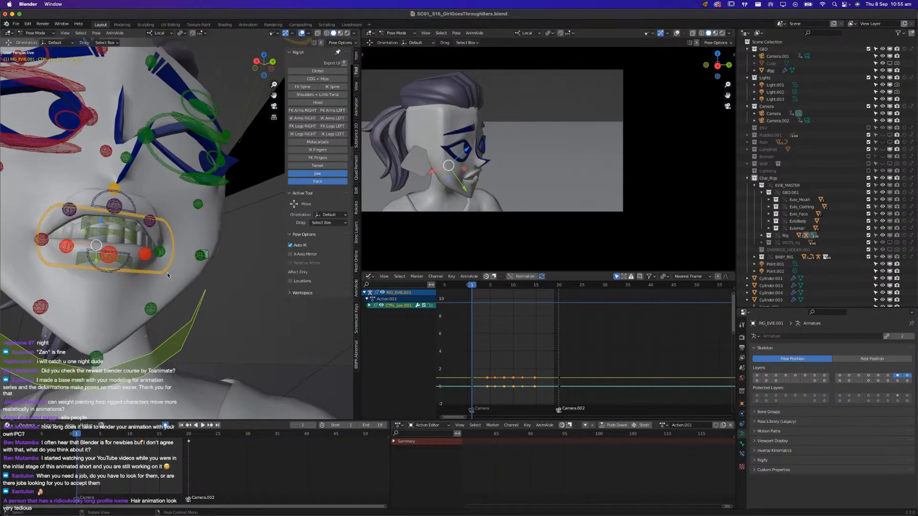
middle_click_drag(168, 281, 202, 302)
left_click(199, 313)
key("space")
left_click_drag(101, 436, 118, 437)
key("space")
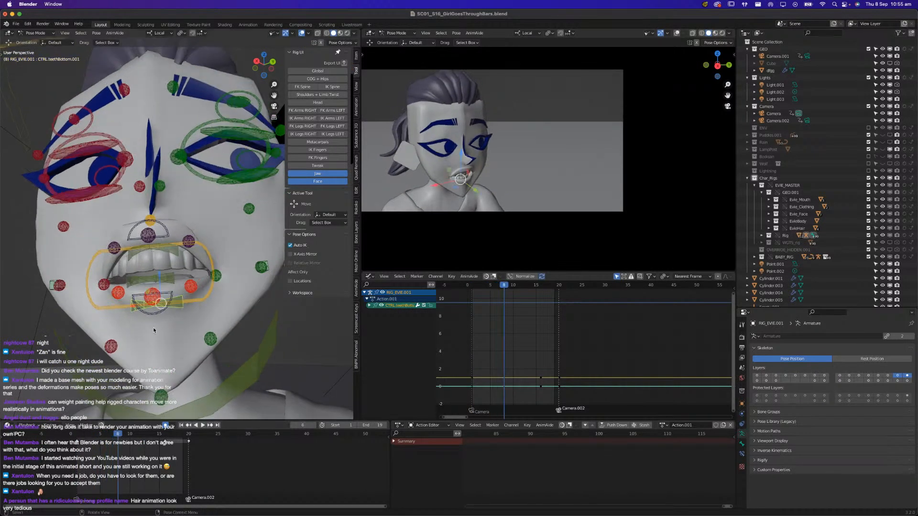
Raise the lower lip master control and lower the upper lip master control slightly at frame 8
left_click(154, 313)
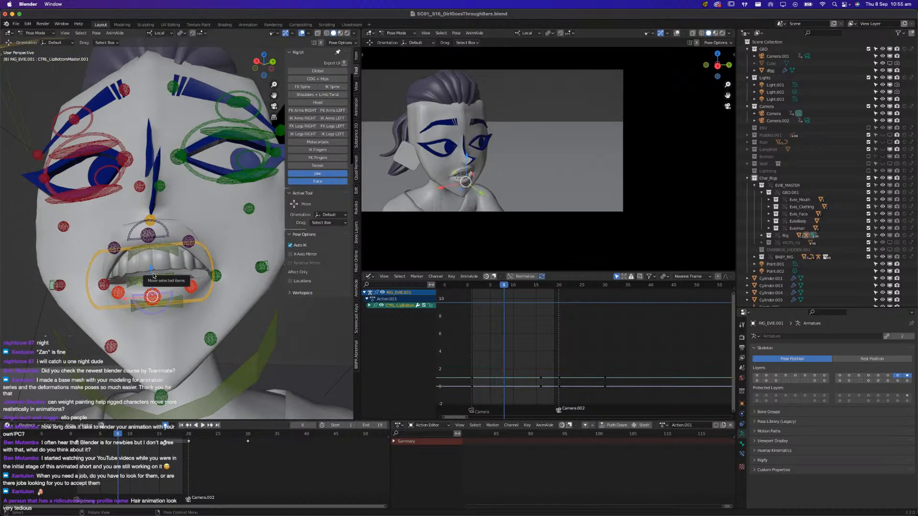
key("g")
left_click_drag(152, 279, 152, 274)
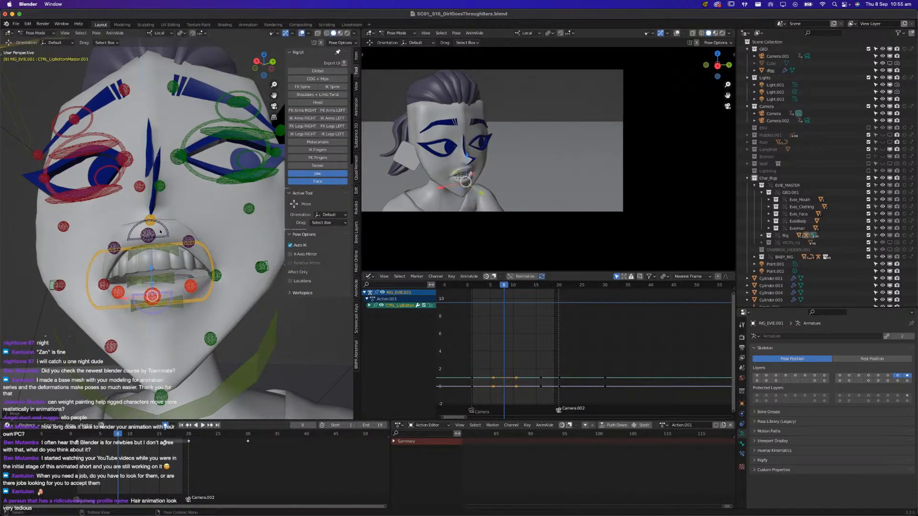
left_click(164, 225)
key("g")
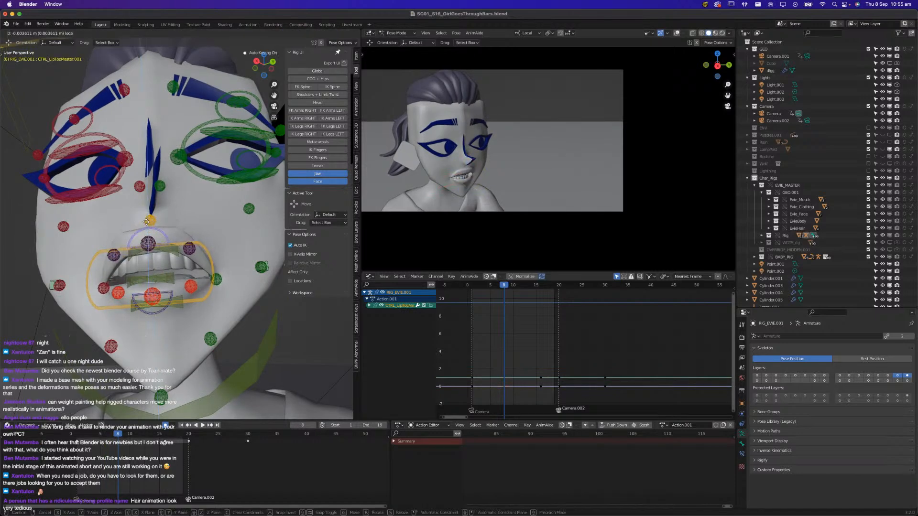
left_click(147, 220)
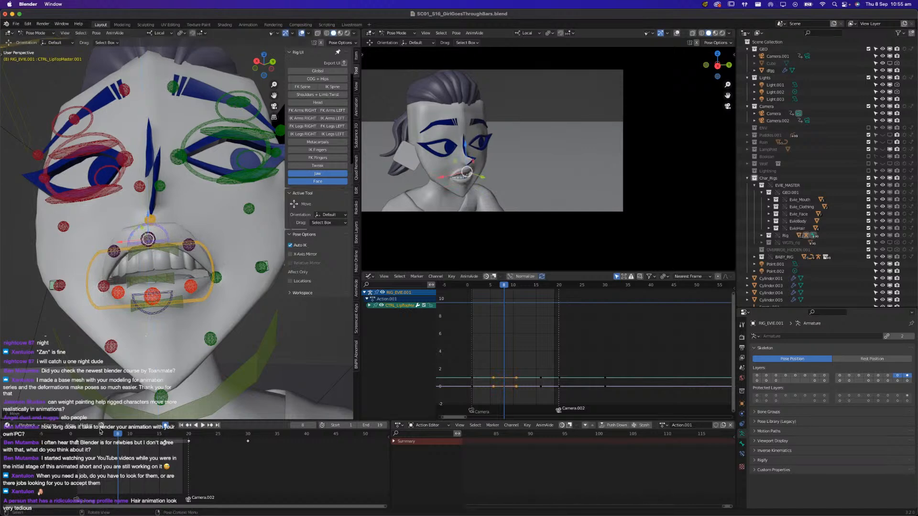
Keyframe the right eye control at frame 10 and clear its scale
key("space")
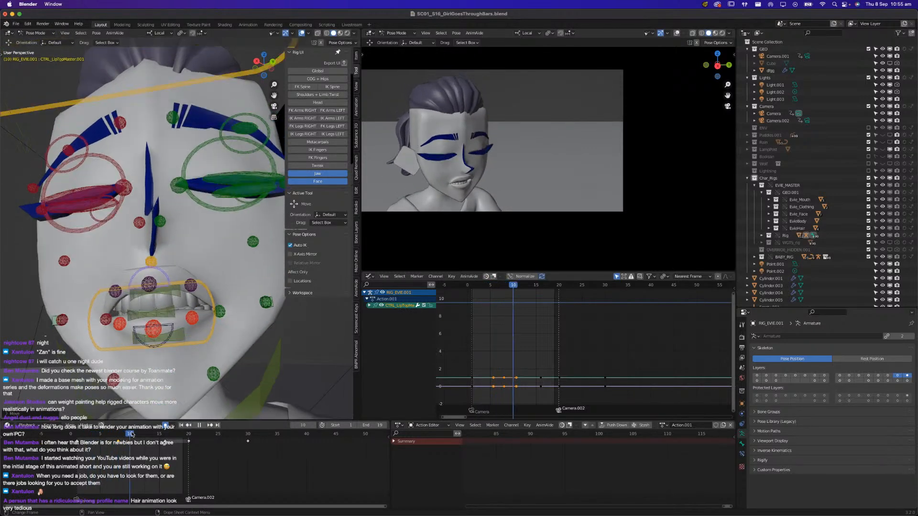
left_click_drag(193, 428, 131, 436)
left_click(207, 214)
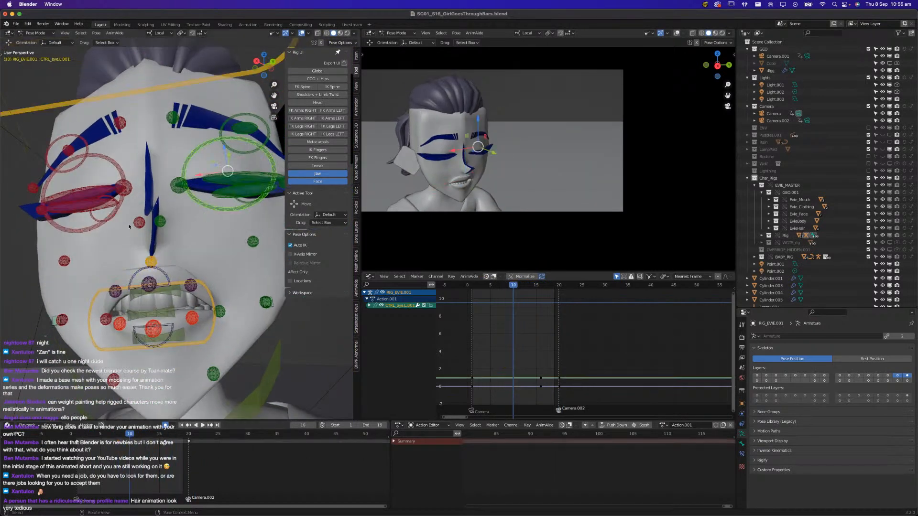
left_click(95, 232, "shift")
left_click(95, 232)
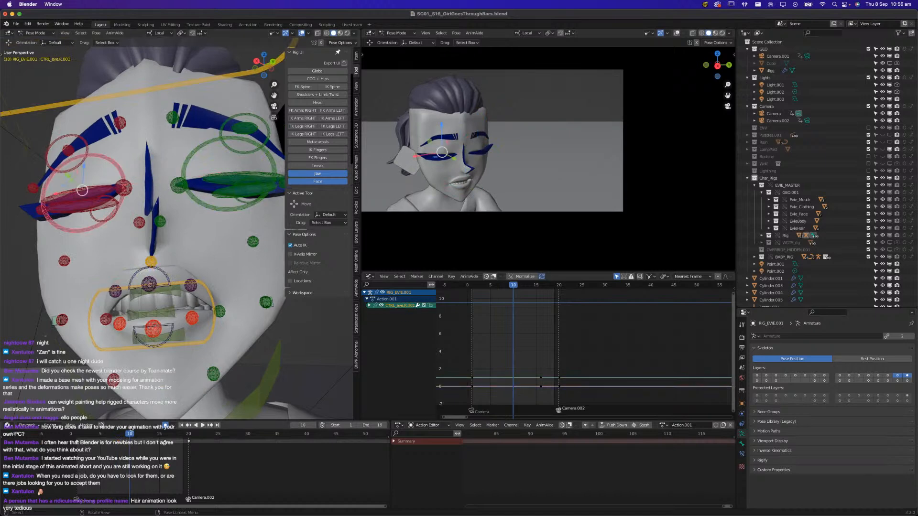
left_click(123, 436)
left_click_drag(126, 436, 130, 437)
key("i")
left_click(177, 310)
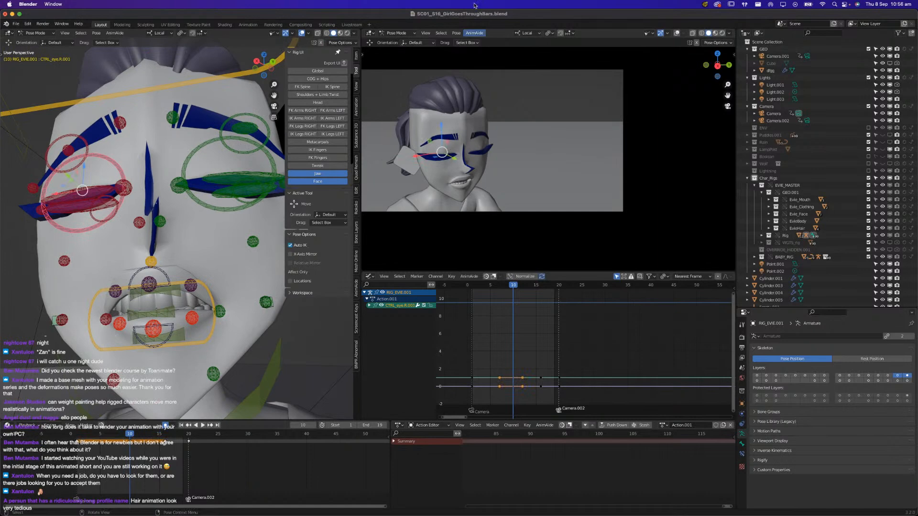
left_click(356, 58)
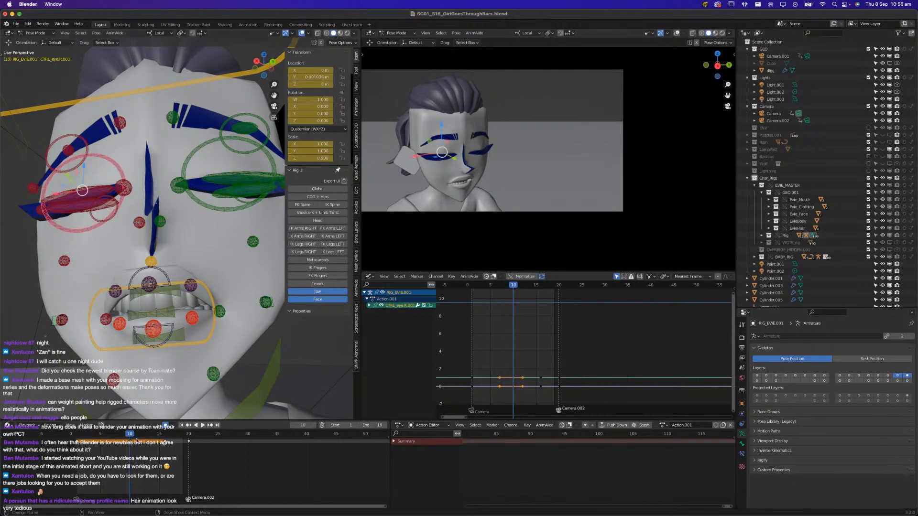
key("alt+s")
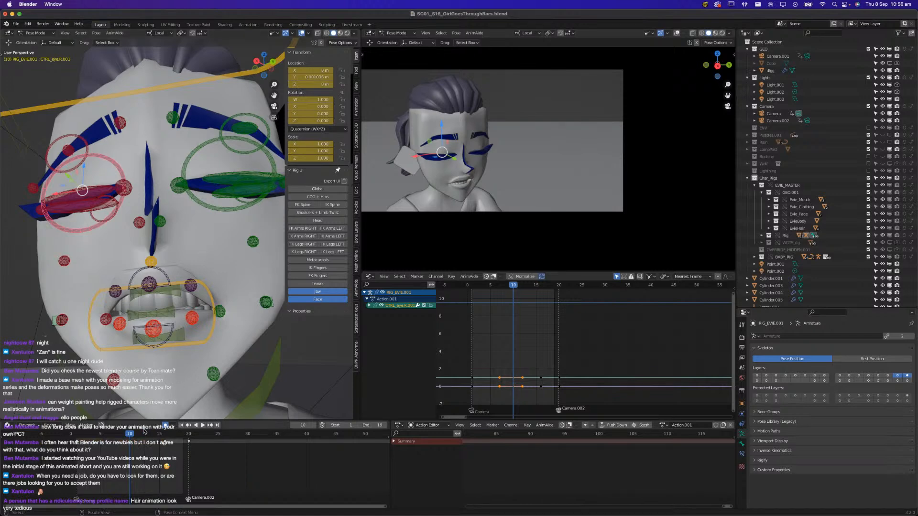
Scale the right eye control along its local Z axis to about 0.63 at frame 11 and play the shot
left_click(136, 434)
key("s")
key("z")
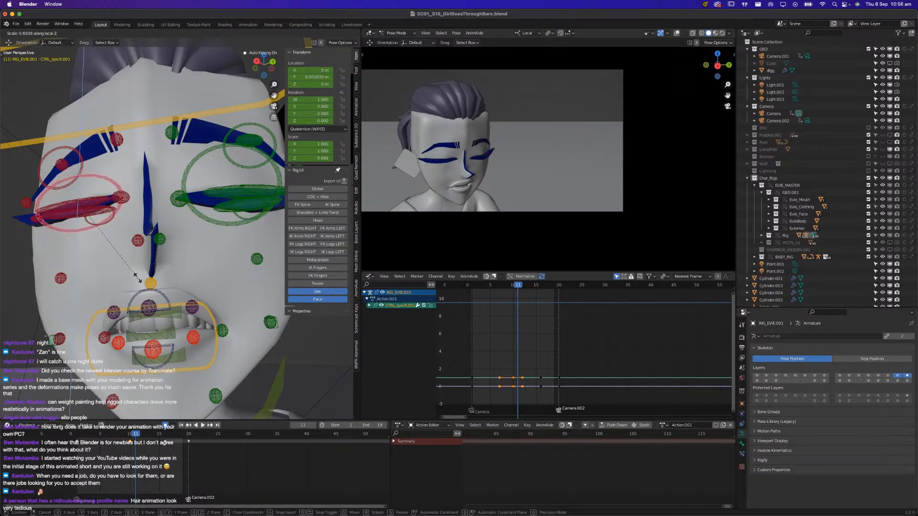
left_click(137, 278)
left_click(141, 437)
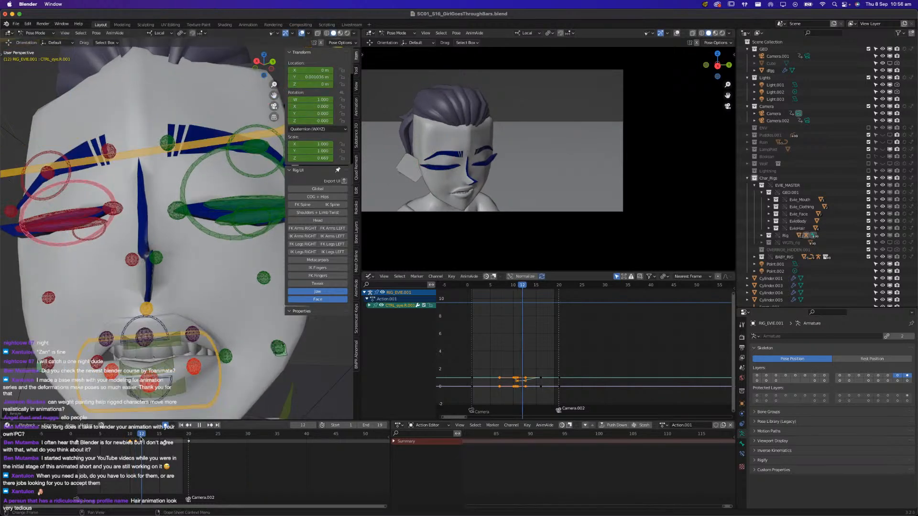
left_click_drag(143, 438, 146, 438)
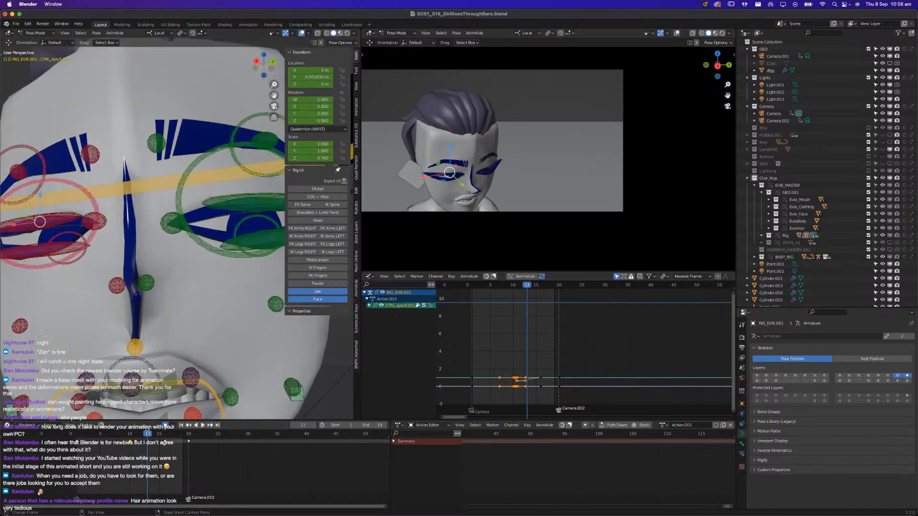
key("space")
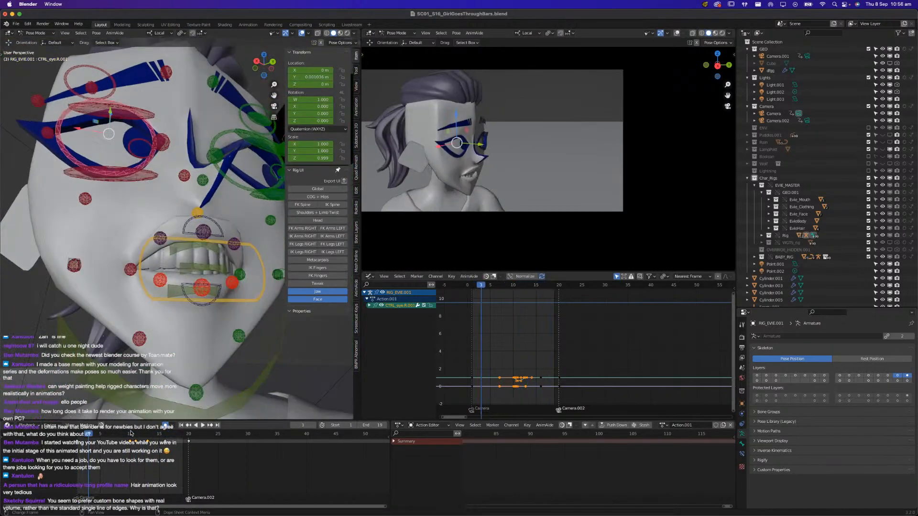
Copy the right eye control's pose at frame 10 and restore the control's scale to 1.000 at frame 13
left_click(131, 435)
key("ctrl+c")
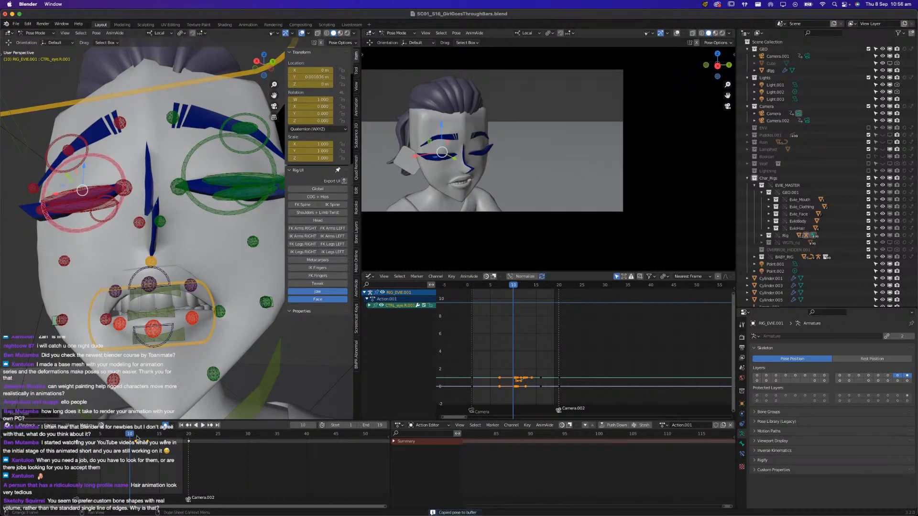
key("Right")
key("ctrl+shift+v")
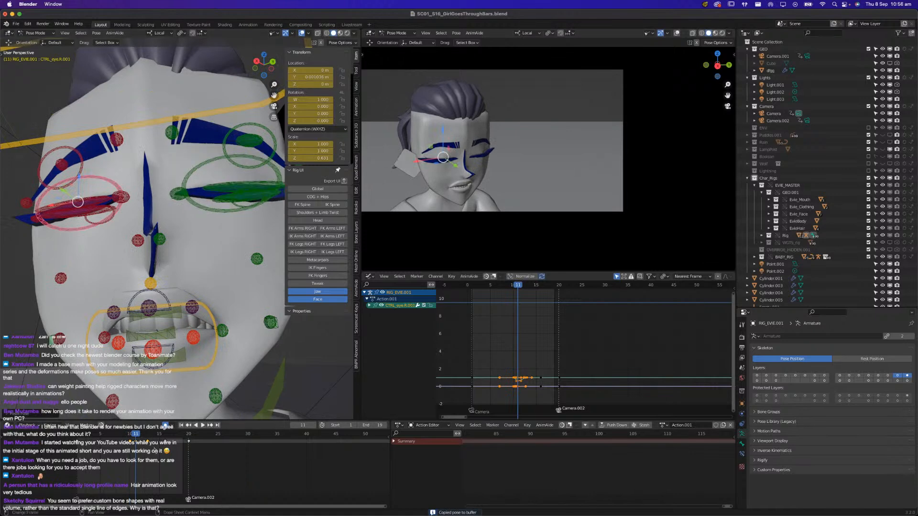
left_click(150, 438)
key("ctrl+c")
key("ctrl+shift+v")
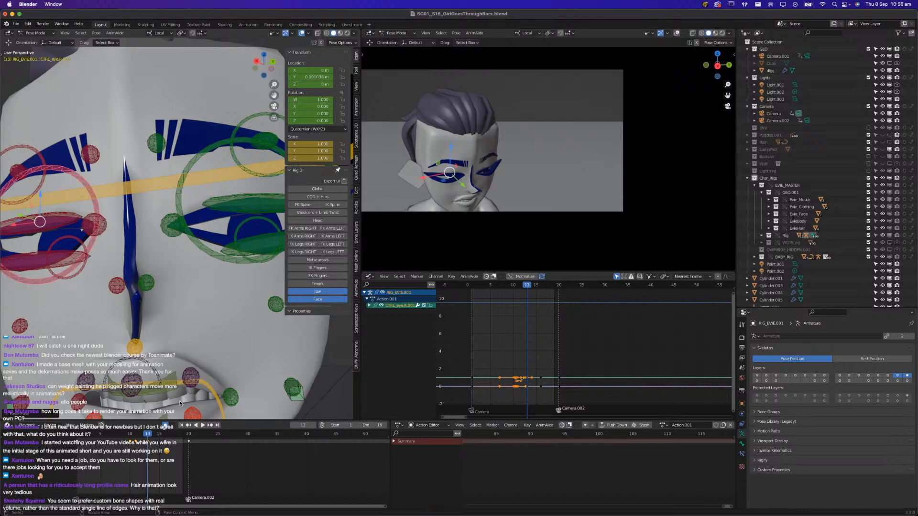
Save the file and play back the shot with the adjusted right eye and mouth
key("super+s")
mouse_move(137, 436)
left_mouse_down()
mouse_move(95, 439)
mouse_move(127, 439)
left_mouse_up()
key("space")
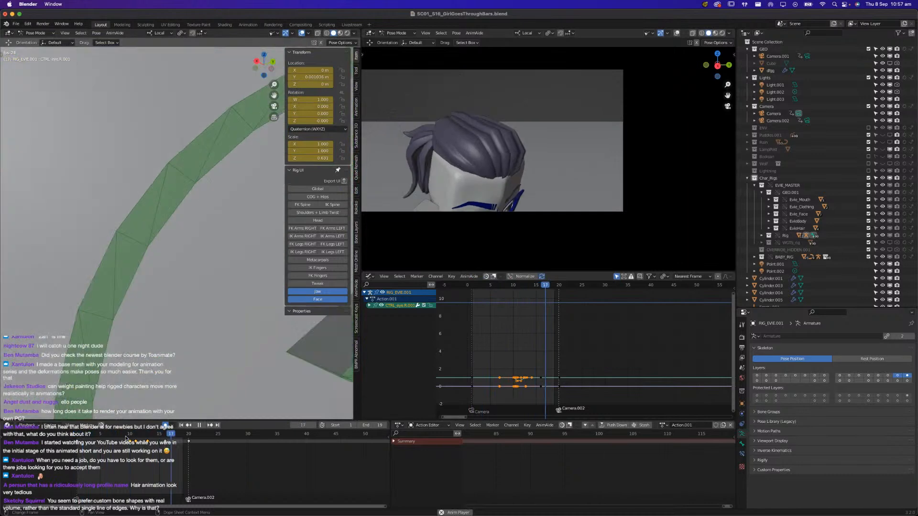
key("space")
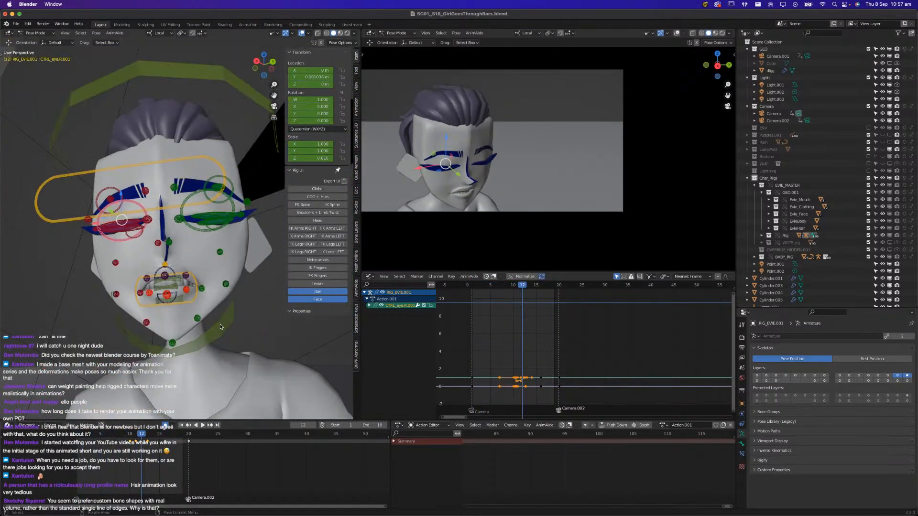
Select Evie's jaw control and examine her mouth up close at frame 5
left_click(201, 352)
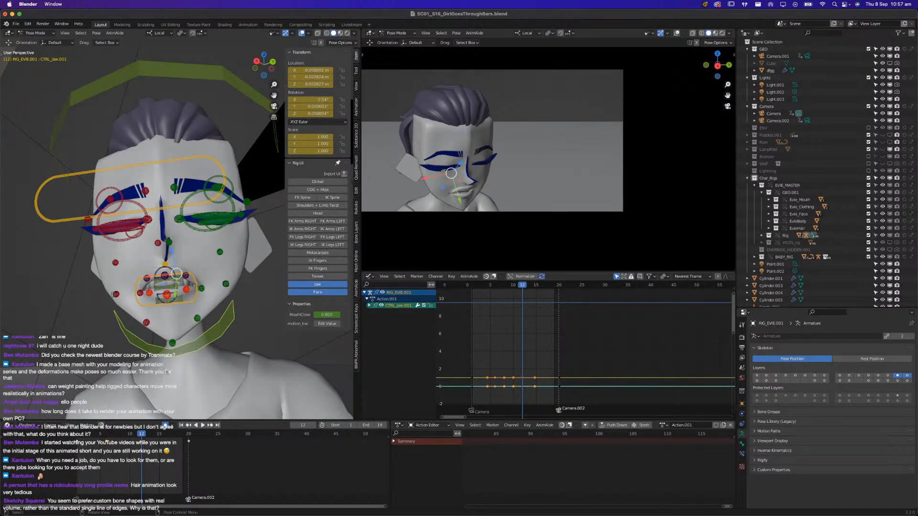
left_click(101, 434)
middle_click_drag(159, 308, 188, 341)
key("KP_Decimal")
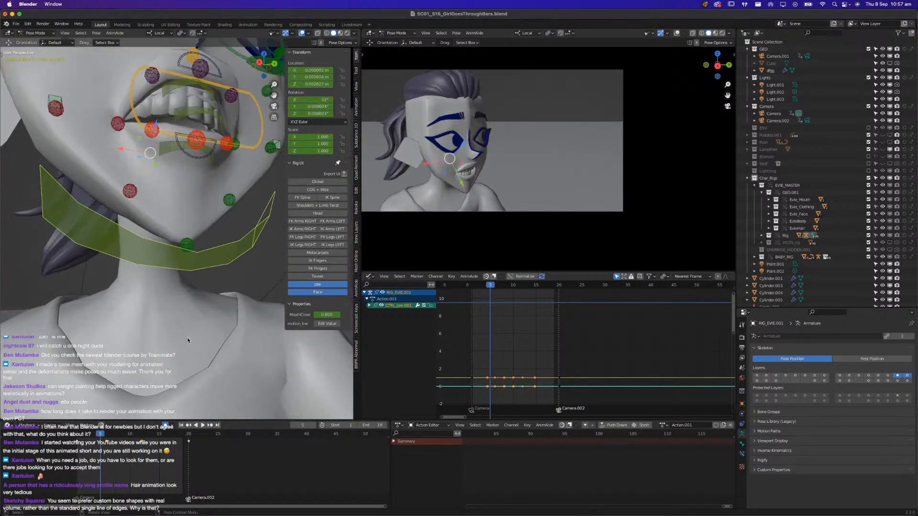
middle_click_drag(172, 201, 165, 357, "shift")
middle_click_drag(165, 356, 143, 358)
scroll(142, 357, "down", 3)
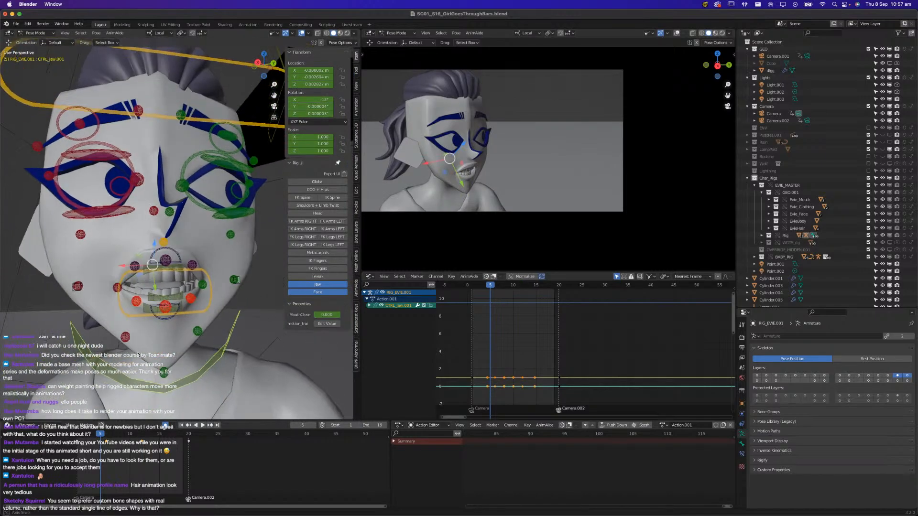
Play back the head-turn shot and save the file
key("space")
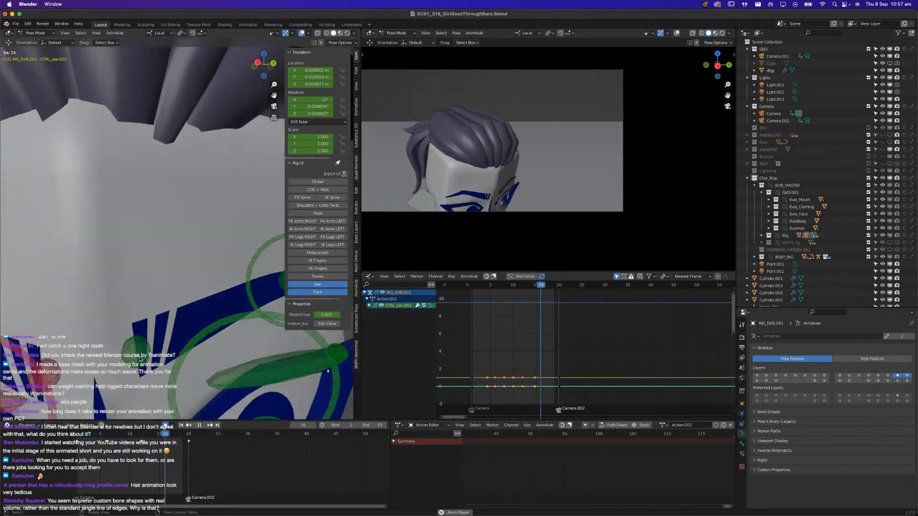
key("space")
key("super+s")
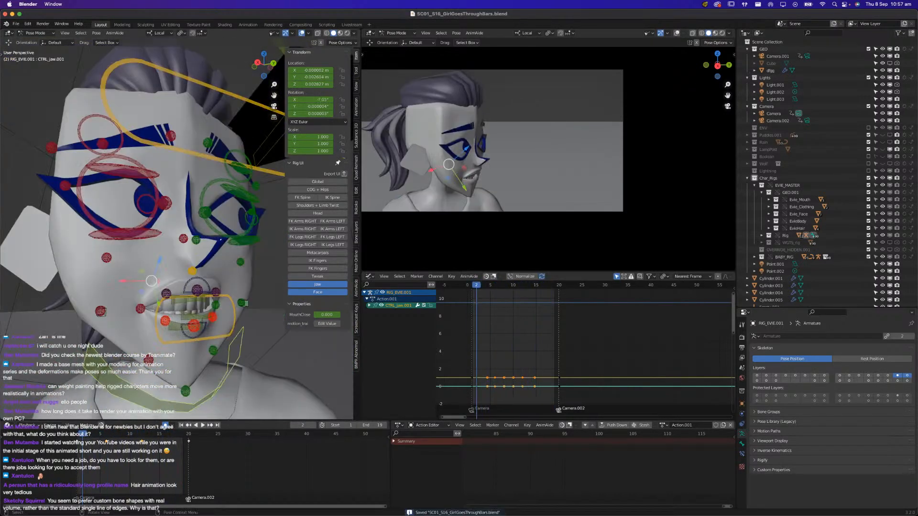
Set the playback range to start at frame 20 and end at frame 100
scroll(205, 451, "down", 2)
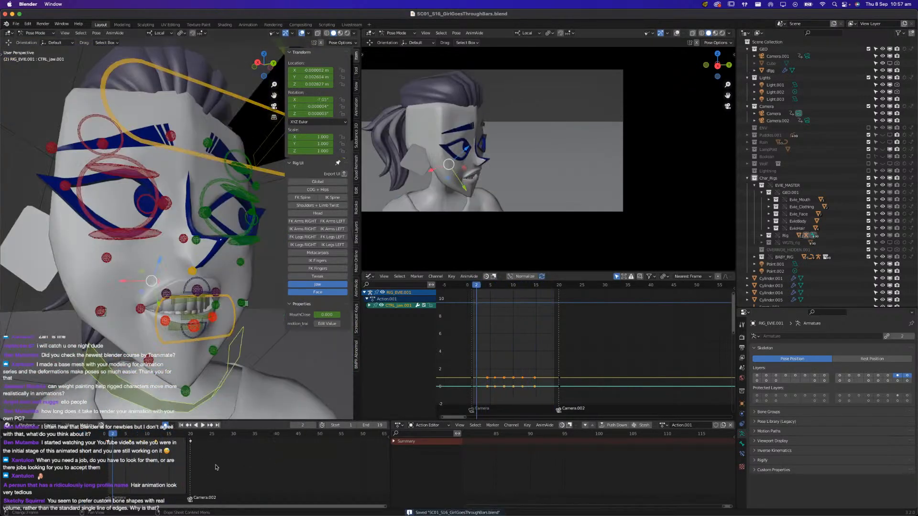
left_click(337, 425)
key("Return")
left_click(375, 426)
type("100")
key("Return")
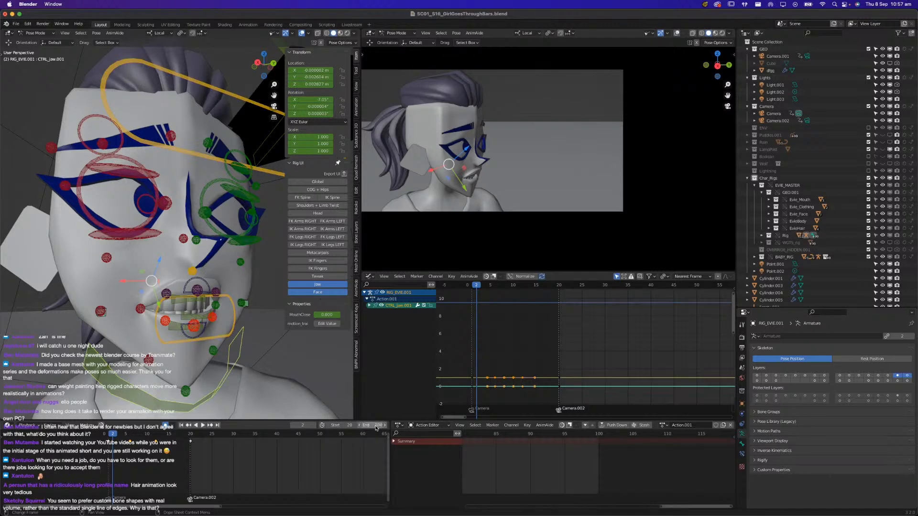
Play the second camera's shot, move to frame 28 and save the file
key("space")
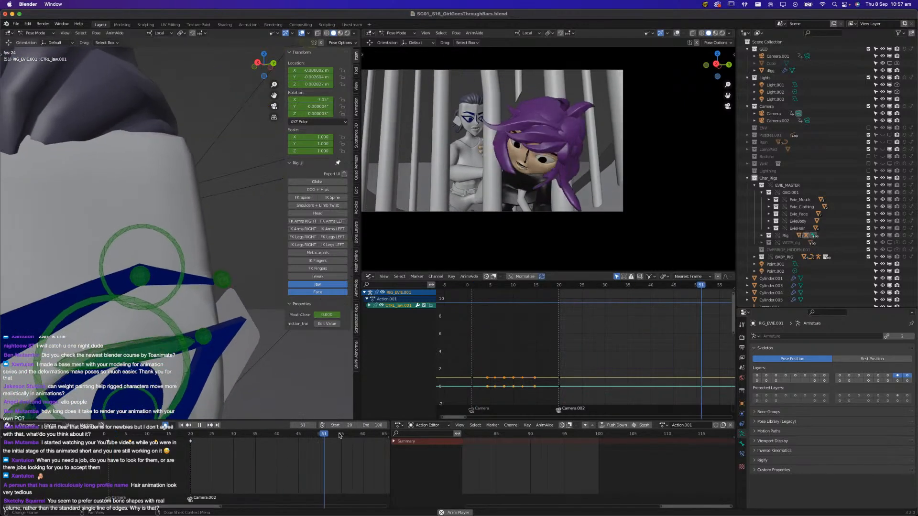
key("space")
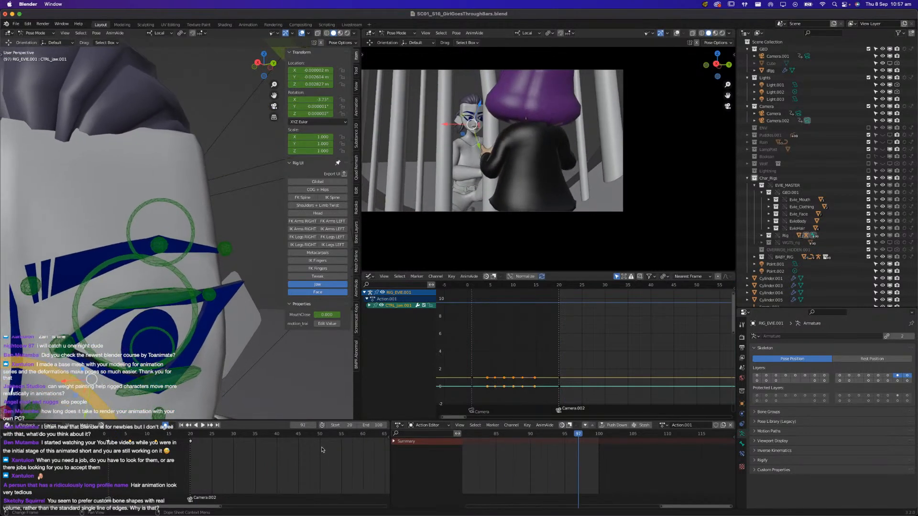
left_click_drag(196, 436, 225, 436)
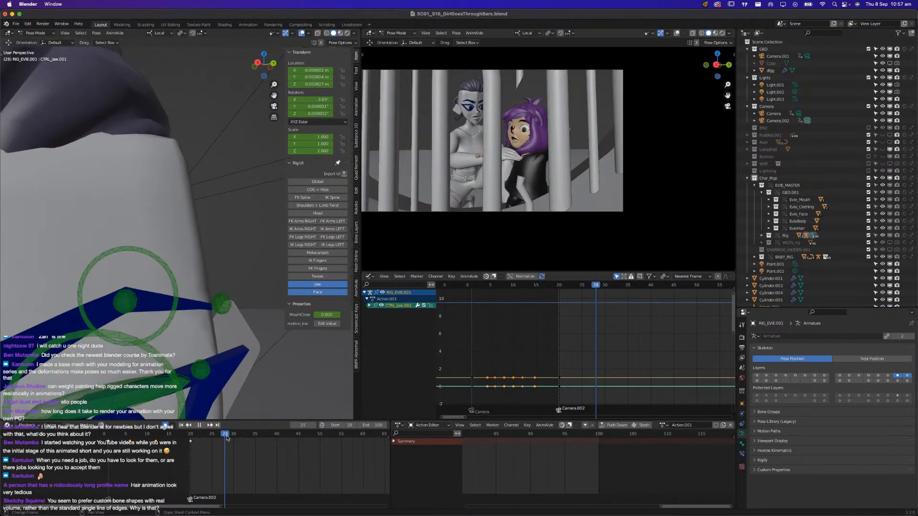
key("ctrl+s")
middle_click_drag(234, 399, 218, 348, "ctrl")
key("ctrl+s")
Bring both characters and the bars into the working view and hide its overlays
scroll(254, 392, "down", 5)
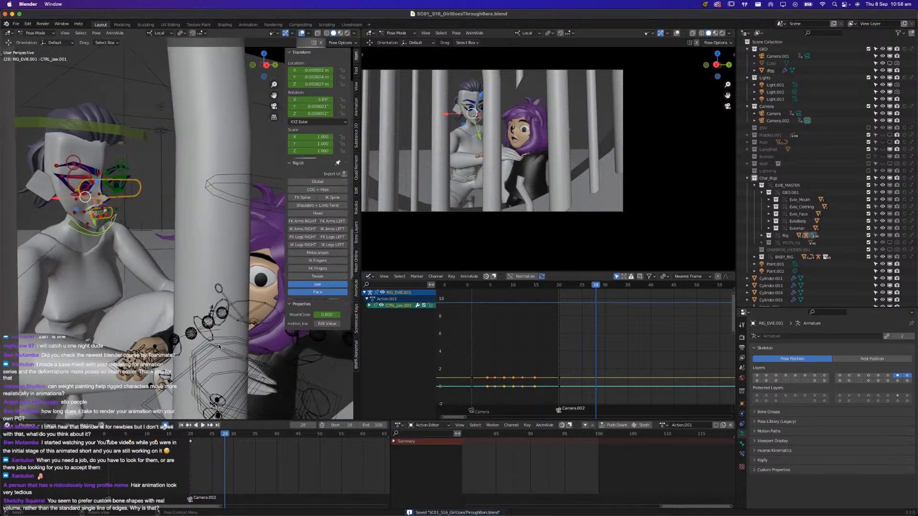
scroll(219, 348, "down", 3)
middle_click_drag(221, 346, 260, 314)
scroll(259, 334, "down", 3)
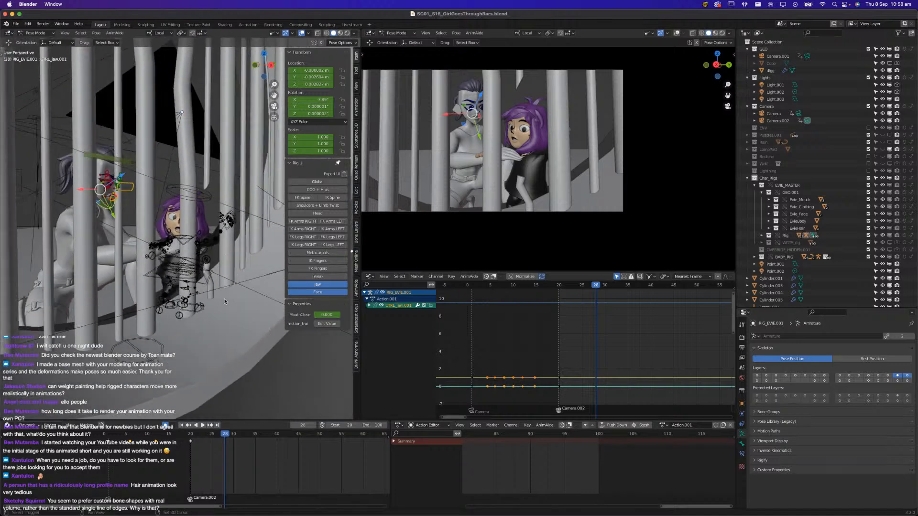
left_click(302, 34)
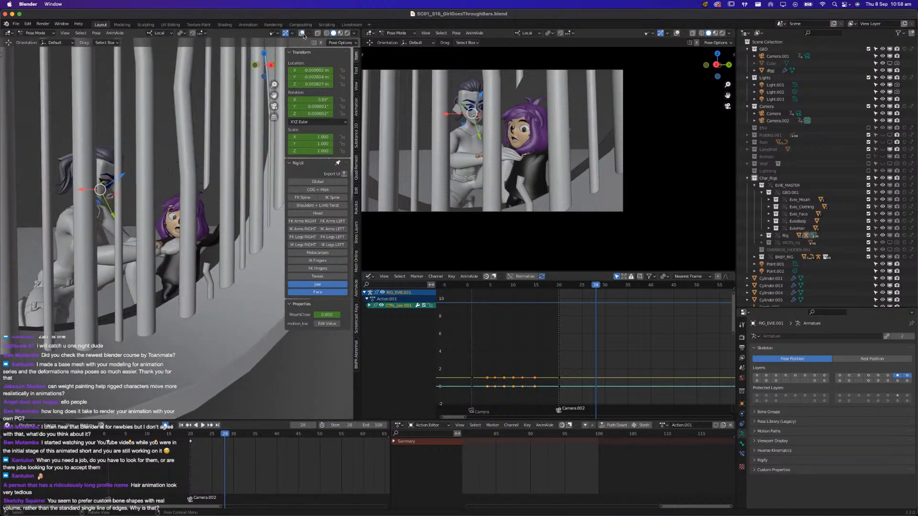
Replay the shot from frame 20, pausing to examine both characters' body motion
scroll(239, 463, "down", 2)
middle_click_drag(239, 464, 129, 469)
key("space")
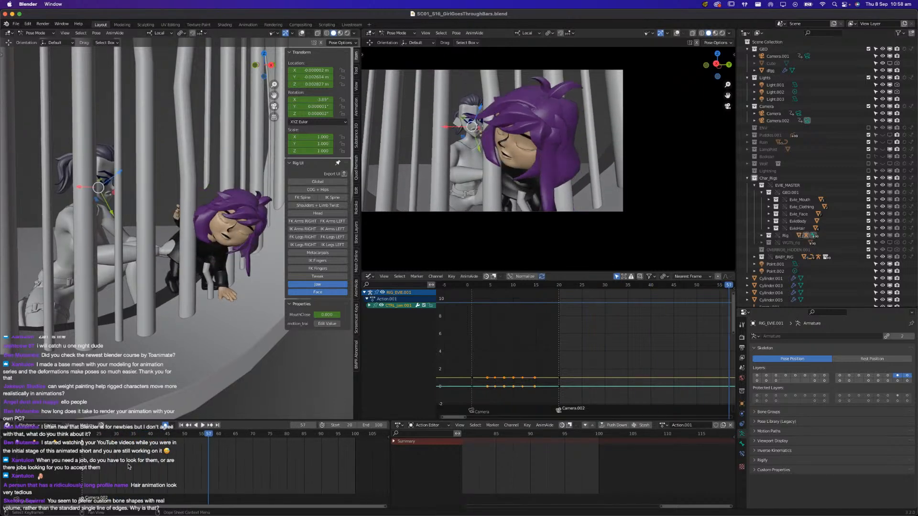
left_click(83, 437)
key("space")
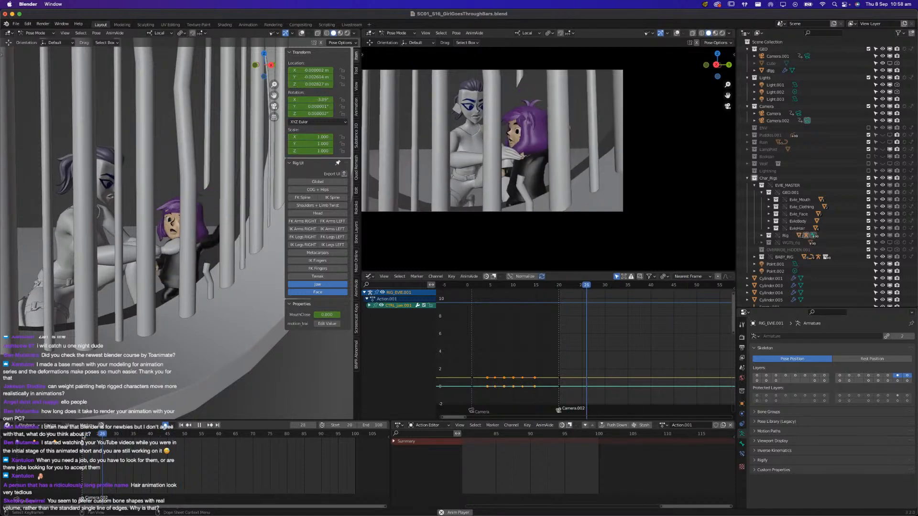
key("space")
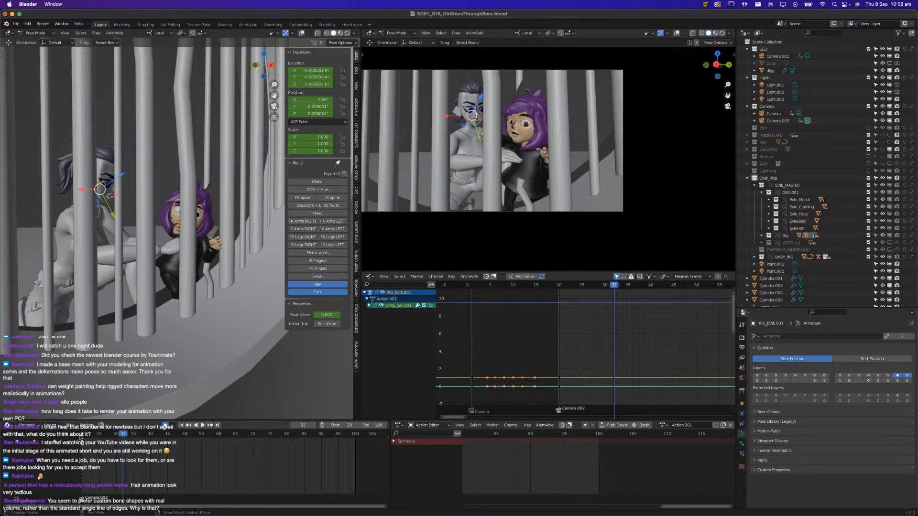
key("space")
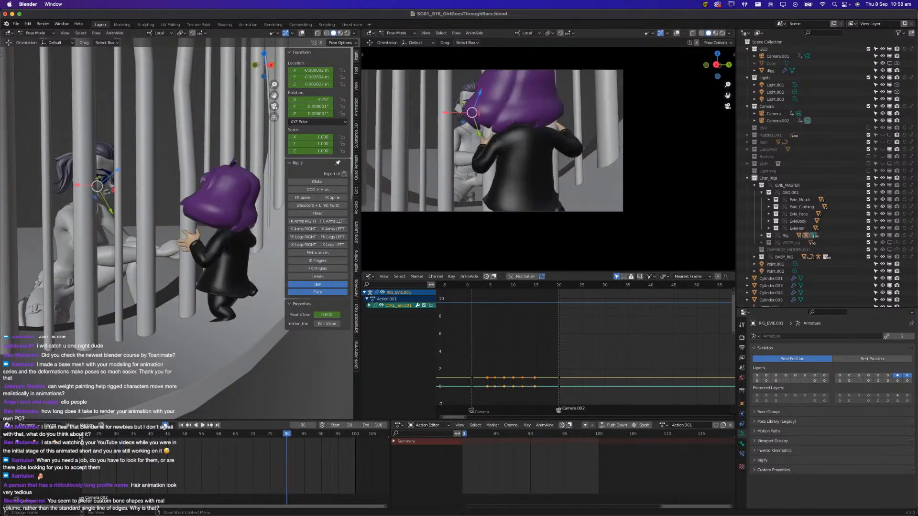
key("space")
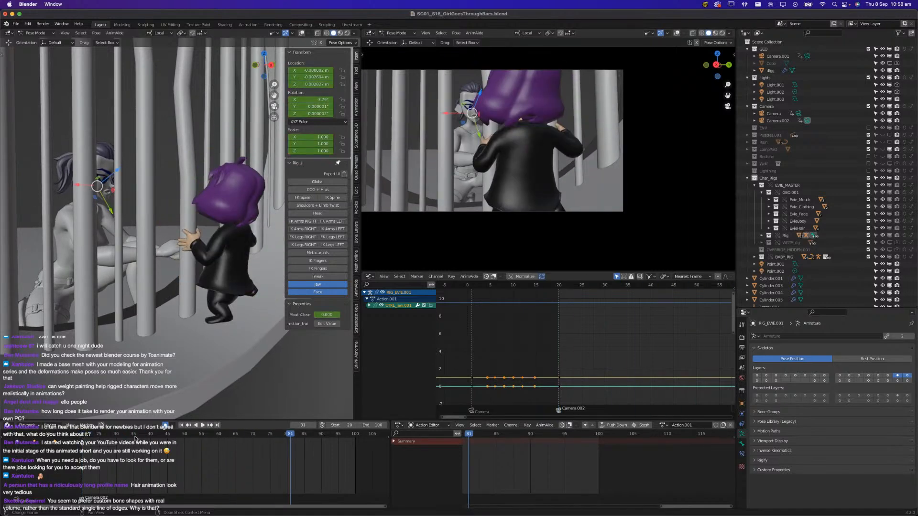
Scrub and replay the girl's passage through the bars, examining her from a closer side angle
left_click_drag(137, 438, 264, 448)
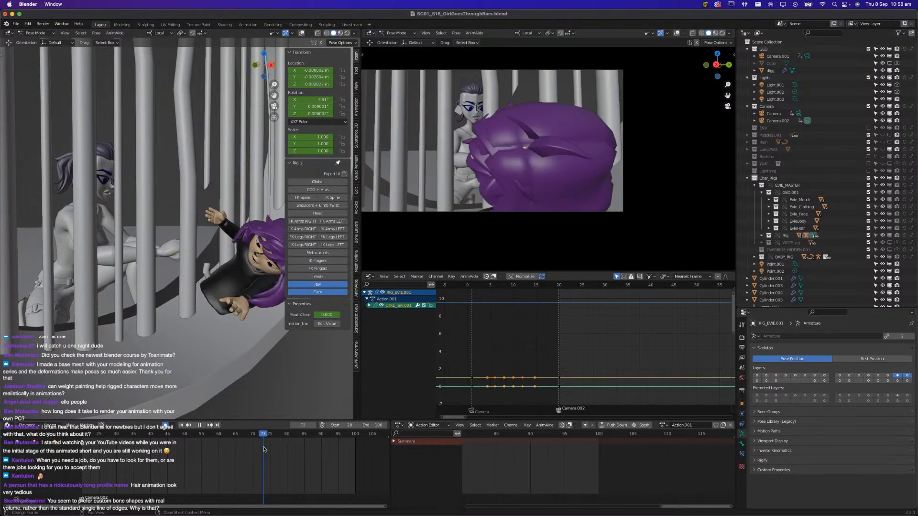
middle_click_drag(223, 355, 156, 317)
mouse_move(239, 437)
left_mouse_down()
mouse_move(230, 437)
mouse_move(300, 429)
mouse_move(234, 434)
left_mouse_up()
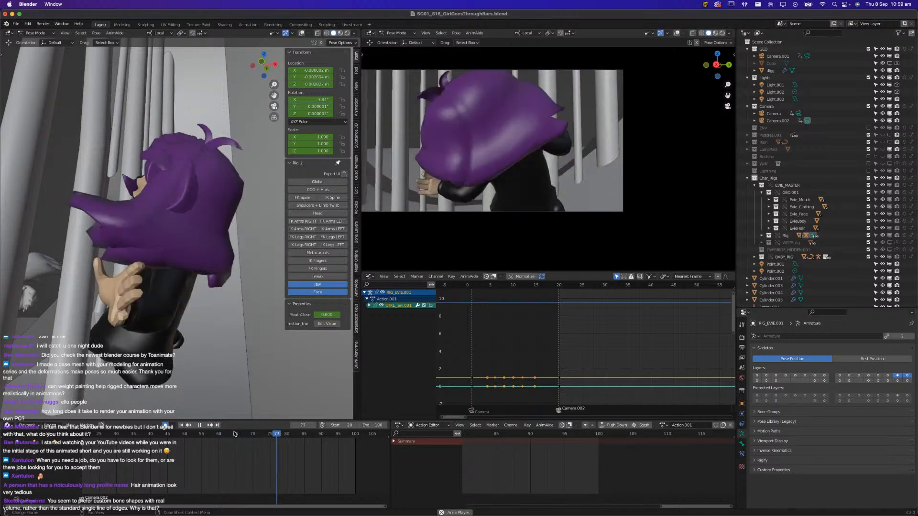
key("space")
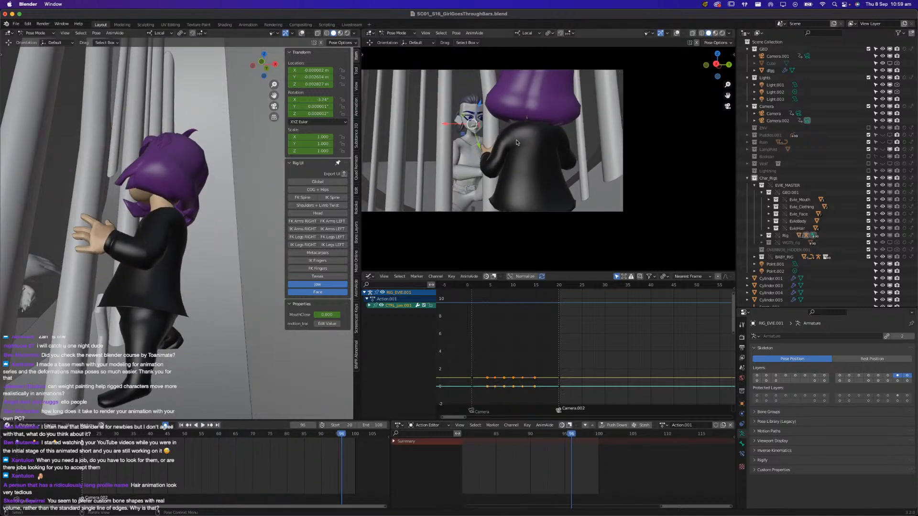
key("space")
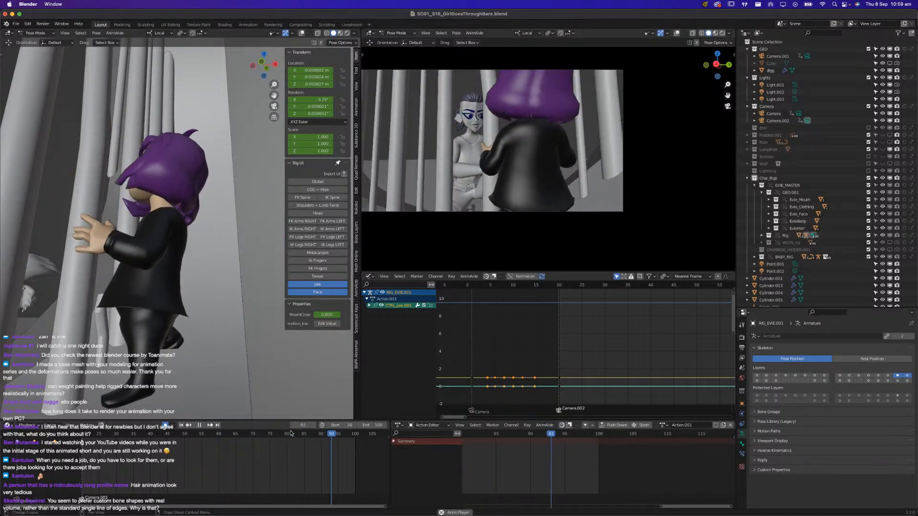
left_click(290, 434)
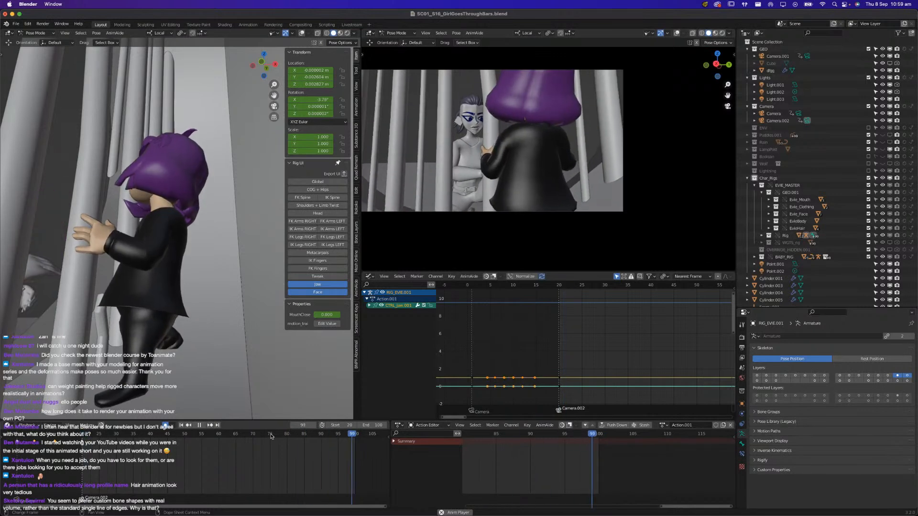
left_click(269, 437)
key("space")
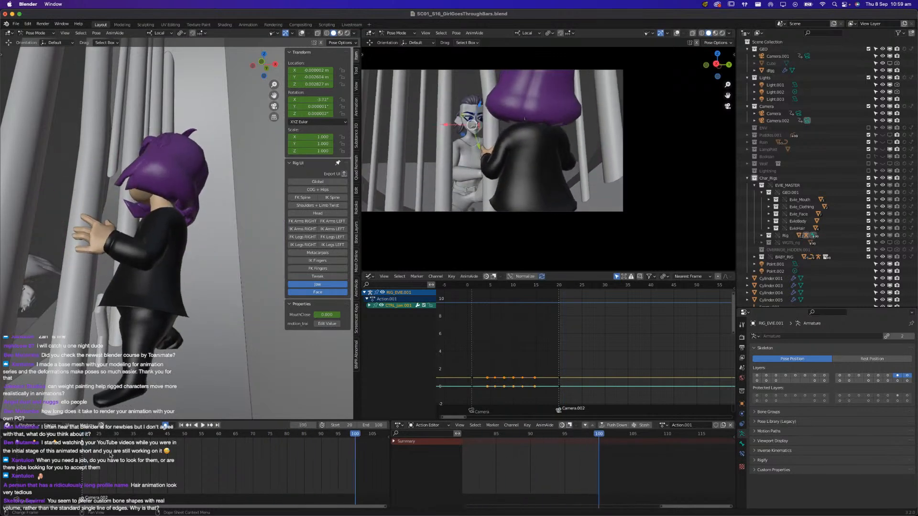
key("space")
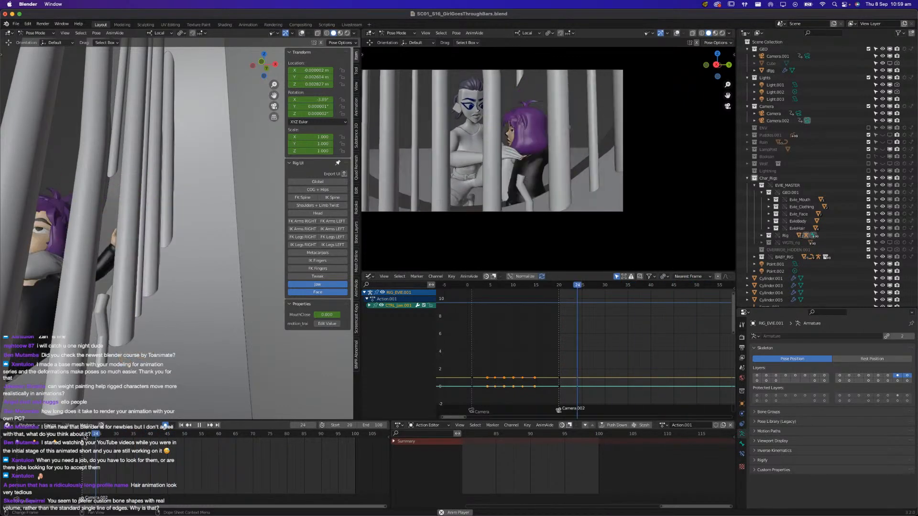
key("space")
Turn the working view's overlays back on and hide the girl's RIG_BABY armature inside the BABY_RIG collection
scroll(141, 255, "down", 5)
middle_click_drag(134, 303, 208, 126)
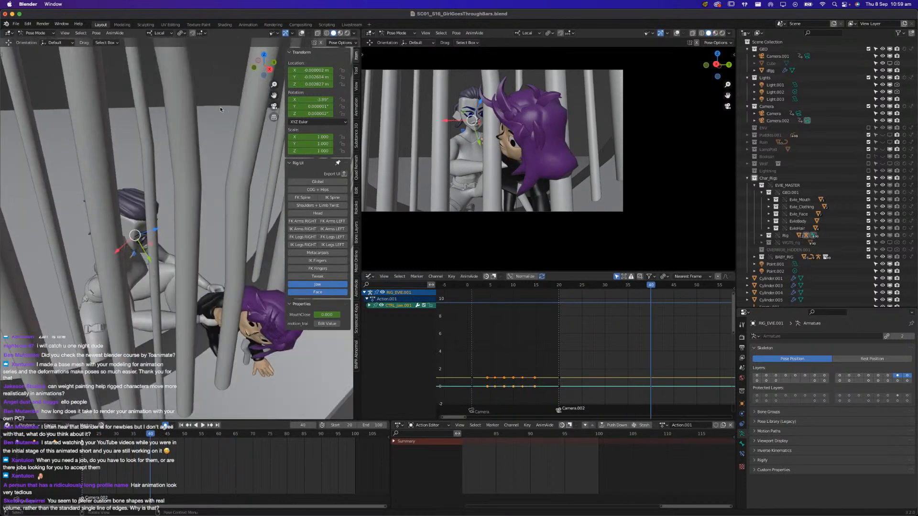
left_click(300, 34)
middle_click_drag(184, 410, 148, 384)
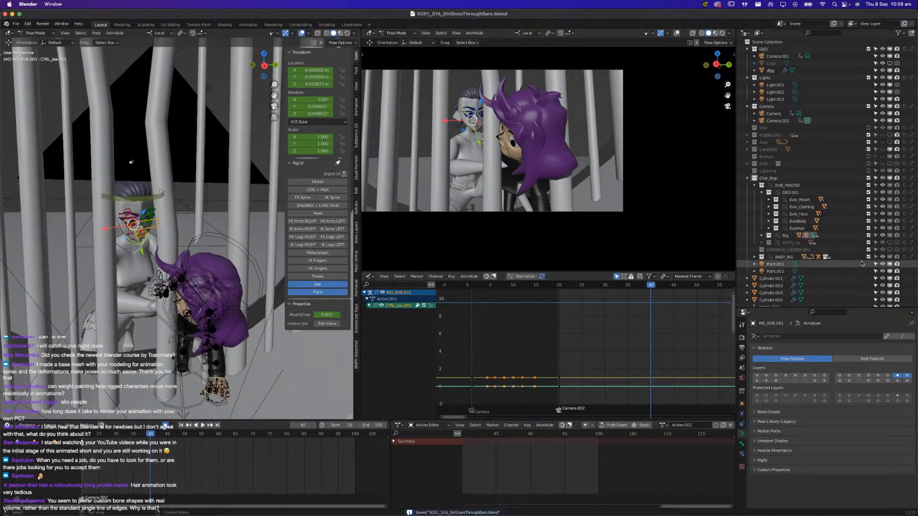
left_click(754, 257)
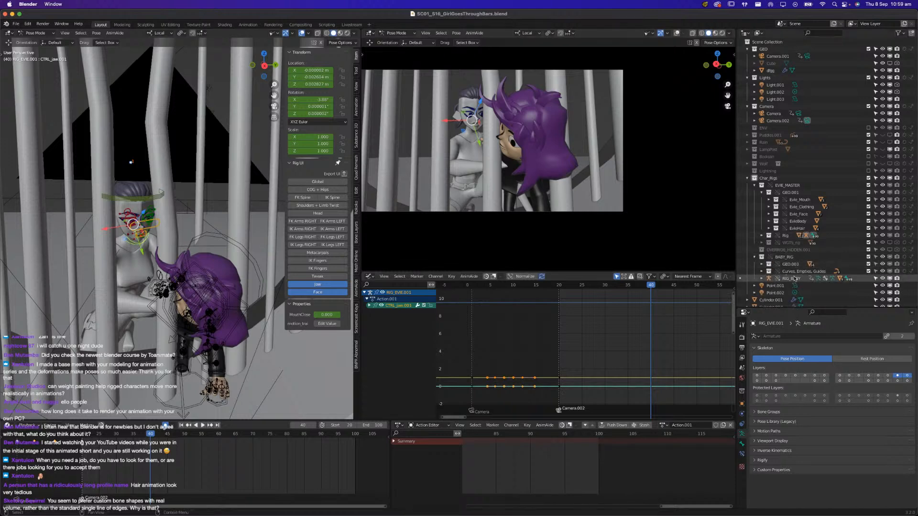
left_click(887, 278)
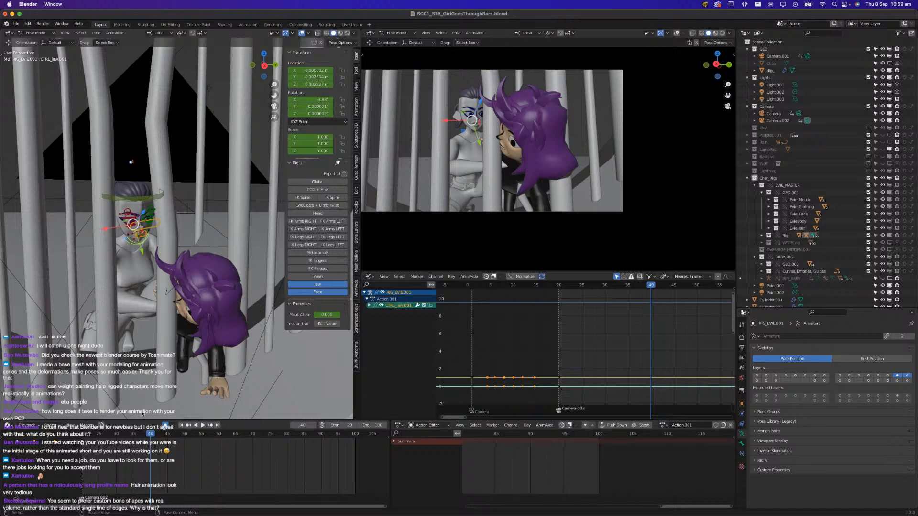
middle_click_drag(159, 339, 171, 323)
scroll(191, 317, "up", 5)
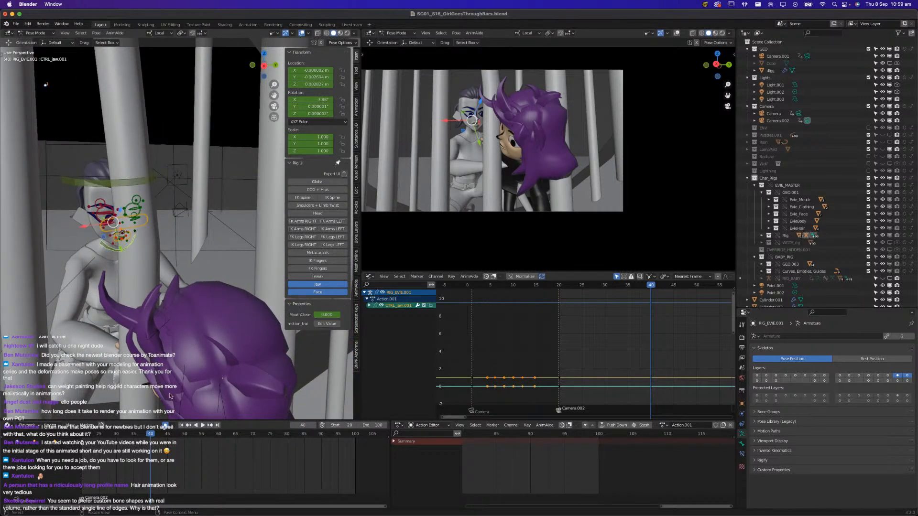
At frame 20, show Evie's Global, COG + Hips, FK and IK Spine, Shoulders + Limb Twist, Head, IK Arms and IK Legs controls
left_click(82, 435)
key("space")
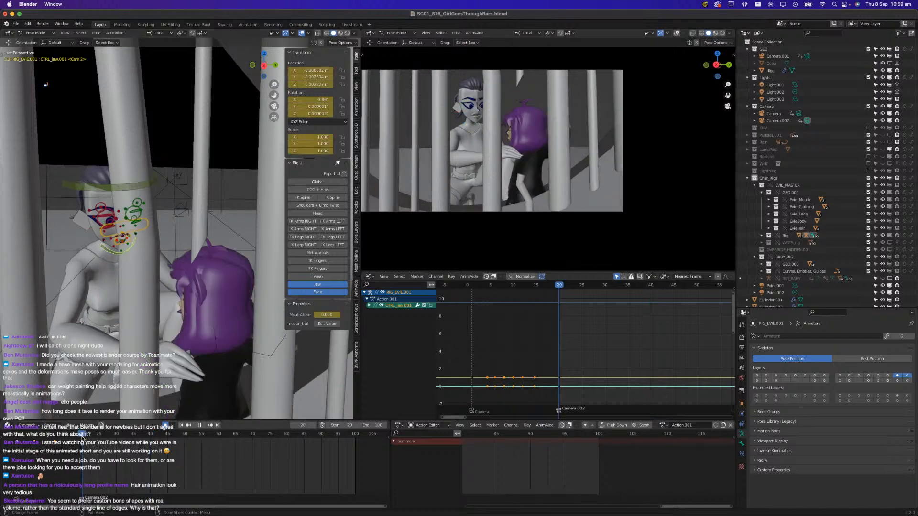
middle_click_drag(117, 309, 182, 314)
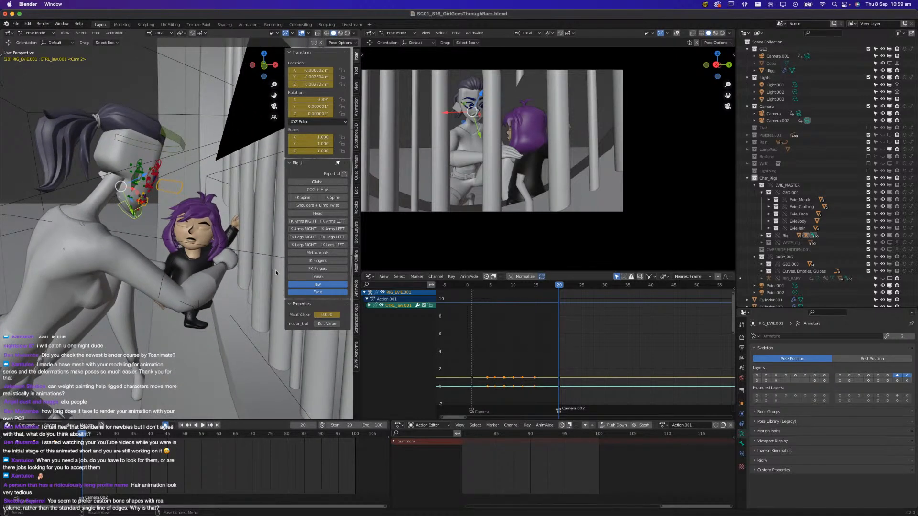
left_click_drag(325, 185, 322, 213)
left_click(309, 199)
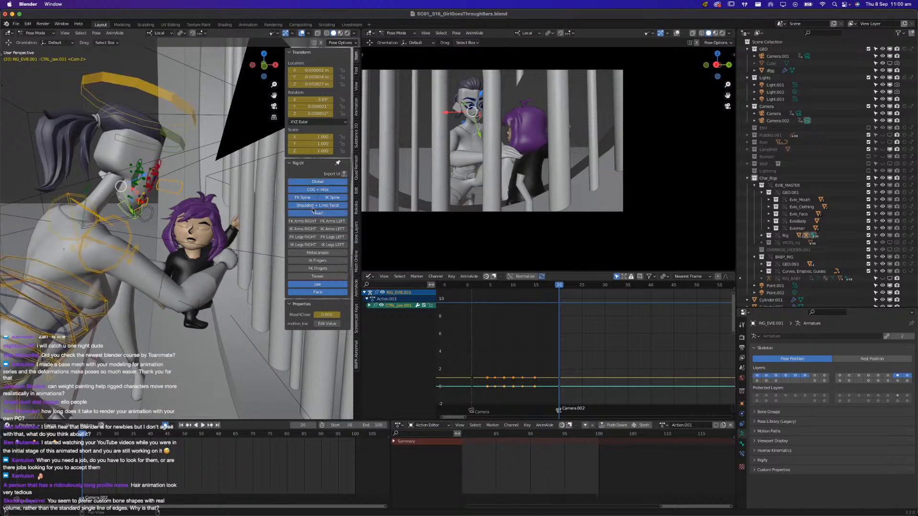
left_click_drag(307, 232, 326, 246)
middle_click_drag(179, 260, 252, 273)
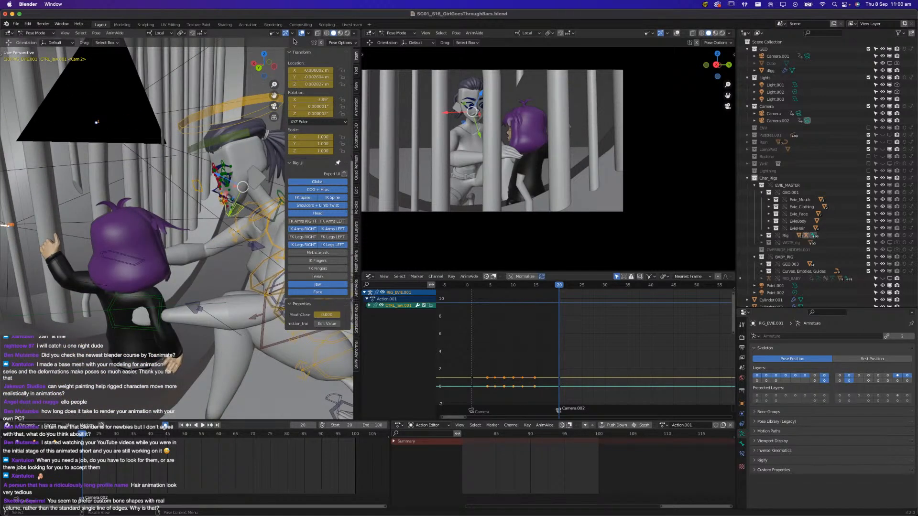
Hide camera objects in the working view and save the file
left_click(272, 34)
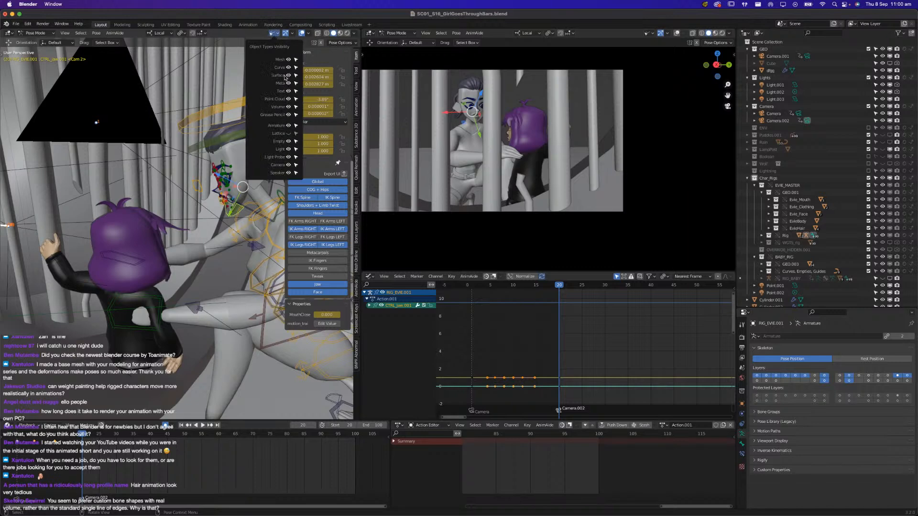
left_click(289, 165)
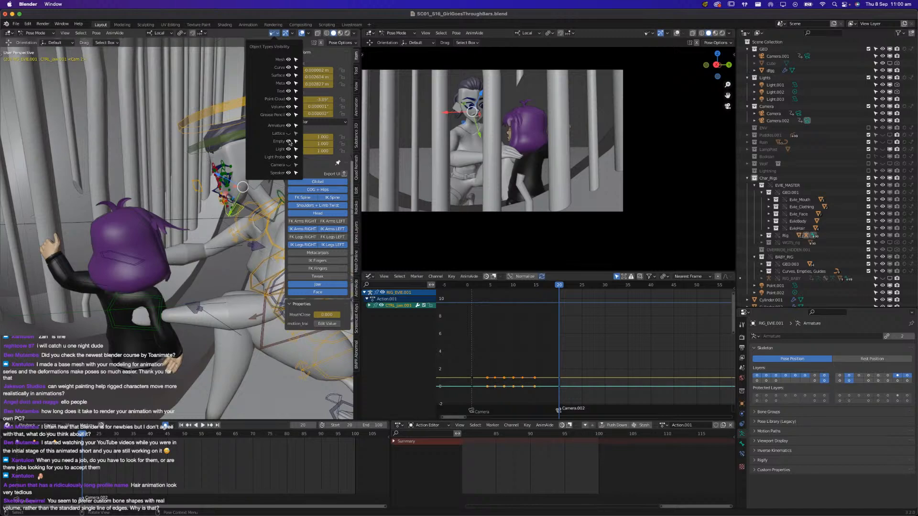
scroll(230, 196, "down", 2)
middle_click_drag(224, 196, 85, 260)
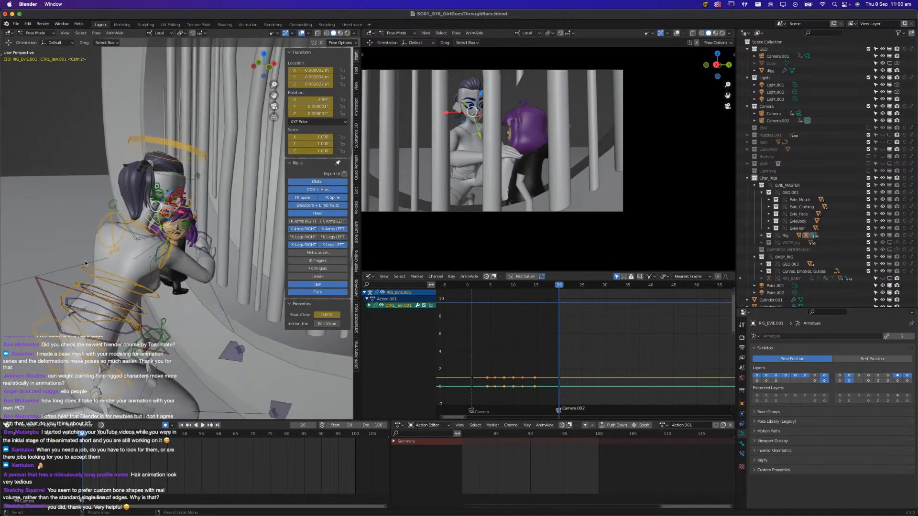
key("super+s")
At frame 20, move Evie's left-hand IK control off the girl's back towards her side and rotate it to match
middle_click_drag(121, 251, 250, 294)
left_click(92, 269)
left_click_drag(251, 294, 215, 304)
middle_click_drag(215, 305, 154, 323)
key("g")
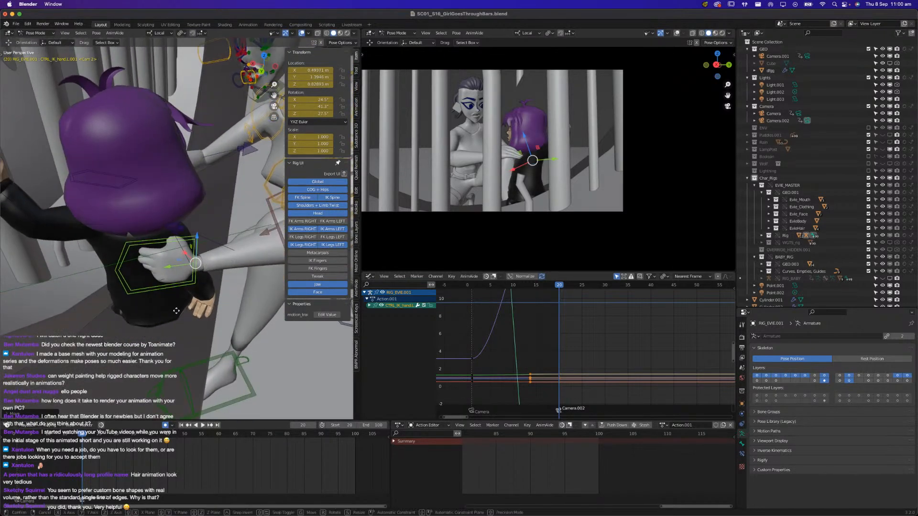
left_click(203, 304)
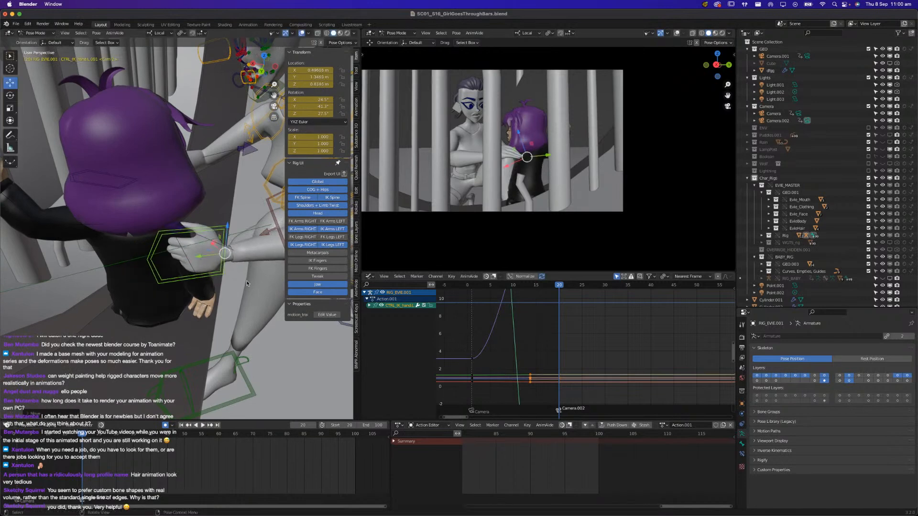
key("r")
left_click(254, 278)
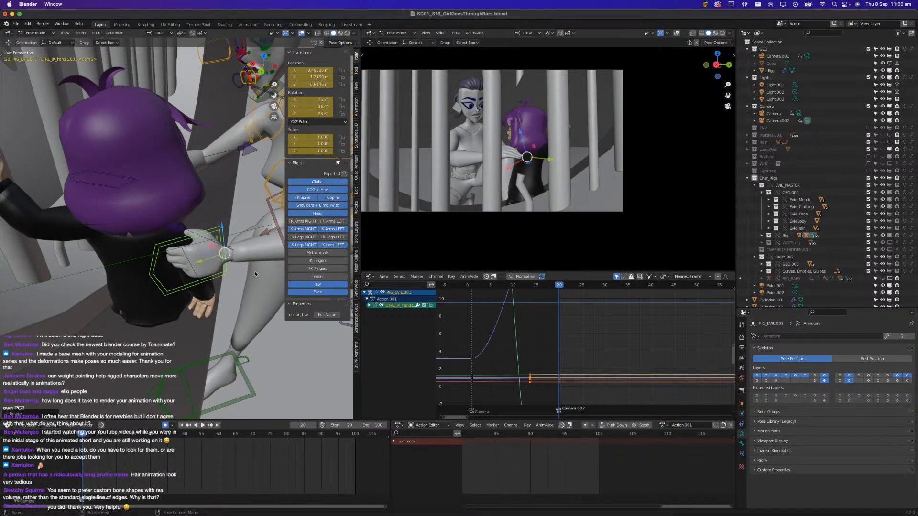
Reposition Evie's left-hand IK control against the girl's shoulder area, keeping the control visible
key("h")
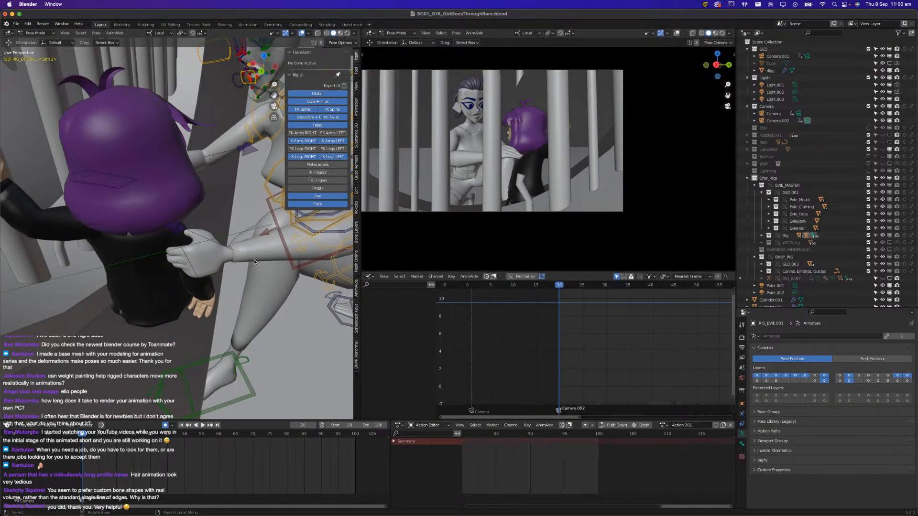
key("alt+h")
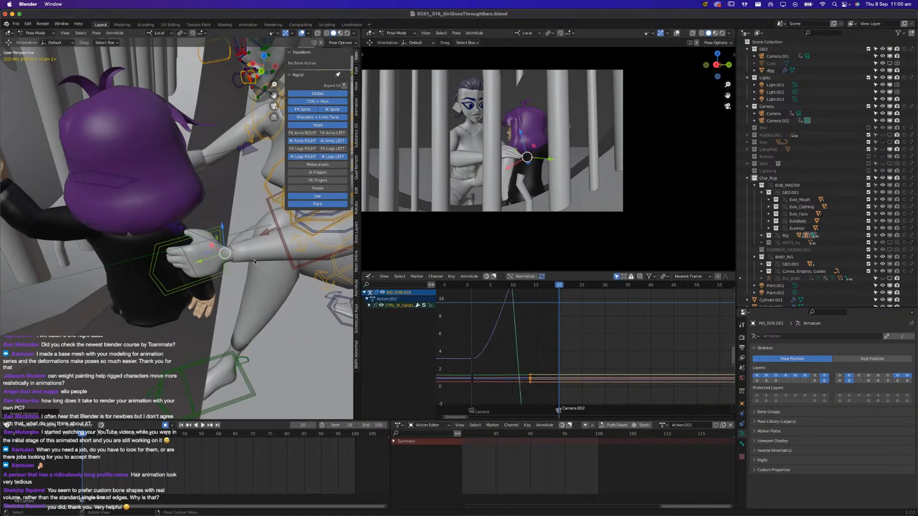
middle_click_drag(252, 263, 168, 280)
key("g")
left_click(189, 276)
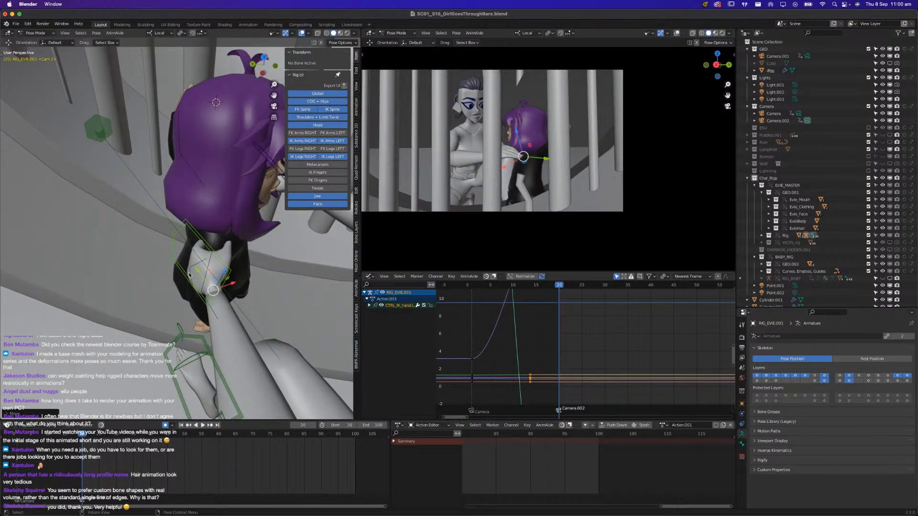
Move Evie's right-hand IK control down in front of the girl's torso and rotate the palm towards her
middle_click_drag(211, 277, 98, 265)
left_click(248, 279)
middle_click_drag(245, 279, 260, 283)
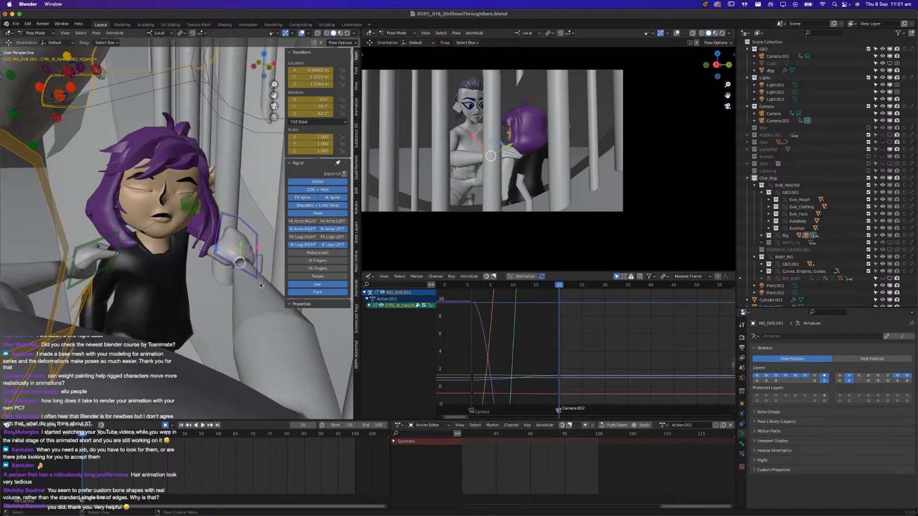
key("g")
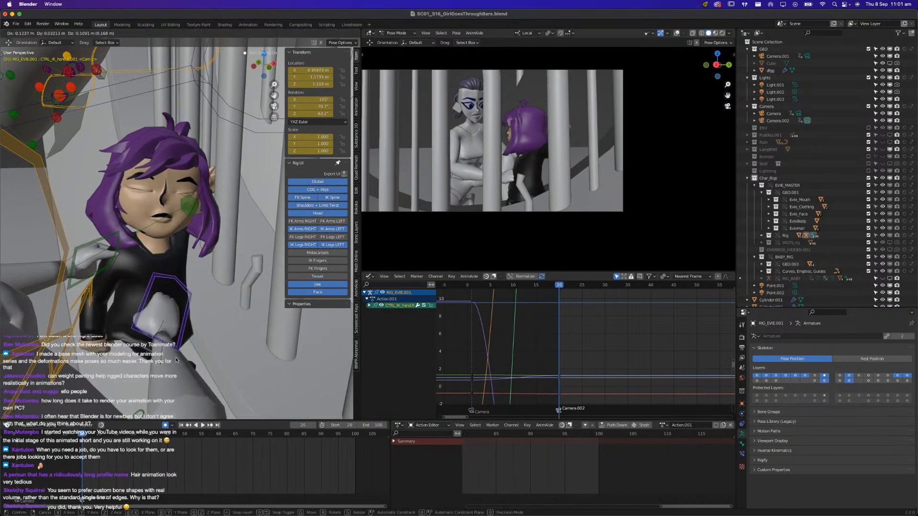
left_click(176, 362)
key("r")
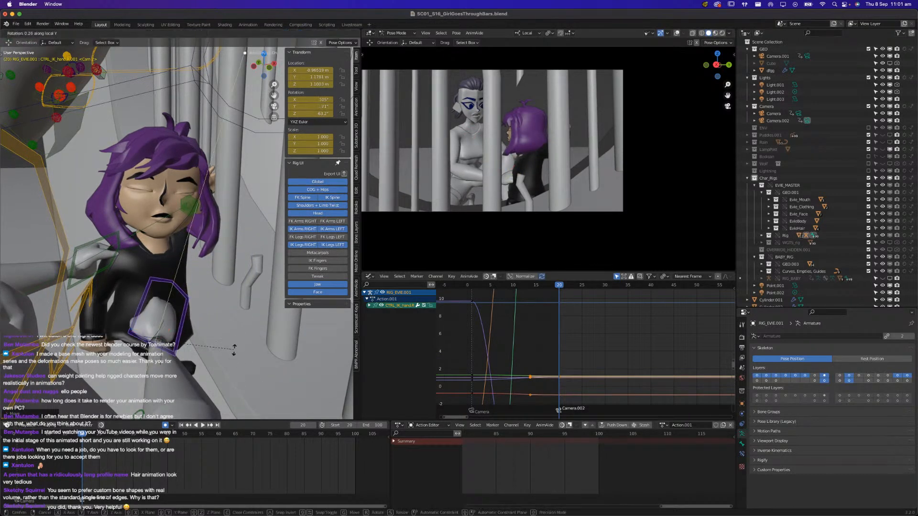
left_click(172, 364)
key("r")
key("r")
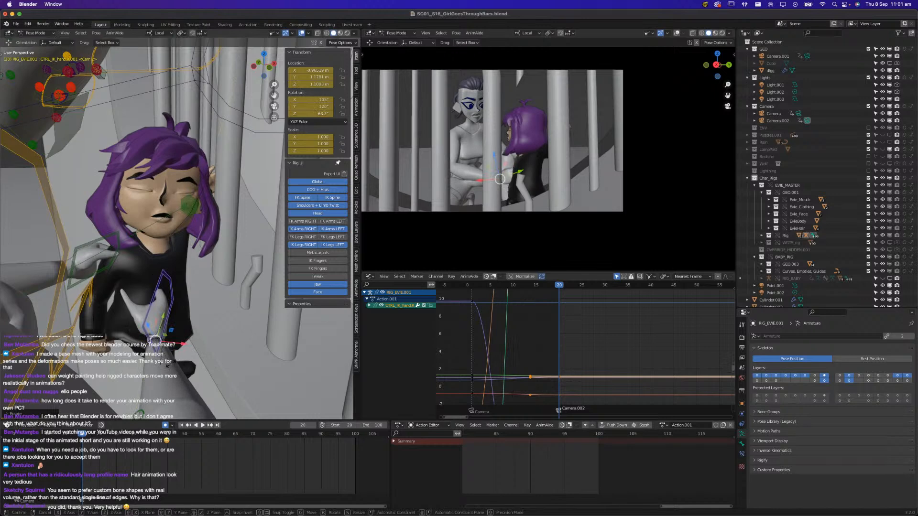
left_click(156, 357)
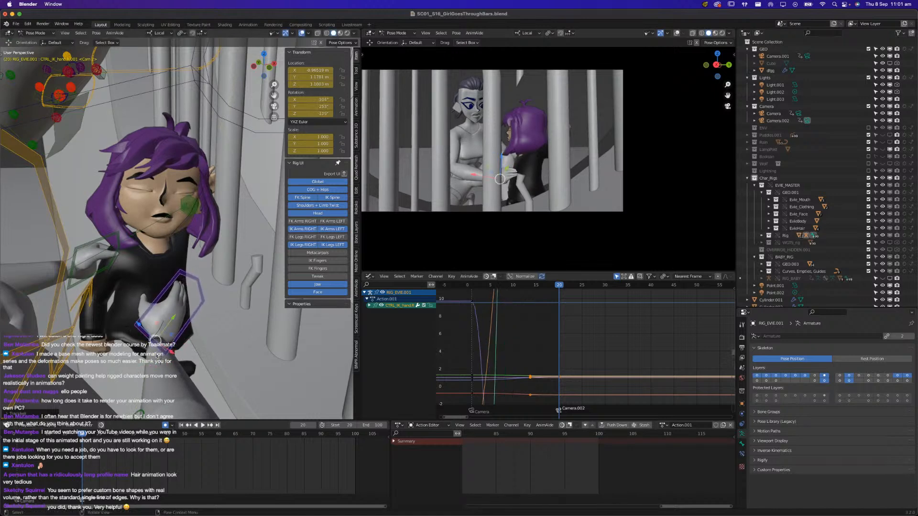
Show the FK Fingers controls, clear the rotation of Evie's right hand and fingers, and rotate the hand back towards the girl's torso
left_click(310, 269)
left_click_drag(139, 280, 204, 326)
key("alt+r")
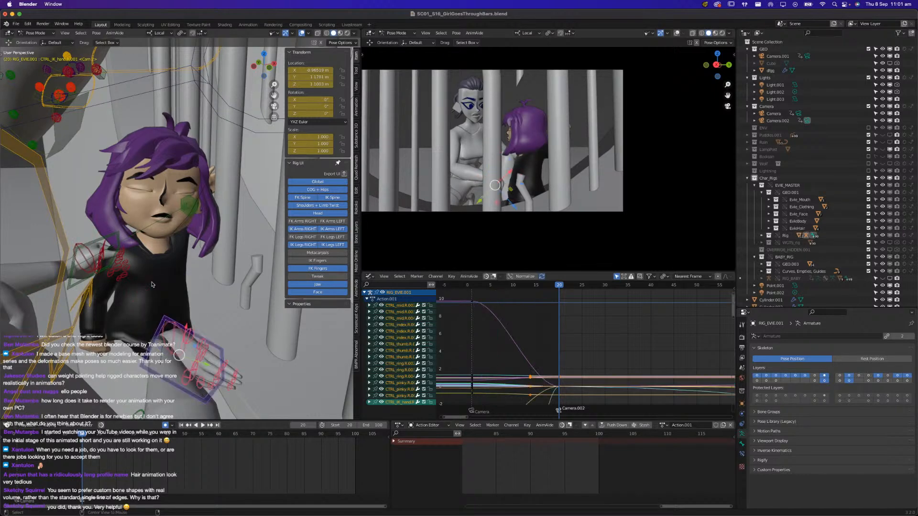
left_click(225, 345)
key("r")
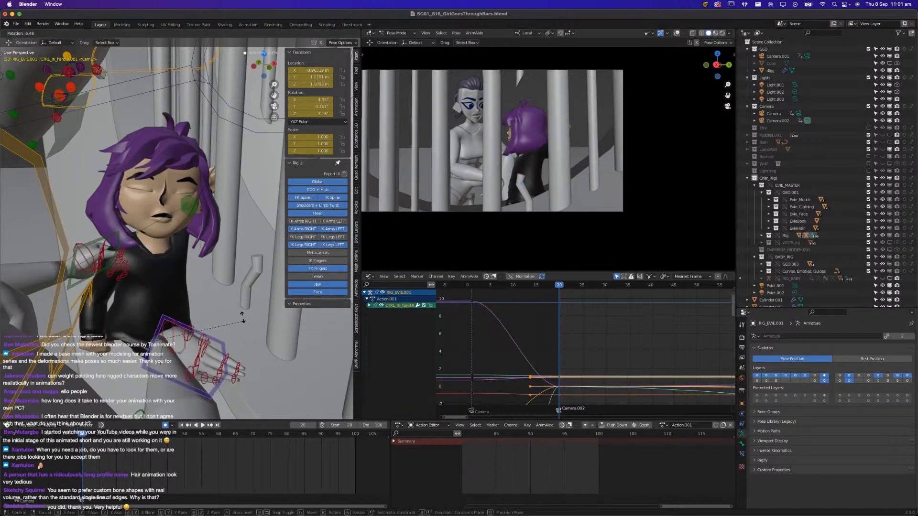
key("r")
key("r")
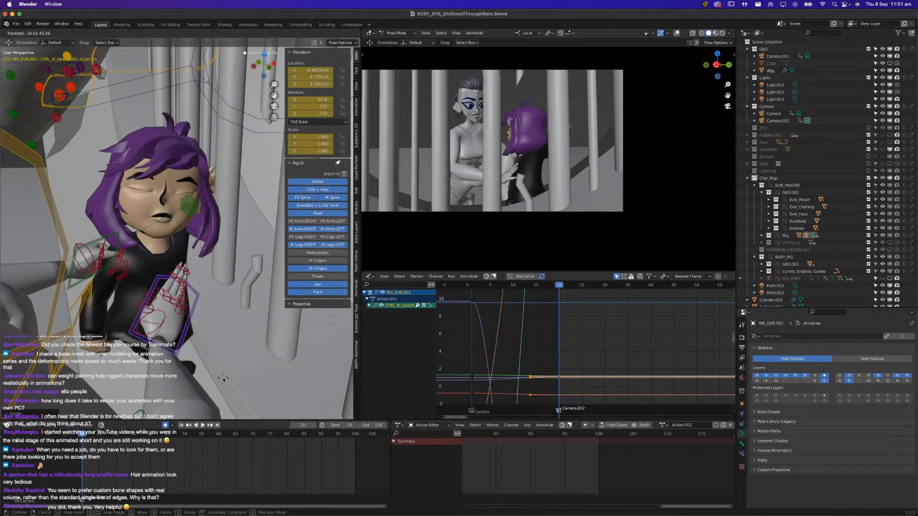
left_click(276, 298)
Show the Metacarpals controls, clear the rotation across Evie's right hand, and turn the hand control back up against the girl's torso
left_click(318, 252)
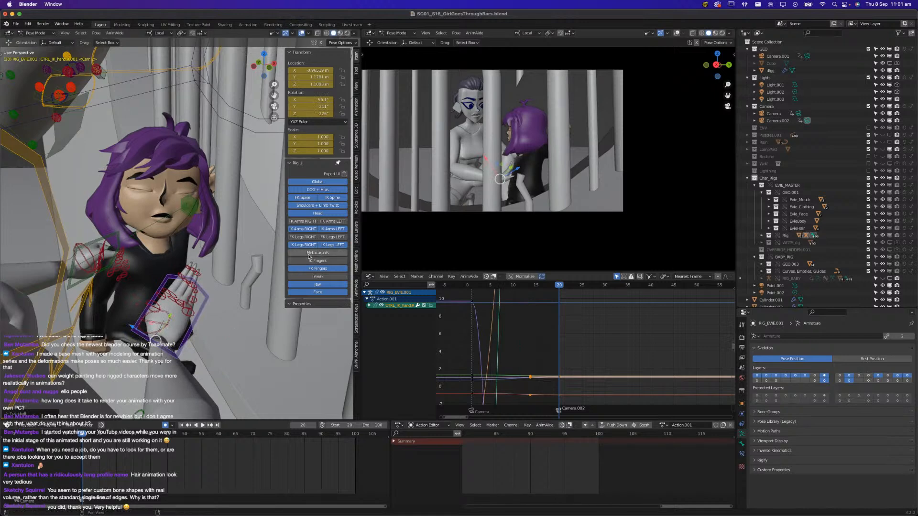
left_click_drag(140, 281, 210, 351)
left_click_drag(191, 283, 210, 298)
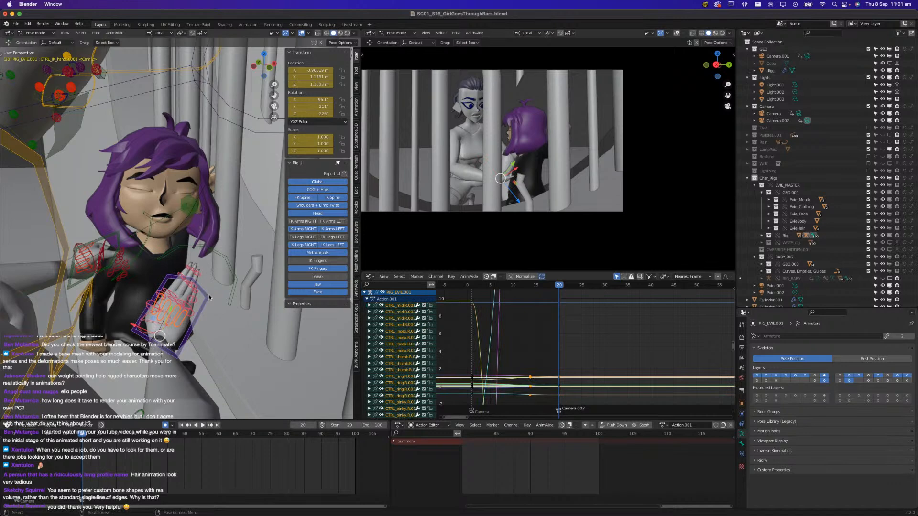
key("alt+r")
left_click(221, 349)
key("r")
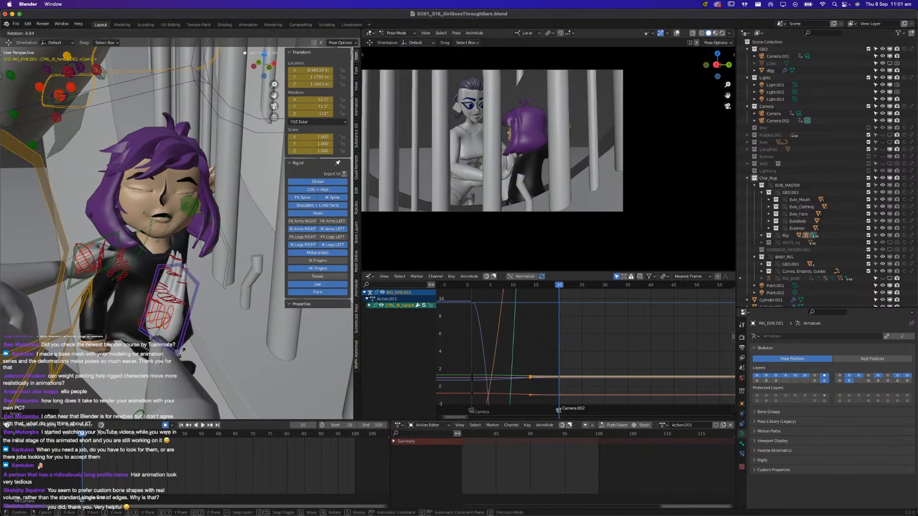
left_click(190, 342)
From a front angle, rotate and nudge Evie's right-hand control so the palm faces the girl's chest
middle_click_drag(190, 342, 228, 320)
key("r")
left_click(242, 369)
key("r")
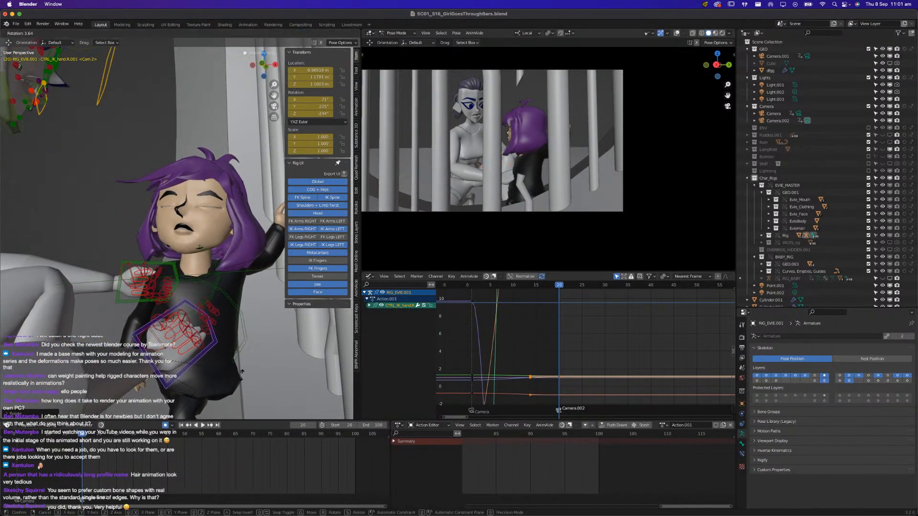
left_click(243, 377)
key("g")
left_click(256, 376)
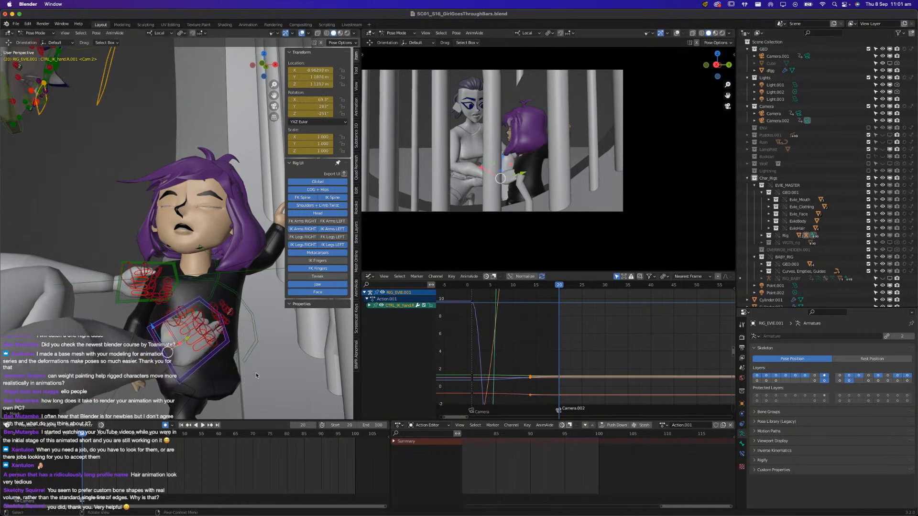
key("r")
key("r")
left_click(257, 369)
Shift Evie's right-hand IK control slightly against the girl's torso, using a higher viewing angle
mouse_move(257, 370)
middle_mouse_down()
mouse_move(247, 393)
mouse_move(253, 366)
middle_mouse_up()
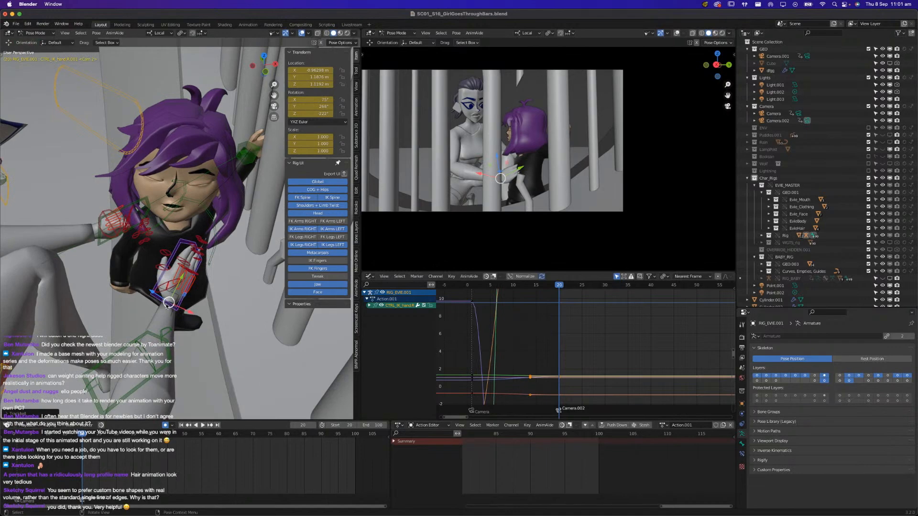
key("g")
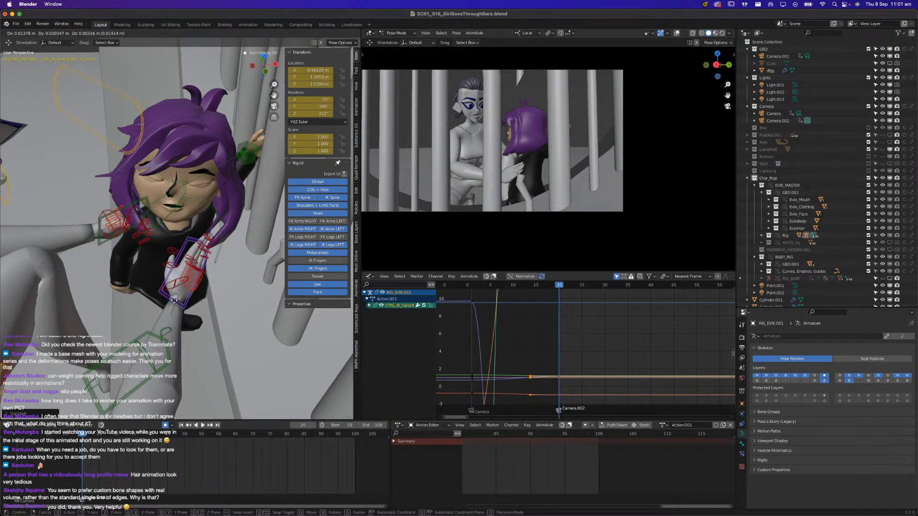
left_click(177, 293)
middle_click_drag(177, 293, 265, 288)
middle_click_drag(201, 325, 213, 282)
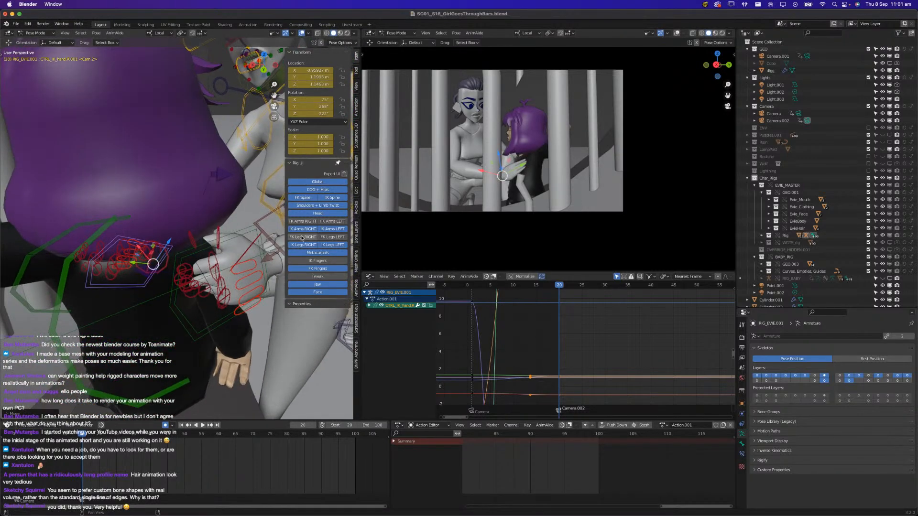
Hide all of Evie's rig control layers except FK Fingers
left_click_drag(317, 182, 315, 159)
left_click(303, 229)
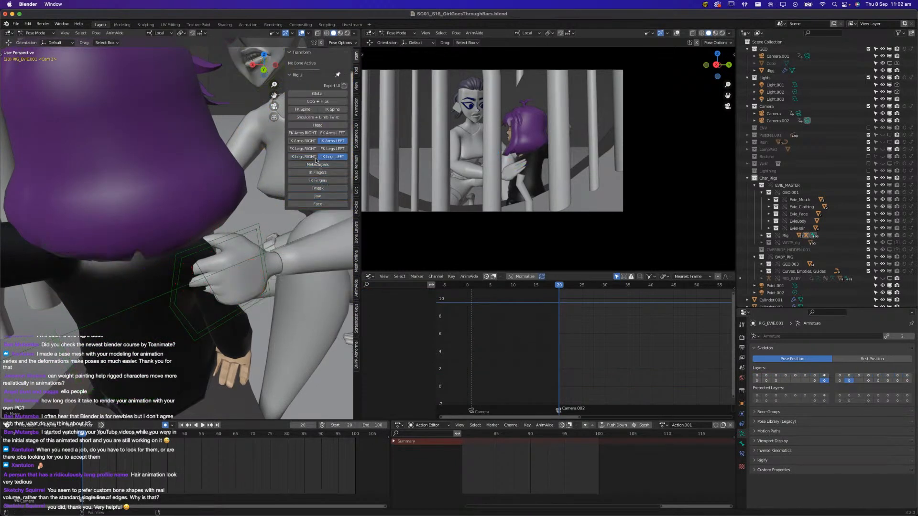
left_click(312, 182)
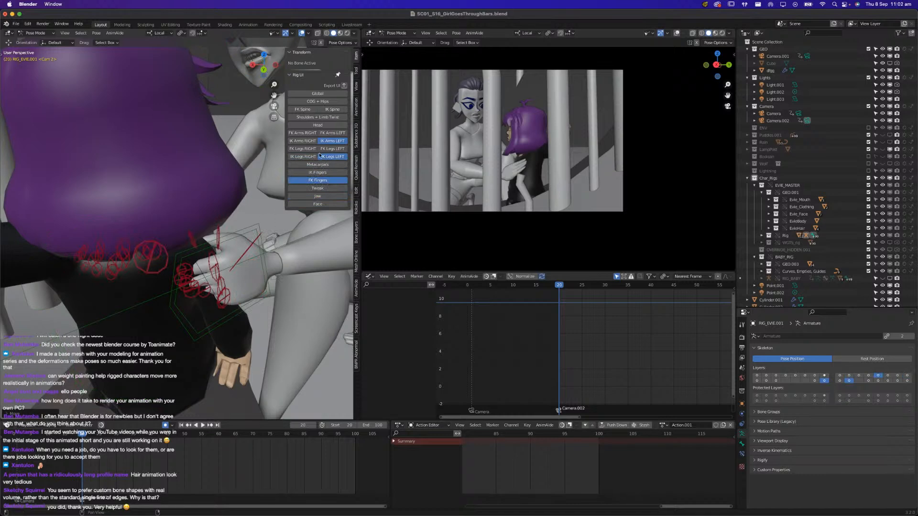
left_click(328, 164)
left_click(327, 165)
left_click(329, 157)
left_click(330, 142)
Show the Metacarpals controls and clear the rotation of Evie's left-hand metacarpal and finger controls
middle_click_drag(237, 254, 262, 242)
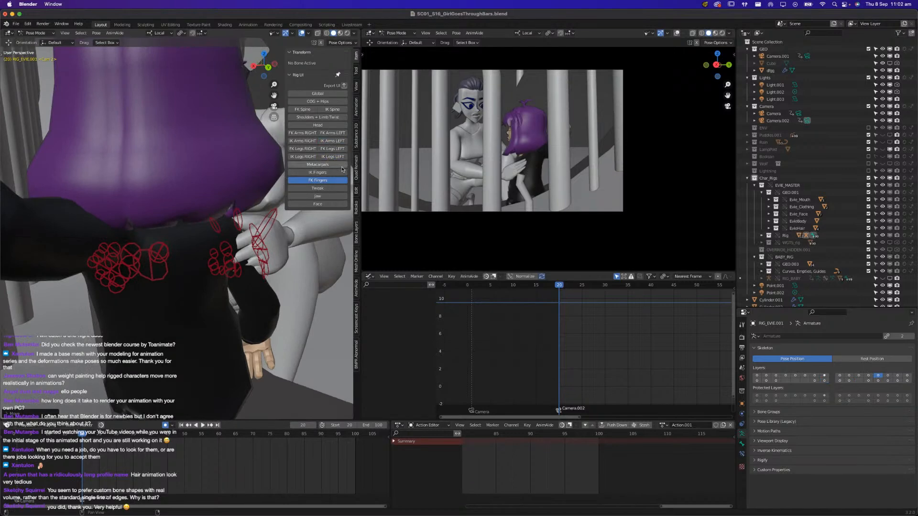
left_click(325, 165)
left_click_drag(206, 210, 290, 281)
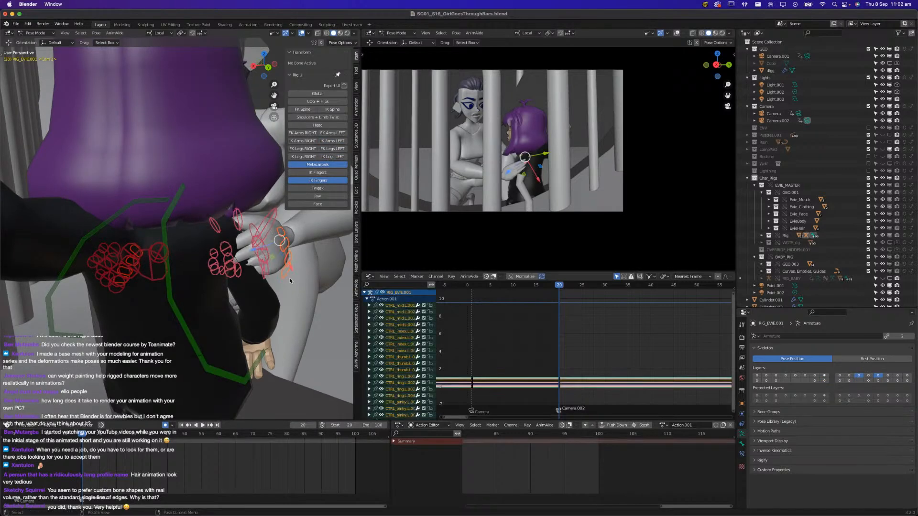
key("alt+r")
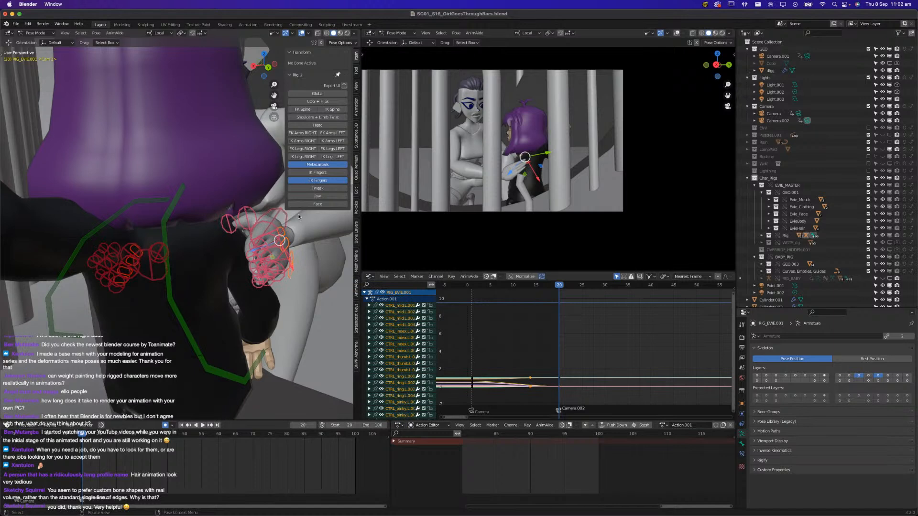
Show Evie's Global, COG + Hips, IK Arms, IK Legs and Head controls again and save the file
left_click(325, 94)
left_click(324, 101)
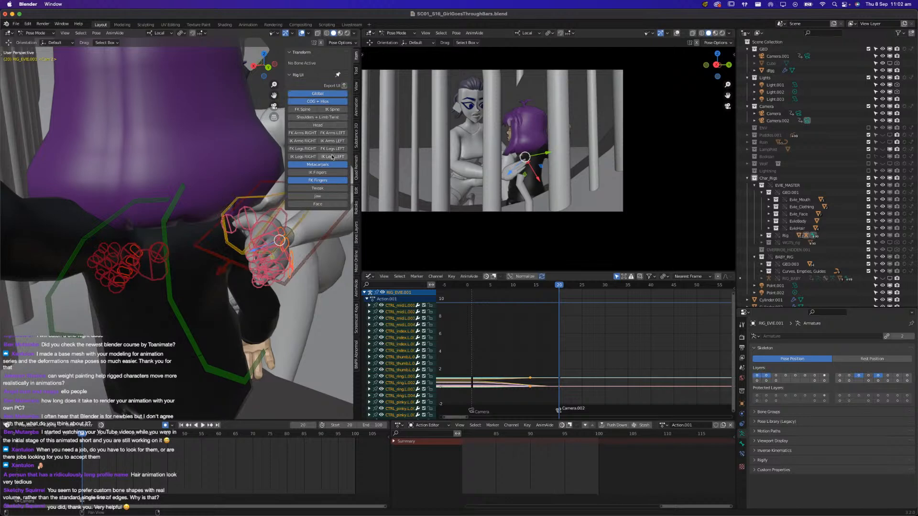
left_click(292, 156)
left_click(295, 142)
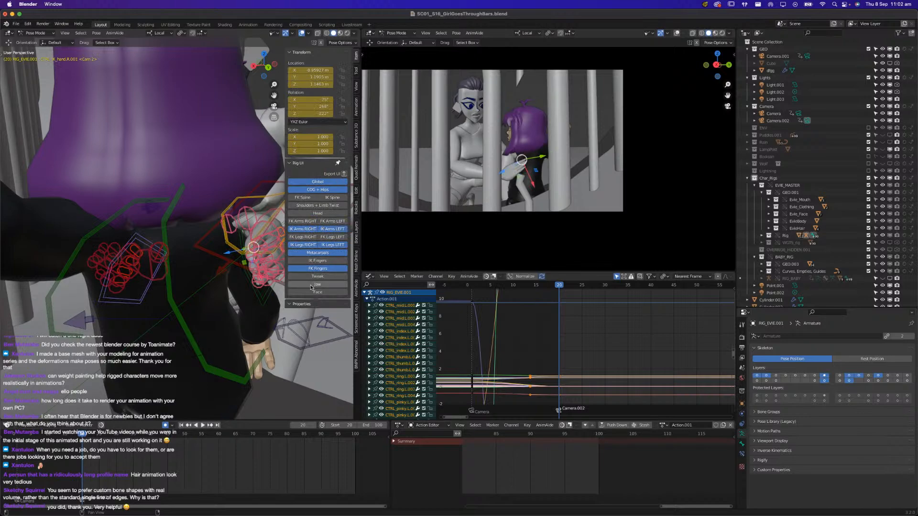
left_click(316, 213)
middle_click_drag(123, 293, 349, 285)
key("super+s")
Rotate Evie's right-hand IK control to refine the palm's angle against the girl's torso
mouse_move(152, 307)
middle_mouse_down()
mouse_move(141, 288)
mouse_move(164, 295)
middle_mouse_up()
scroll(146, 302, "up", 3)
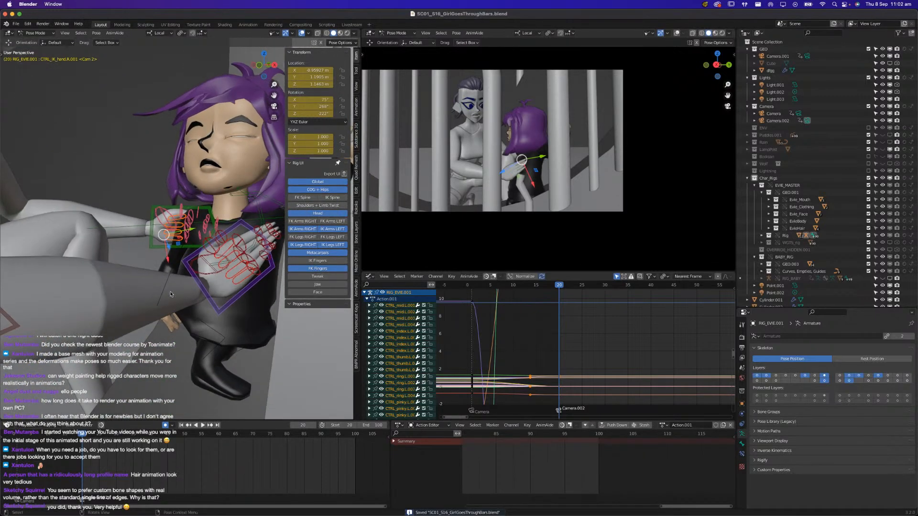
left_click(225, 311)
key("r")
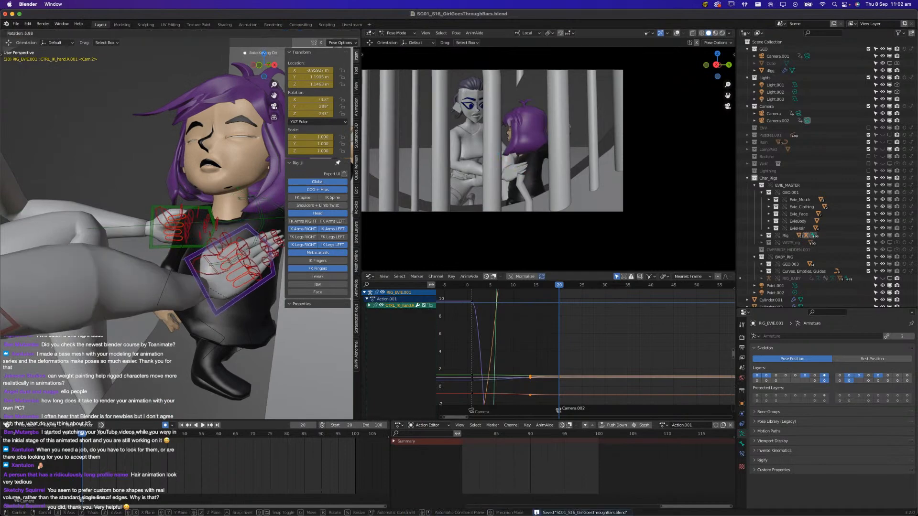
left_click(237, 313)
scroll(181, 331, "down", 3)
scroll(181, 331, "down", 5)
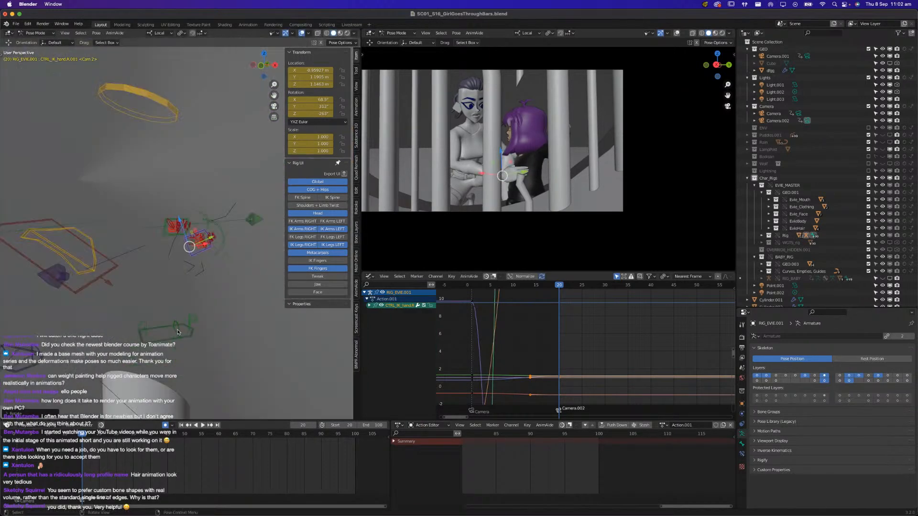
Move the IK pole control of Evie's right arm to adjust the elbow direction
left_click(140, 390)
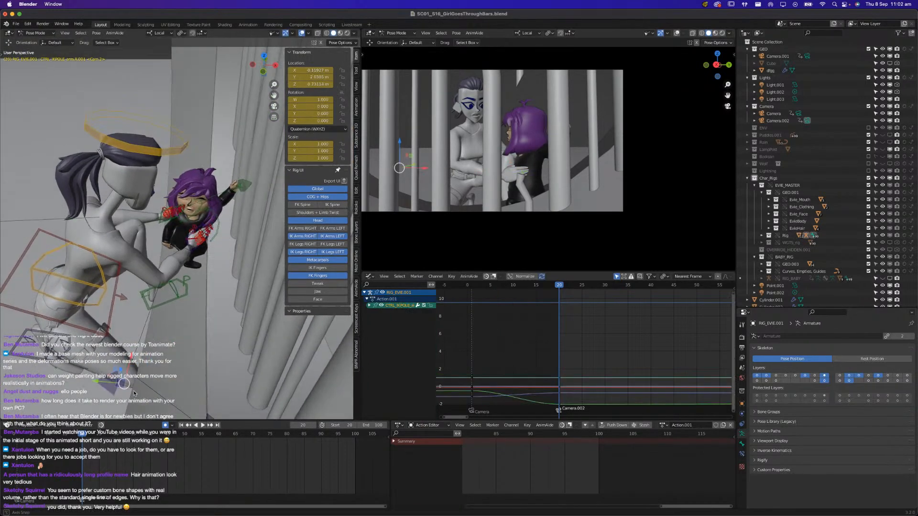
key("g")
left_click(121, 372)
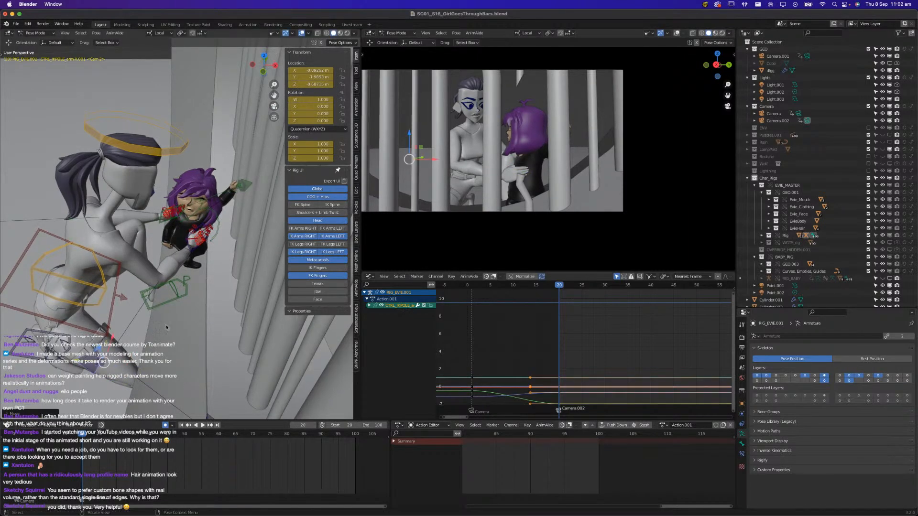
Try to rotate Evie's right-hand IK control so the palm lies against the girl's torso
scroll(185, 228, "up", 4)
middle_click_drag(185, 228, 211, 275)
left_click(212, 285)
key("r")
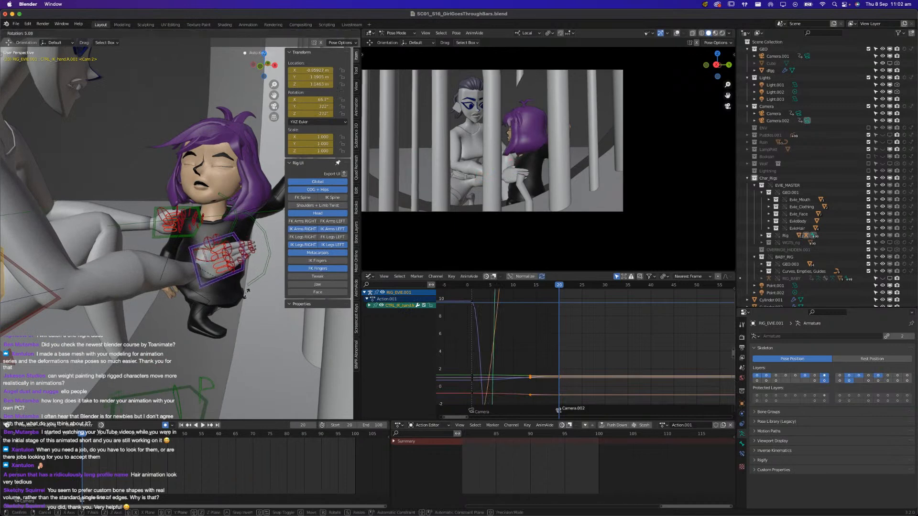
key("r")
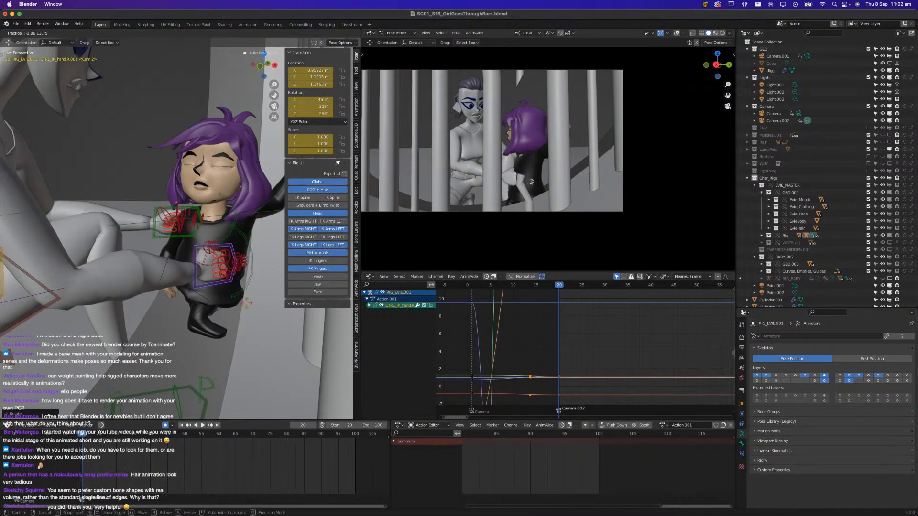
key("r")
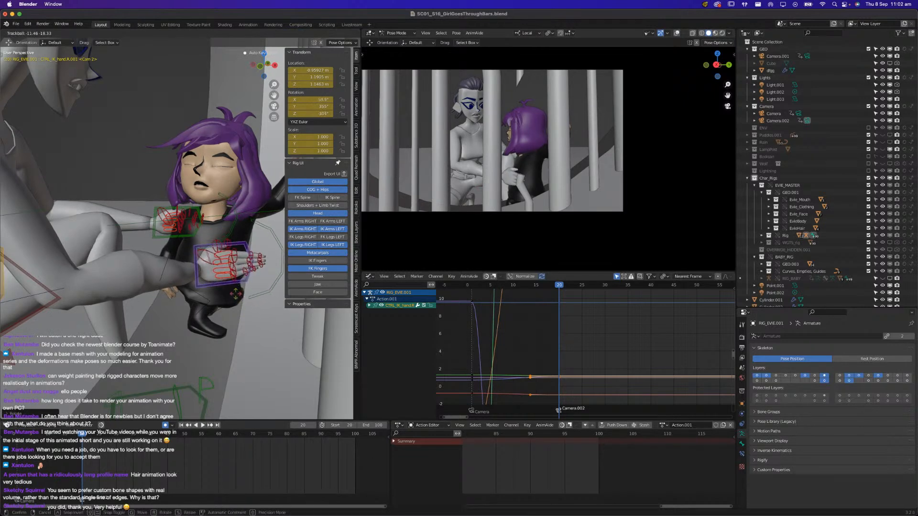
left_click(236, 296)
Clear the right-hand IK control's rotation and try a fresh angle for the palm across the girl's torso
key("alt+r")
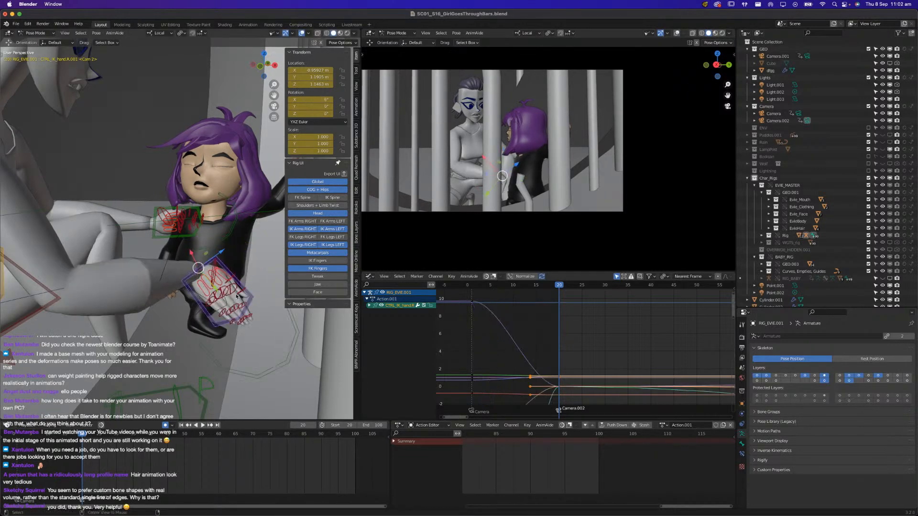
key("r")
key("r")
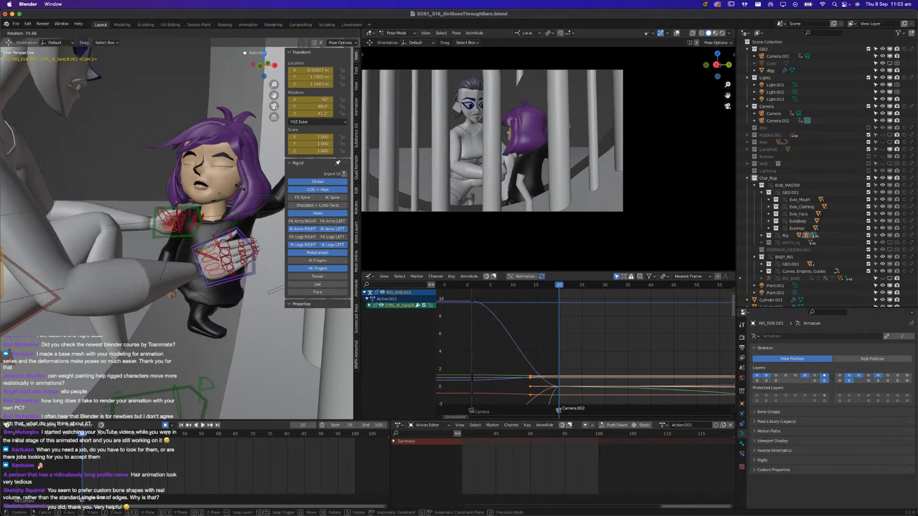
left_click(250, 292)
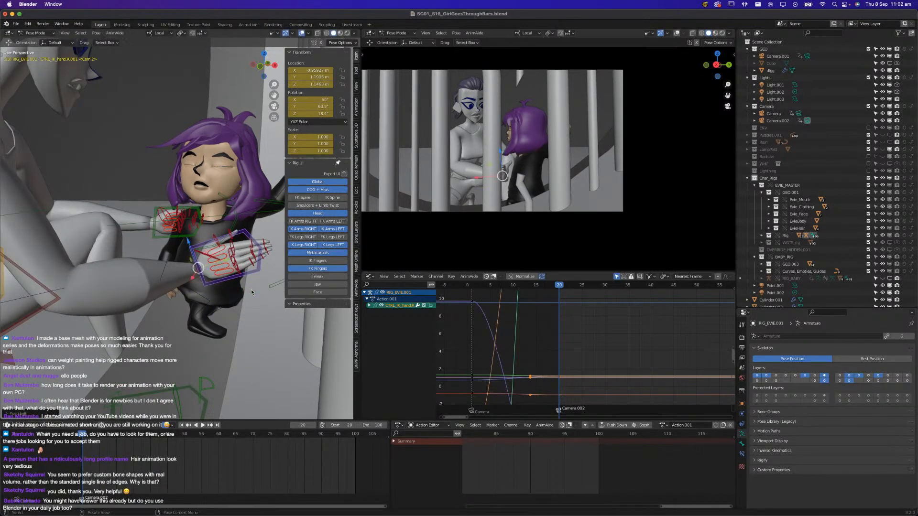
Reset the right-hand IK control's rotation again and rotate it so the fingers point up along the girl's side
middle_click_drag(248, 286, 245, 356)
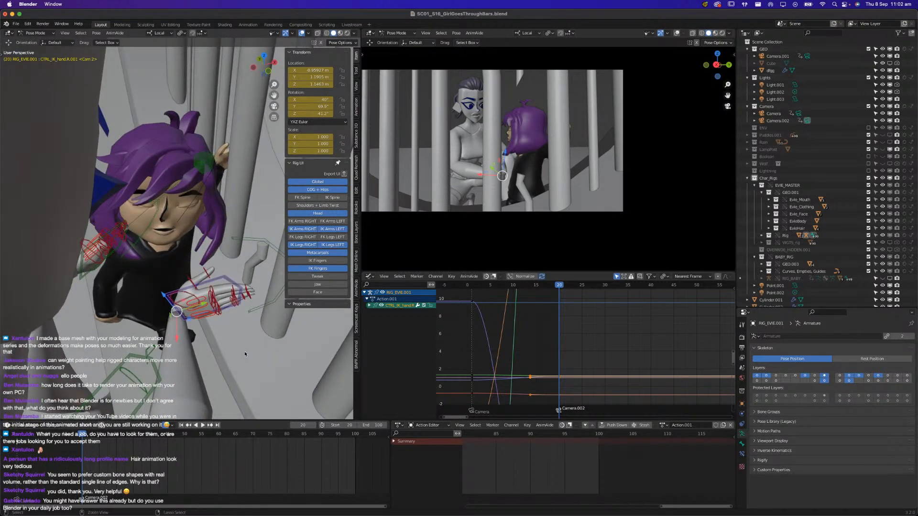
key("alt+r")
key("r")
key("r")
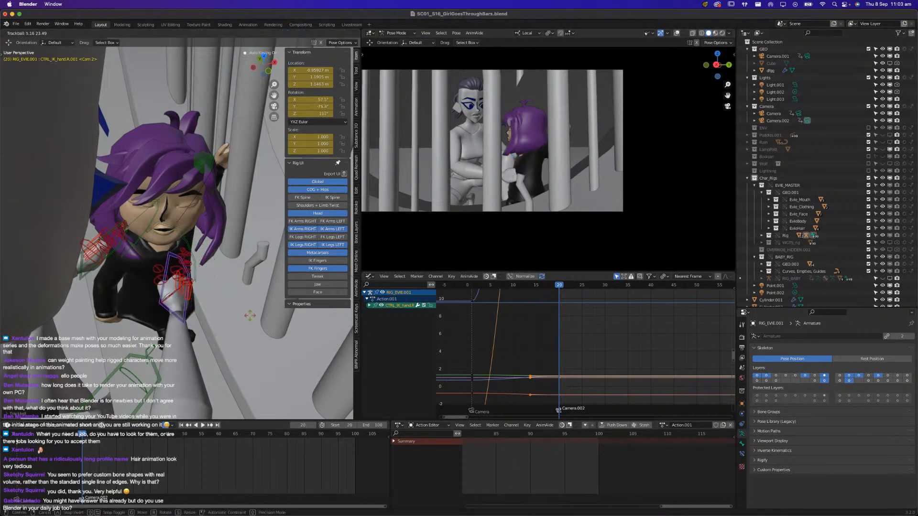
left_click(251, 319)
key("r")
key("r")
left_click(240, 322)
Reposition Evie's right-hand IK control against the girl's side, refine its rotation and save the file
key("g")
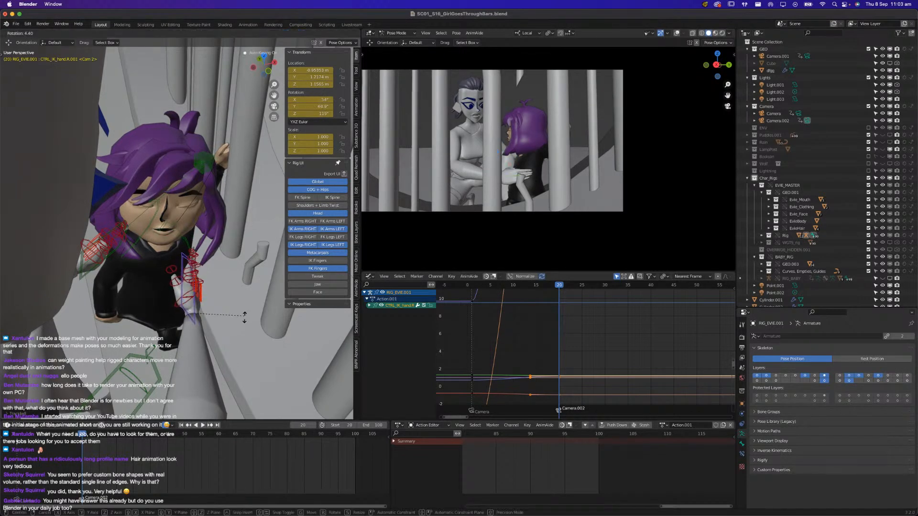
left_click(240, 324)
key("r")
key("r")
left_click(250, 326)
middle_click_drag(249, 326, 202, 306)
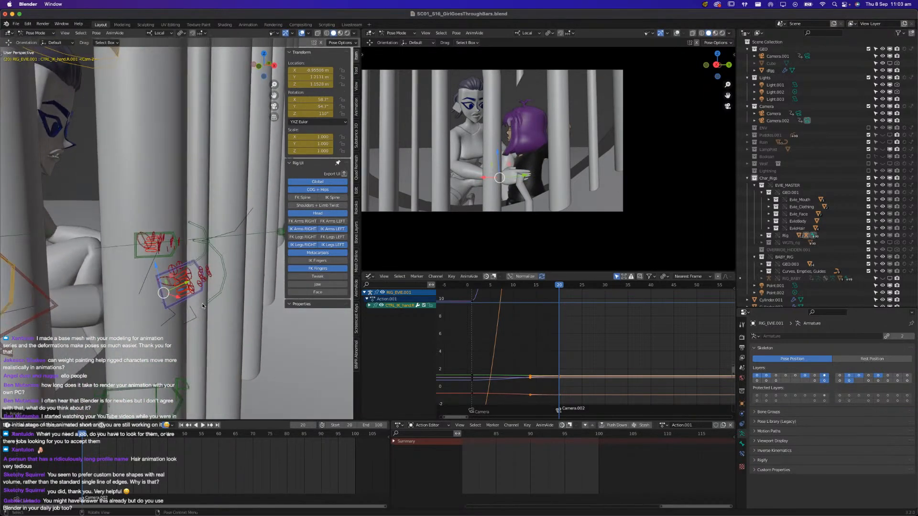
key("super+s")
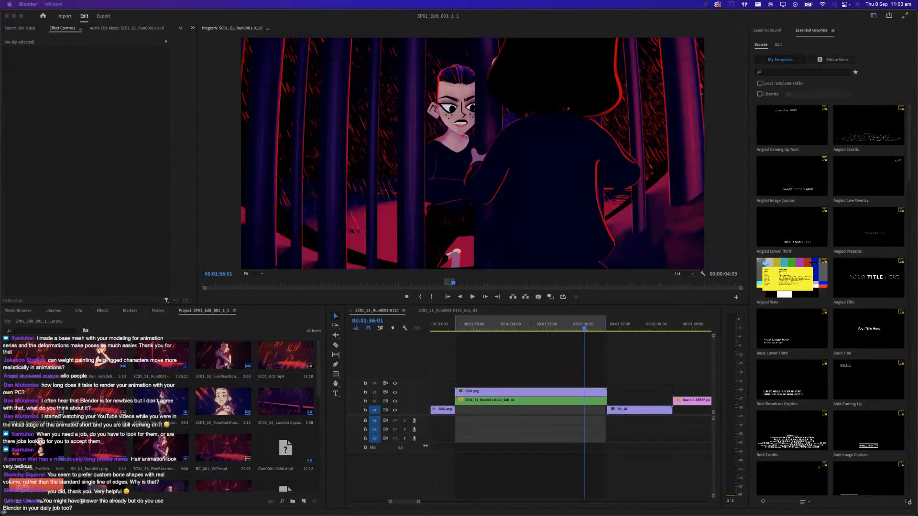
left_click(122, 225)
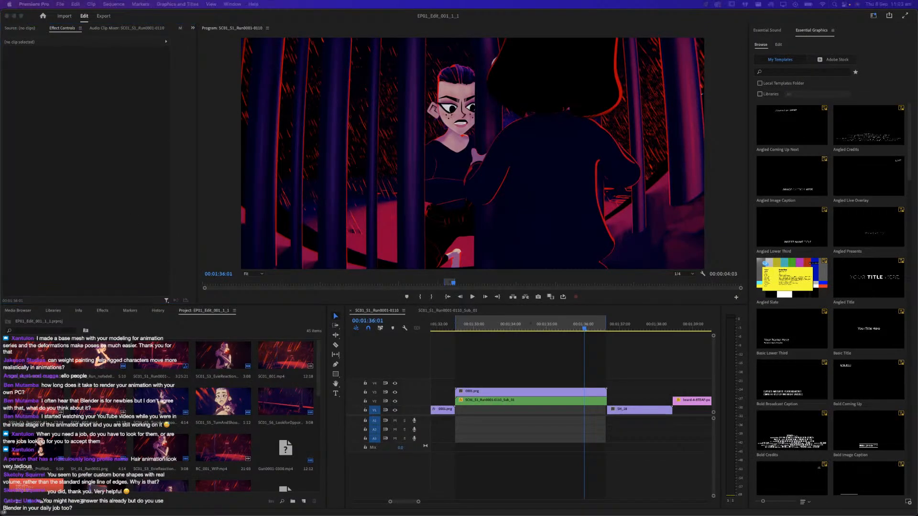
left_click_drag(29, 514, 498, 72)
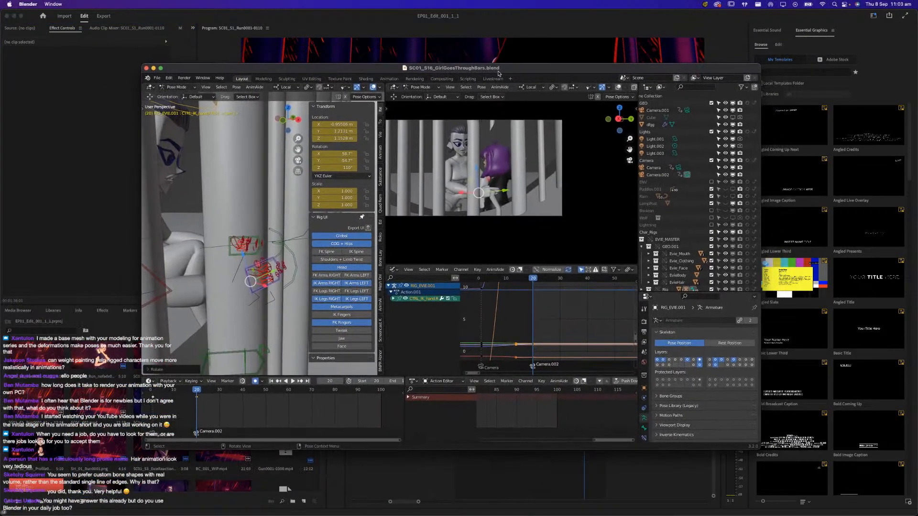
double_click(498, 72)
middle_click_drag(151, 293, 178, 316)
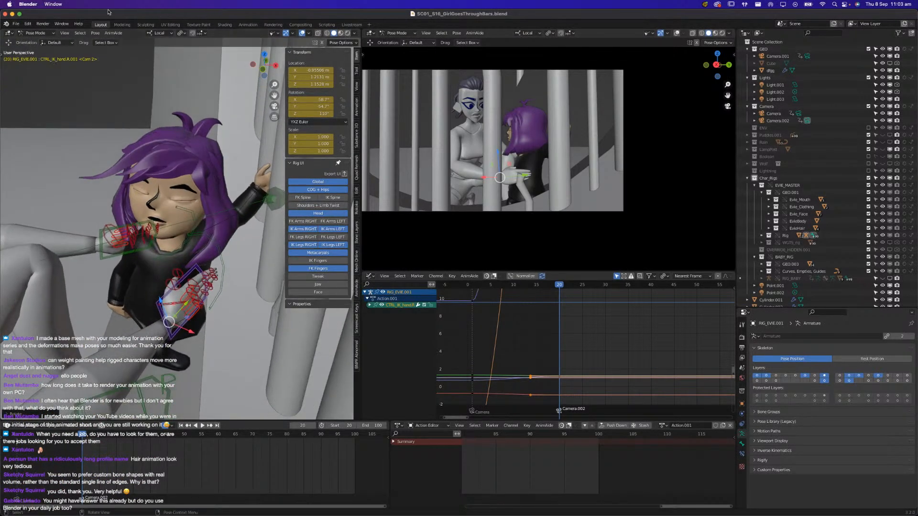
Save the file, restart Blender and reopen SC01_S16_GirlGoesThroughBars.blend from the recent files
key("super+s")
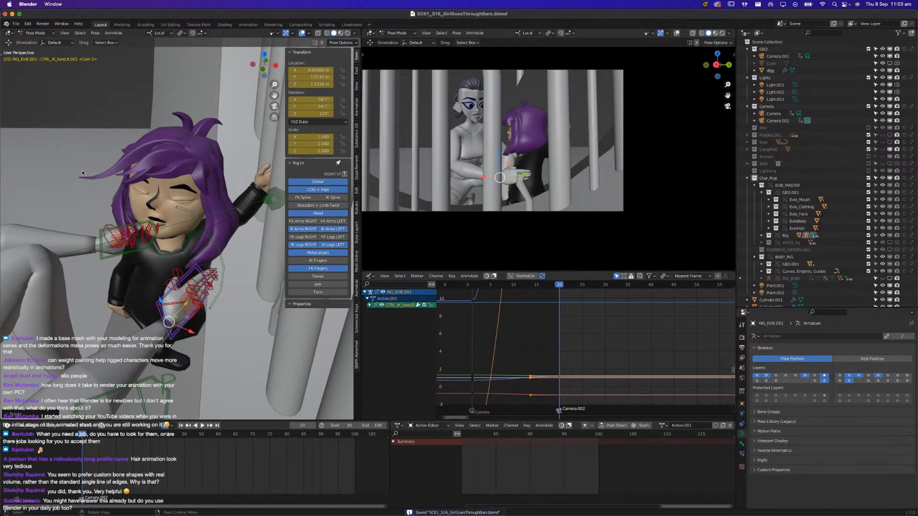
key("super+Tab")
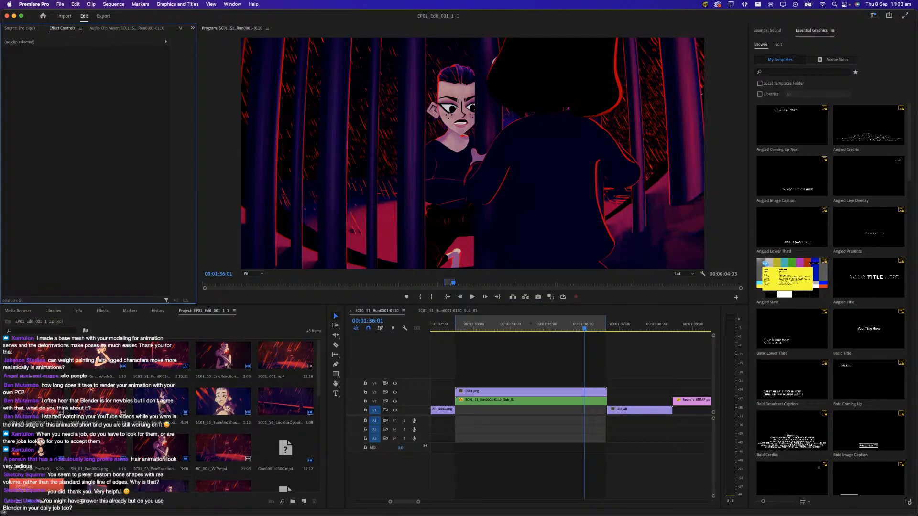
key("super+Tab")
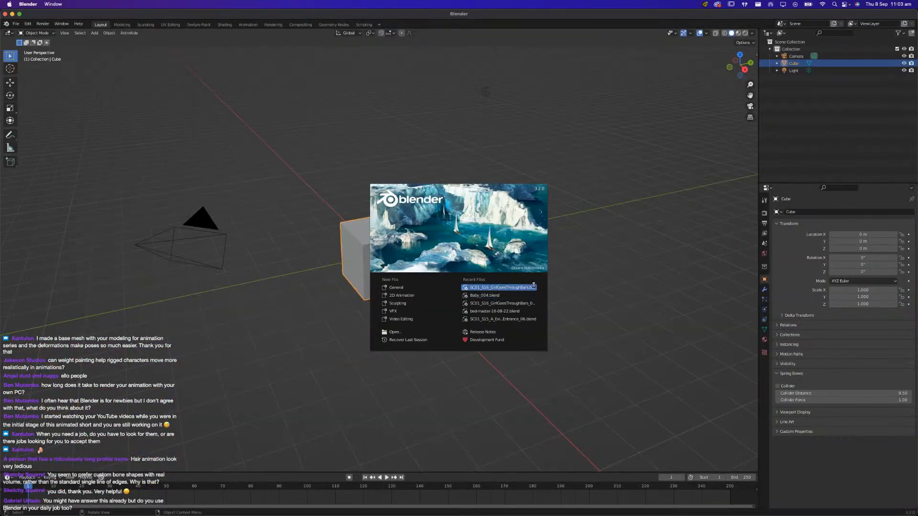
left_click(500, 288)
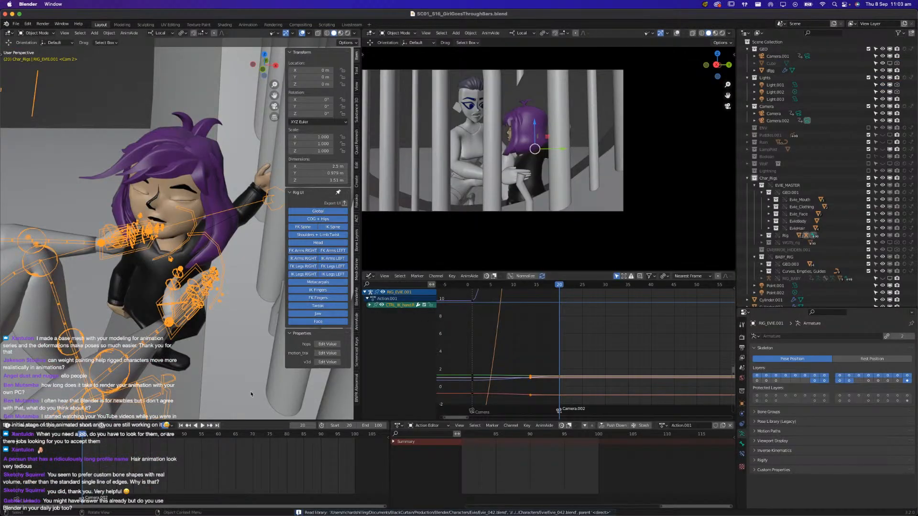
Put Evie's rig into Pose Mode and select her right forearm bone
middle_click_drag(204, 288, 227, 248)
left_click(37, 33)
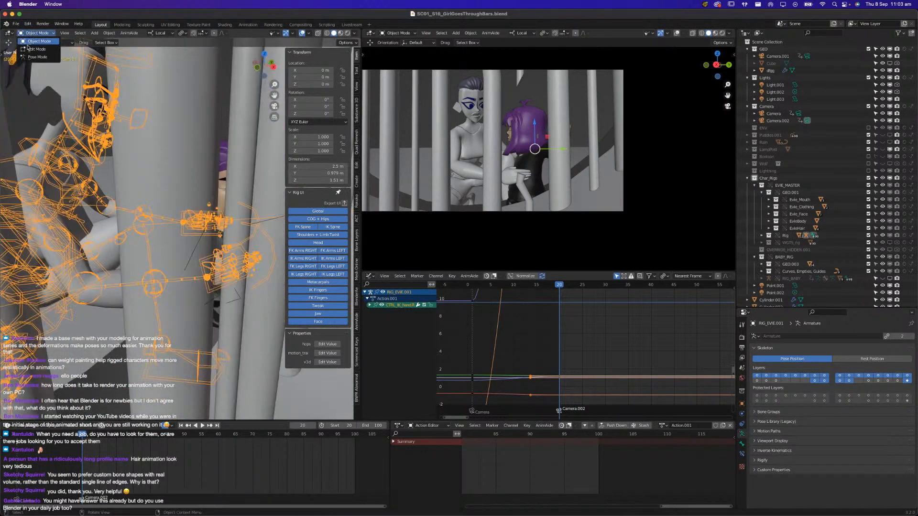
left_click(39, 56)
middle_click_drag(151, 173, 180, 193)
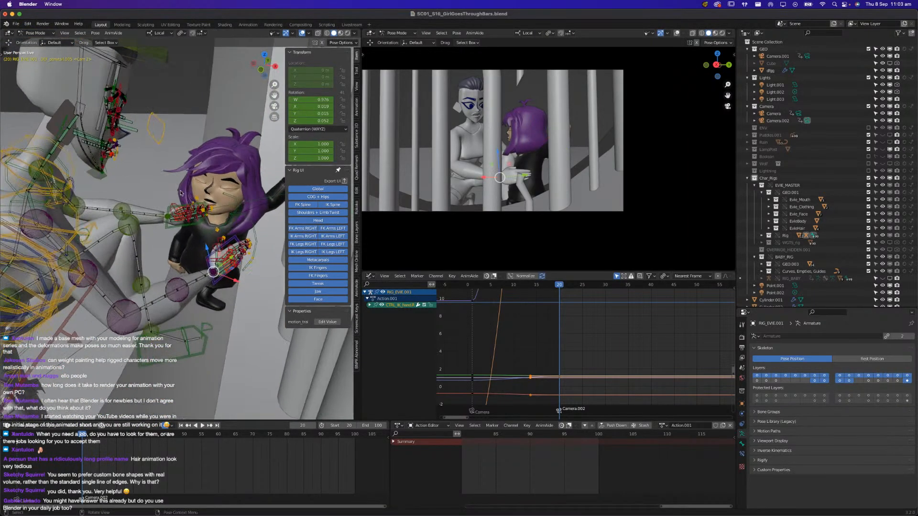
left_click(190, 288)
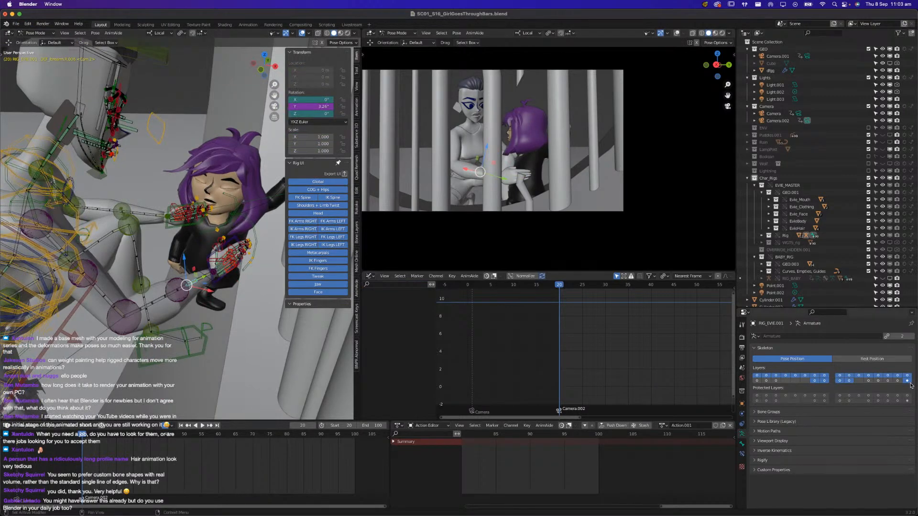
Select Evie's ponytail bone and start Spring Bones in Animation Mode from its bone properties
middle_click_drag(187, 268, 178, 208)
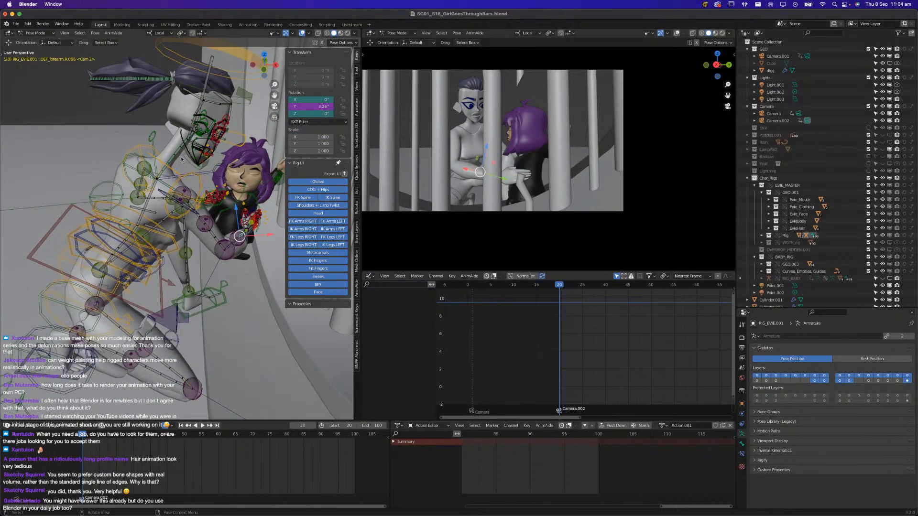
left_click(150, 82)
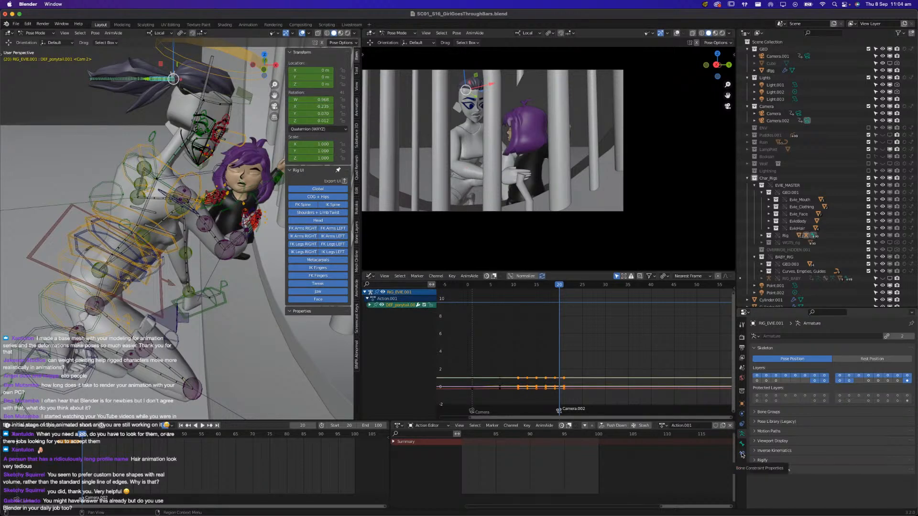
left_click(742, 454)
left_click(741, 444)
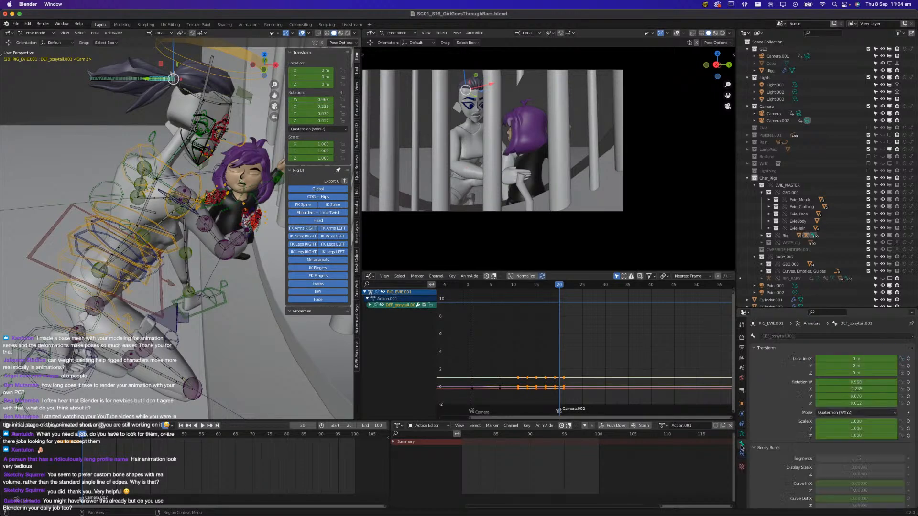
scroll(765, 459, "down", 5)
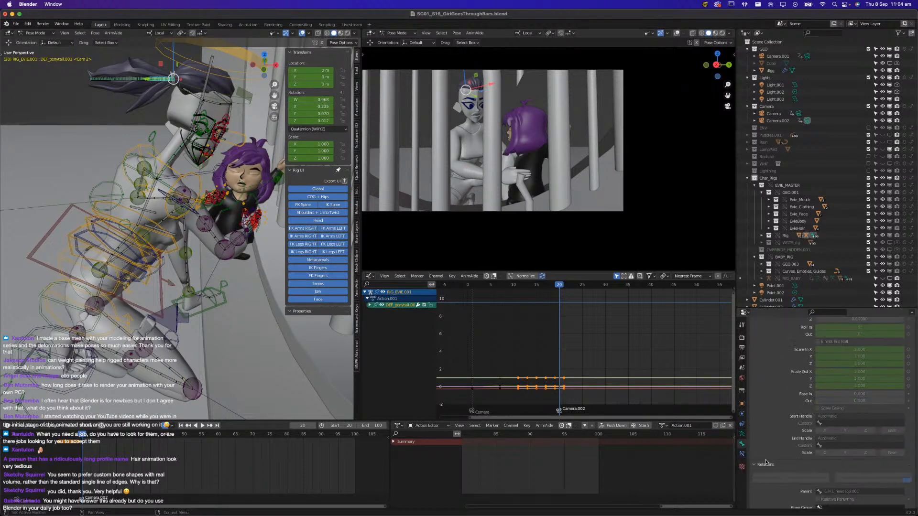
scroll(766, 463, "down", 8)
left_click(808, 416)
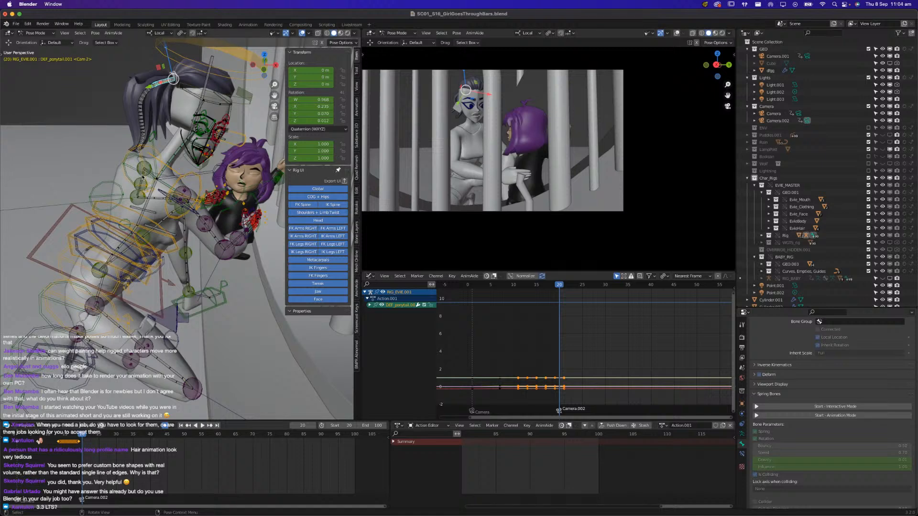
Select Evie's COG control, hide the deform bones layer in the armature properties and save the file
left_click(134, 266)
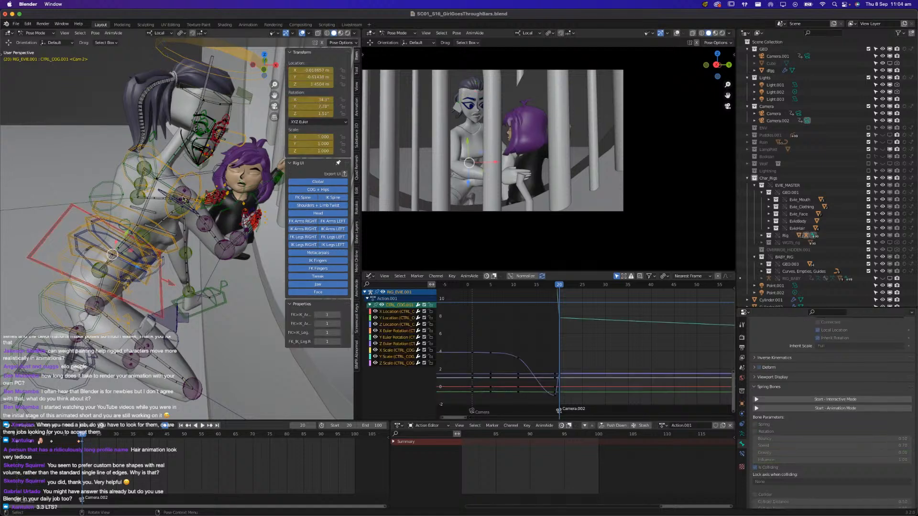
left_click(743, 437)
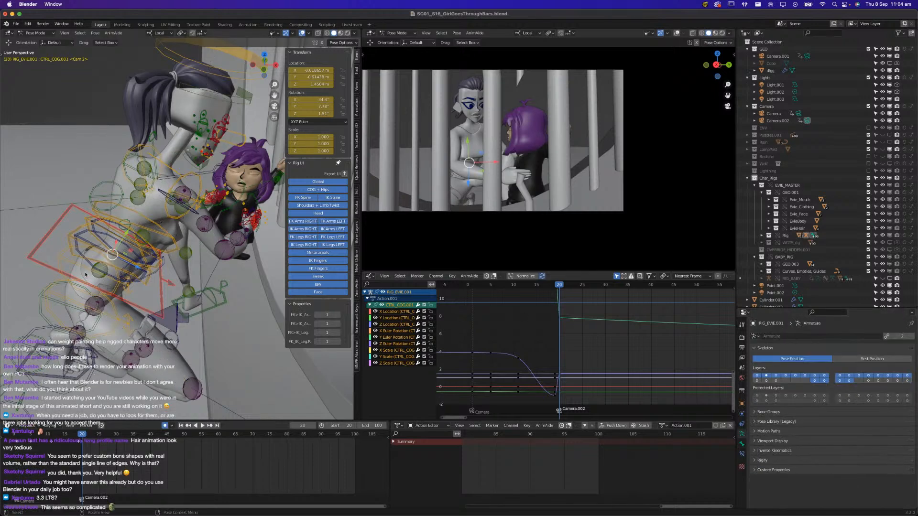
key("super+s")
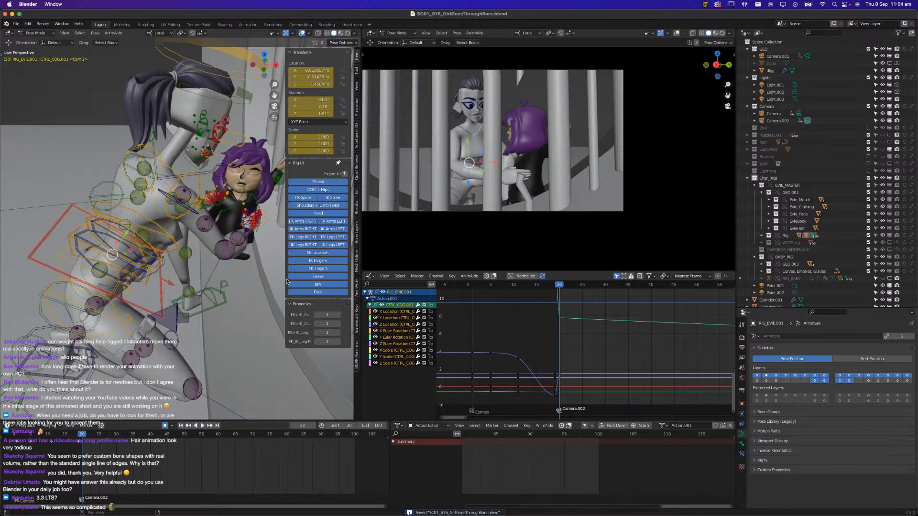
Show only the Head, IK Arms, IK Legs, Metacarpals, IK Fingers, FK Fingers, Jaw and Face layers of Evie's rig
middle_click_drag(225, 297, 280, 271)
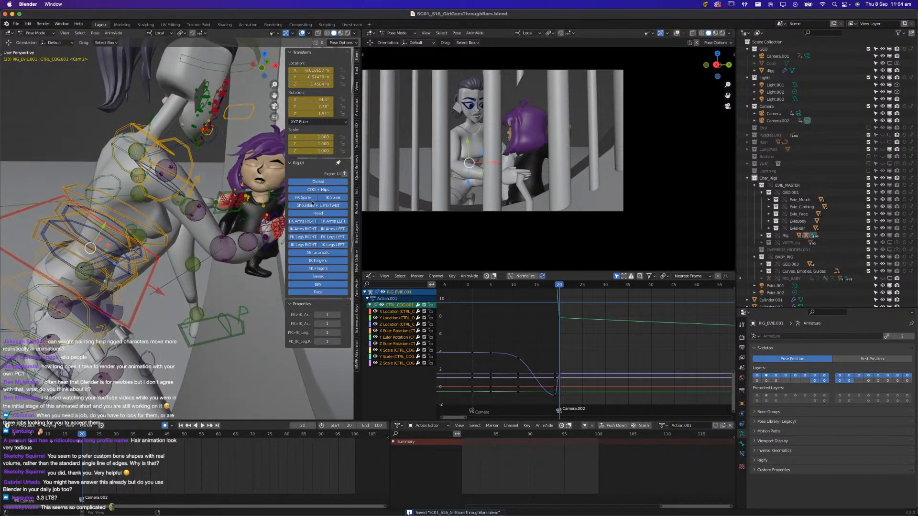
left_click_drag(311, 182, 311, 207)
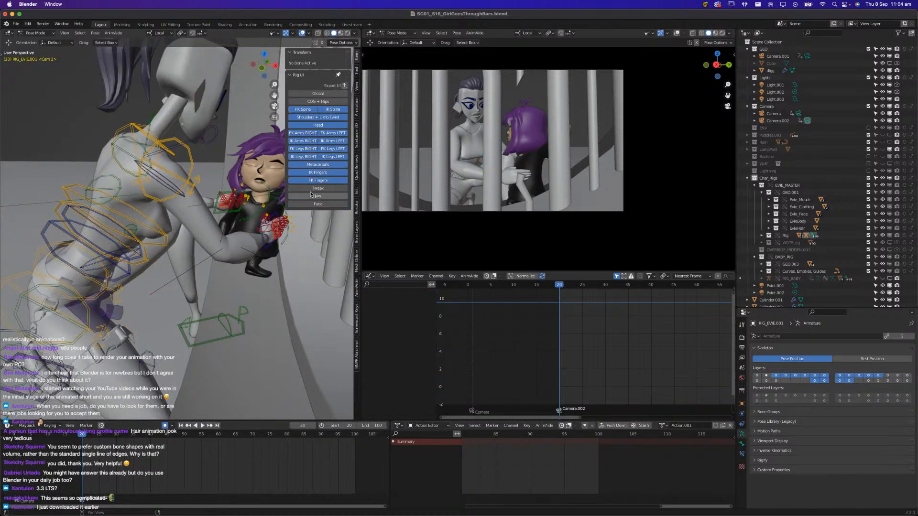
left_click(317, 204)
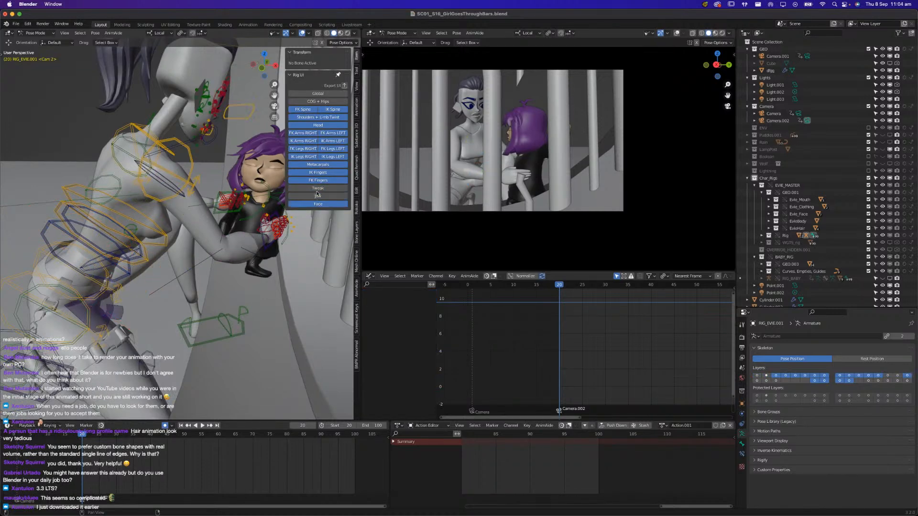
left_click_drag(307, 111, 305, 153)
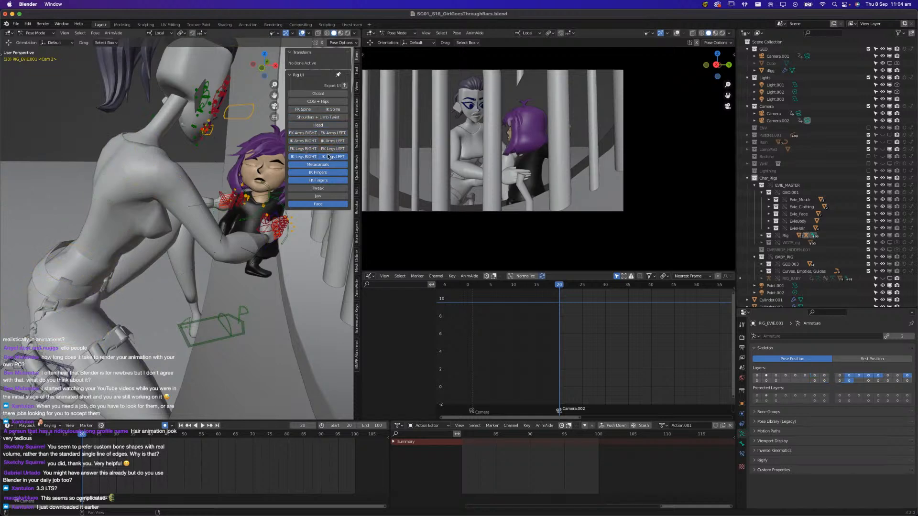
left_click(318, 141)
left_click(321, 141)
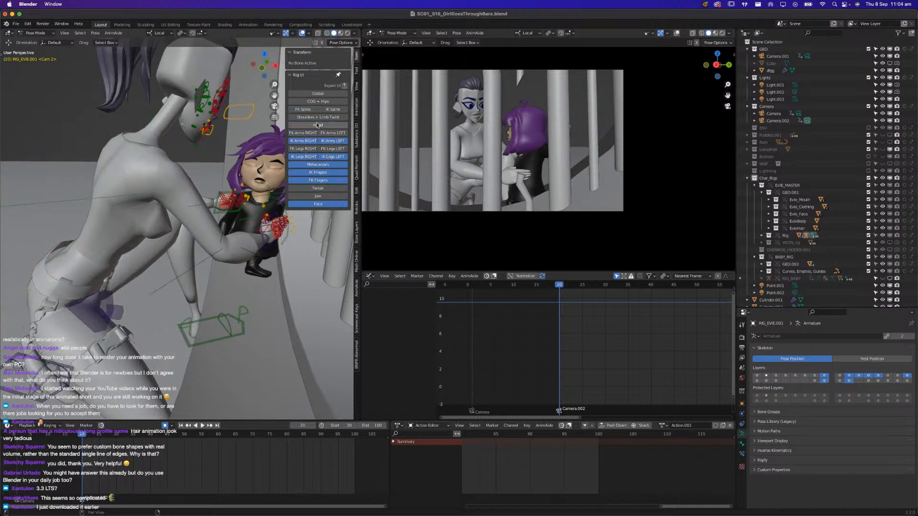
middle_click_drag(157, 268, 179, 265)
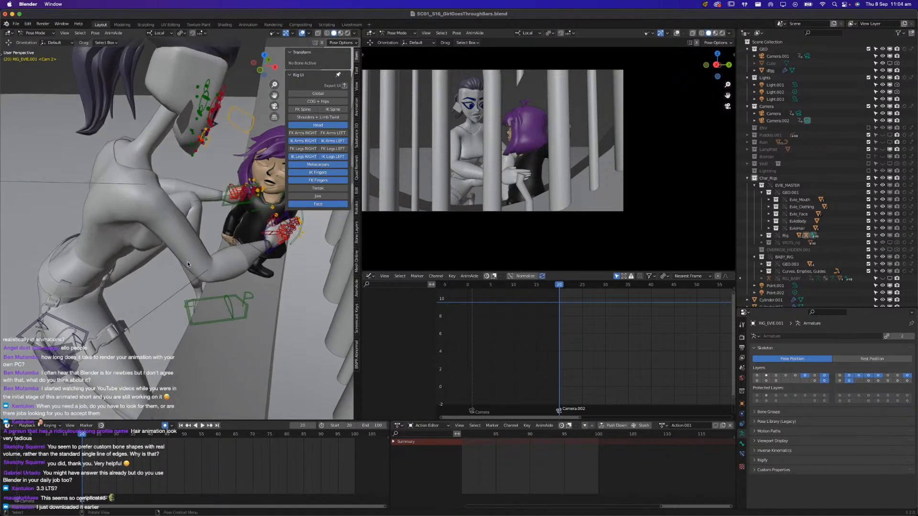
left_click(316, 195)
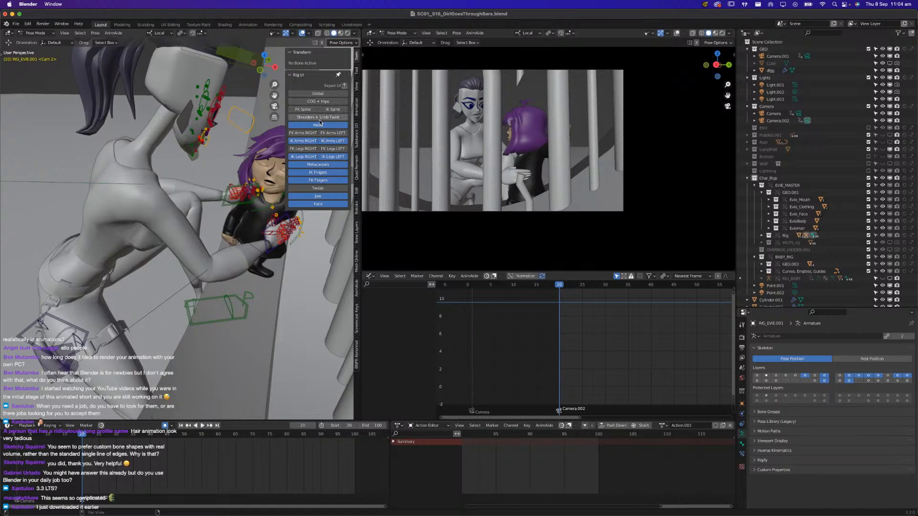
Save the file and bring the Blender window back to full size in front of Premiere Pro
middle_click_drag(114, 215, 175, 255)
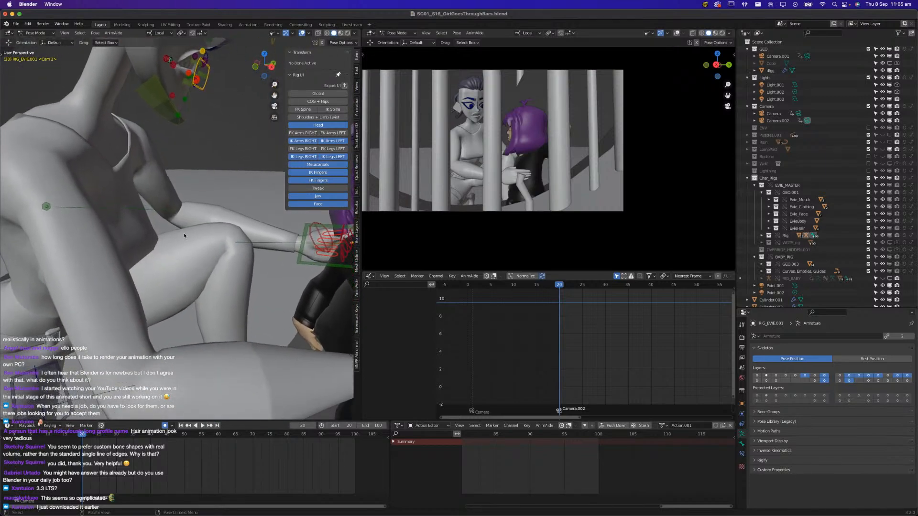
middle_click_drag(228, 288, 208, 296)
key("super+s")
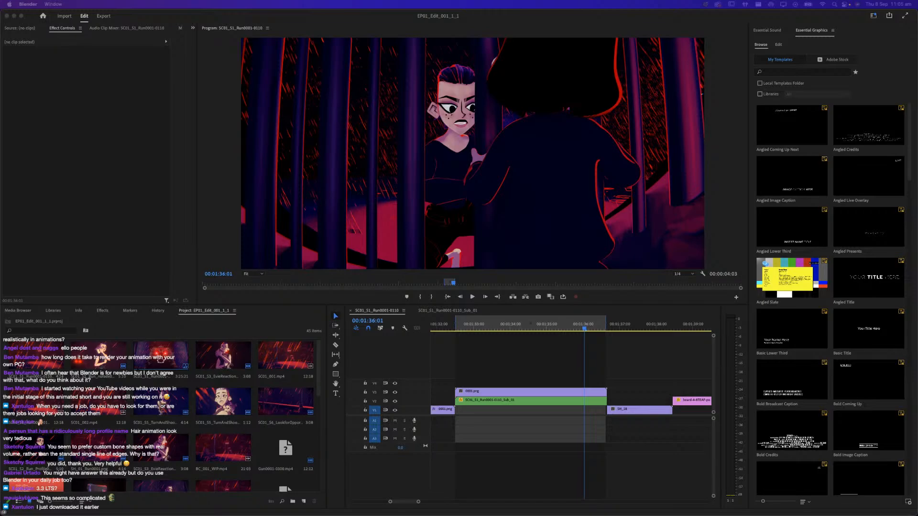
left_click_drag(201, 515, 210, 165)
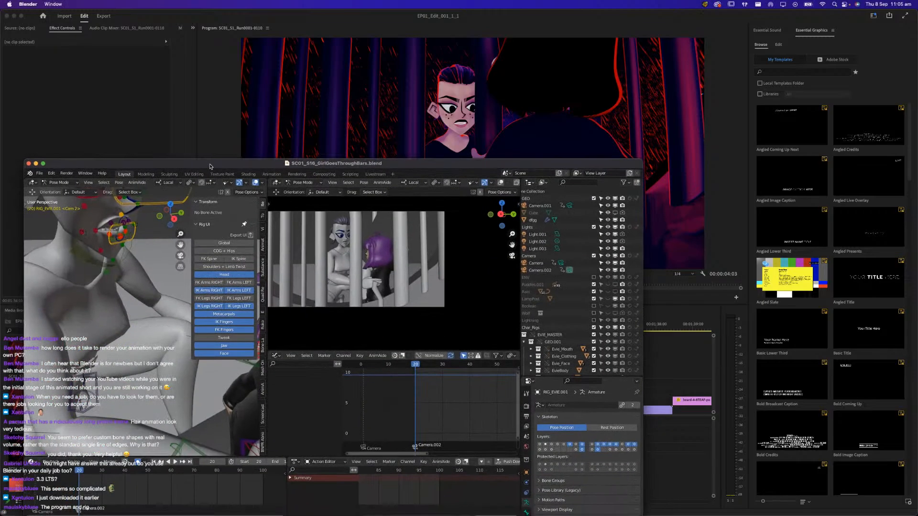
double_click(209, 164)
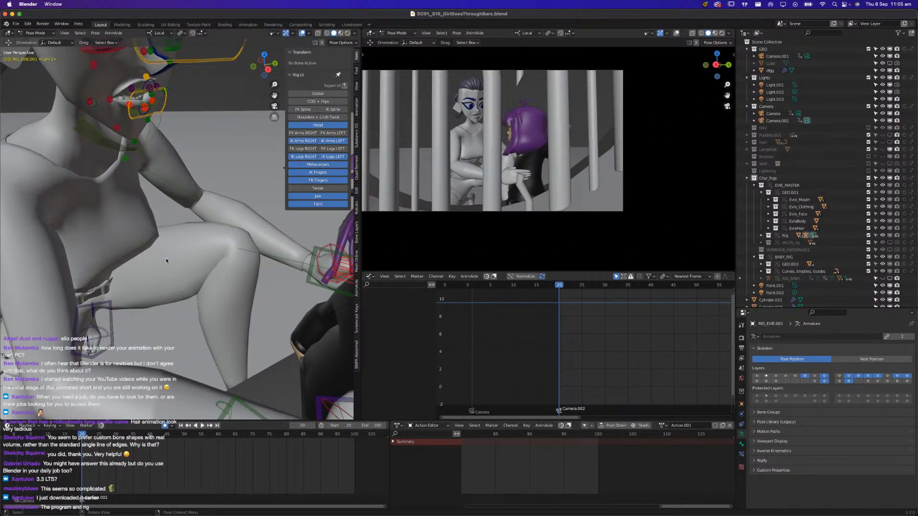
Show the Global, COG + Hips, FK Spine and IK Spine layers of Evie's rig and save the file
middle_click_drag(171, 229, 241, 194)
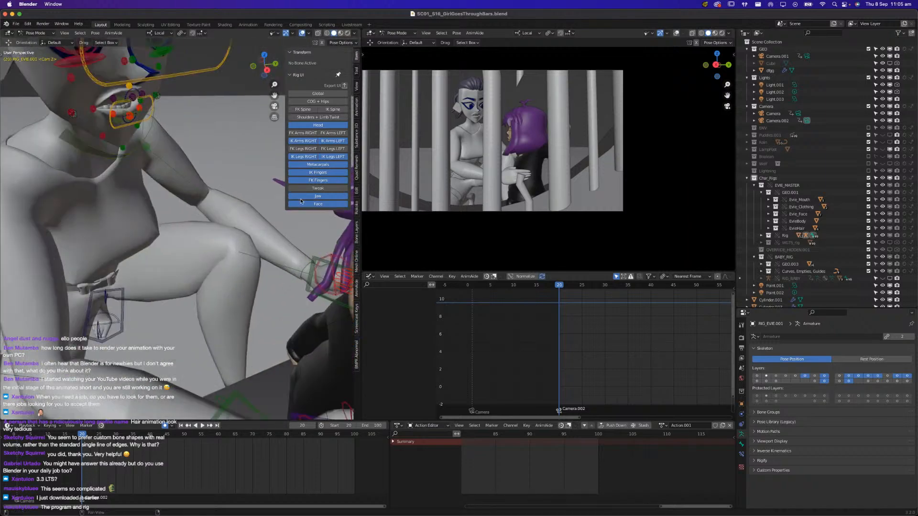
left_click(318, 94)
middle_click_drag(287, 189, 255, 191)
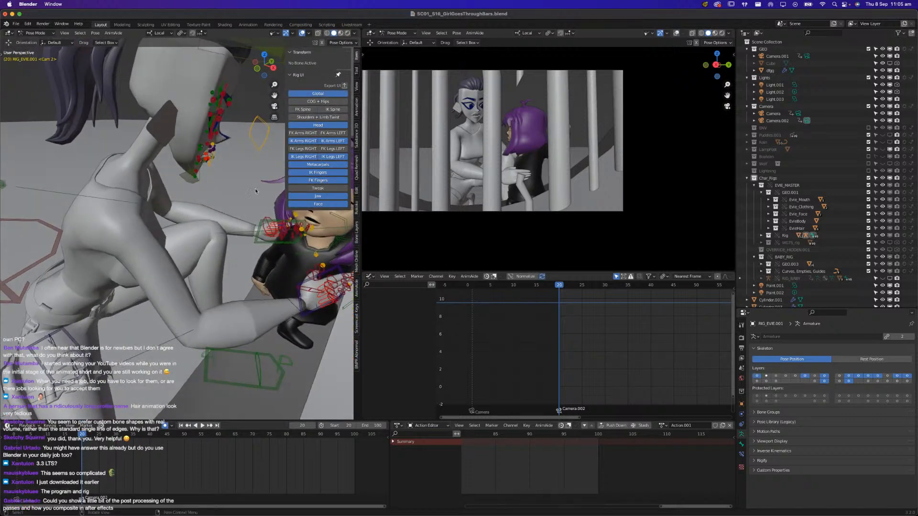
left_click(320, 103)
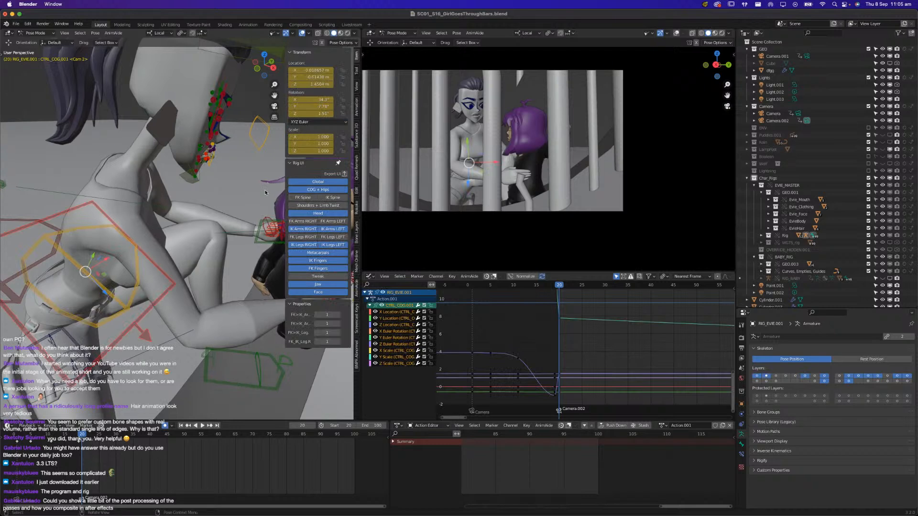
left_click(314, 199)
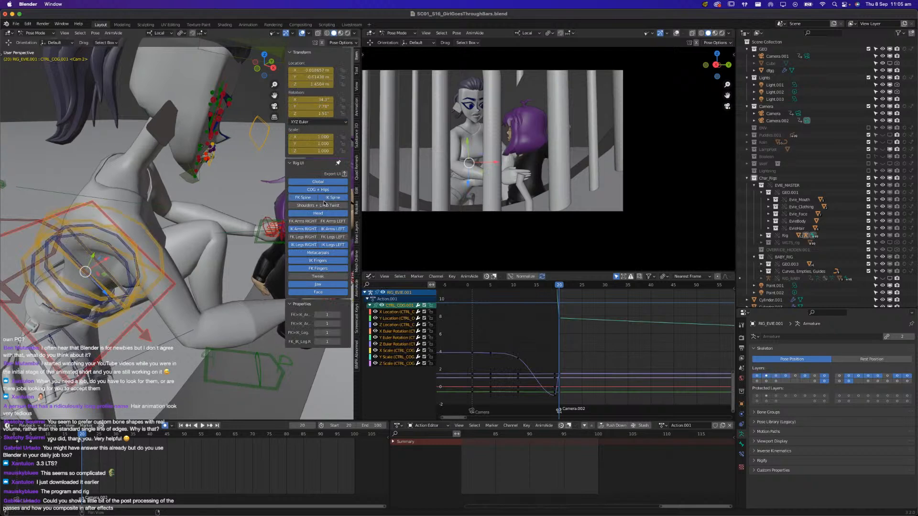
key("ctrl+s")
Switch the Graph Editor area to the Compositor, enlarge it and examine the compositing node chain from Render Layers to Composite
left_click(371, 277)
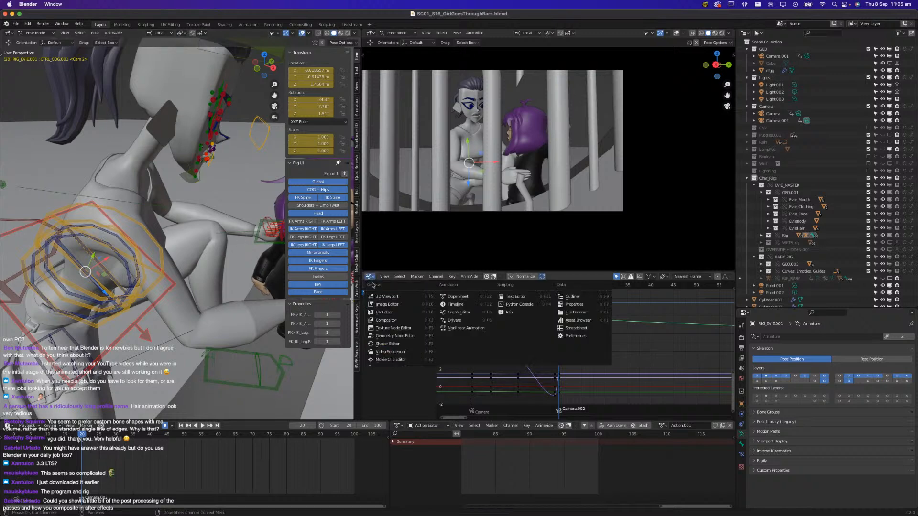
left_click(386, 321)
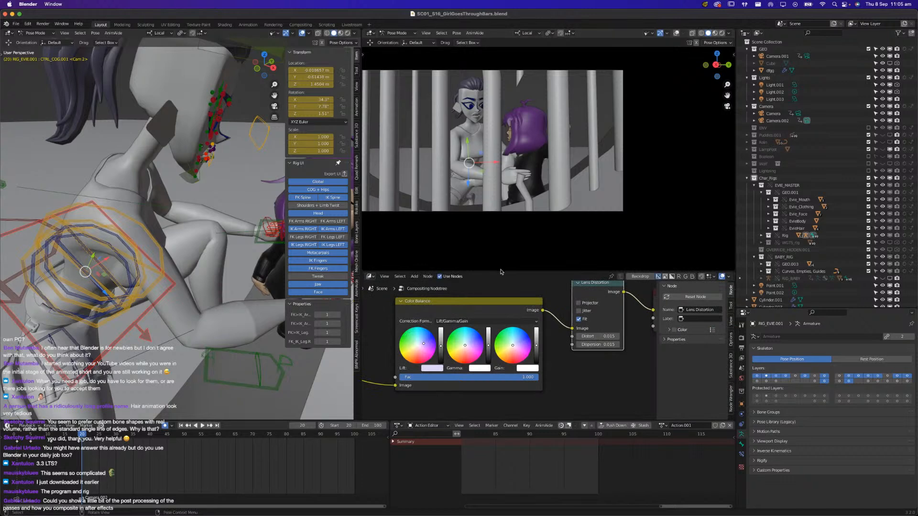
left_click_drag(500, 274, 485, 178)
scroll(480, 248, "down", 3)
scroll(479, 248, "down", 1)
middle_click_drag(470, 254, 509, 223)
left_click_drag(391, 282, 438, 253)
left_click_drag(528, 246, 528, 239)
middle_click_drag(575, 318, 452, 331)
scroll(453, 330, "up", 2)
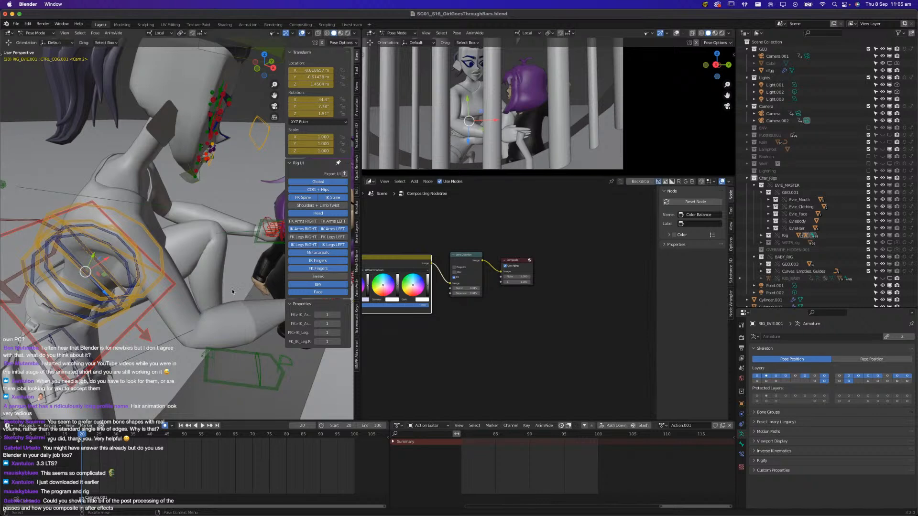
key("Home")
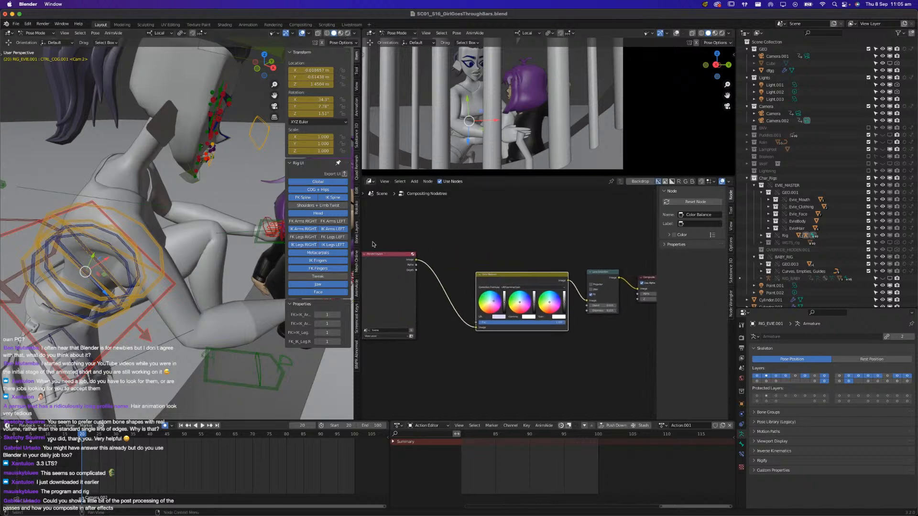
left_click_drag(378, 256, 396, 273)
Switch the Compositor area back to the Graph Editor and shrink it to give the camera view more room
middle_click_drag(158, 239, 130, 261)
left_click(366, 182)
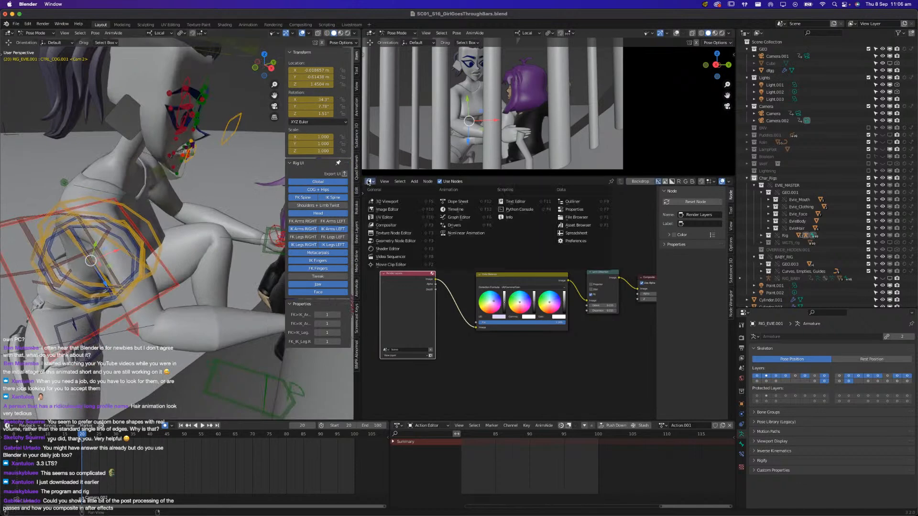
left_click(458, 217)
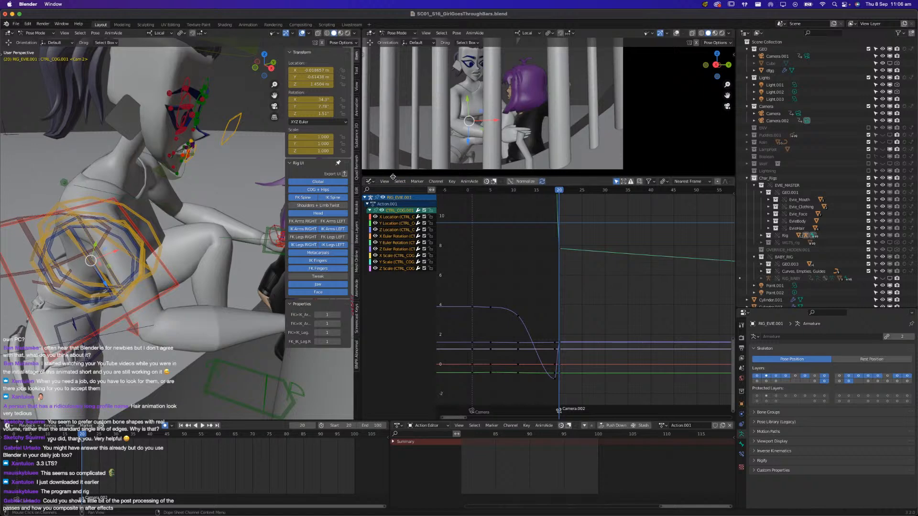
left_click_drag(393, 177, 396, 266)
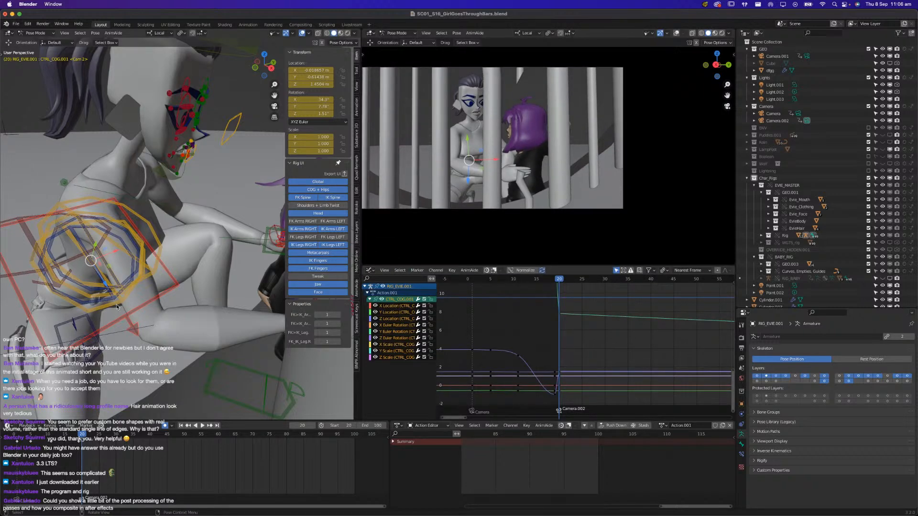
Save the file, briefly play back the animation and stop it
middle_click_drag(93, 297, 124, 302)
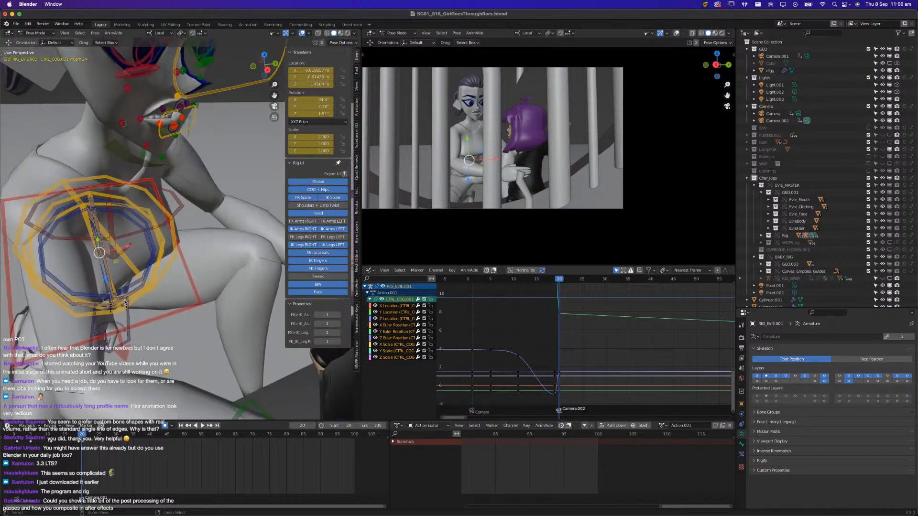
key("super+s")
key("space")
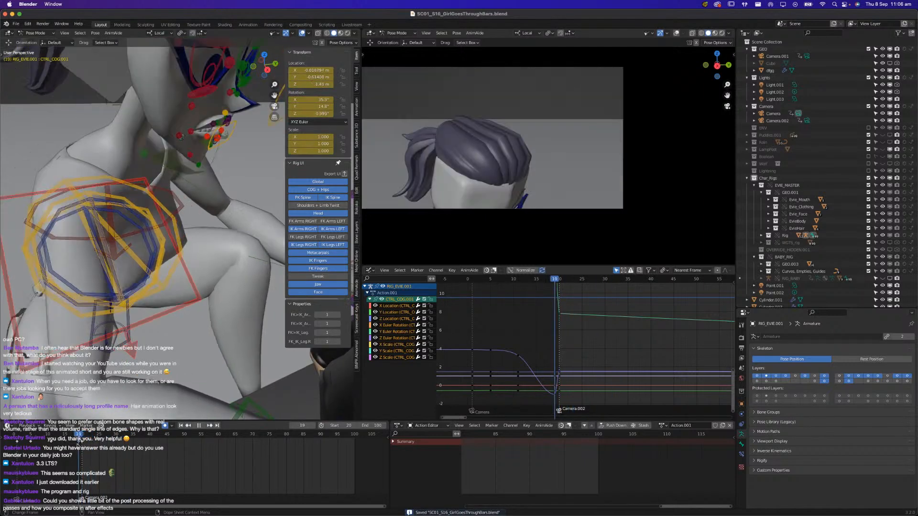
key("Escape")
At frame 31, move and rotate Evie's right hand IK control to repose the hand on the girl's body
left_click_drag(87, 445, 119, 444)
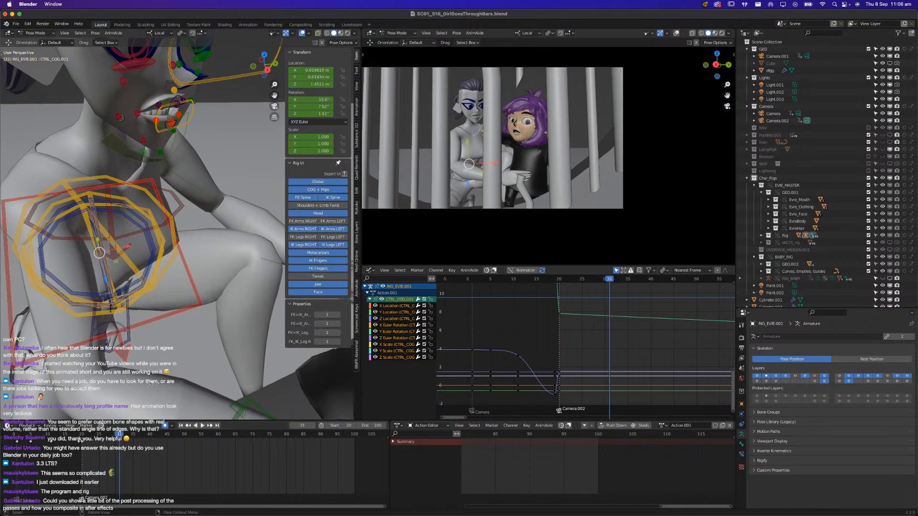
scroll(118, 310, "down", 3)
middle_click_drag(76, 308, 148, 291)
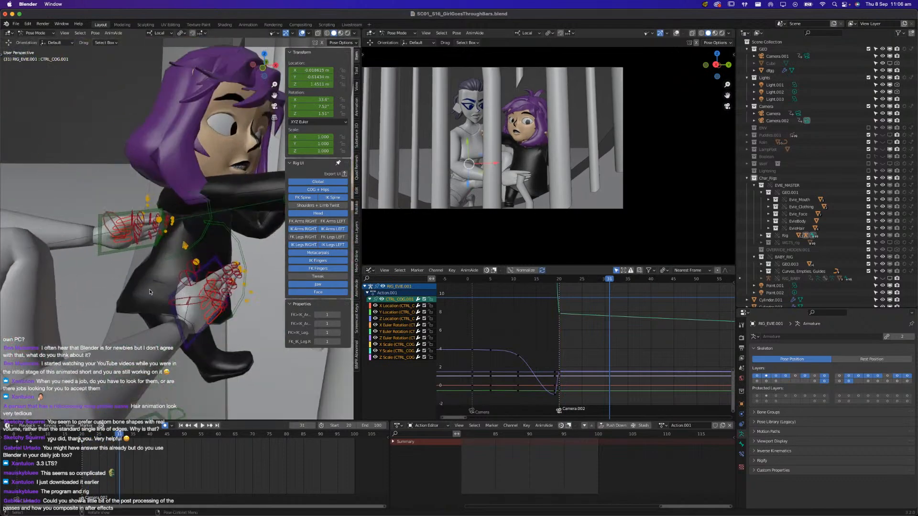
left_click(175, 321)
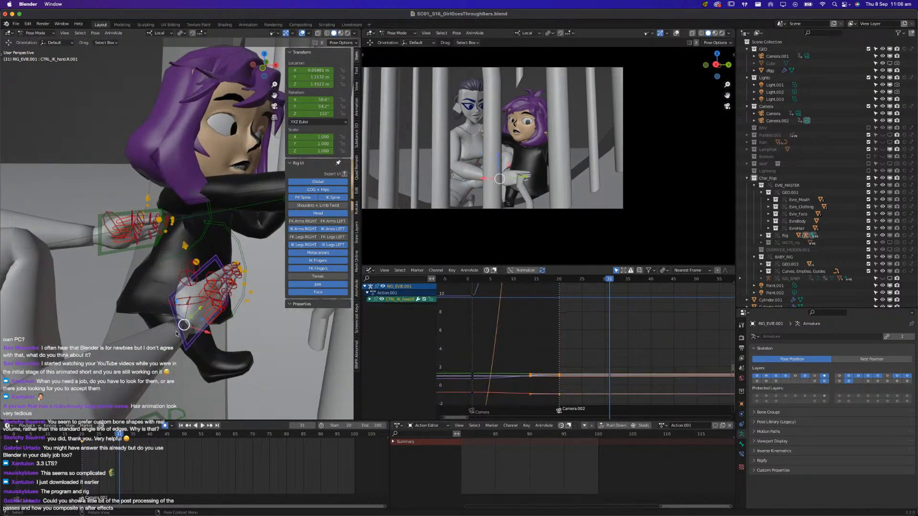
key("g")
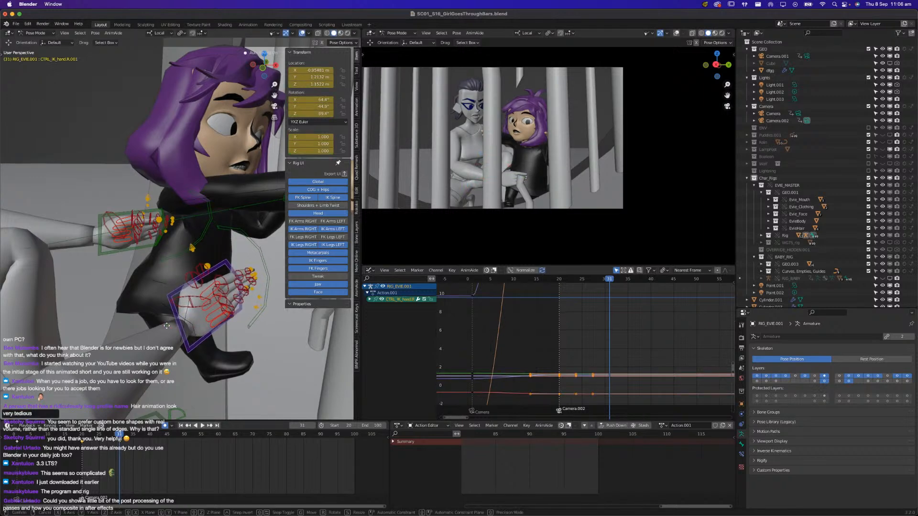
left_click(172, 281)
middle_click_drag(172, 281, 156, 336)
key("r")
key("r")
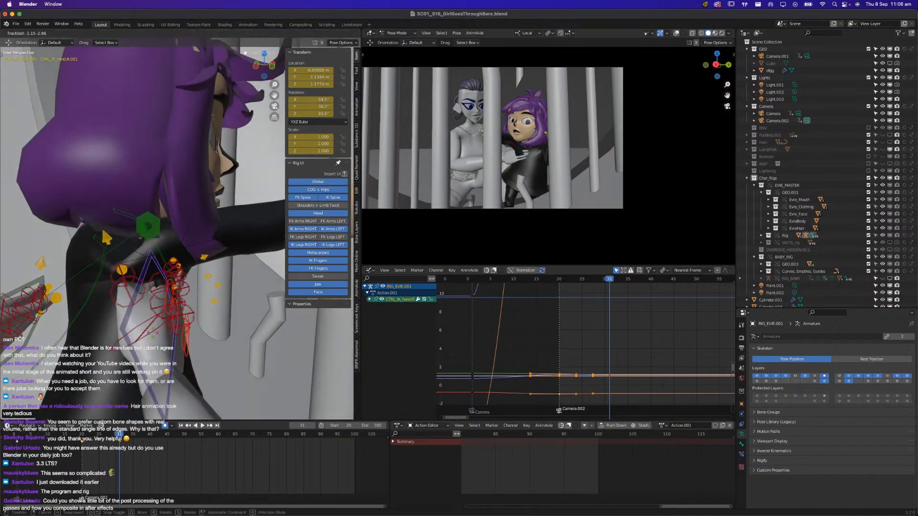
left_click(171, 458)
Play back the new hand motion from around frame 22, shift the hand control's keyframes in the timeline and replay it
mouse_move(89, 436)
left_mouse_down()
mouse_move(117, 436)
mouse_move(78, 438)
mouse_move(99, 441)
mouse_move(88, 444)
left_mouse_up()
key("space")
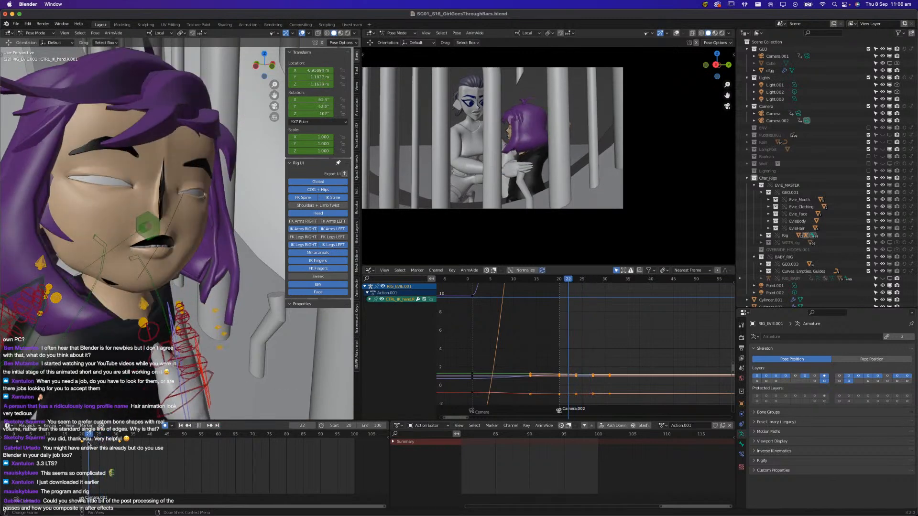
key("g")
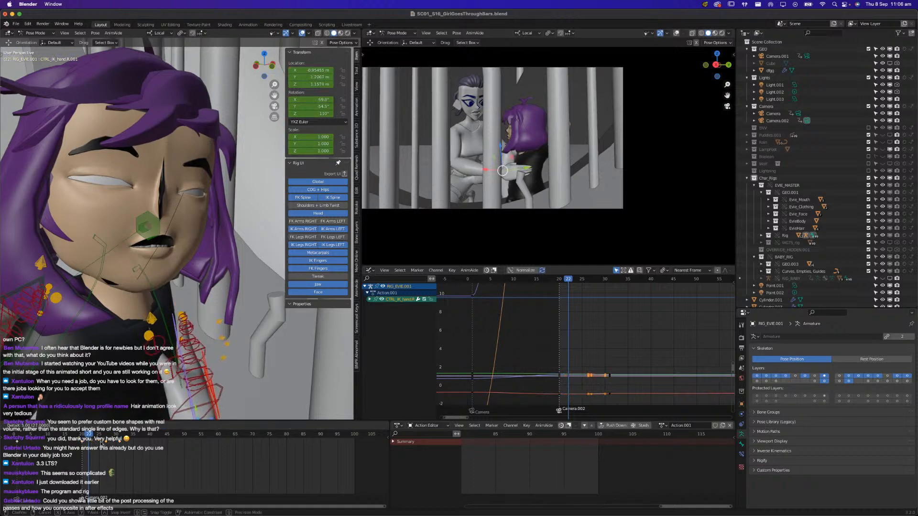
left_click(106, 443)
key("space")
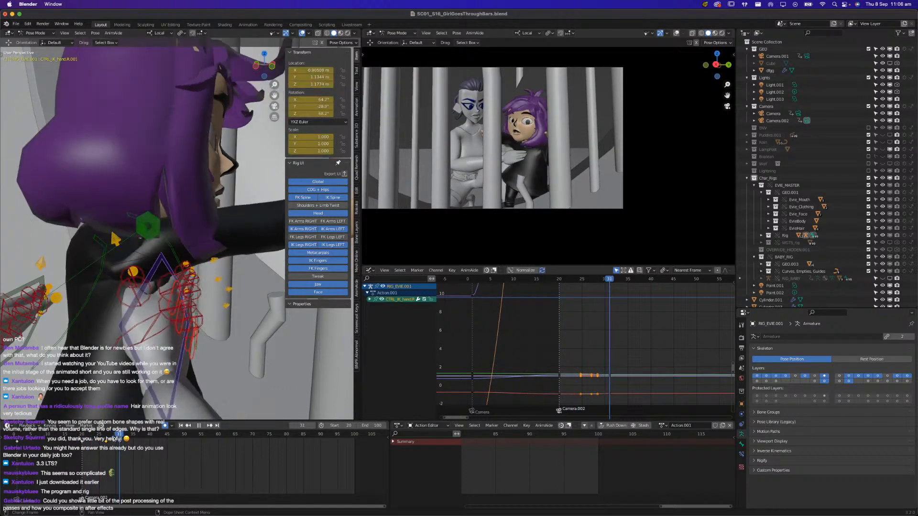
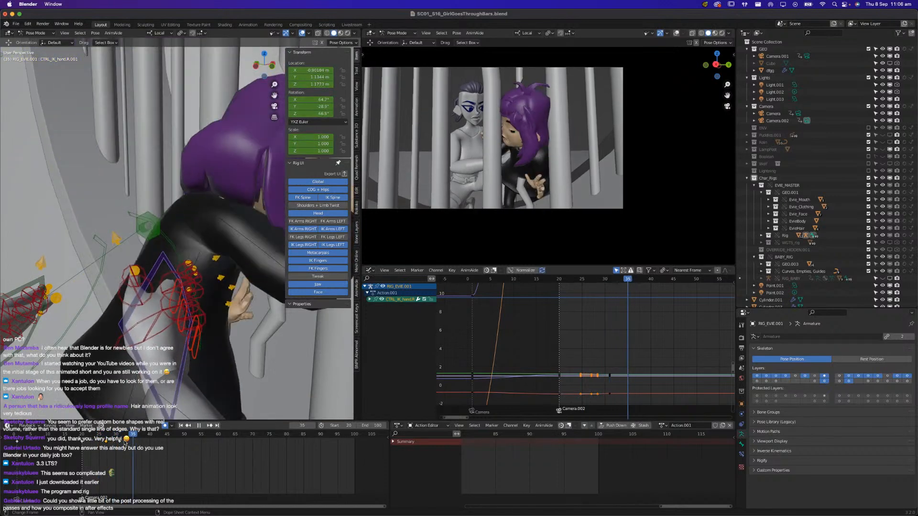
At frame 37, move and rotate Evie's right hand IK control to place the hand higher on the girl's back
left_click_drag(133, 442, 140, 441)
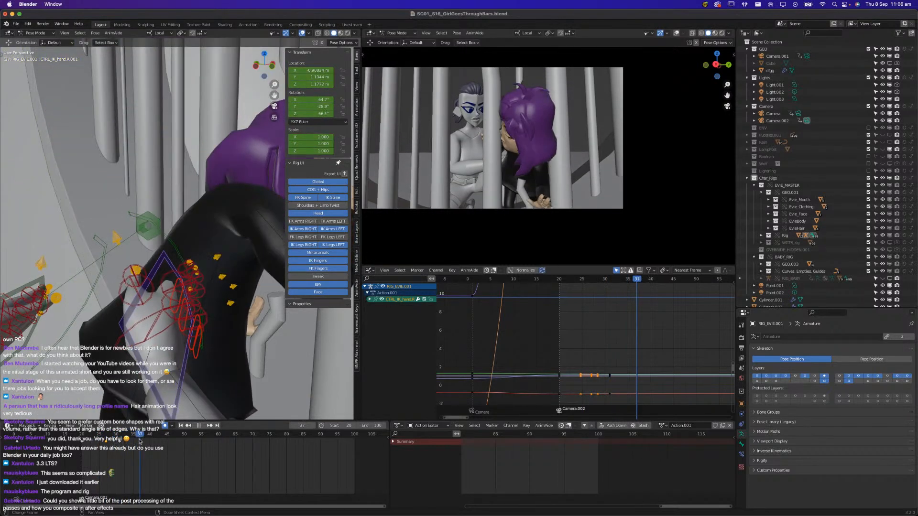
middle_click_drag(141, 403, 101, 324)
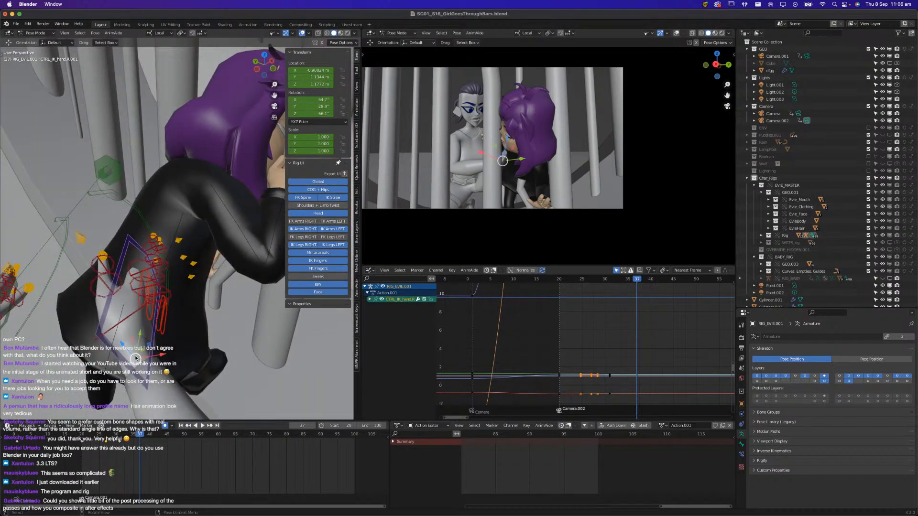
key("g")
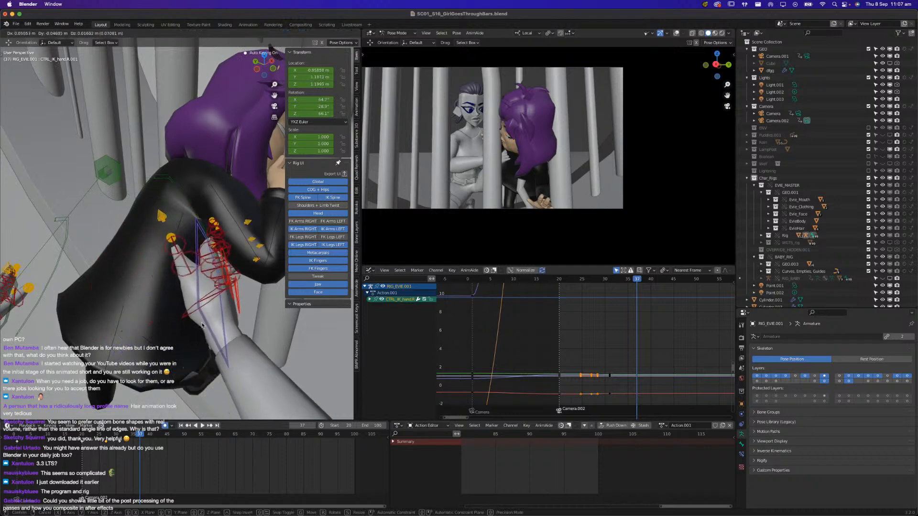
left_click(185, 328)
middle_click_drag(186, 328, 190, 322)
key("r")
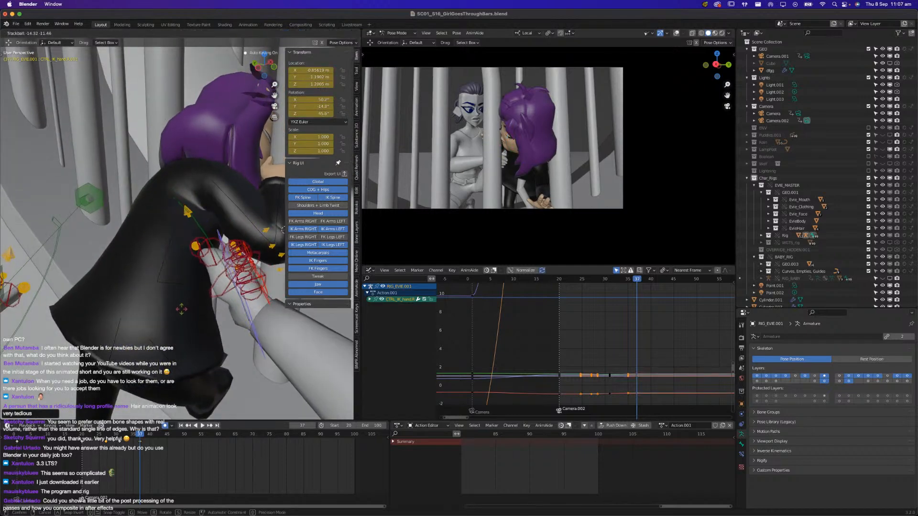
left_click(265, 283)
Hide the IK Fingers rig layer and fine-tune the position of Evie's right hand IK control against the girl's body
left_click(303, 261)
middle_click_drag(190, 328, 123, 319)
key("g")
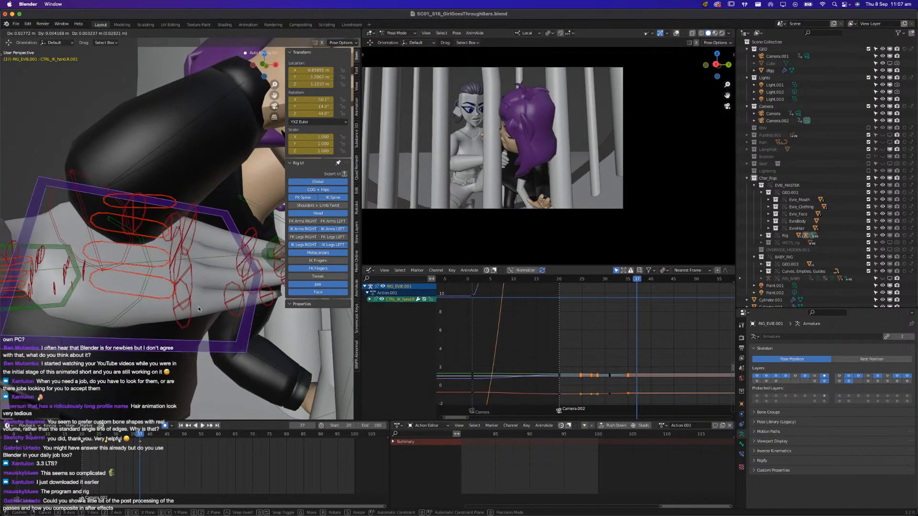
left_click(184, 286)
middle_click_drag(184, 286, 123, 310)
key("g")
left_click(173, 341)
Select Evie's COG control at frame 37, raise it and rotate it about its local X axis
left_click(114, 241)
left_click(102, 232)
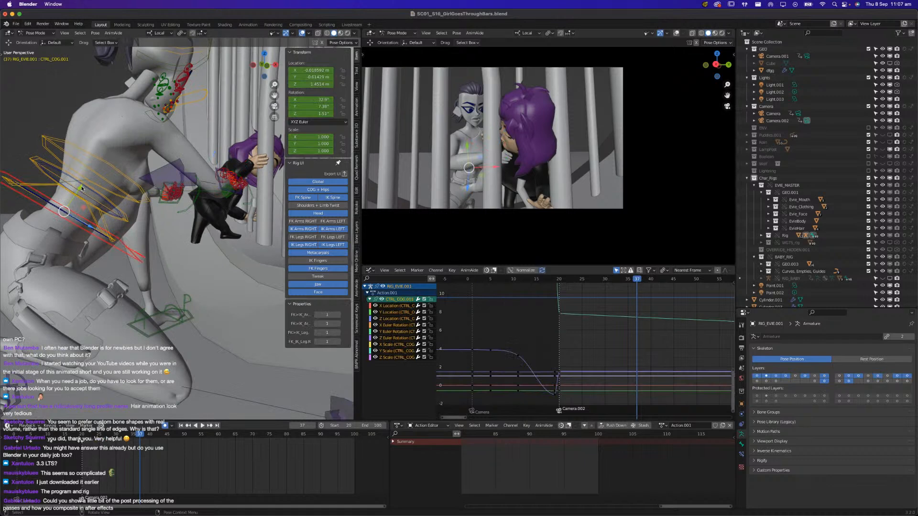
key("g")
left_click(102, 160)
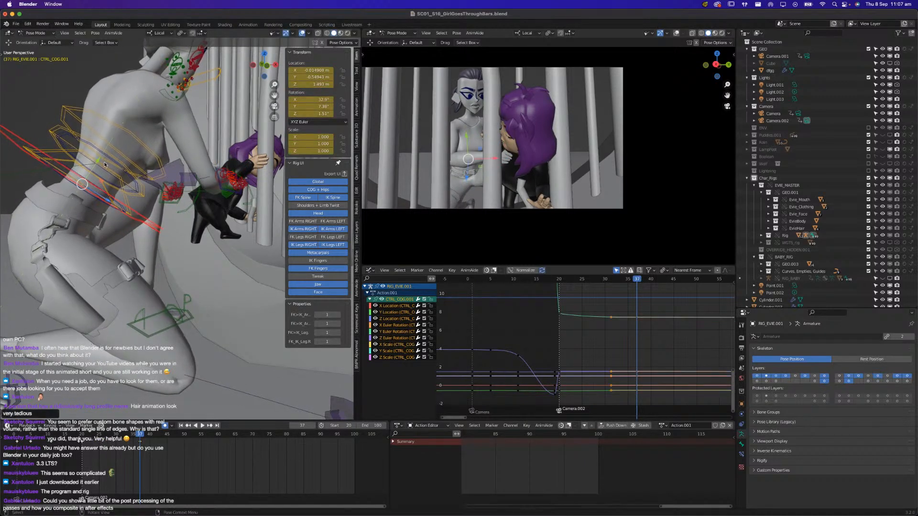
key("r")
key("x")
key("x")
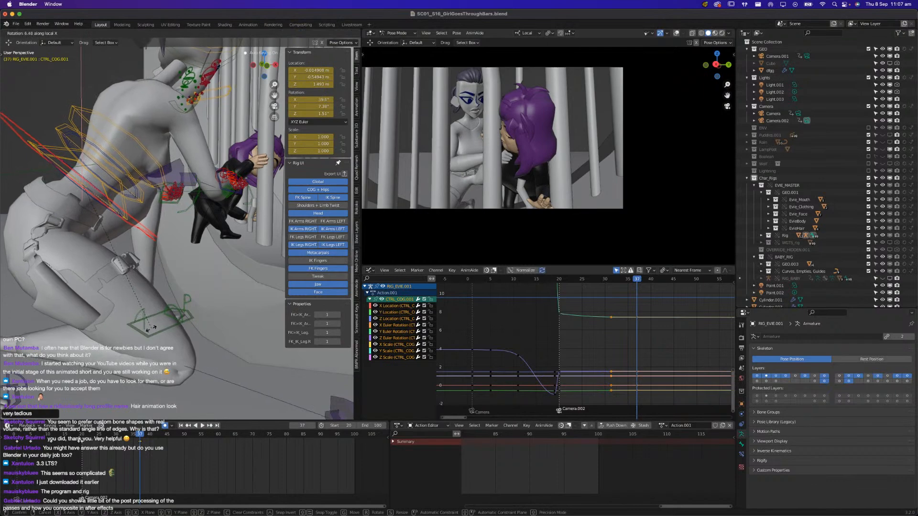
left_click(156, 232)
Readjust the position of Evie's COG control from the opposite side of the character
middle_click_drag(158, 196, 191, 191)
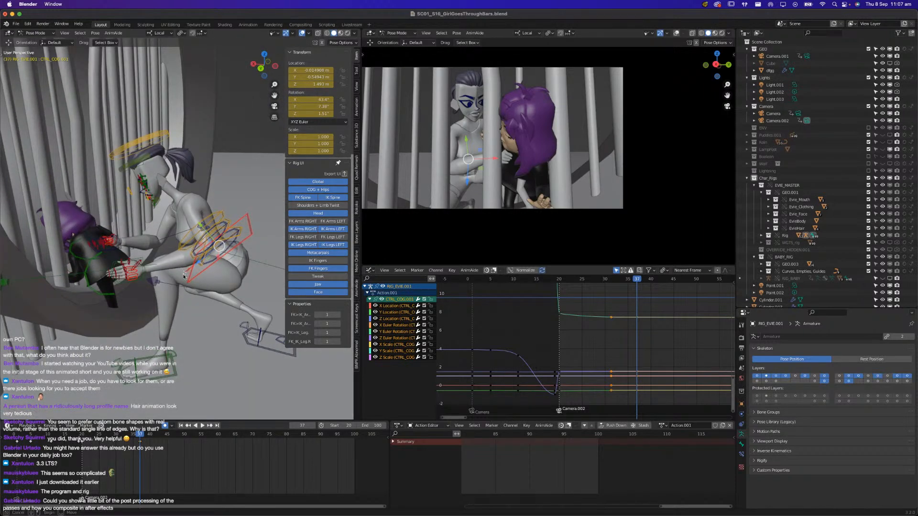
left_click_drag(197, 264, 194, 226)
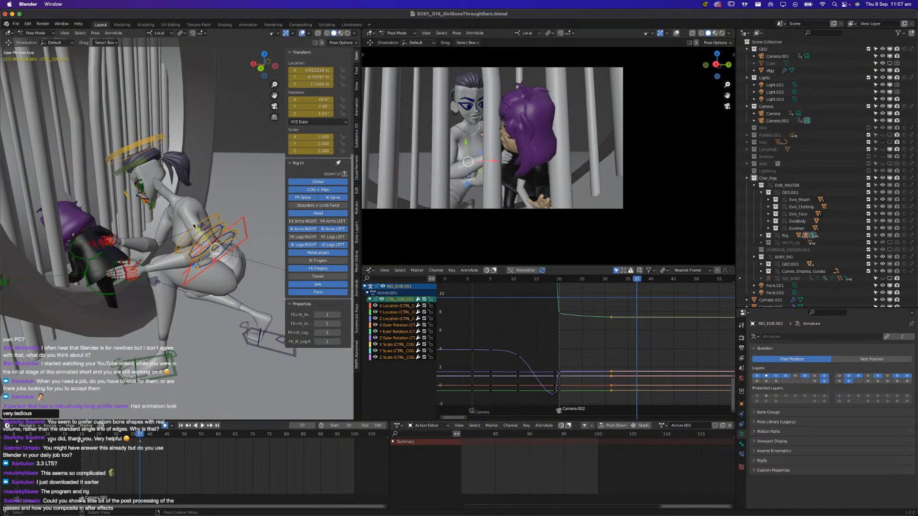
key("g")
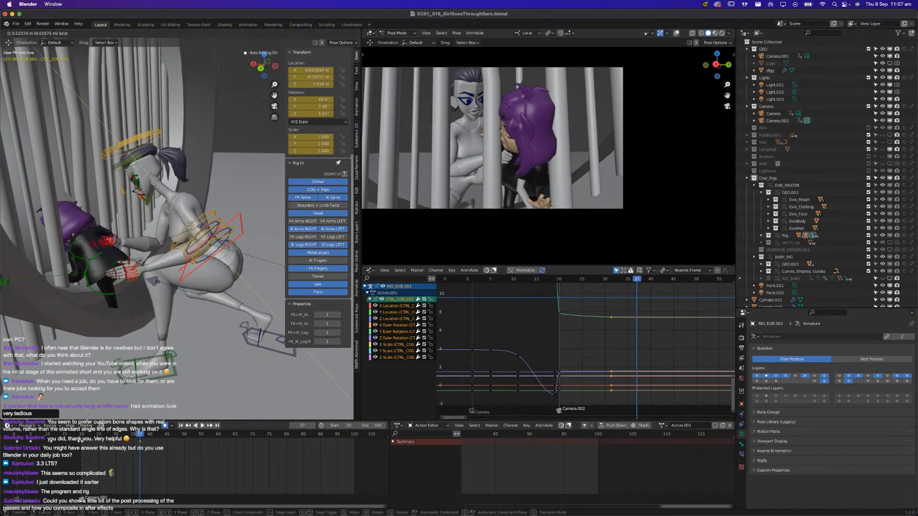
left_click(192, 223)
middle_click_drag(191, 223, 152, 196)
Show the Shoulders + Limb Twist rig layer and rotate Evie's head control about its local X axis
left_click(325, 206)
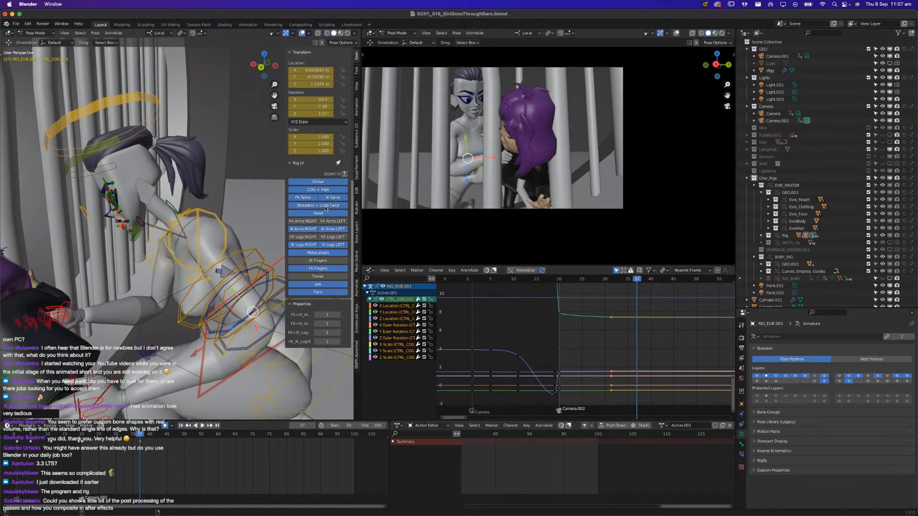
left_click(164, 100)
key("r")
key("x")
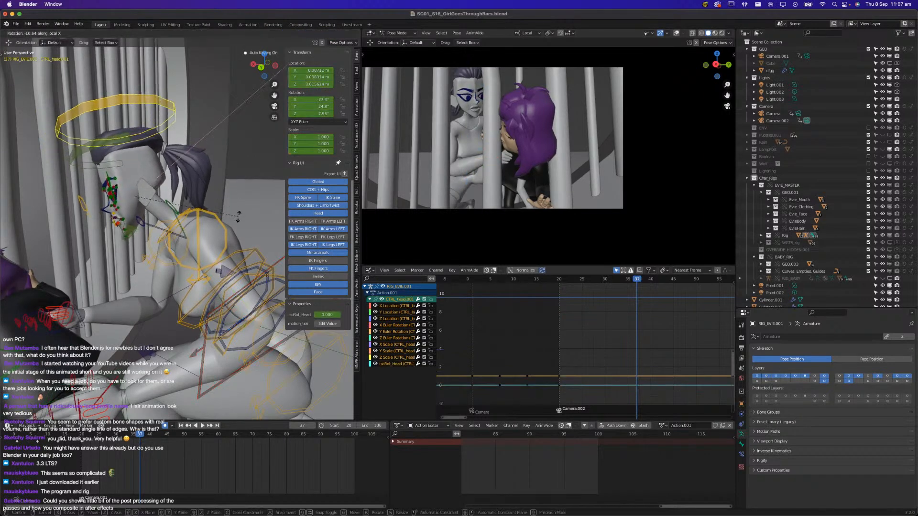
left_click(239, 217)
Shift and tilt Evie's head control from a front view to refine her head placement
middle_click_drag(144, 225, 180, 232)
scroll(199, 244, "up", 3)
key("g")
left_click(185, 238)
key("r")
left_click(210, 271)
key("g")
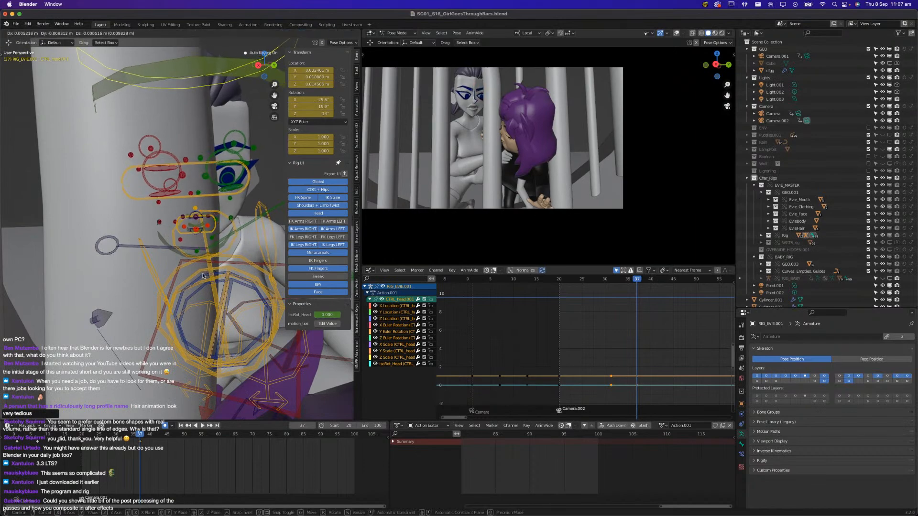
left_click(199, 266)
Freely rotate Evie's head control in several passes to settle her head angle at frame 37
key("r")
key("r")
left_click(172, 246)
key("r")
left_click(111, 237)
middle_click_drag(110, 237, 148, 242)
key("r")
key("r")
left_click(146, 242)
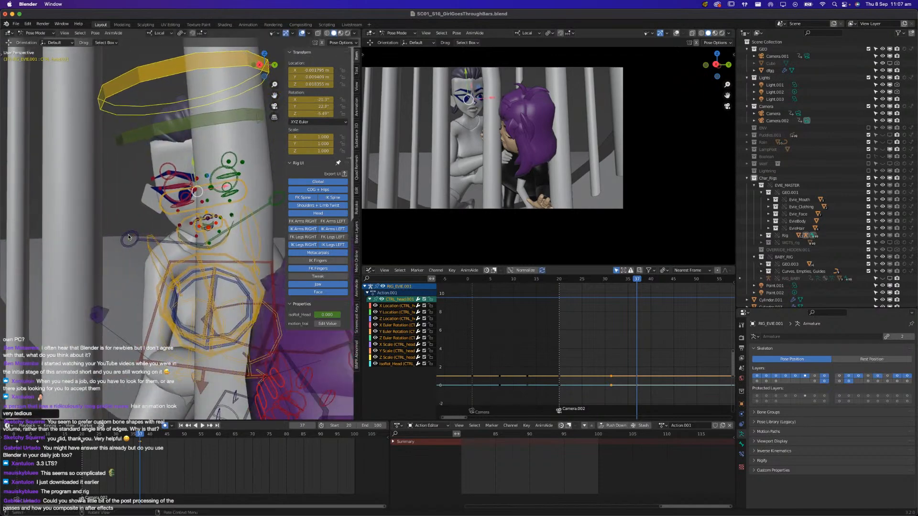
Reposition the inner controls of Evie's right and left eyebrows at frame 37
scroll(146, 239, "up", 4)
middle_click_drag(143, 196, 160, 262, "shift")
left_click(184, 238)
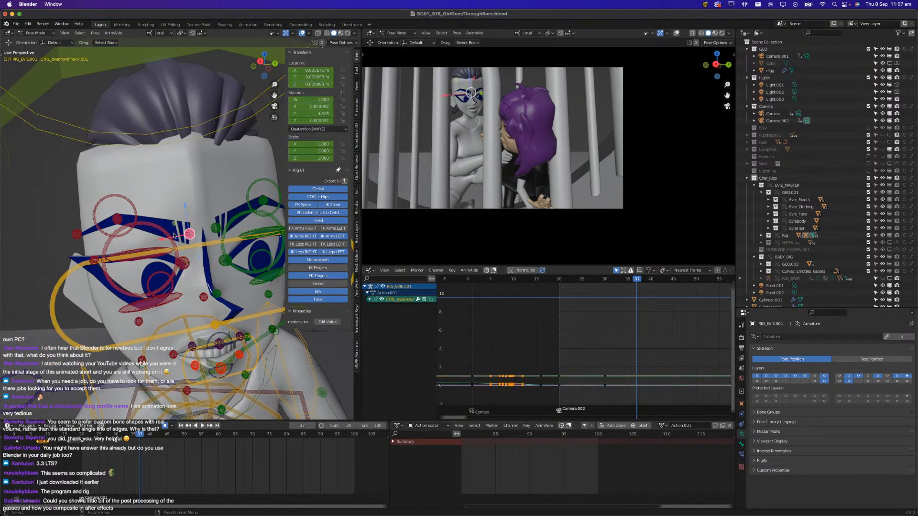
left_click_drag(186, 211, 220, 185)
left_click(214, 228)
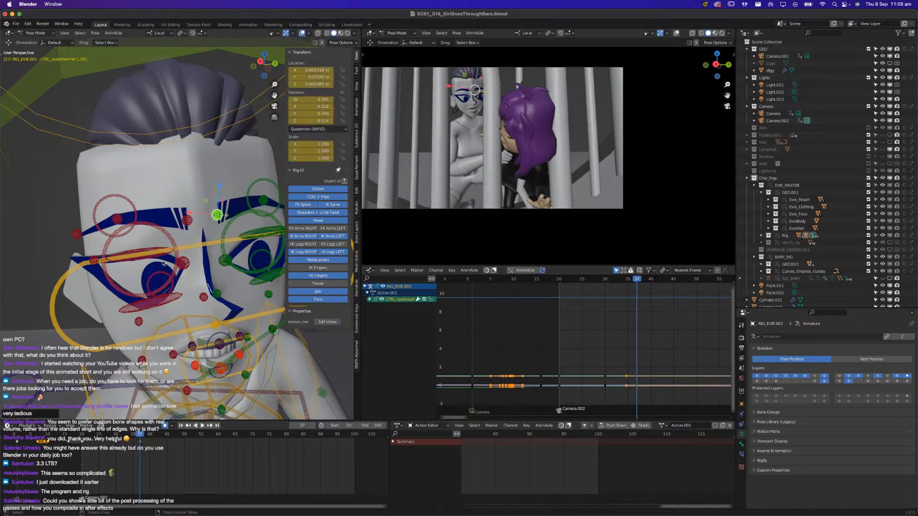
Lower the outer corner control of Evie's right eye and adjust the height of its upper eyelid control
left_click(93, 261)
left_click(92, 261)
key("g")
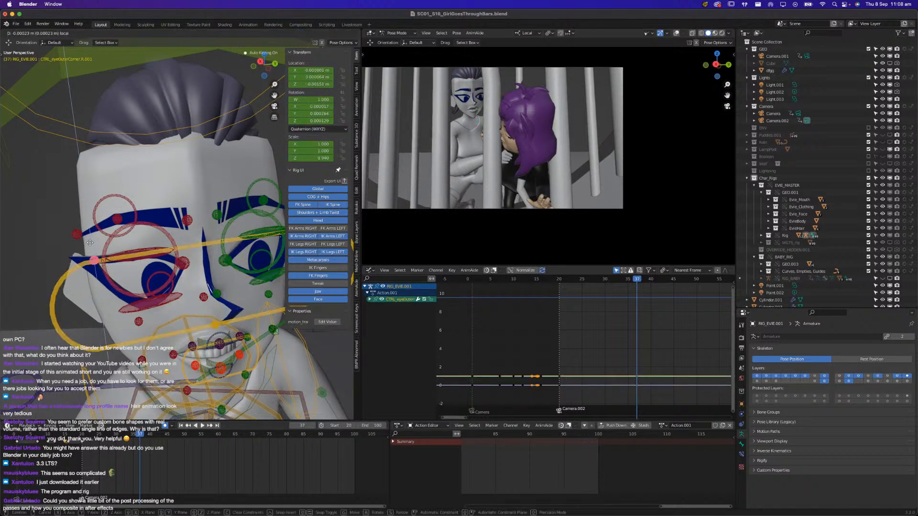
left_click(90, 249)
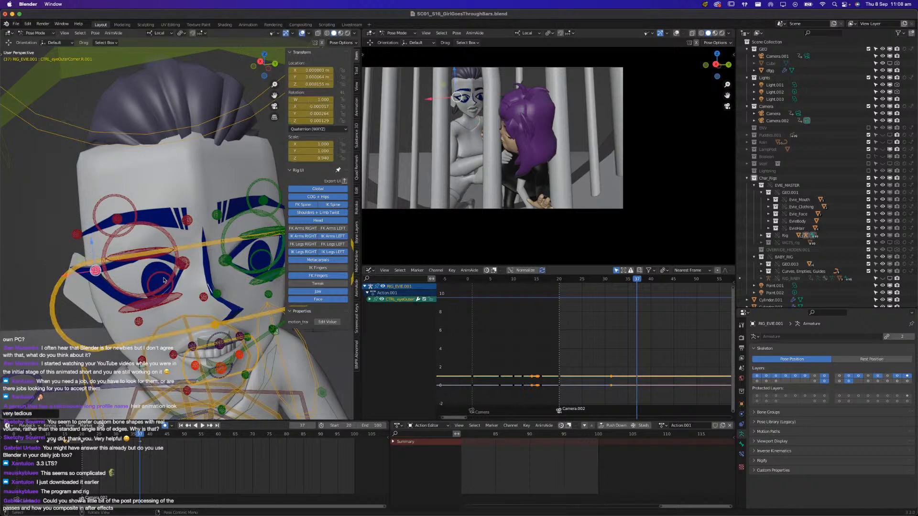
left_click(136, 231)
key("g")
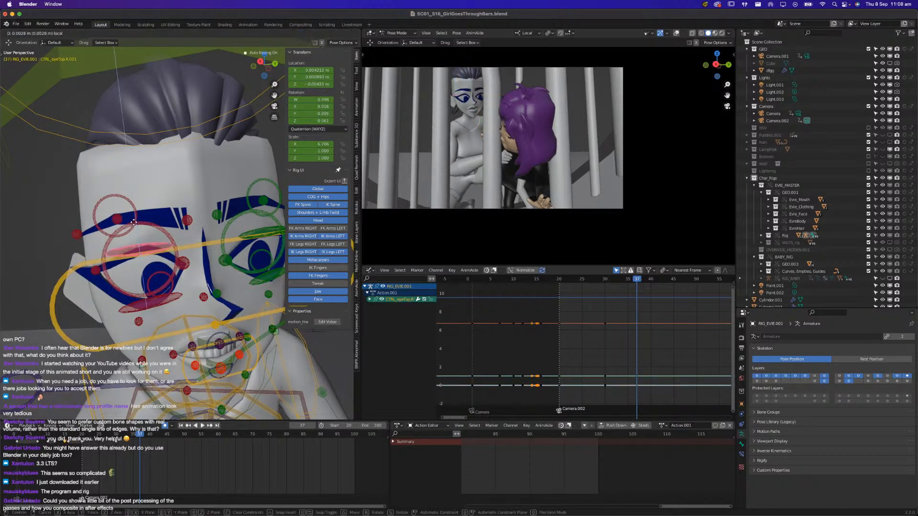
left_click(135, 225)
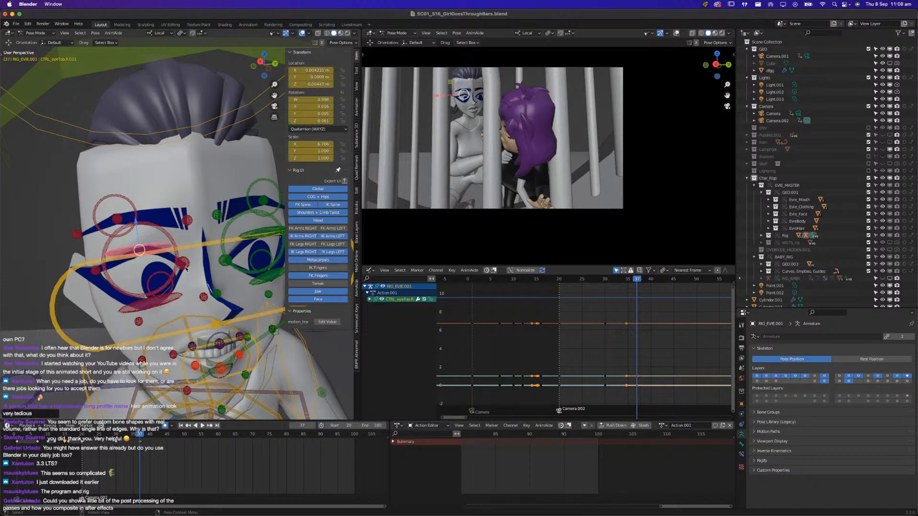
Copy the pose of the right eye's upper lid and corner controls and paste it flipped onto the left eye
left_click(94, 273)
left_click(151, 252, "shift")
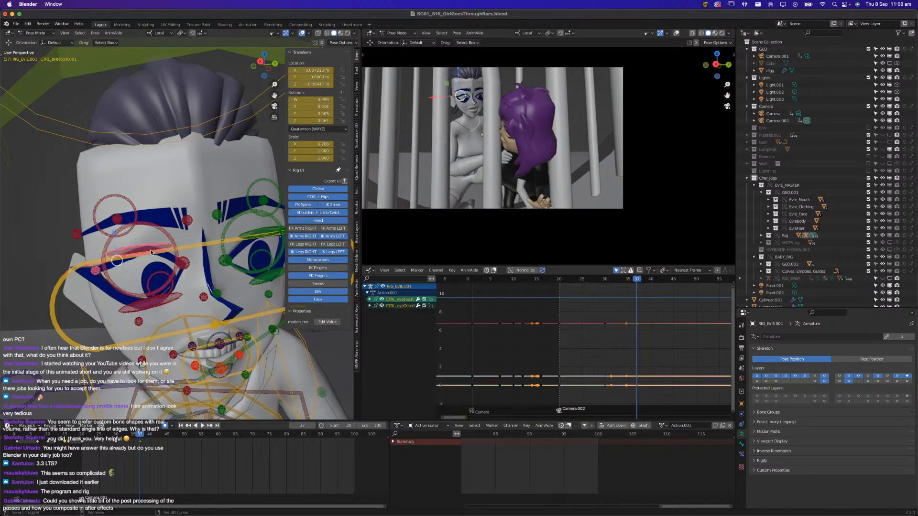
left_click(186, 265, "shift")
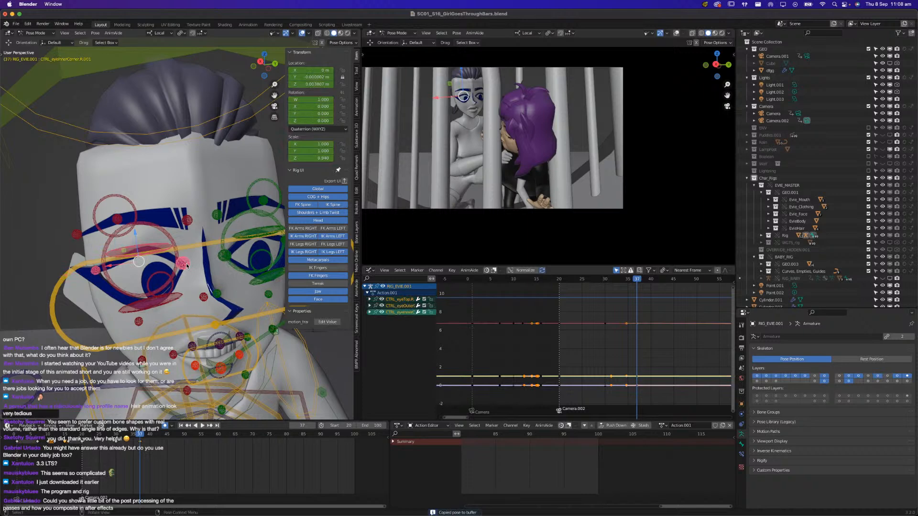
key("ctrl+shift+v")
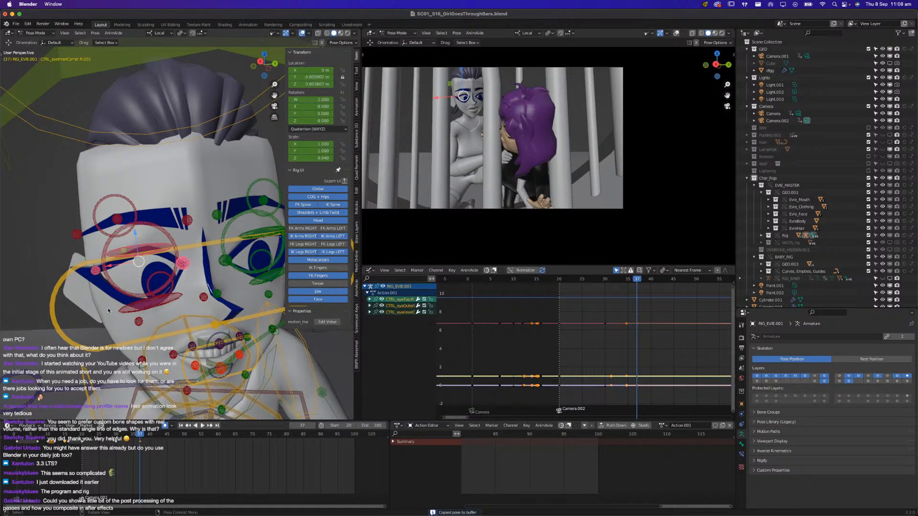
left_click(186, 259, "shift")
left_click(171, 253)
left_click(159, 250)
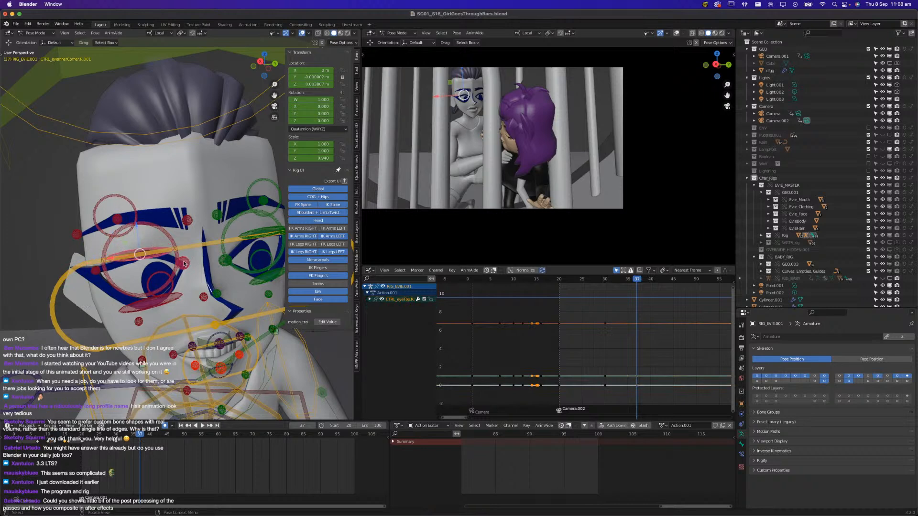
left_click(186, 265)
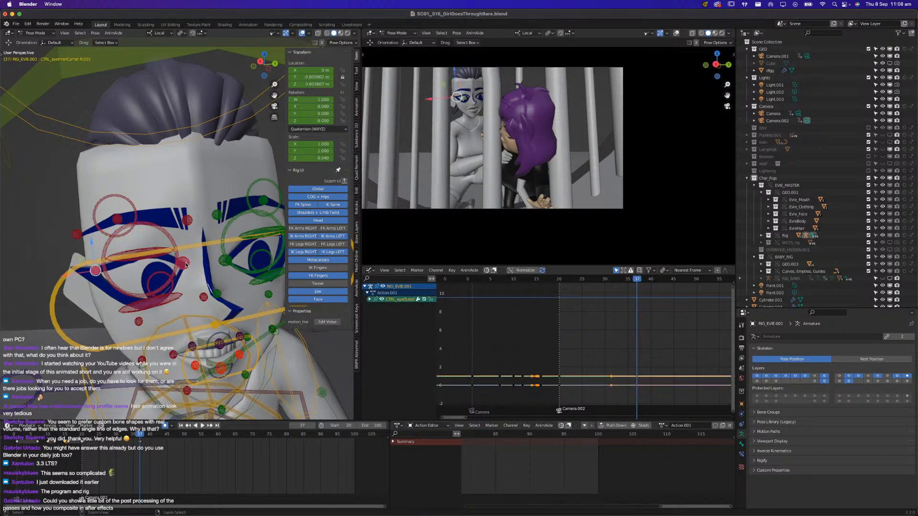
Move Evie's right and left pupil controls to adjust her gaze toward the girl
left_click(158, 273)
key("g")
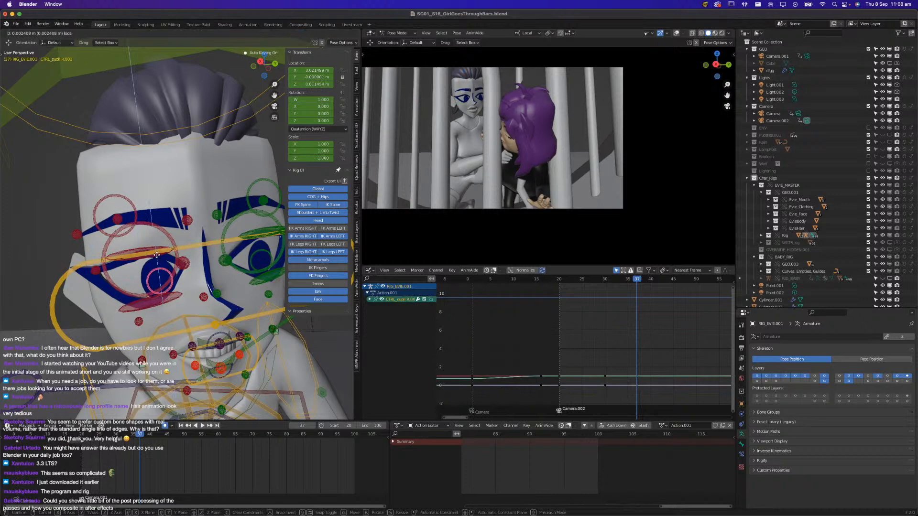
left_click(174, 287)
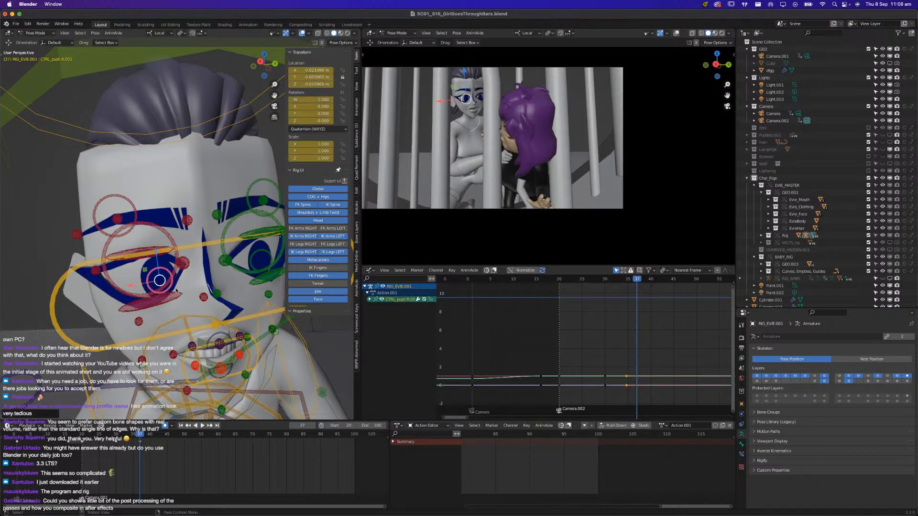
left_click(253, 258)
key("g")
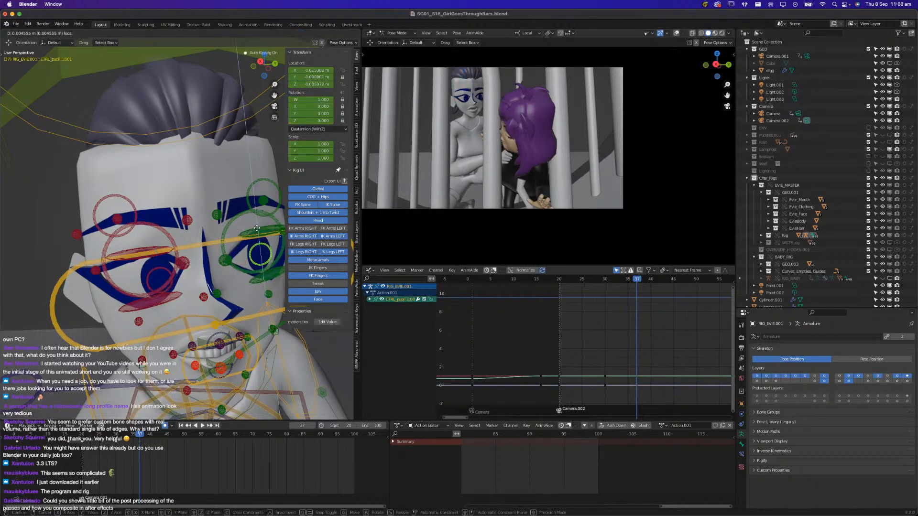
left_click(257, 228)
left_click_drag(235, 261, 233, 260)
Raise the inner control of Evie's right eyebrow a little further
middle_click_drag(166, 407, 159, 377)
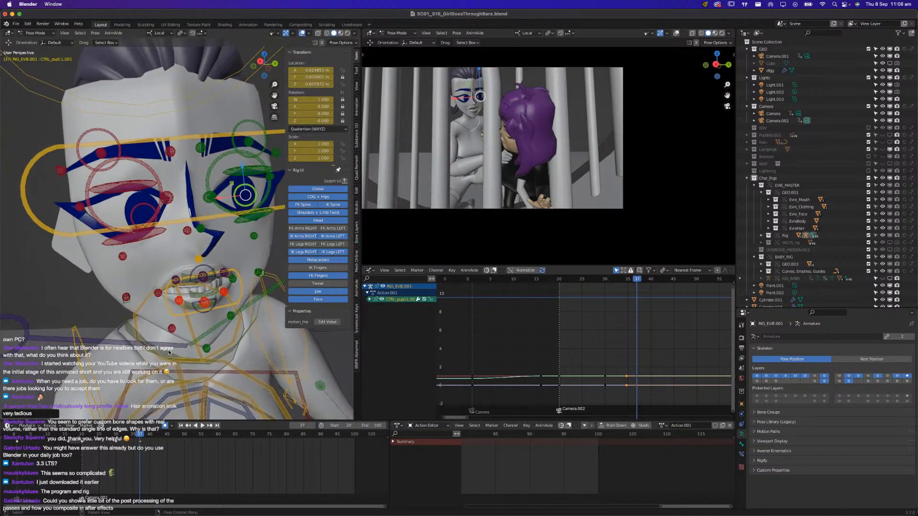
middle_click_drag(230, 260, 190, 168)
left_click(170, 156)
key("g")
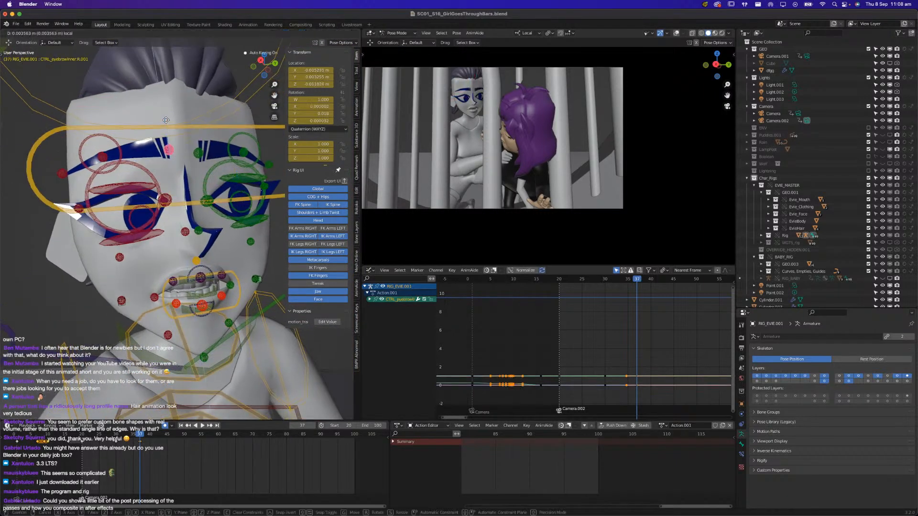
left_click(166, 123)
Rotate Evie's right eyebrow control on local Y, reposition it, and paste its pose flipped onto the left eyebrow
left_click(63, 173)
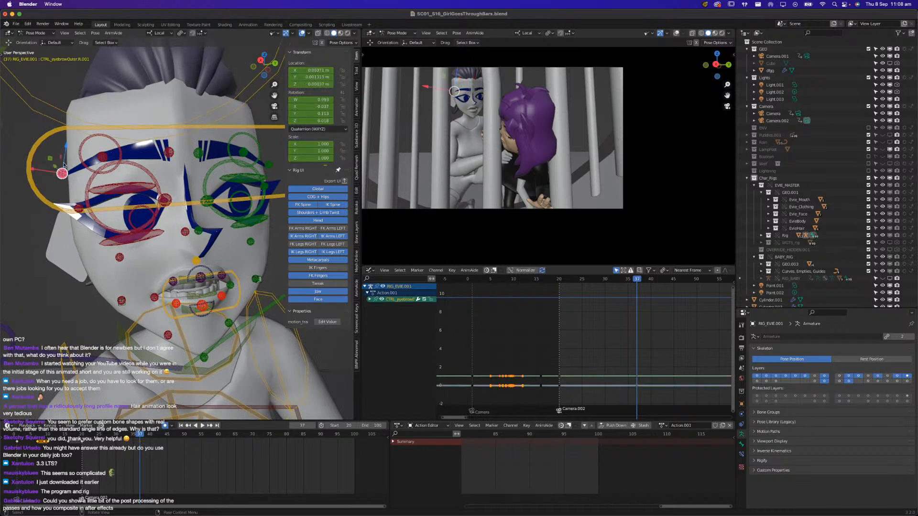
left_click(113, 149)
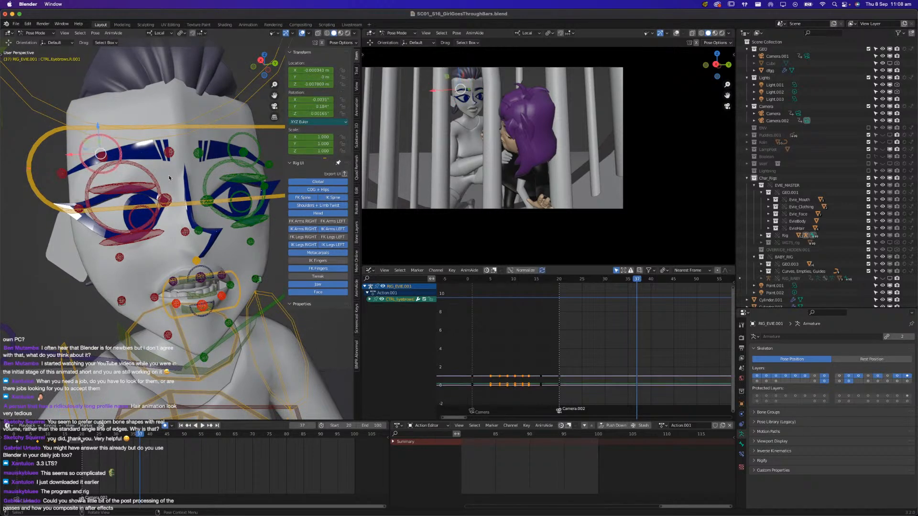
key("r")
key("y")
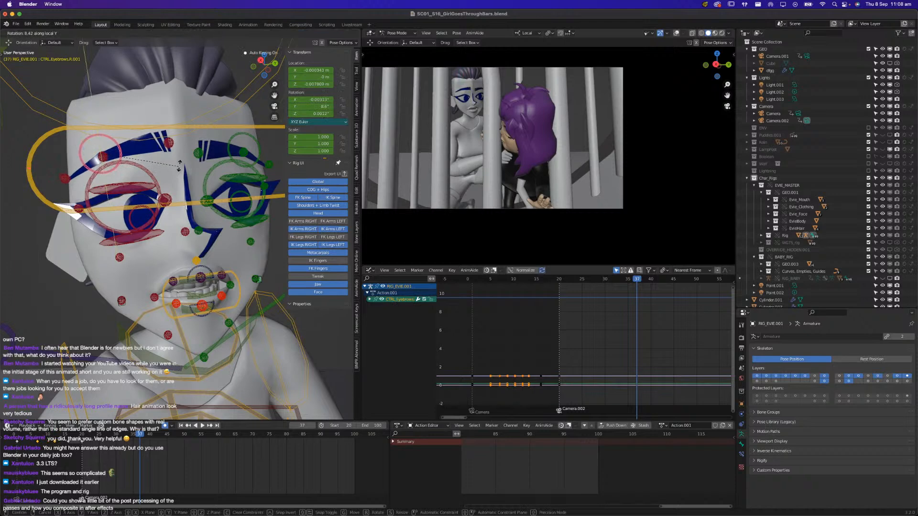
left_click(141, 129)
key("g")
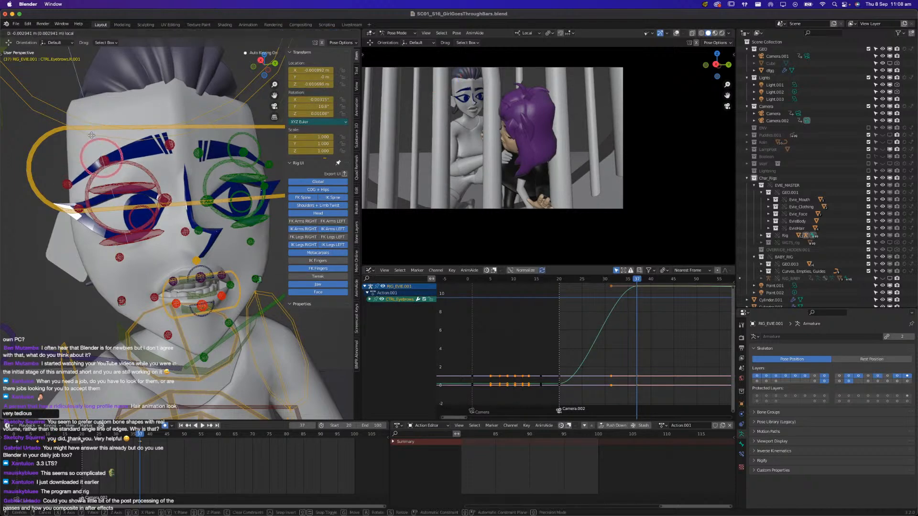
left_click(118, 150)
key("g")
left_click(101, 171)
key("ctrl+shift+v")
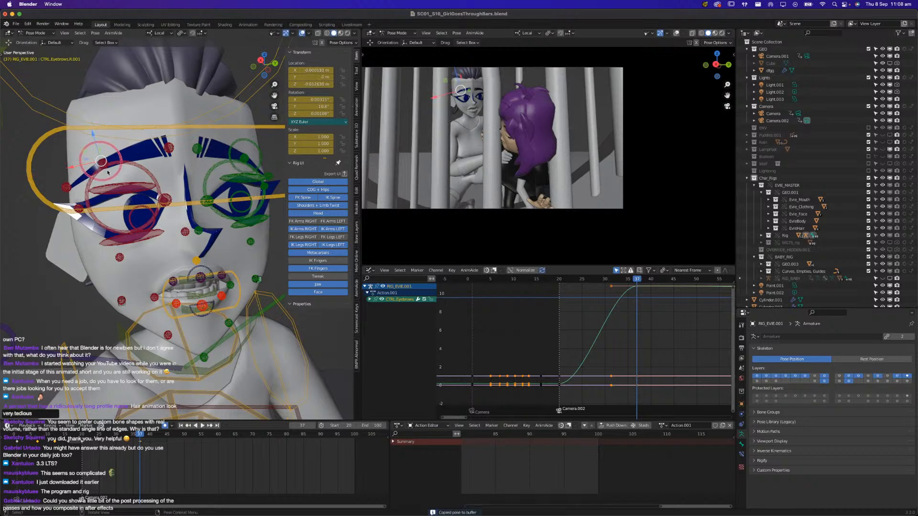
Rotate Evie's jaw control on its local X axis to close her mouth
scroll(200, 249, "up", 3)
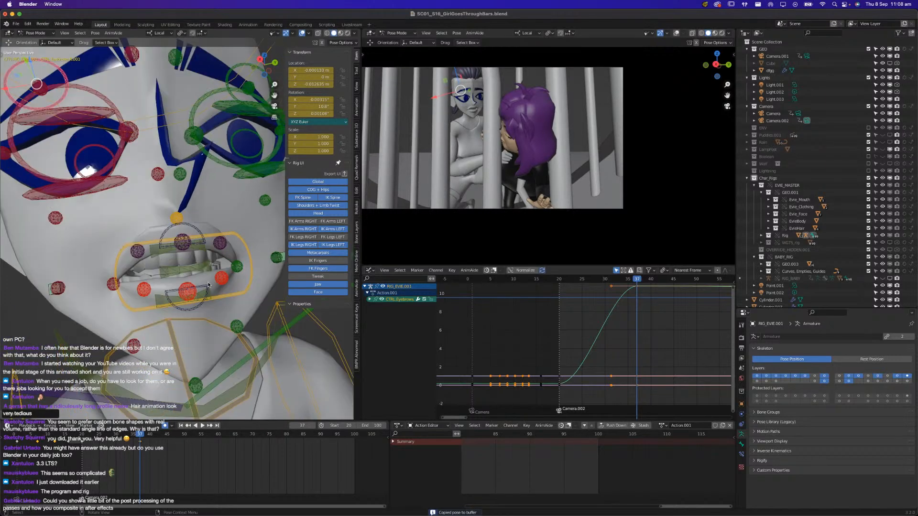
scroll(207, 390, "down", 3)
left_click(212, 327)
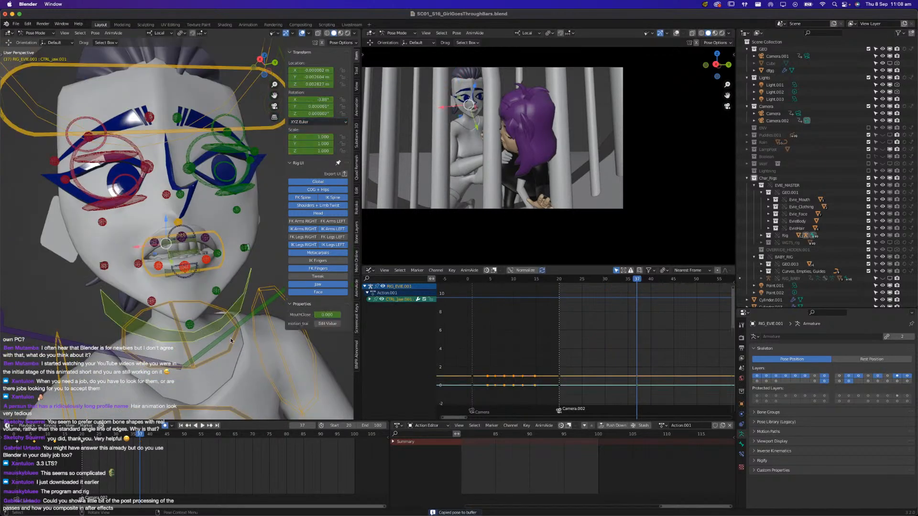
key("r")
key("x")
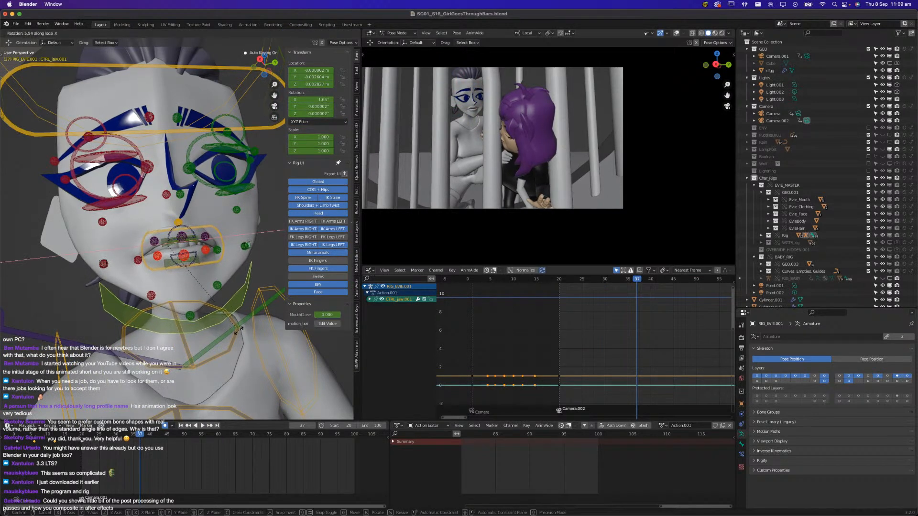
left_click(191, 285)
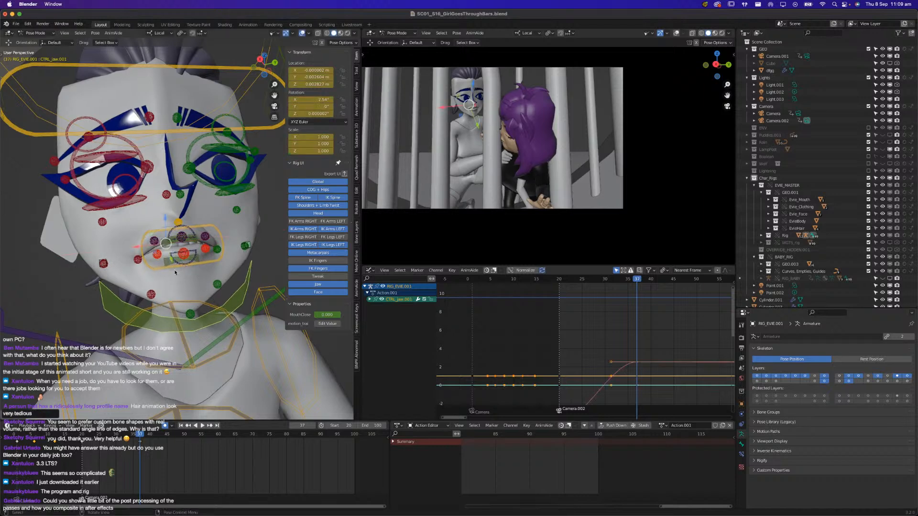
Clear the location of all of Evie's mouth controls and examine the lips from the side and below
left_click_drag(231, 272, 221, 269)
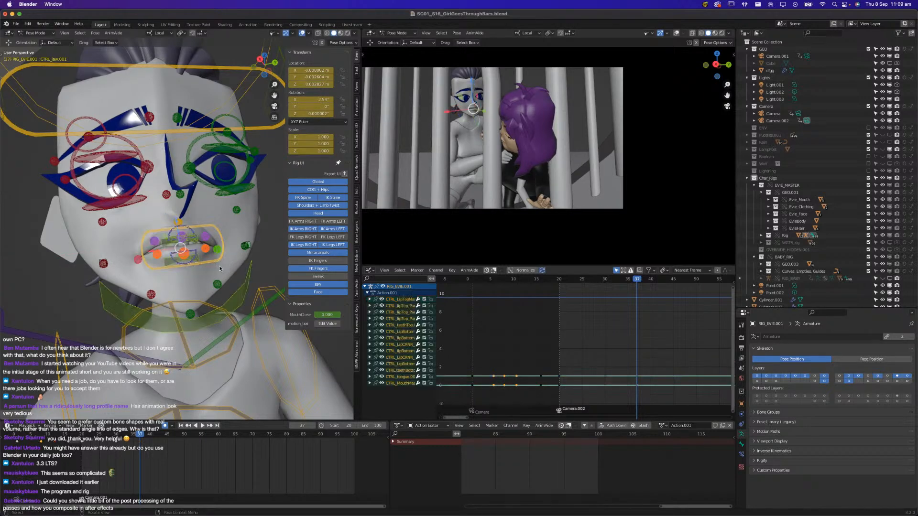
key("alt+g")
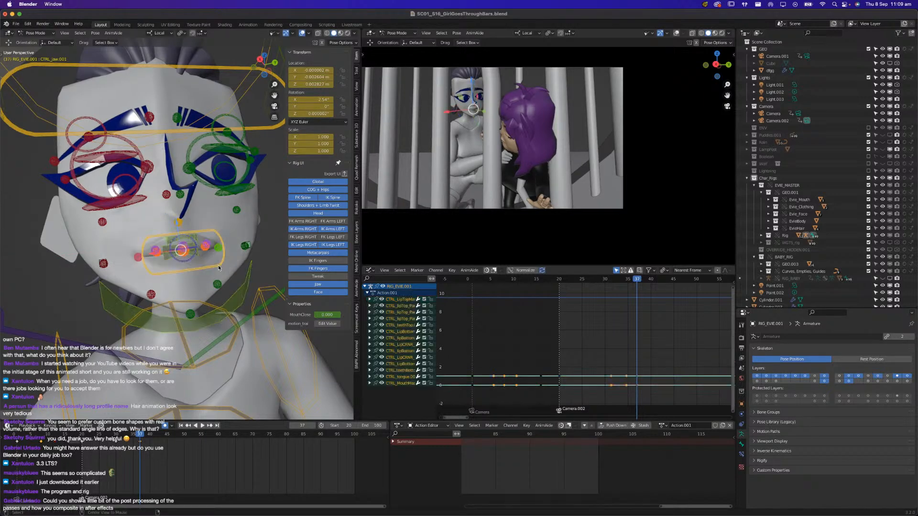
mouse_move(221, 268)
middle_mouse_down()
mouse_move(264, 306)
mouse_move(218, 282)
mouse_move(205, 262)
middle_mouse_up()
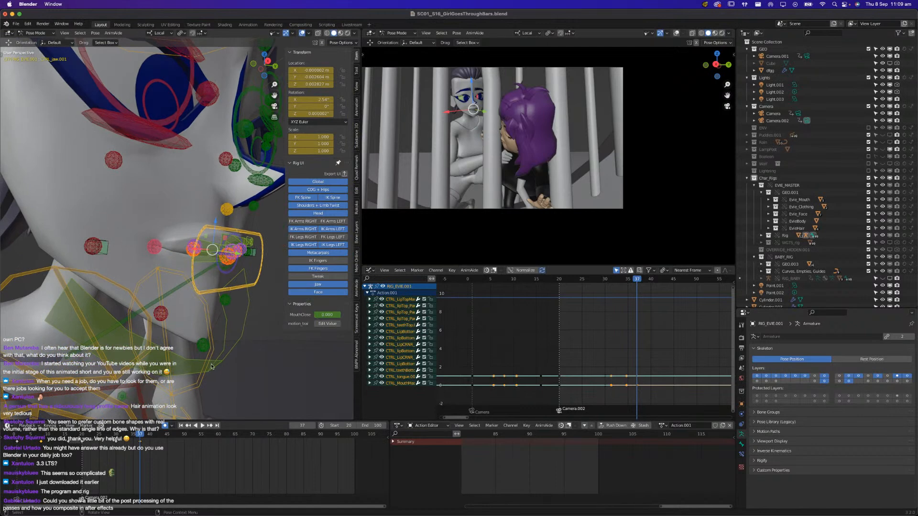
middle_click_drag(212, 366, 223, 313)
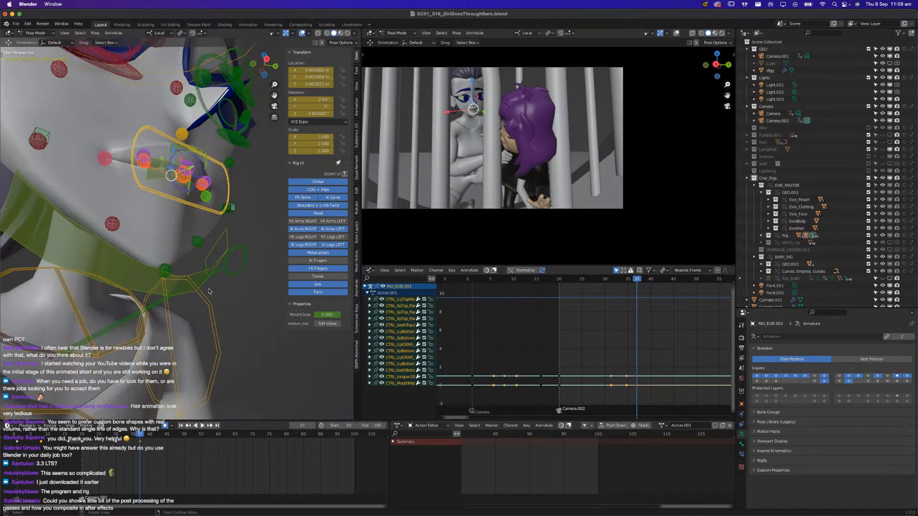
mouse_move(198, 224)
middle_mouse_down()
mouse_move(223, 243)
mouse_move(189, 227)
middle_mouse_up()
scroll(540, 181, "up", 8)
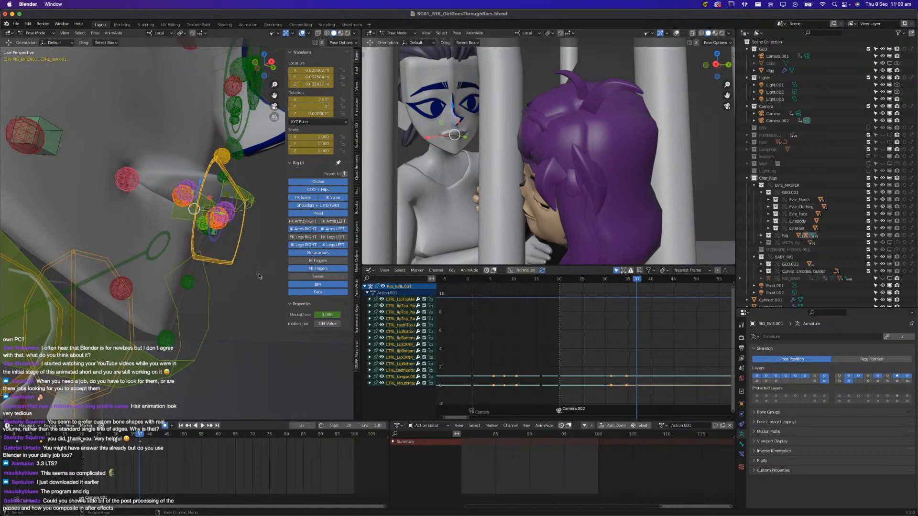
Rotate Evie's jaw control back on its local X axis to part the lips slightly
middle_click_drag(264, 269, 205, 322)
left_click(190, 289)
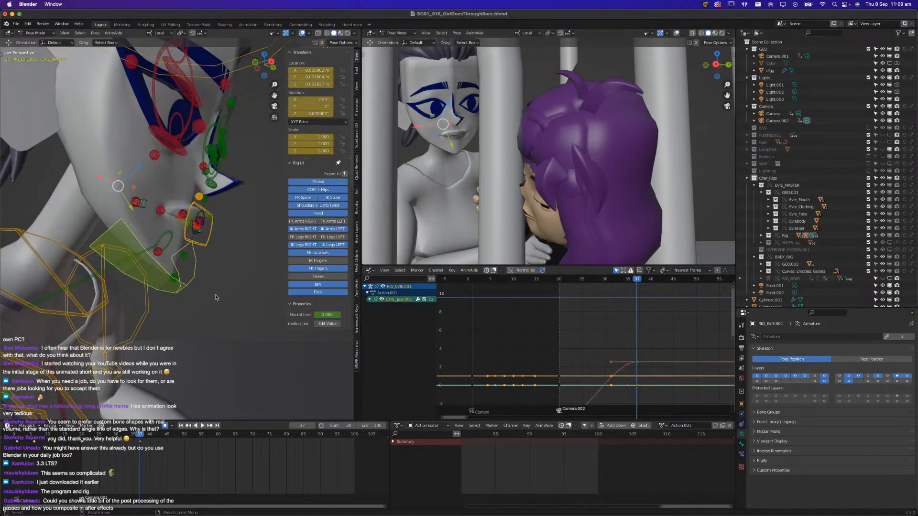
key("r")
key("x")
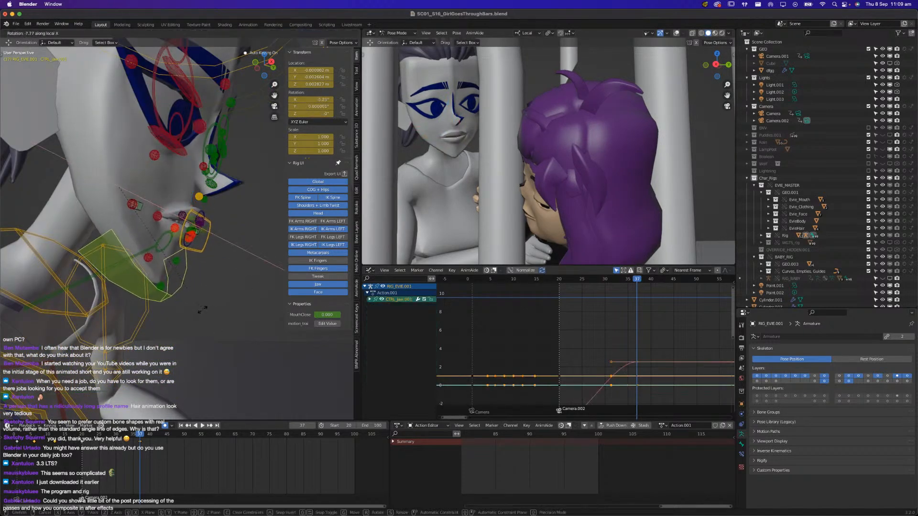
left_click(209, 306)
Raise the middle control of Evie's upper lip slightly
middle_click_drag(209, 306, 215, 269)
scroll(208, 272, "up", 5)
left_click(199, 244)
left_click(192, 224)
left_click(192, 229)
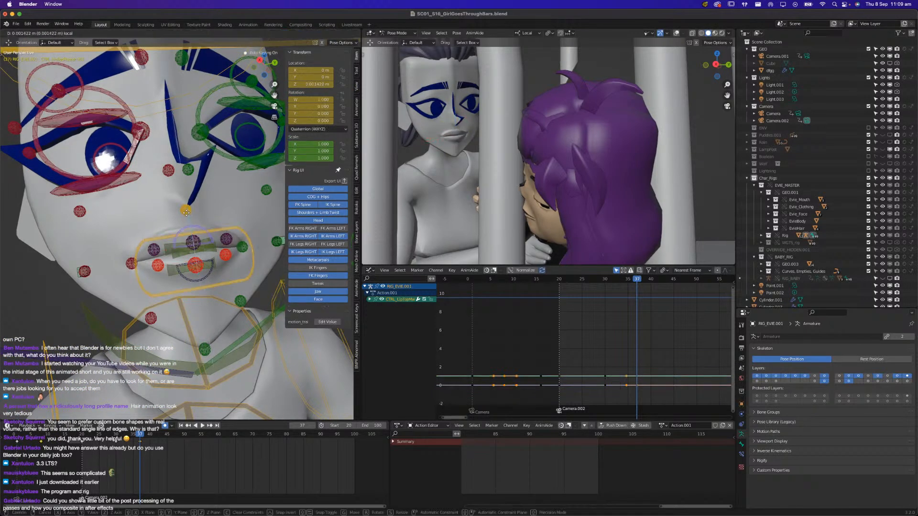
left_click(195, 242)
left_click_drag(188, 217, 220, 222)
Raise the paired upper and lower lip controls on the left and right sides of Evie's mouth
left_click(200, 271)
left_click(225, 250)
left_click(226, 242, "shift")
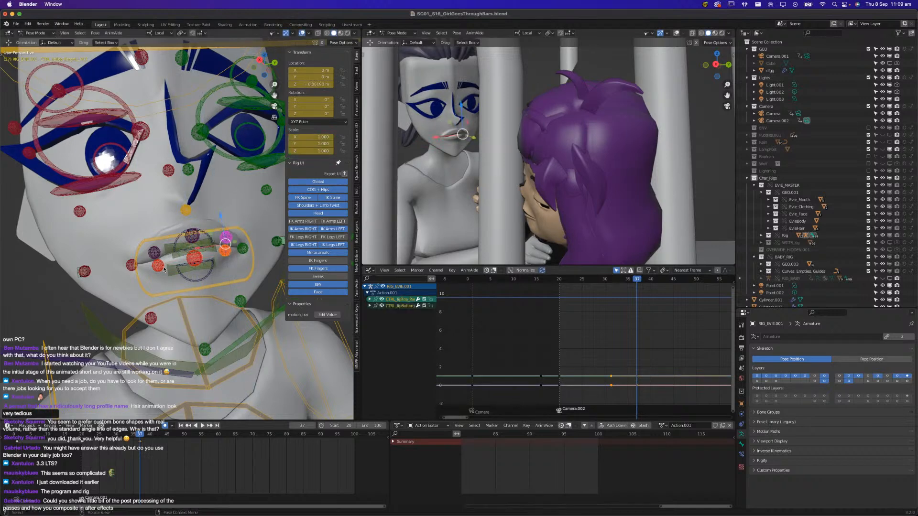
left_click(157, 261)
left_click(154, 250, "shift")
left_click_drag(152, 241, 152, 239)
middle_click_drag(152, 239, 192, 318)
Play back the shot in the second camera to review Evie's facial pose in motion
scroll(194, 289, "down", 15)
scroll(405, 176, "down", 5)
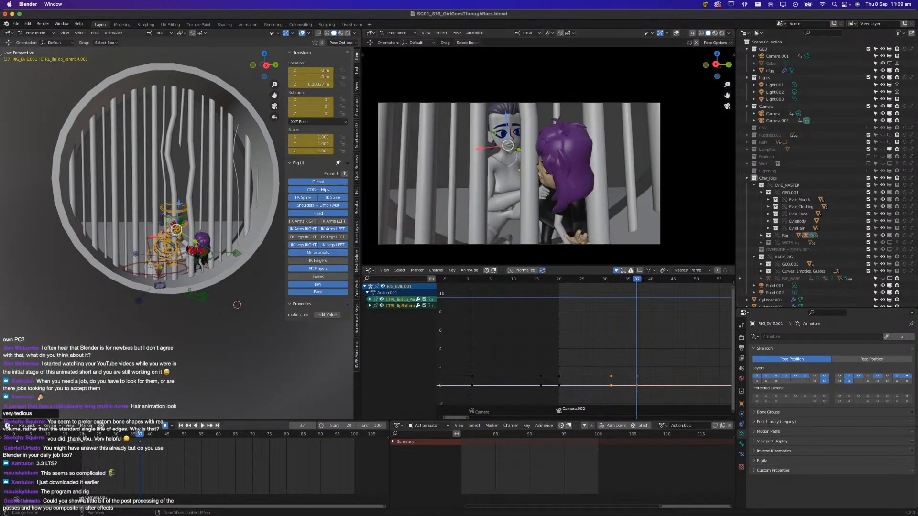
key("space")
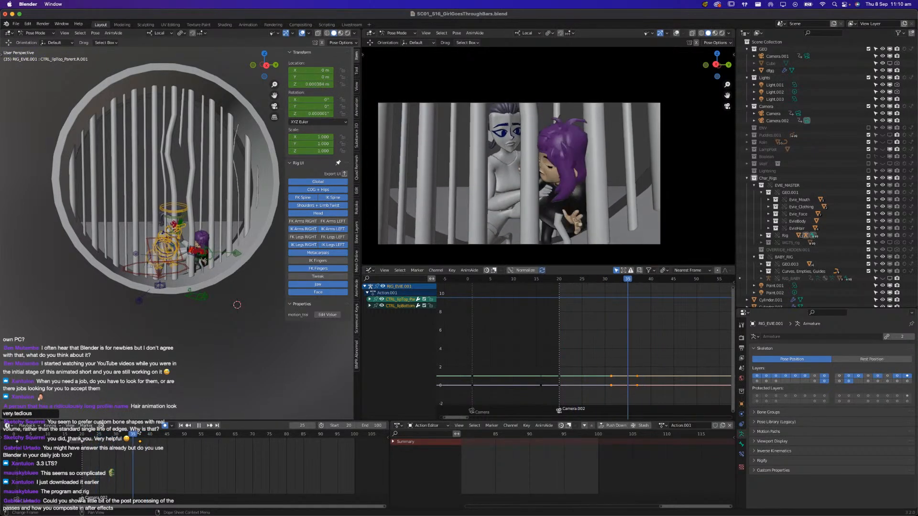
At frame 48, rotate Evie's COG control on its local X axis to change her body lean
left_click_drag(102, 443, 169, 434)
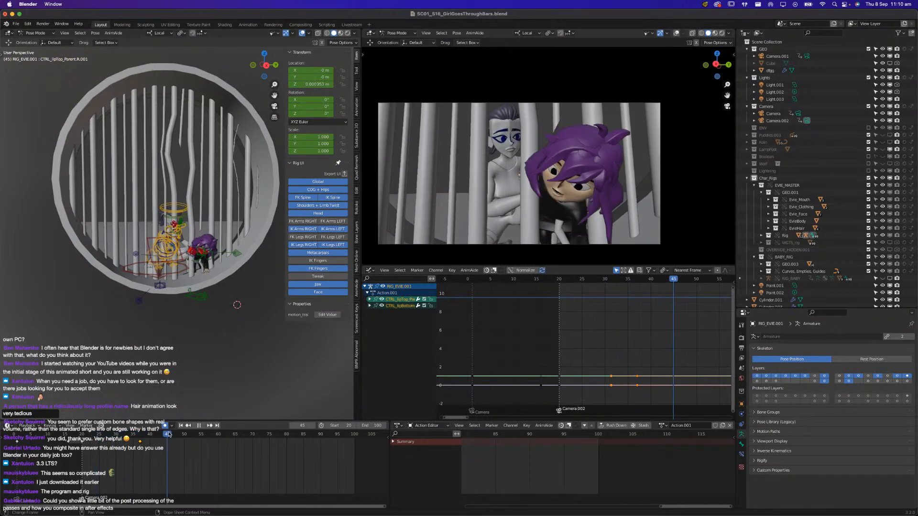
left_click_drag(169, 434, 177, 434)
middle_click_drag(120, 318, 228, 301)
scroll(160, 308, "up", 4)
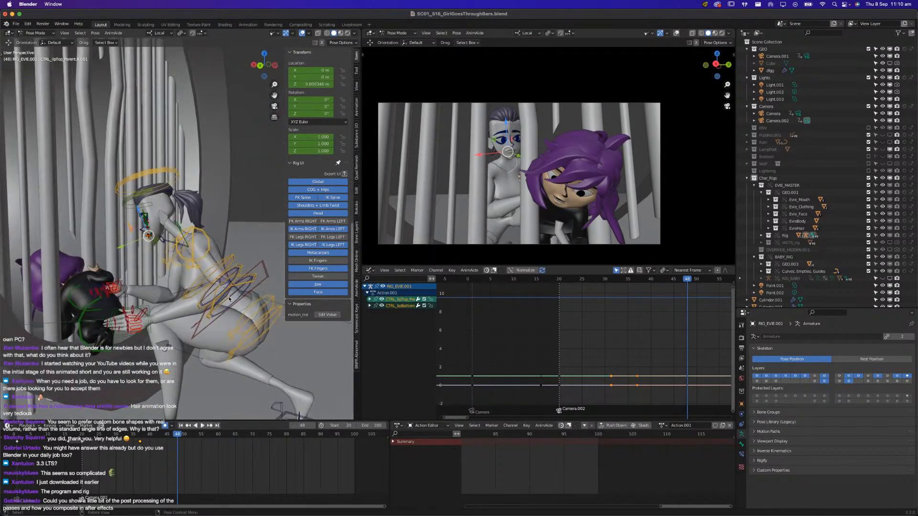
left_click(218, 294)
left_click_drag(216, 279, 201, 269)
key("r")
key("x")
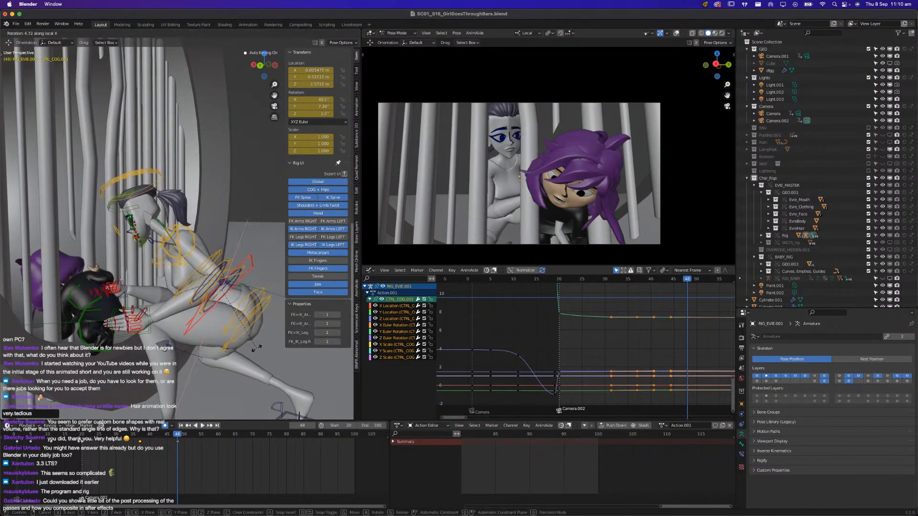
left_click(259, 349)
Rotate Evie's right IK hand control at frame 48 so the palm turns toward the girl's back
scroll(167, 337, "up", 2)
middle_click_drag(166, 338, 288, 303, "shift")
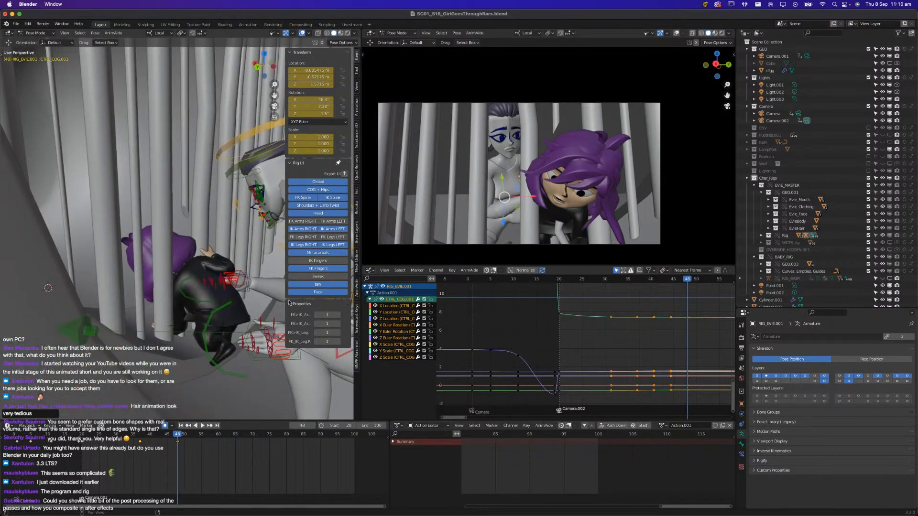
left_click(243, 294)
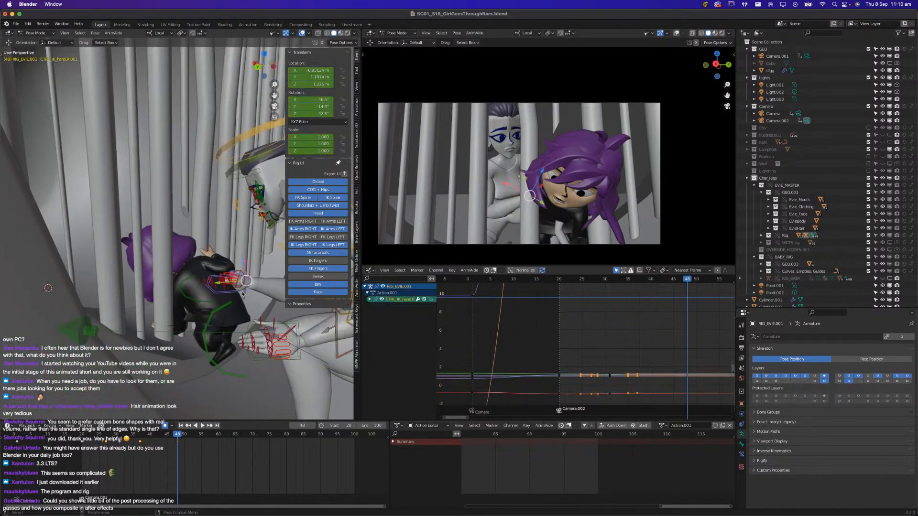
key("KP_Decimal")
middle_click_drag(242, 295, 163, 293)
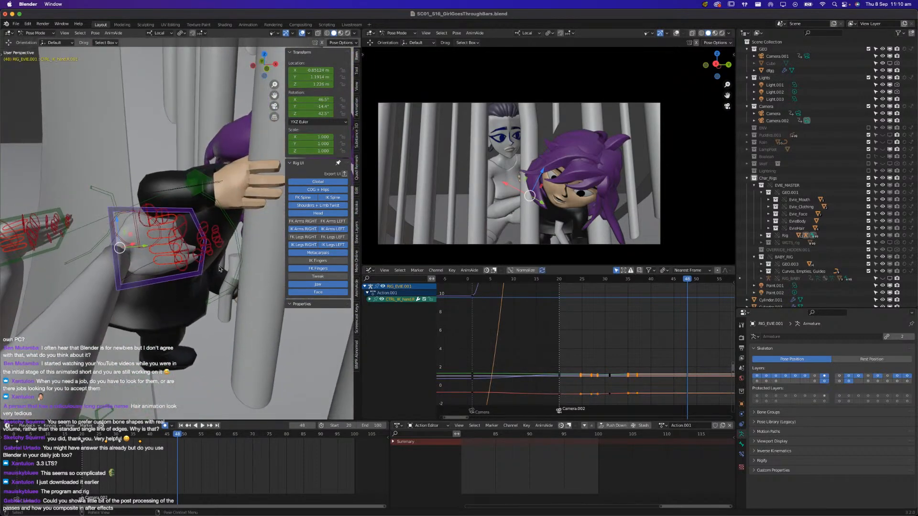
key("r")
left_click(175, 197)
middle_click_drag(175, 196, 191, 249)
key("r")
key("r")
left_click(168, 250)
Move Evie's right IK hand onto the girl's upper back and refine its rotation to rest there
key("g")
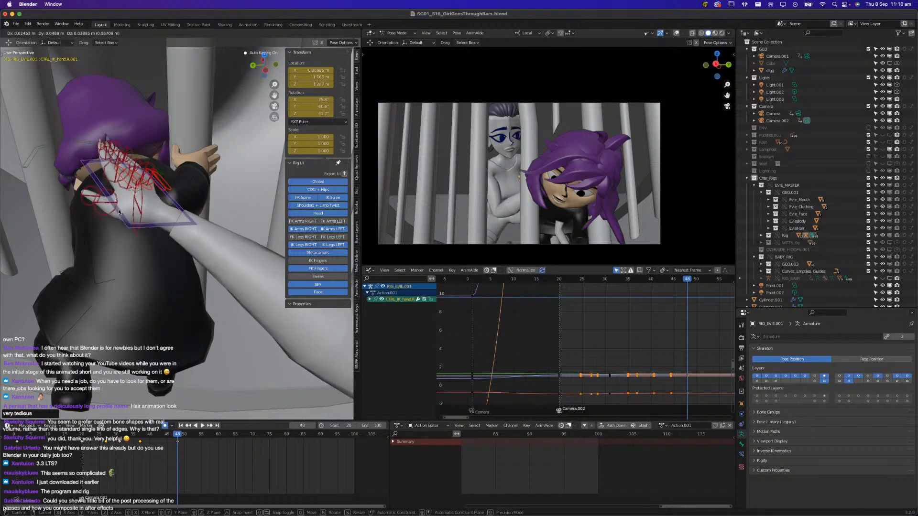
left_click(115, 213)
key("r")
key("r")
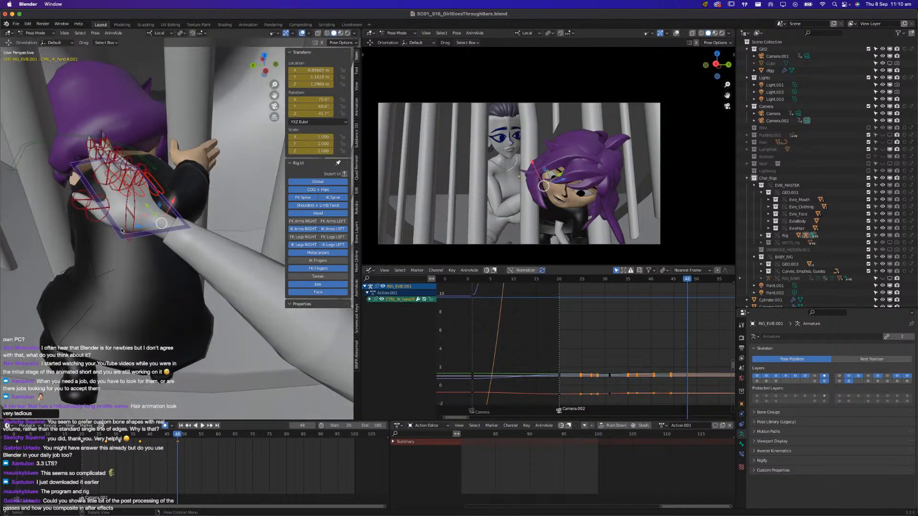
key("r")
left_click(191, 187)
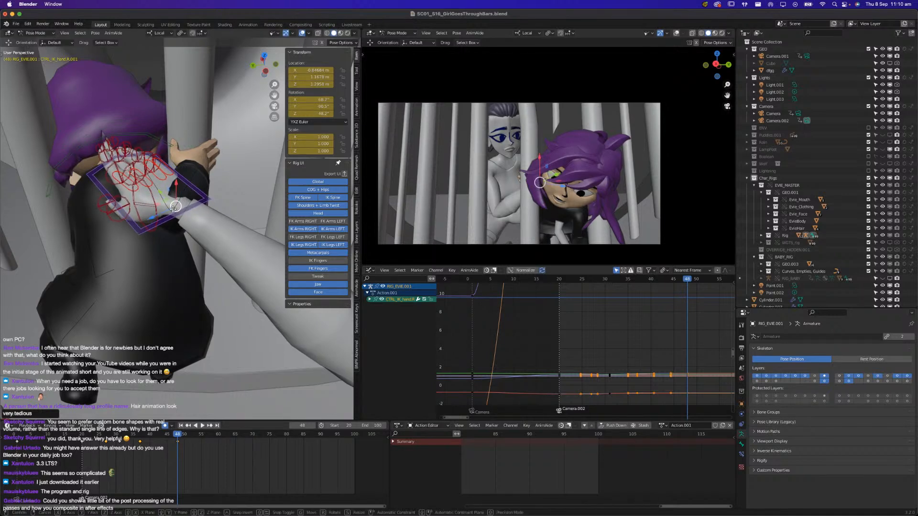
key("g")
left_click(164, 198)
key("r")
key("r")
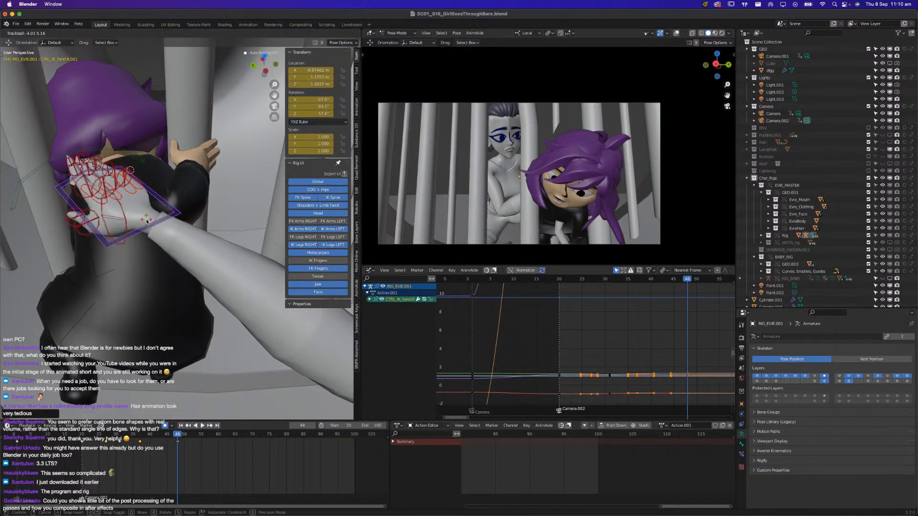
left_click(242, 380)
key("space")
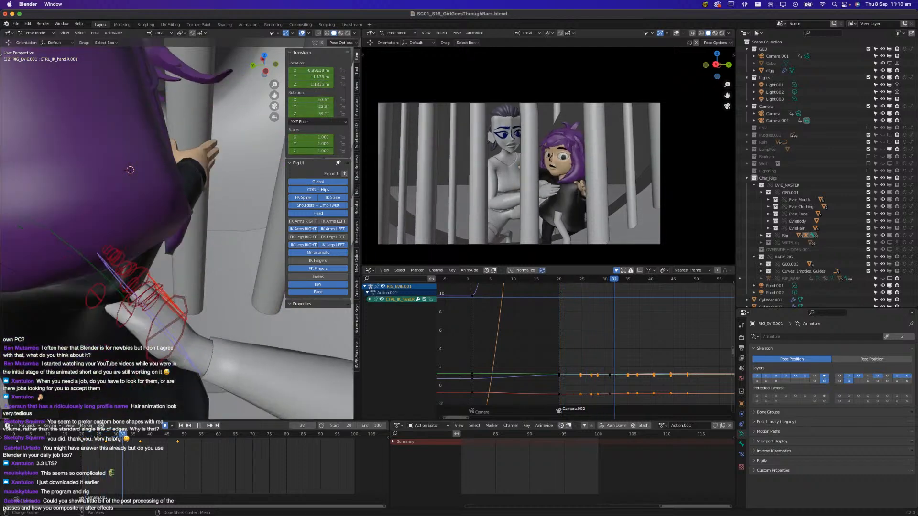
left_click_drag(185, 422, 144, 436)
key("g")
left_click(195, 301)
key("super+z")
At frame 42, move Evie's right IK hand toward the girl's bent arm and rotate it to match
left_click_drag(140, 436, 158, 438)
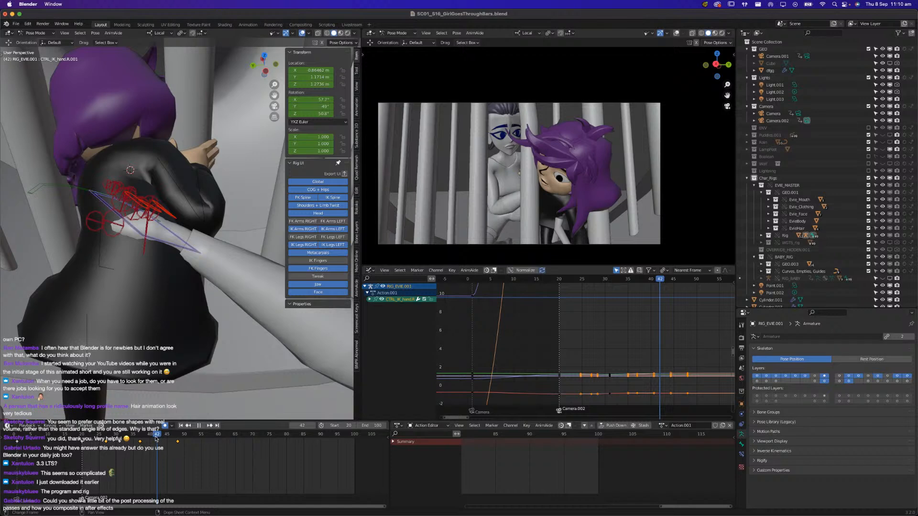
middle_click_drag(179, 310, 187, 298)
key("g")
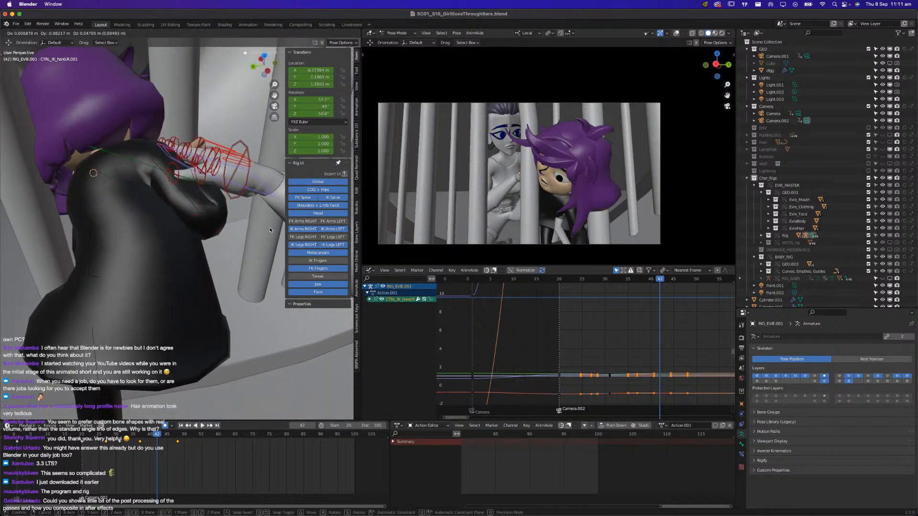
left_click(263, 236)
key("r")
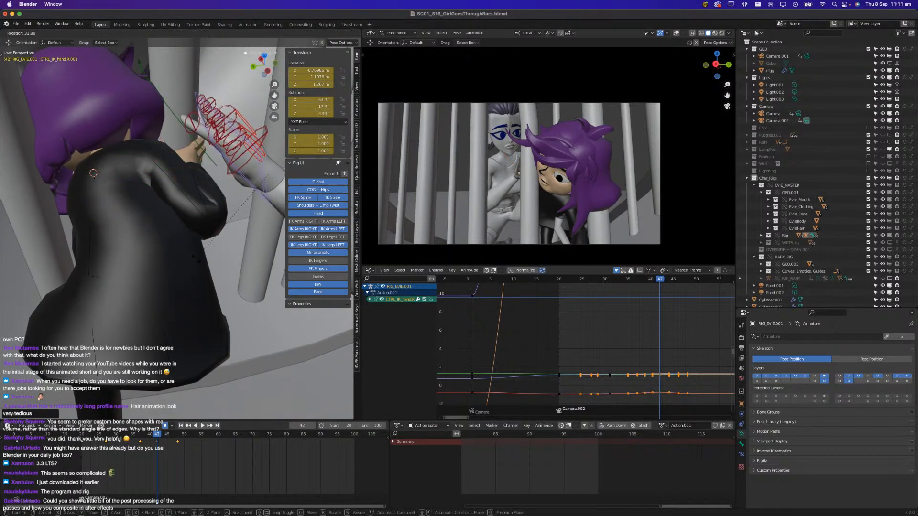
left_click(210, 243)
Lower Evie's right IK hand to beside the girl's elbow at frame 42, refine its rotation, and play back the motion
scroll(209, 243, "down", 3)
middle_click_drag(209, 243, 225, 267)
key("g")
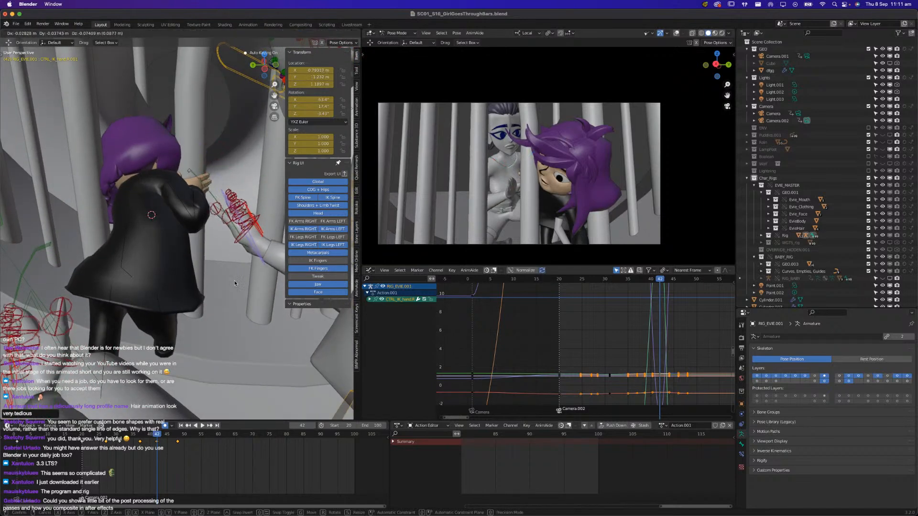
left_click(233, 277)
key("r")
left_click(247, 217)
key("g")
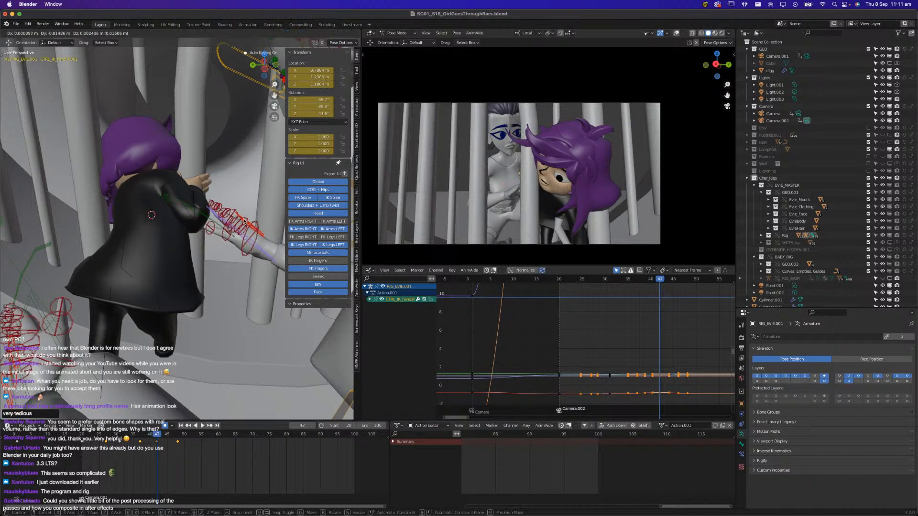
left_click(248, 219)
key("space")
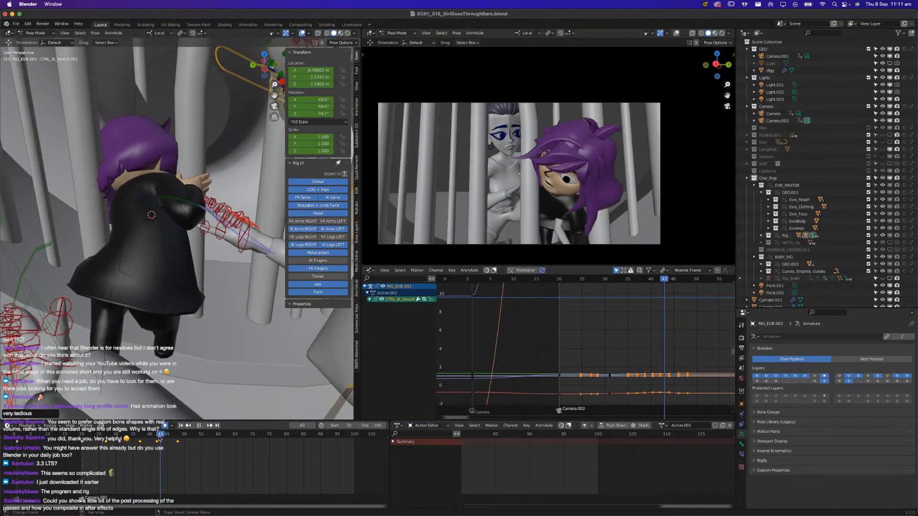
mouse_move(172, 438)
left_mouse_down()
mouse_move(144, 449)
mouse_move(168, 449)
left_mouse_up()
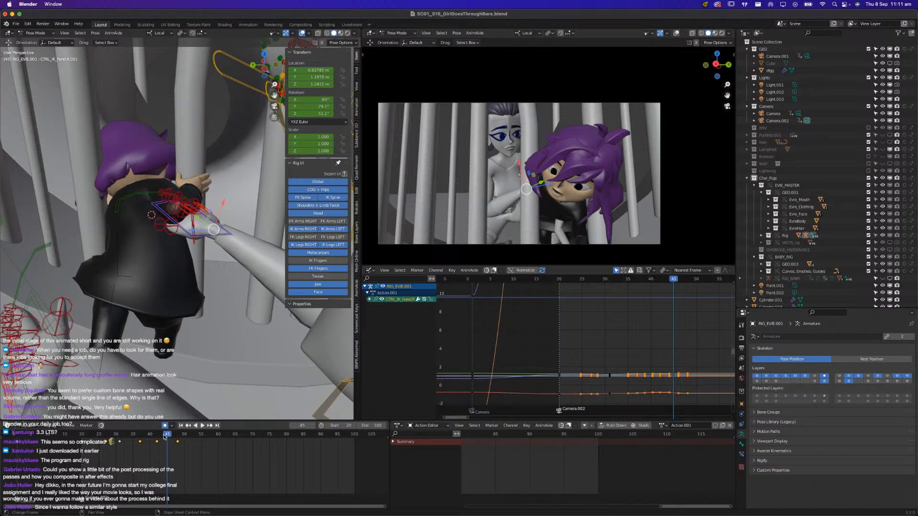
At frame 48, reposition and rotate Evie's right IK hand against the girl's side, and review it in playback
left_click_drag(156, 441, 177, 458)
middle_click_drag(142, 250, 197, 241)
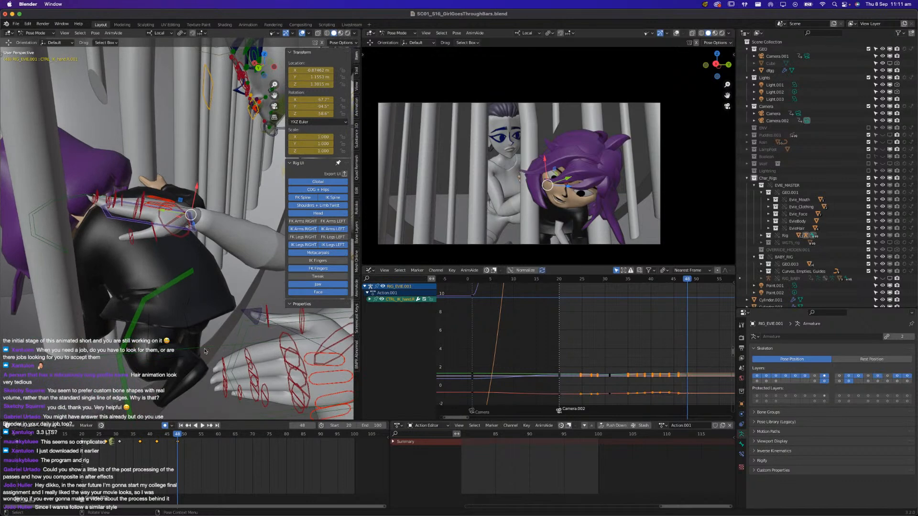
key("r")
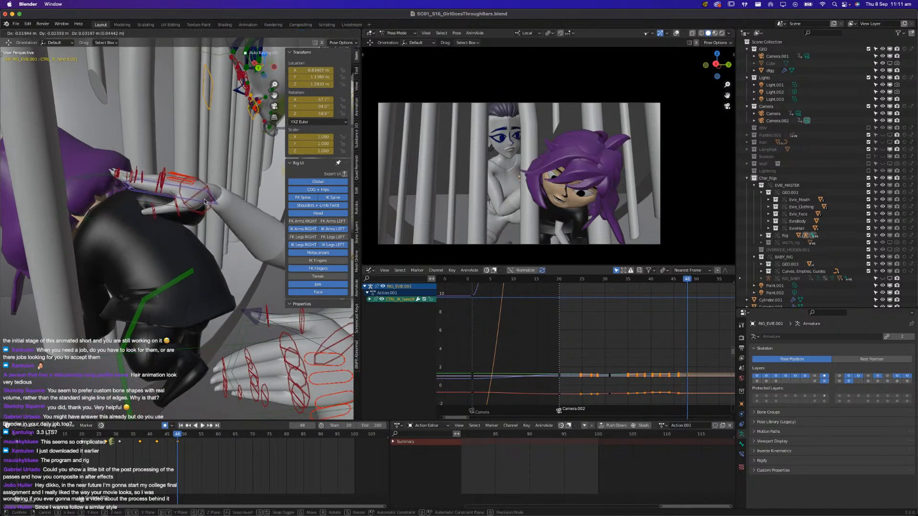
key("g")
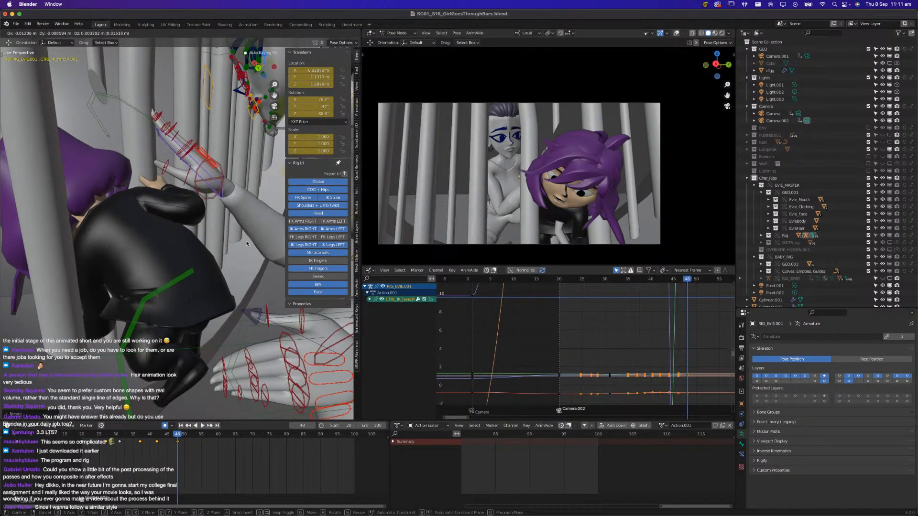
left_click(273, 252)
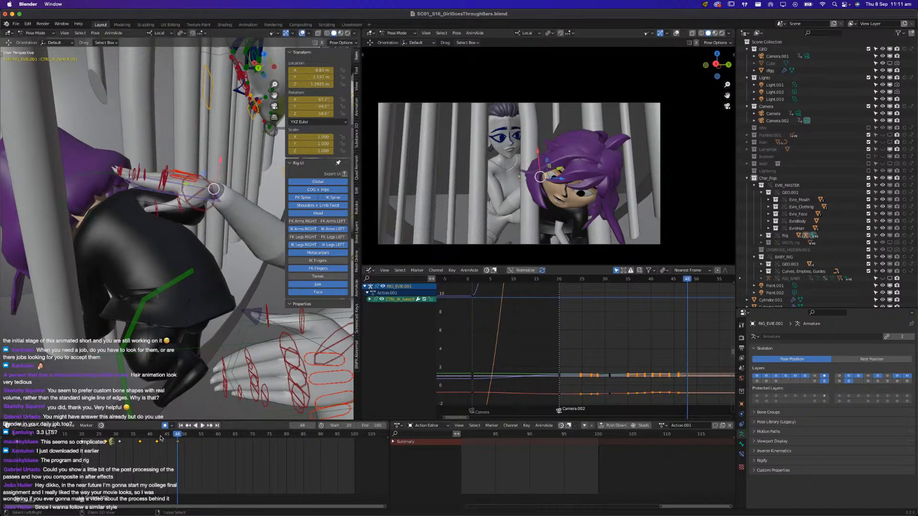
key("g")
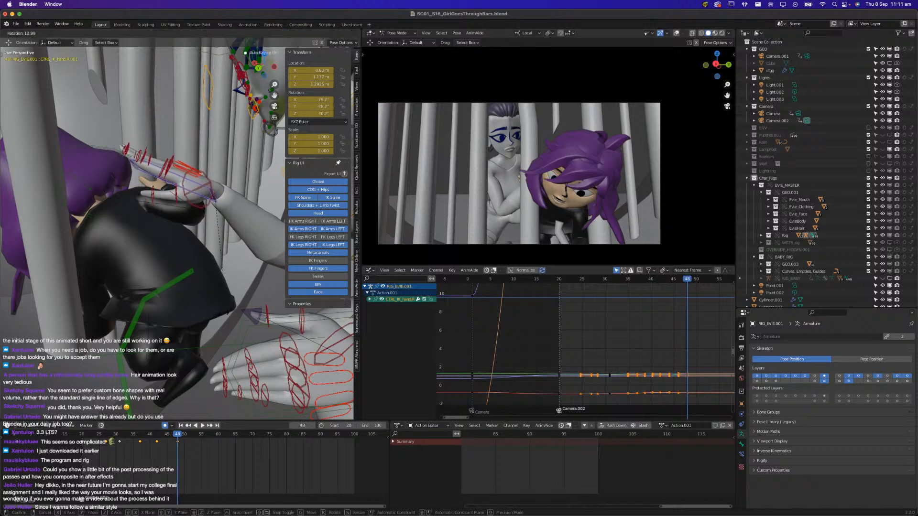
left_click(246, 297)
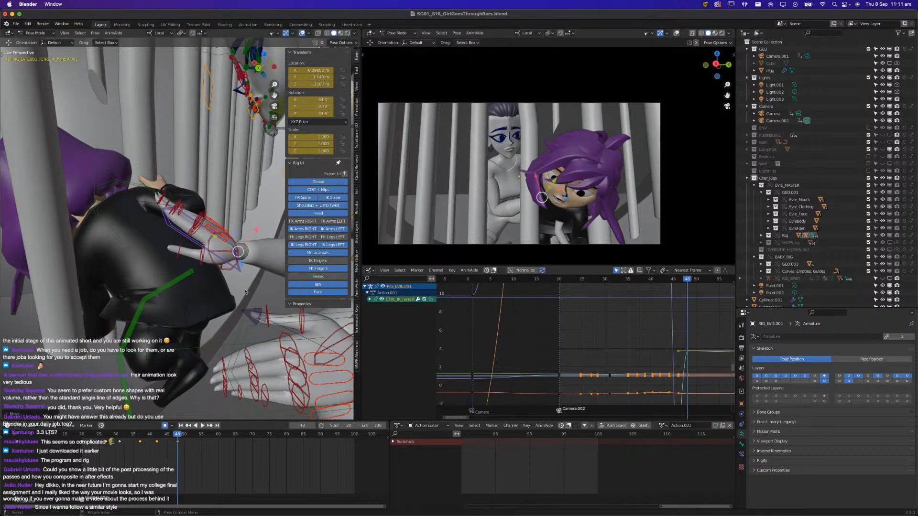
key("space")
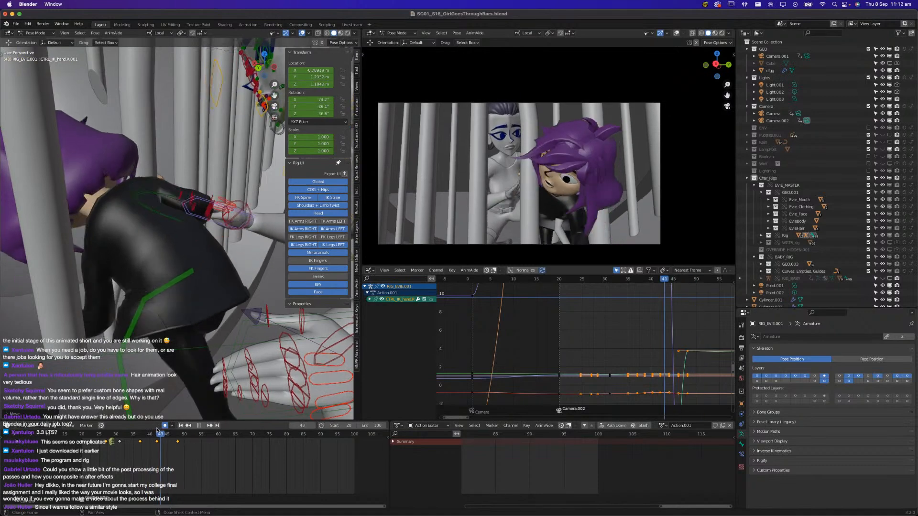
key("space")
Lower Evie's right IK hand toward the girl's waist at frame 48 and rotate it freely so the fingers reach around her
middle_click_drag(196, 306, 168, 326)
key("g")
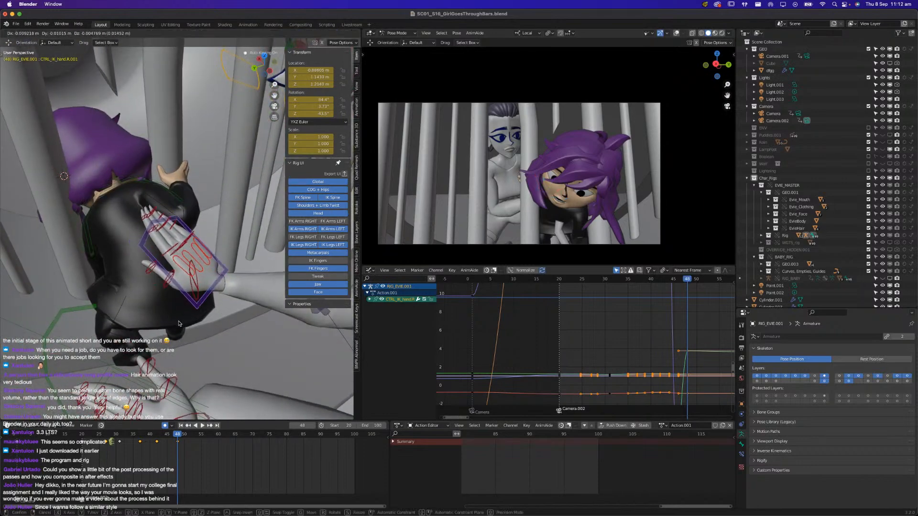
key("r")
left_click(238, 342)
middle_click_drag(238, 343, 129, 326)
key("g")
left_click(173, 352)
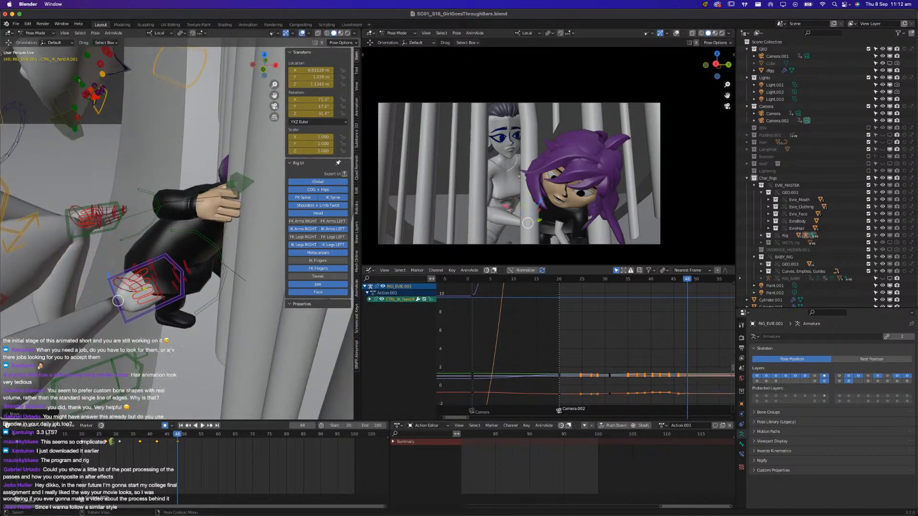
key("r")
key("r")
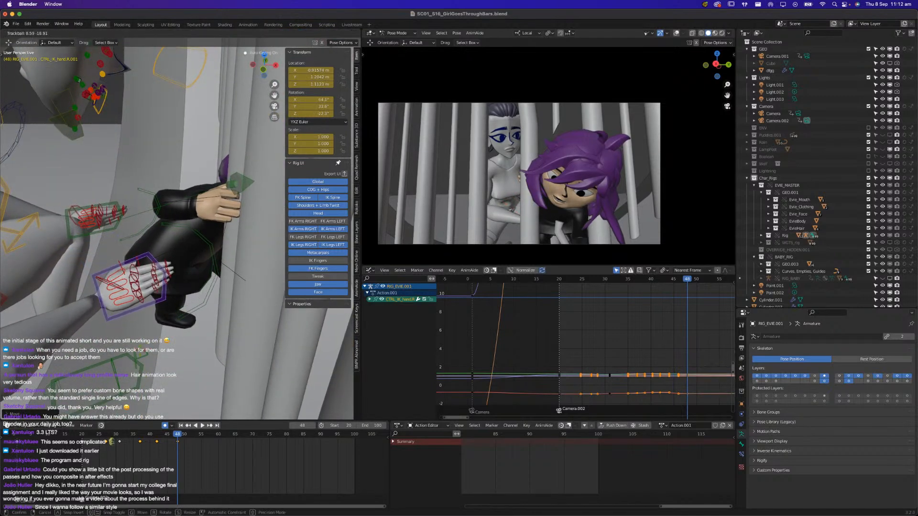
left_click(161, 379)
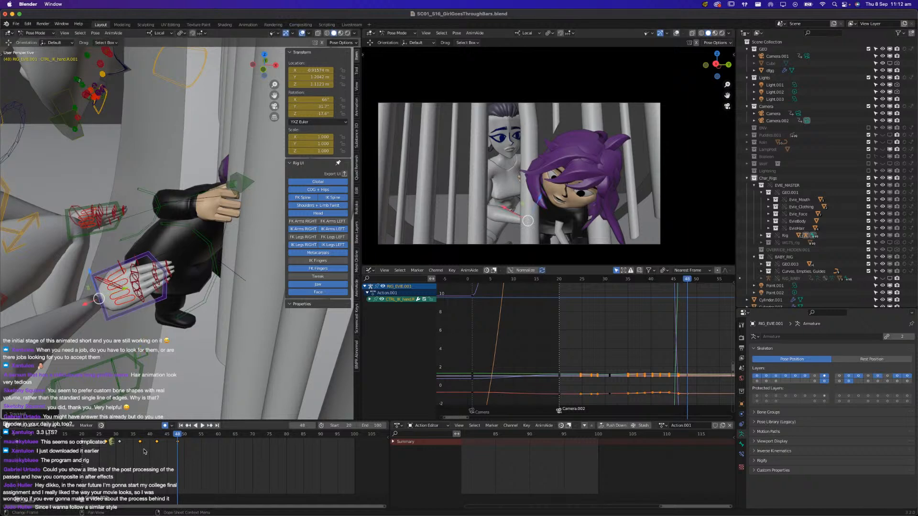
Lower Evie's right IK hand at frame 42 and play back the change
mouse_move(142, 438)
left_mouse_down()
mouse_move(180, 436)
mouse_move(156, 438)
left_mouse_up()
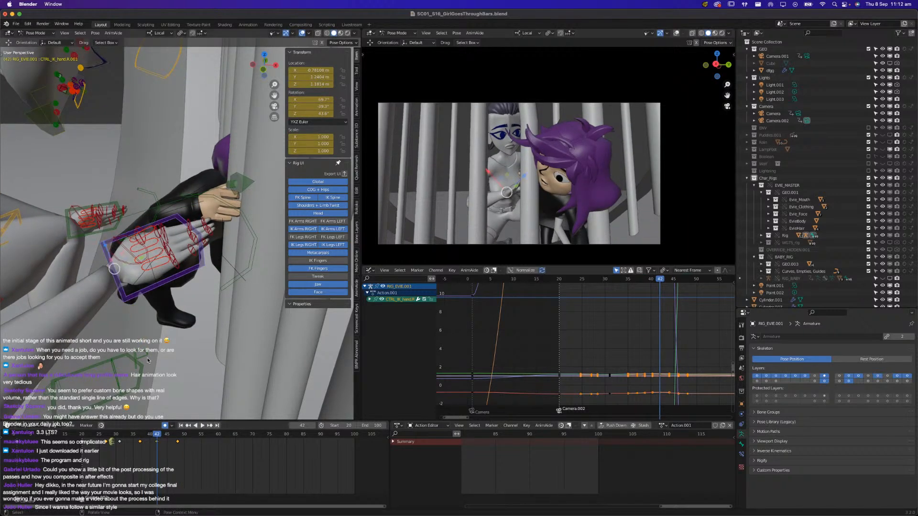
key("g")
left_click(159, 436)
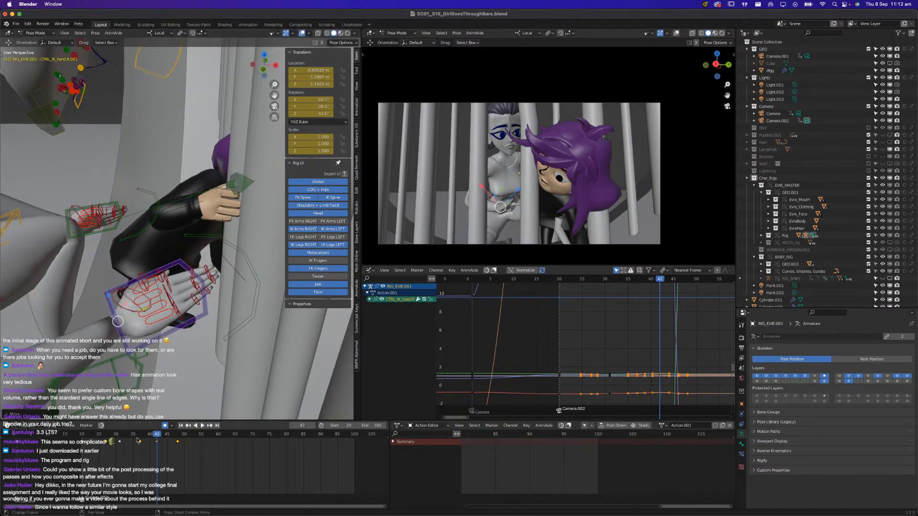
key("space")
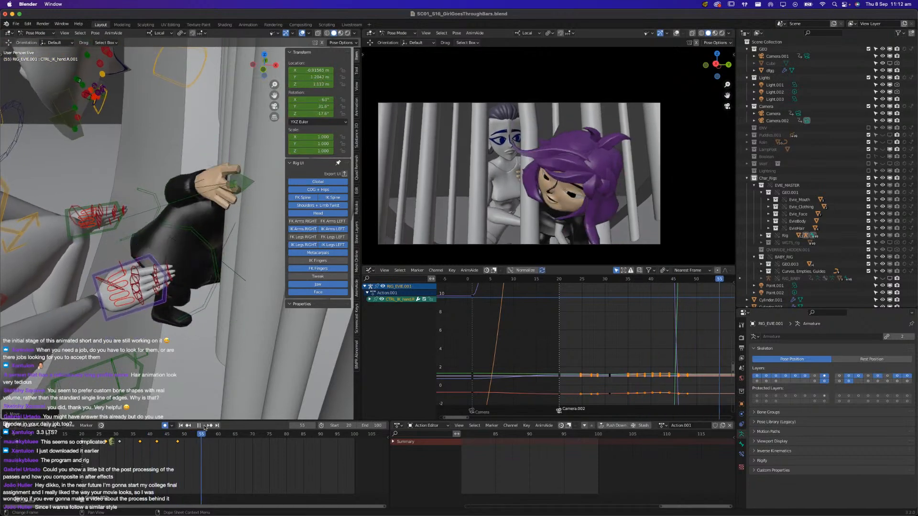
At frame 60, move Evie's right IK hand up to the girl's lower back
scroll(150, 352, "down", 5)
middle_click_drag(150, 352, 239, 307)
scroll(224, 335, "up", 4)
key("g")
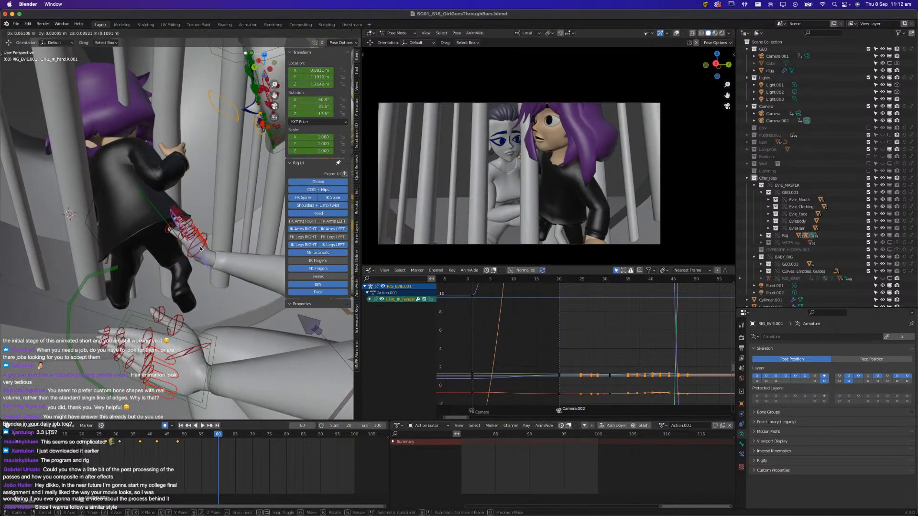
left_click(194, 241)
key("g")
left_click(189, 242)
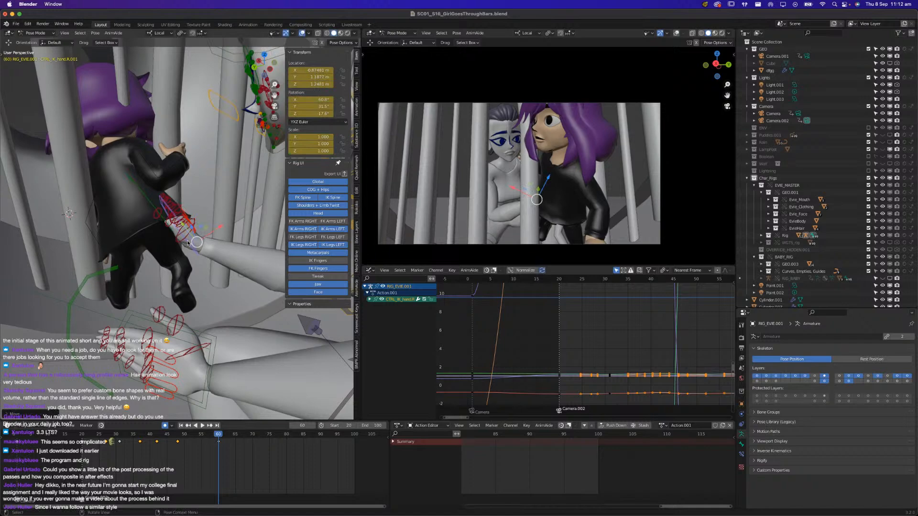
Rotate Evie's right IK hand freely at frame 60 and adjust its position against the girl's body
key("r")
key("r")
left_click(184, 237)
middle_click_drag(185, 238, 213, 358)
key("g")
left_click(112, 237)
Move Evie's left IK hand up toward the girl's hip at frame 60 and rotate it to face her
left_click(237, 377)
key("g")
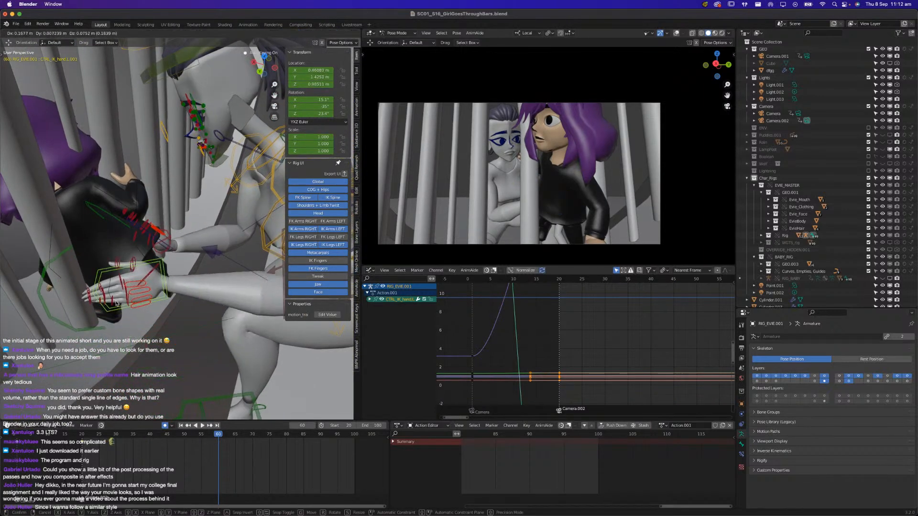
left_click(111, 305)
key("r")
left_click(106, 282)
key("r")
left_click(96, 309)
Refine the rotation and position of Evie's left IK hand at frame 60 so it supports the girl from behind
middle_click_drag(97, 307, 130, 269)
key("r")
left_click(185, 263)
middle_click_drag(185, 263, 194, 376)
key("g")
left_click(178, 357)
key("r")
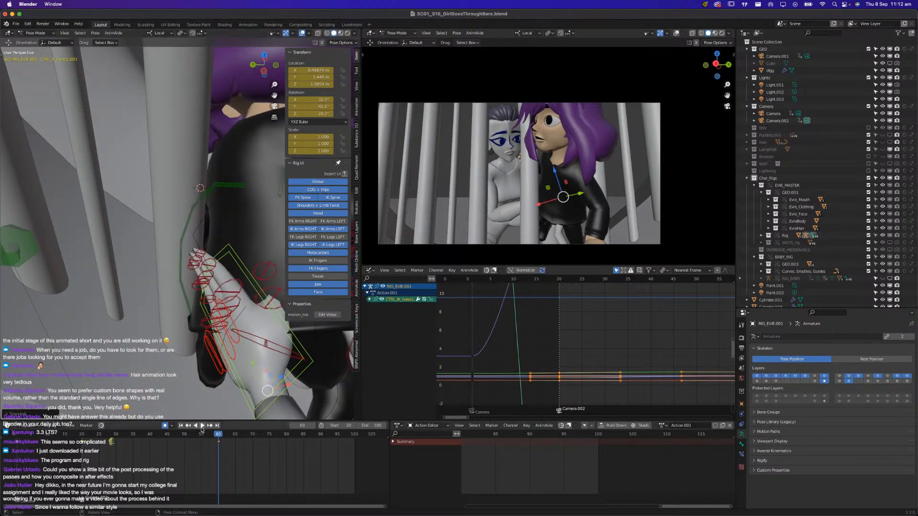
Play back the shot repeatedly from about frame 20 to review both of Evie's hands following the girl
left_click(195, 426)
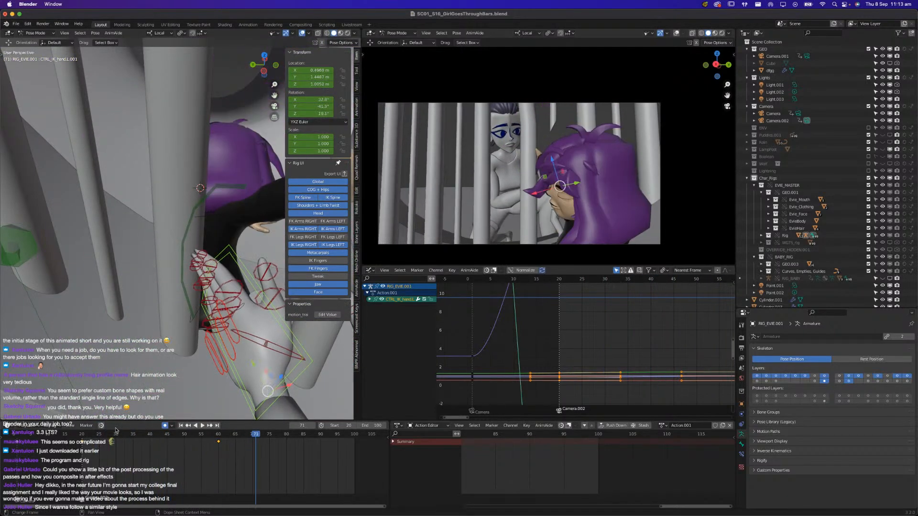
left_click(83, 437)
key("space")
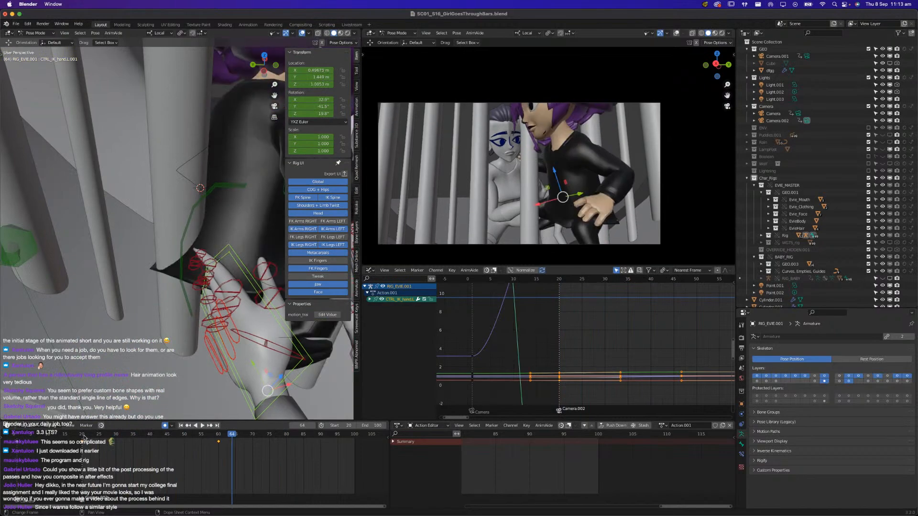
left_click(83, 437)
key("space")
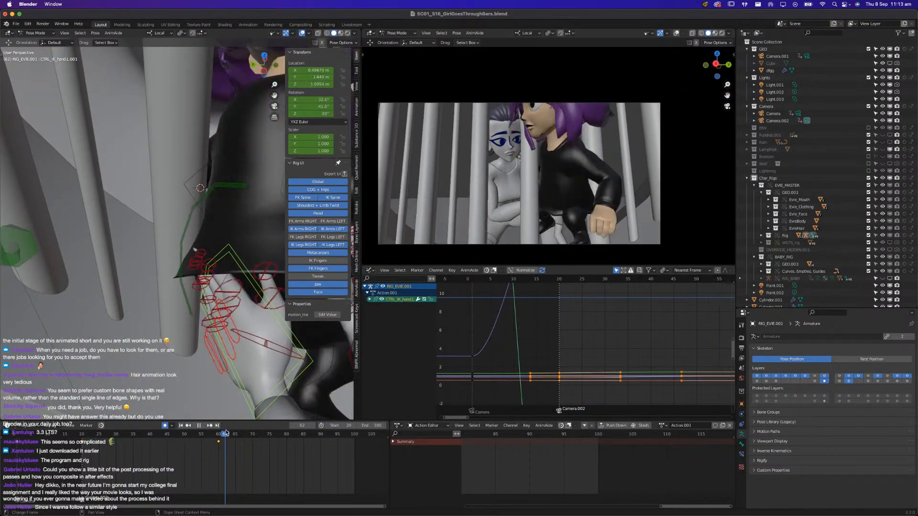
left_click(89, 438)
key("space")
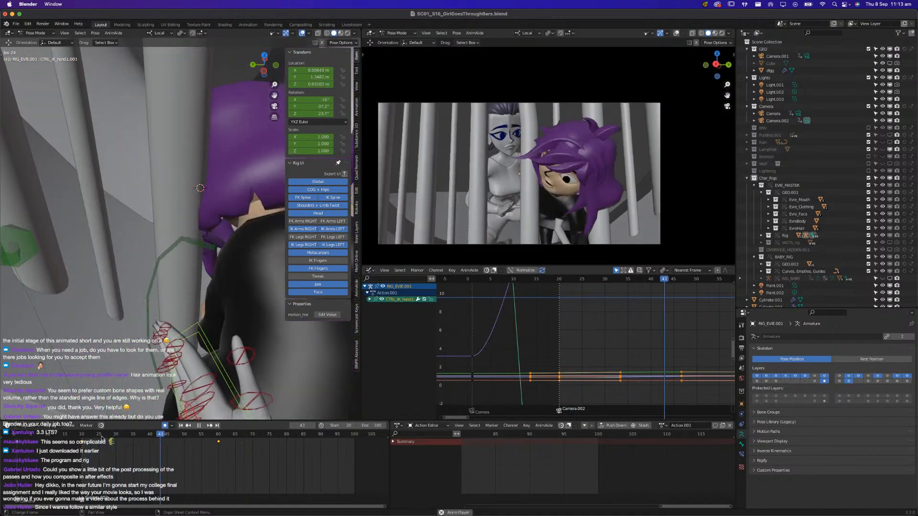
left_click(81, 435)
key("space")
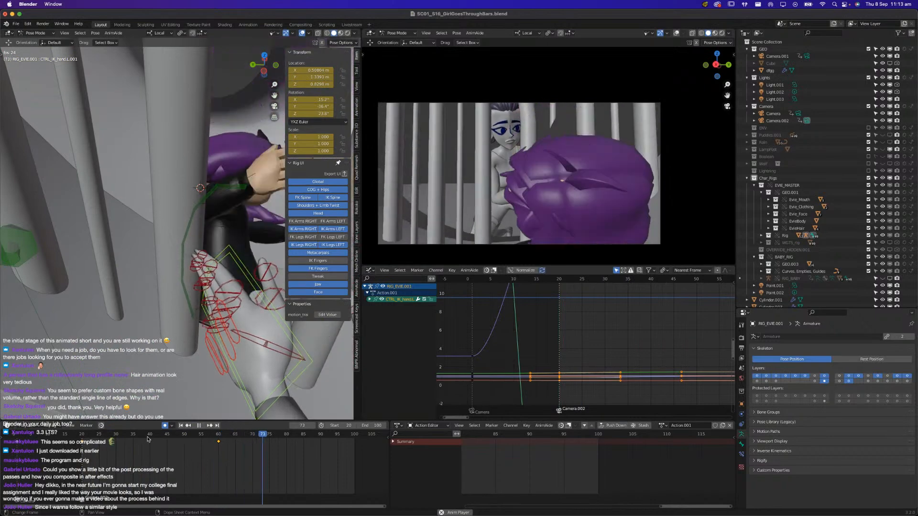
left_click(174, 439)
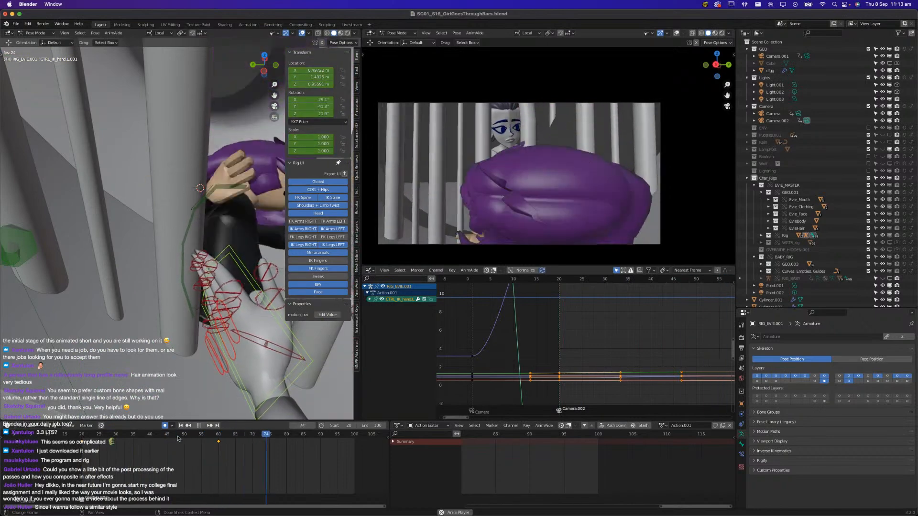
At frame 65, move Evie's right IK hand closer against the girl's side
left_click(202, 437)
left_click_drag(201, 437, 235, 435)
middle_click_drag(232, 412, 179, 344)
left_click(163, 398)
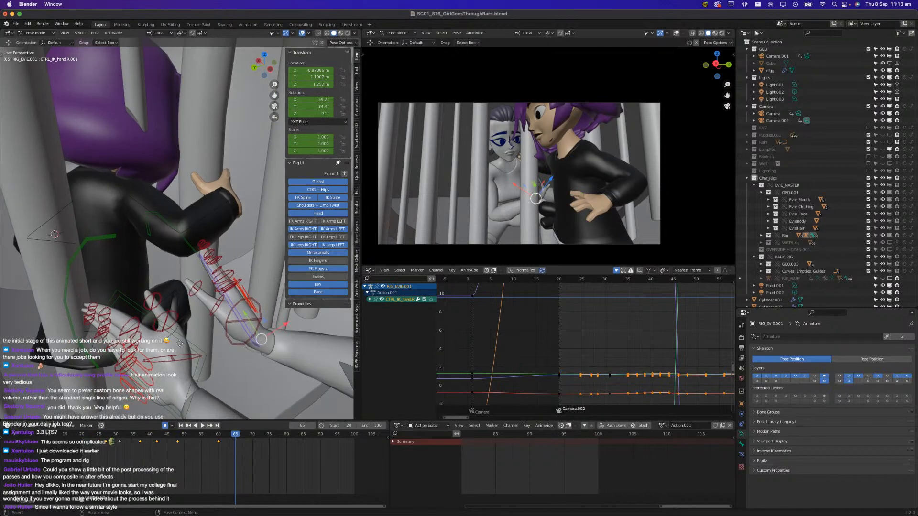
key("g")
left_click(152, 307)
middle_click_drag(152, 308, 173, 306)
key("g")
left_click(197, 314)
Rotate Evie's right IK hand at frame 65 and reposition it so the palm and fingers follow the girl's side
key("r")
key("r")
left_click(217, 311)
key("g")
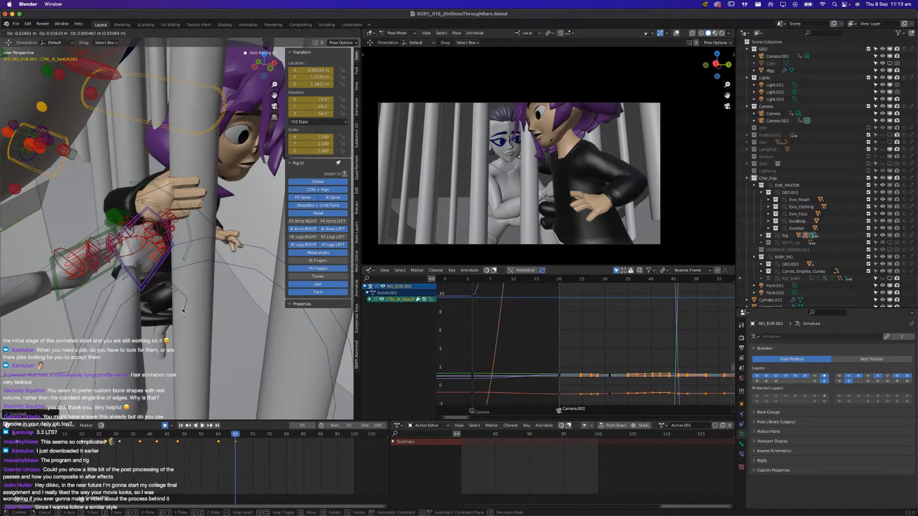
left_click(209, 321)
key("r")
key("r")
key("r")
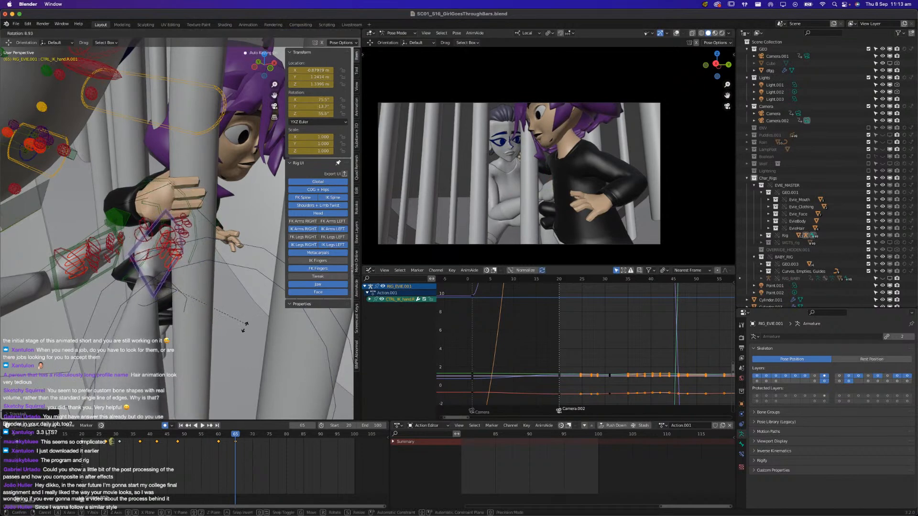
left_click(223, 358)
At frame 65, finish rotating Evie's right IK hand and move her left IK hand into place against the girl's body
middle_click_drag(222, 358, 259, 342)
middle_click_drag(135, 334, 93, 297)
left_click(93, 296)
key("g")
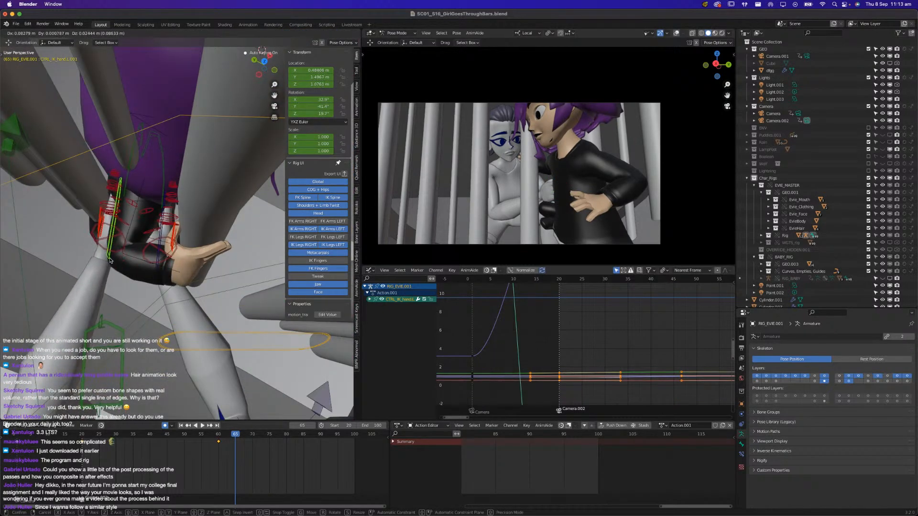
left_click(111, 264)
Play back the shot several times from about frame 20 to examine both of Evie's hands around the girl
key("space")
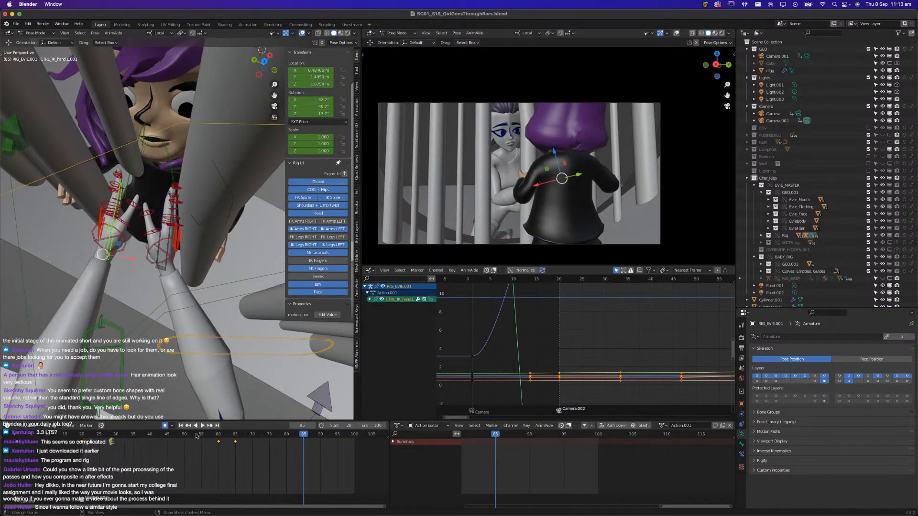
left_click(181, 437)
key("space")
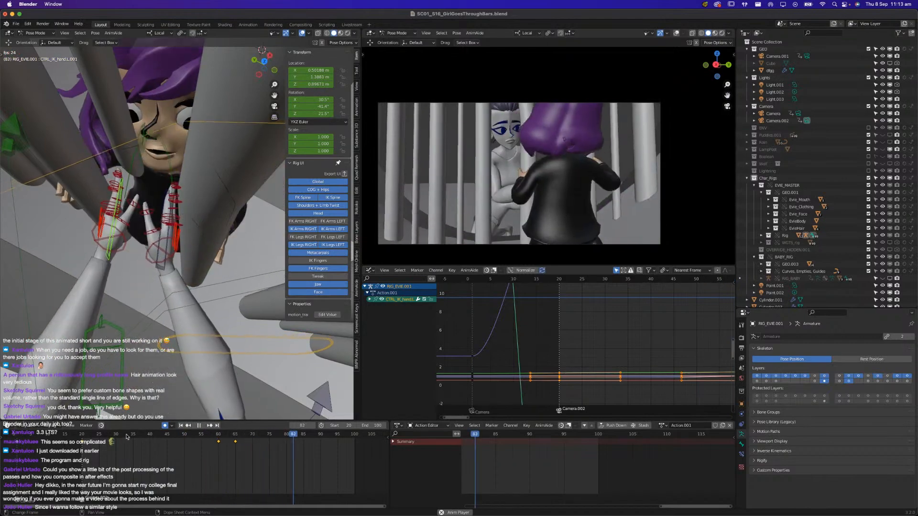
left_click(90, 437)
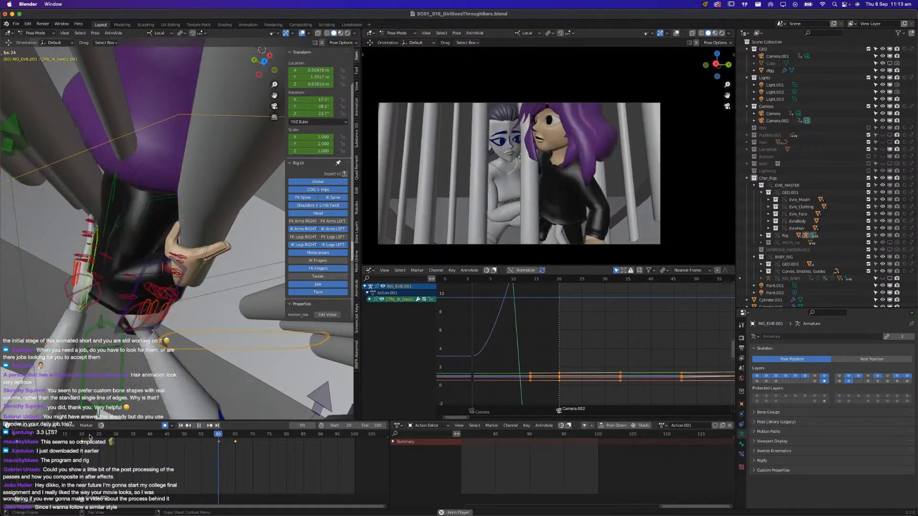
left_click(90, 437)
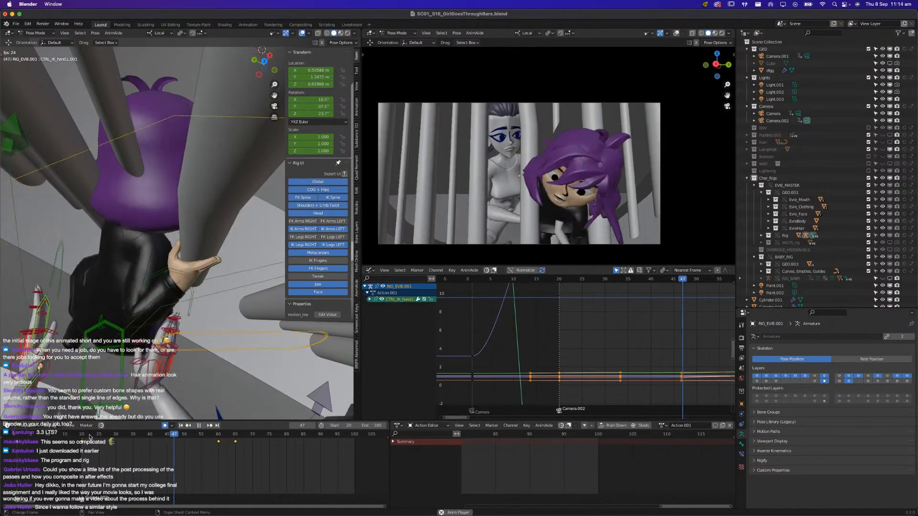
left_click(90, 437)
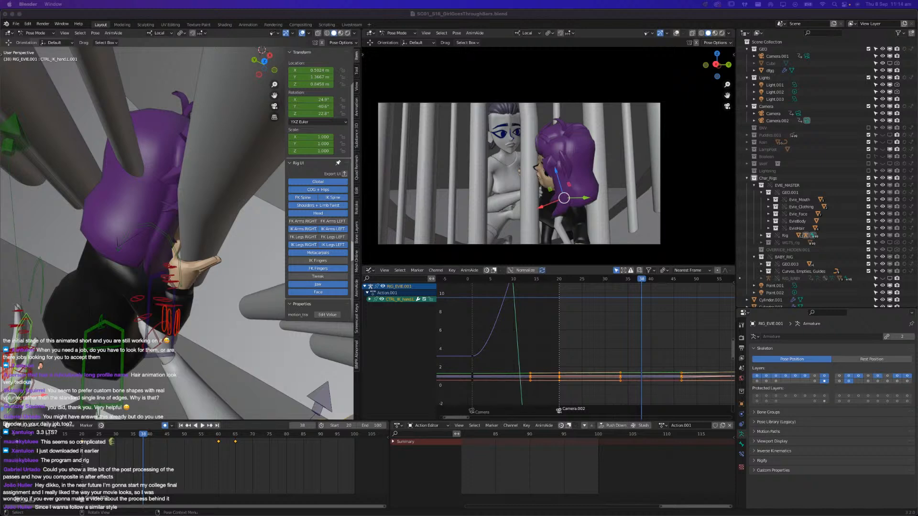
key("space")
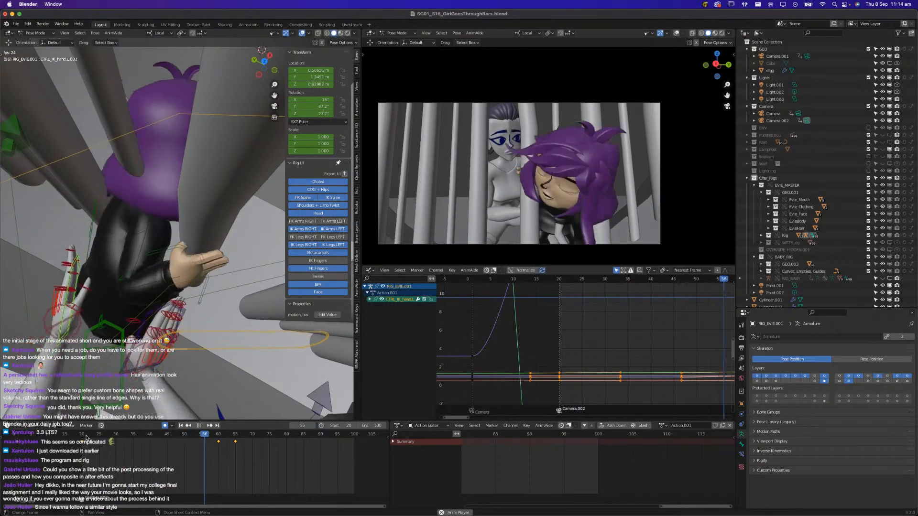
left_click(86, 436)
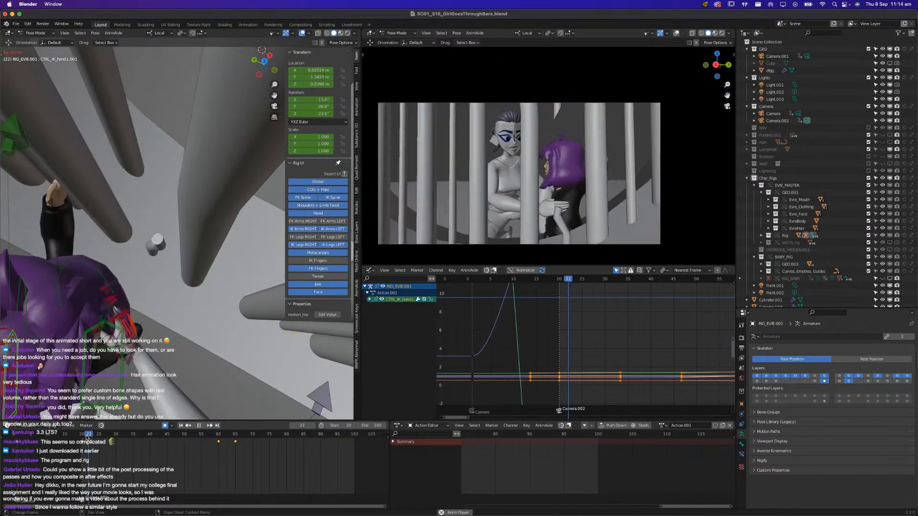
left_click(86, 436)
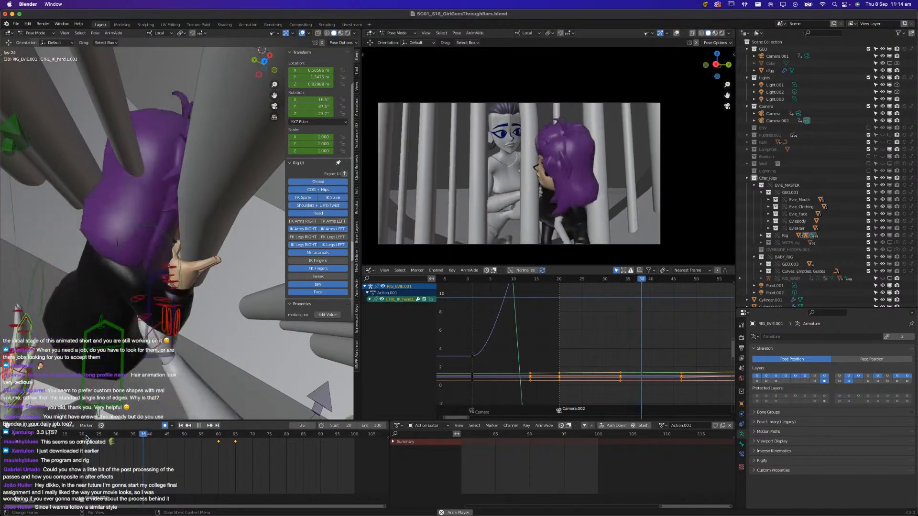
left_click(86, 436)
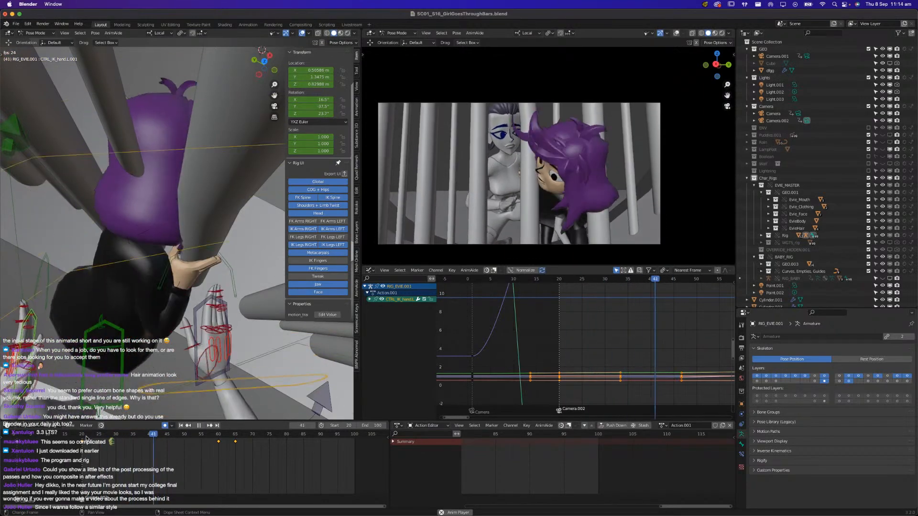
left_click(87, 436)
Select Evie's COG control and examine her body pose from several angles at about frame 28
scroll(157, 388, "down", 6)
middle_click_drag(157, 388, 164, 213)
scroll(83, 292, "up", 4)
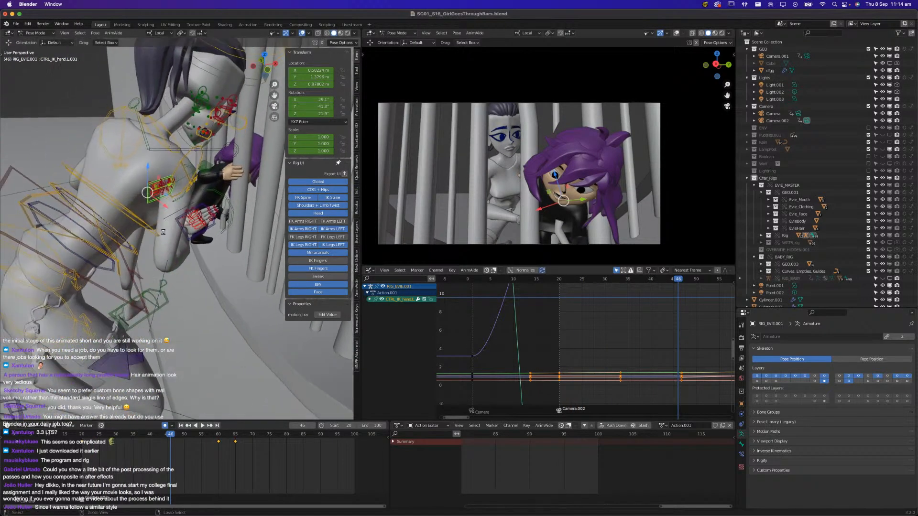
left_click(109, 292)
mouse_move(100, 439)
left_mouse_down()
mouse_move(88, 440)
mouse_move(137, 442)
mouse_move(102, 443)
mouse_move(129, 442)
mouse_move(110, 442)
left_mouse_up()
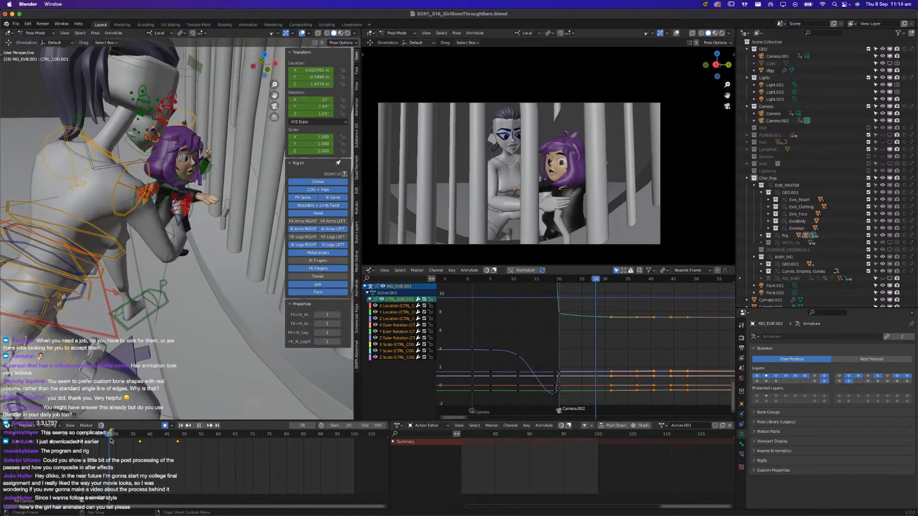
middle_click_drag(91, 352, 117, 328)
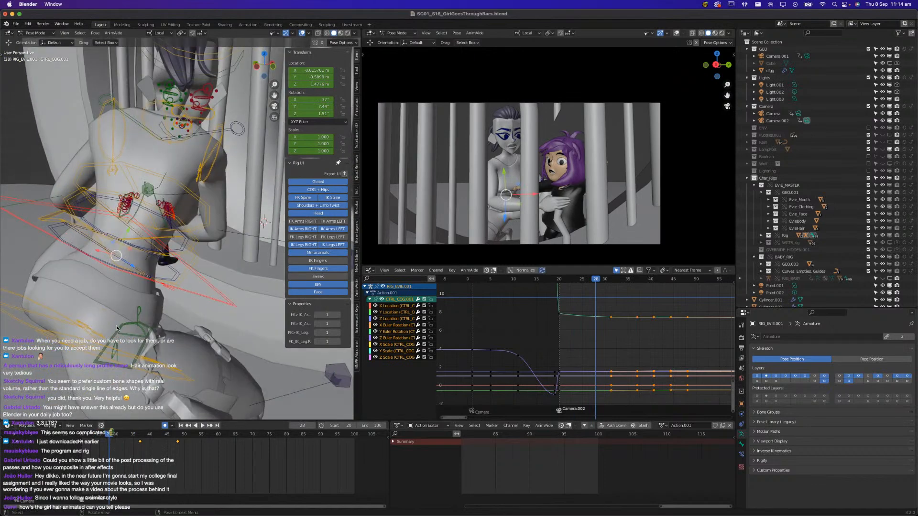
middle_click_drag(125, 386, 162, 366)
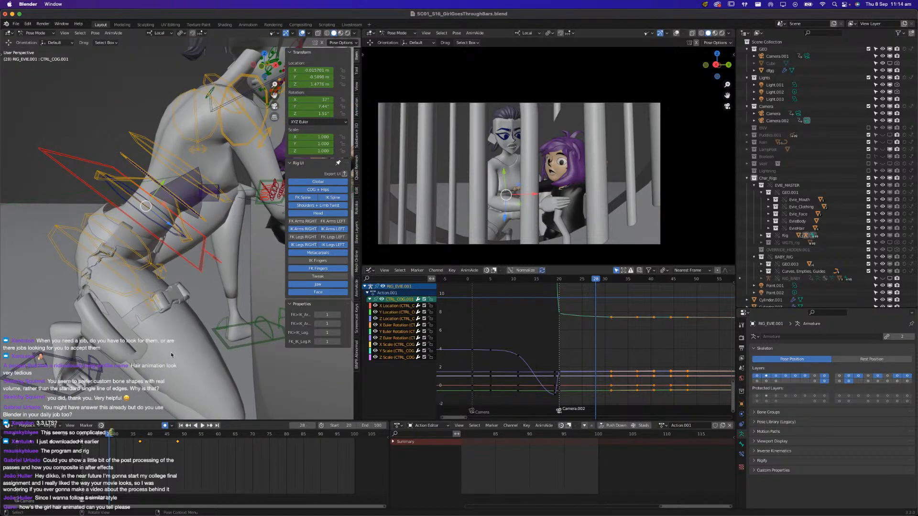
middle_click_drag(177, 189, 154, 300)
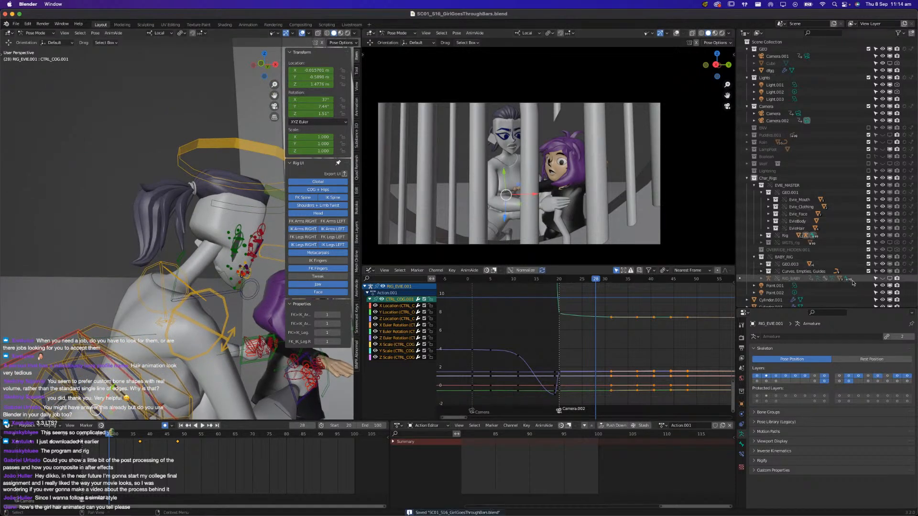
Unhide RIG_BABY in the viewport and select it in Object Mode
left_click(889, 278)
middle_click_drag(217, 304, 155, 267, "shift")
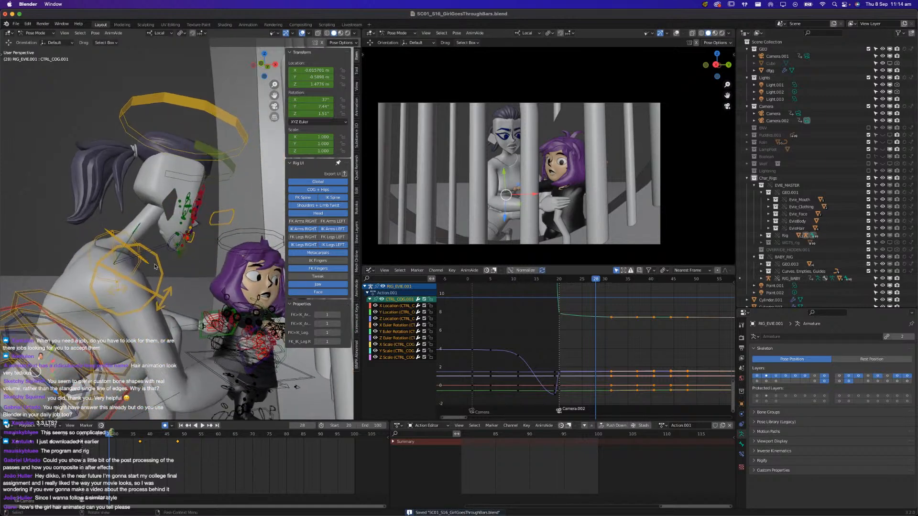
left_click(247, 235)
left_click(39, 41)
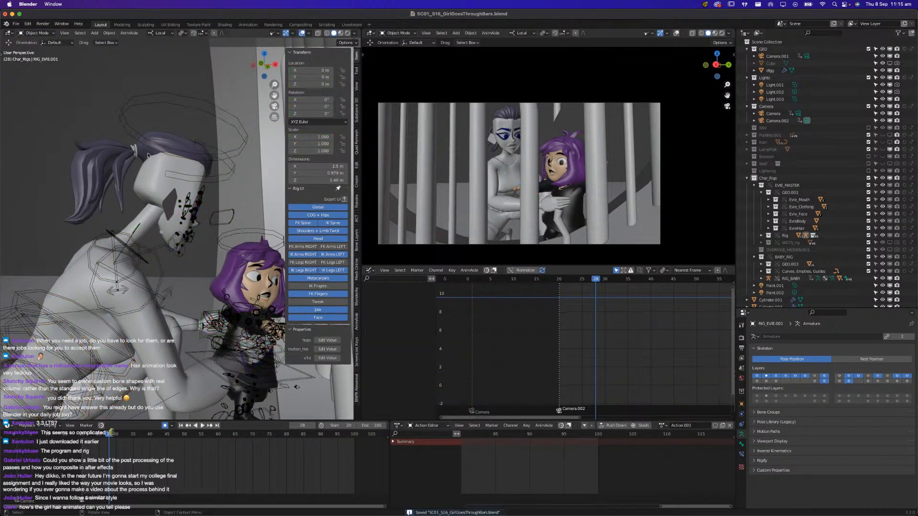
left_click(240, 233)
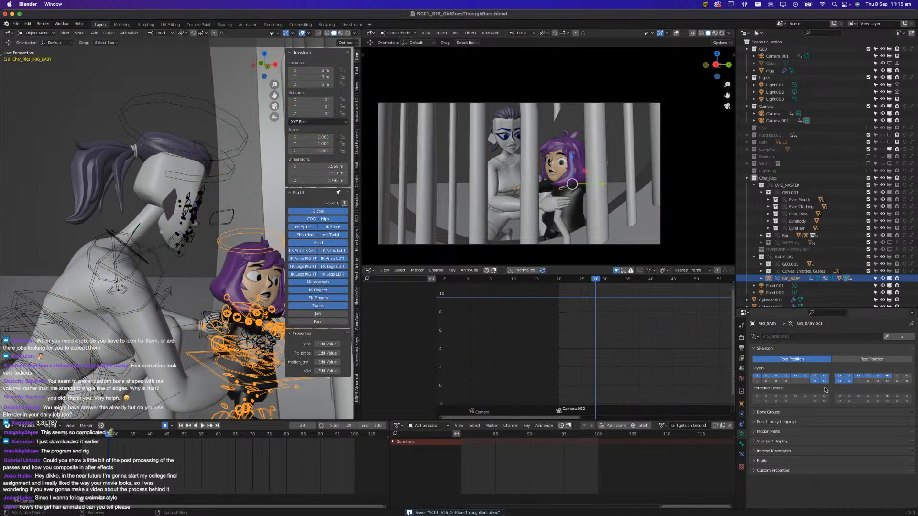
Enable the hair bone layer on RIG_BABY and disable all of its other visible bone layers
left_click(785, 382)
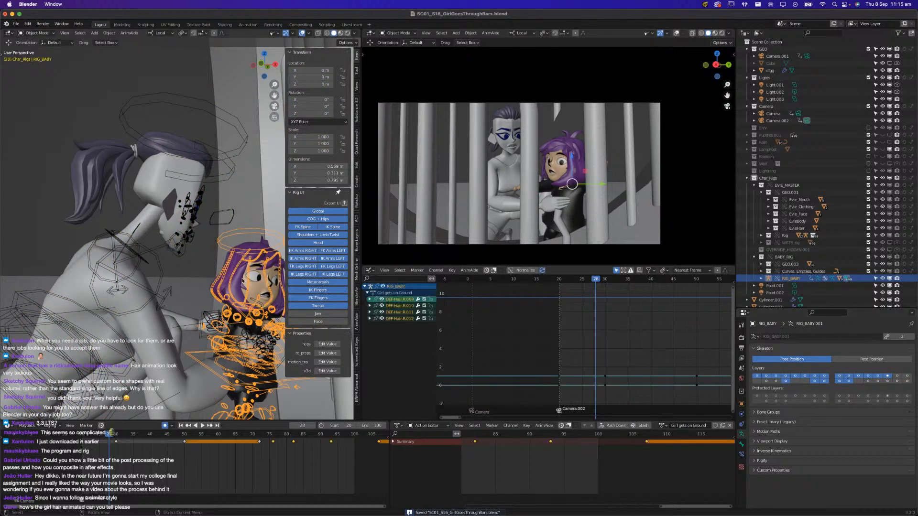
scroll(242, 281, "up", 5)
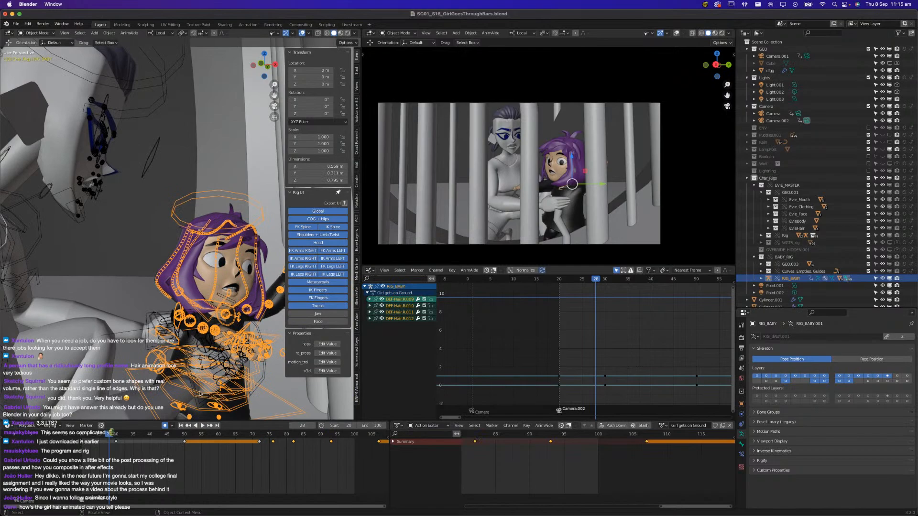
mouse_move(194, 438)
left_mouse_down()
mouse_move(163, 437)
mouse_move(208, 436)
left_mouse_up()
scroll(207, 249, "down", 4)
middle_click_drag(208, 247, 126, 245)
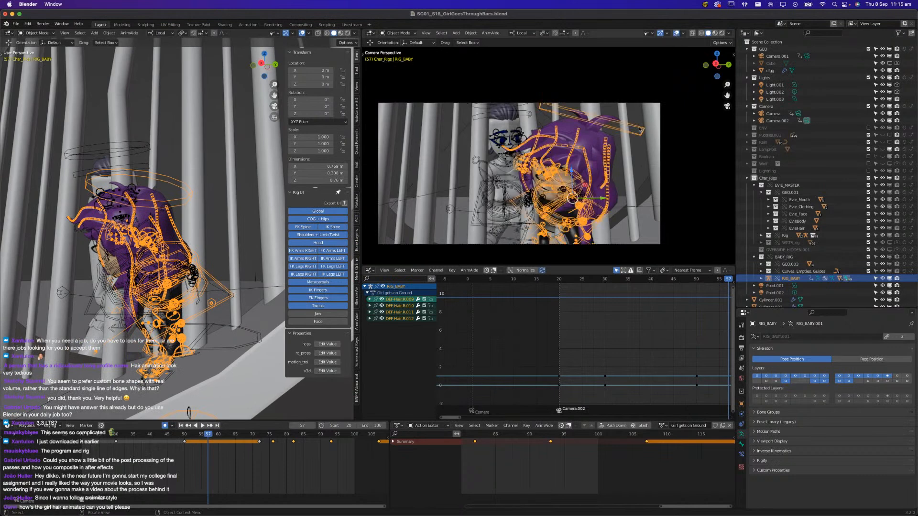
left_click_drag(770, 377, 873, 376)
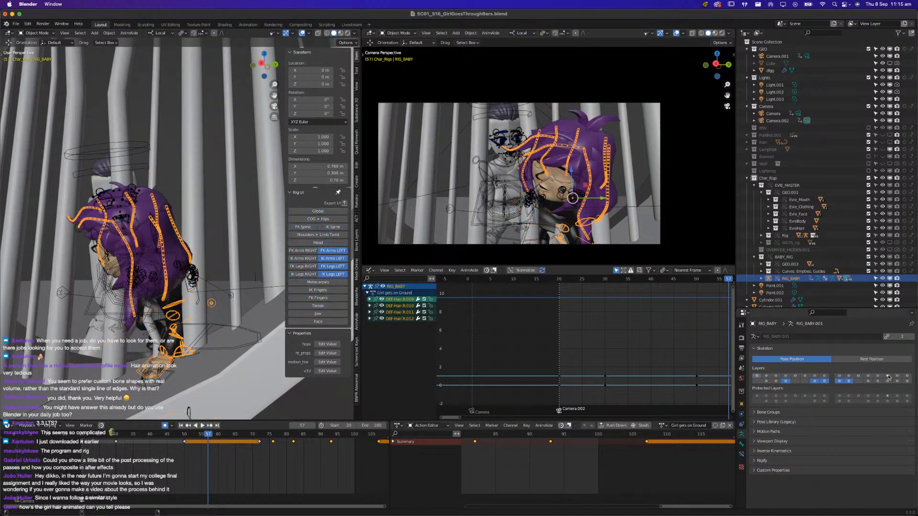
left_click_drag(814, 383, 847, 381)
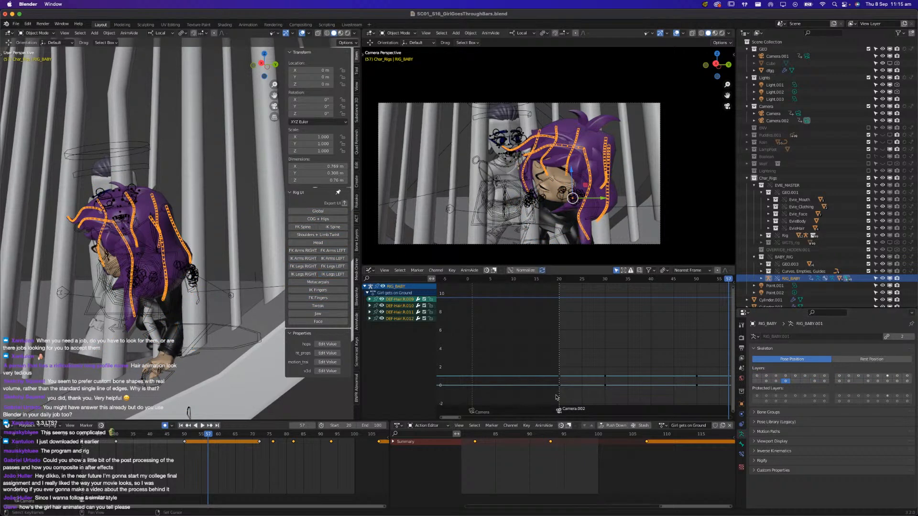
Play back the shot to examine how the girl's hair bones are animated
key("space")
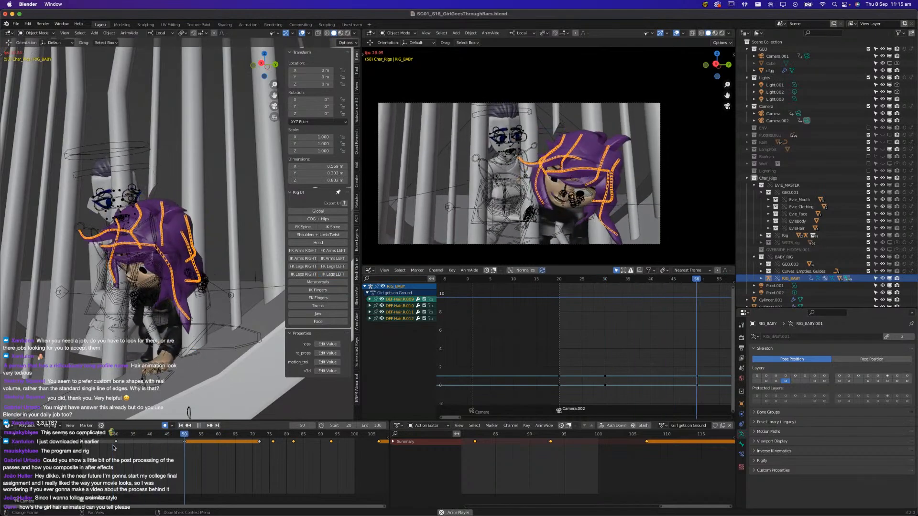
key("space")
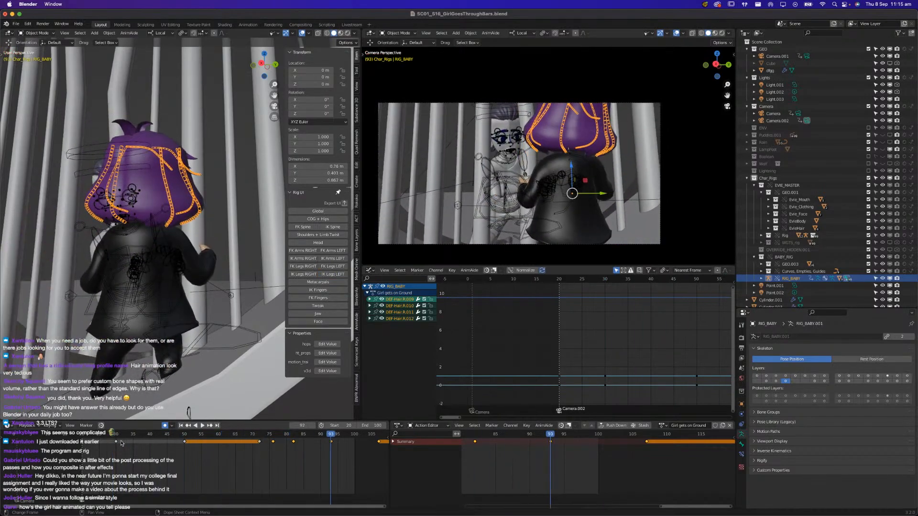
key("space")
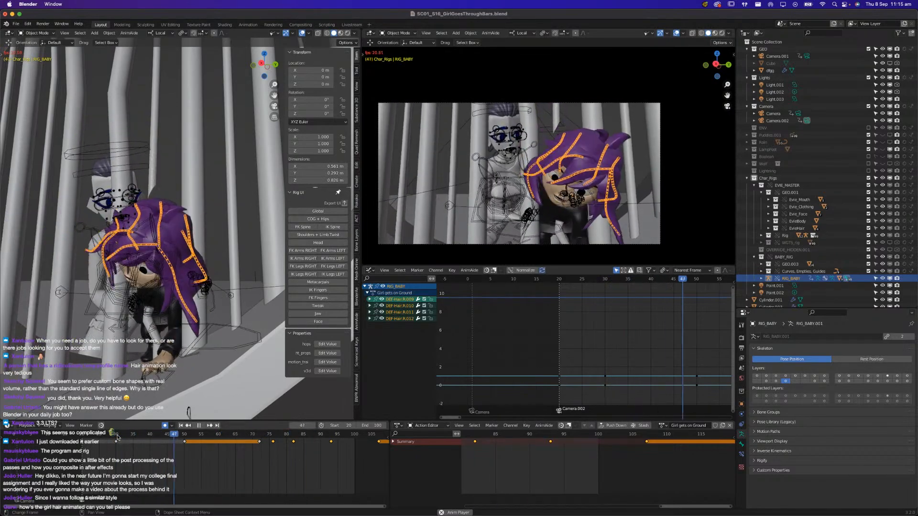
key("space")
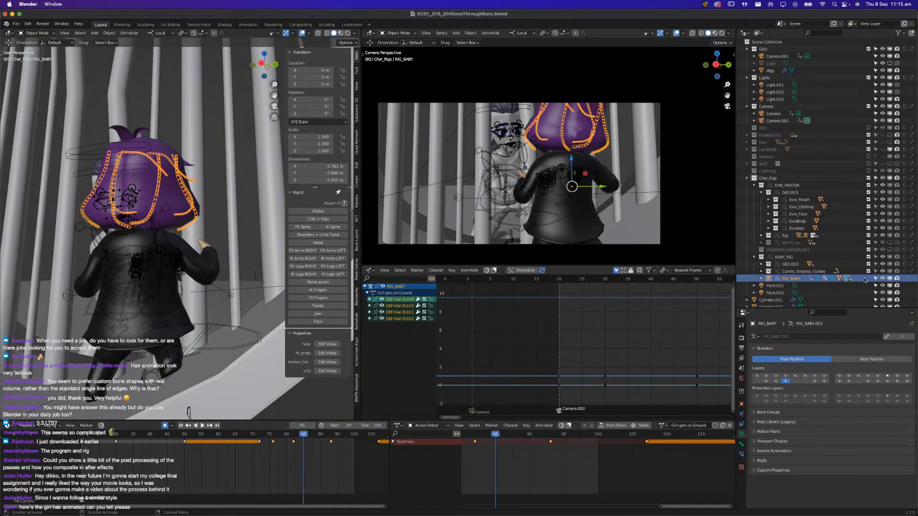
Hide RIG_BABY, select Evie's rig and return it to Pose Mode
left_click(882, 279)
middle_click_drag(149, 328, 153, 293)
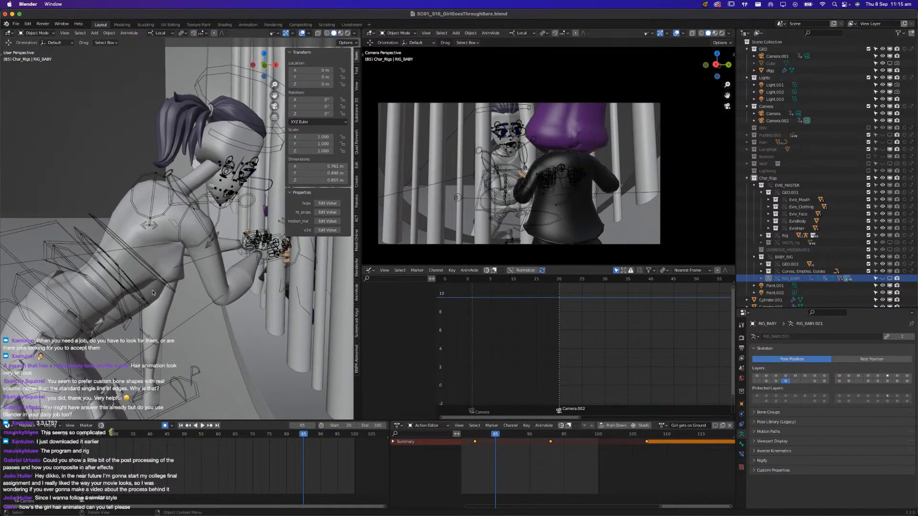
left_click(95, 215)
left_click(52, 33)
left_click(38, 56)
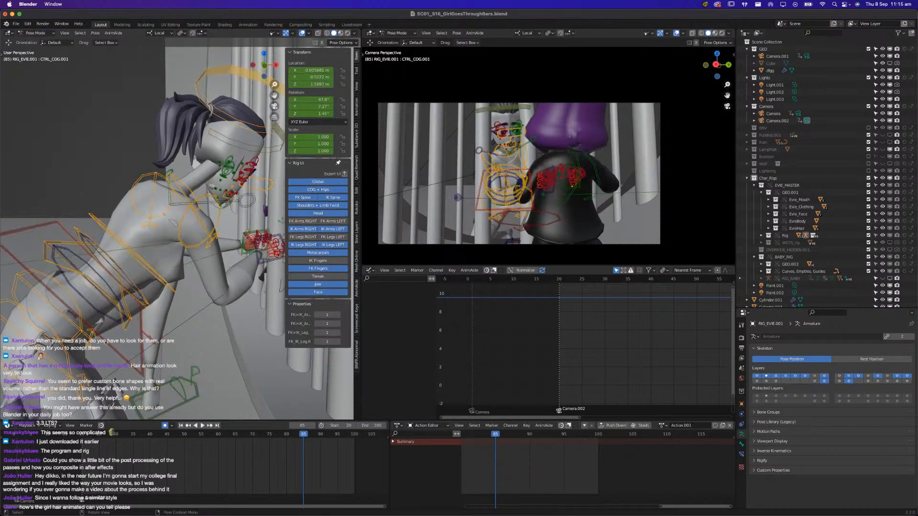
Select Evie's COG control, then hide the camera view's overlays and play back the shot from about frame 20
left_click(91, 282)
left_click_drag(84, 436, 123, 436)
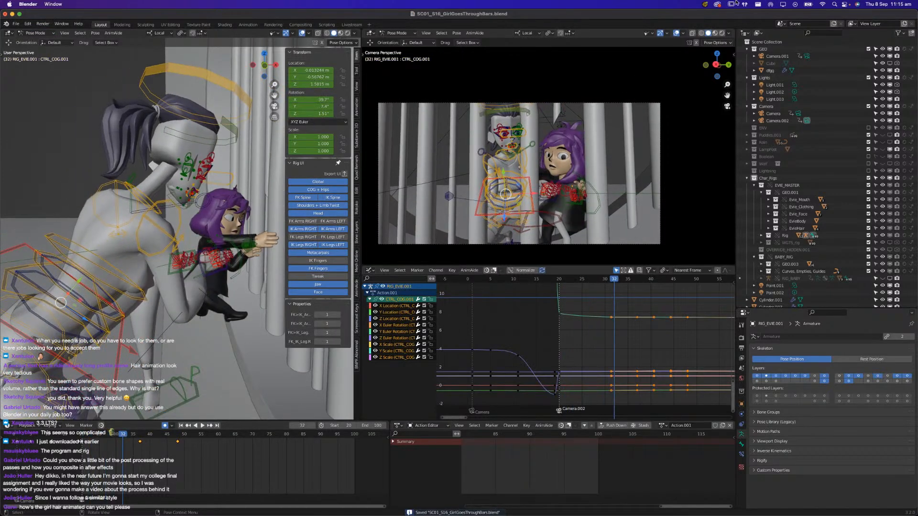
left_click(677, 33)
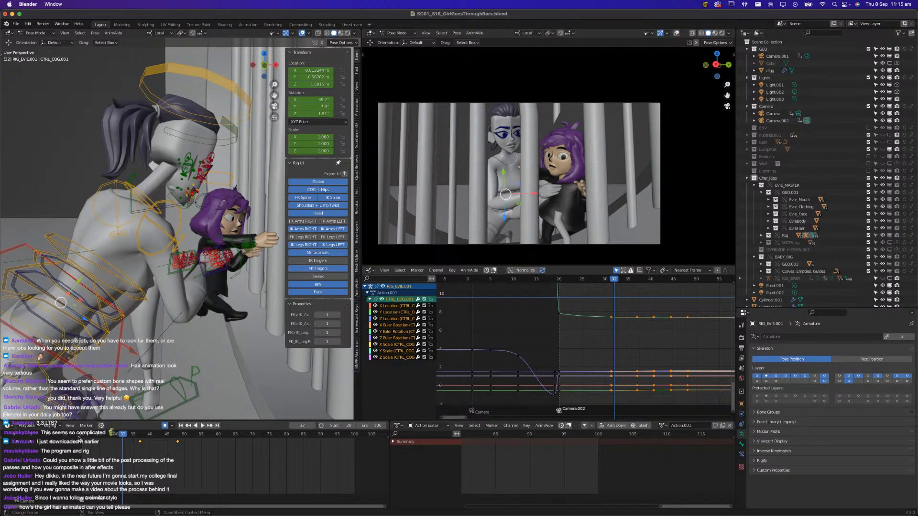
key("space")
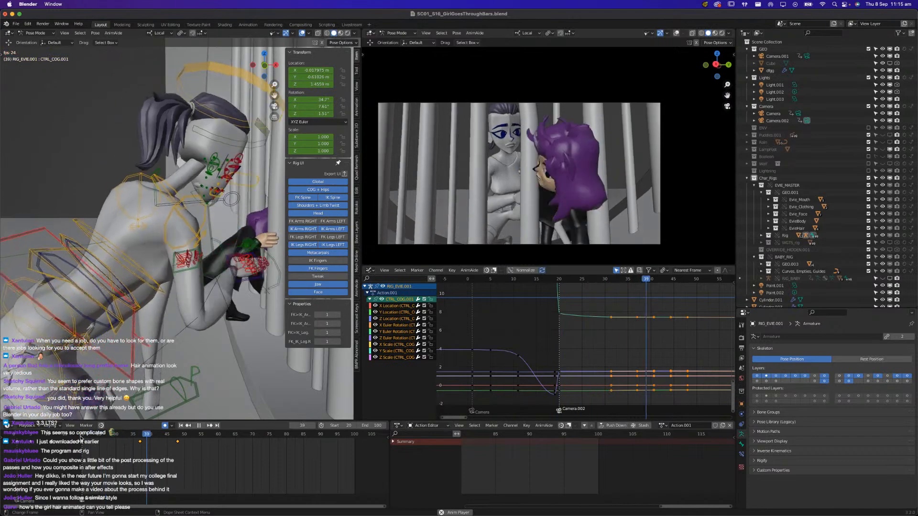
At frame 26, lower Evie's COG control slightly using the Global orientation, and play back the shot
key("Escape")
middle_click_drag(101, 353, 191, 271, "shift")
left_click(156, 32)
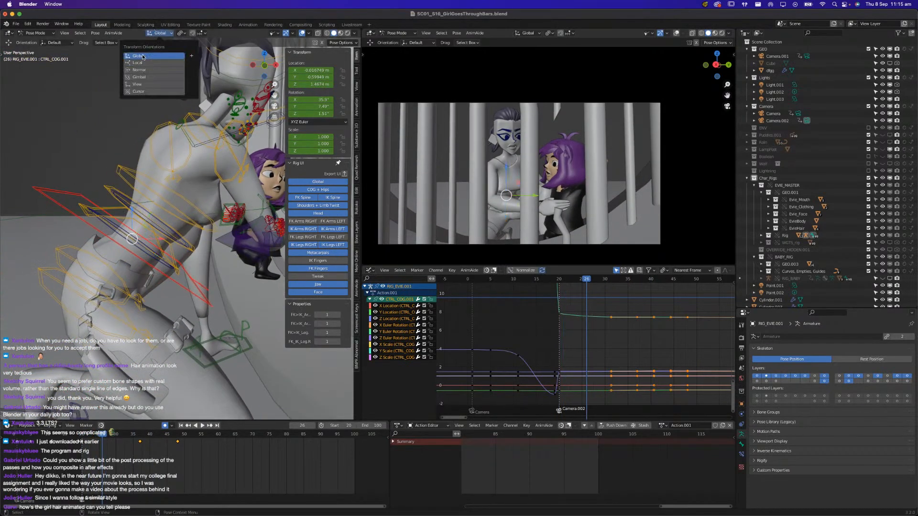
left_click_drag(132, 210, 132, 220)
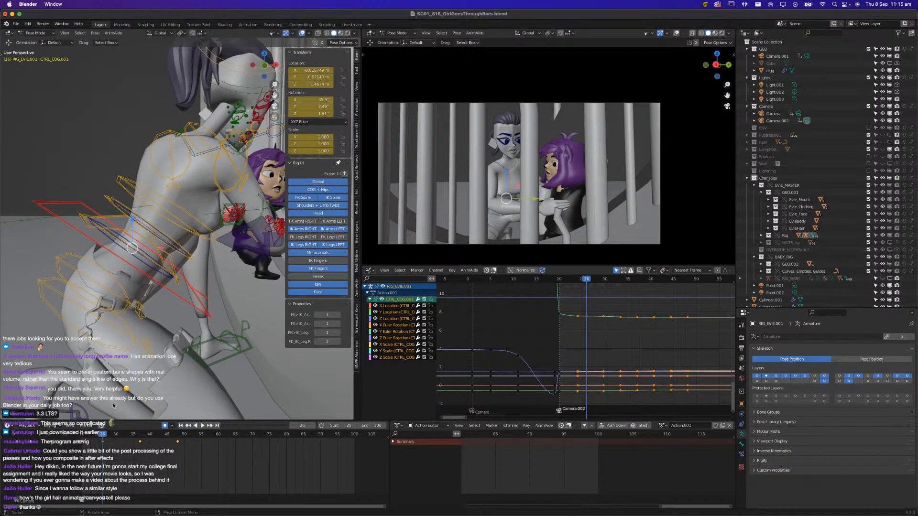
key("space")
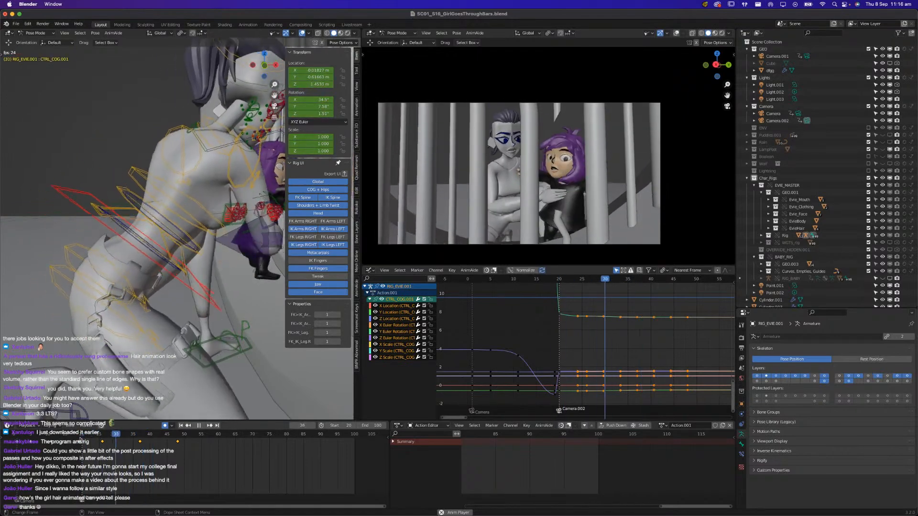
Replay the shot from frame 20 several times to examine Evie's body motion against the girl's climb
left_click(82, 435)
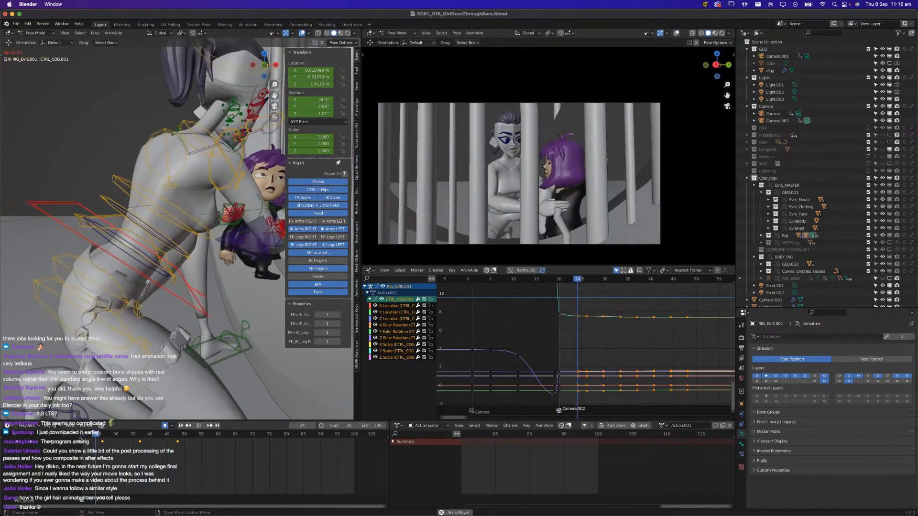
key("space")
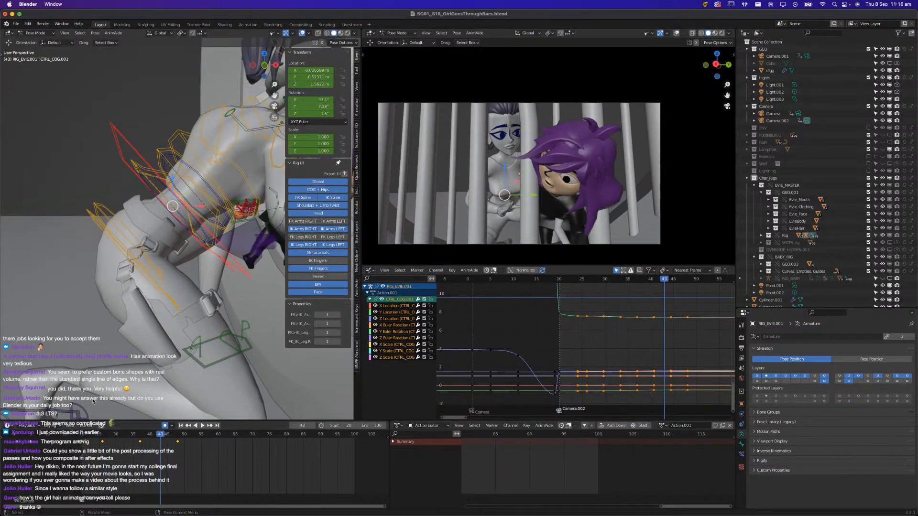
key("space")
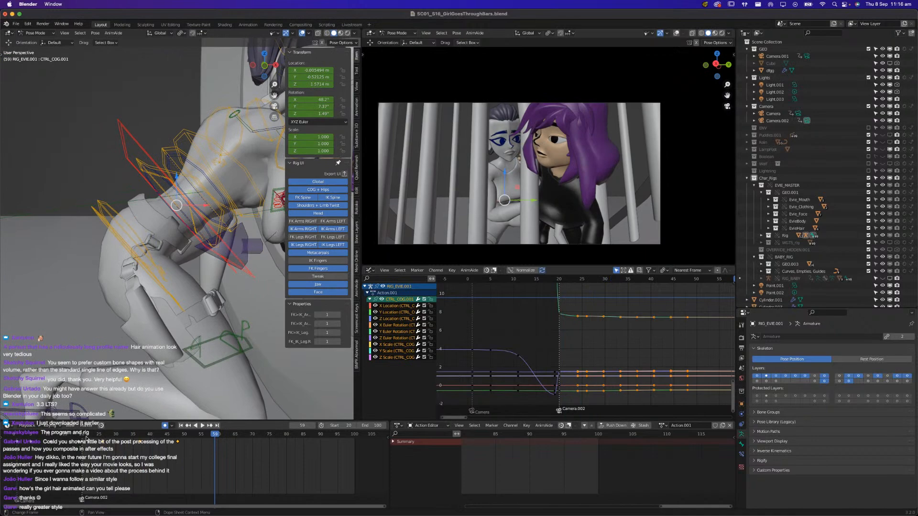
key("space")
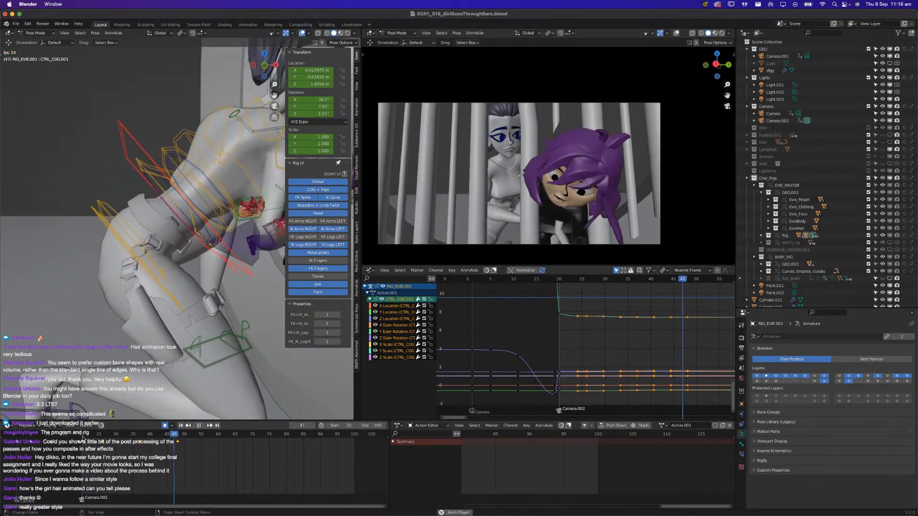
key("space")
At frame 42, raise Evie's COG control slightly along the vertical axis, and play back the shot
mouse_move(153, 433)
left_mouse_down()
mouse_move(167, 436)
mouse_move(157, 438)
left_mouse_up()
middle_click_drag(180, 347, 175, 305)
left_click_drag(157, 174, 157, 165)
key("space")
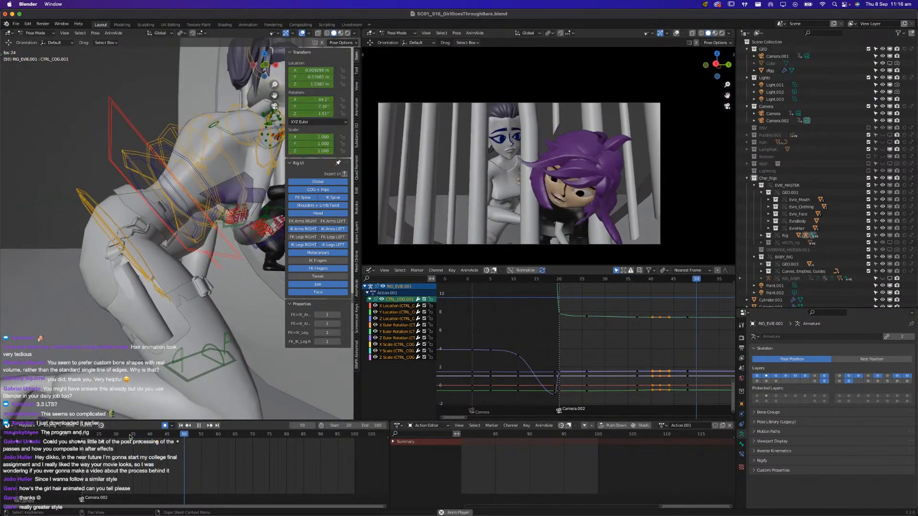
key("space")
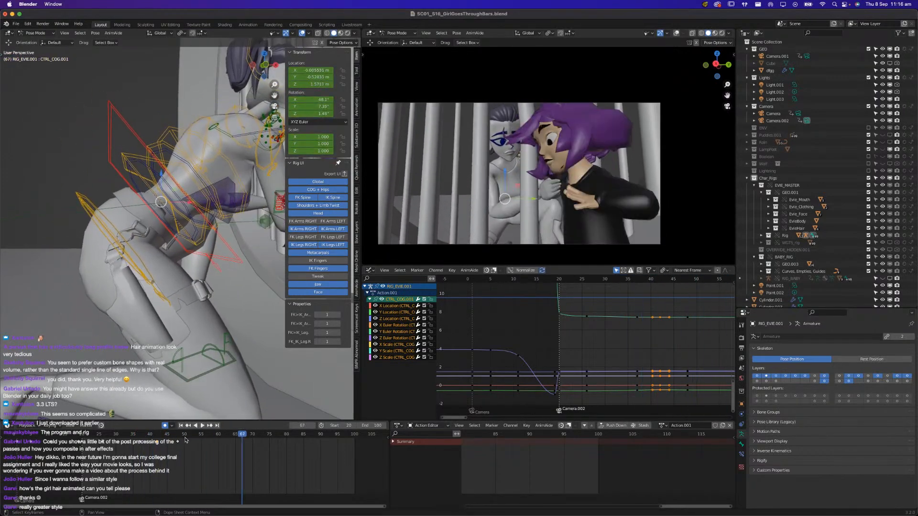
At frame 67, move Evie's COG control slightly toward the bars and raise it about 0.032 m
middle_click_drag(232, 365, 232, 330)
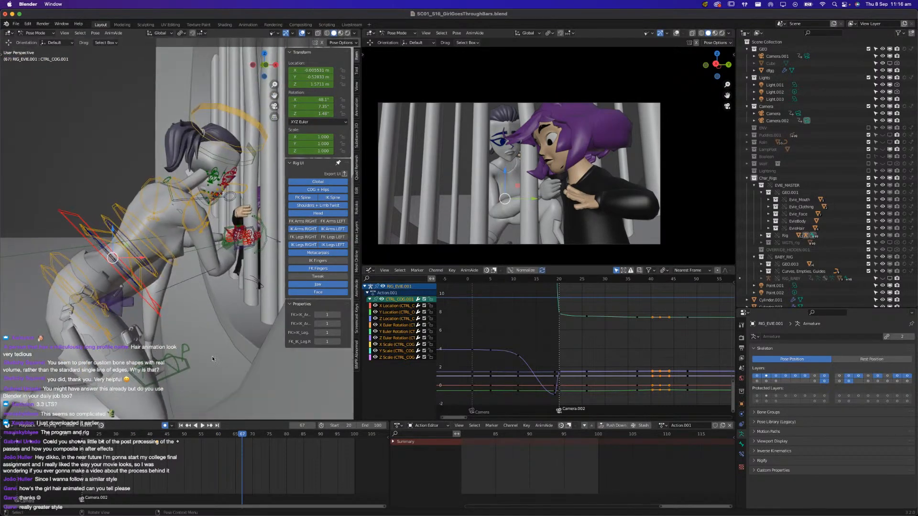
key("g")
key("x")
left_click(156, 258)
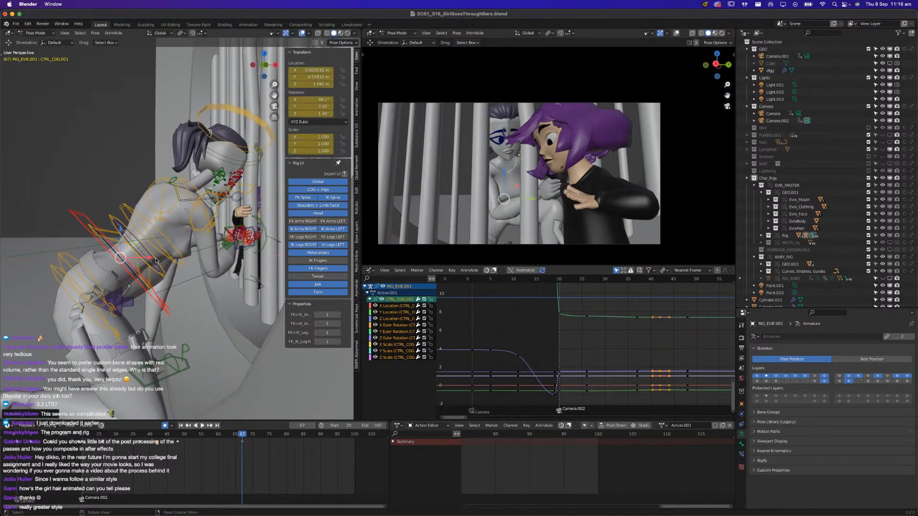
key("g")
key("y")
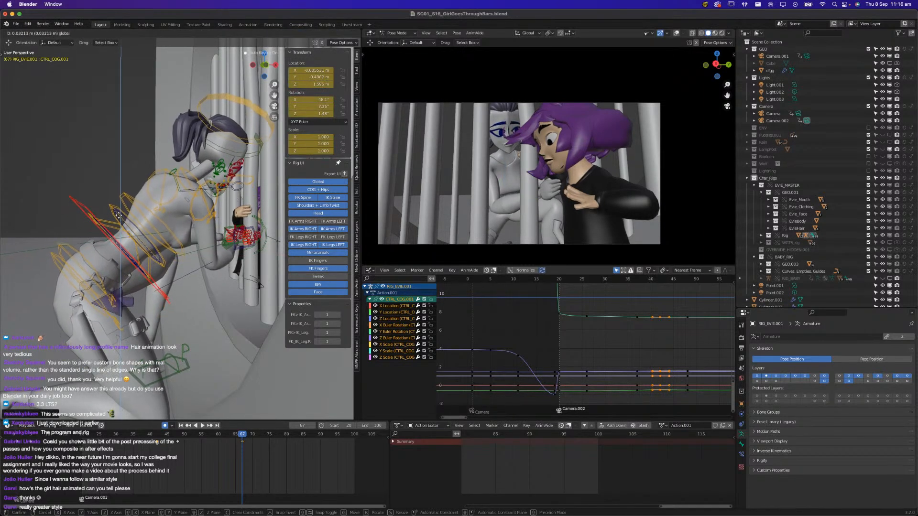
left_click(119, 218)
Compare the neighbouring frames, and tilt Evie's COG control slightly more upright around its local X axis at frame 67
left_click_drag(193, 438, 242, 438)
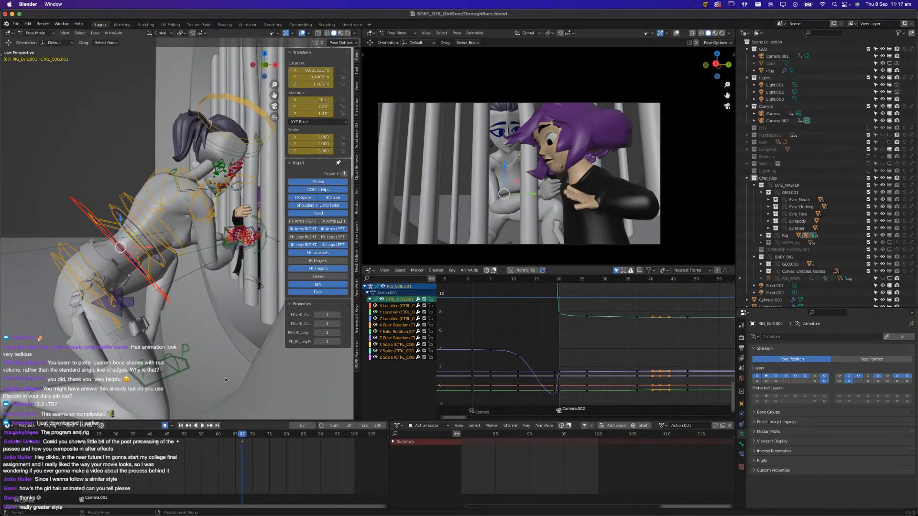
key("r")
key("x")
key("x")
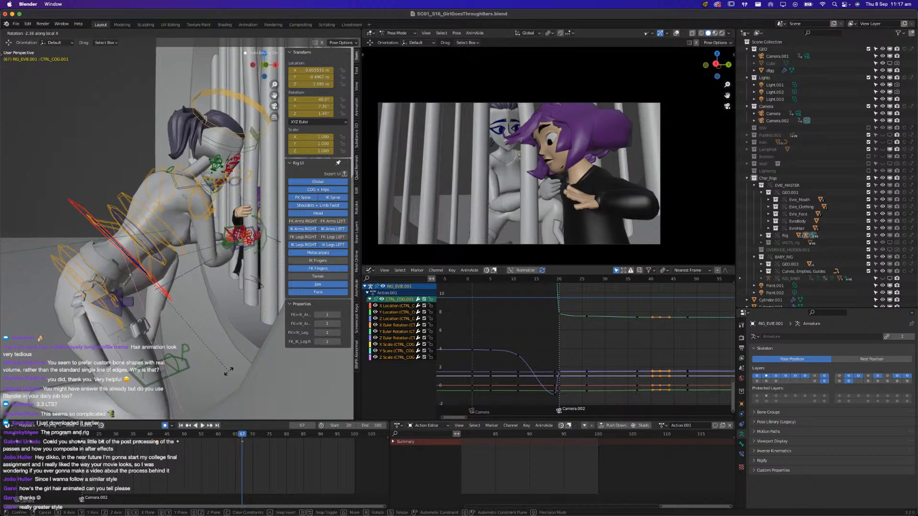
left_click(230, 368)
At frame 57, lower Evie's COG control slightly along global Z, and play back the shot
left_click_drag(201, 438, 208, 438)
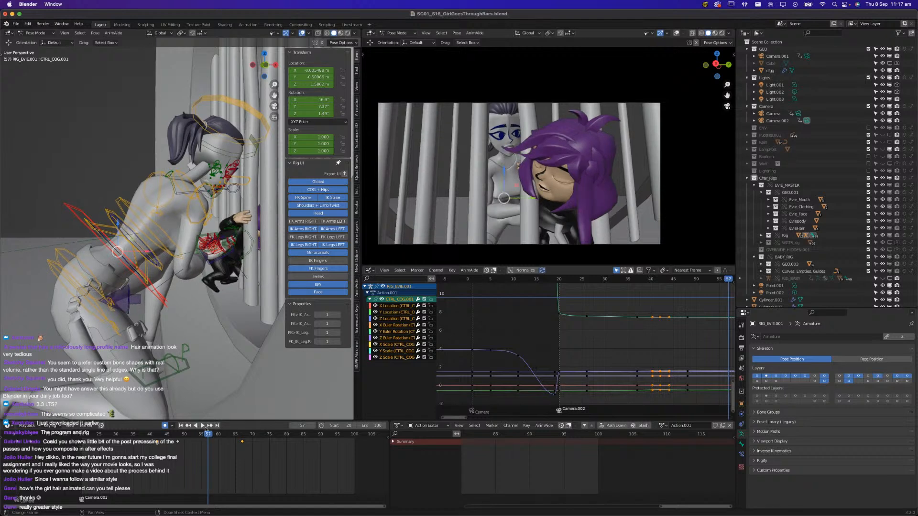
key("g")
key("z")
left_click(121, 234)
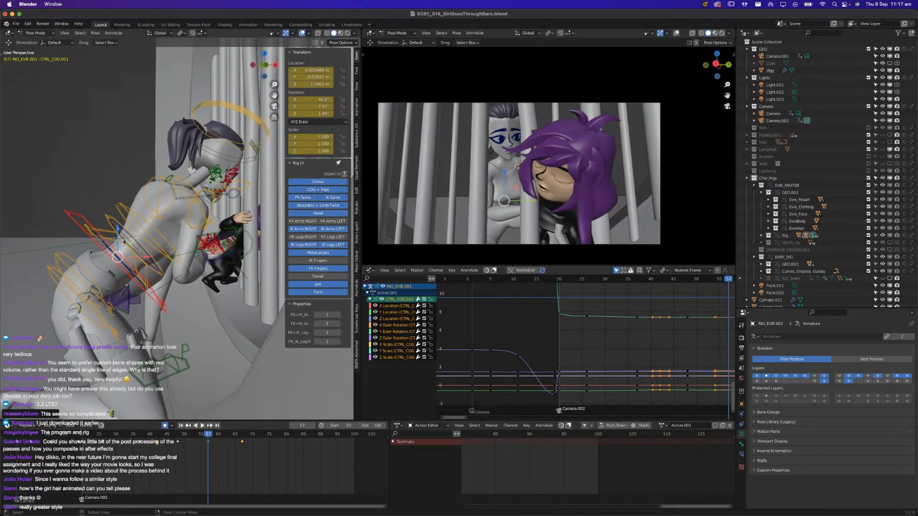
key("space")
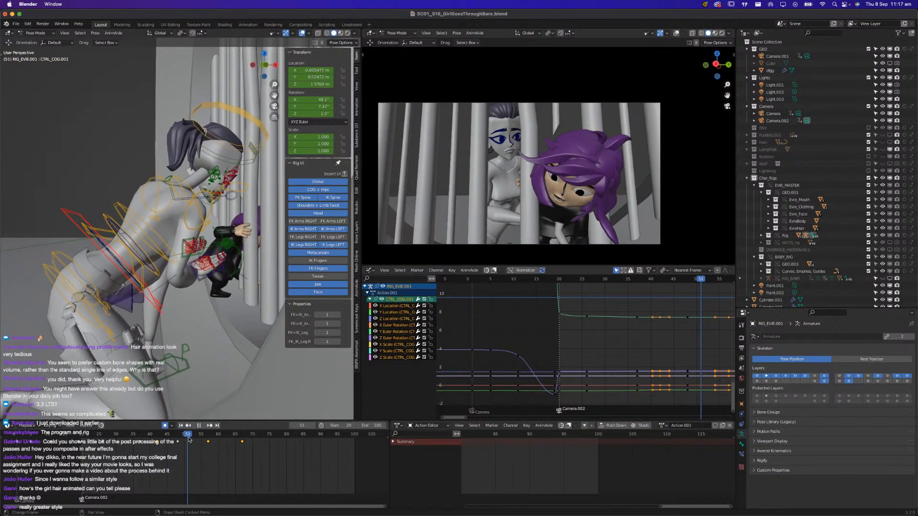
Try moving Evie's COG control closer to the bars at frame 63, and play back the shot
left_click_drag(204, 438, 222, 439)
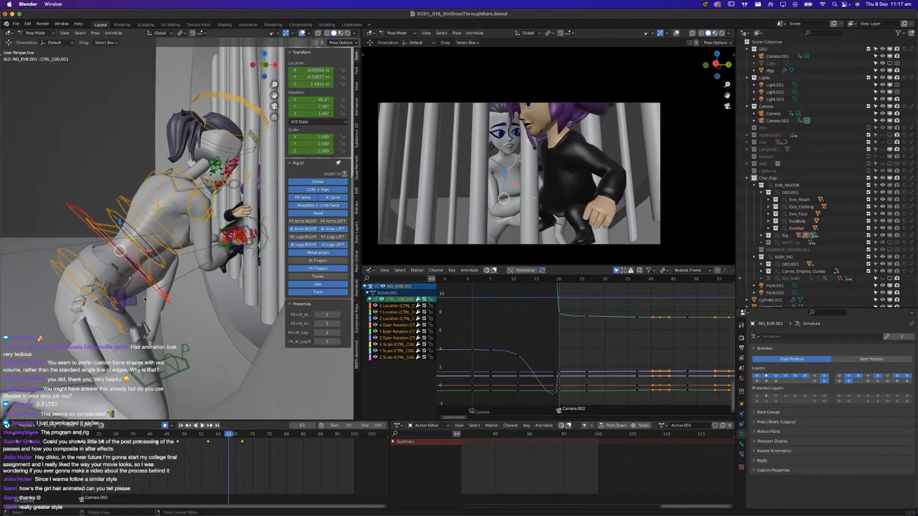
key("g")
key("x")
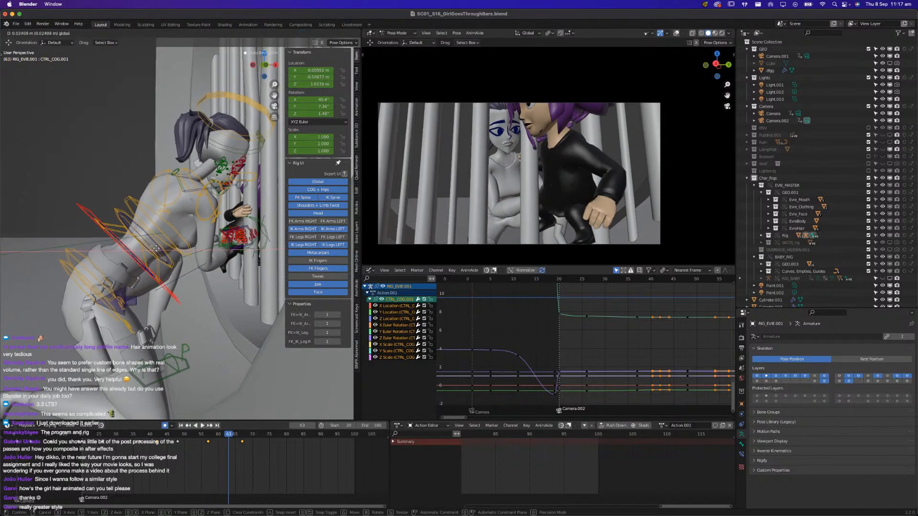
left_click(159, 249)
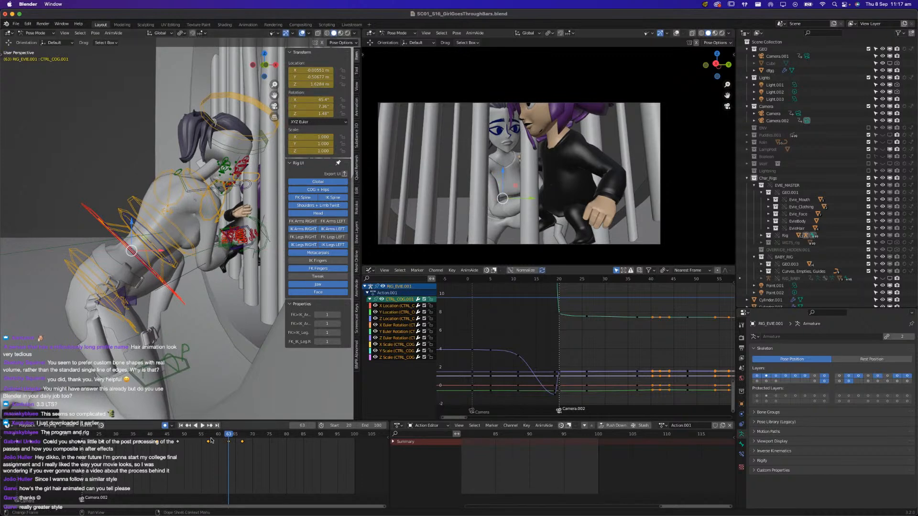
key("space")
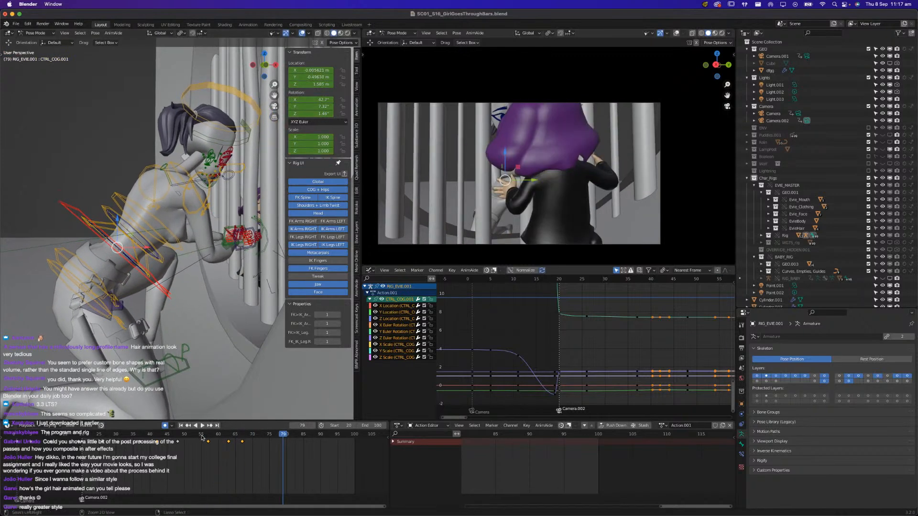
At frame 60, raise Evie's COG control slightly and shift it toward the bars
left_click_drag(211, 431, 219, 432)
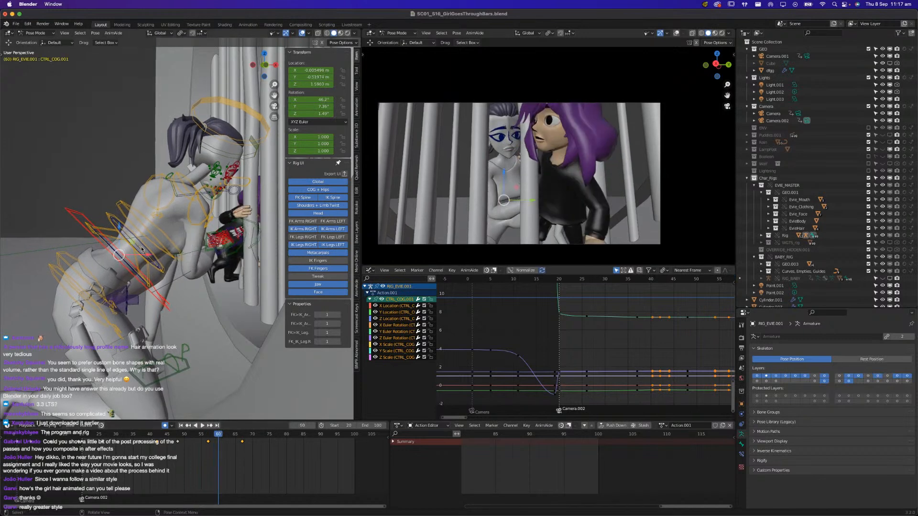
key("g")
key("z")
left_click(129, 231)
left_click_drag(125, 225, 141, 257)
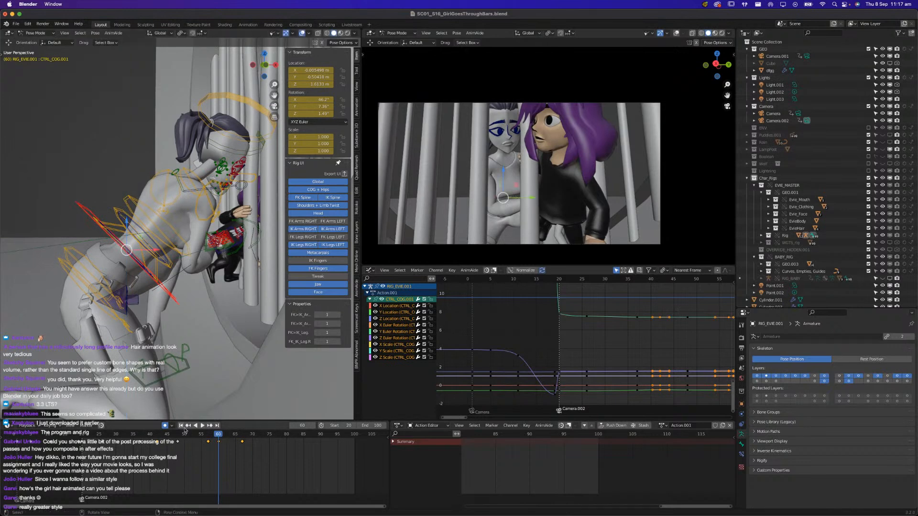
Move the COG keyframe from frame 57 to frame 53, and play back the shot from about frame 46
mouse_move(193, 450)
left_mouse_down()
mouse_move(210, 439)
mouse_move(192, 433)
mouse_move(204, 443)
mouse_move(193, 447)
mouse_move(207, 442)
mouse_move(196, 442)
left_mouse_up()
key("x")
left_click(185, 433)
key("space")
left_click(170, 435)
key("space")
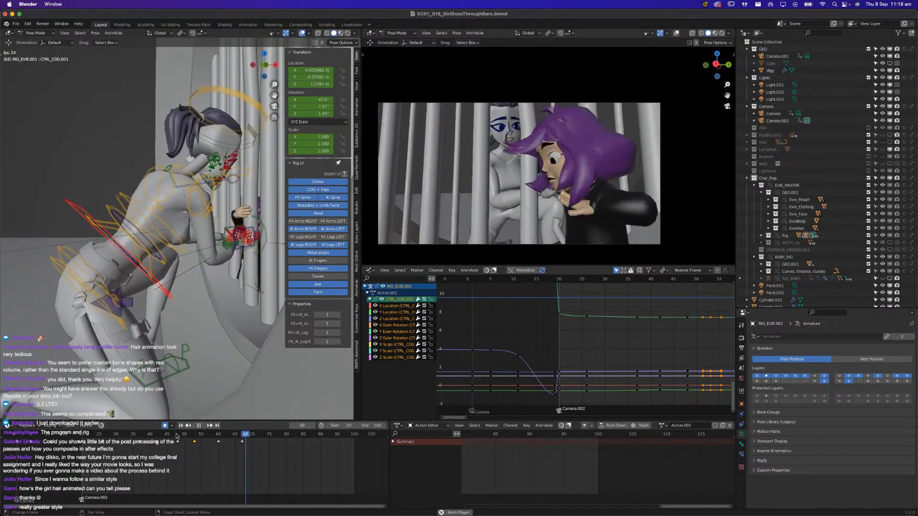
key("space")
At frame 72, move Evie's COG control down and back away from the bars
left_click(198, 439)
left_click_drag(198, 439, 243, 441)
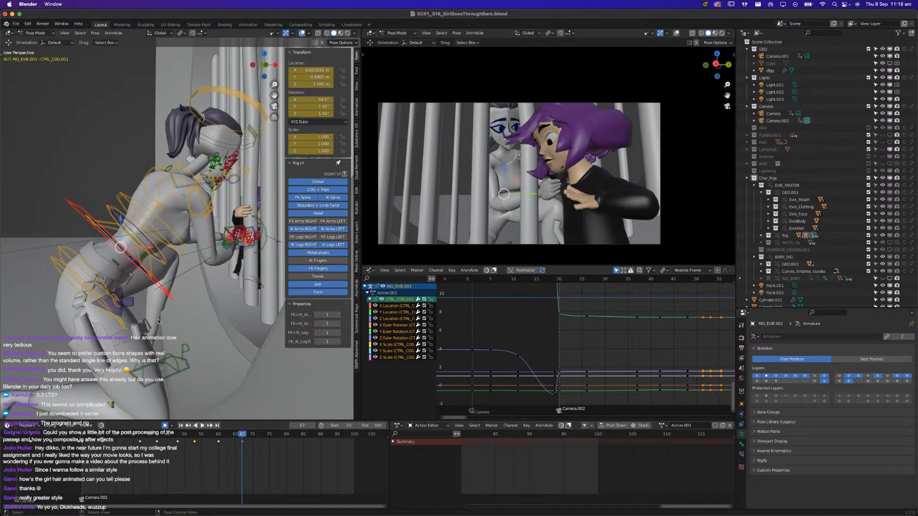
key("space")
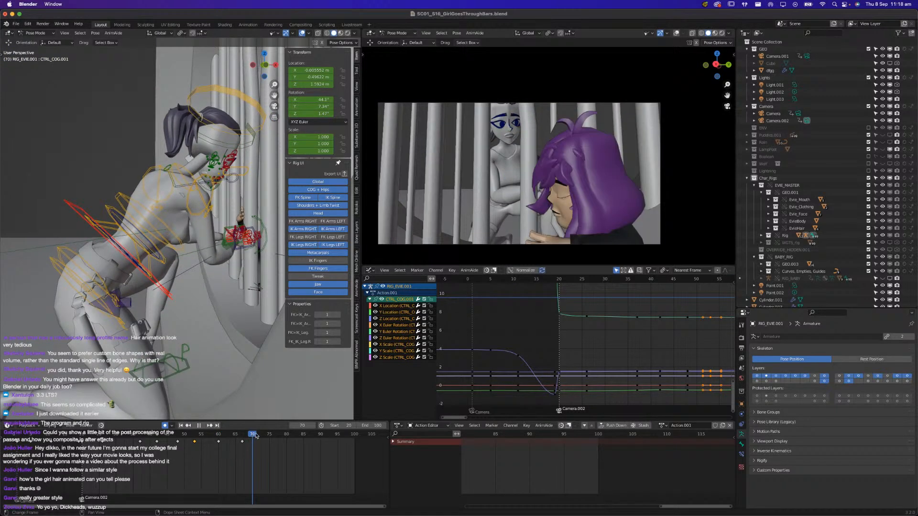
key("g")
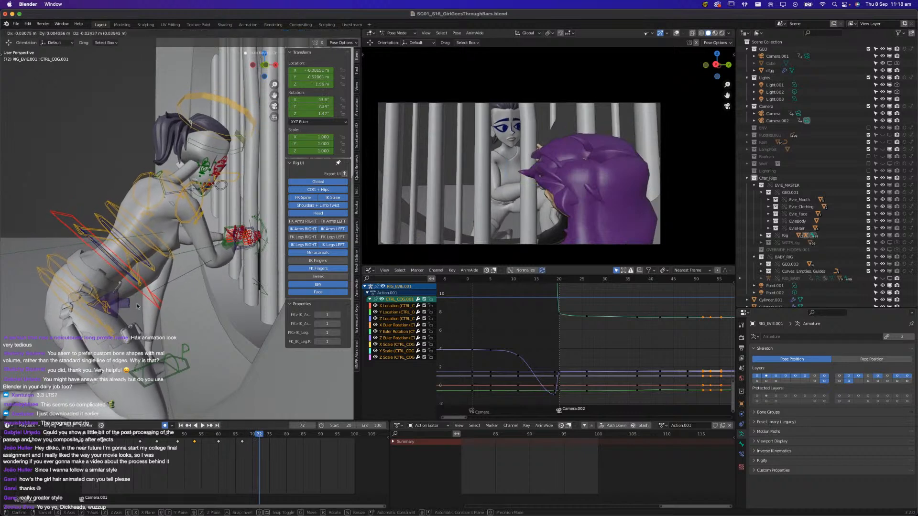
left_click(136, 324)
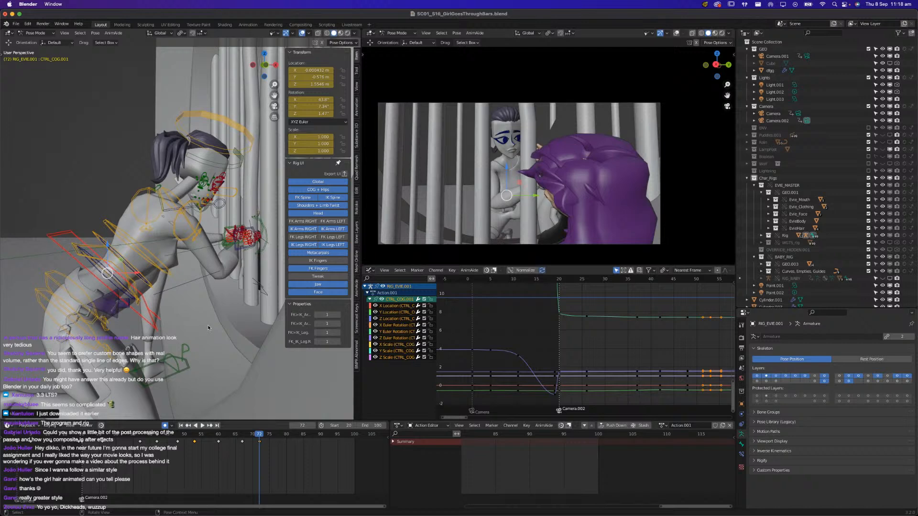
Straighten Evie's COG control about 6.6° around its local X axis at frame 72, and save the file
key("r")
key("x")
key("x")
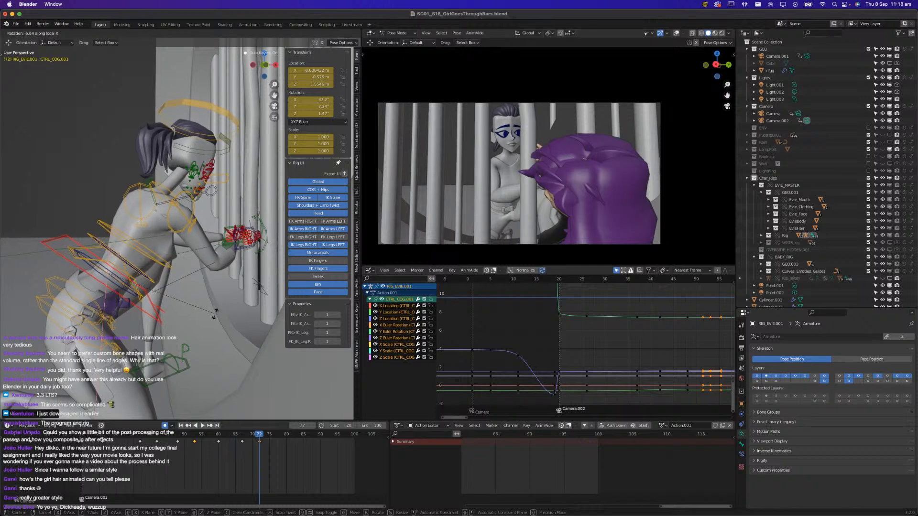
left_click(216, 315)
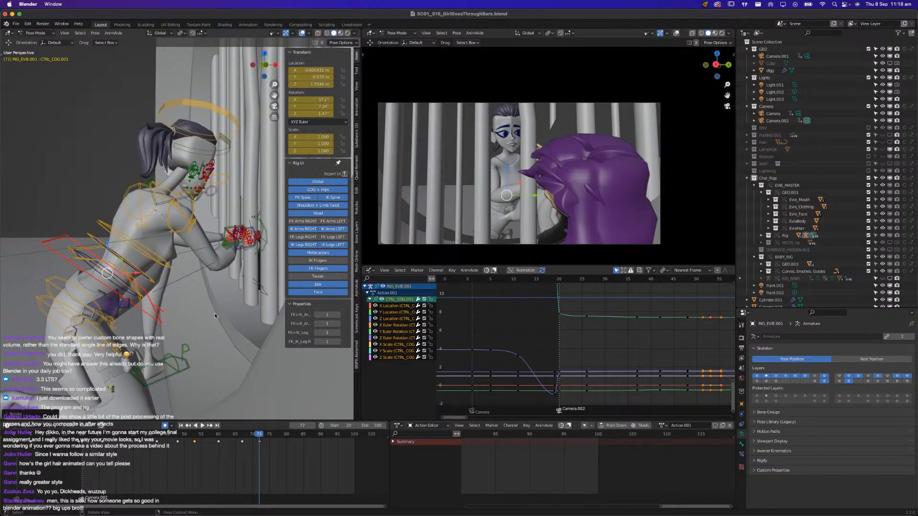
key("ctrl+s")
Play back the shot from frame 60 to examine how Evie's body settles back from the bars
left_click(226, 456)
left_click(219, 435)
key("space")
left_click(219, 434)
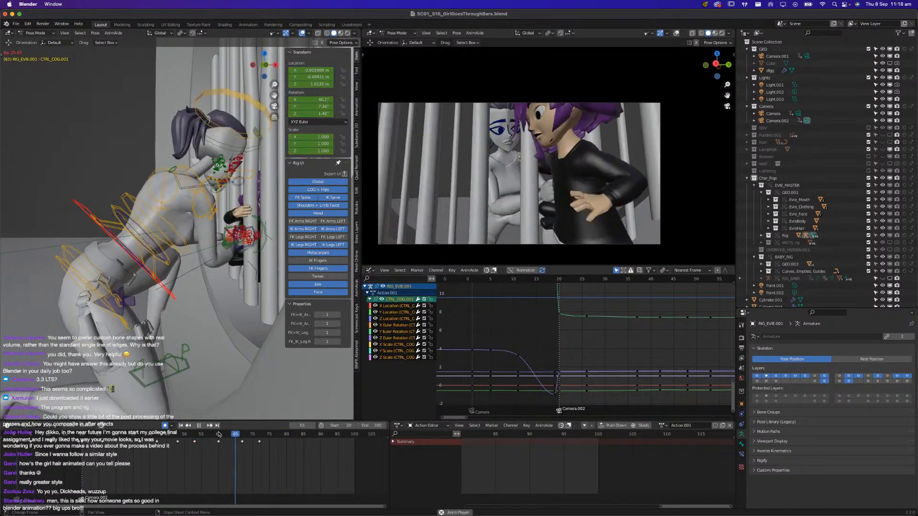
key("space")
Try deleting the COG keyframe at frame 67, and play back the shot from about frames 60 and 55
left_click(242, 441)
key("x")
left_click(248, 439)
left_click(219, 436)
key("space")
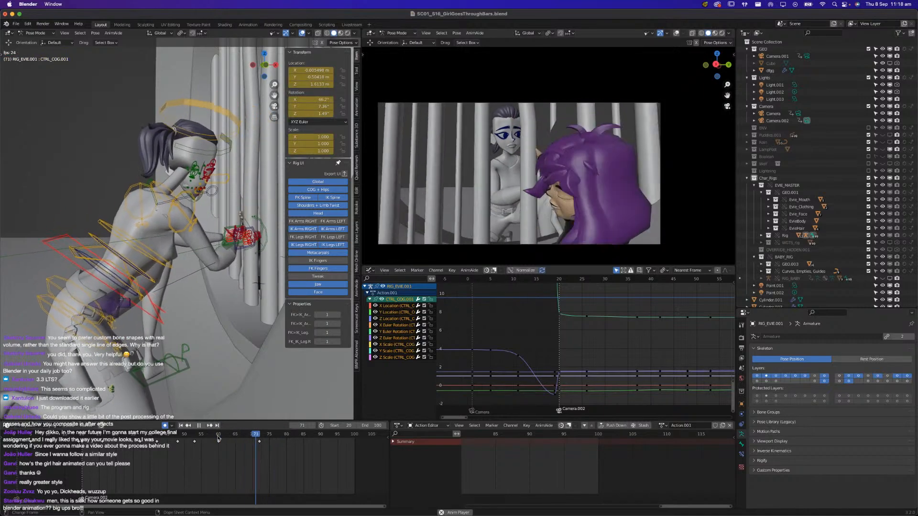
key("space")
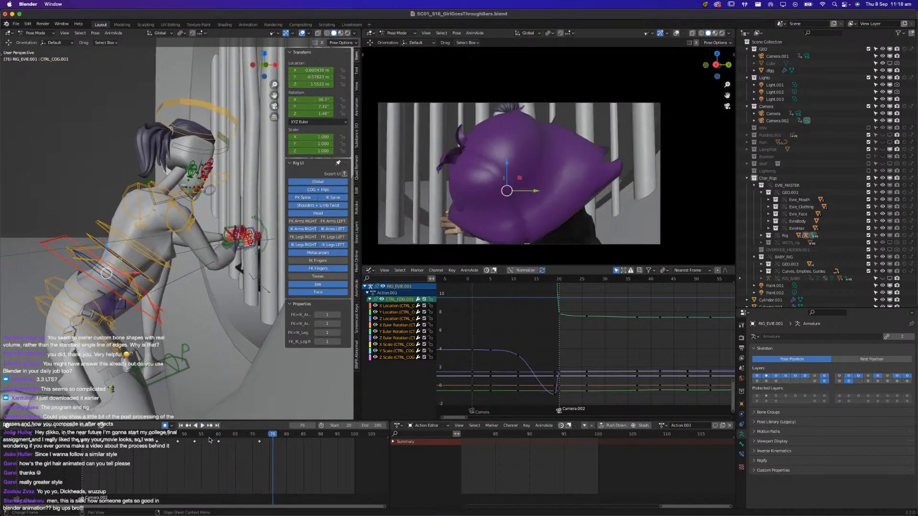
left_click(202, 438)
key("space")
key("space")
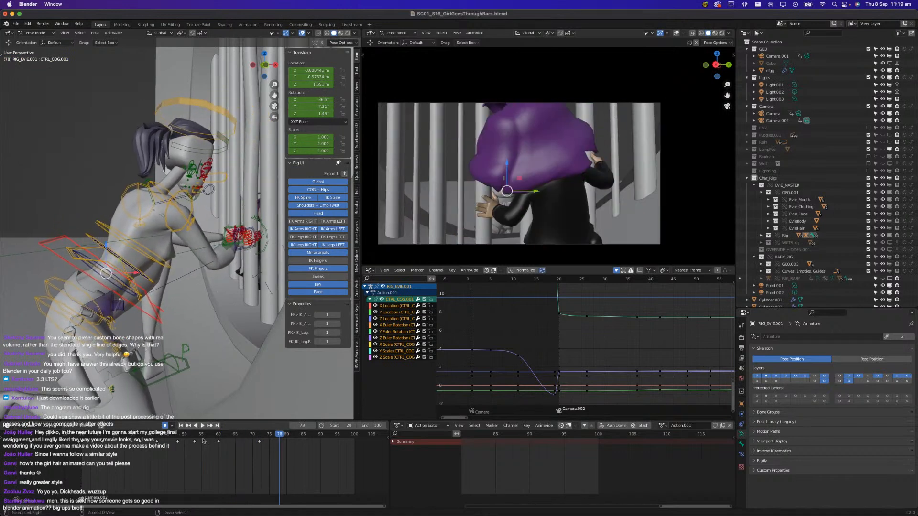
Restore the deleted COG keyframe at frame 67, and play back the surrounding frames
key("Right")
left_click(224, 434)
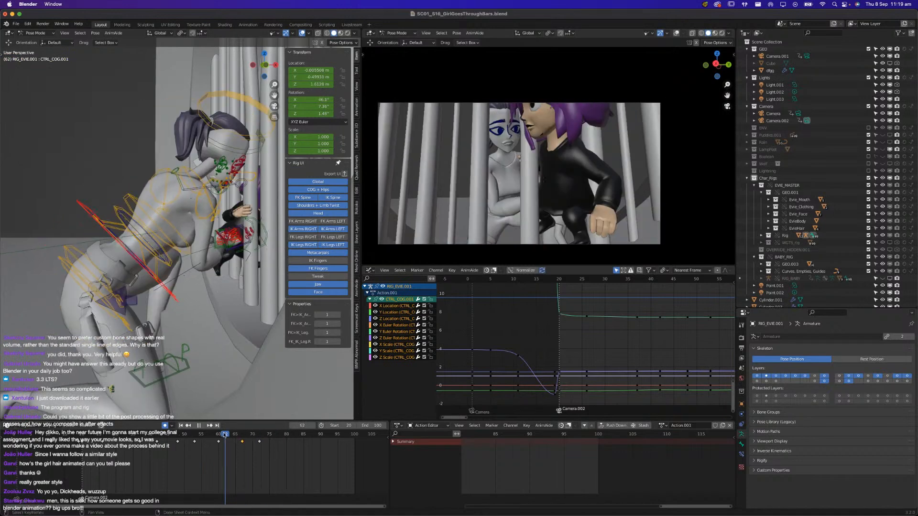
key("space")
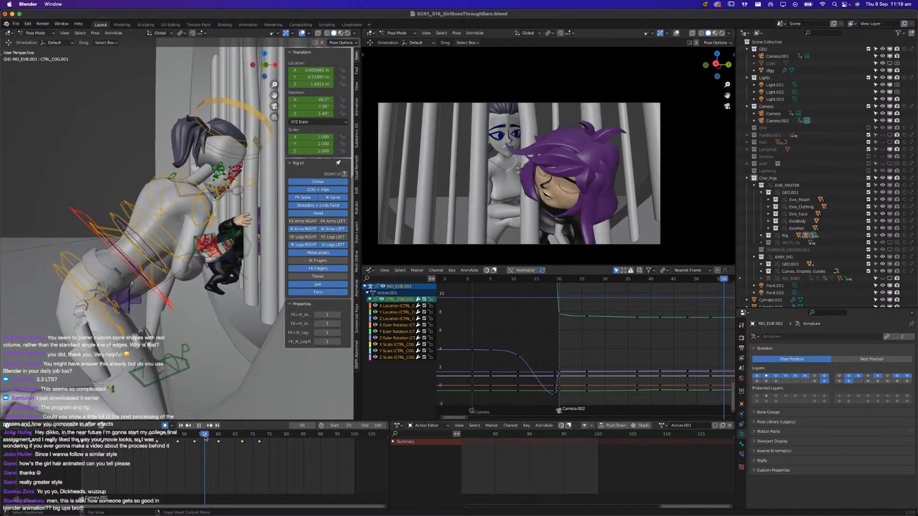
key("space")
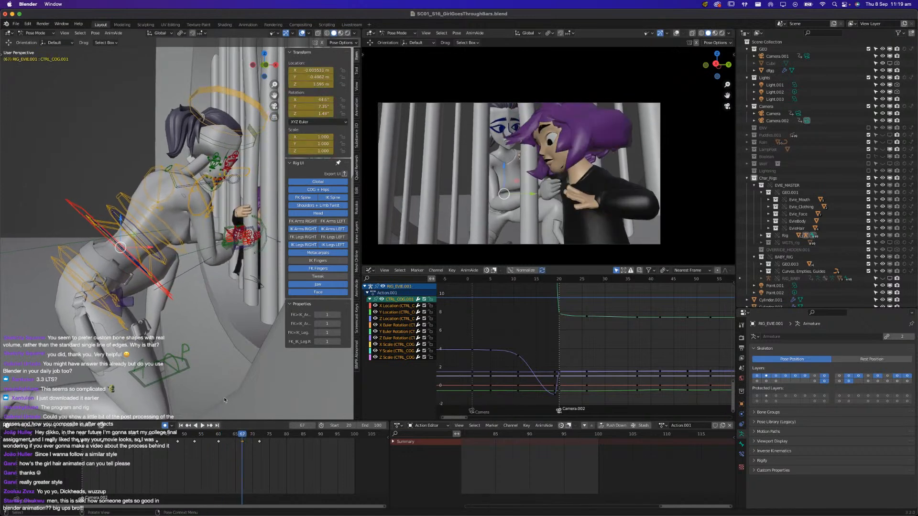
Raise Evie's COG control slightly at frame 67, and move its frame 72 keyframe to frame 82
left_click_drag(121, 219, 121, 212)
left_click_drag(290, 470, 252, 438)
key("g")
left_click(286, 444)
key("space")
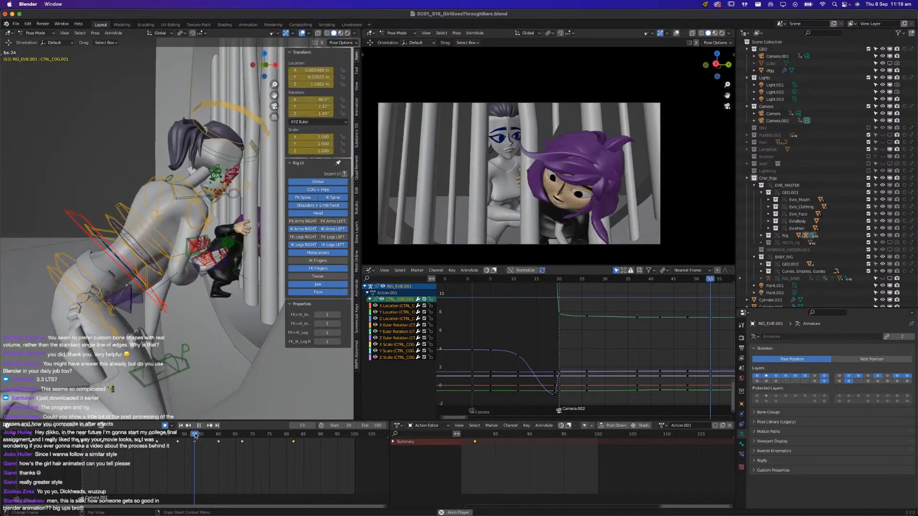
Shift Evie's COG control along the Y axis at frame 75, play back the shot, and save the file
left_click_drag(255, 435, 261, 436)
key("g")
key("y")
left_click(233, 392)
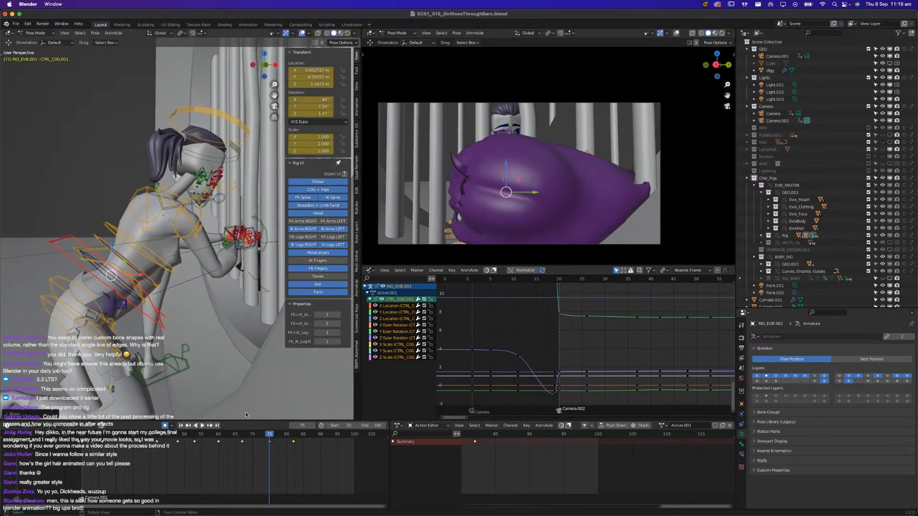
key("space")
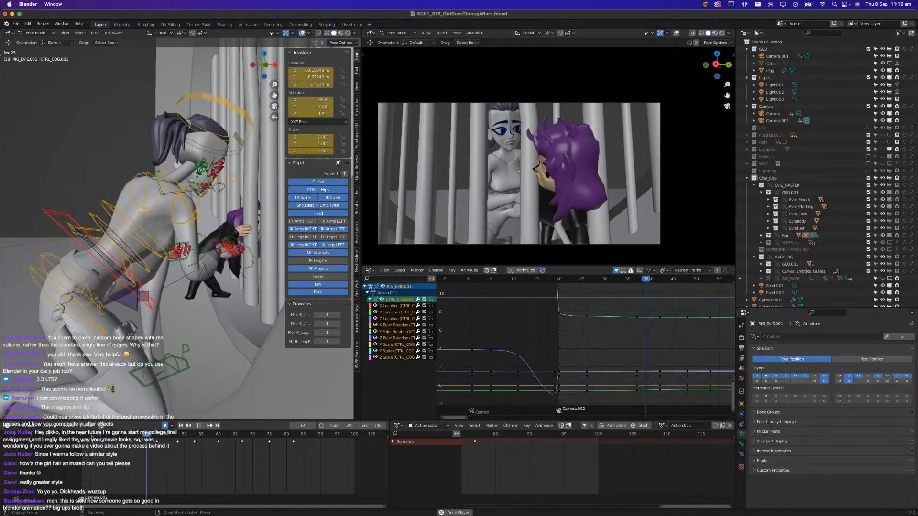
key("space")
key("super+s")
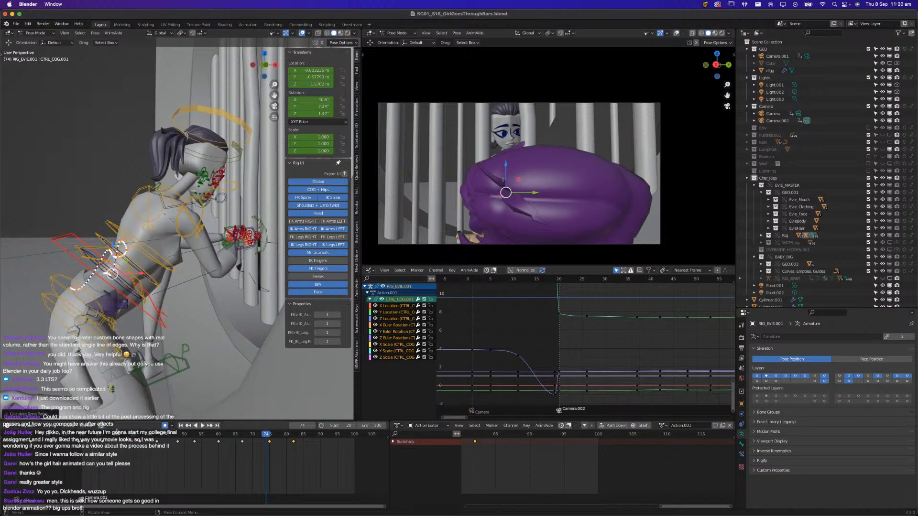
Try raising Evie's COG control slightly at frame 71, play back the result, and undo the change
scroll(121, 341, "up", 5)
middle_click_drag(121, 341, 217, 382)
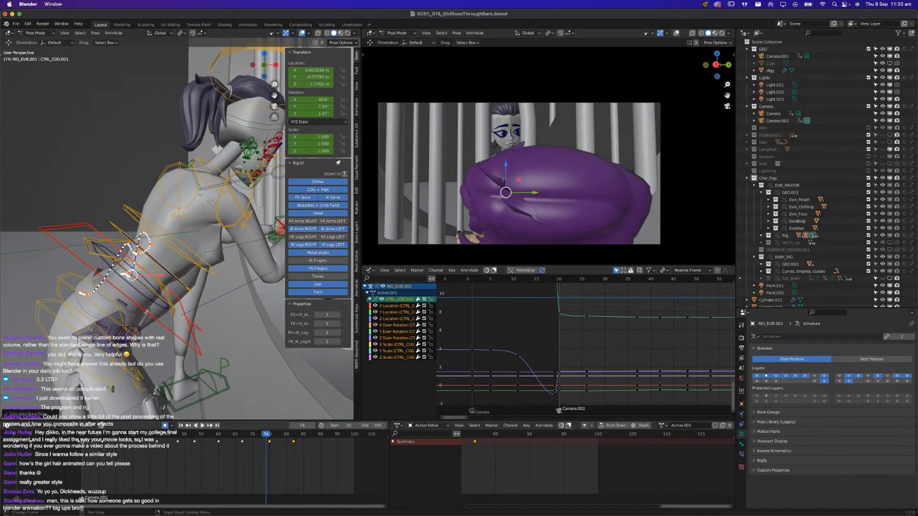
key("space")
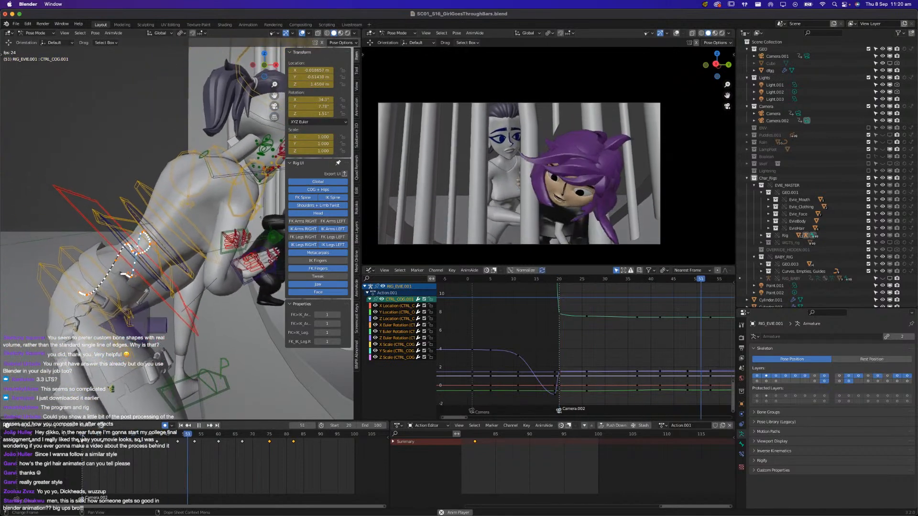
key("space")
left_click_drag(225, 434, 257, 432)
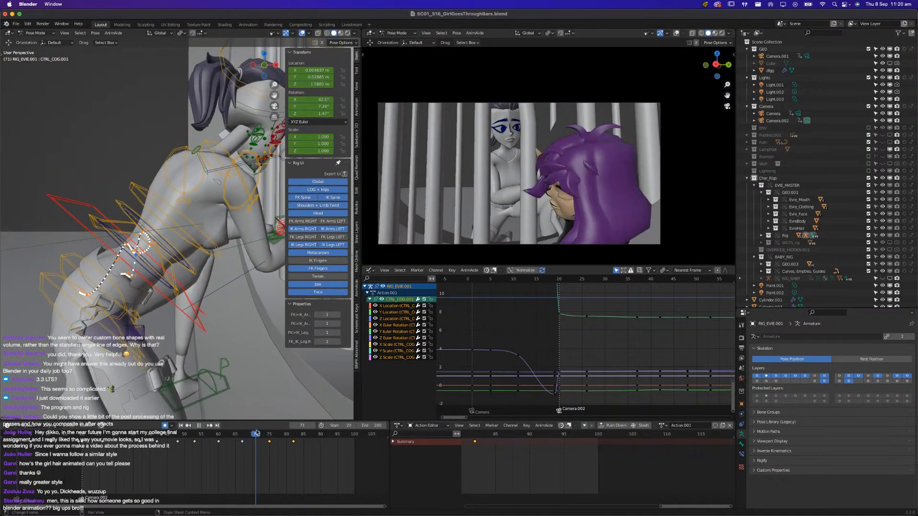
left_click_drag(160, 255, 163, 256)
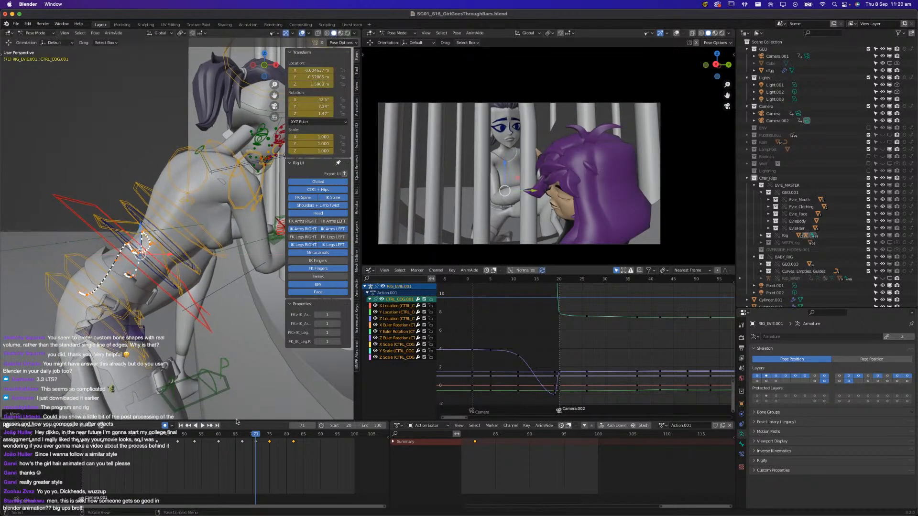
left_click(208, 434)
key("space")
left_click(211, 437)
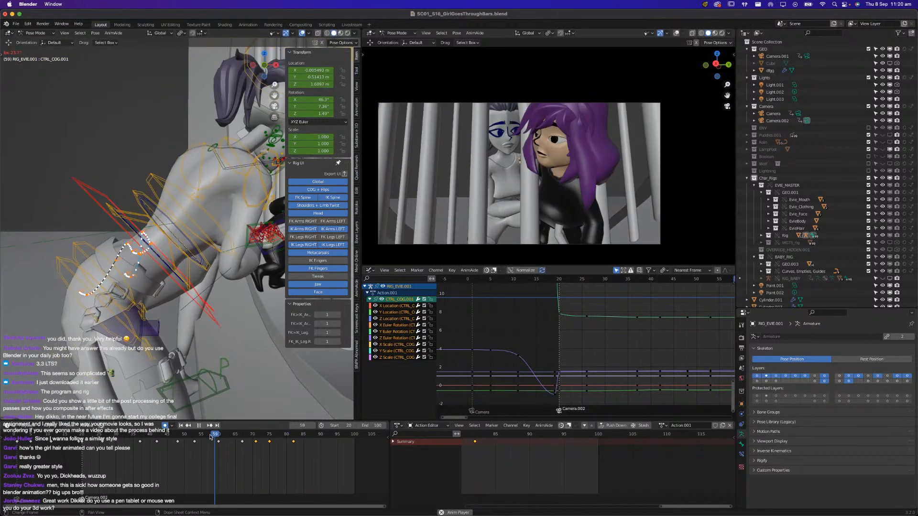
key("space")
key("ctrl+z")
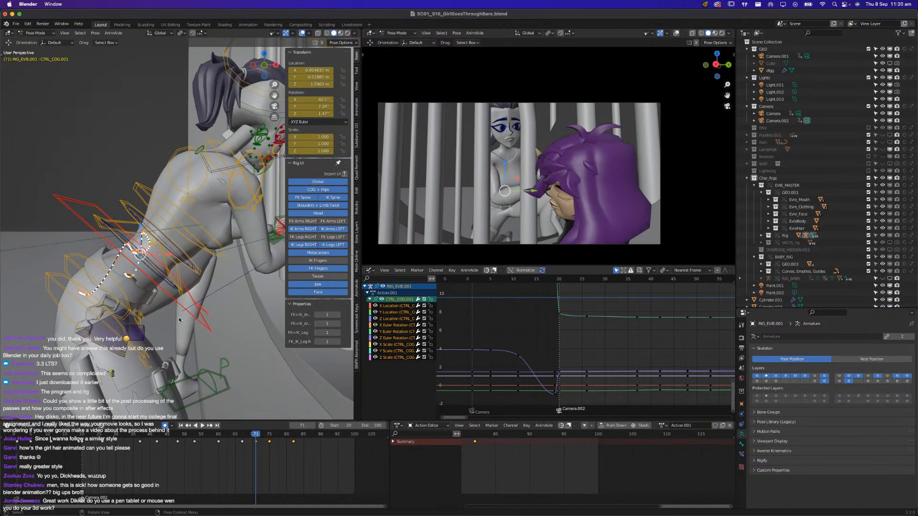
key("ctrl+z")
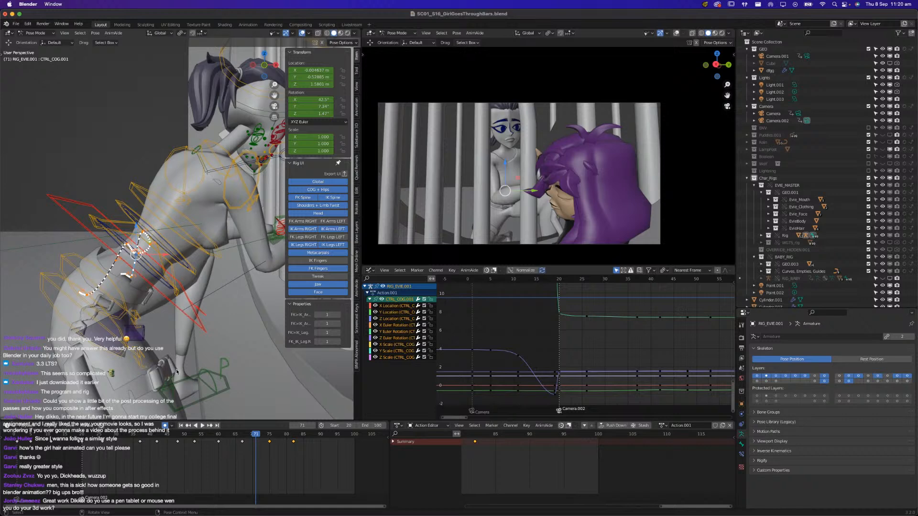
Lower Evie's COG control slightly at frame 70, and play back the shot to check the motion
left_click(81, 435)
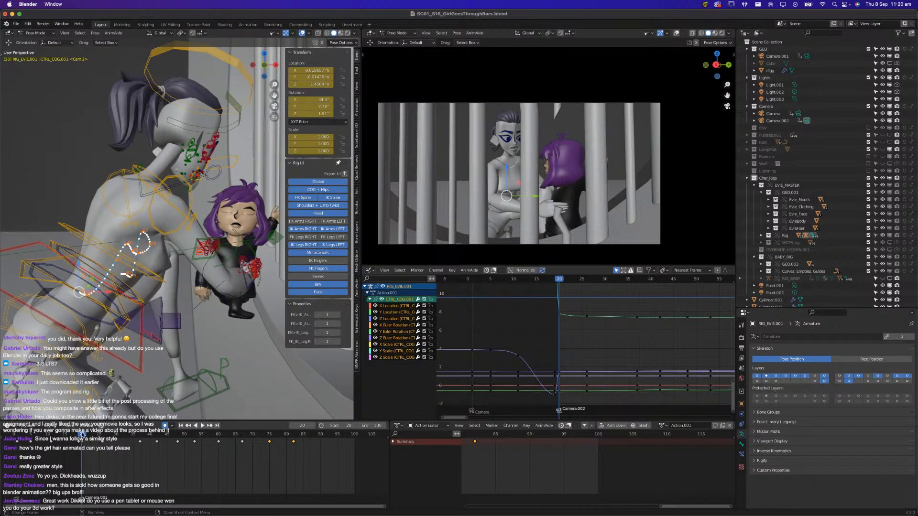
key("space")
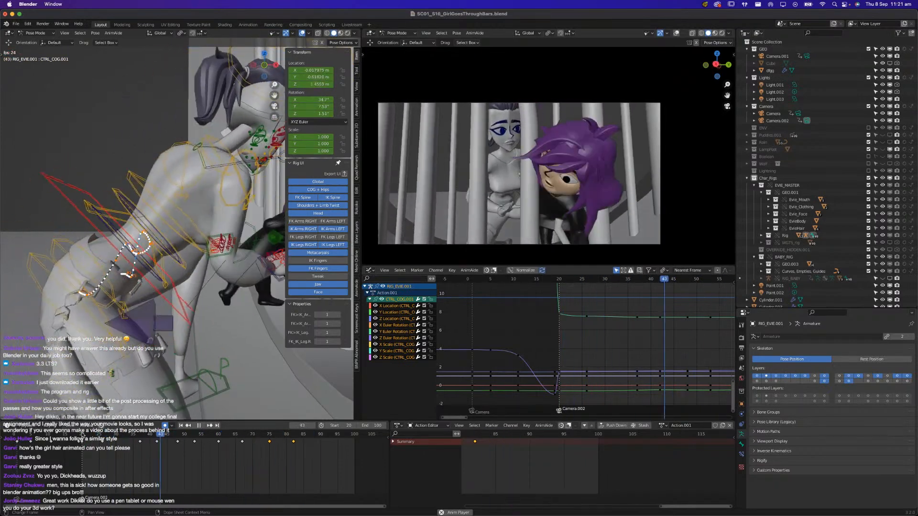
key("space")
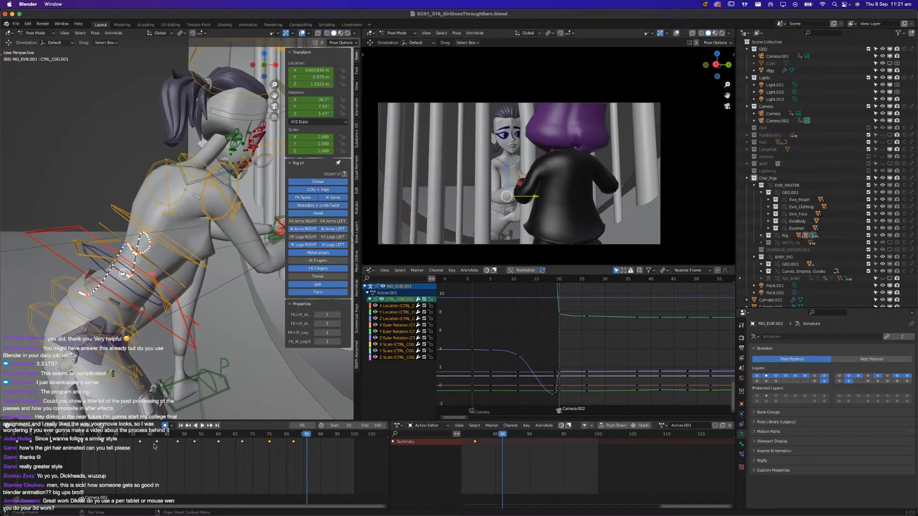
mouse_move(268, 440)
left_mouse_down()
mouse_move(277, 441)
mouse_move(260, 441)
left_mouse_up()
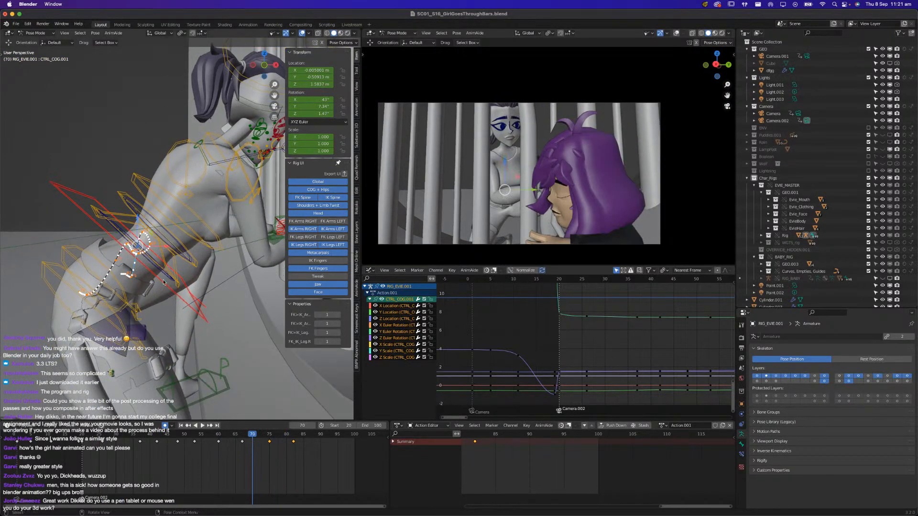
left_click_drag(168, 248, 165, 257)
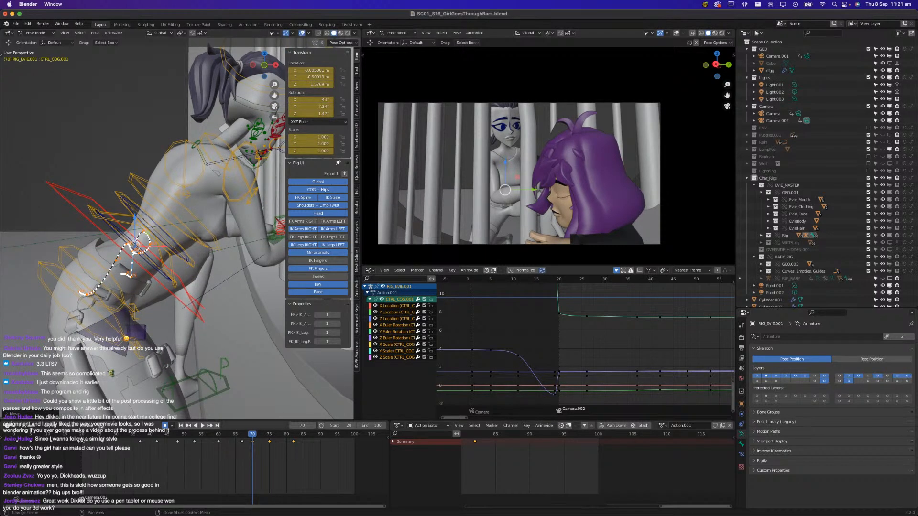
key("space")
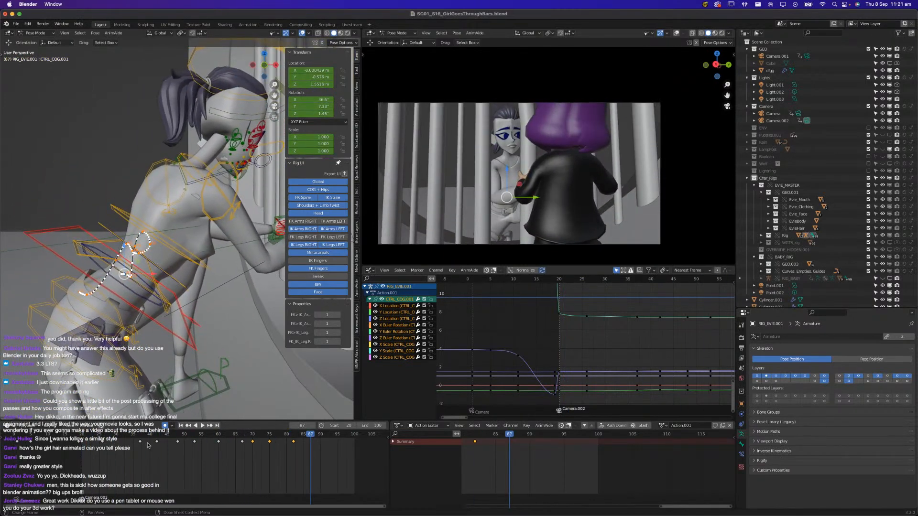
key("space")
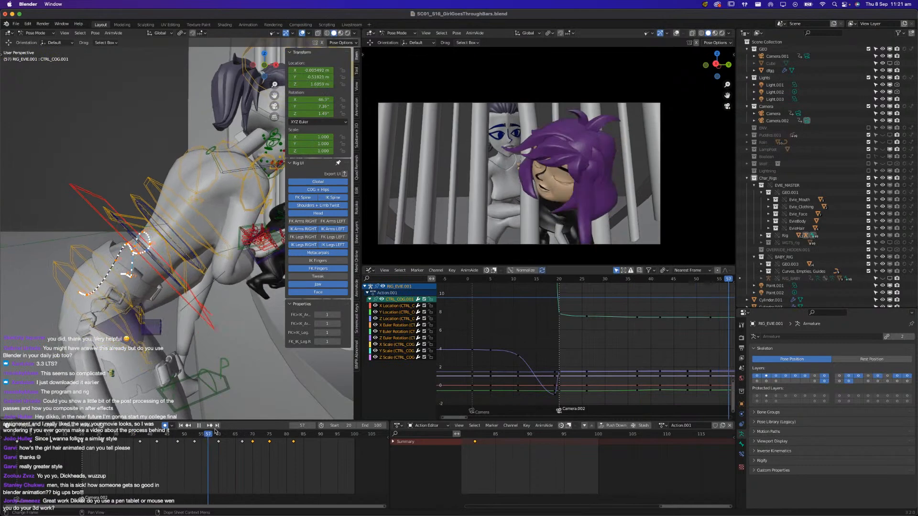
Review Evie's full body pose at frame 100, play back the shot, and save the file
left_click_drag(269, 433, 355, 447)
middle_click_drag(246, 342, 248, 329)
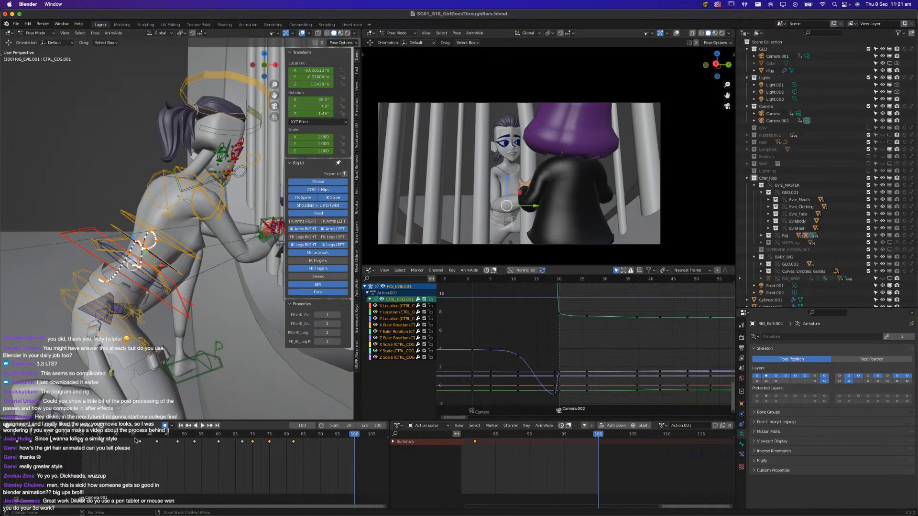
key("space")
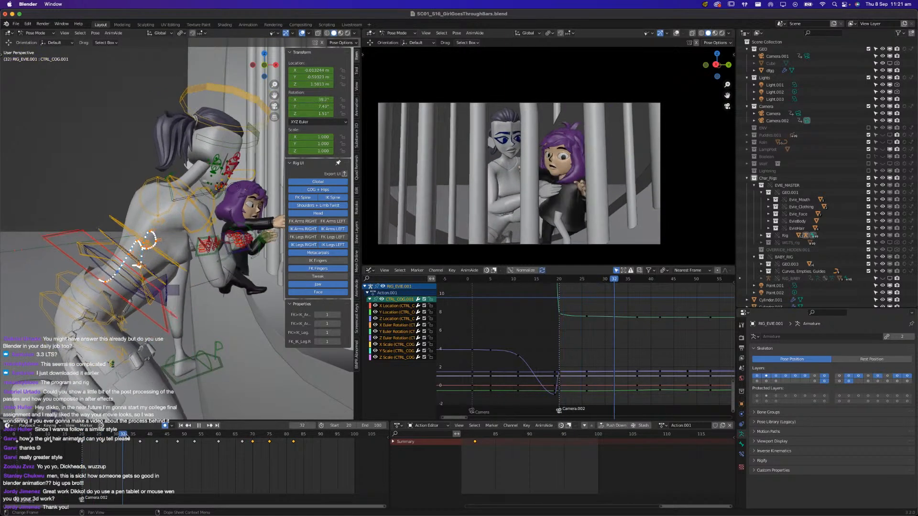
key("super+s")
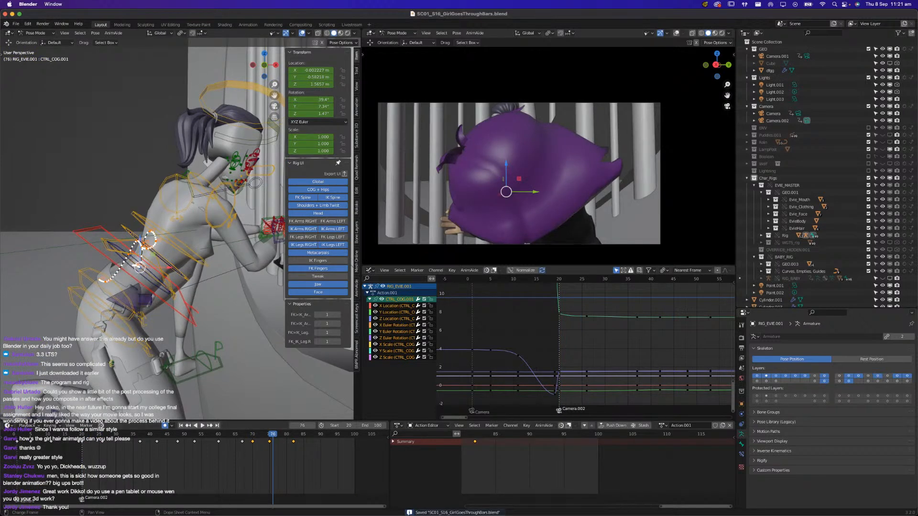
Switch to Premiere Pro, examine how the bars shot leads into the following cut, and return to Blender
key("super+Tab")
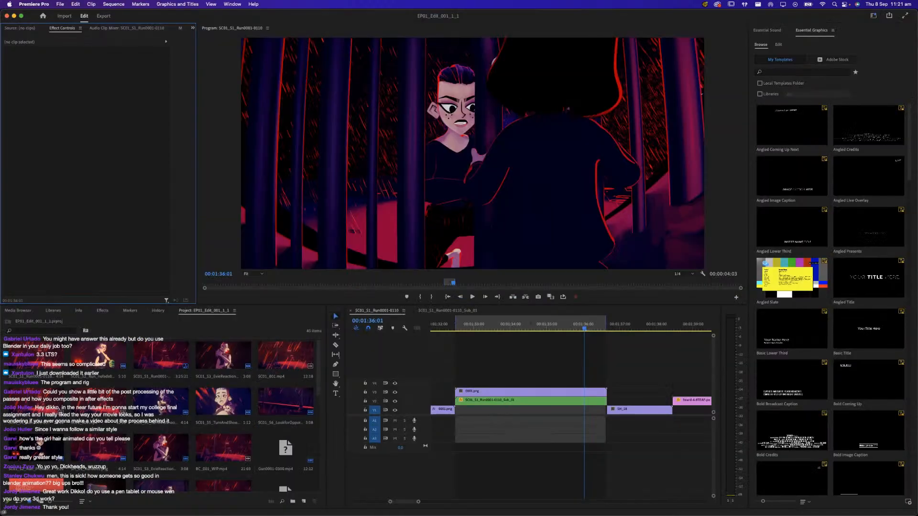
left_click(599, 352)
left_click_drag(585, 329, 471, 363)
key("space")
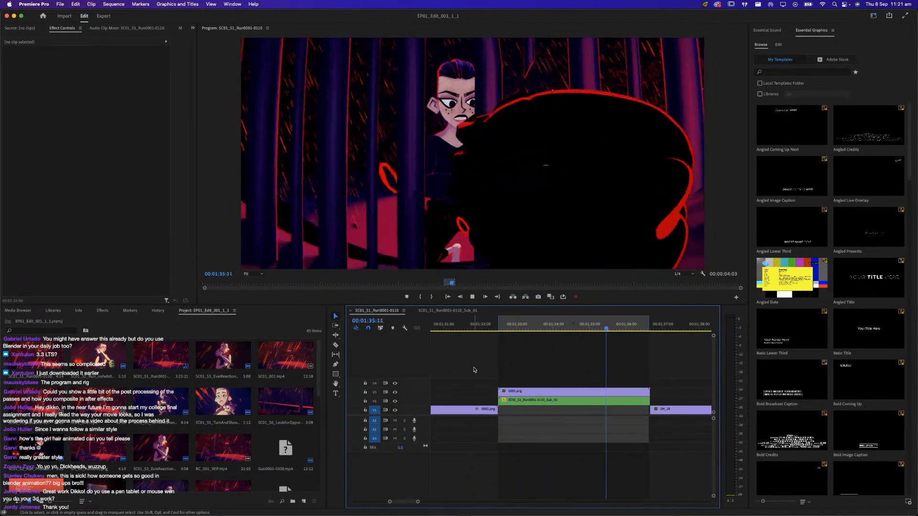
key("space")
left_click_drag(609, 320, 645, 328)
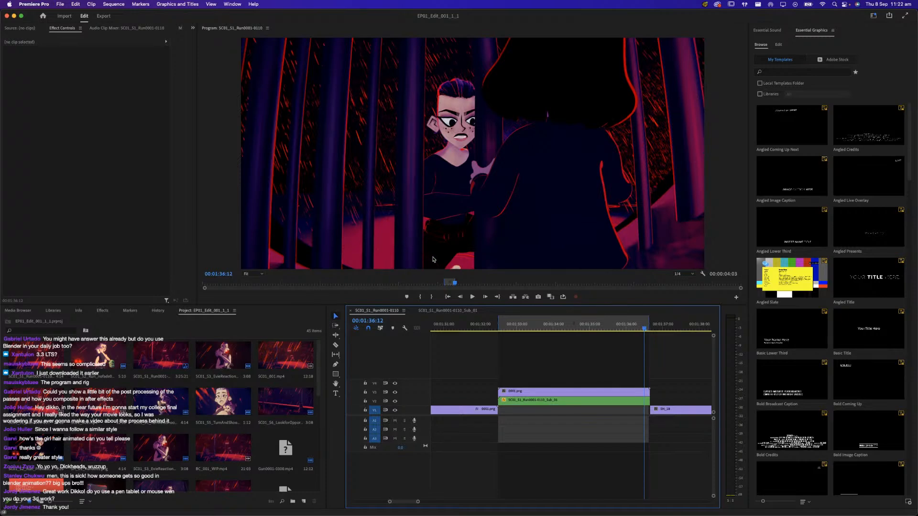
left_click_drag(558, 327, 651, 341)
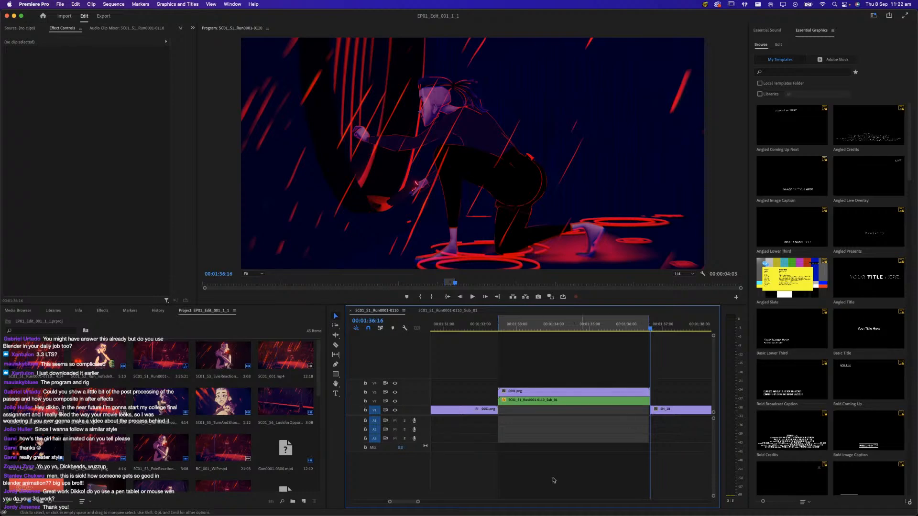
left_click(14, 16)
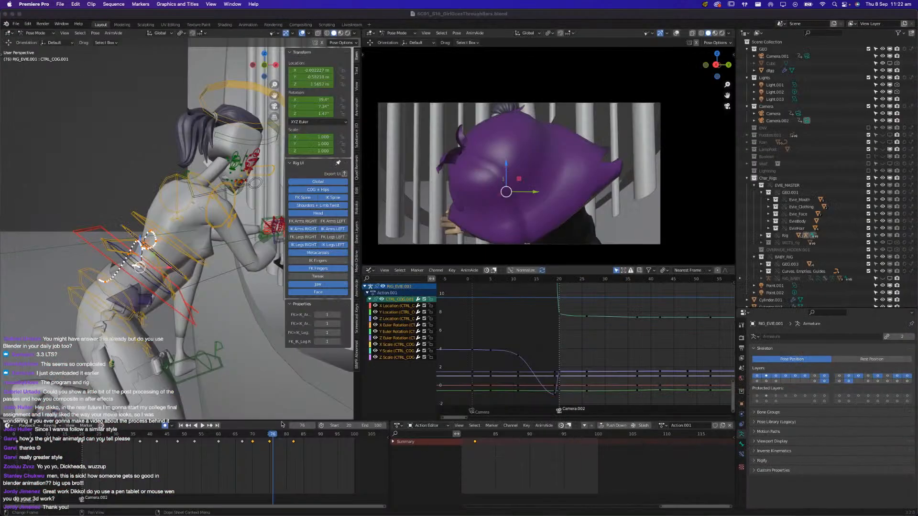
Play through the end of the shot to frame 100, and save the file
left_click(295, 429)
key("space")
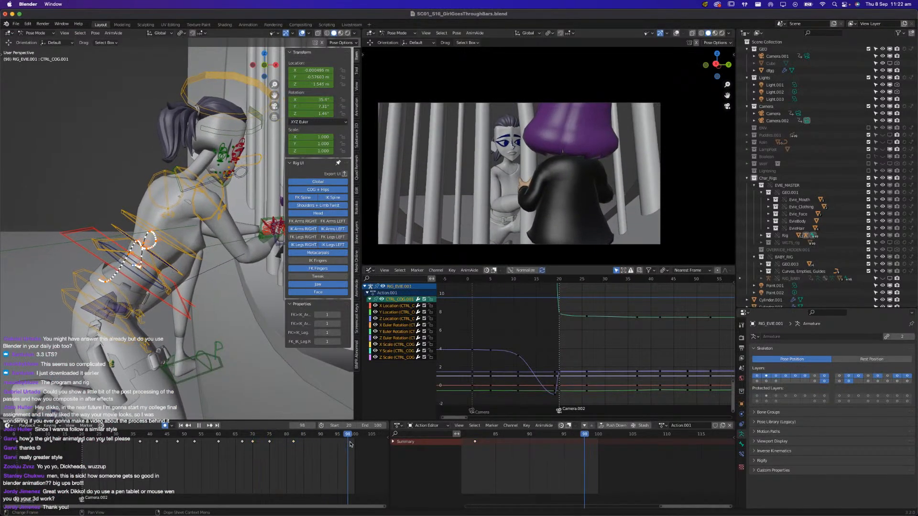
middle_click_drag(231, 331, 114, 311)
key("super+s")
Insert Location & Rotation keyframes for both of Evie's IK hand controls at frame 78
left_click(118, 306)
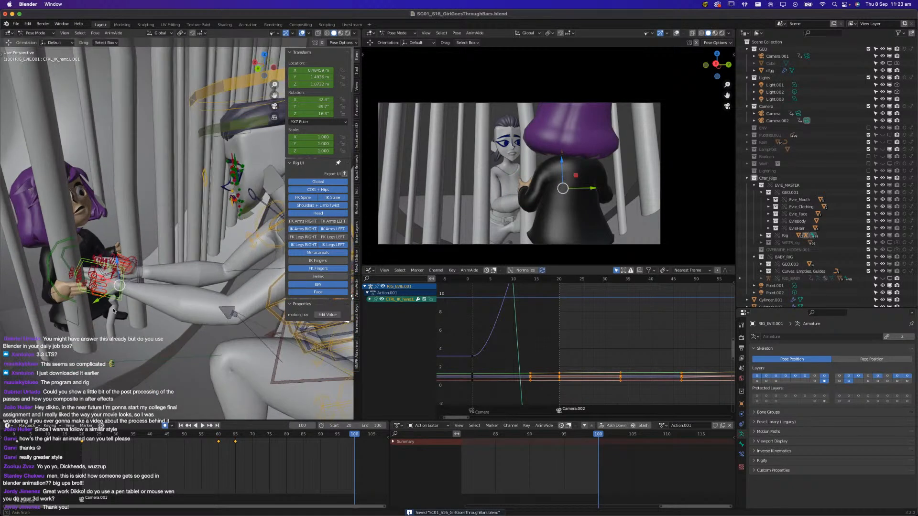
left_click(137, 283, "shift")
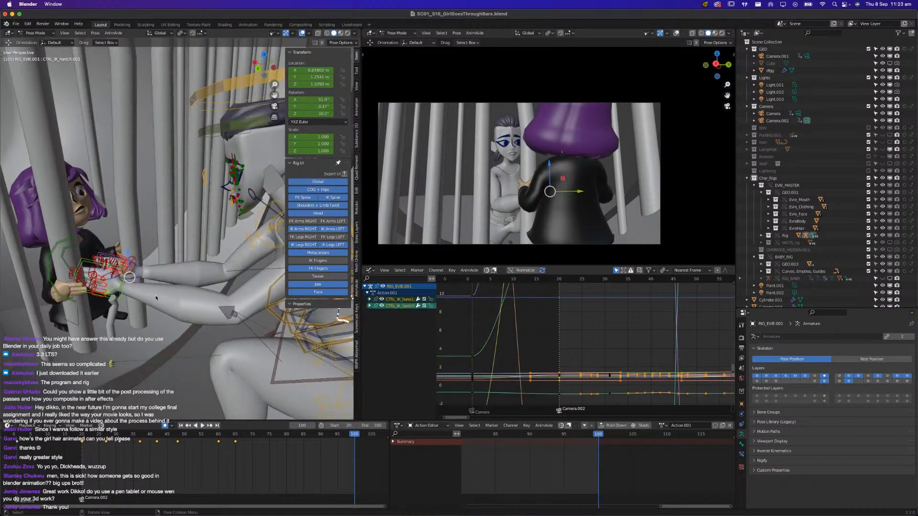
mouse_move(273, 438)
left_mouse_down()
mouse_move(317, 441)
mouse_move(282, 450)
left_mouse_up()
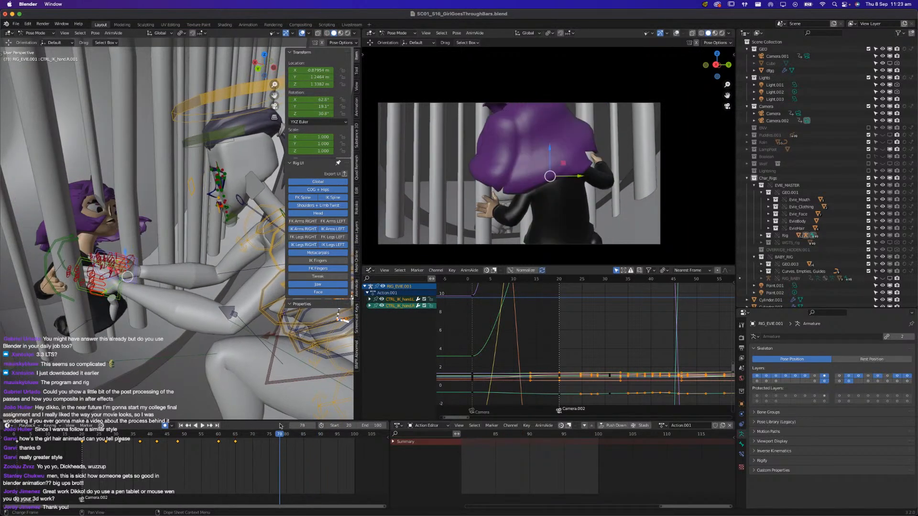
key("i")
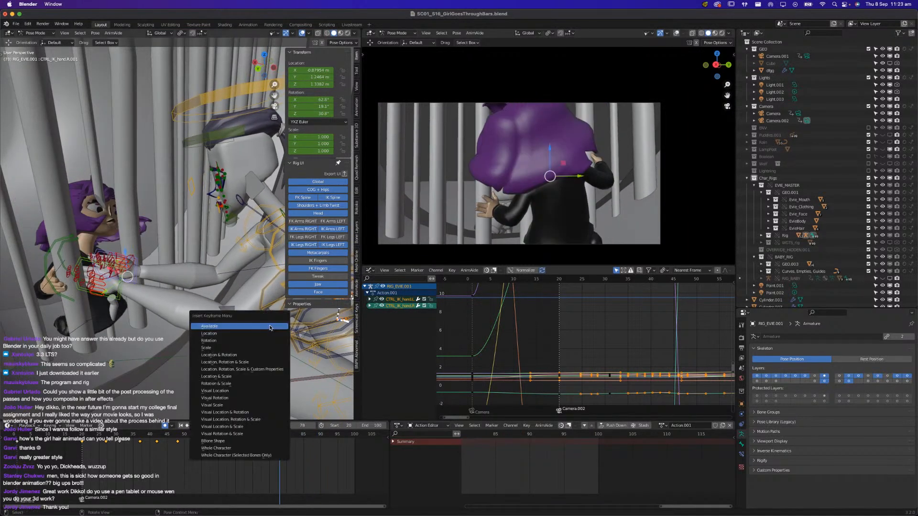
left_click(257, 358)
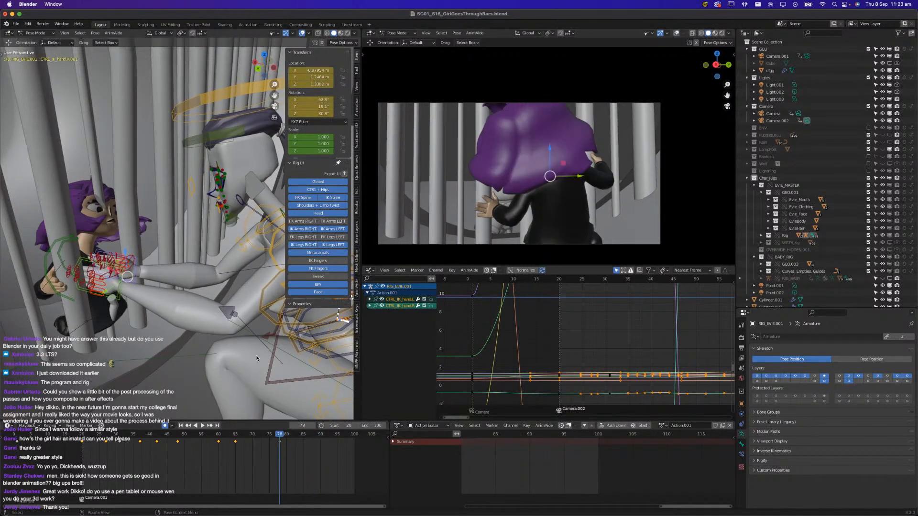
left_click(297, 457)
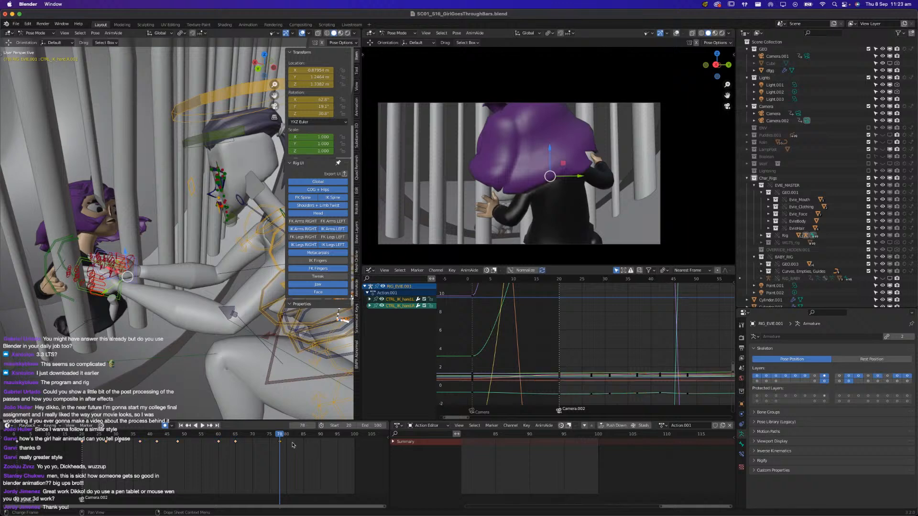
At frame 100, move Evie's right IK hand control off the girl and back through the bars, and rotate it
left_click_drag(283, 437, 355, 442)
middle_click_drag(152, 283, 129, 294)
left_click(141, 265)
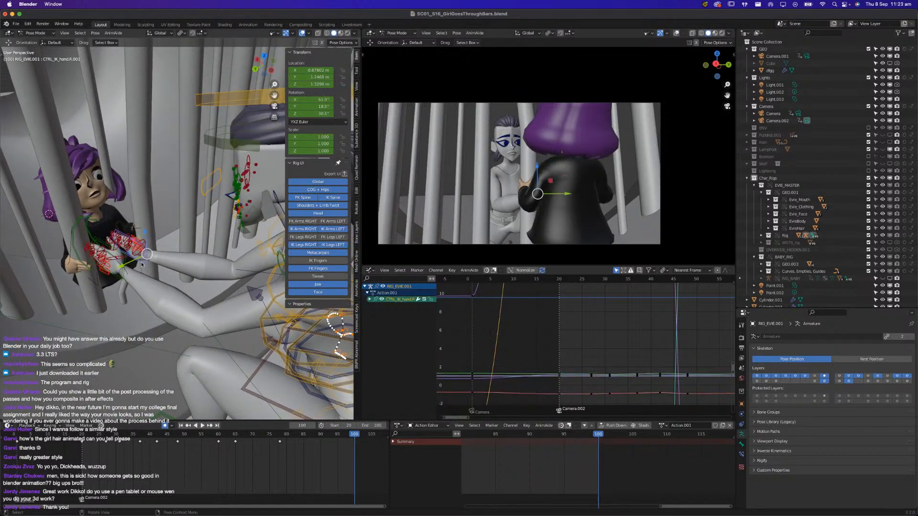
key("g")
middle_click_drag(141, 265, 248, 283)
left_click(247, 253)
scroll(175, 275, "up", 3)
key("r")
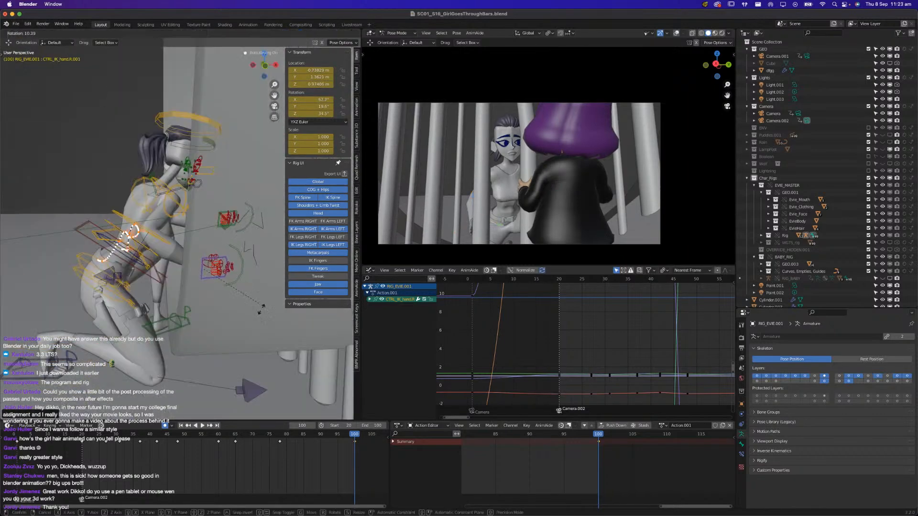
left_click(139, 349)
Reposition Evie's right hand beside her hip at frame 100 and rotate it so the fingers point downward
mouse_move(139, 349)
middle_mouse_down()
mouse_move(176, 343)
mouse_move(125, 339)
middle_mouse_up()
key("g")
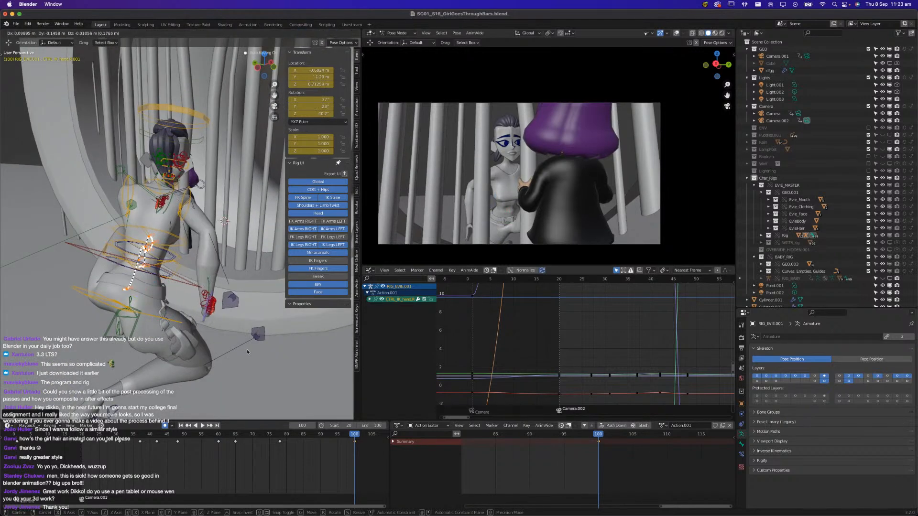
left_click(191, 335)
mouse_move(191, 335)
middle_mouse_down()
mouse_move(237, 324)
mouse_move(201, 335)
middle_mouse_up()
key("r")
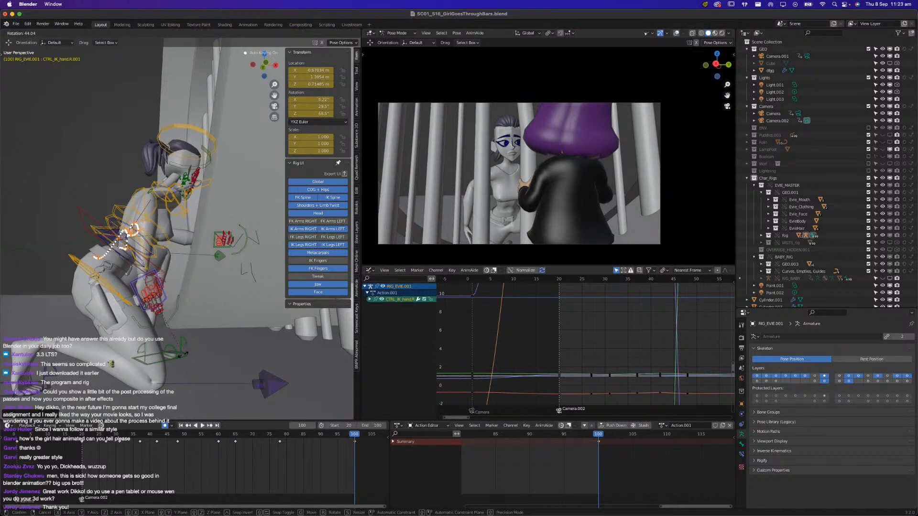
key("r")
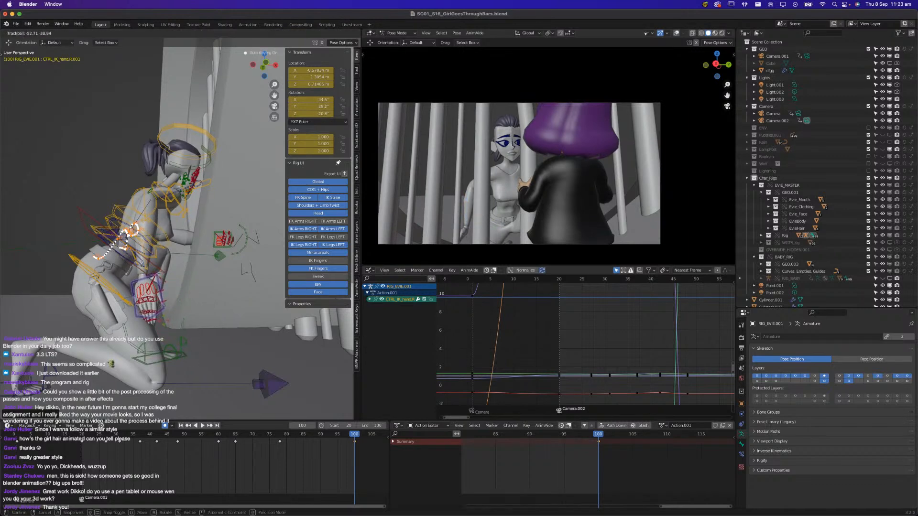
left_click(177, 298)
middle_click_drag(177, 297, 237, 322)
key("g")
left_click(224, 322)
Try to move Evie's right arm IK pole control at frame 100, and undo the move
left_click(223, 263)
middle_click_drag(223, 263, 222, 299)
key("g")
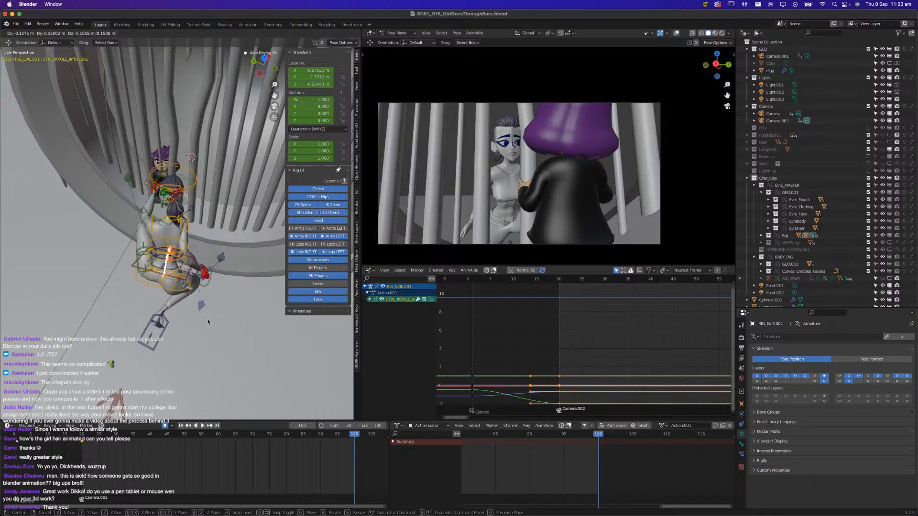
left_click(213, 322)
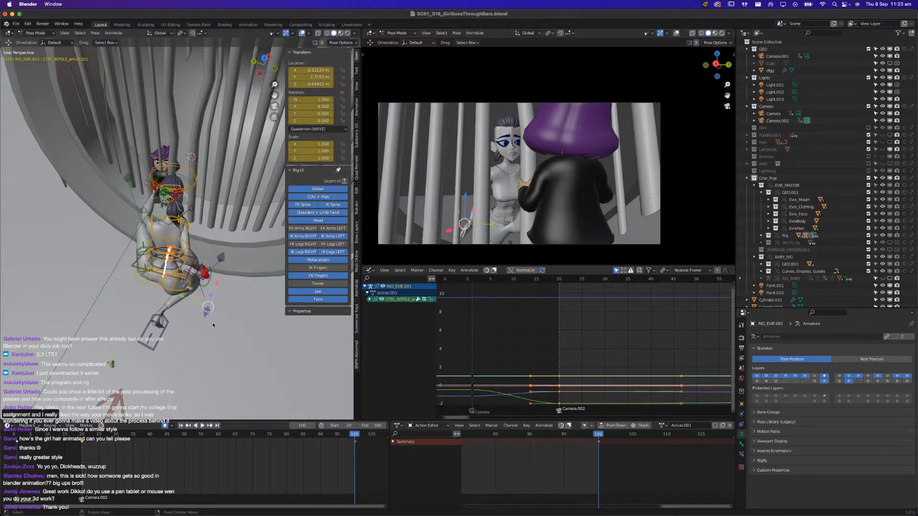
key("ctrl+z")
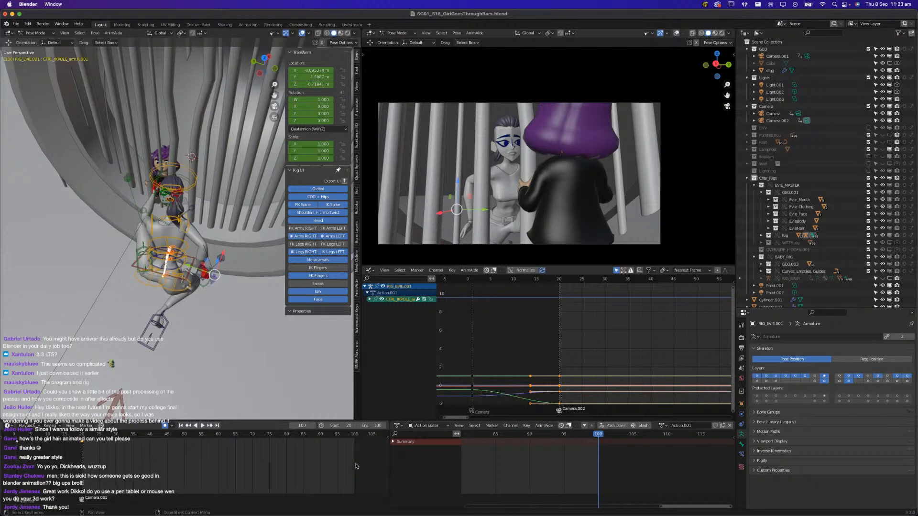
Keyframe the right arm IK pole control at frame 80, and move the pole at frame 100 to reposition the elbow
left_click_drag(342, 448, 286, 441)
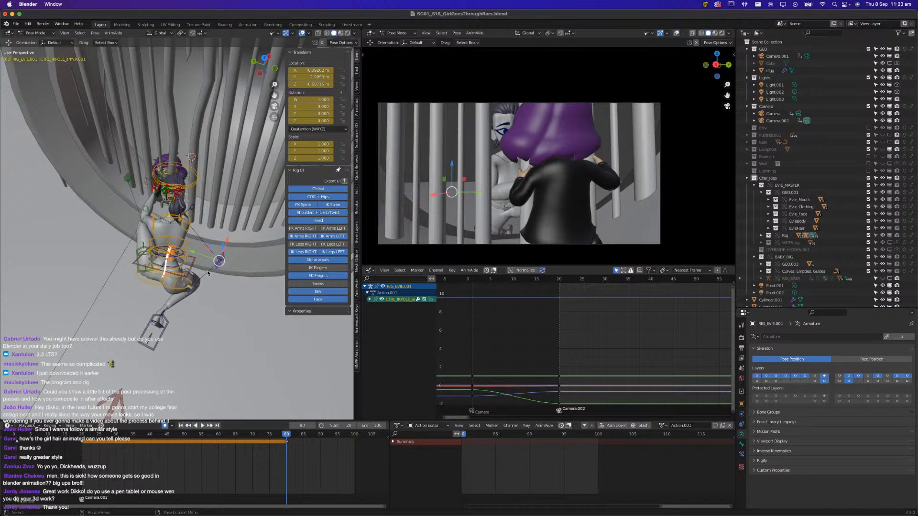
key("space")
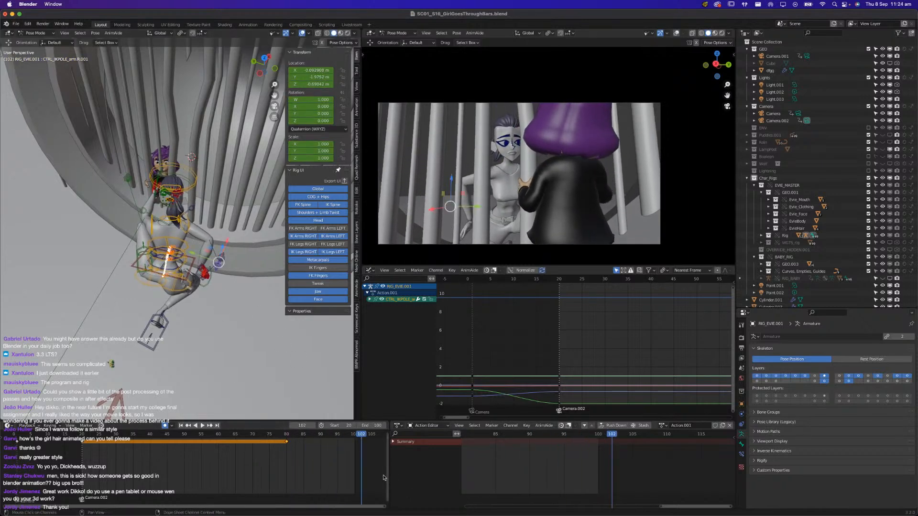
left_click(353, 439)
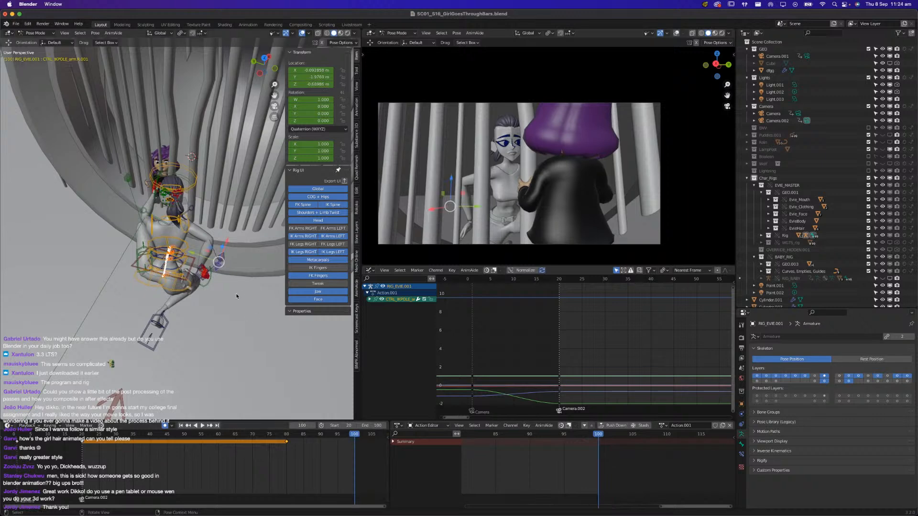
key("g")
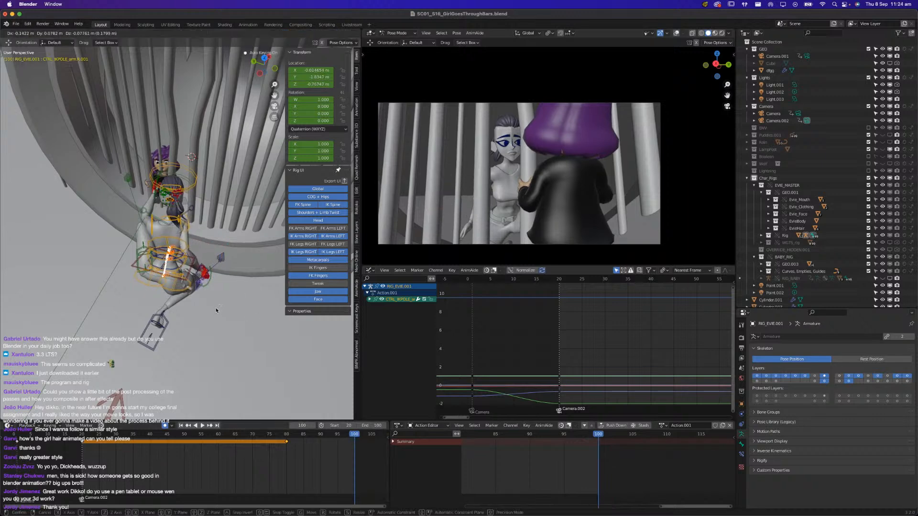
left_click(214, 312)
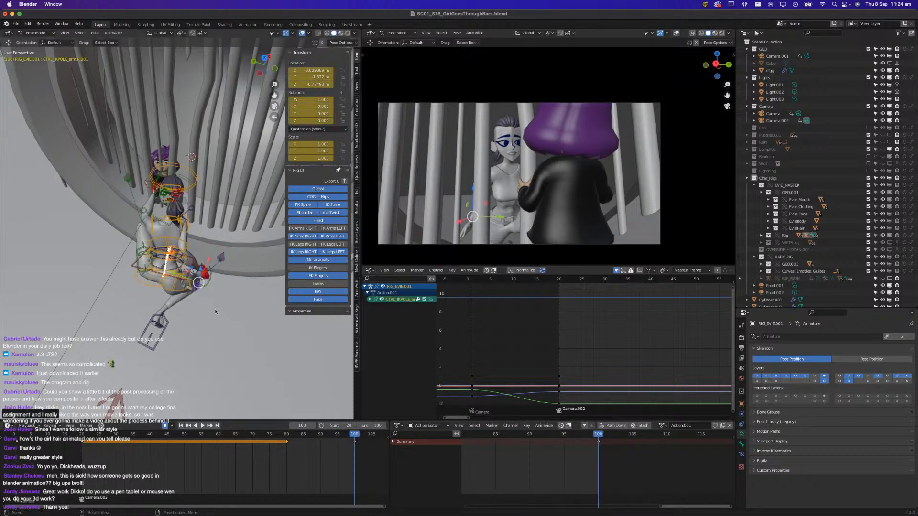
Raise Evie's left IK hand control off the girl's body to beside her face at frame 100, and keyframe it
middle_click_drag(213, 312, 319, 292)
scroll(173, 288, "up", 4)
middle_click_drag(157, 280, 114, 256)
middle_click_drag(114, 257, 210, 311, "shift")
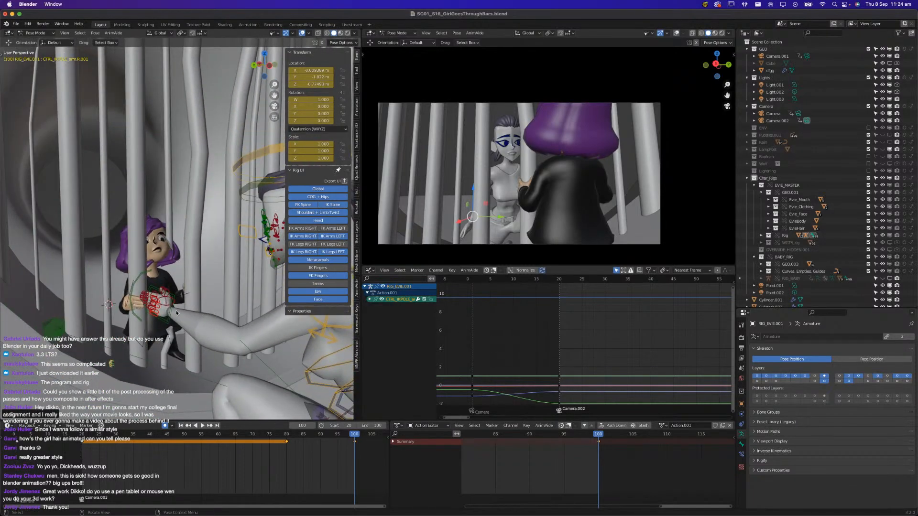
left_click(159, 300)
key("g")
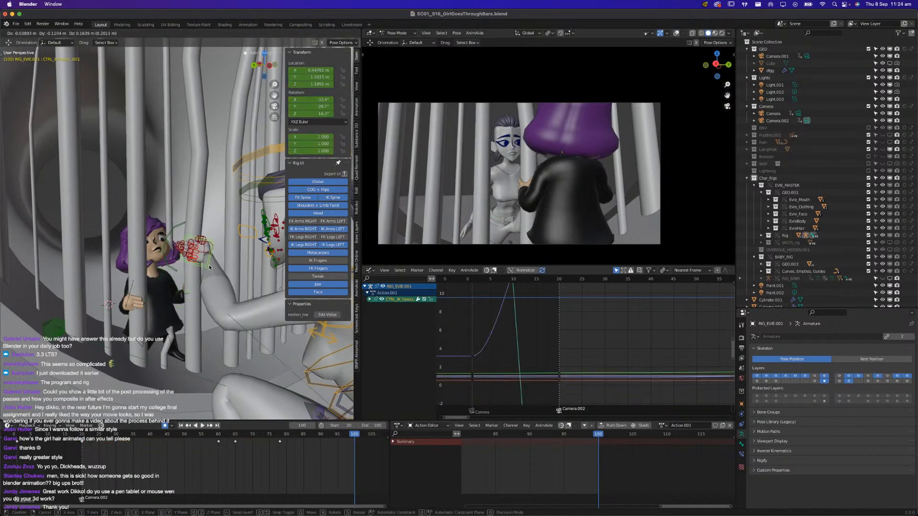
left_click(214, 270)
key("i")
Rotate Evie's left hand and fine-tune its position beside the girl's face at frame 100
key("r")
left_click(211, 271)
middle_click_drag(210, 270, 234, 247)
key("g")
left_click(185, 299)
scroll(201, 252, "up", 3)
key("g")
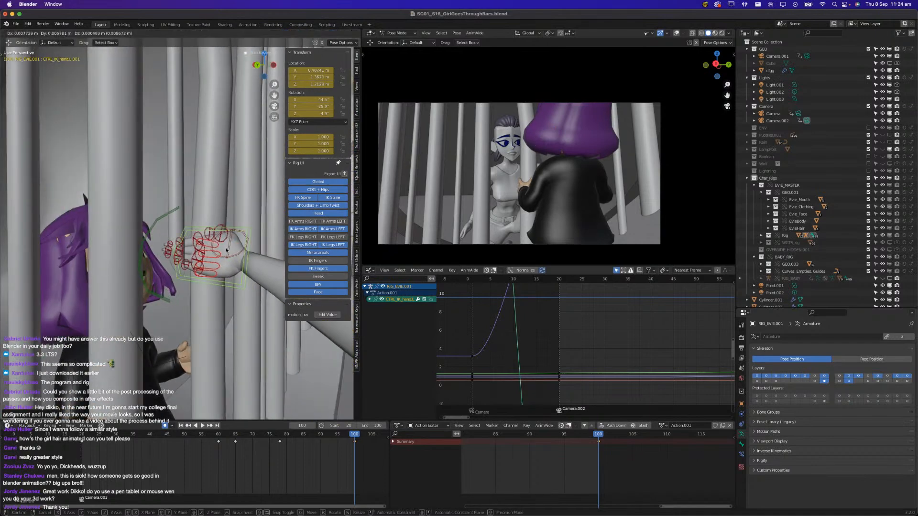
left_click(223, 245)
key("r")
key("r")
left_click(241, 268)
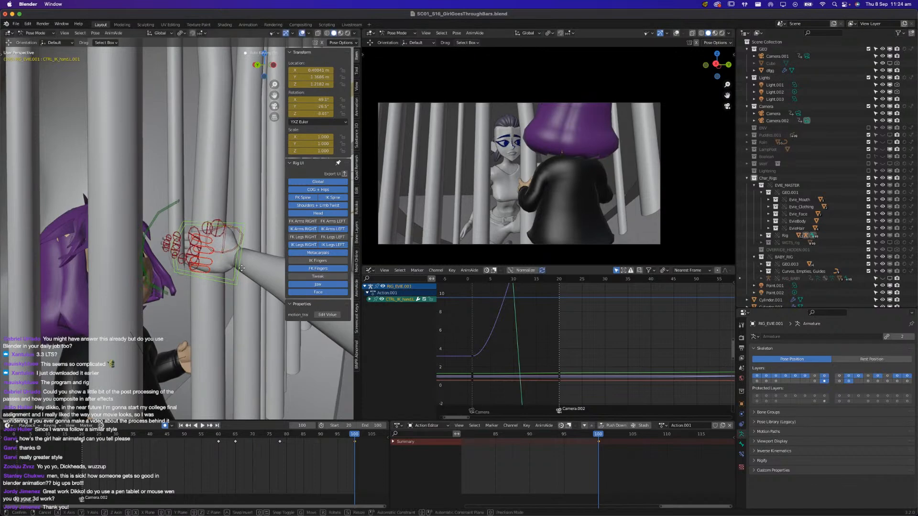
Insert a keyframe for the left arm IK pole control and shift that key to frame 85
middle_click_drag(244, 286, 309, 344)
scroll(204, 303, "down", 8)
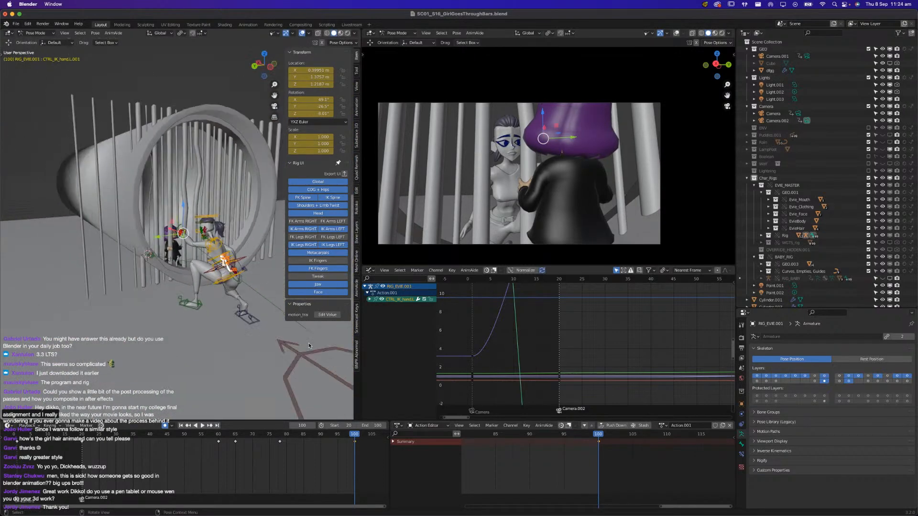
scroll(308, 345, "down", 3)
left_click(250, 285)
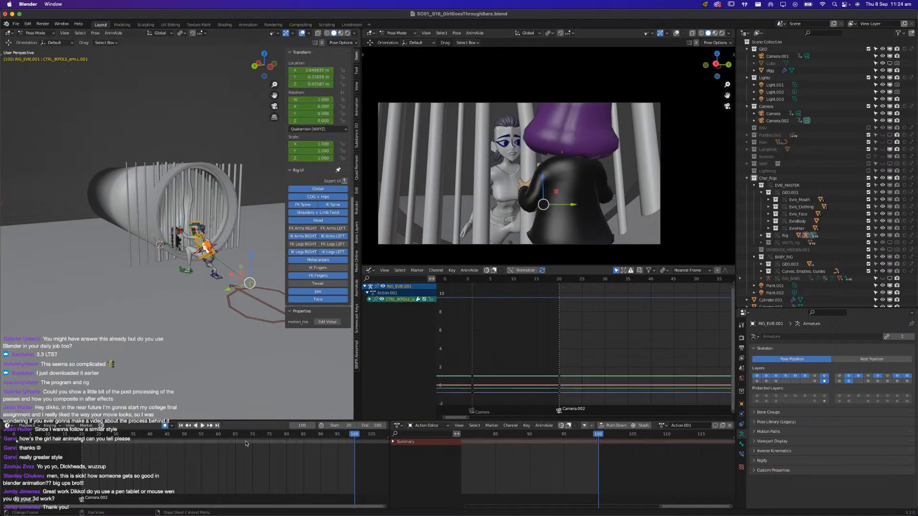
left_click_drag(93, 453, 66, 436)
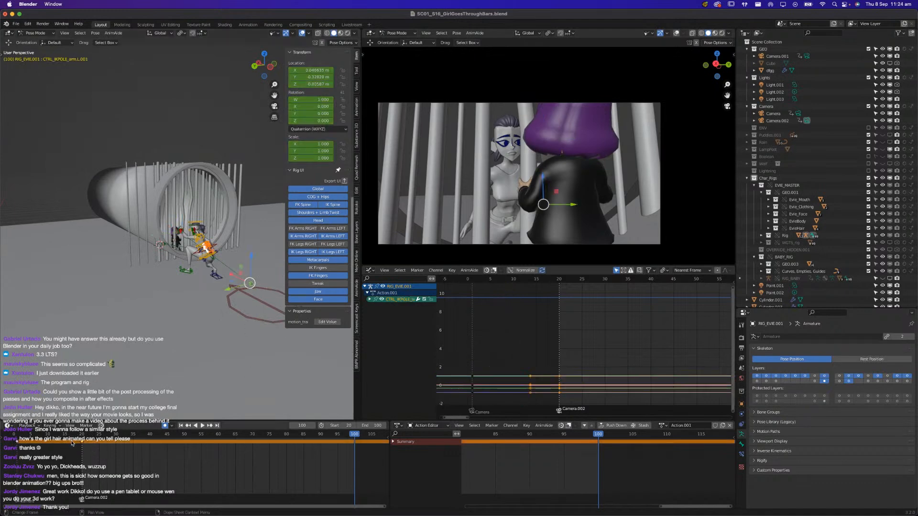
key("i")
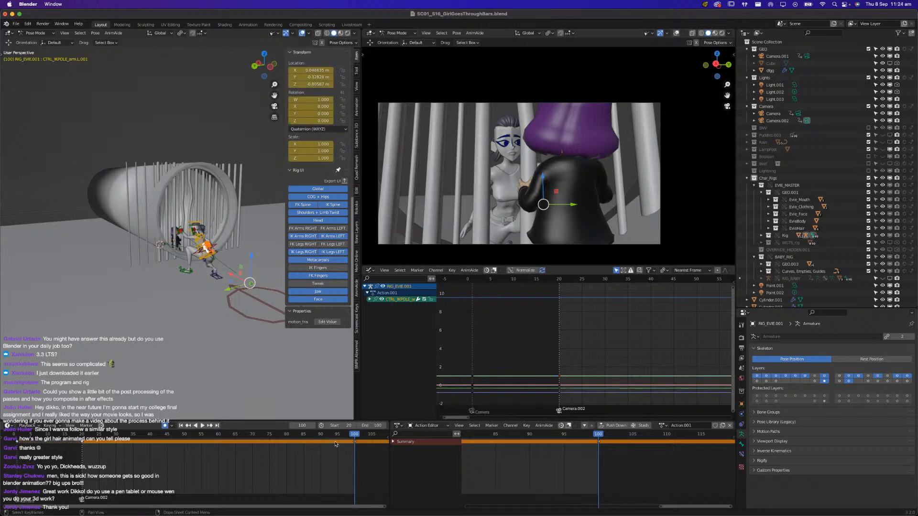
key("g")
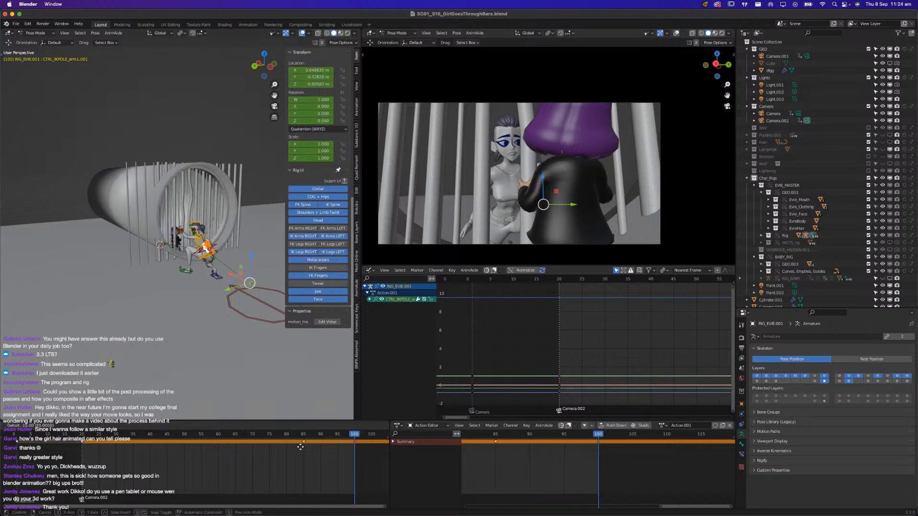
left_click(300, 448)
At frame 100, move the left arm IK pole control in close to Evie's raised knee to reposition her left elbow
scroll(269, 302, "up", 3)
scroll(269, 301, "down", 2)
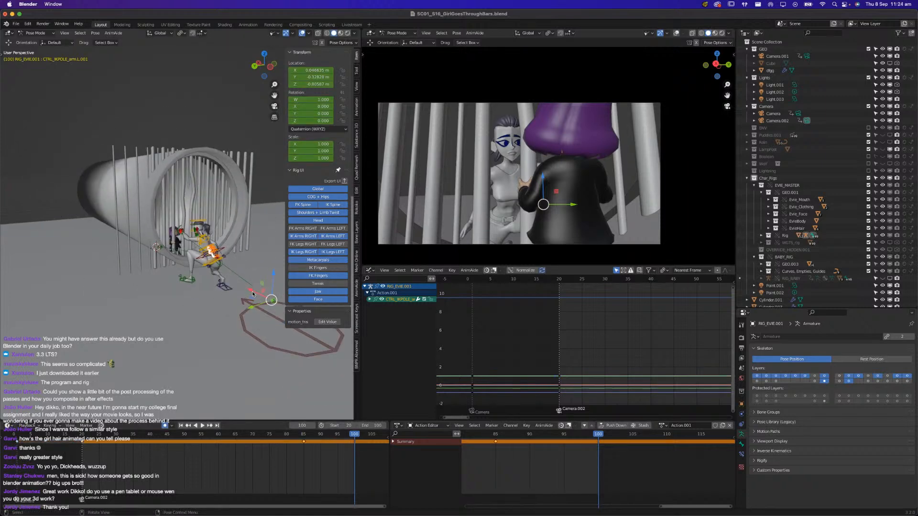
key("g")
left_click(159, 273)
key("KP_Decimal")
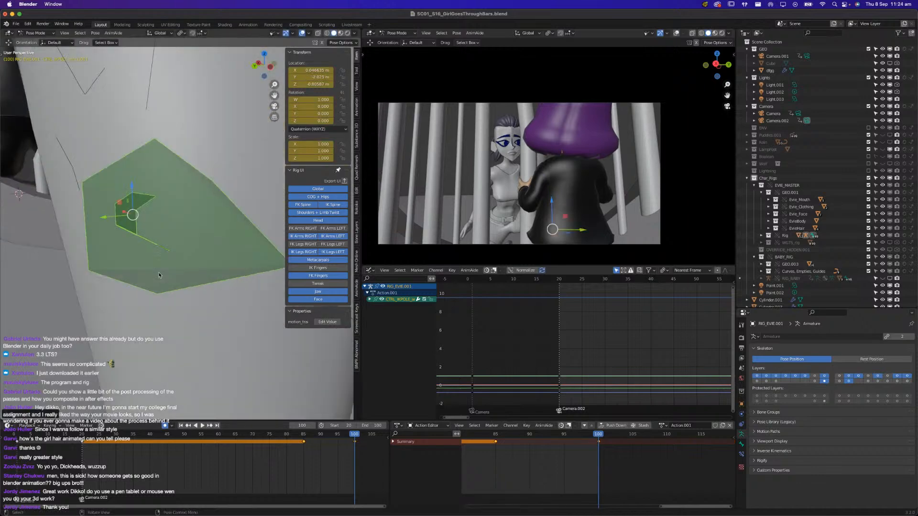
scroll(161, 274, "down", 8)
middle_click_drag(216, 275, 254, 290)
key("g")
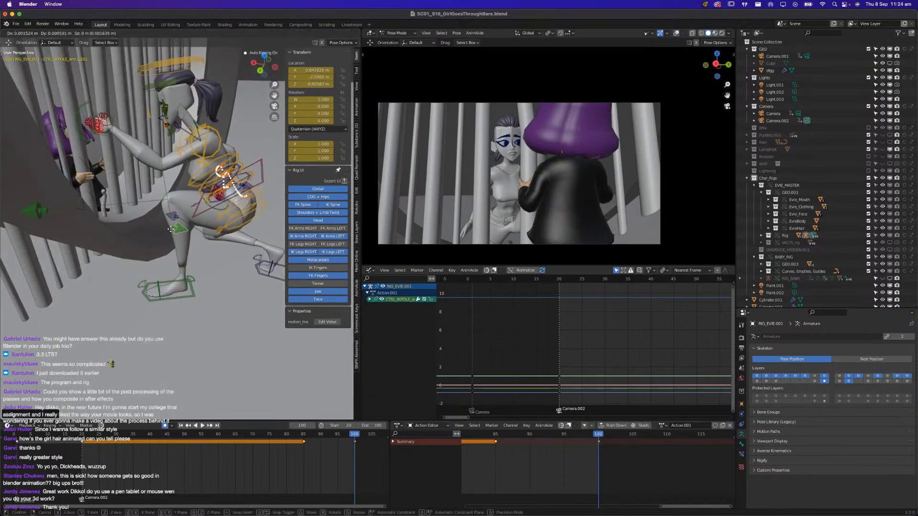
left_click(159, 235)
scroll(175, 238, "up", 1)
middle_click_drag(175, 238, 128, 250)
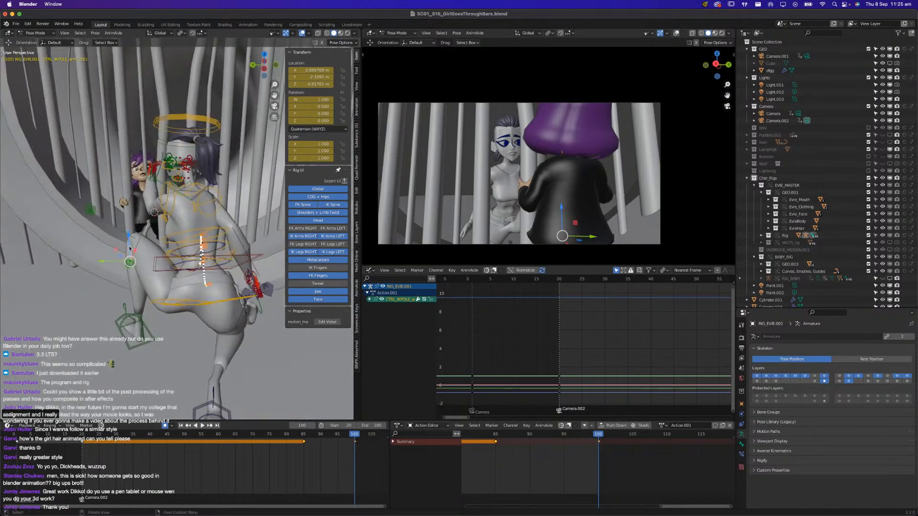
Adjust Evie's waist pose at frame 100, rotating the FK torso control by about 5 degrees
middle_click_drag(155, 212, 214, 279)
left_click(224, 295)
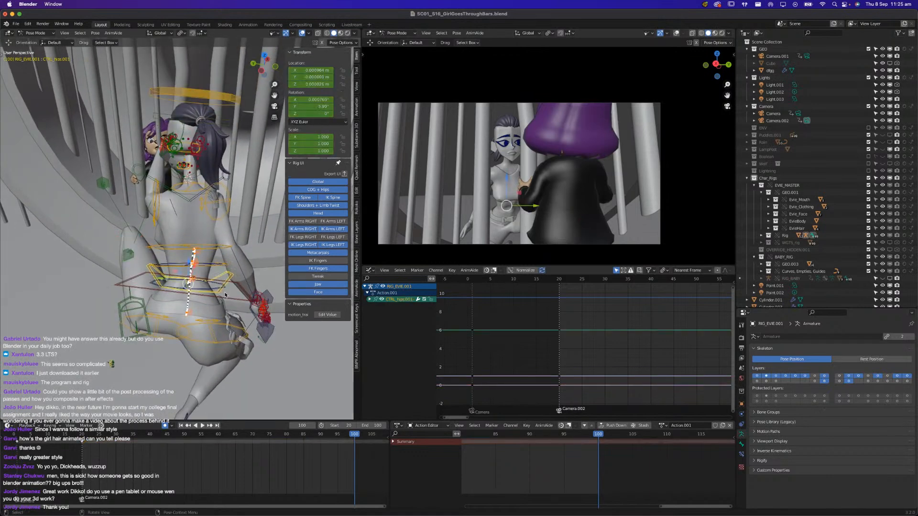
key("r")
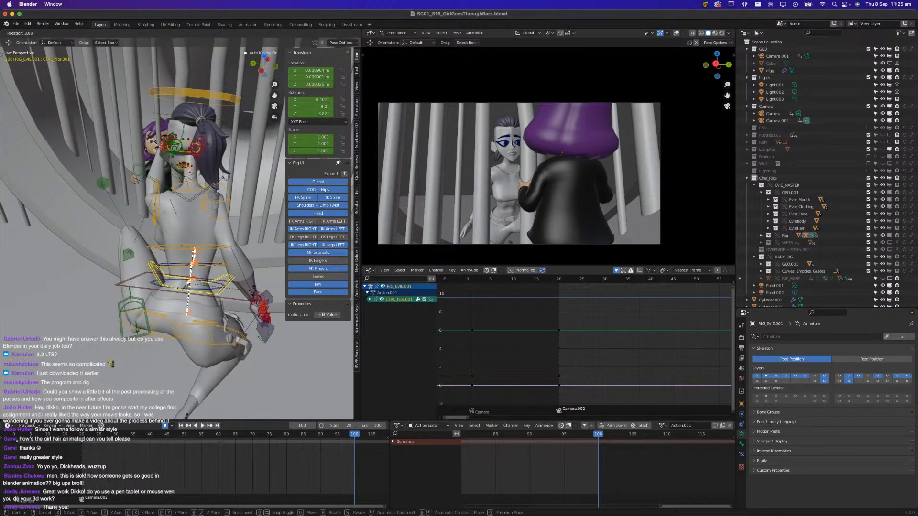
left_click(239, 283)
left_click(211, 287)
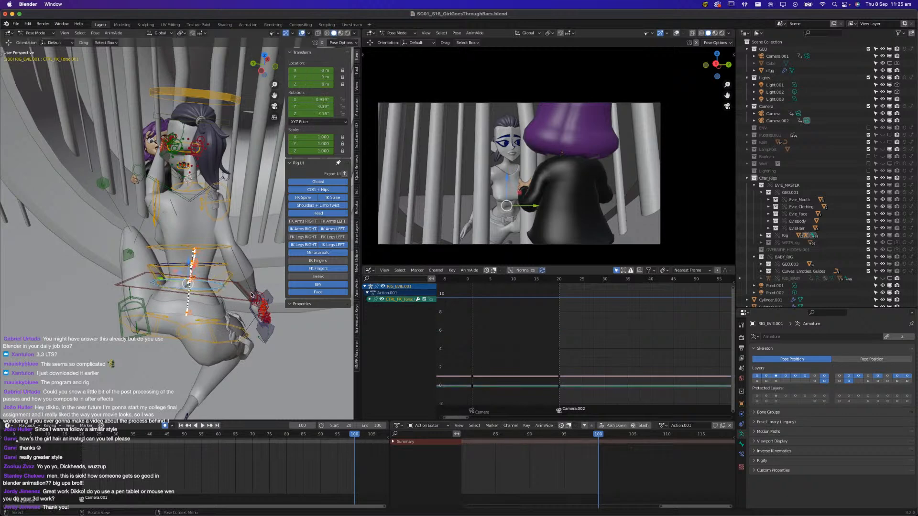
key("r")
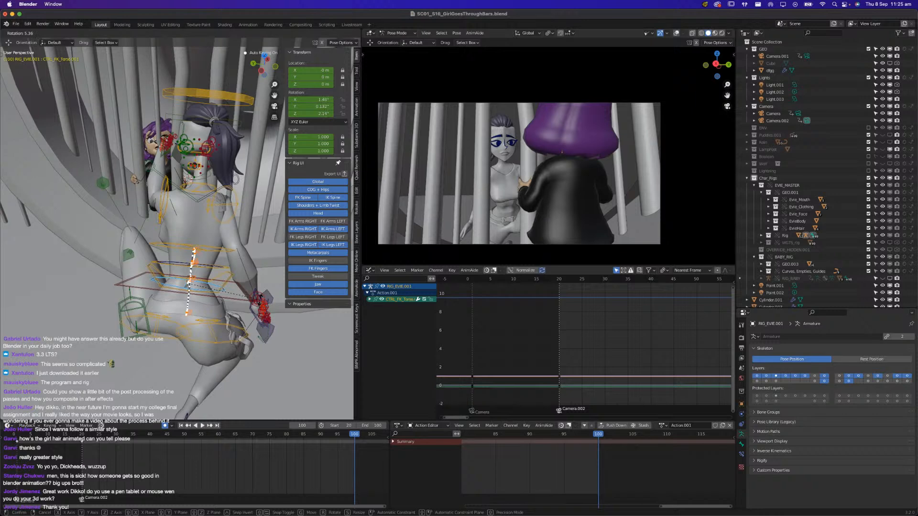
left_click(258, 306)
middle_click_drag(258, 306, 254, 319)
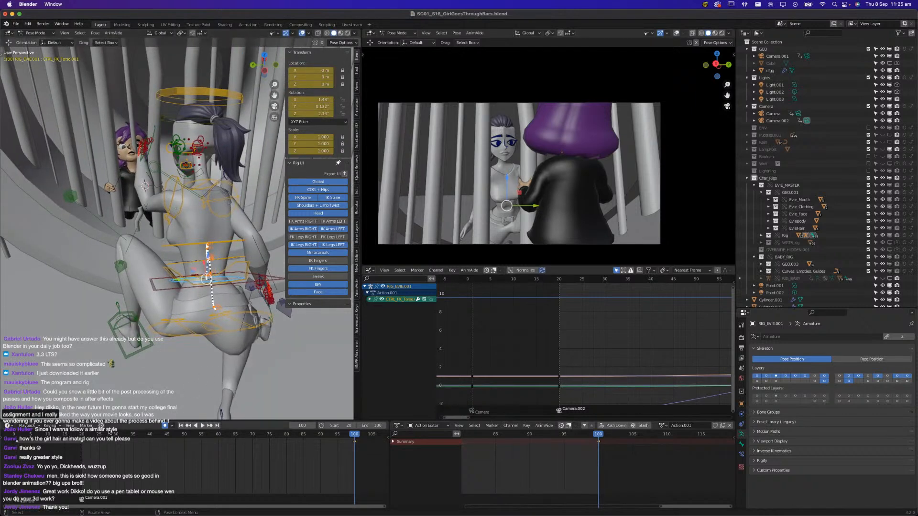
Play back the hand release and scrub to frame 100 to review the pose
key("space")
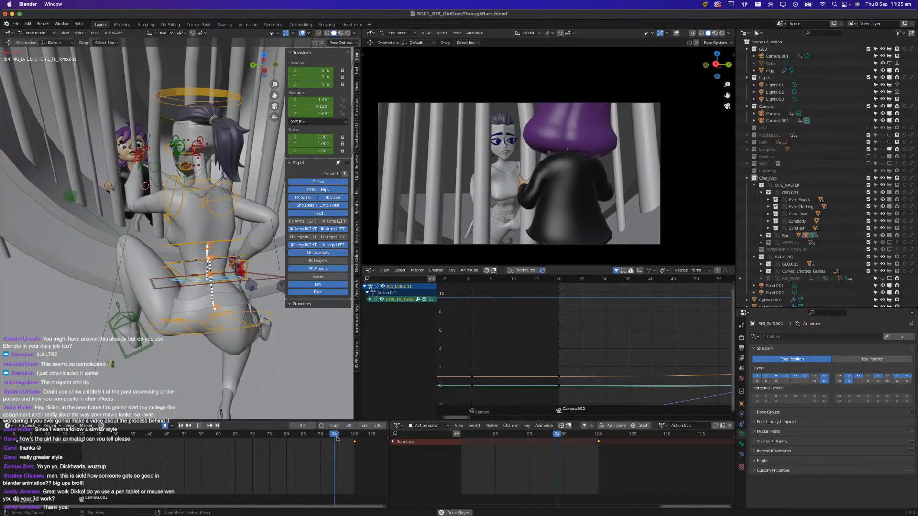
key("space")
left_click_drag(346, 437, 354, 439)
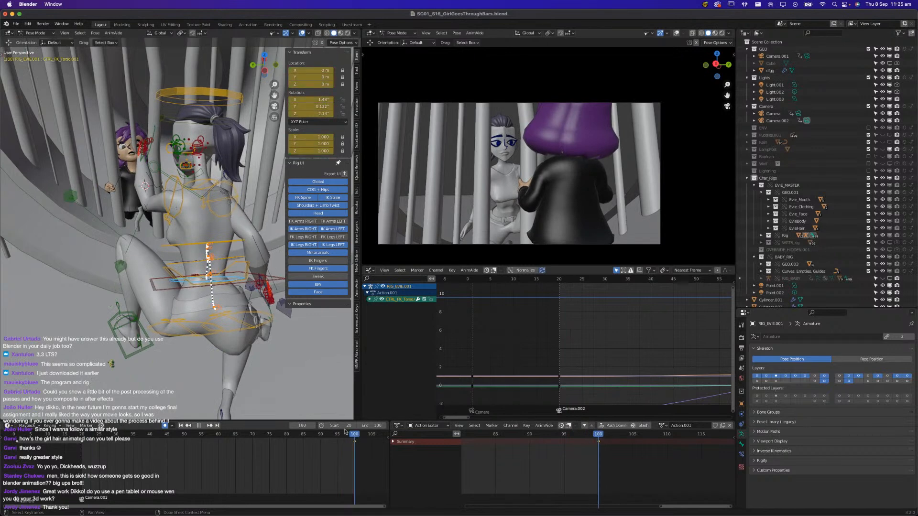
Insert a keyframe on all of Evie's rig controls at frame 85
left_click(242, 334)
middle_click_drag(194, 329, 95, 205)
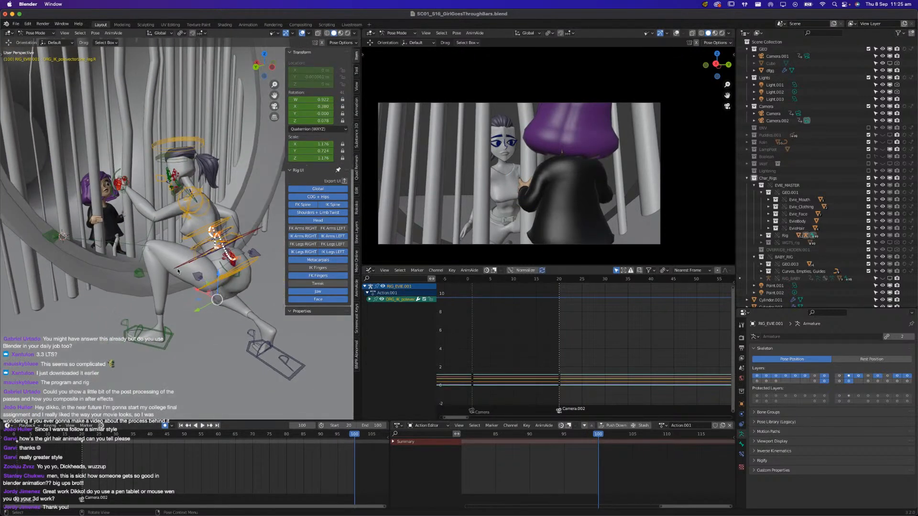
key("a")
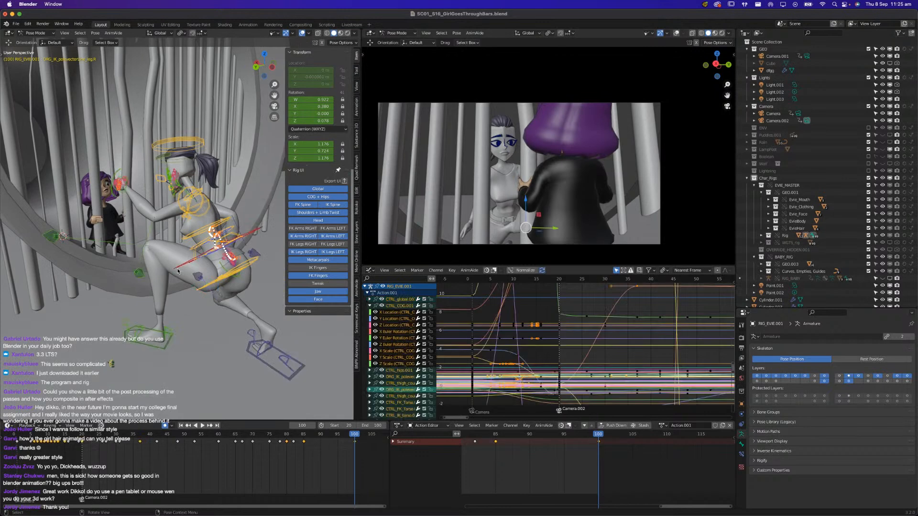
left_click(304, 434)
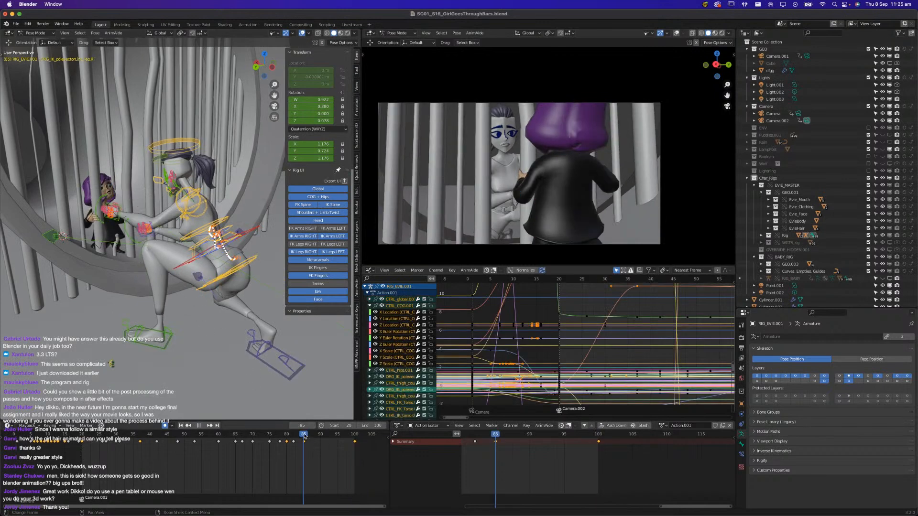
key("i")
left_click(240, 338)
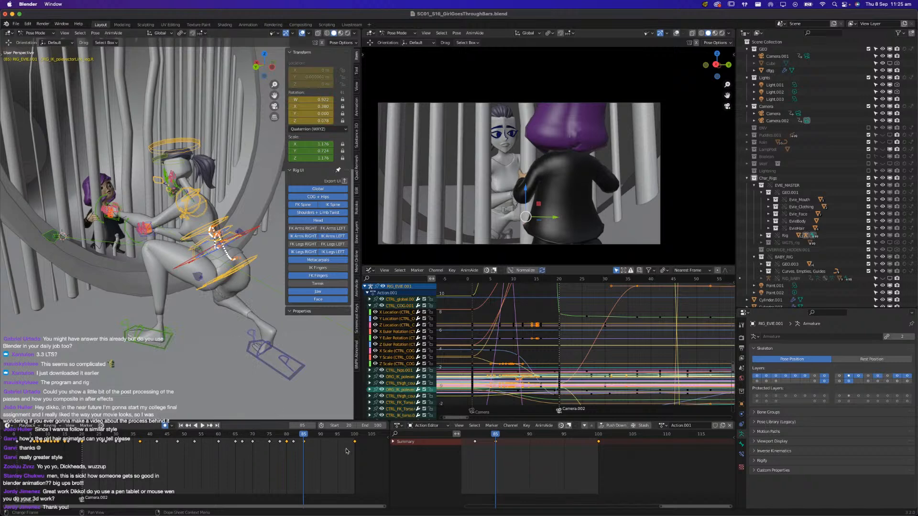
Rotate Evie's right clavicle control at frame 100 to adjust her shoulder pose
left_click_drag(354, 438, 355, 438)
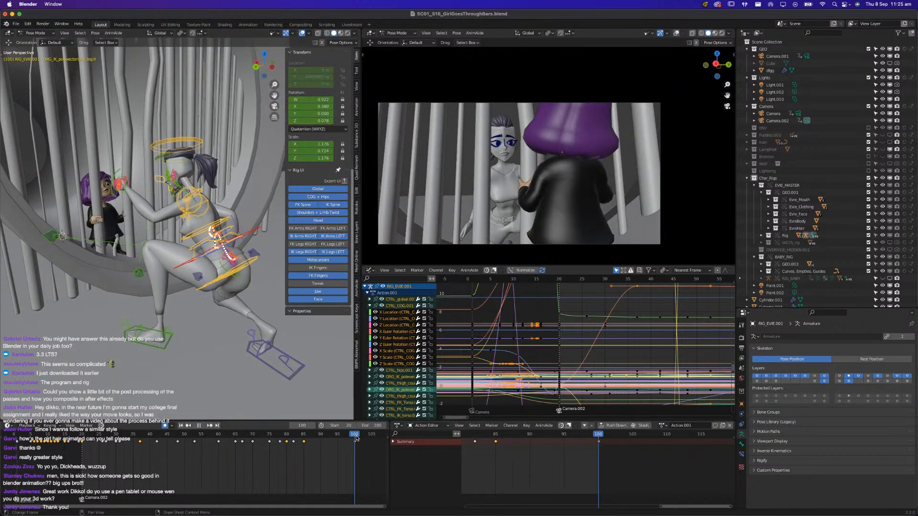
left_click(236, 334)
mouse_move(229, 297)
middle_mouse_down()
mouse_move(178, 301)
mouse_move(182, 278)
mouse_move(212, 296)
middle_mouse_up()
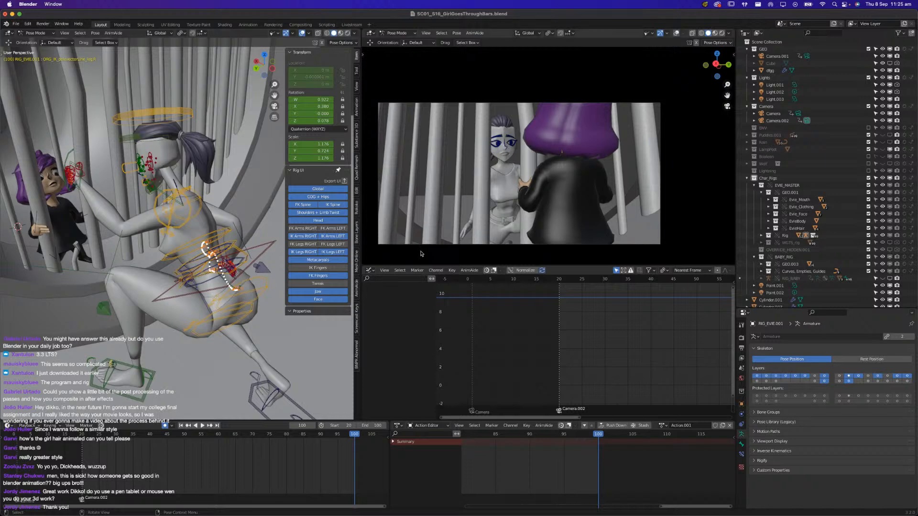
middle_click_drag(208, 225, 87, 260)
scroll(160, 229, "up", 4)
middle_click_drag(244, 221, 183, 225)
left_click(205, 234)
left_click(208, 238)
key("r")
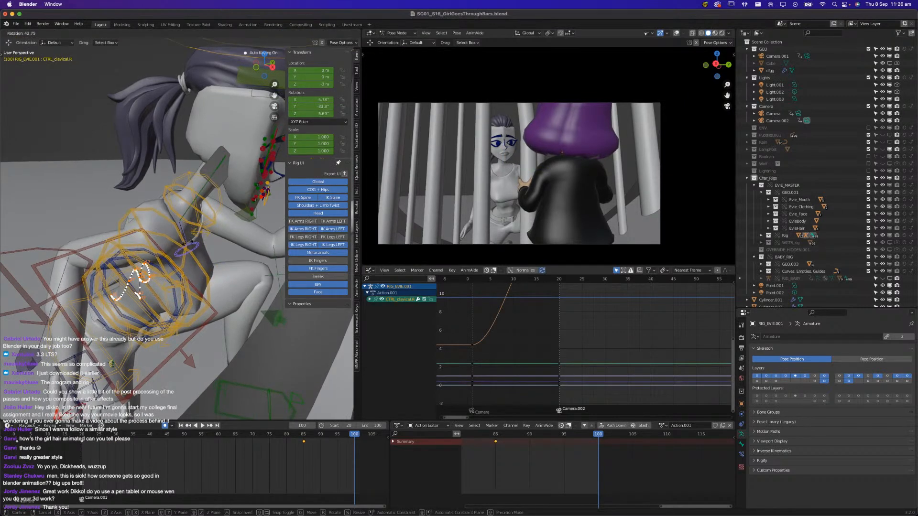
left_click(175, 236)
middle_click_drag(175, 235, 227, 187)
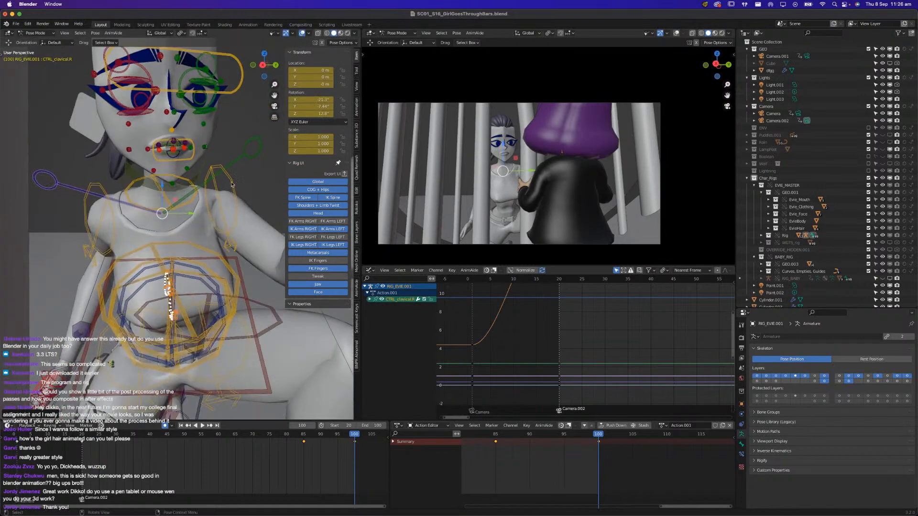
Rotate Evie's left clavicle control at frame 100 to reposition the shoulder of her raised arm
left_click(252, 156)
middle_click_drag(250, 159, 167, 231)
key("r")
left_click(214, 262)
key("r")
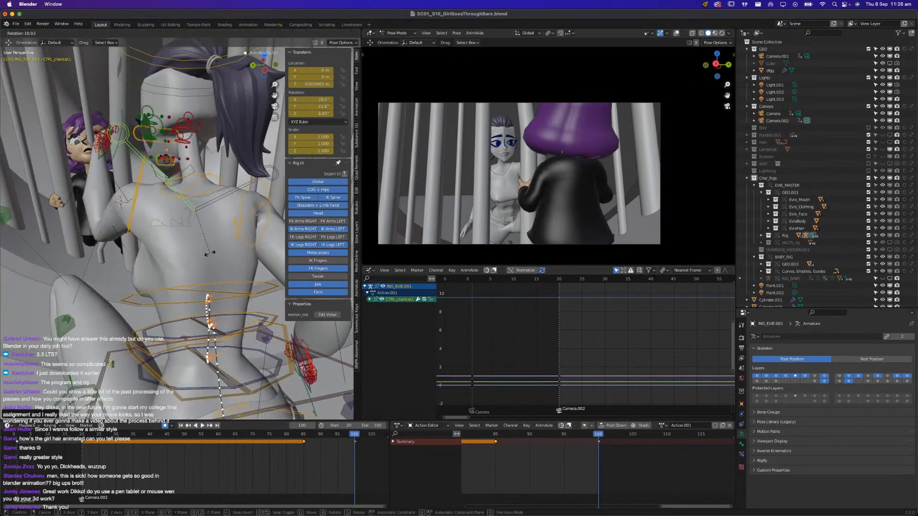
left_click(209, 254)
middle_click_drag(209, 254, 228, 257)
Rotate the left upper-arm counter-twist control around its Y axis at frame 100
left_click(142, 260)
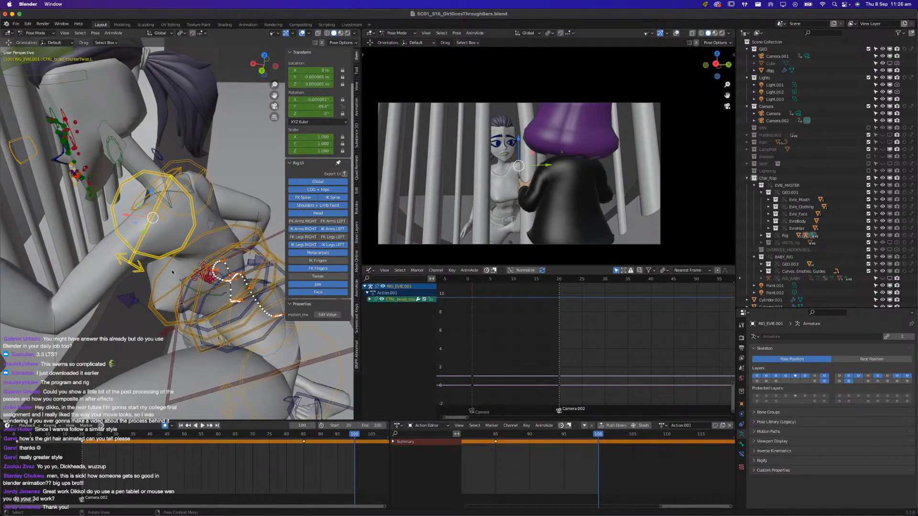
key("r")
key("y")
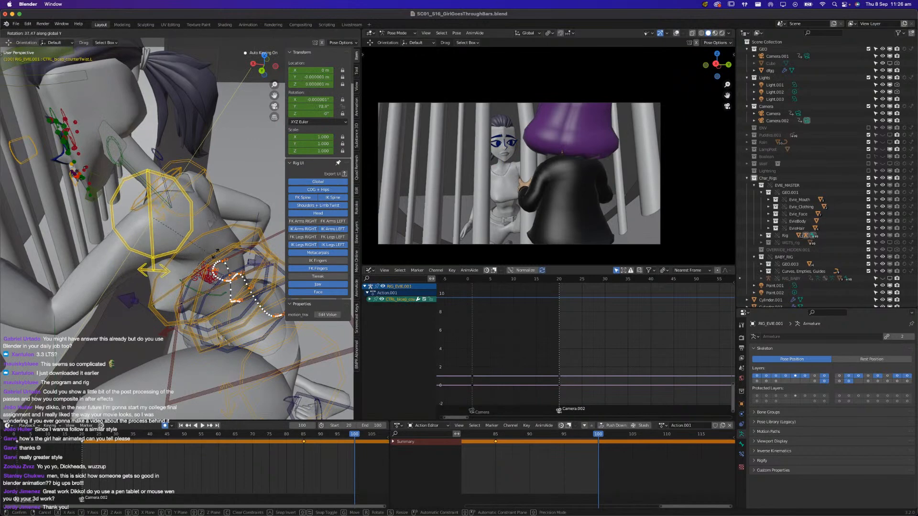
left_click(173, 271)
middle_click_drag(173, 271, 239, 234)
Move Evie's right and left pupil controls at frame 100 to redirect her gaze
scroll(191, 220, "up", 4)
middle_click_drag(160, 215, 147, 268, "shift")
left_click(125, 247)
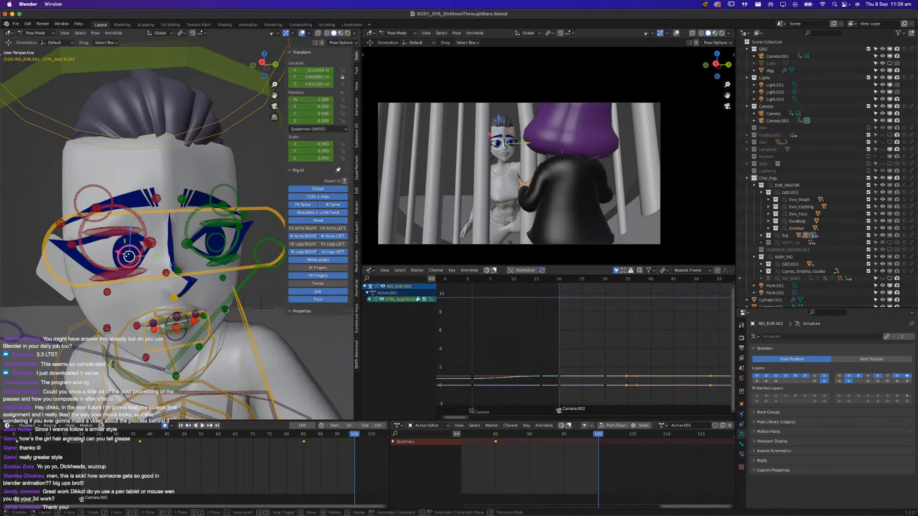
key("g")
left_click(124, 252)
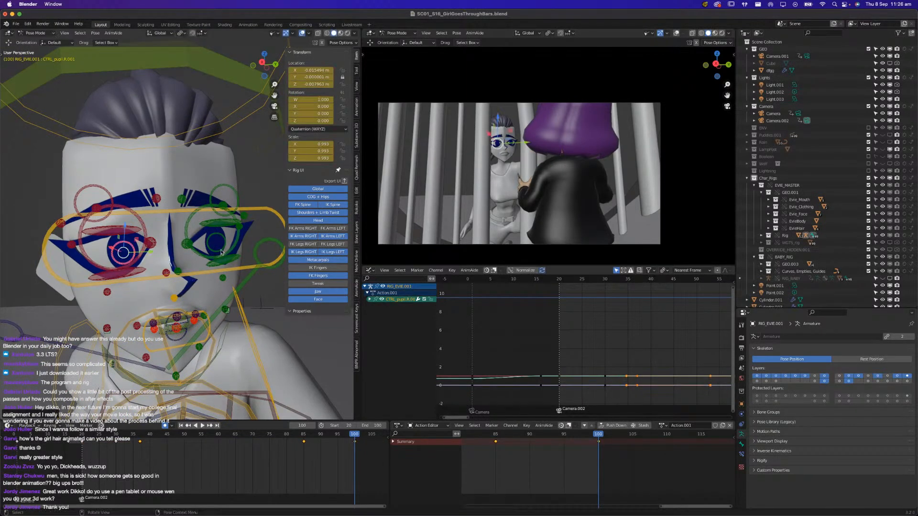
left_click(219, 252)
key("g")
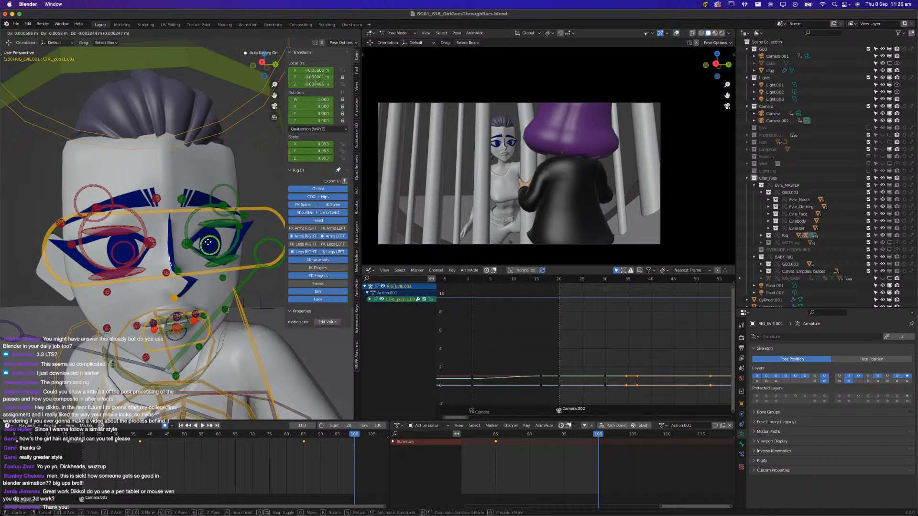
left_click(201, 246)
Readjust the right pupil's position at frame 100 so that it lines up with the left pupil
left_click(134, 259)
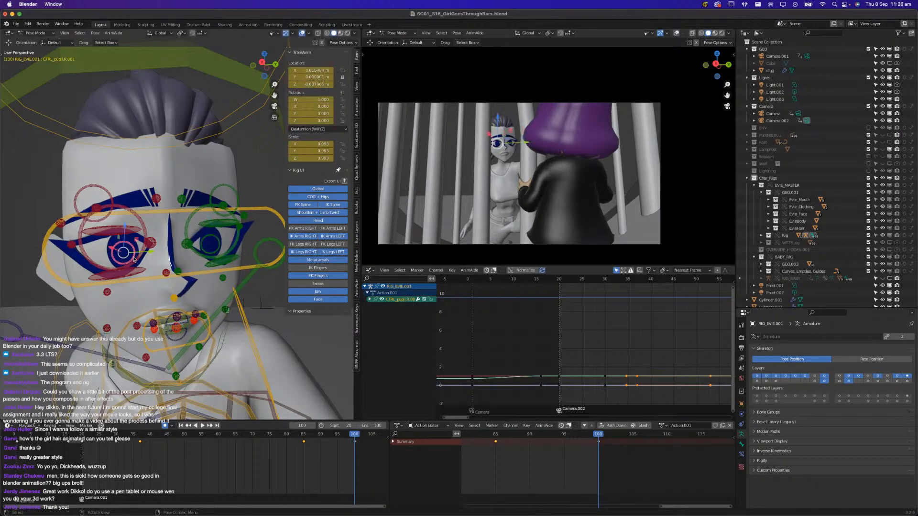
key("g")
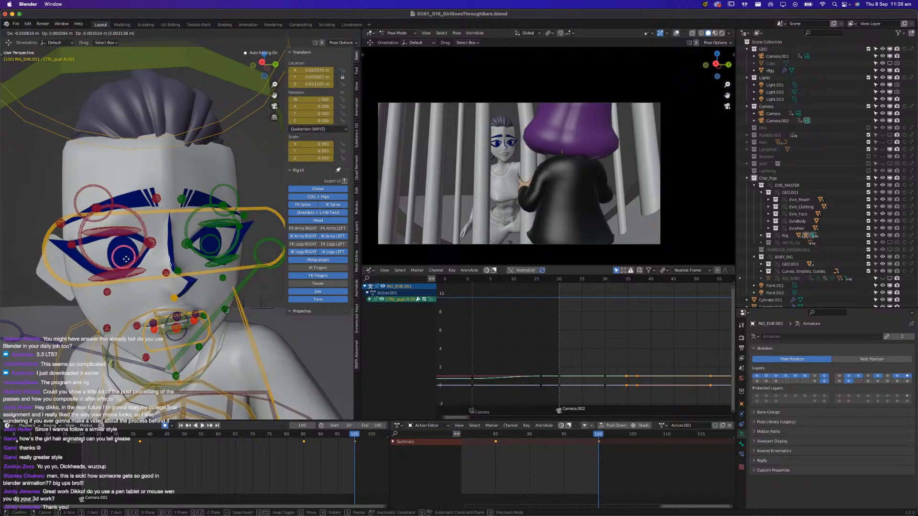
left_click(125, 259)
middle_click_drag(125, 259, 131, 253)
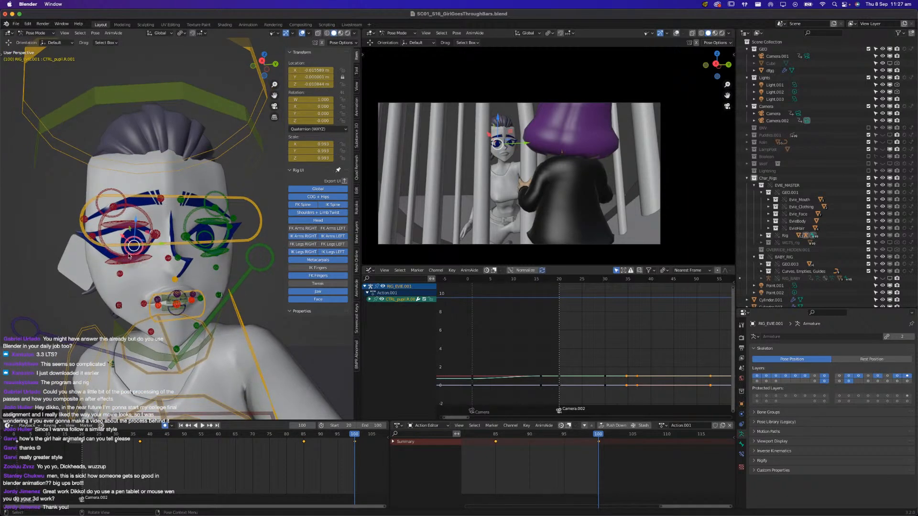
At frame 88, lower Evie's right hand IK control beside her body
mouse_move(306, 436)
left_mouse_down()
mouse_move(349, 437)
mouse_move(316, 446)
left_mouse_up()
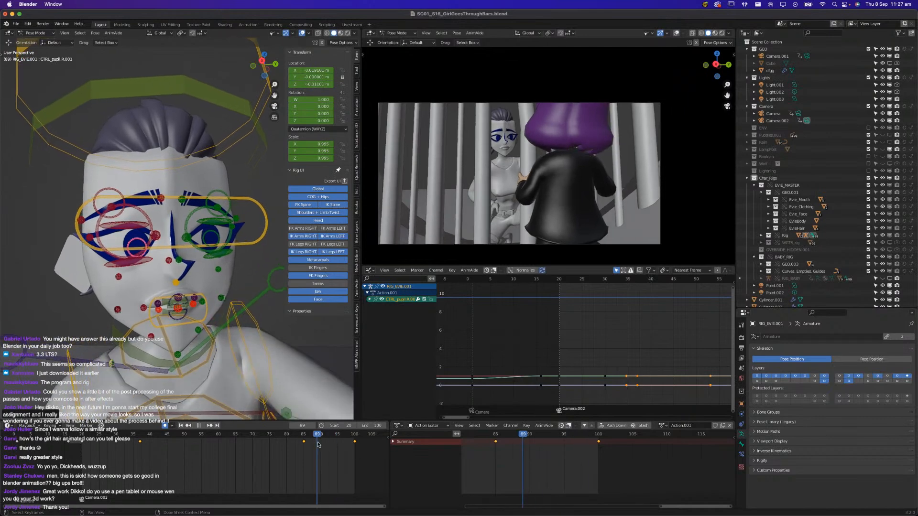
scroll(210, 296, "down", 5)
middle_click_drag(201, 306, 206, 348)
scroll(182, 340, "down", 4)
left_click(205, 348)
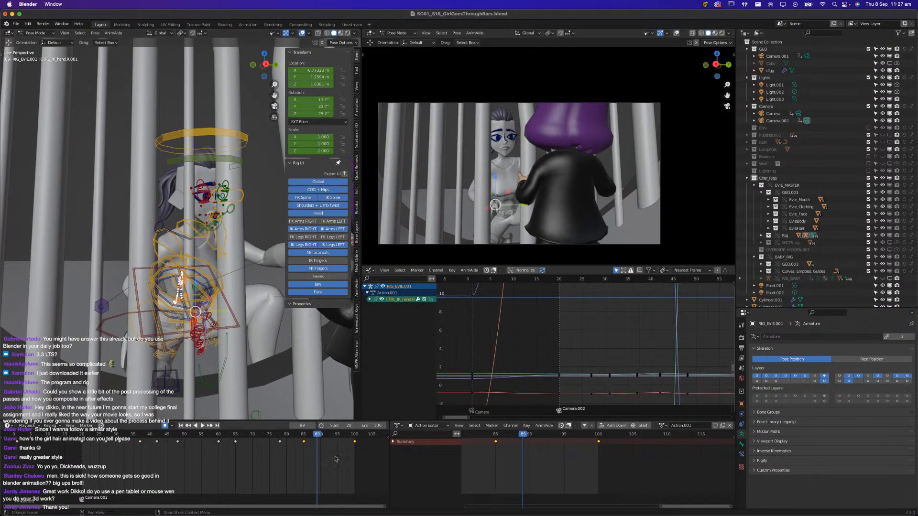
mouse_move(310, 444)
left_mouse_down()
mouse_move(280, 444)
mouse_move(315, 447)
left_mouse_up()
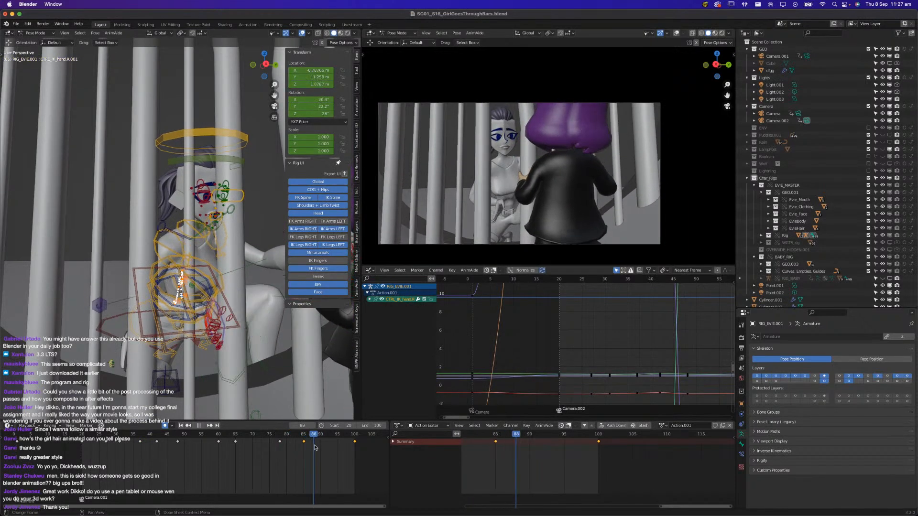
middle_click_drag(249, 339, 214, 334)
key("g")
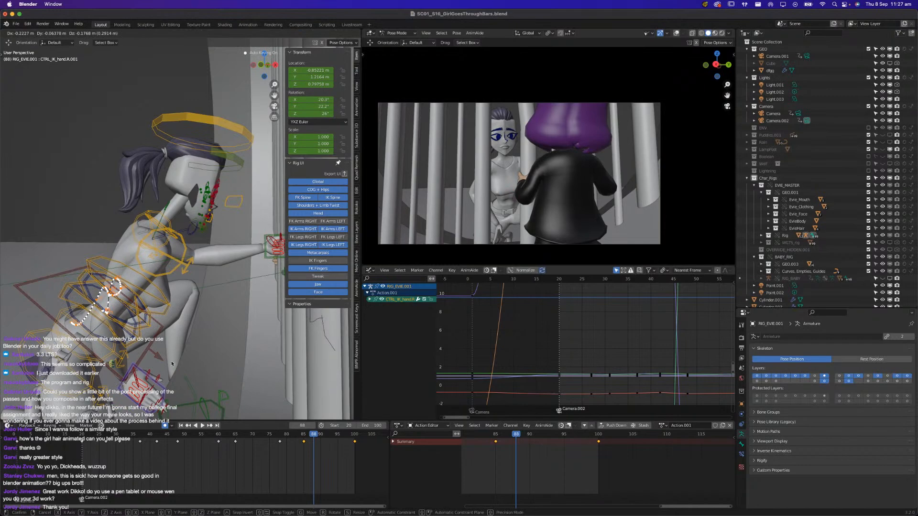
left_click(150, 372)
Refine the lowered right hand's position at frame 88, placing it out beside Evie's leg
middle_click_drag(251, 373, 245, 337)
key("g")
left_click(300, 319)
middle_click_drag(300, 320, 248, 346)
key("g")
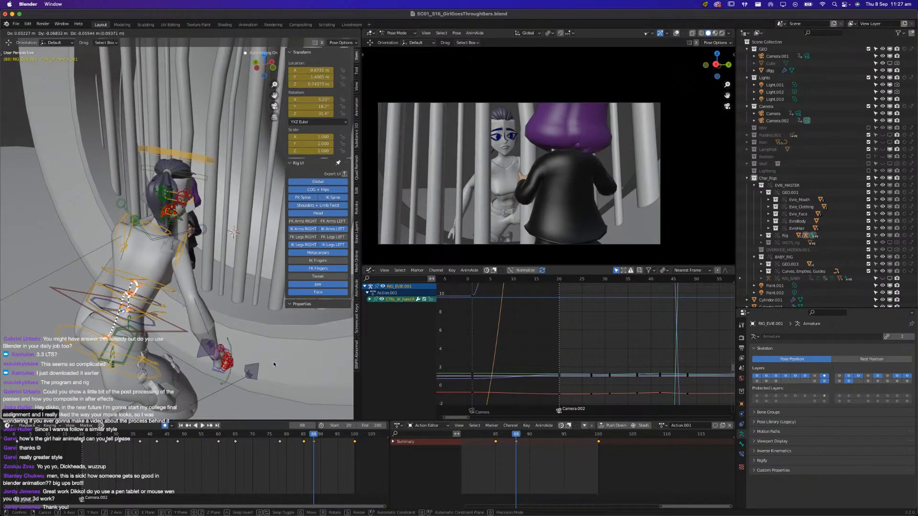
left_click(262, 383)
Check the motion around frame 88, then bring the right hand IK control closer to Evie's body and rotate it
key("space")
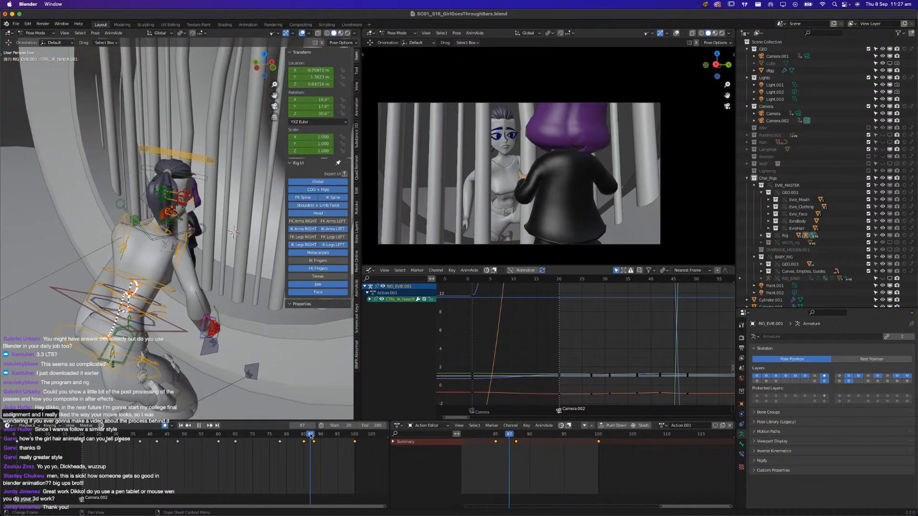
left_click_drag(321, 435, 313, 439)
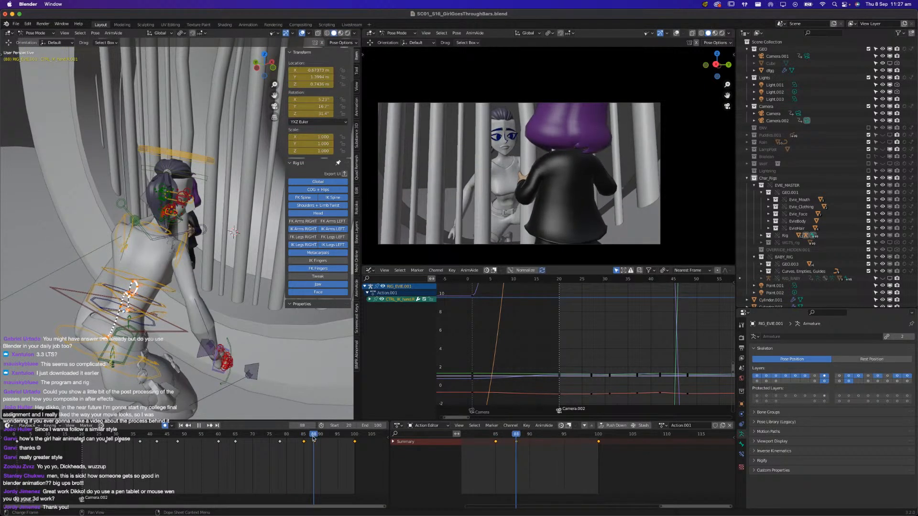
key("space")
key("g")
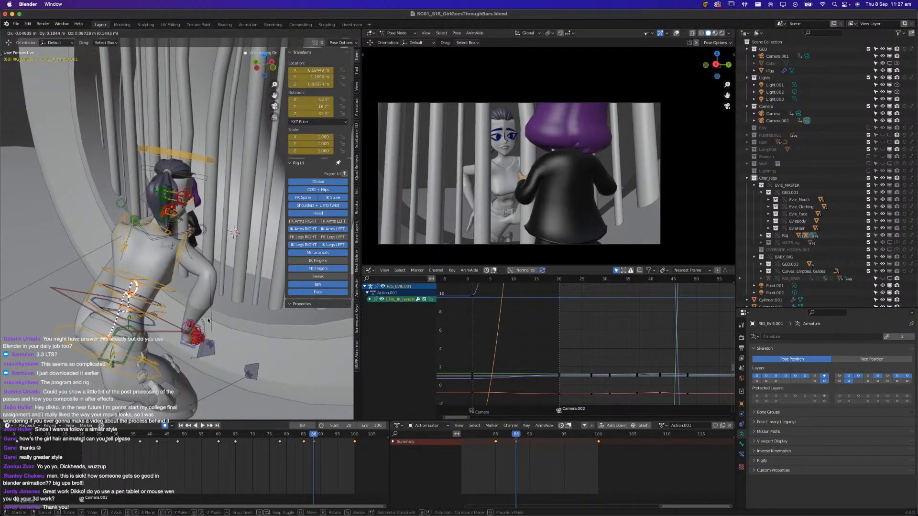
left_click(209, 321)
middle_click_drag(209, 321, 194, 297)
key("r")
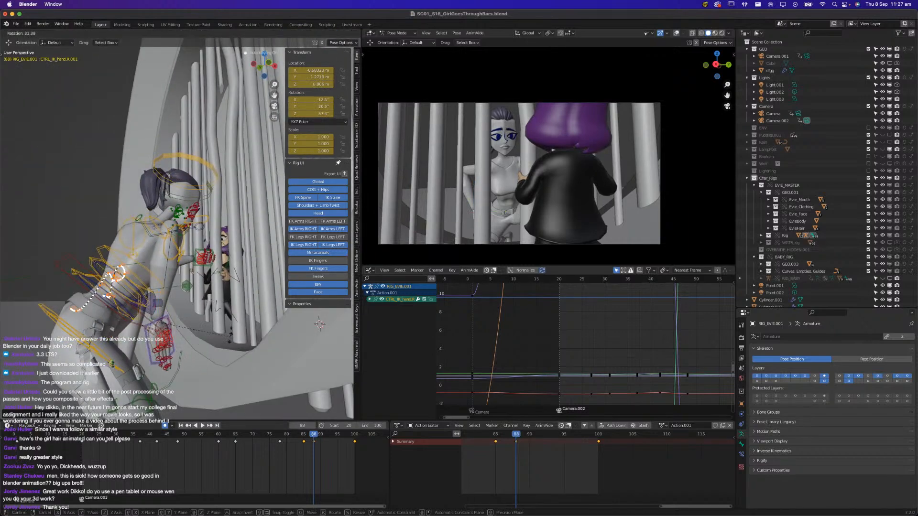
left_click(213, 348)
Move the right hand IK control forward in front of Evie's body at frame 88 and adjust its rotation
middle_click_drag(212, 348, 195, 270)
key("g")
left_click(178, 333)
key("g")
left_click(180, 272)
key("r")
left_click(191, 232)
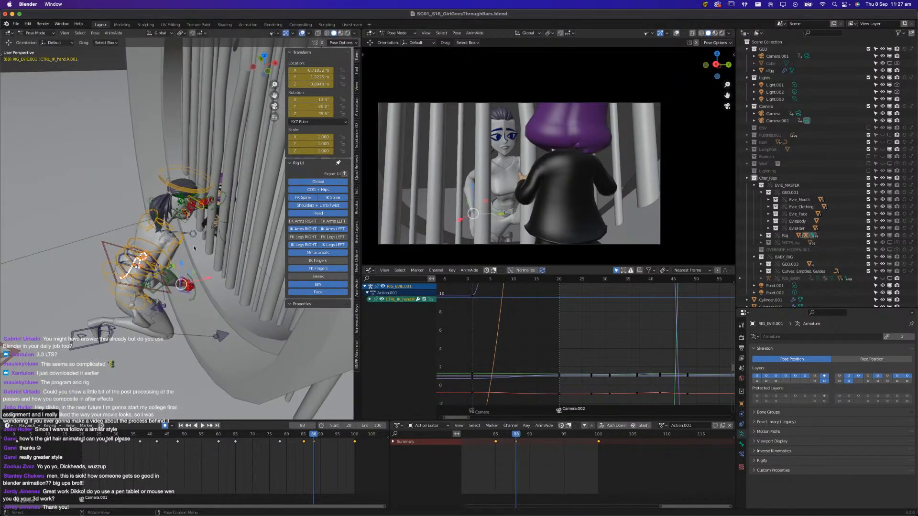
middle_click_drag(191, 233, 216, 306)
key("g")
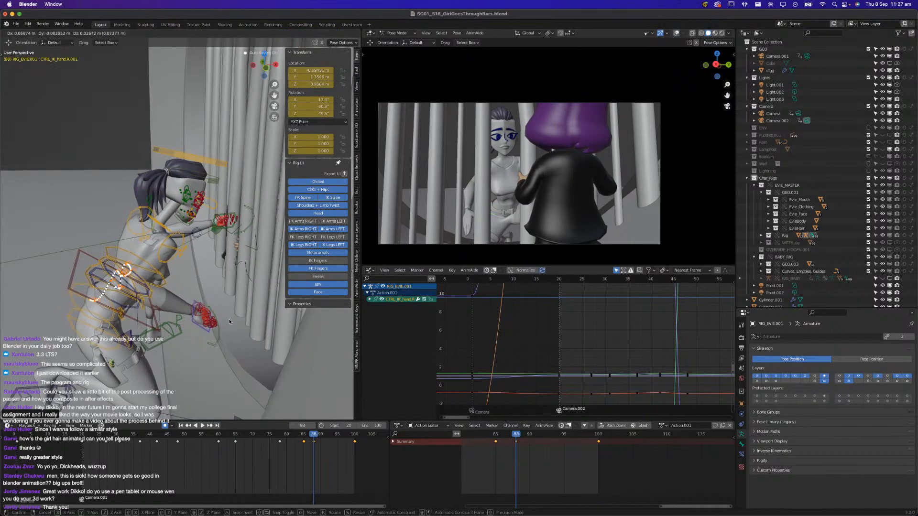
left_click(230, 321)
Move the right arm IK pole control at frame 88 to reposition Evie's right elbow
middle_click_drag(106, 327, 177, 349)
left_click(196, 352)
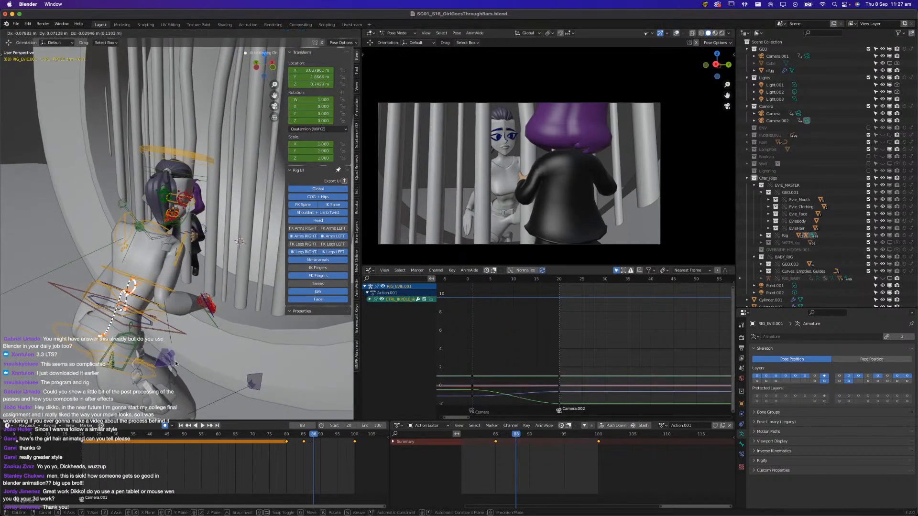
middle_click_drag(210, 321, 192, 333)
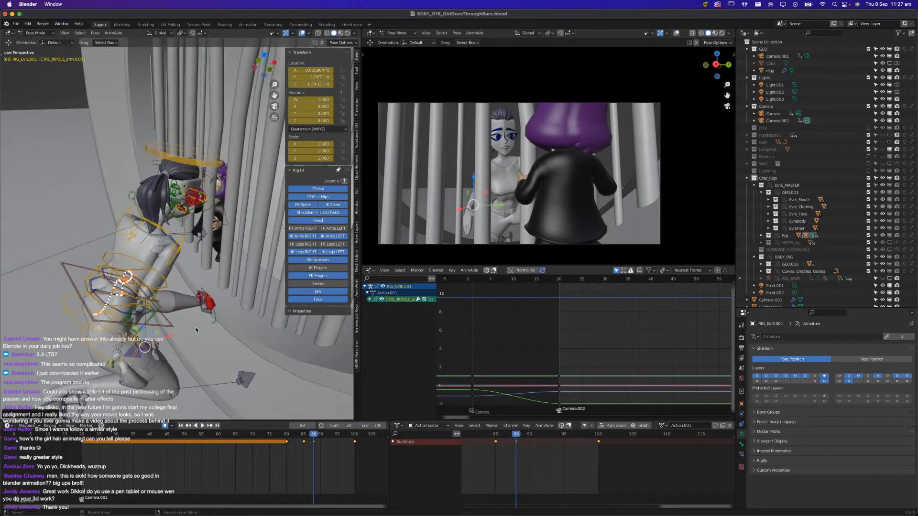
Remove the frame 85 keyframes from the right hand IK and arm pole controls, then play back from frame 79
left_click(204, 309, "shift")
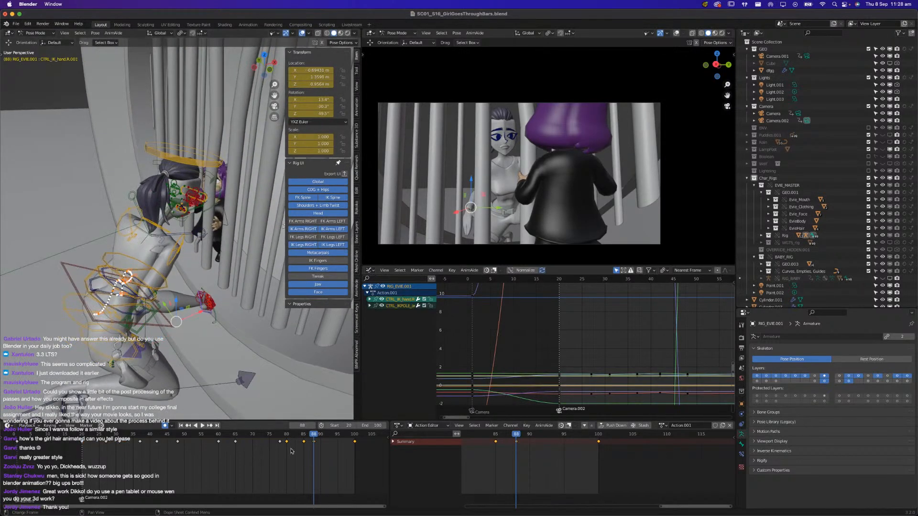
left_click(306, 438)
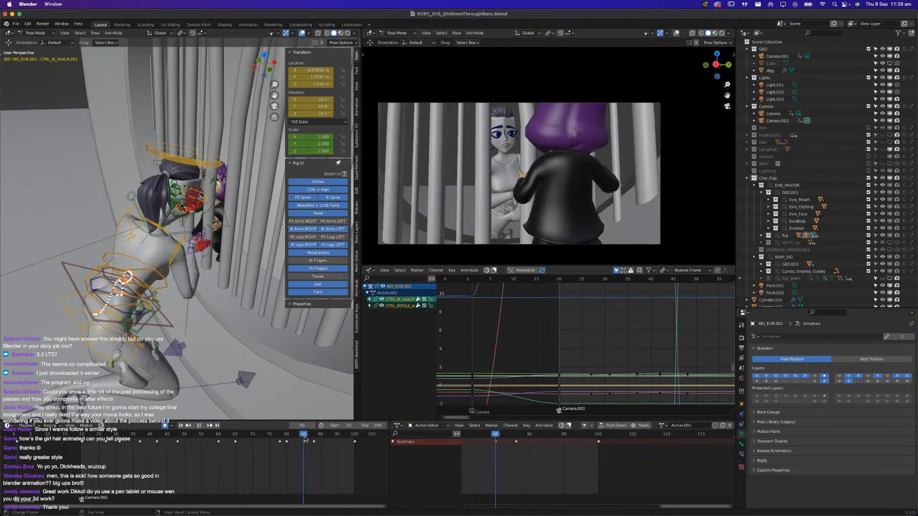
mouse_move(305, 438)
left_mouse_down()
mouse_move(281, 439)
mouse_move(325, 435)
mouse_move(304, 447)
left_mouse_up()
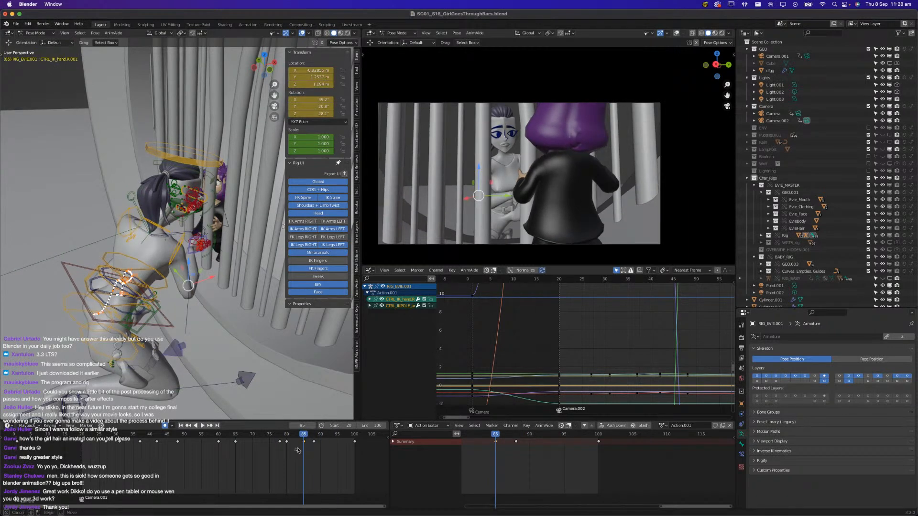
key("space")
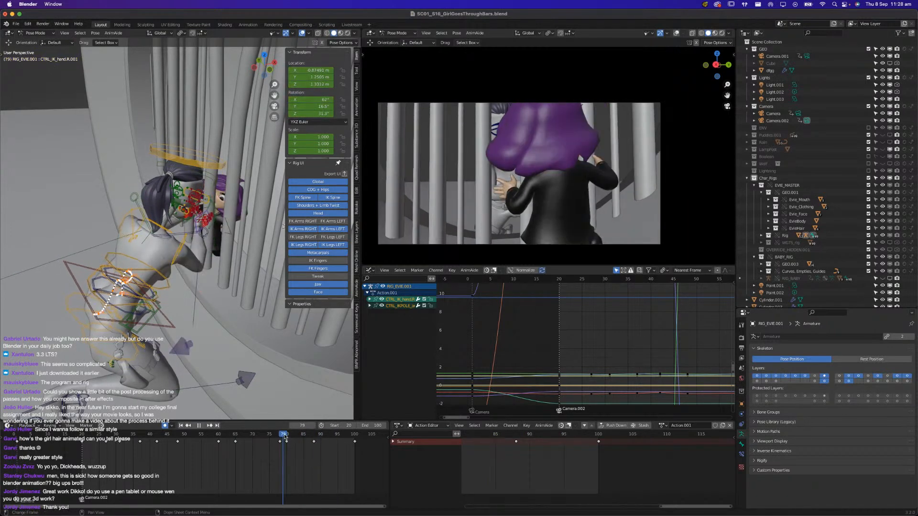
left_click(284, 437)
left_click(284, 437)
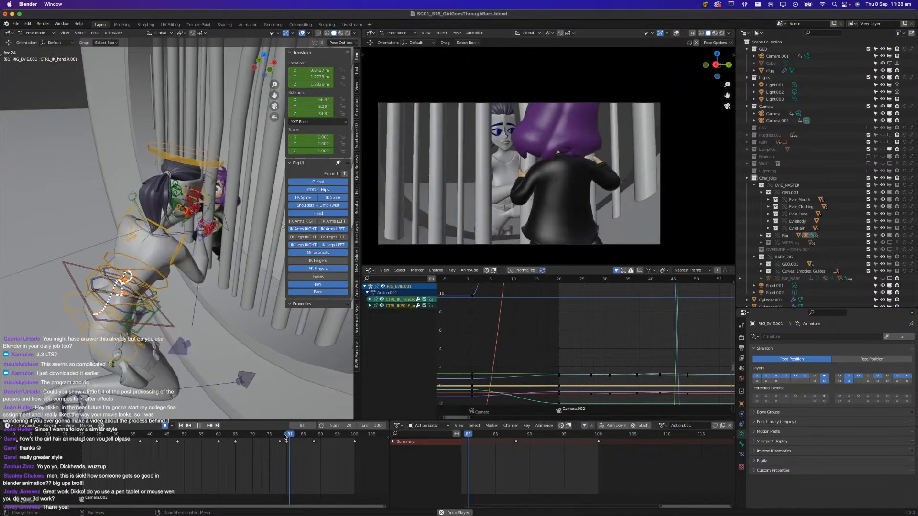
Move the right hand IK control at frame 84 and adjust its rotation, then play back the motion from frame 79
left_click_drag(285, 437, 311, 440)
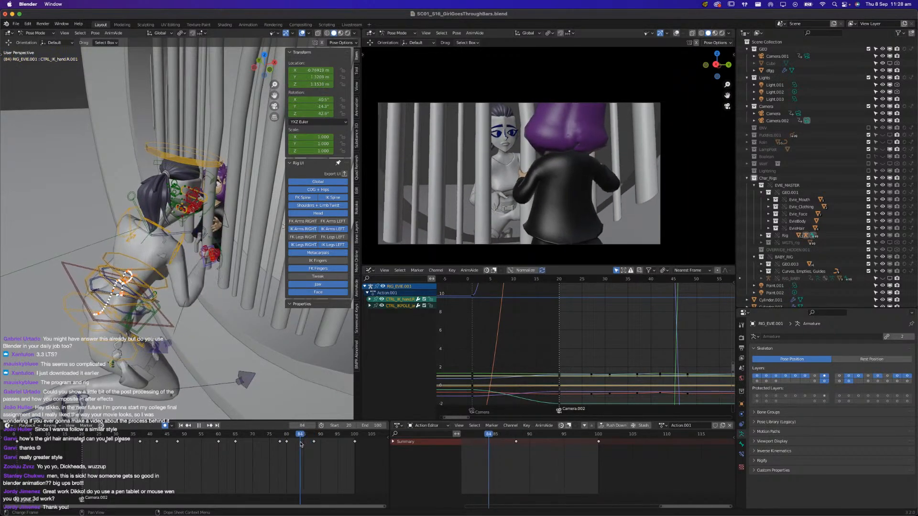
middle_click_drag(206, 333, 218, 299)
middle_click_drag(210, 255, 203, 250)
left_click(206, 275)
key("g")
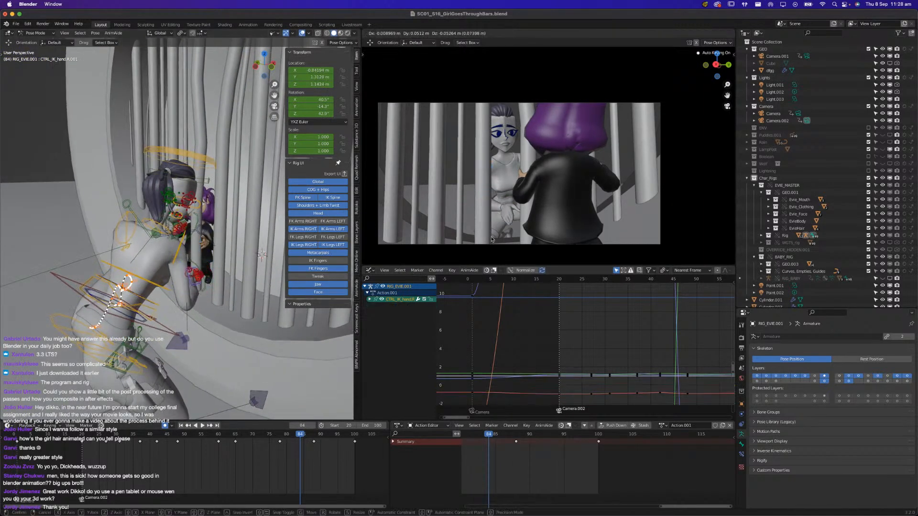
left_click(494, 243)
key("r")
key("r")
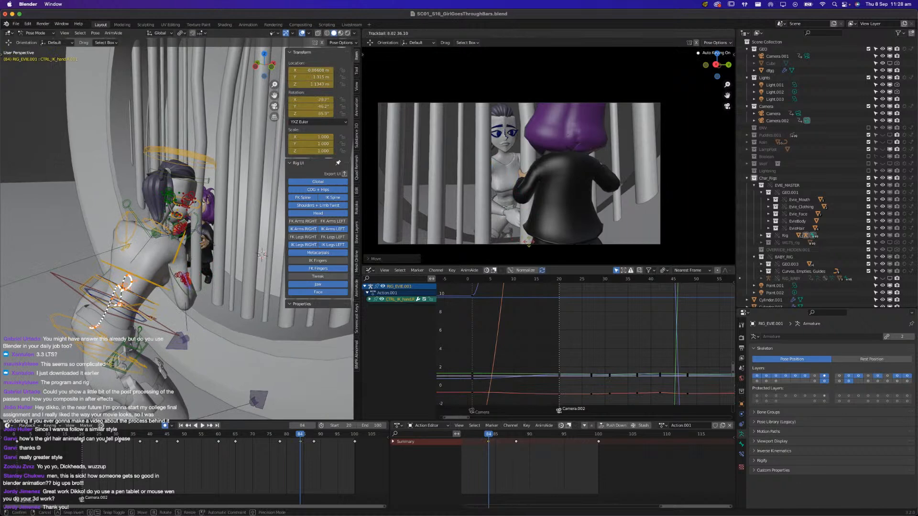
left_click(528, 242)
left_click_drag(297, 438, 280, 435)
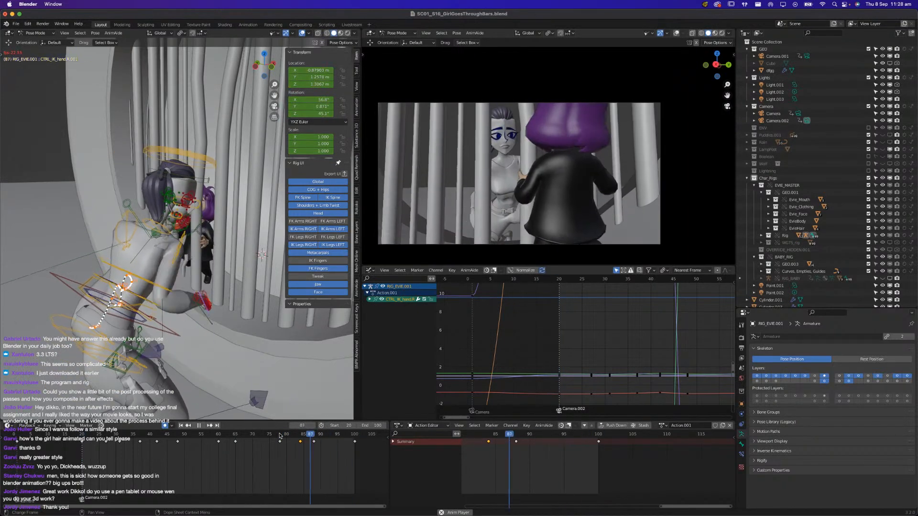
key("space")
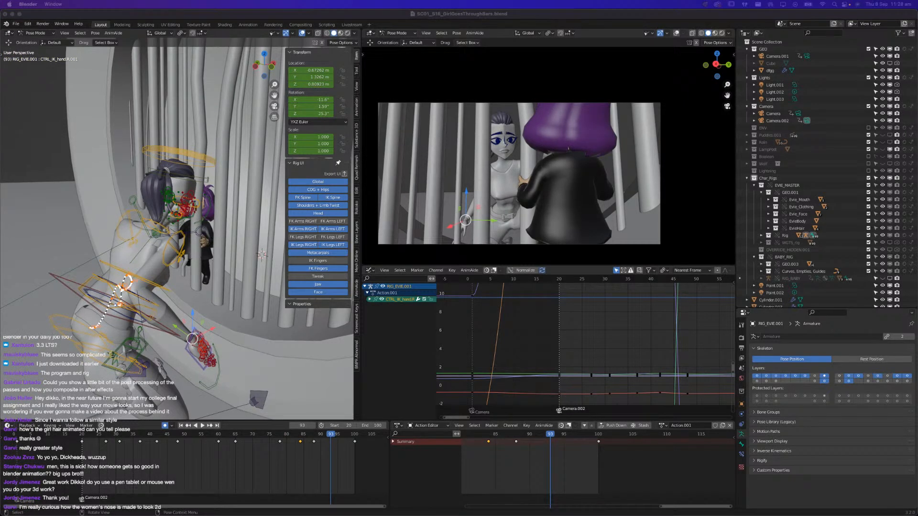
Select Evie's nose control, activate the Rotate tool and set the transform orientation to Local
middle_click_drag(132, 188, 192, 183)
left_click(232, 198)
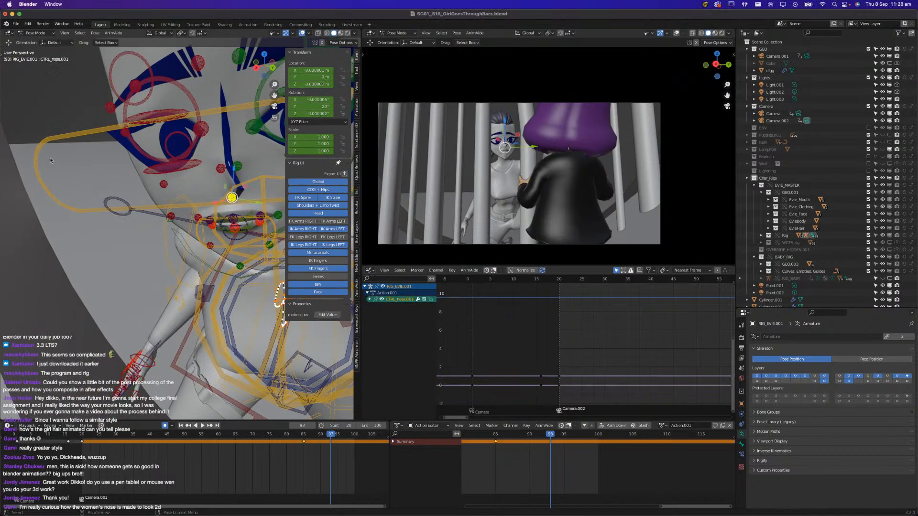
key("t")
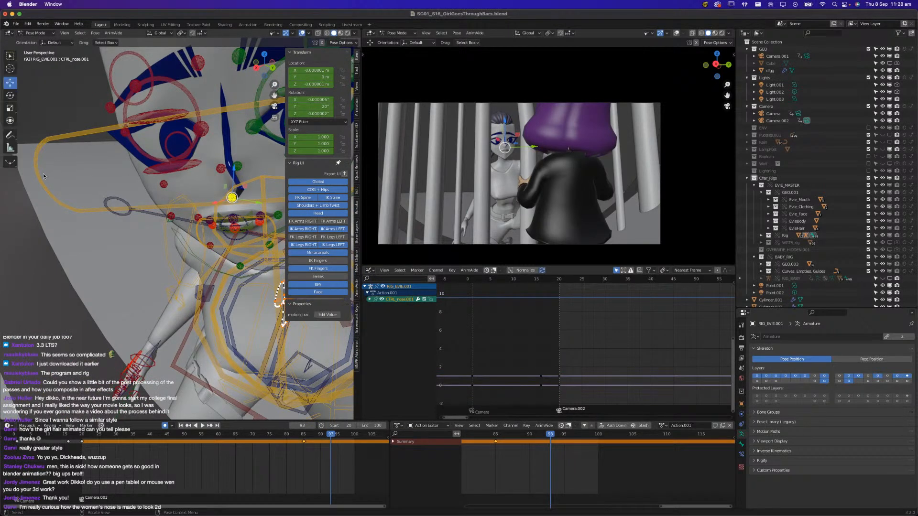
left_click(10, 95)
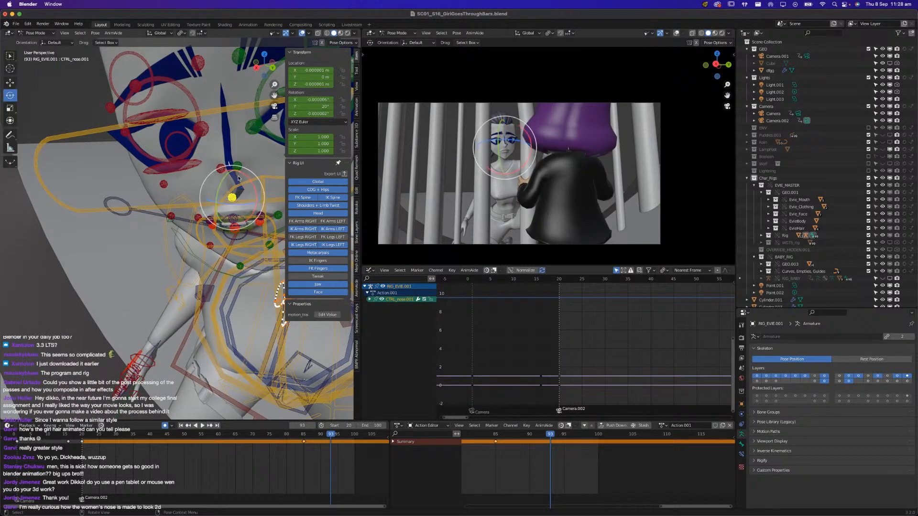
left_click(160, 33)
left_click(153, 63)
Try rotating Evie's nose control freely and about its local Y axis, without keeping the rotation
key("r")
key("r")
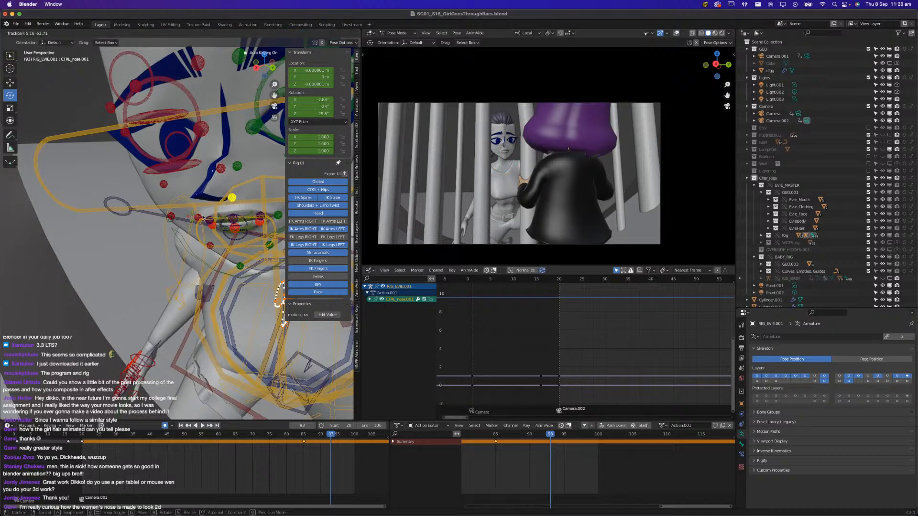
key("y")
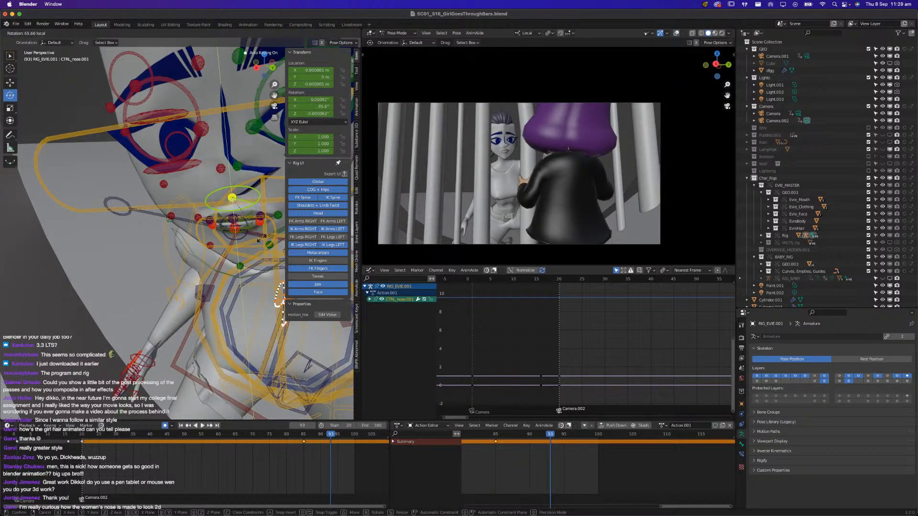
key("Escape")
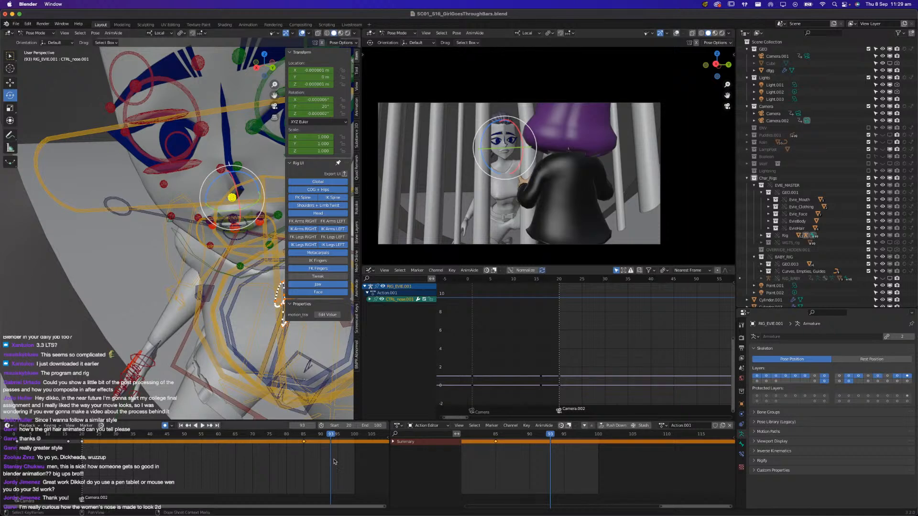
Play back the shot from frame 20 to review Evie and the girl's motion between the bars
key("space")
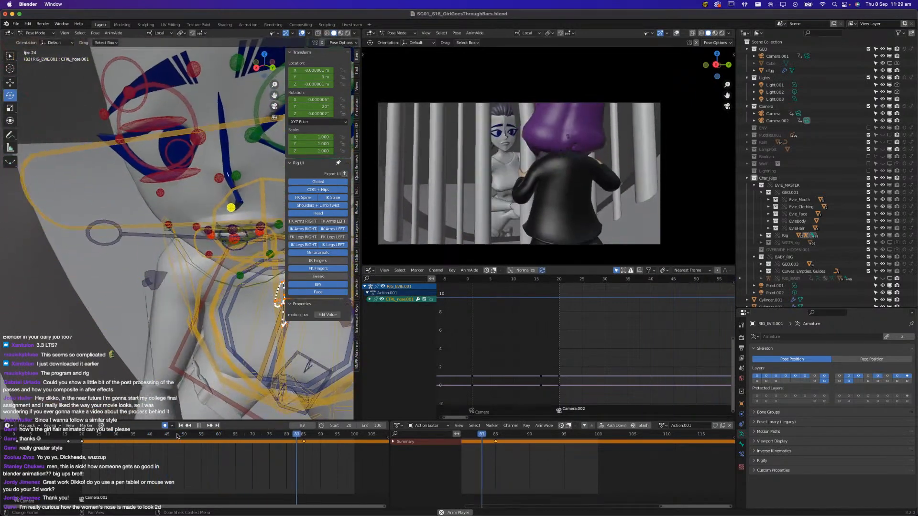
key("space")
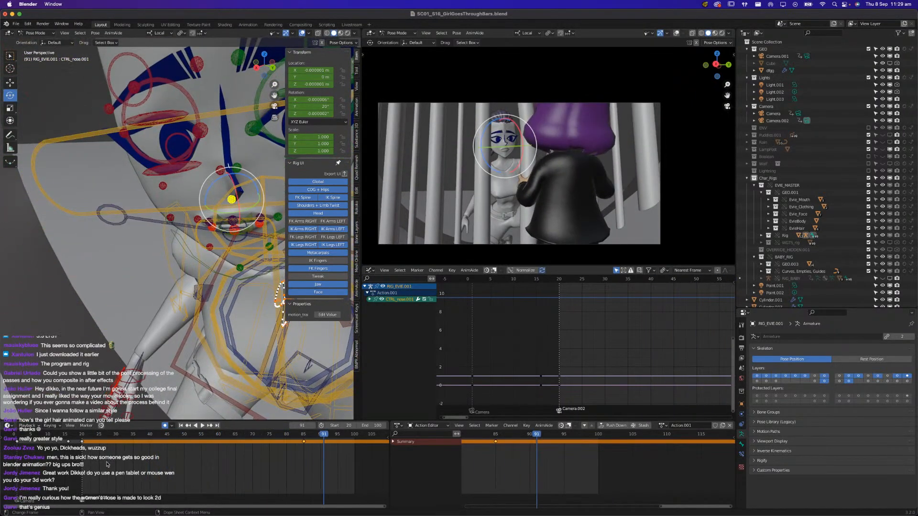
scroll(107, 462, "down", 2)
left_click(101, 434)
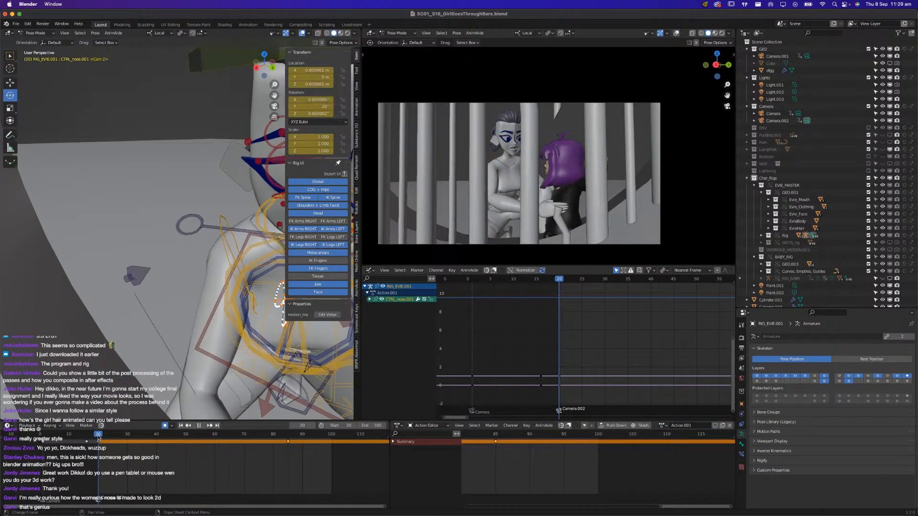
key("space")
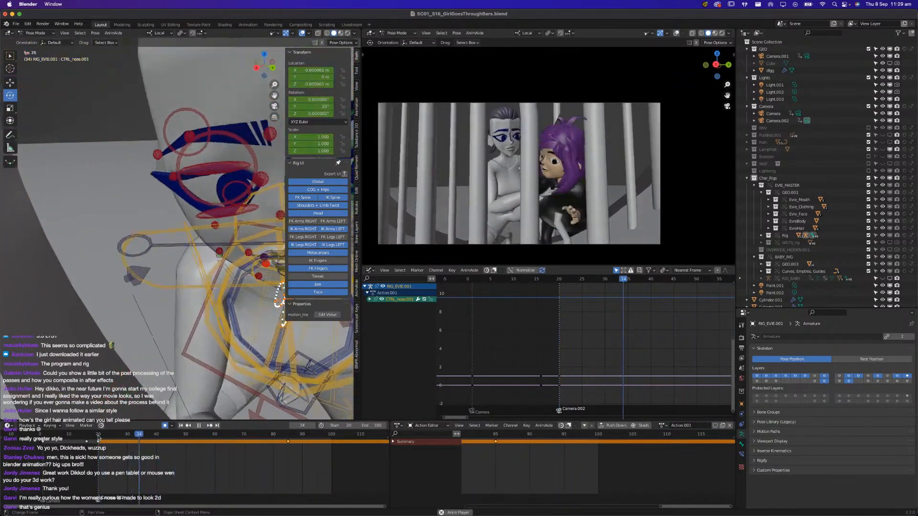
key("space")
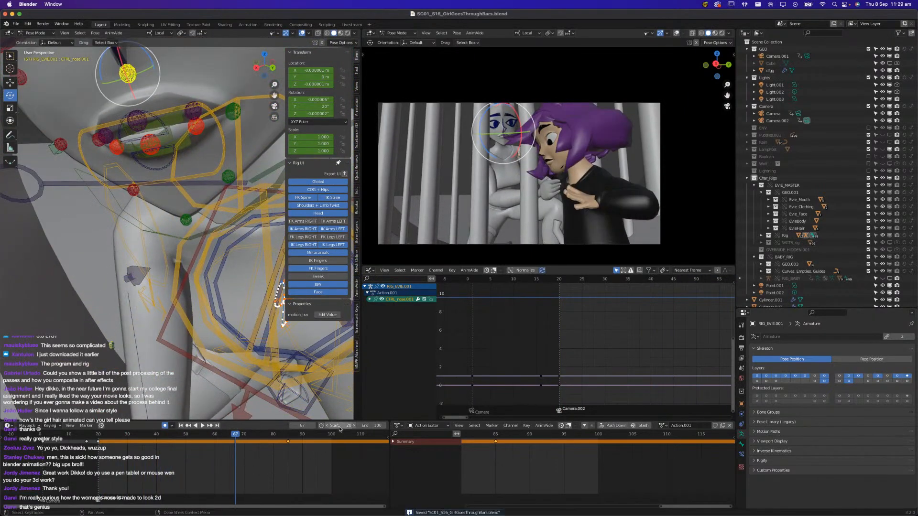
Set the scene's start frame to 1 and play the animation from the first camera through the bars shot
type("1")
key("Return")
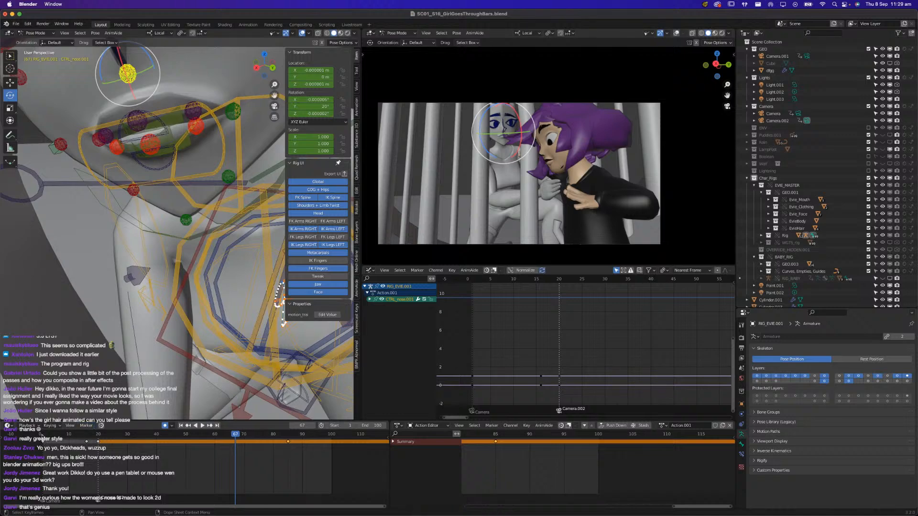
key("shift+Left")
key("space")
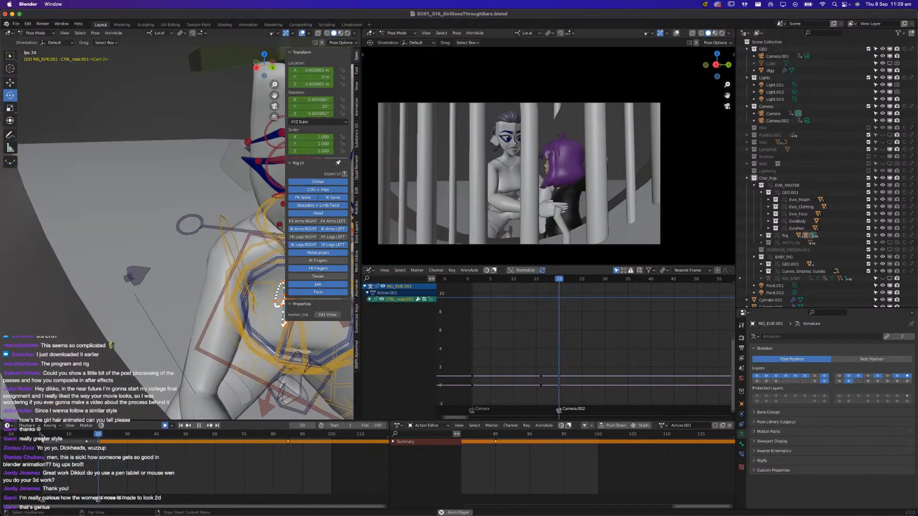
left_click_drag(66, 436, 41, 470)
key("space")
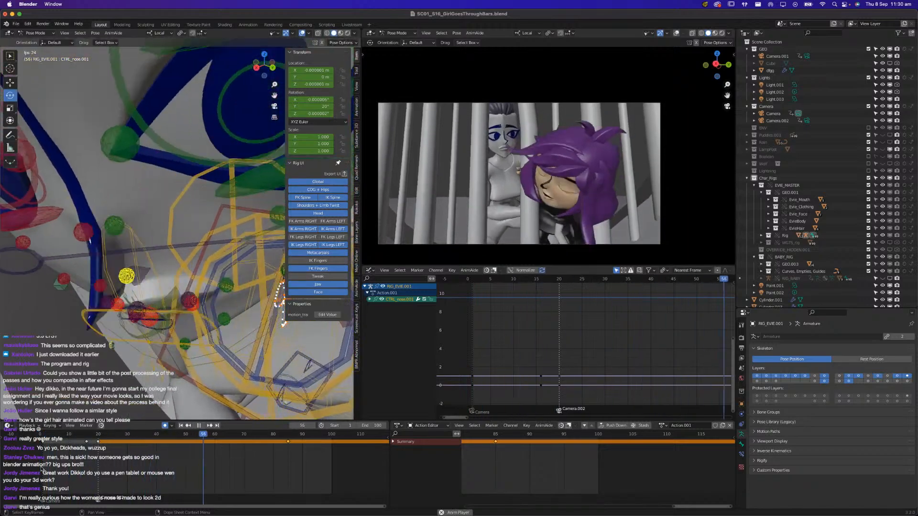
key("space")
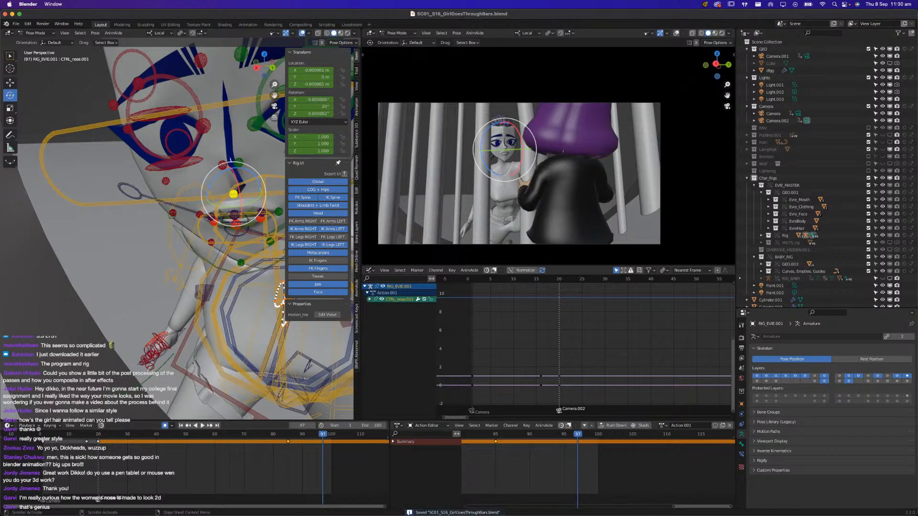
Switch to Premiere Pro, play the edited sequence from 00:01:32:13 for comparison, and return to Blender
key("super+Tab")
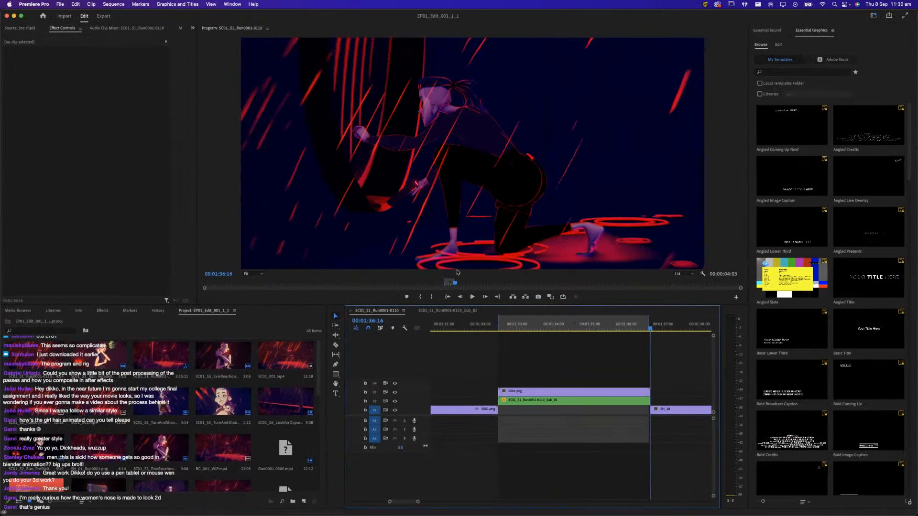
left_click_drag(503, 325, 500, 327)
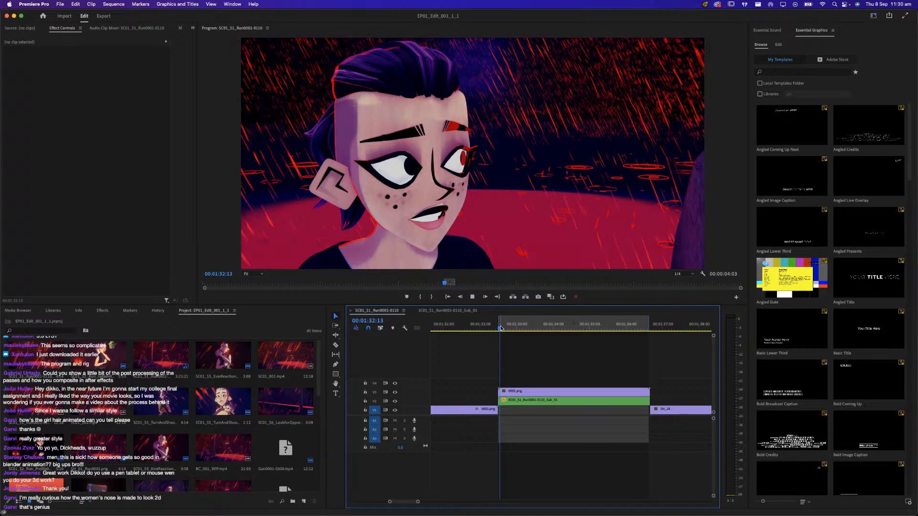
key("space")
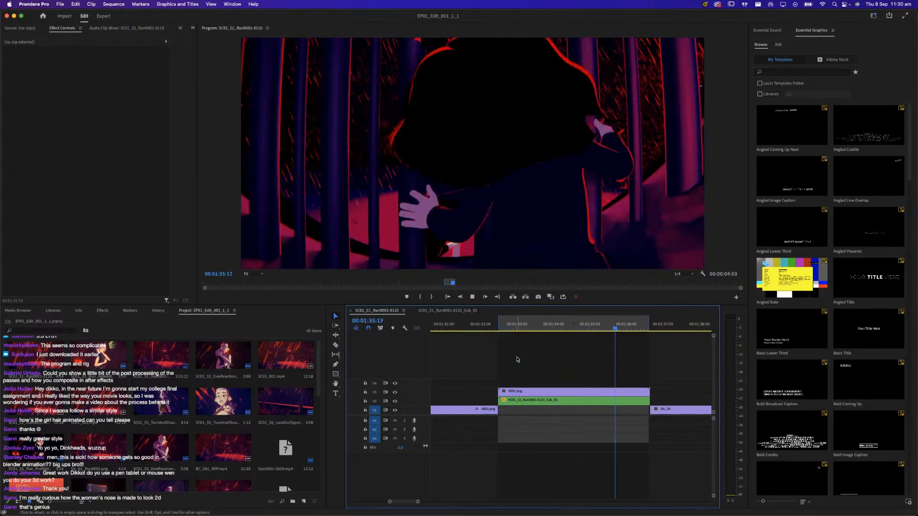
key("space")
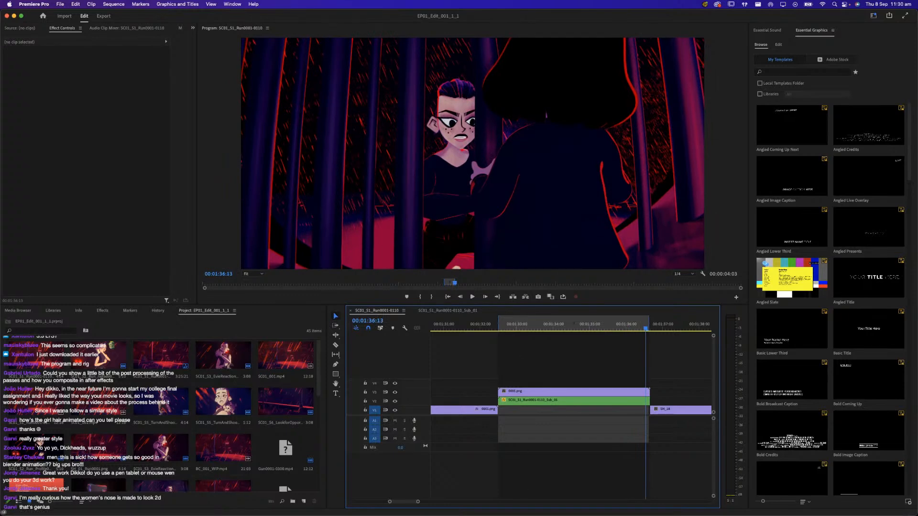
key("super+Tab")
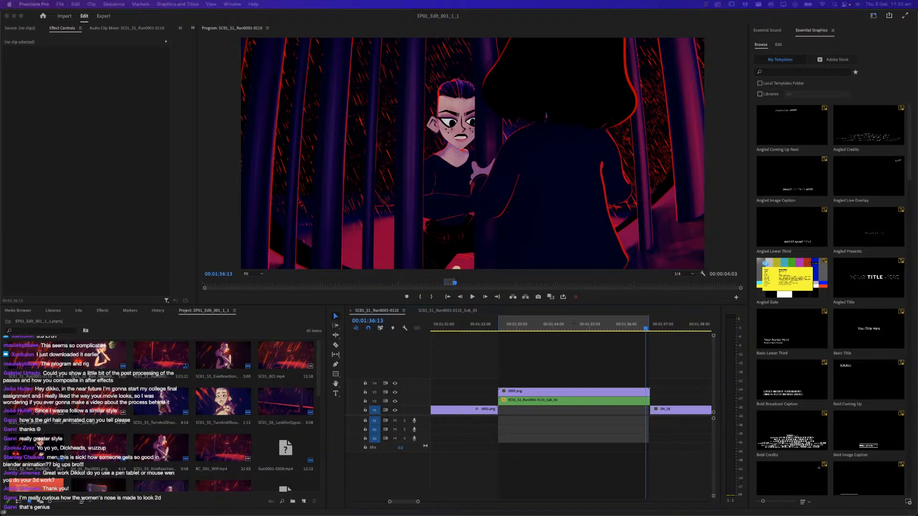
key("super+Tab")
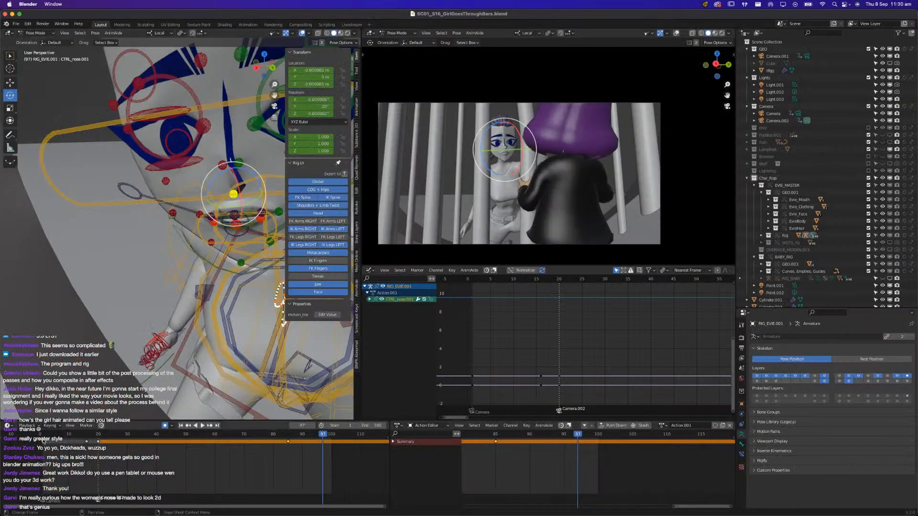
Replay the full animation from frame 1 to check the complete shot after comparing it with the edit
left_click(43, 441)
key("space")
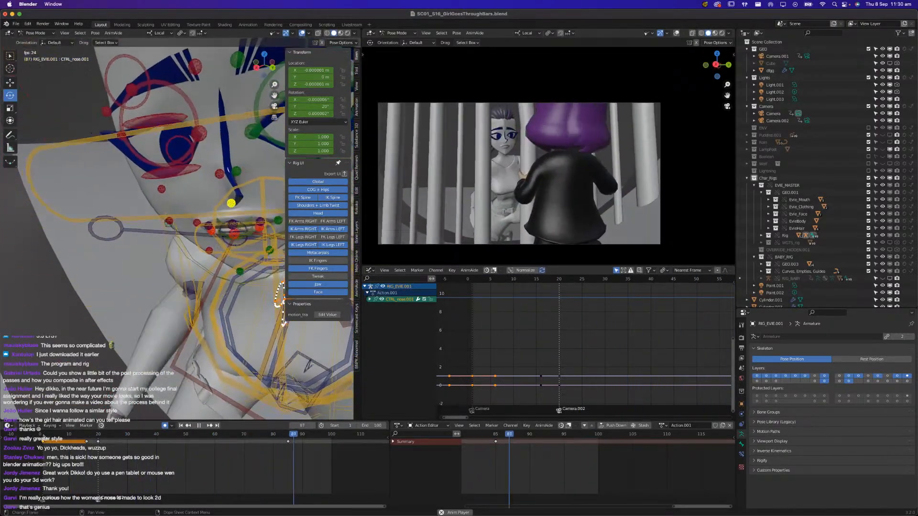
key("Escape")
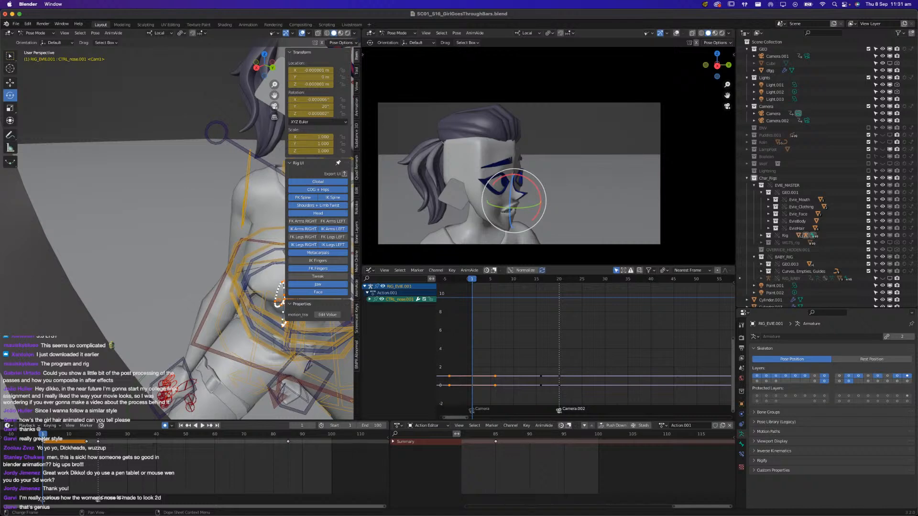
key("space")
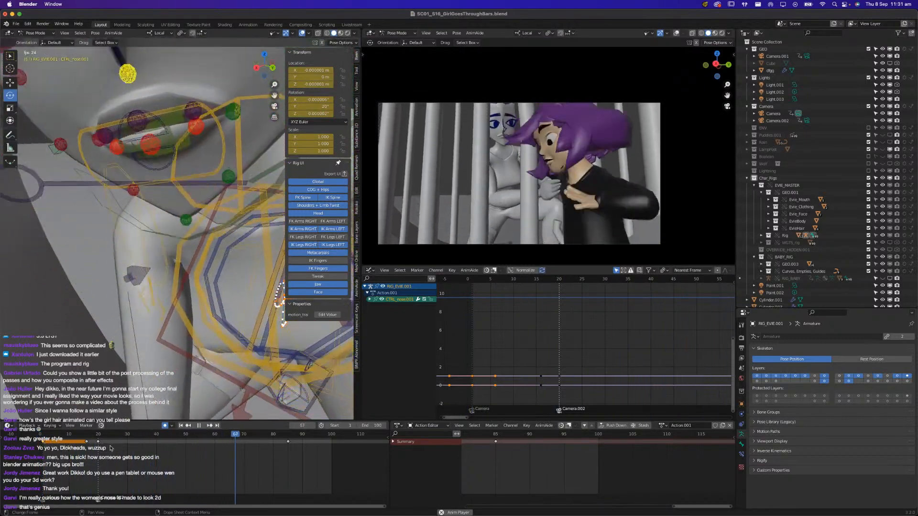
key("space")
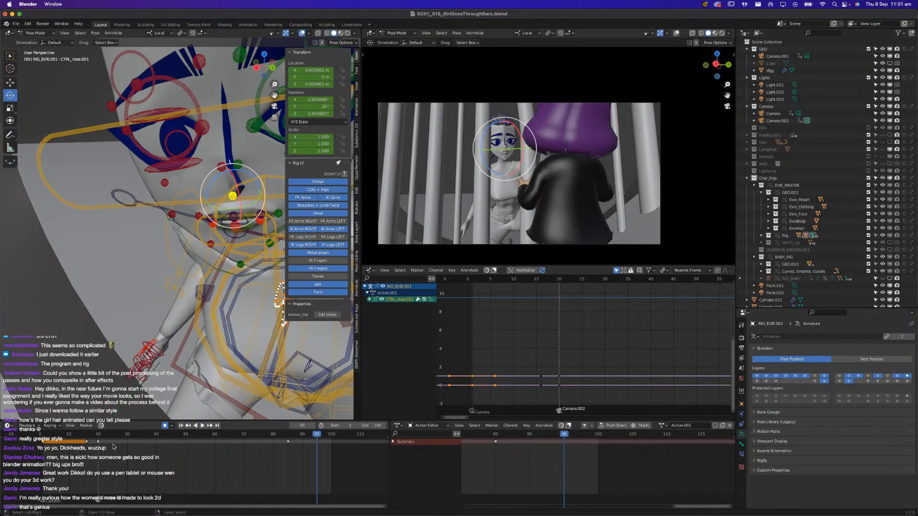